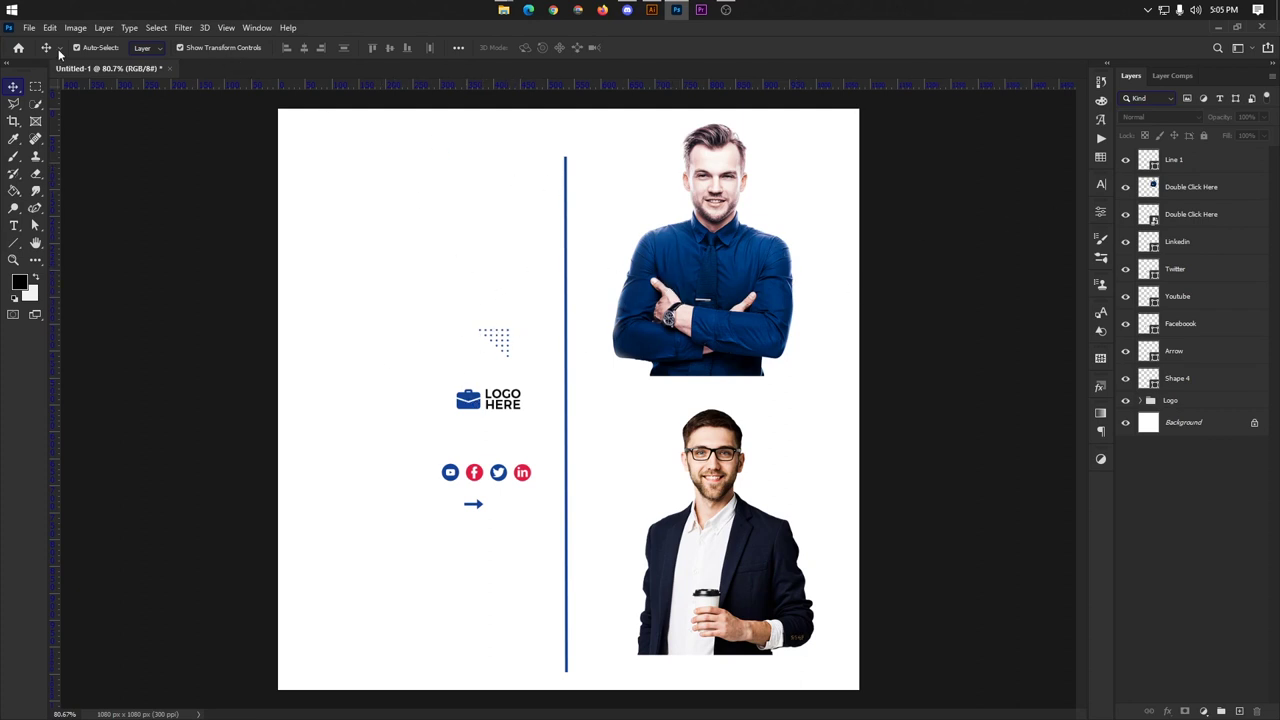
Create a new 1080 × 1080 px, 300 ppi white document, Untitled-2
left_click(29, 29)
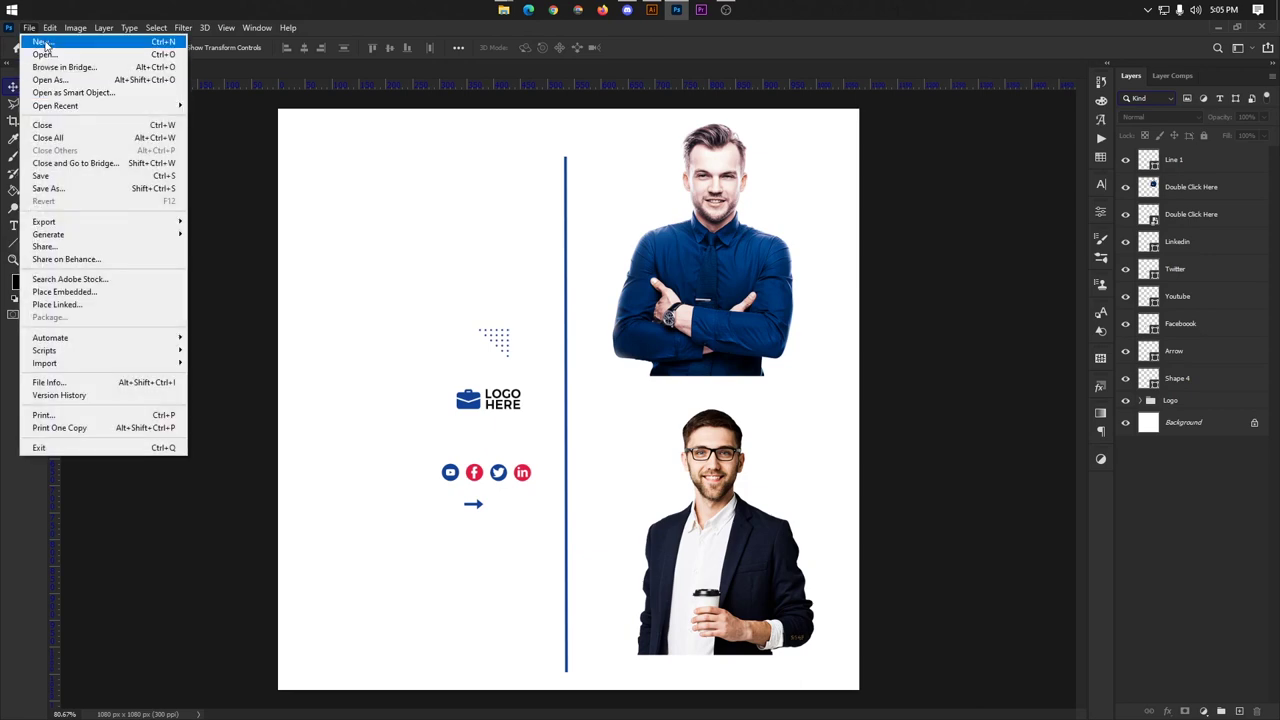
left_click(40, 42)
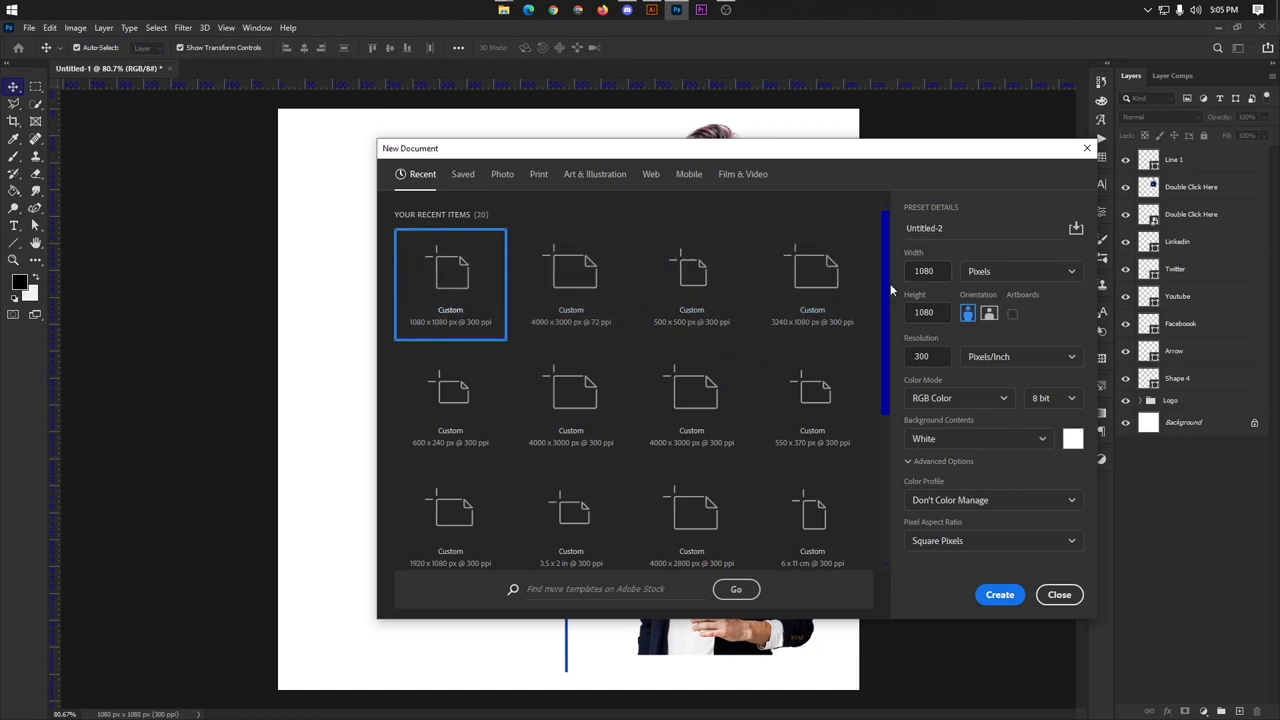
left_click(925, 271)
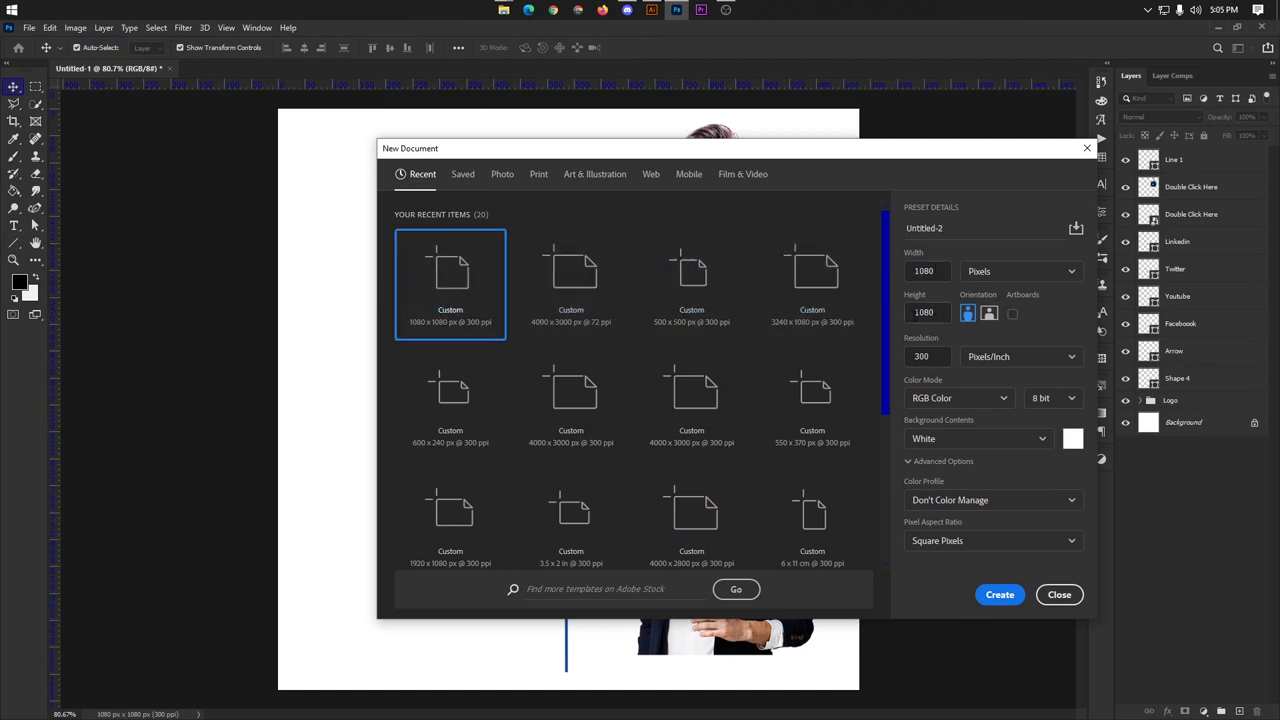
left_click(925, 312)
left_click(932, 271)
left_click(1001, 595)
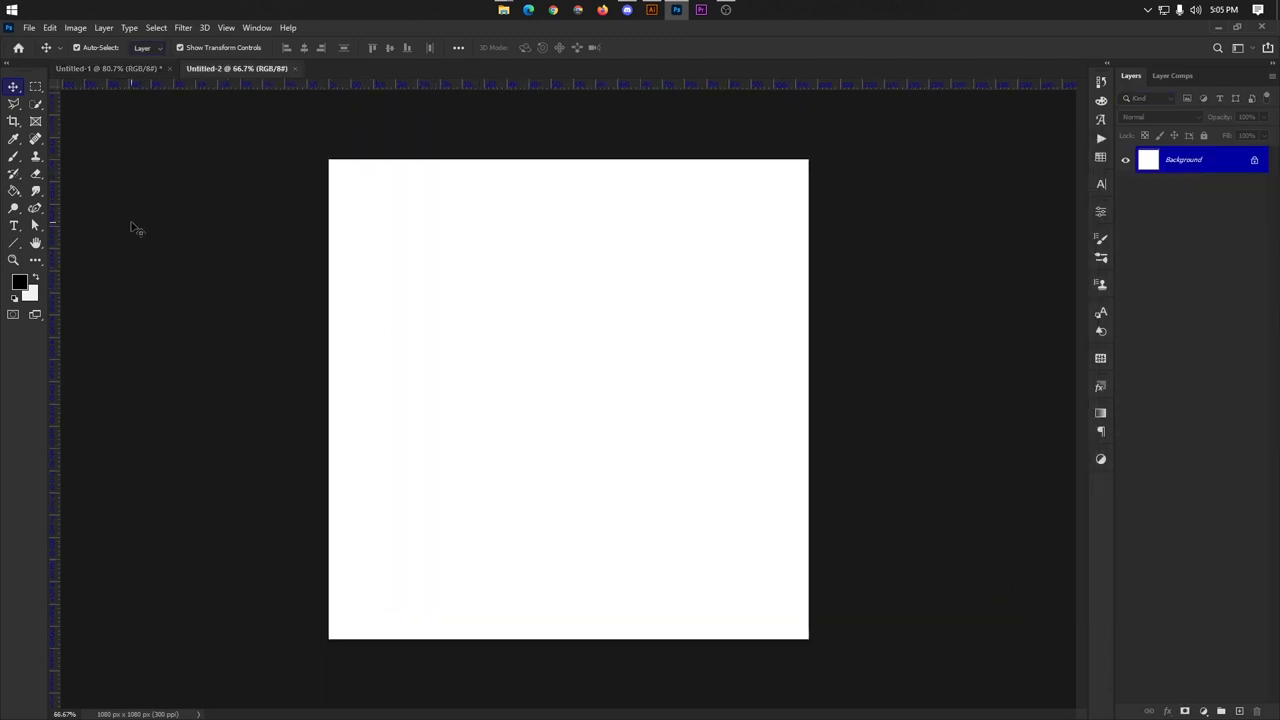
Make a 50 × 50 px black helper square with the Rectangle tool
right_click(13, 245)
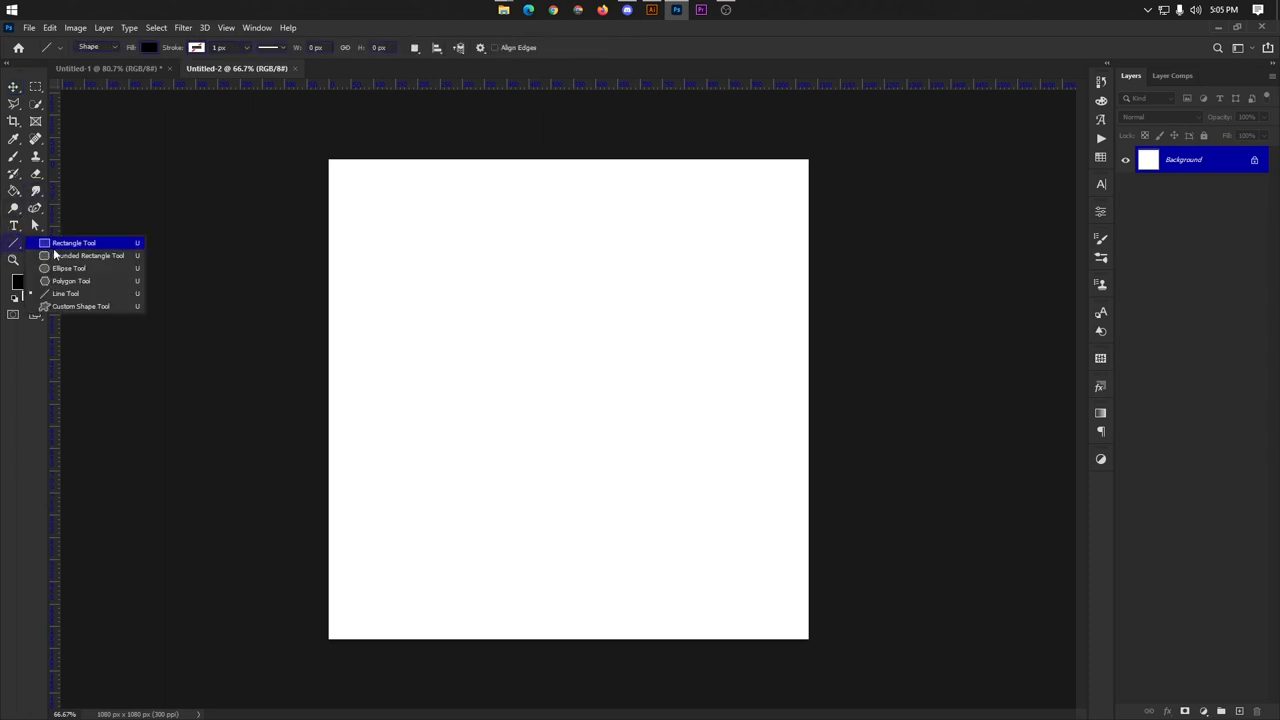
left_click(80, 243)
left_click(469, 300)
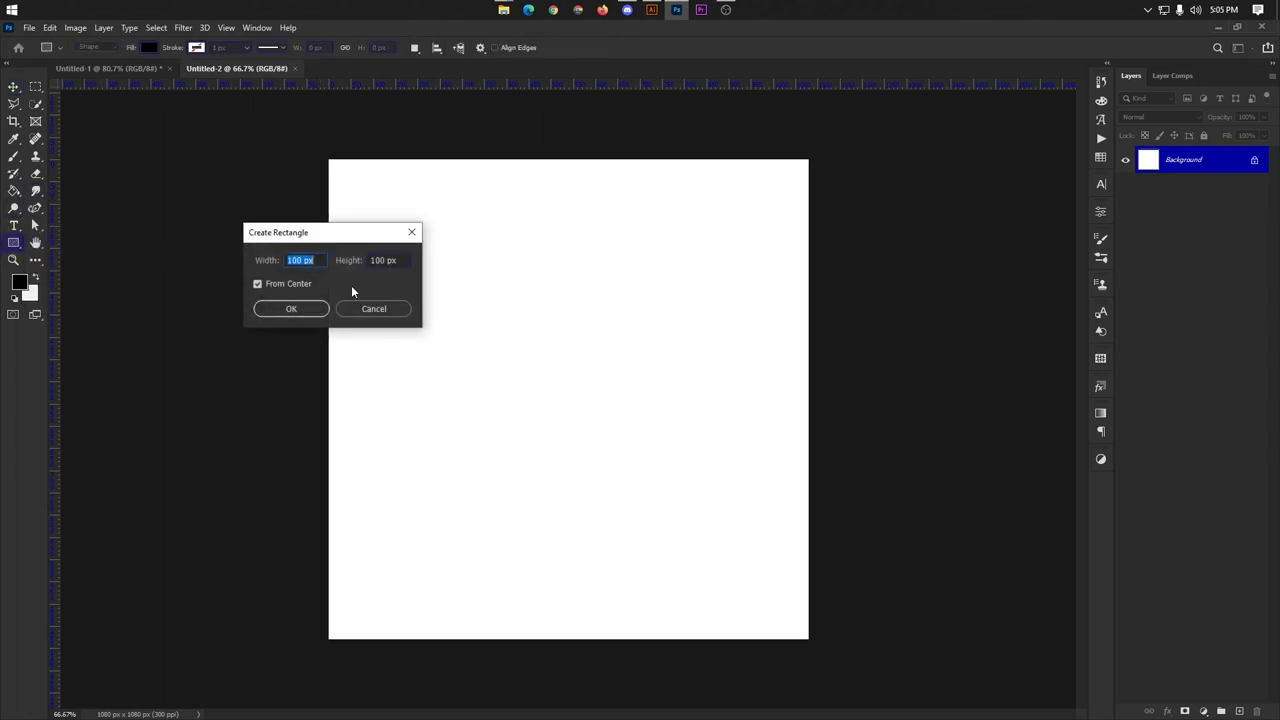
type("40")
key("Tab")
type("50")
left_click(303, 312)
Snap the square into the top-left corner and add guides along its inner edges
left_click(15, 88)
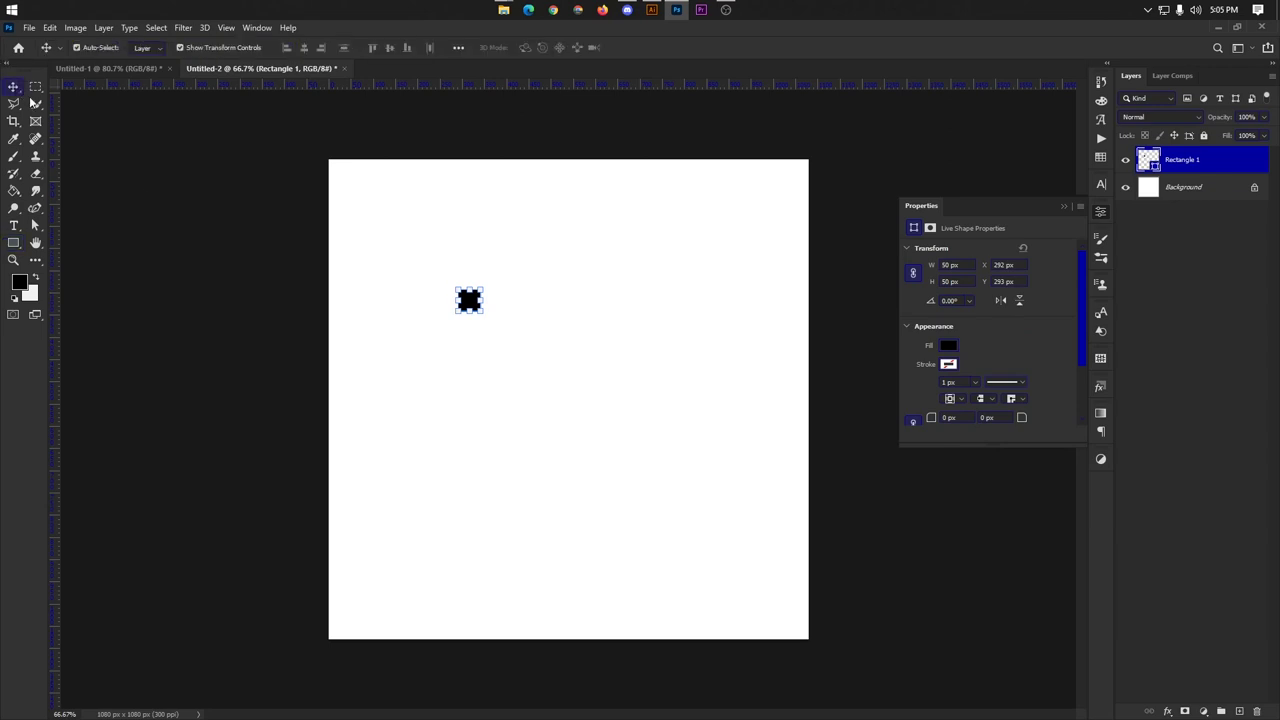
left_click(449, 306)
left_click_drag(468, 303, 338, 172)
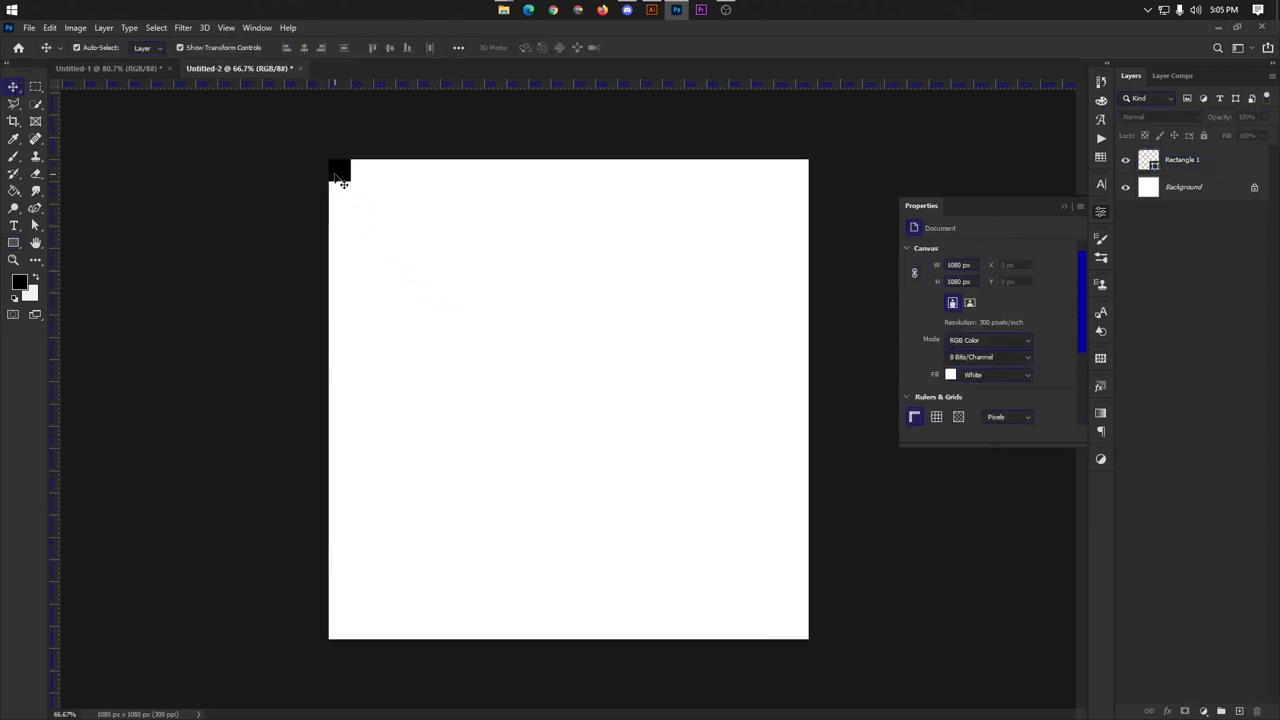
left_click_drag(54, 257, 352, 277)
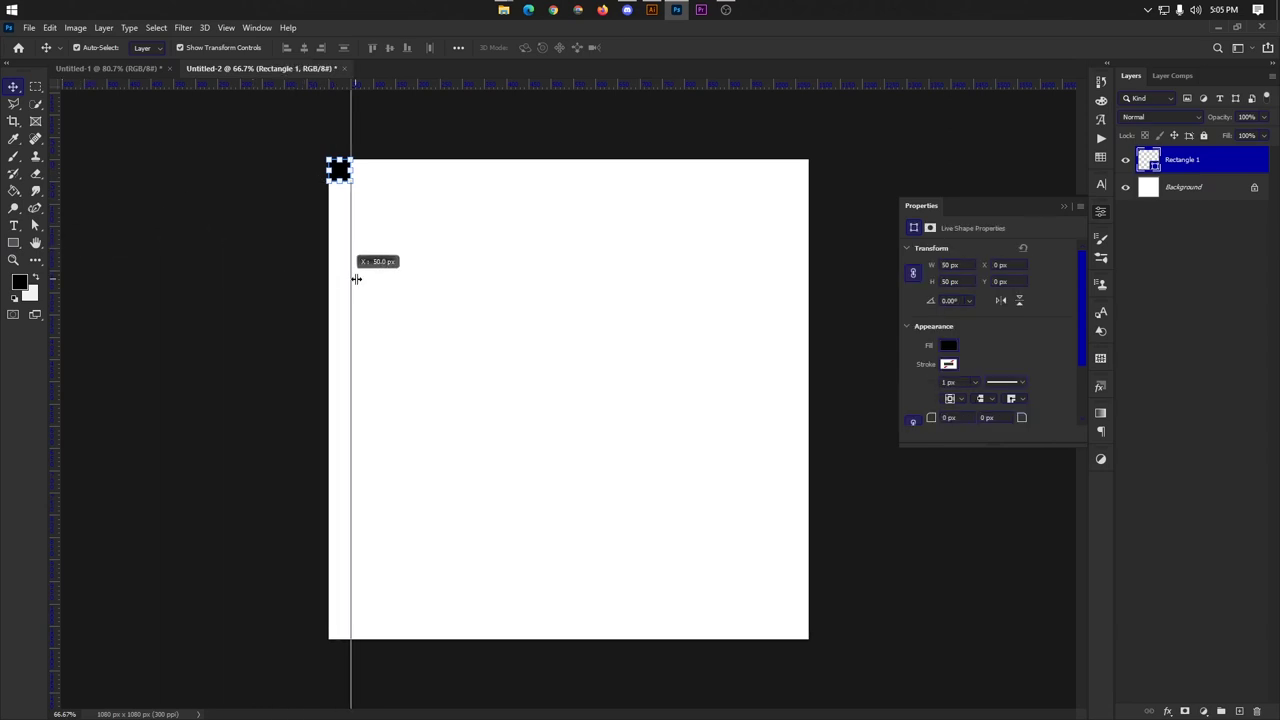
mouse_move(438, 84)
left_mouse_down()
mouse_move(406, 181)
mouse_move(828, 607)
mouse_move(808, 637)
left_mouse_up()
Add right and bottom guides 50 px in using the square, then delete it
left_click(366, 191)
left_click_drag(53, 547, 786, 534)
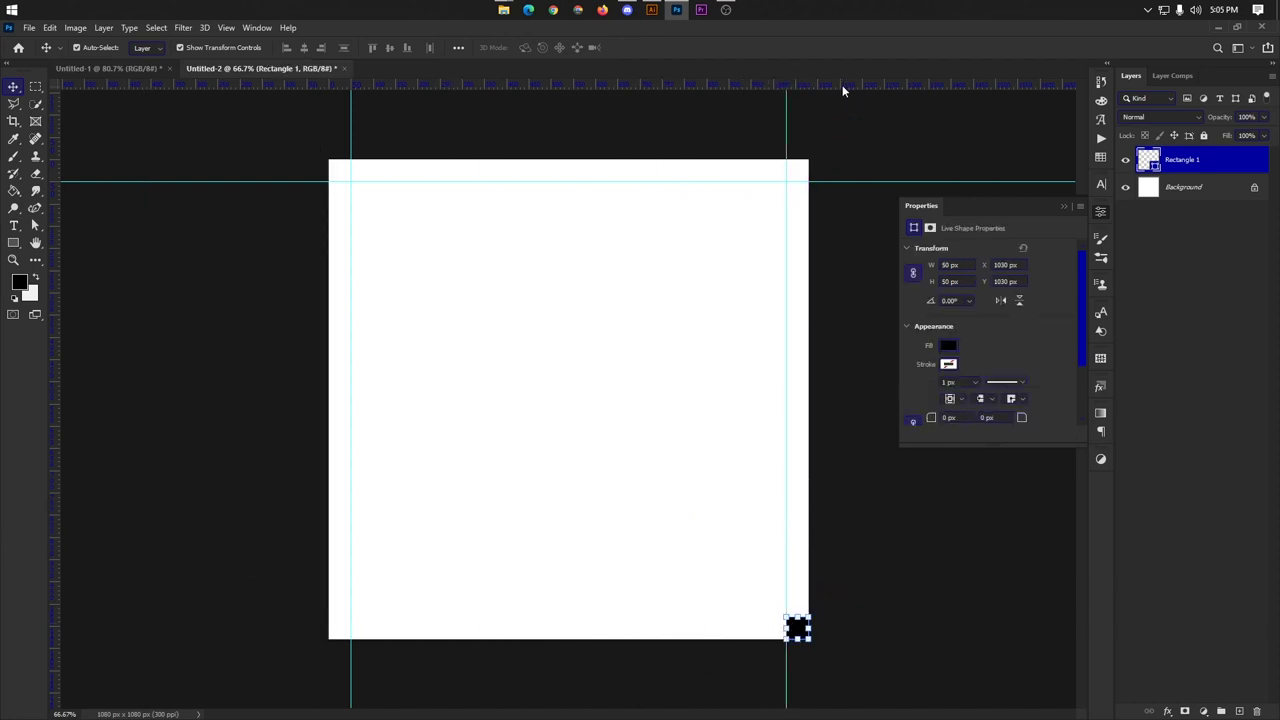
left_click_drag(842, 86, 790, 617)
left_click(815, 634)
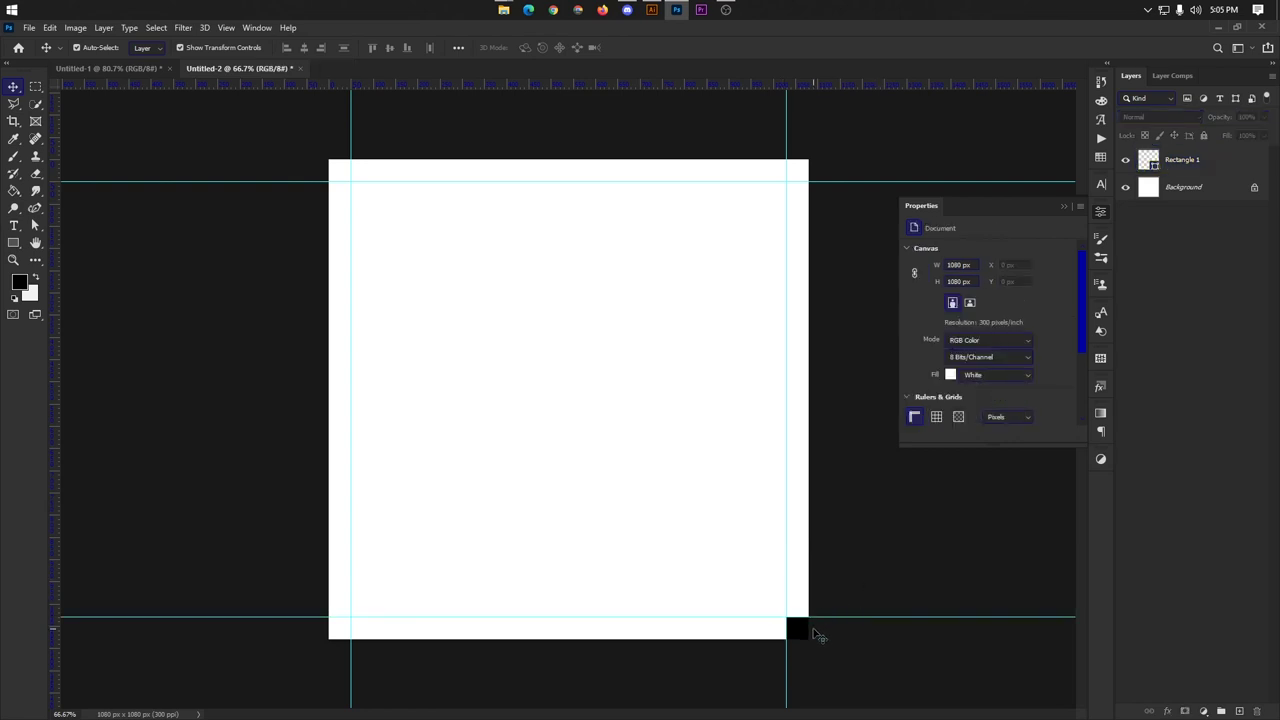
left_click(803, 632)
key("Delete")
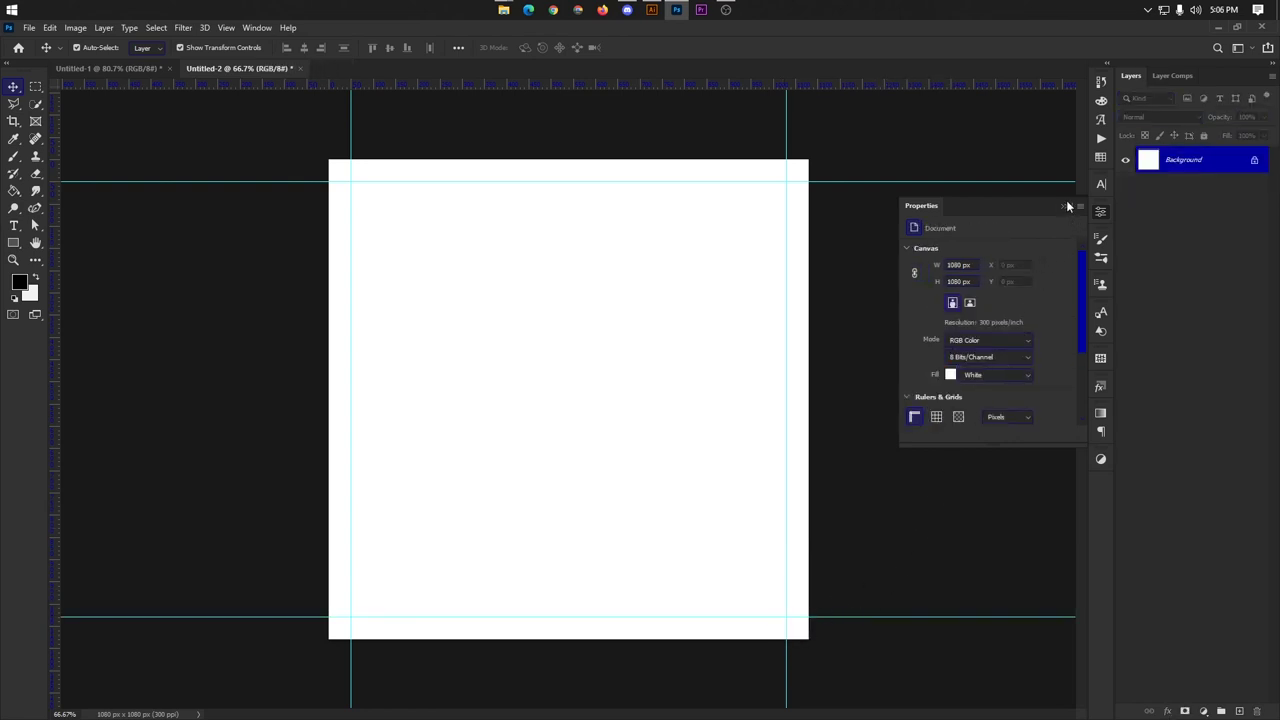
Draw a rectangle and stretch it to cover the whole 1080 × 1080 canvas
left_click(1065, 206)
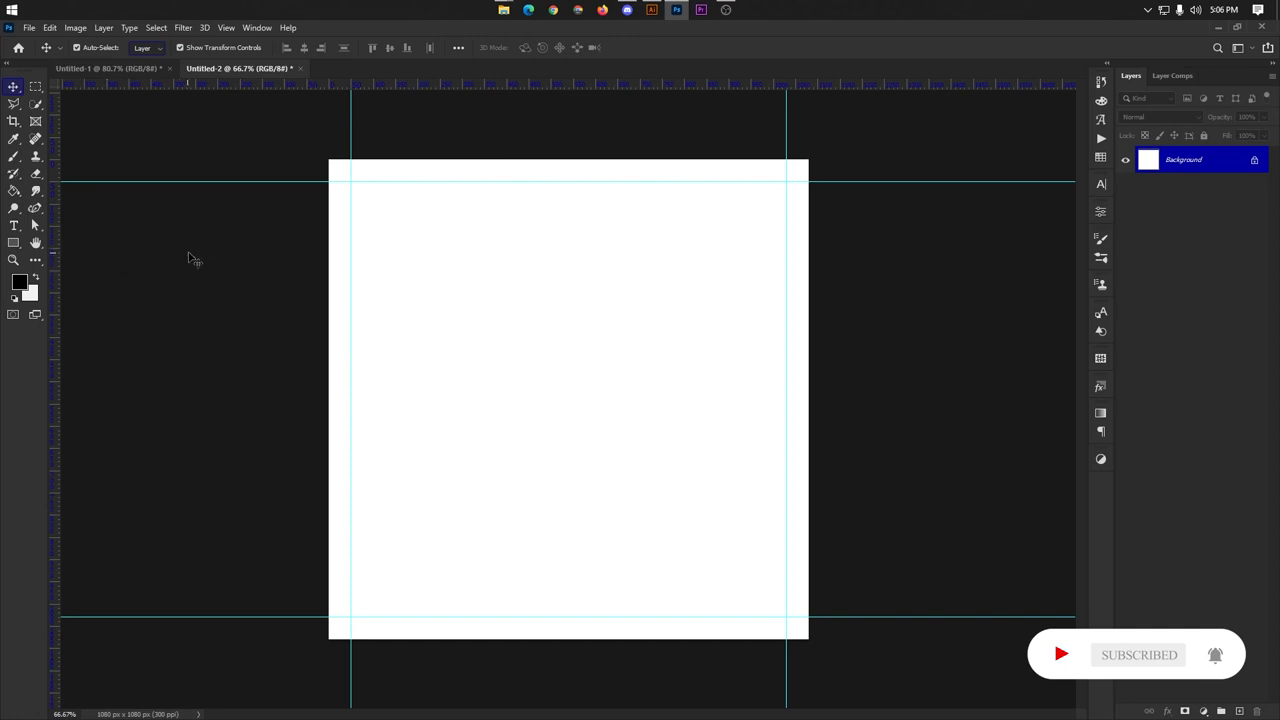
left_click(14, 243)
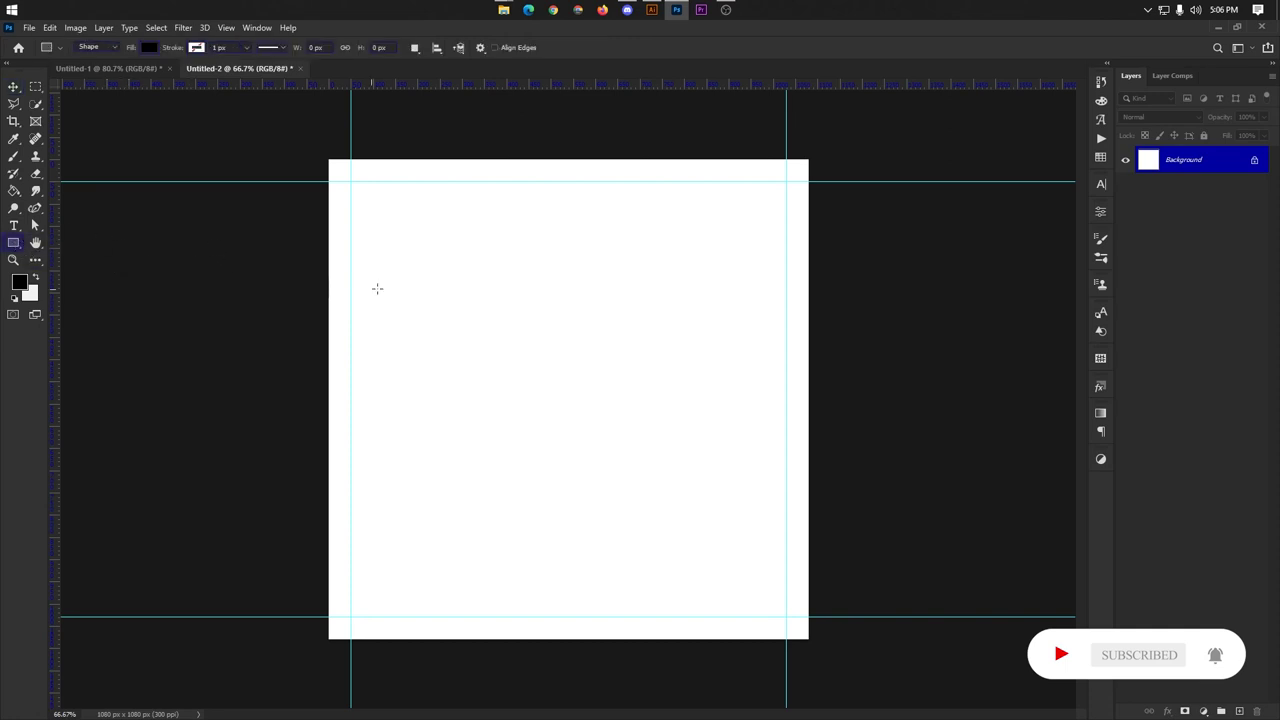
left_click_drag(474, 271, 537, 406)
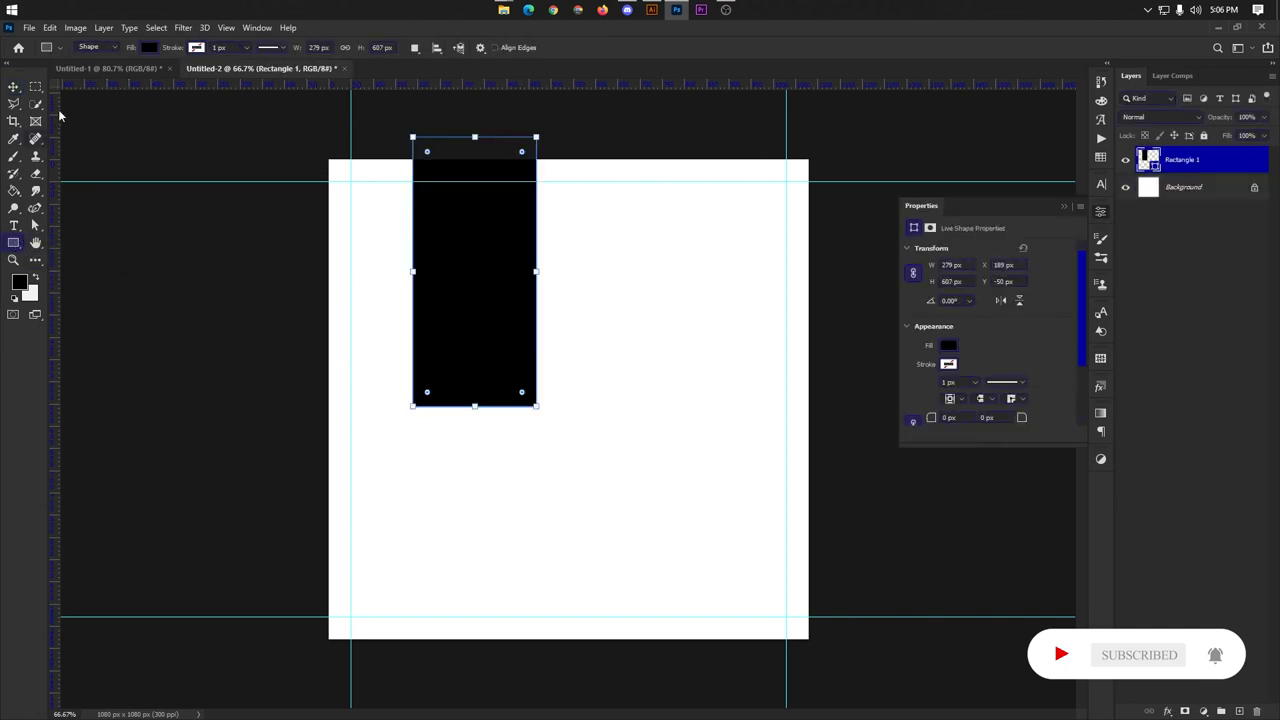
left_click(12, 87)
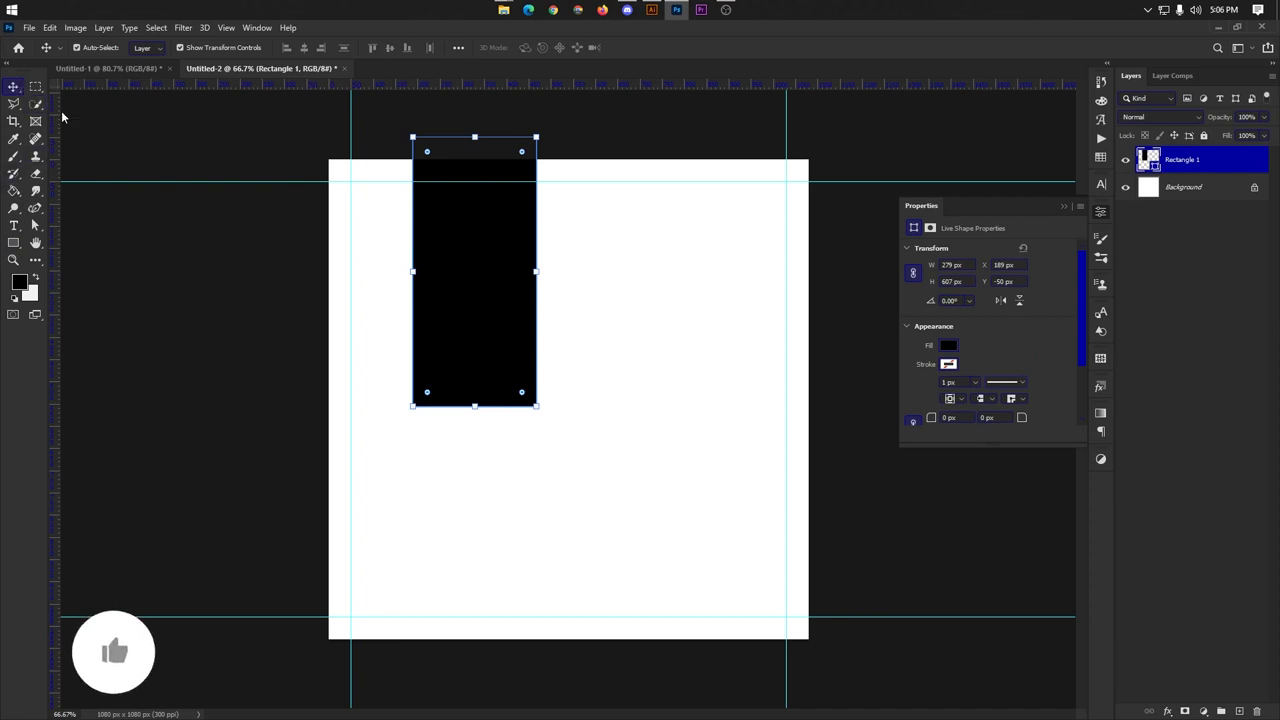
mouse_move(467, 278)
left_mouse_down()
mouse_move(452, 328)
mouse_move(383, 299)
left_mouse_up()
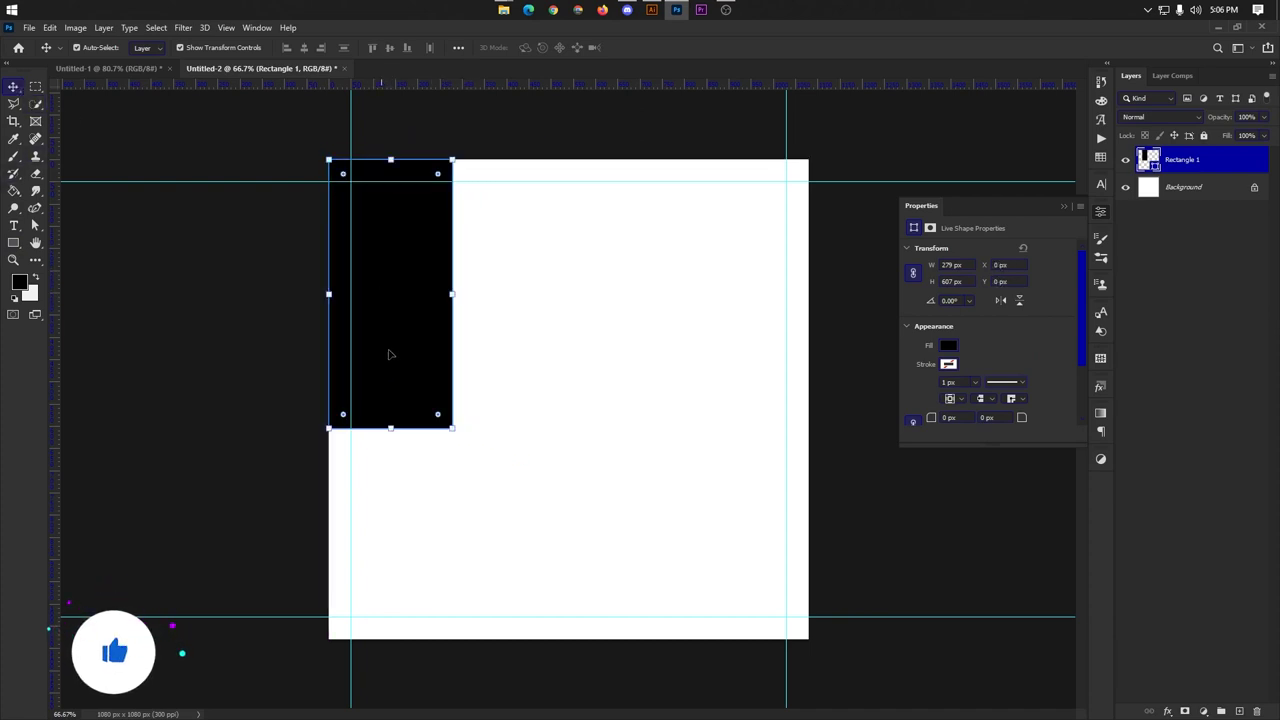
left_click_drag(451, 429, 808, 639)
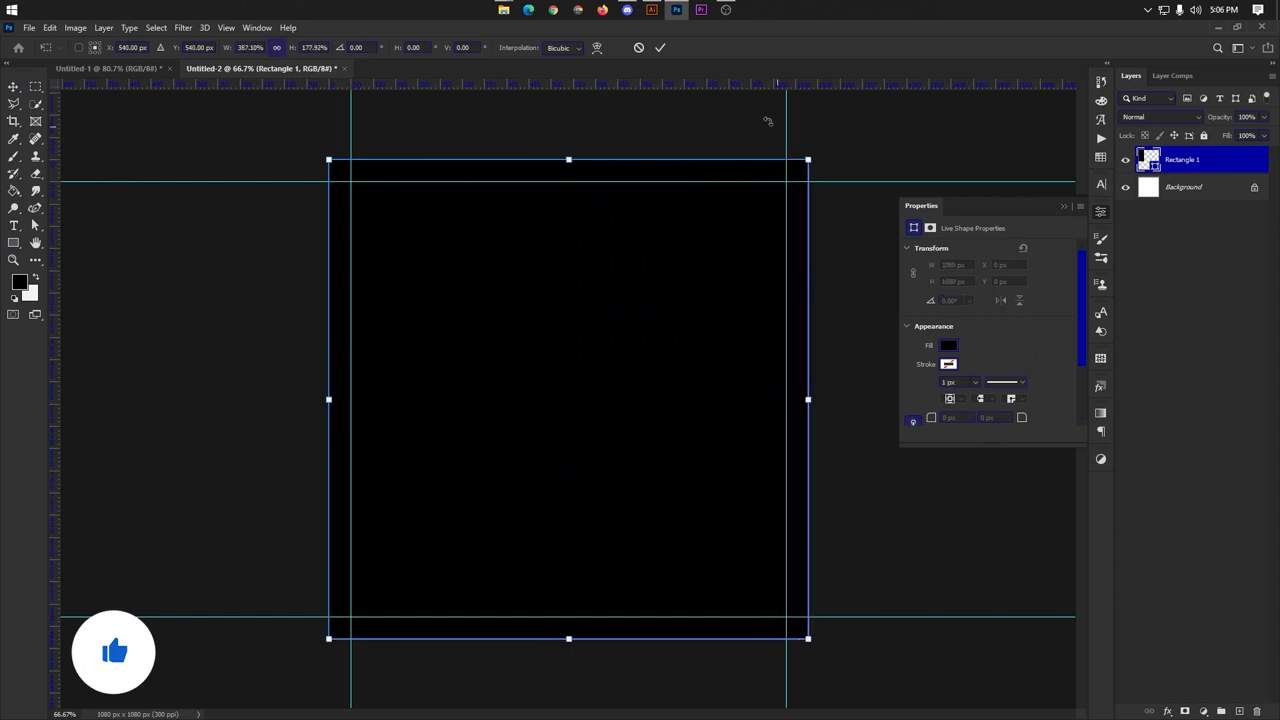
left_click(660, 47)
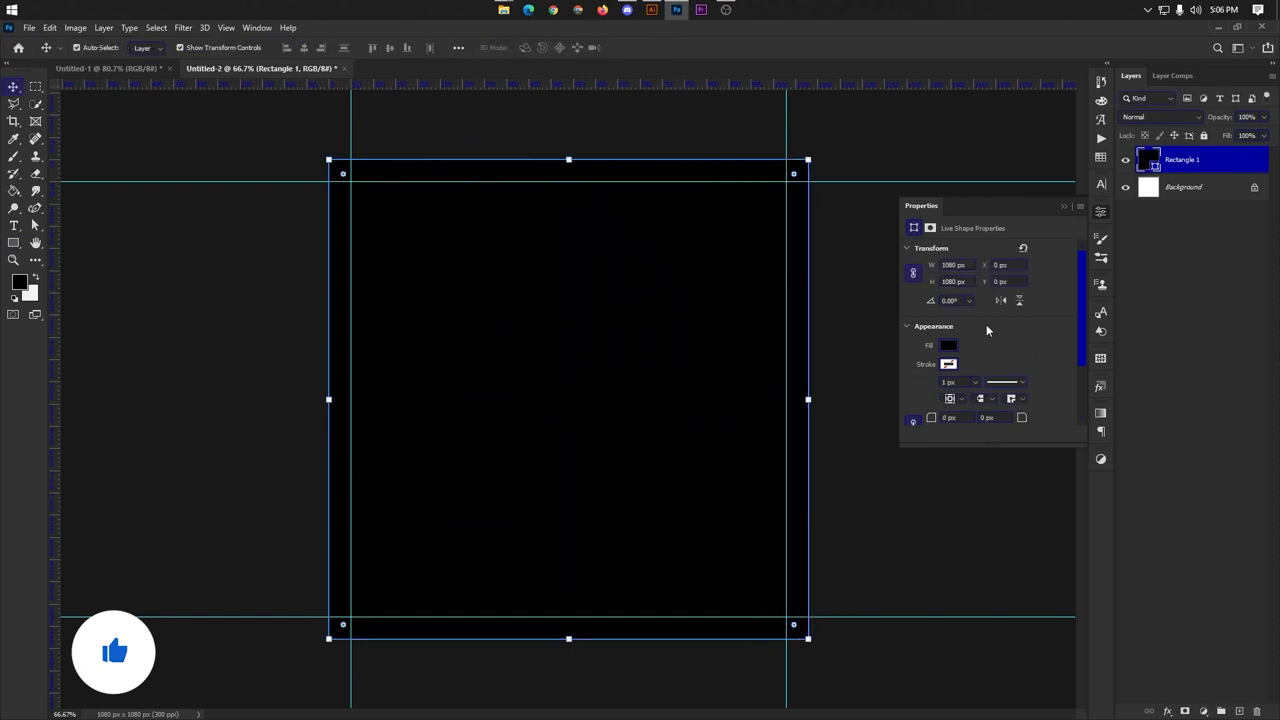
Change the full-canvas rectangle's fill colour to white
double_click(1149, 161)
left_click_drag(1009, 266, 877, 237)
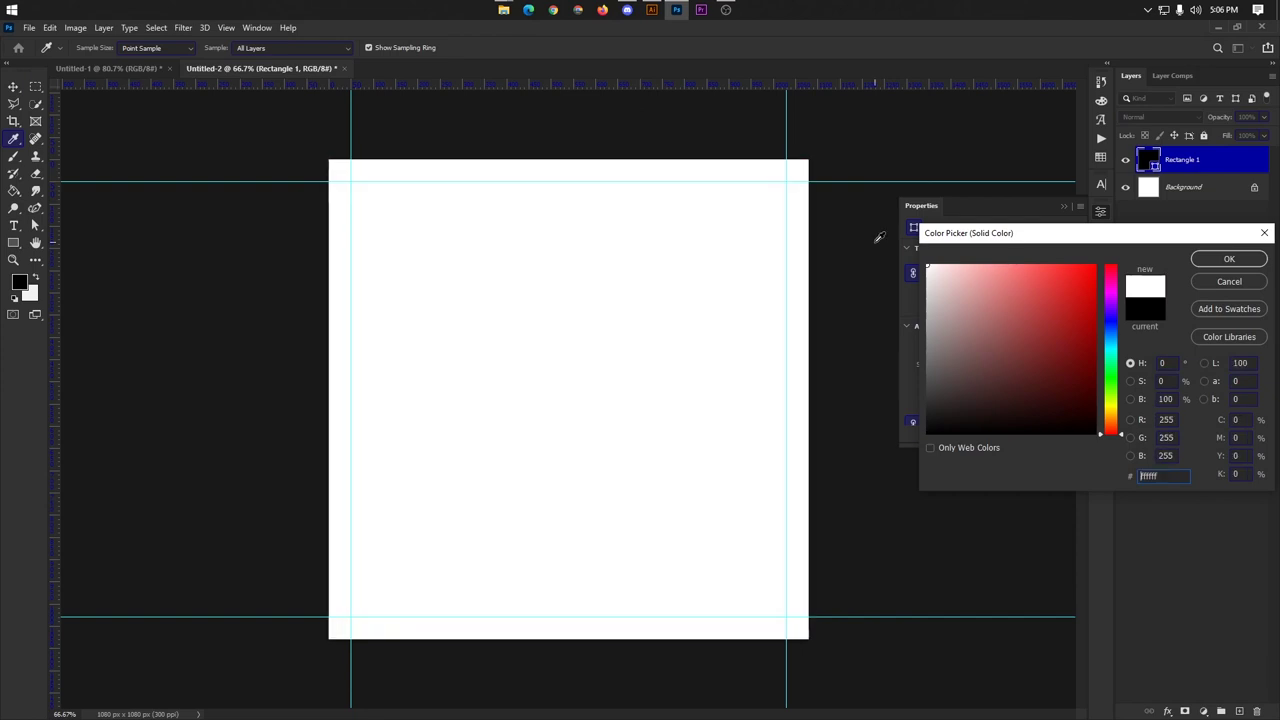
left_click(1231, 258)
left_click(1064, 206)
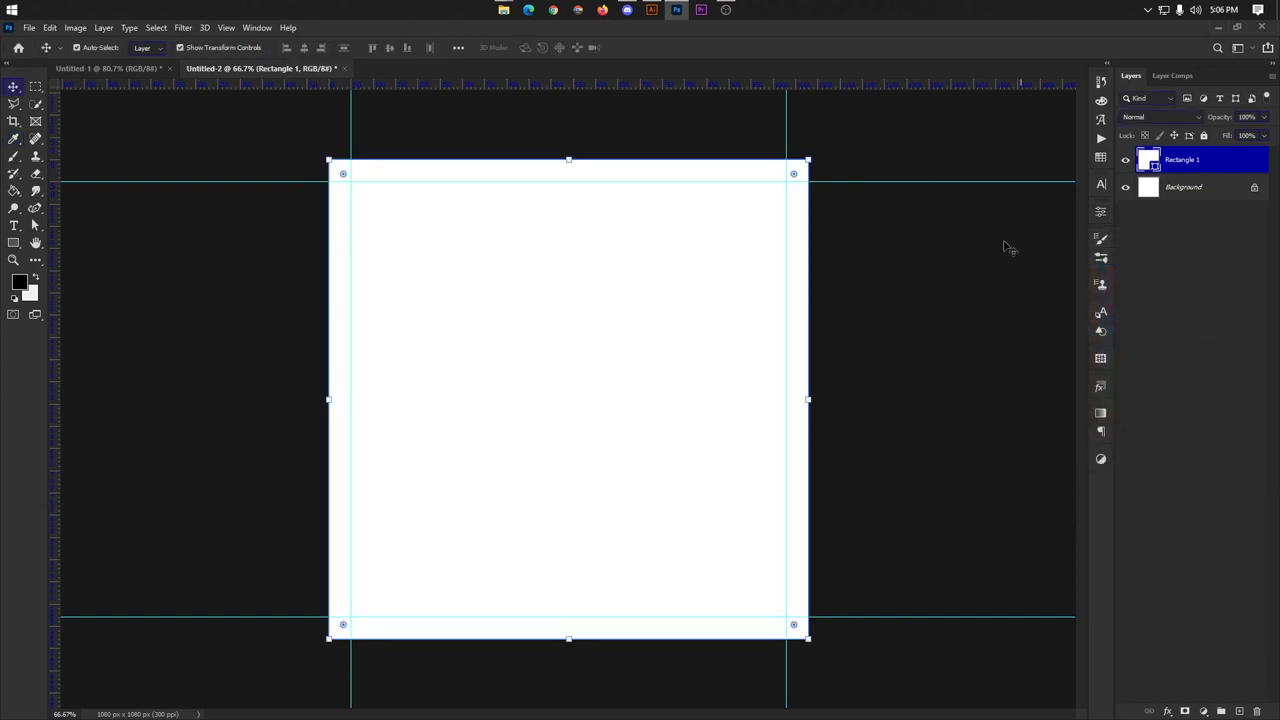
left_click(248, 348)
left_click(532, 342)
left_click(872, 370)
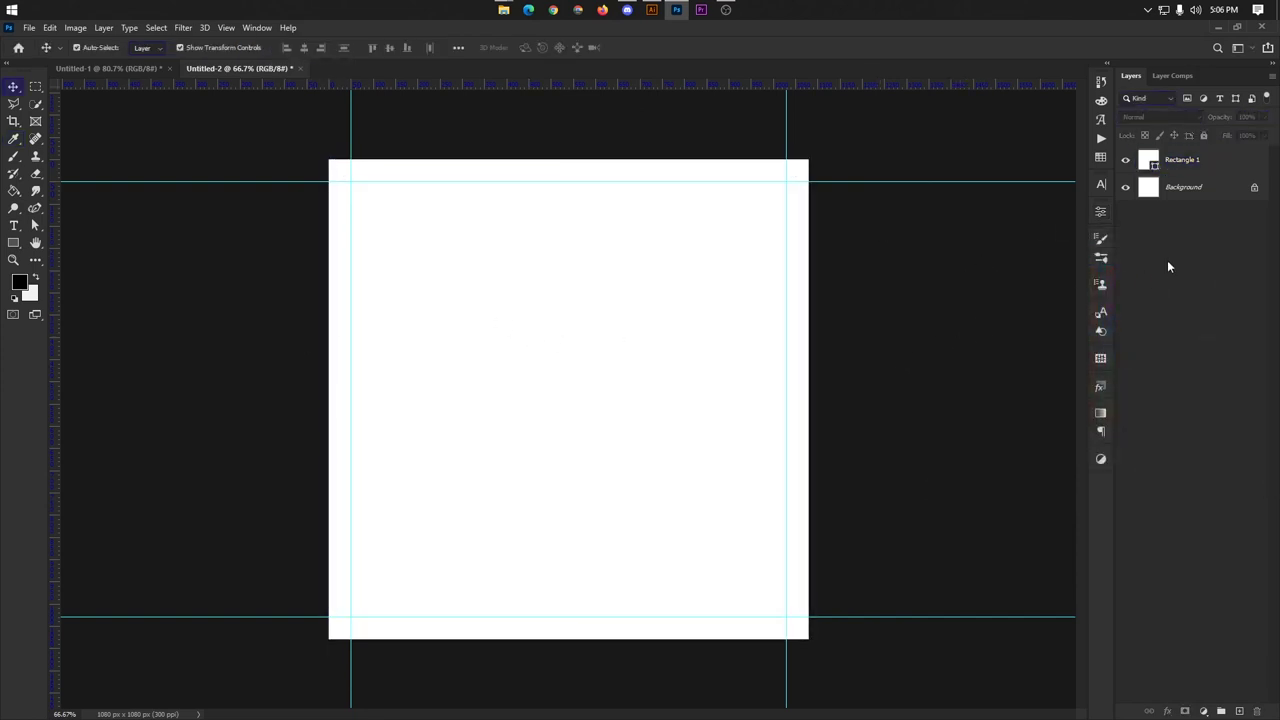
Delete the original background layer and rename the white rectangle 'Background'
left_click(1192, 190)
key("Delete")
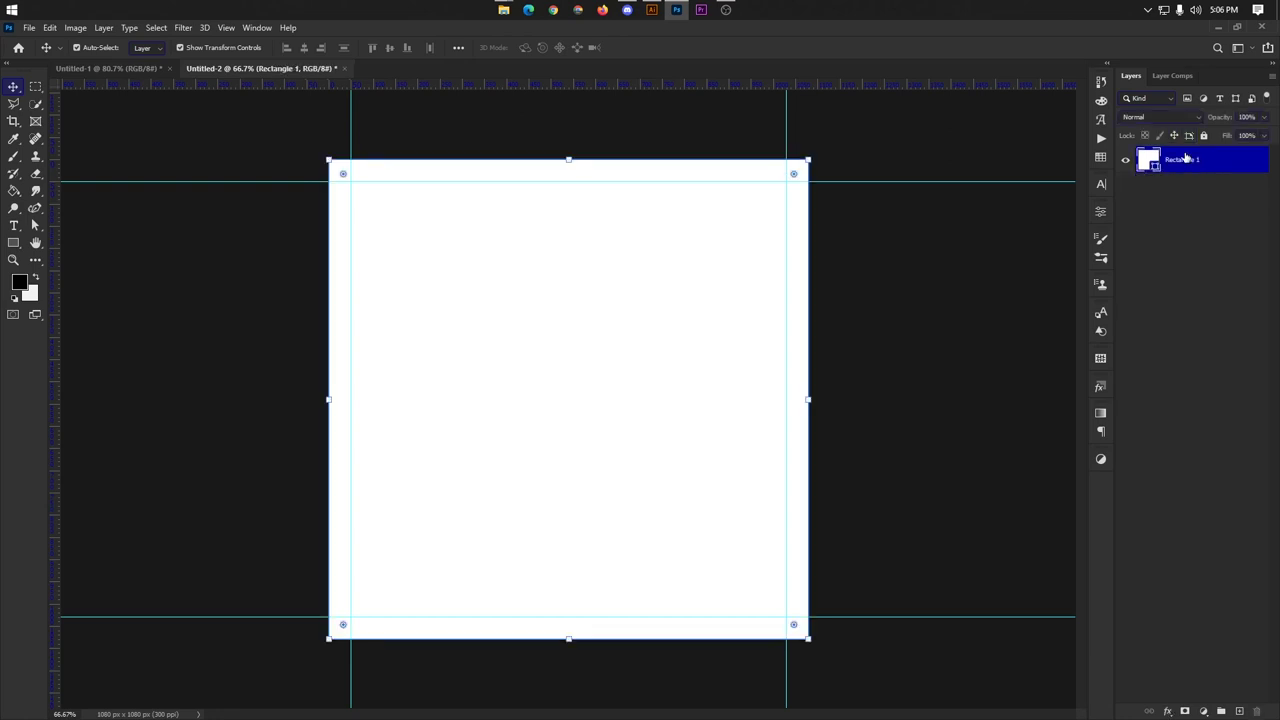
double_click(1183, 160)
type("Background")
left_click(1181, 220)
left_click(1158, 172)
left_click(930, 270)
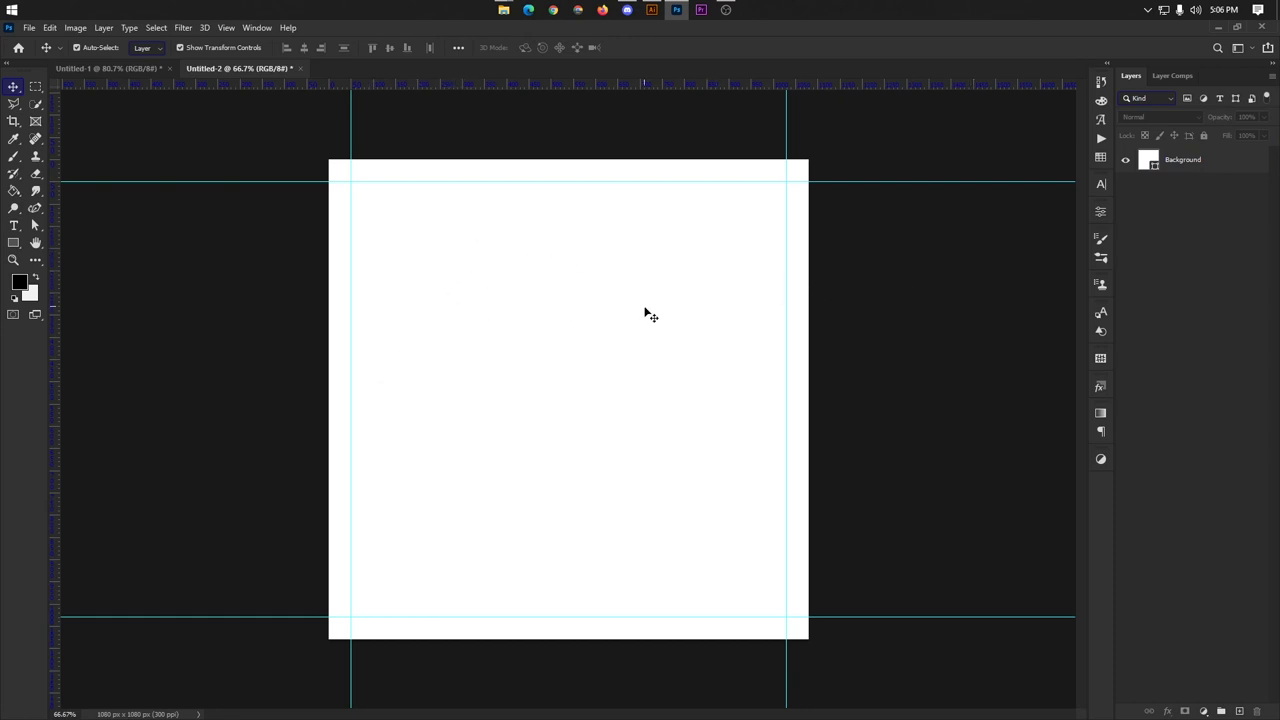
Drag the blue-shirt man photo from Untitled-1 onto Untitled-2 and nudge it into place
left_click(140, 69)
scroll(690, 300, "down", 1)
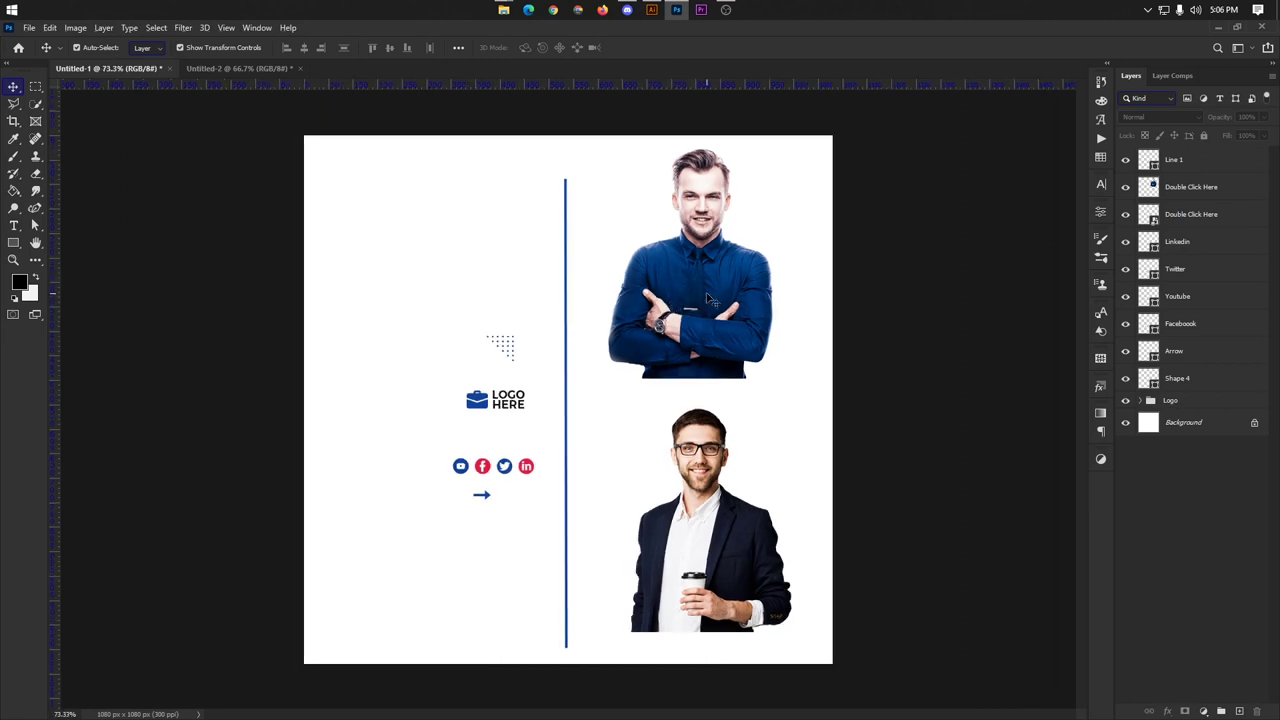
mouse_move(716, 290)
left_mouse_down()
mouse_move(310, 165)
mouse_move(517, 386)
left_mouse_up()
left_click(815, 408)
scroll(519, 441, "up", 1)
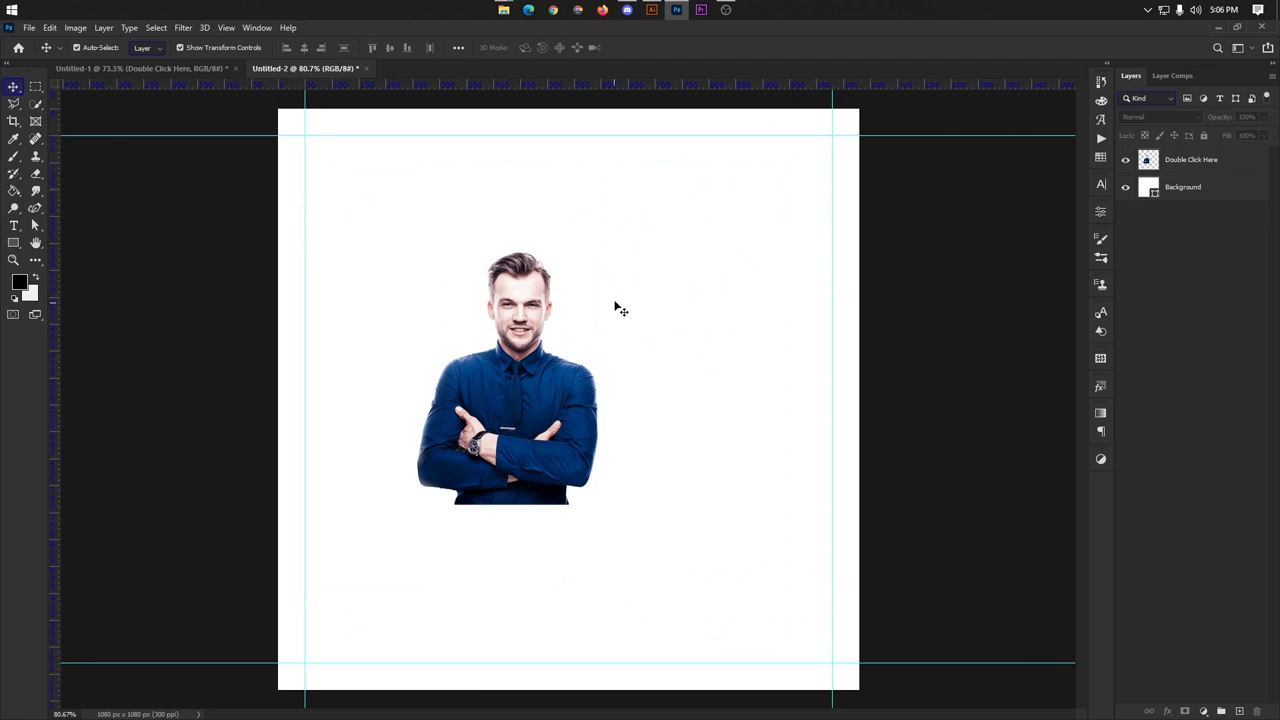
left_click(170, 70)
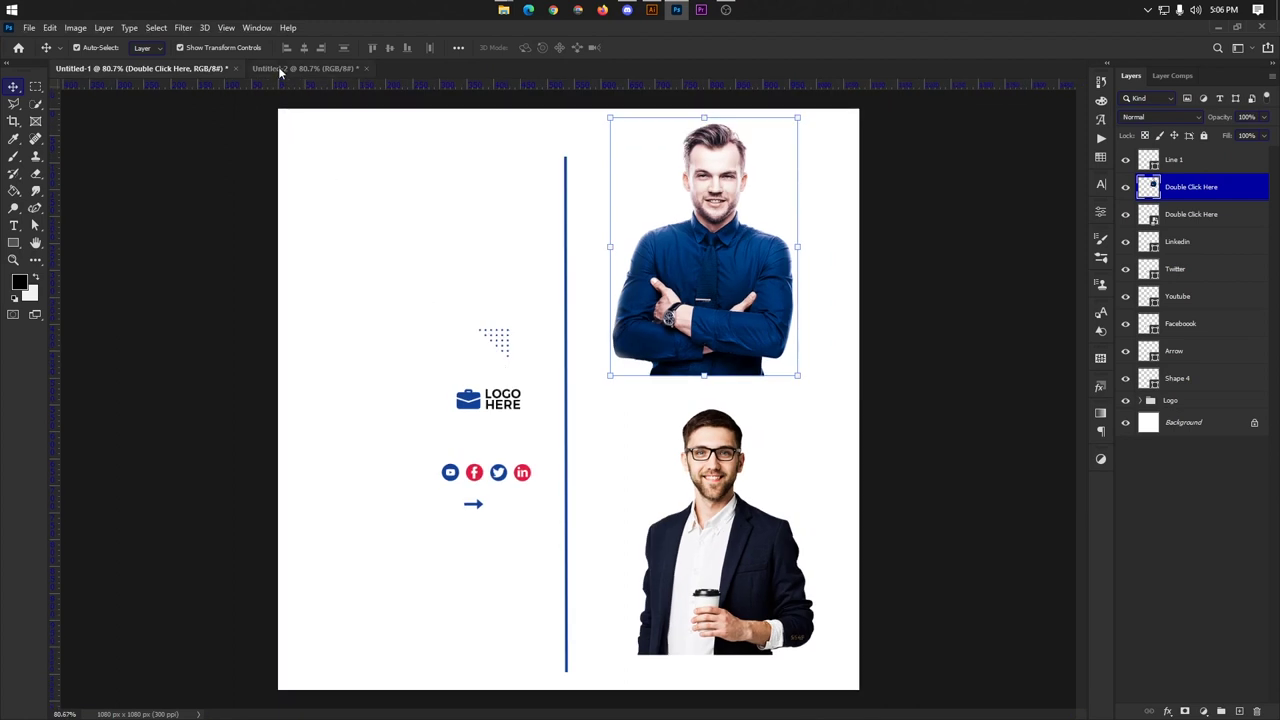
key("ctrl+Tab")
left_click_drag(551, 420, 555, 428)
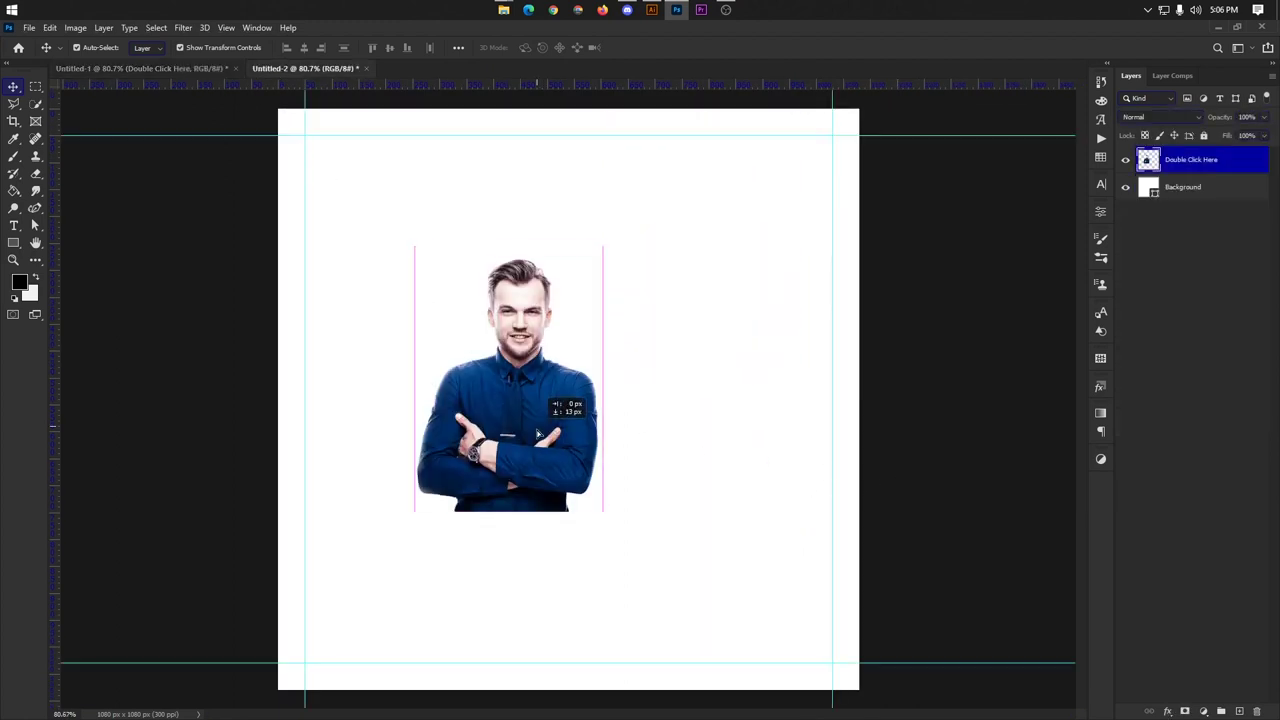
left_click(862, 414)
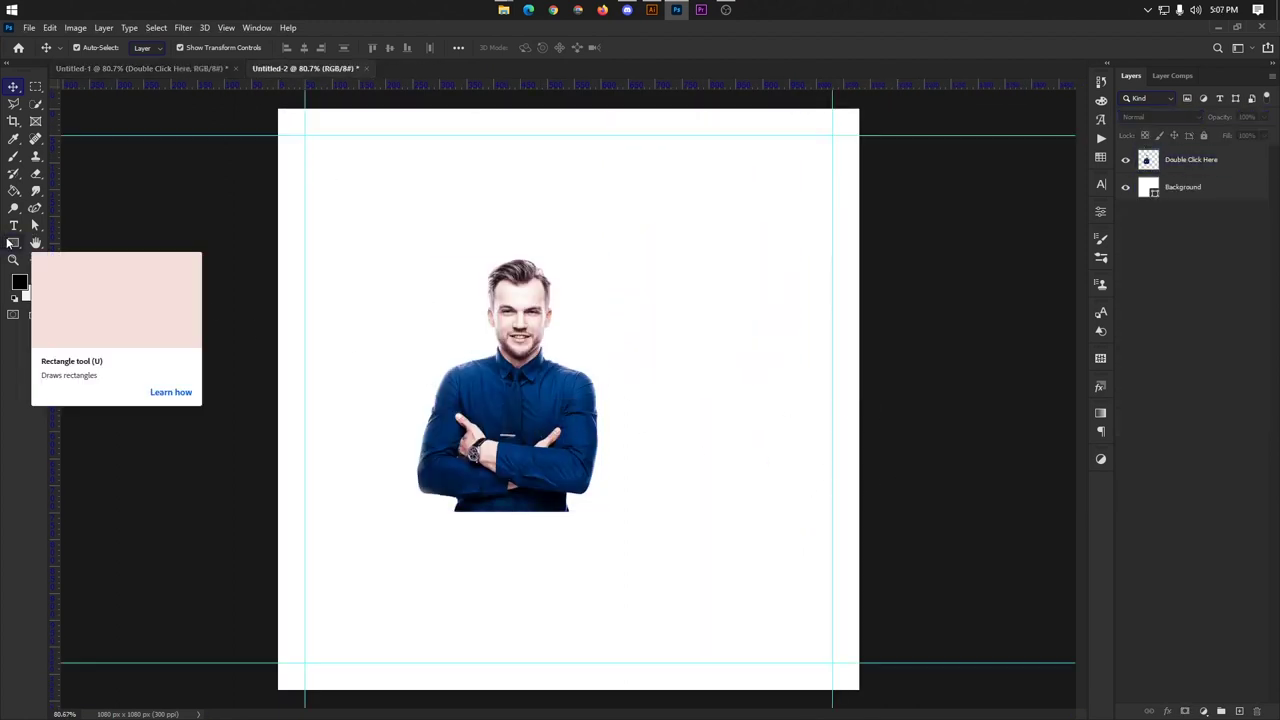
Draw a tall black 169 × 323 px rectangle and move it over the man's face and chest
left_click(11, 243)
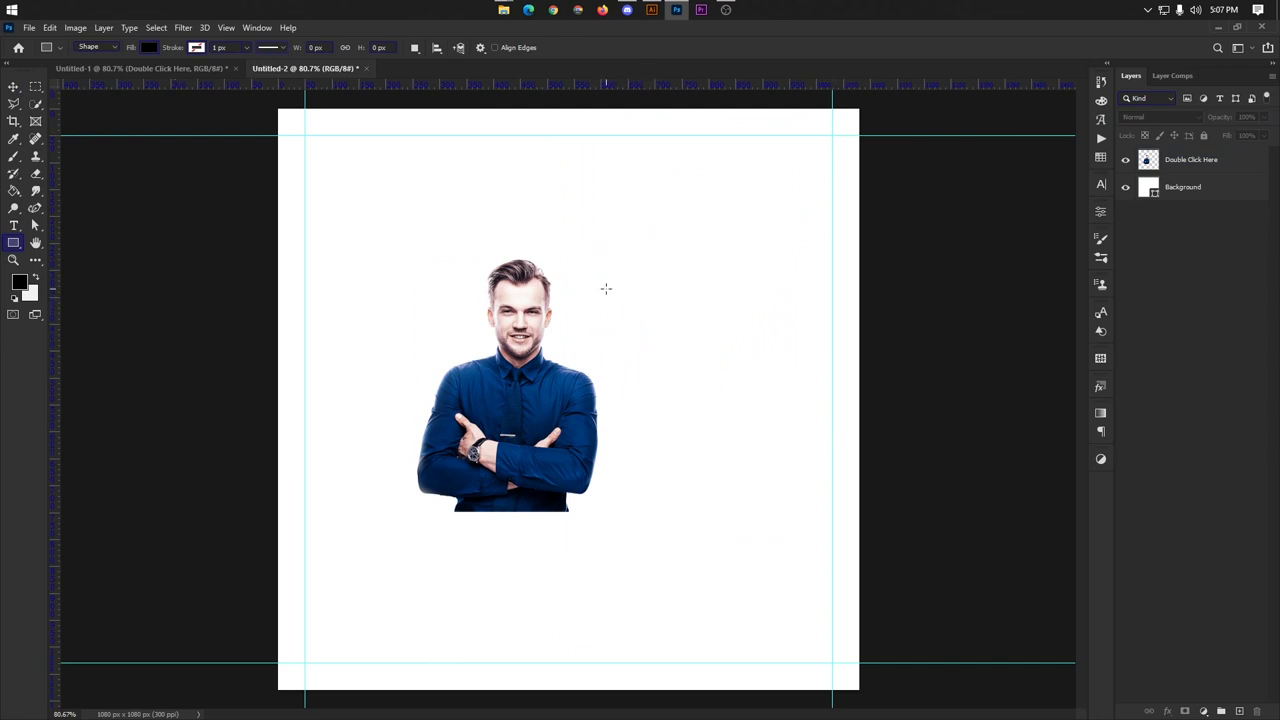
left_click_drag(605, 292, 651, 375)
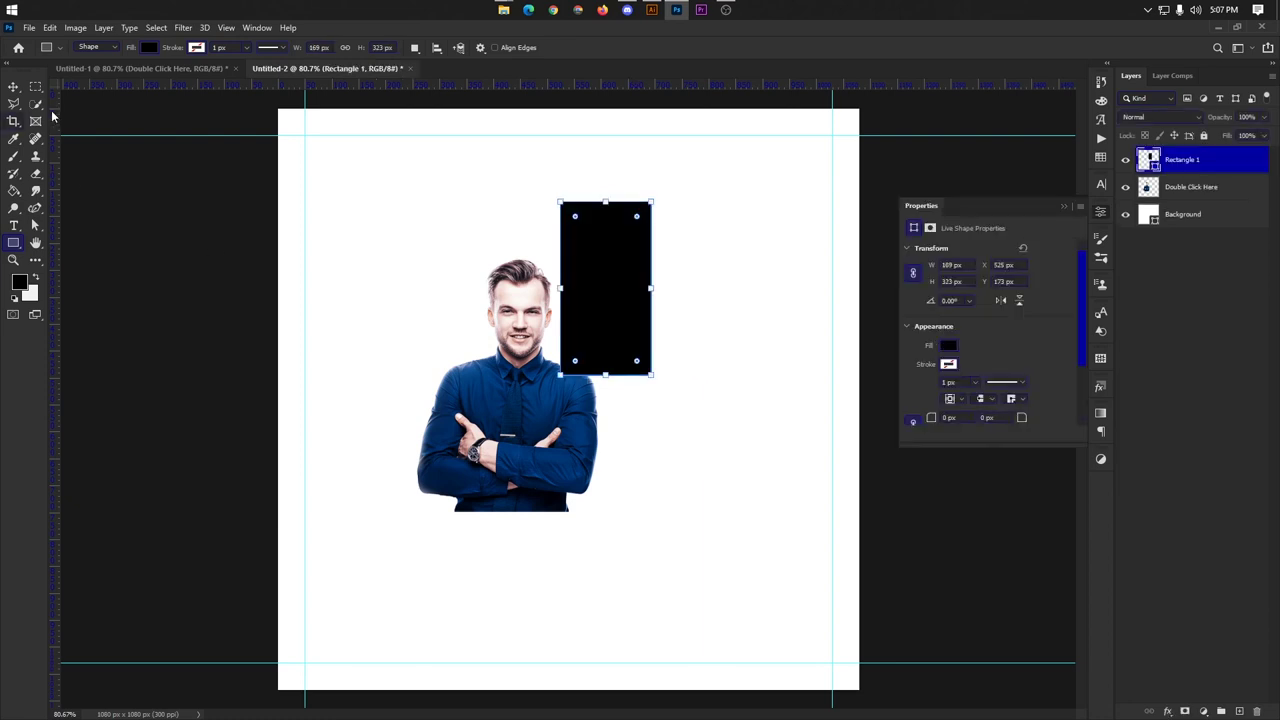
key("v")
left_click_drag(600, 290, 513, 368)
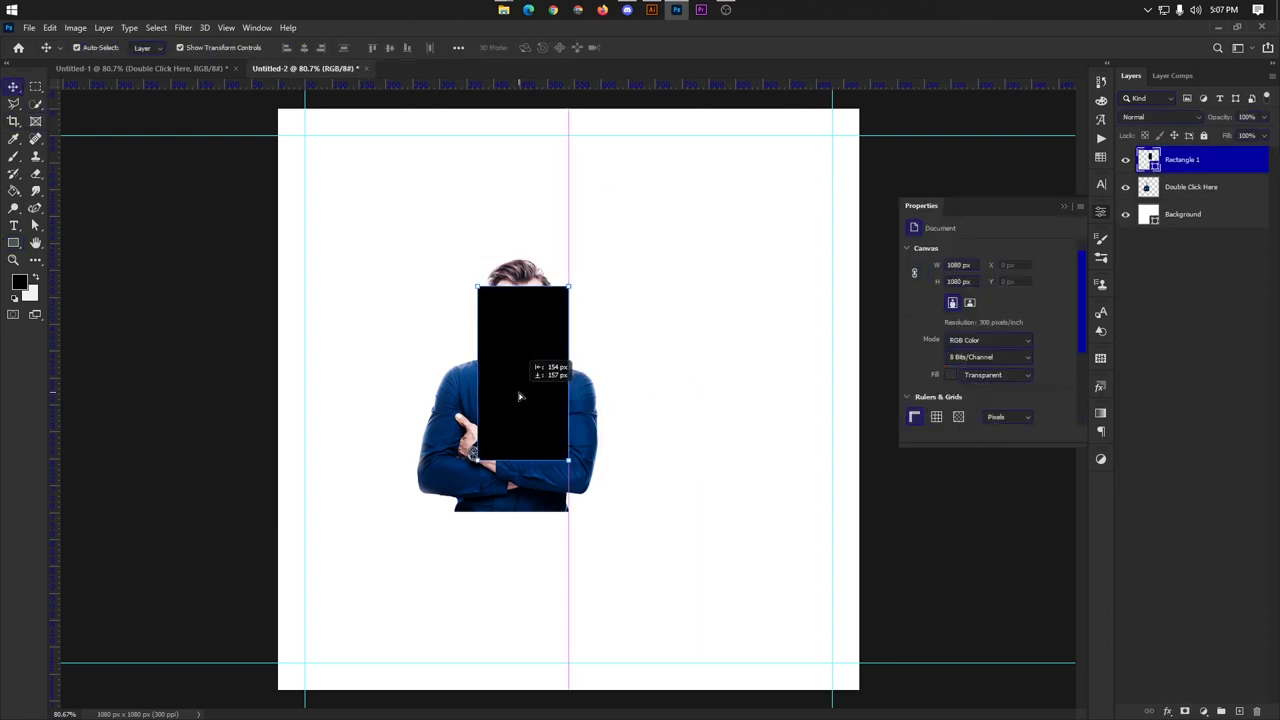
scroll(495, 445, "up", 2)
scroll(502, 449, "up", 1)
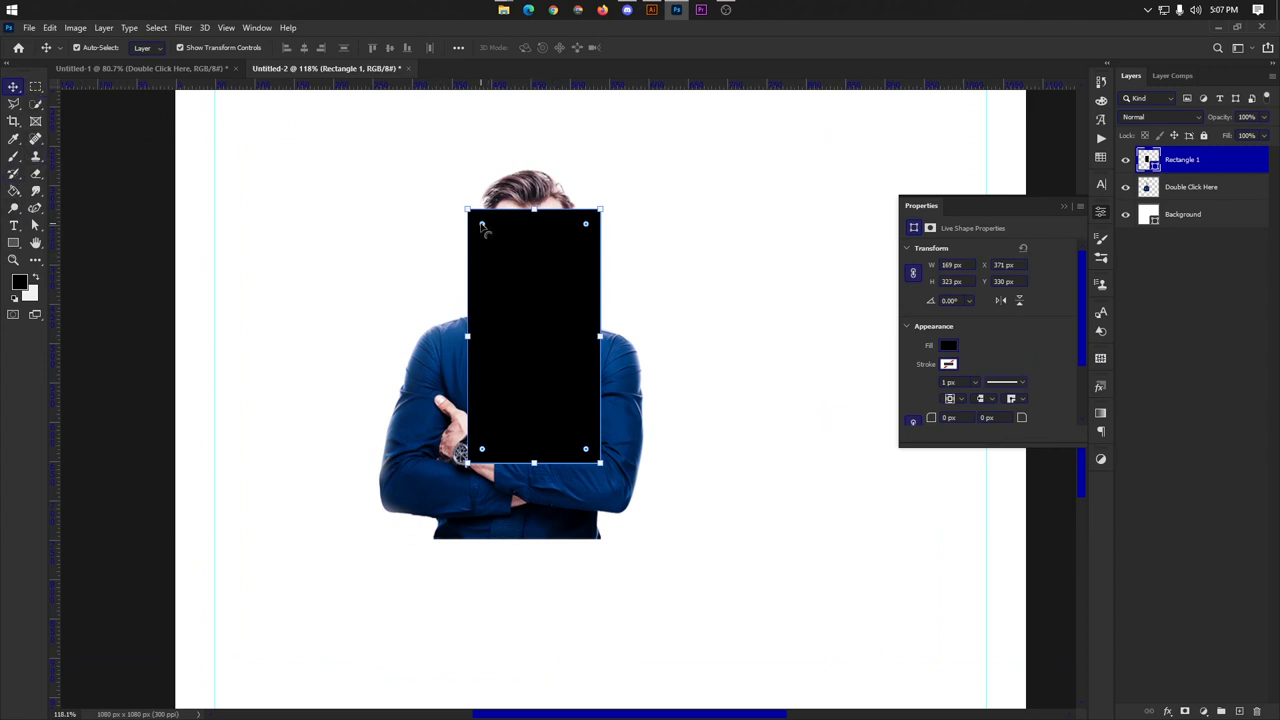
Round the rectangle's top into a full arch and reposition it over the man
left_click_drag(481, 226, 536, 280)
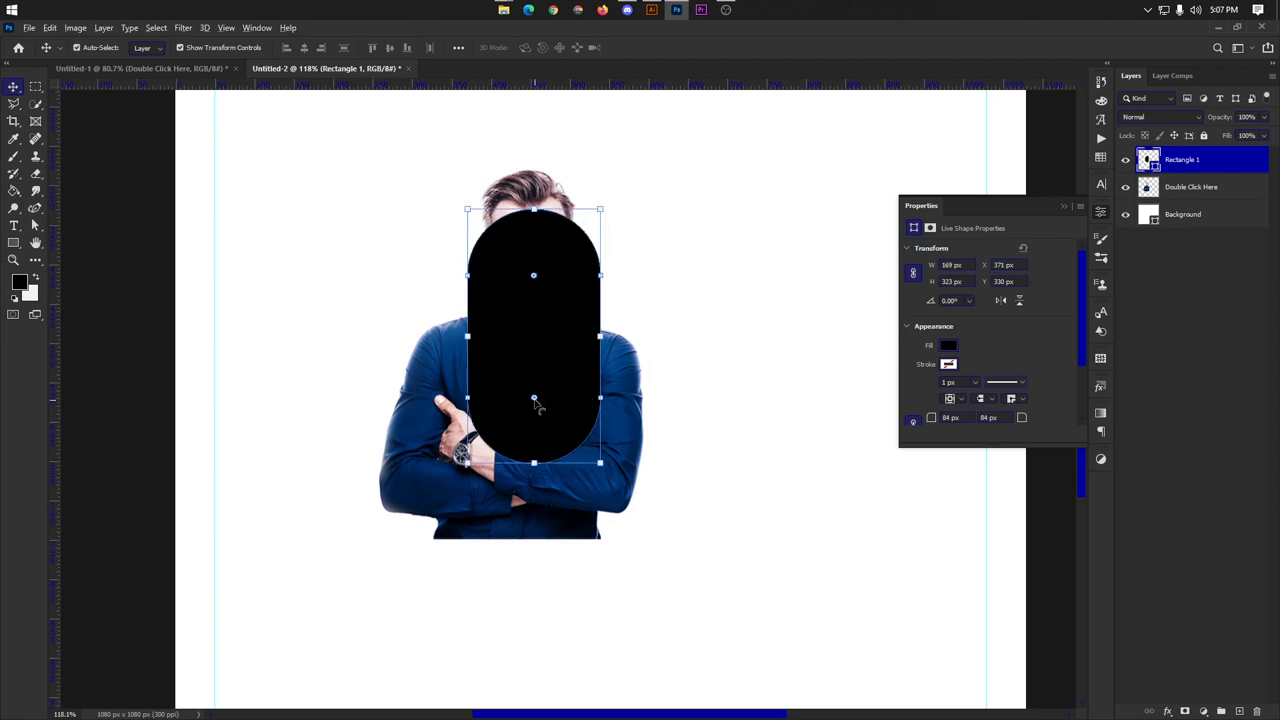
left_click_drag(535, 400, 622, 480)
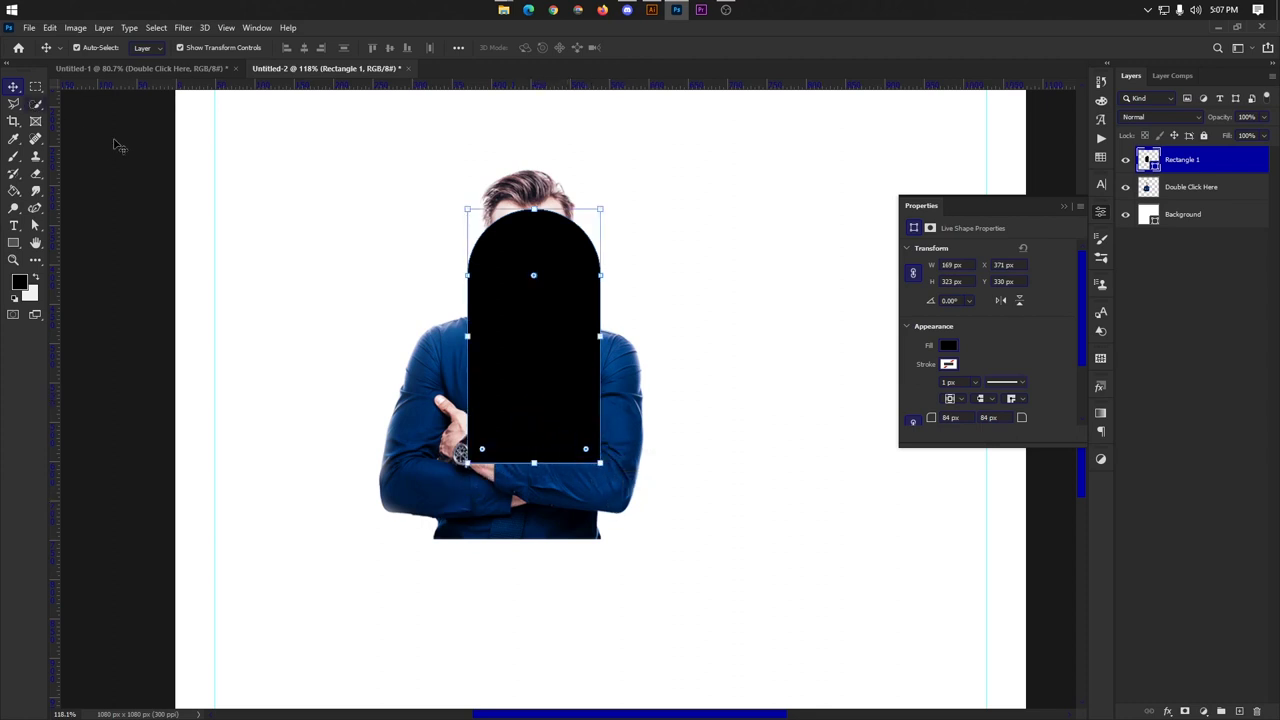
scroll(421, 330, "down", 3)
left_click_drag(500, 330, 477, 360)
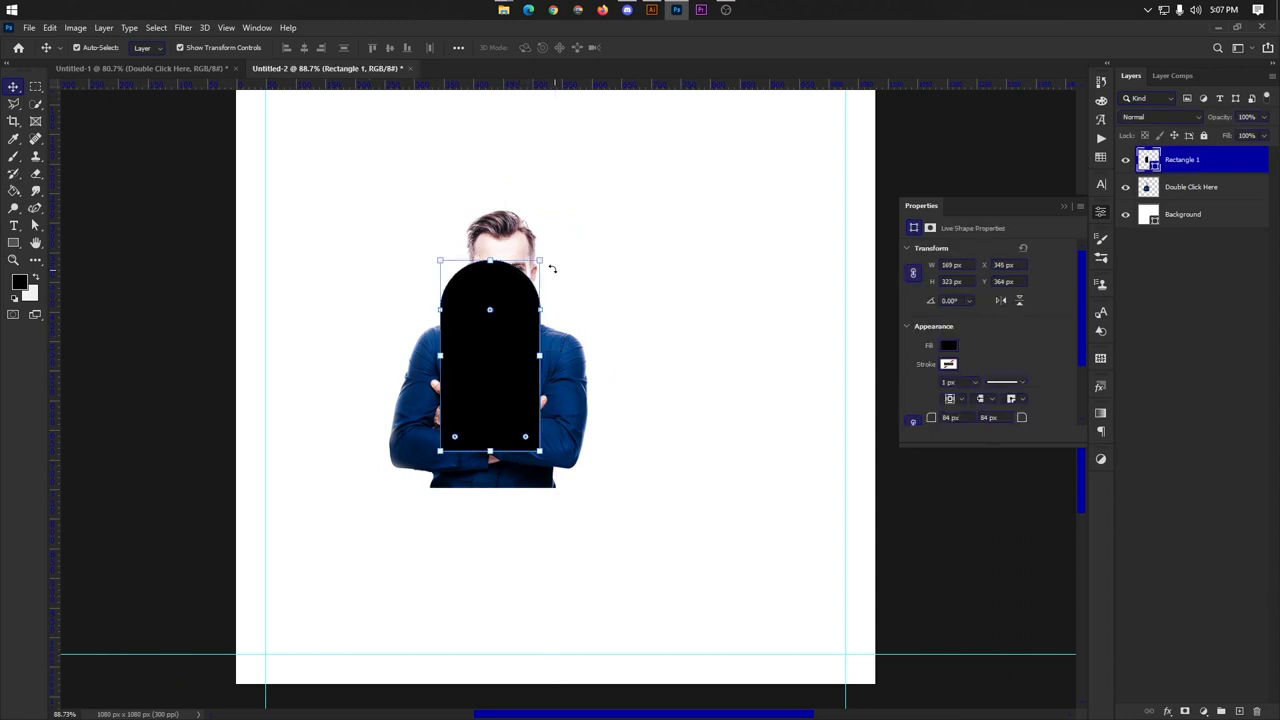
left_click_drag(543, 259, 550, 259)
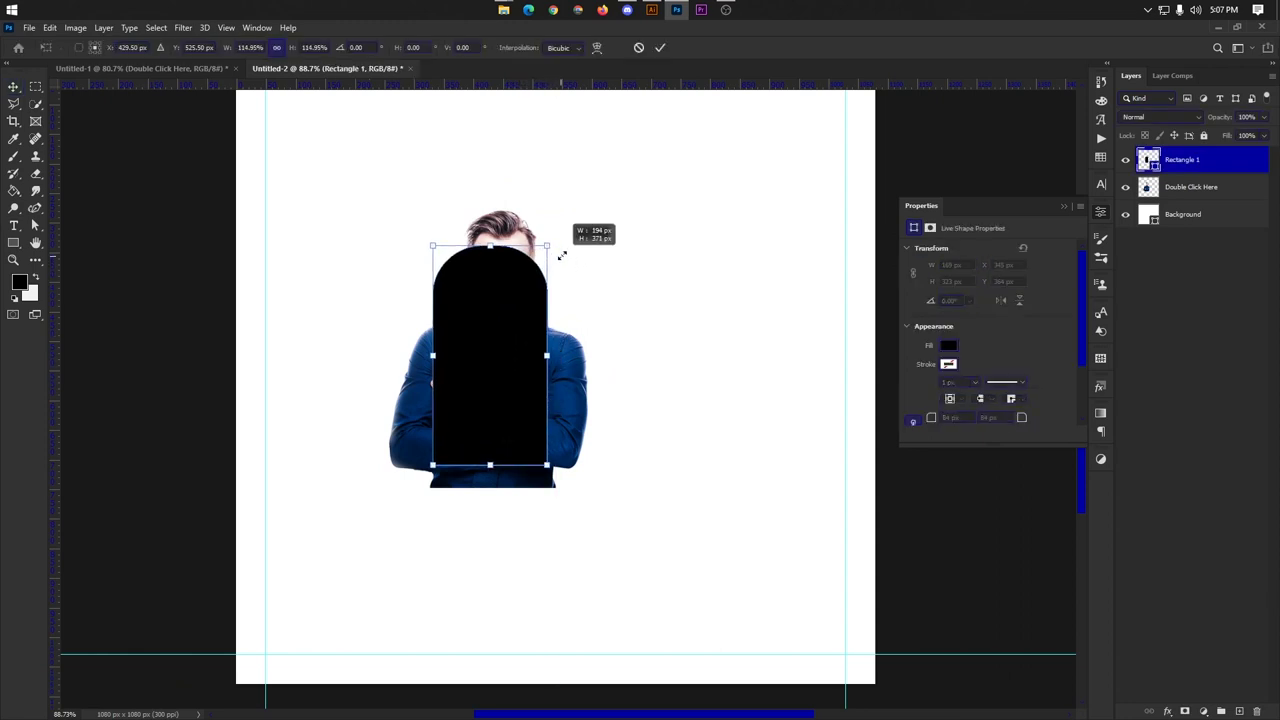
key("ctrl+z")
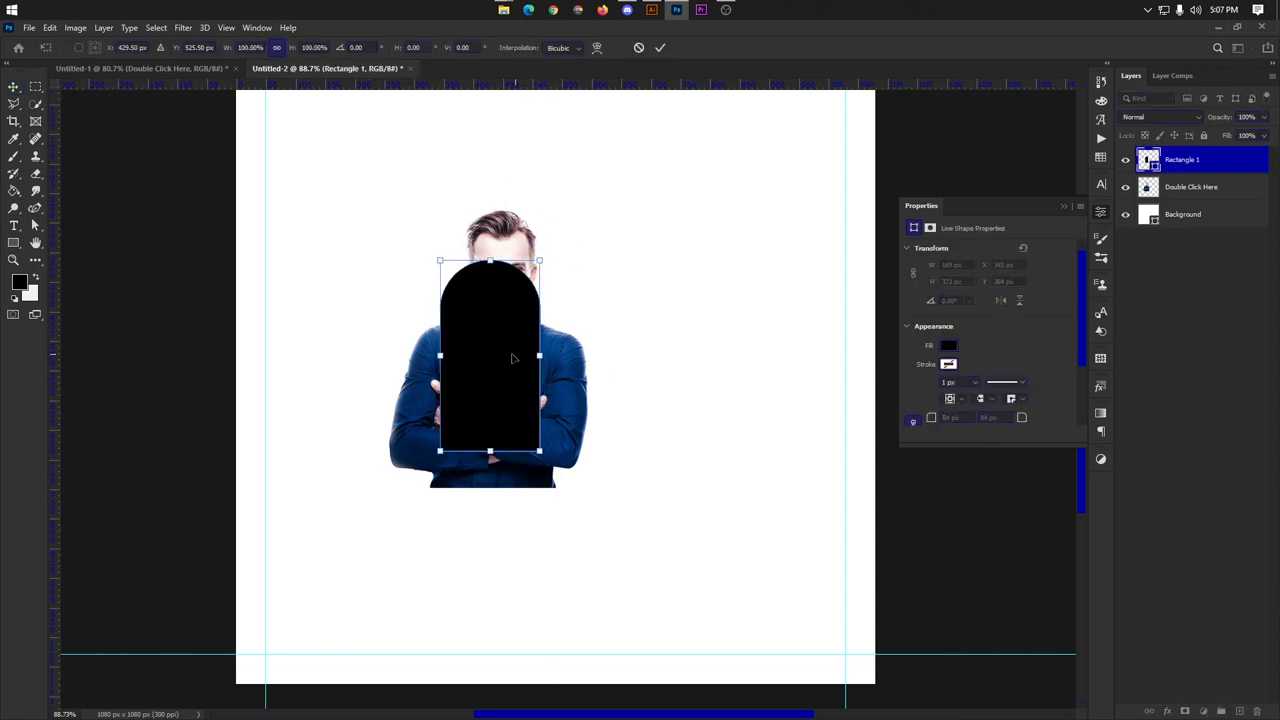
left_click_drag(512, 358, 517, 370)
scroll(495, 348, "up", 1)
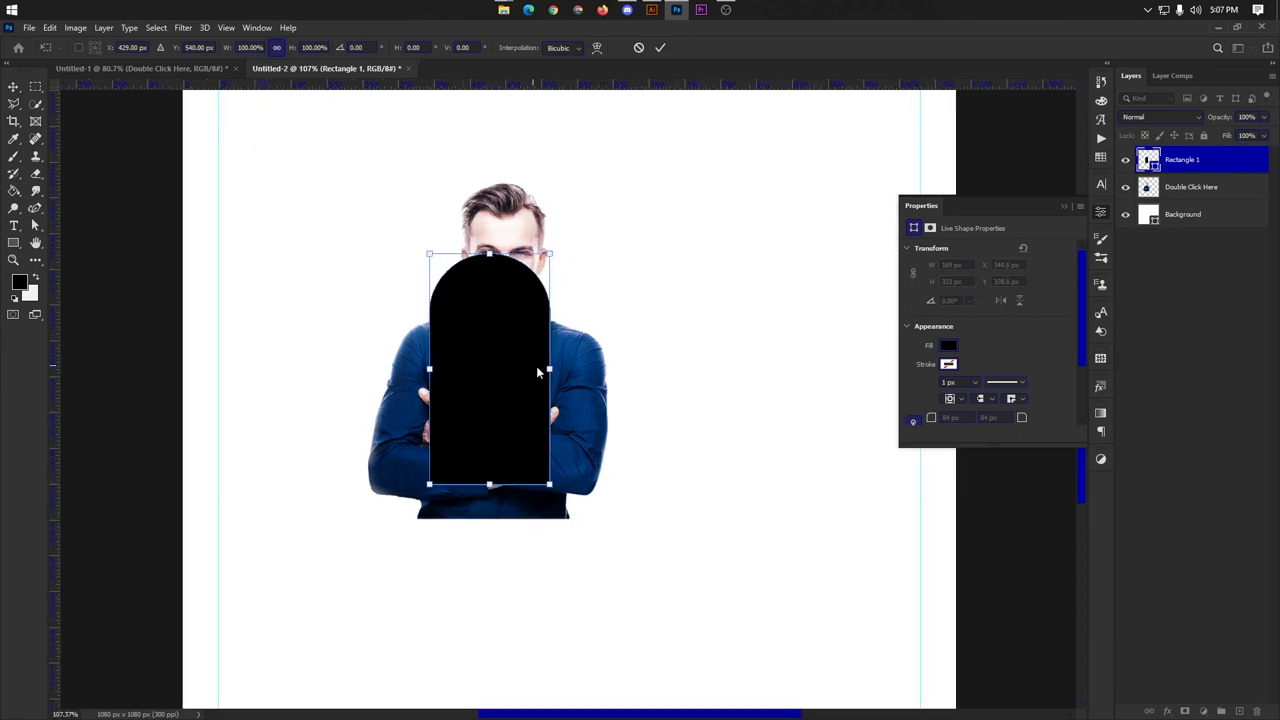
scroll(548, 370, "up", 2)
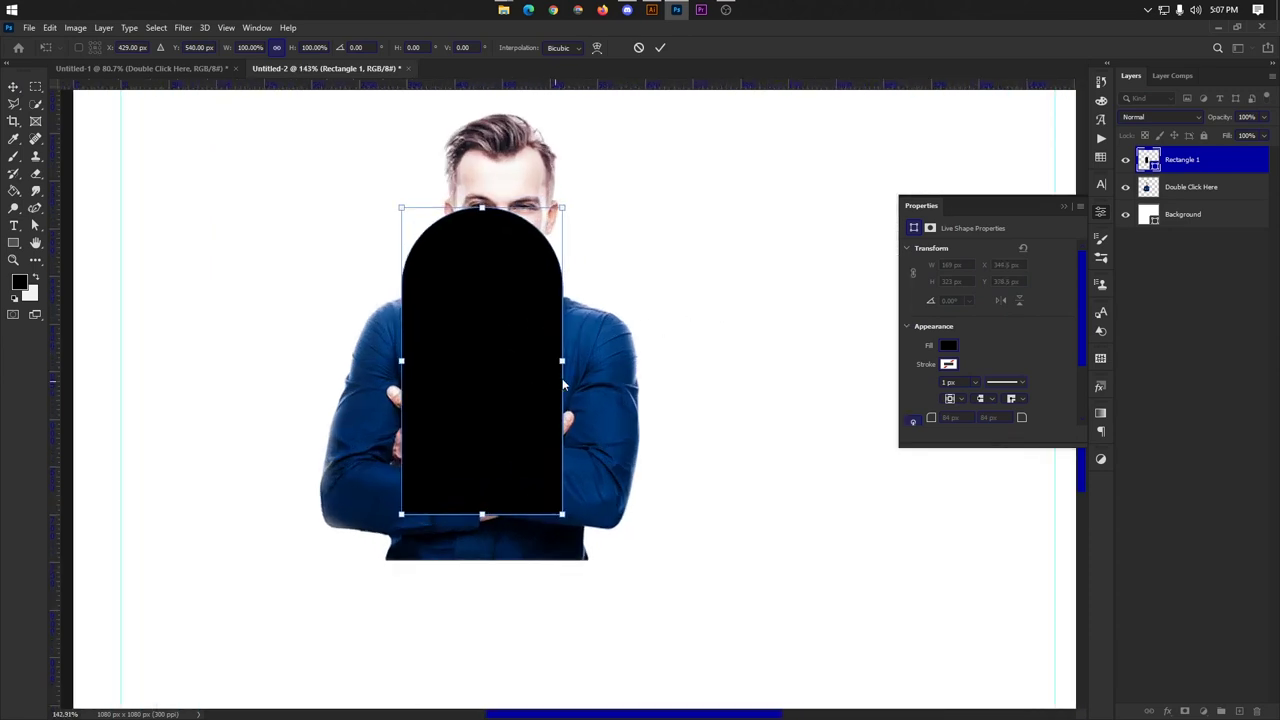
Enlarge the arch about 10% to roughly 186 × 356 px and square its bottom corners
left_click_drag(562, 361, 579, 361)
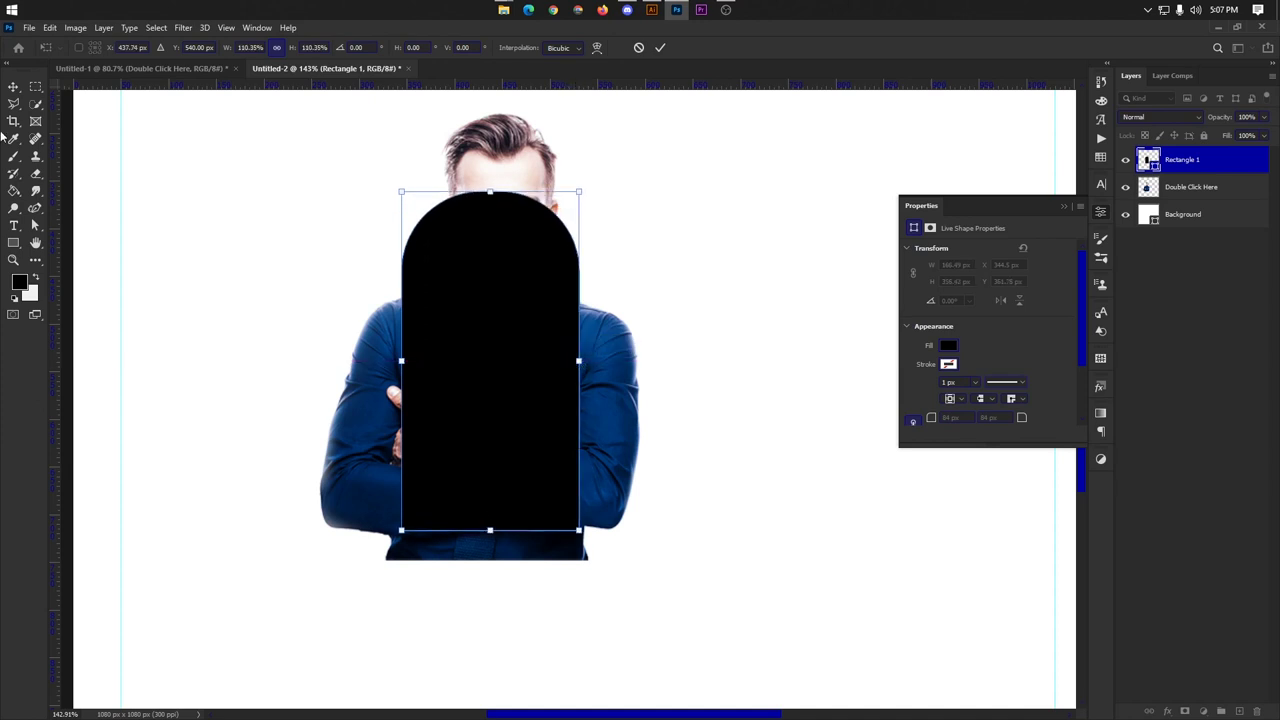
right_click(35, 236)
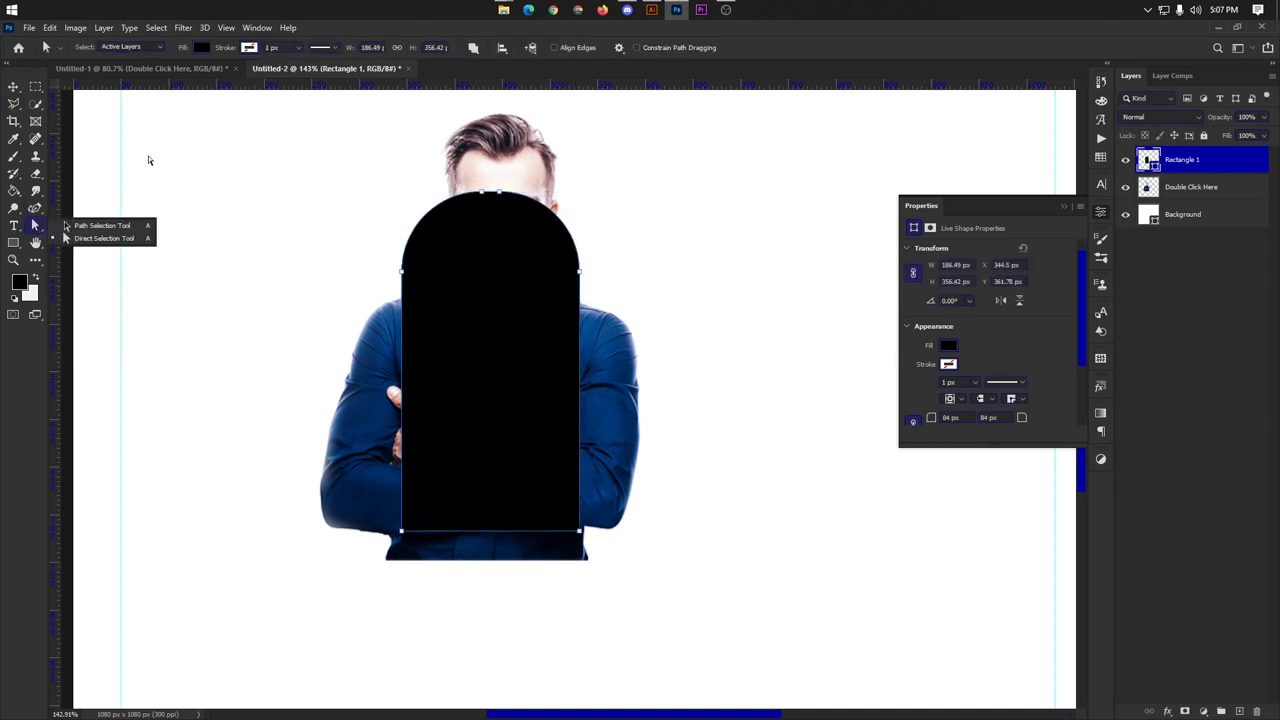
key("v")
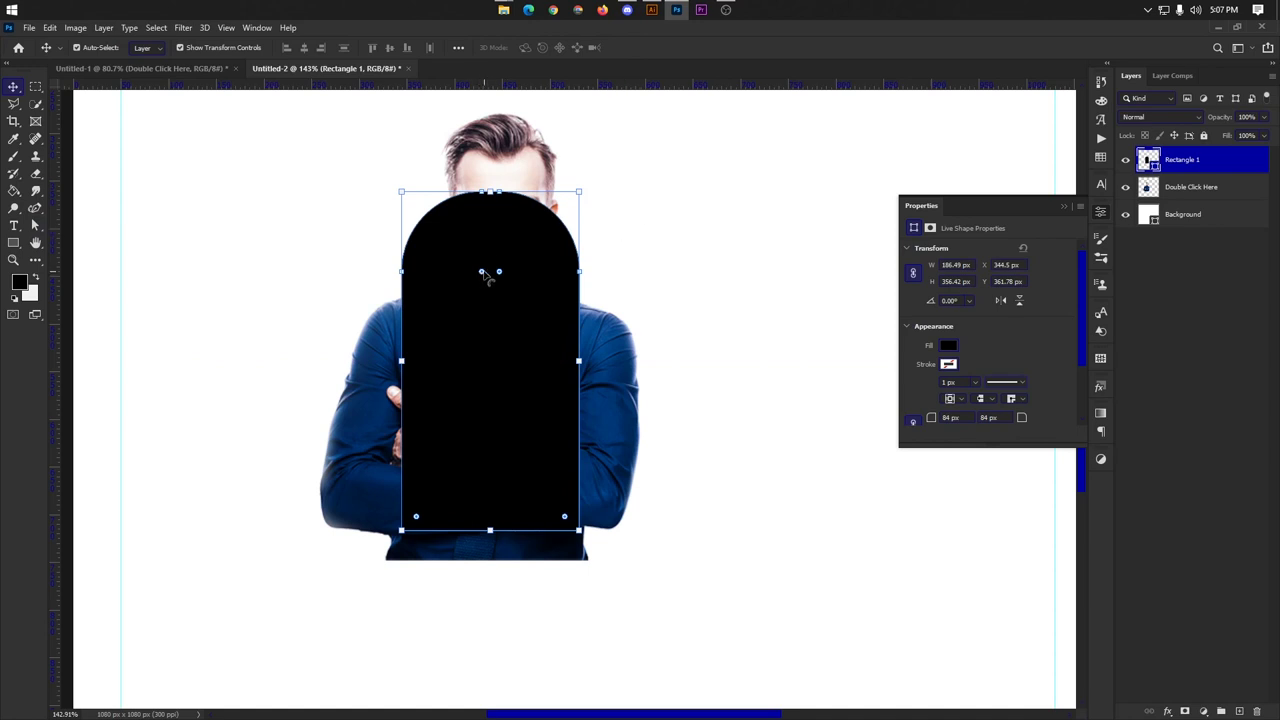
left_click_drag(483, 272, 485, 348)
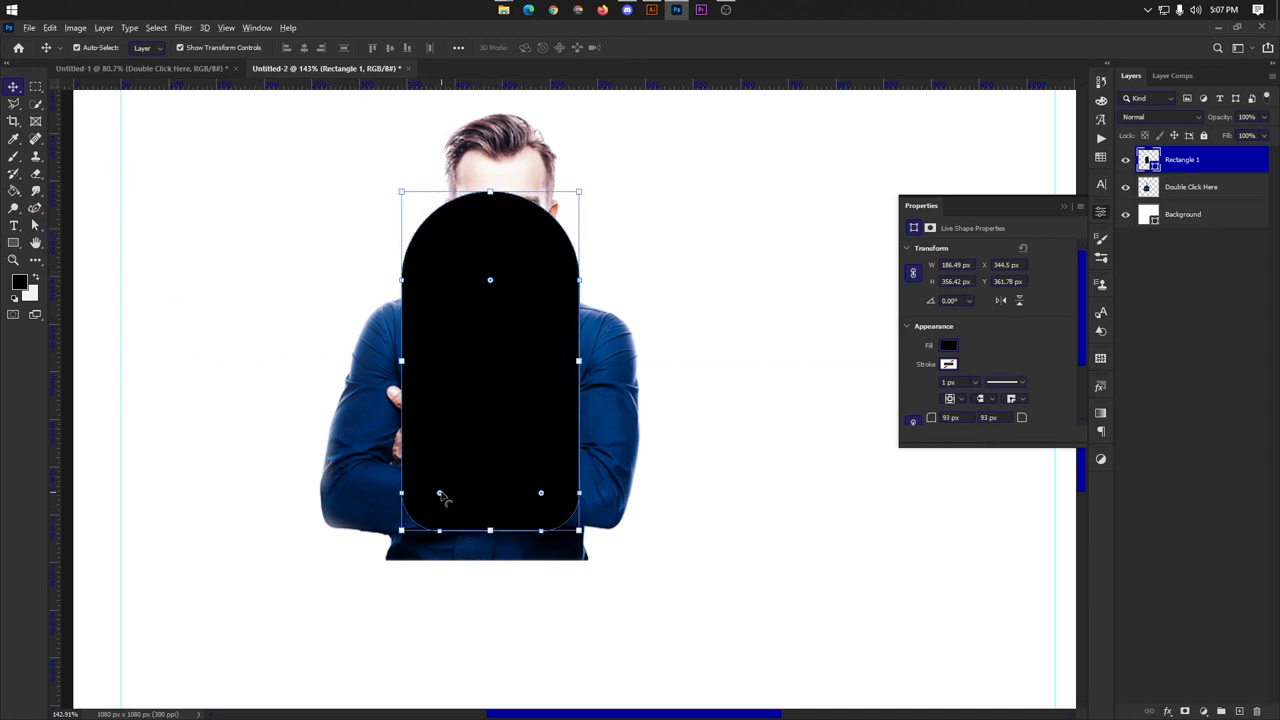
left_click_drag(441, 496, 416, 516)
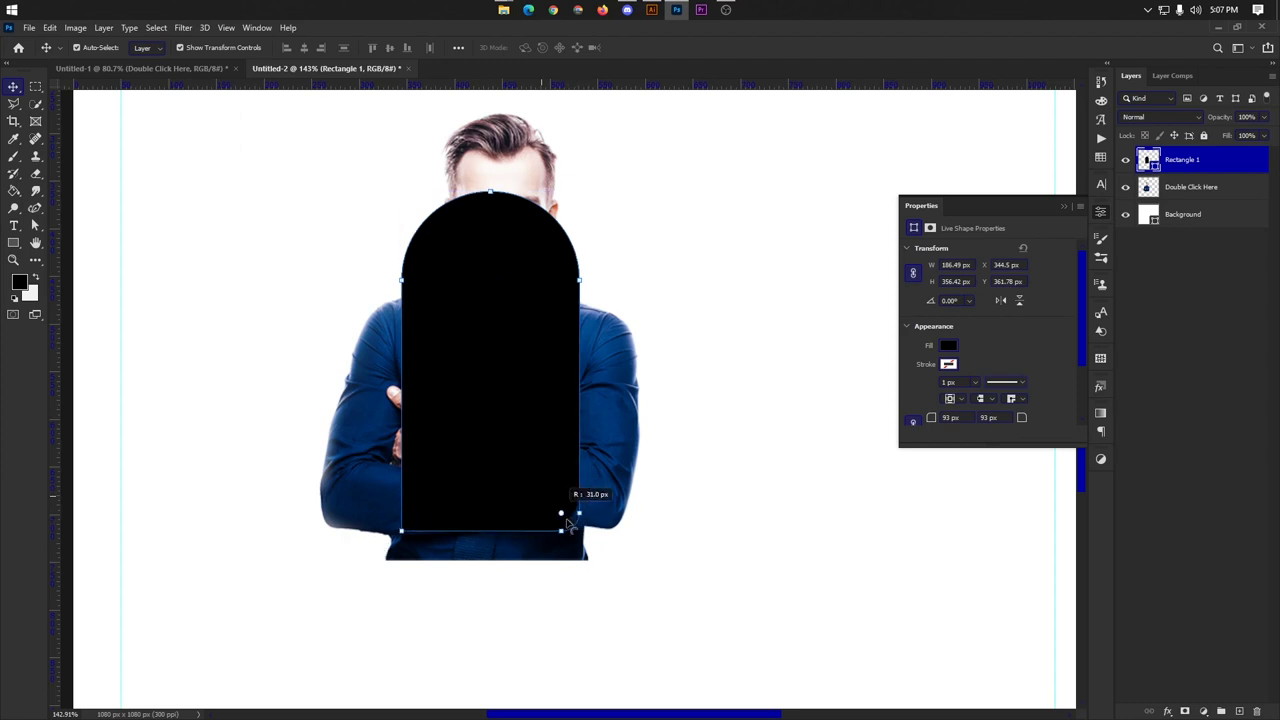
left_click_drag(541, 497, 586, 540)
scroll(430, 315, "down", 3, "alt")
scroll(440, 322, "down", 2, "alt")
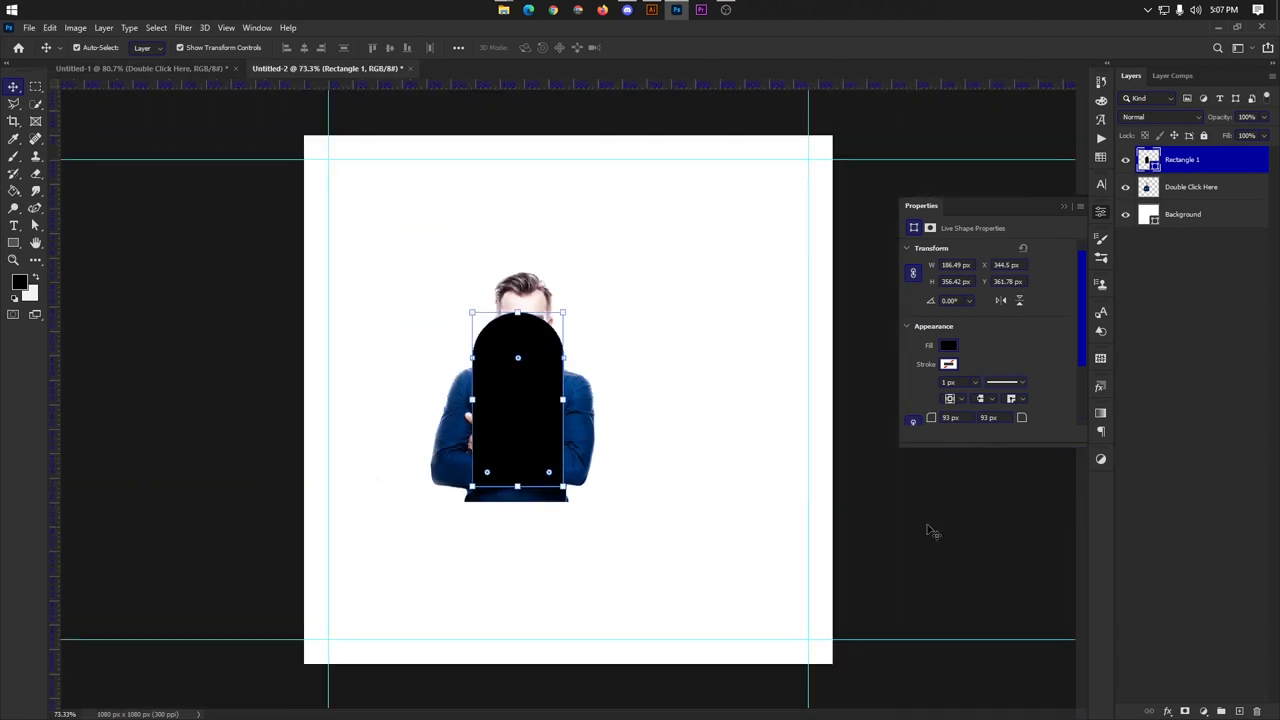
scroll(509, 420, "up", 2, "alt")
left_click(1195, 187)
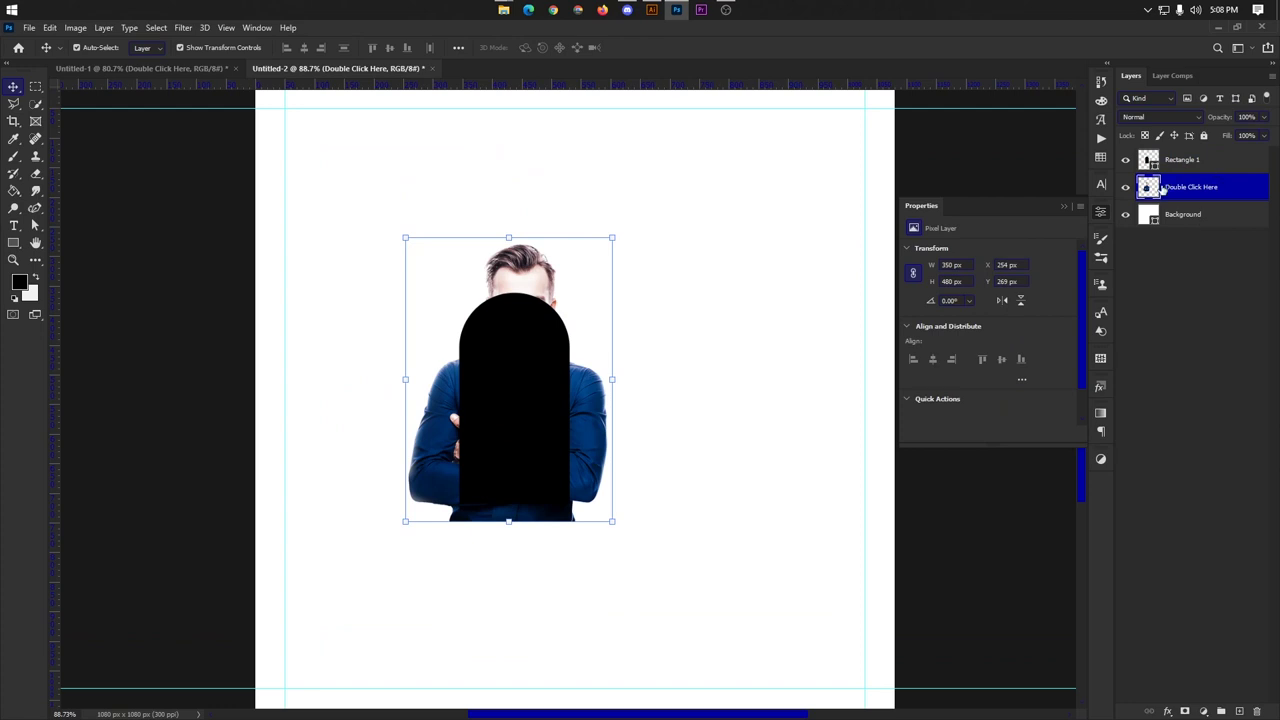
Move the man's photo layer above Rectangle 1 and centre him in front of the arch
left_click_drag(1163, 190, 1193, 158)
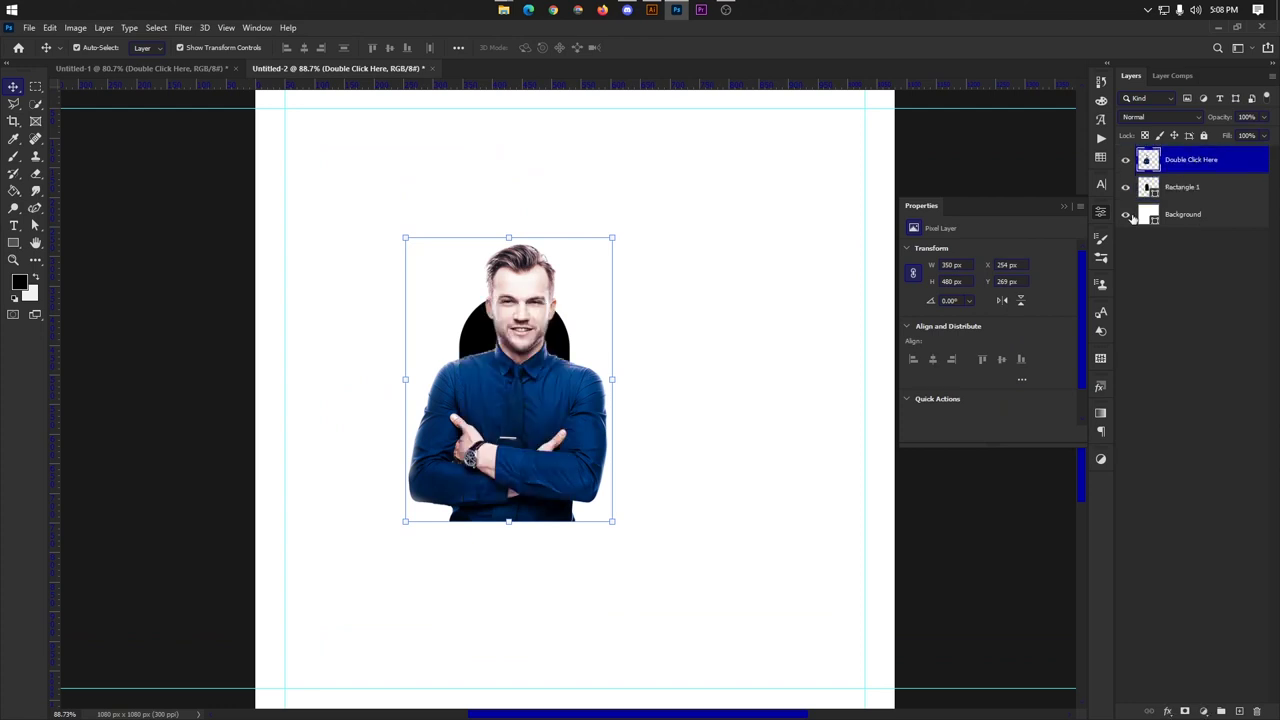
left_click(990, 492)
mouse_move(527, 443)
left_mouse_down()
mouse_move(393, 462)
mouse_move(520, 430)
left_mouse_up()
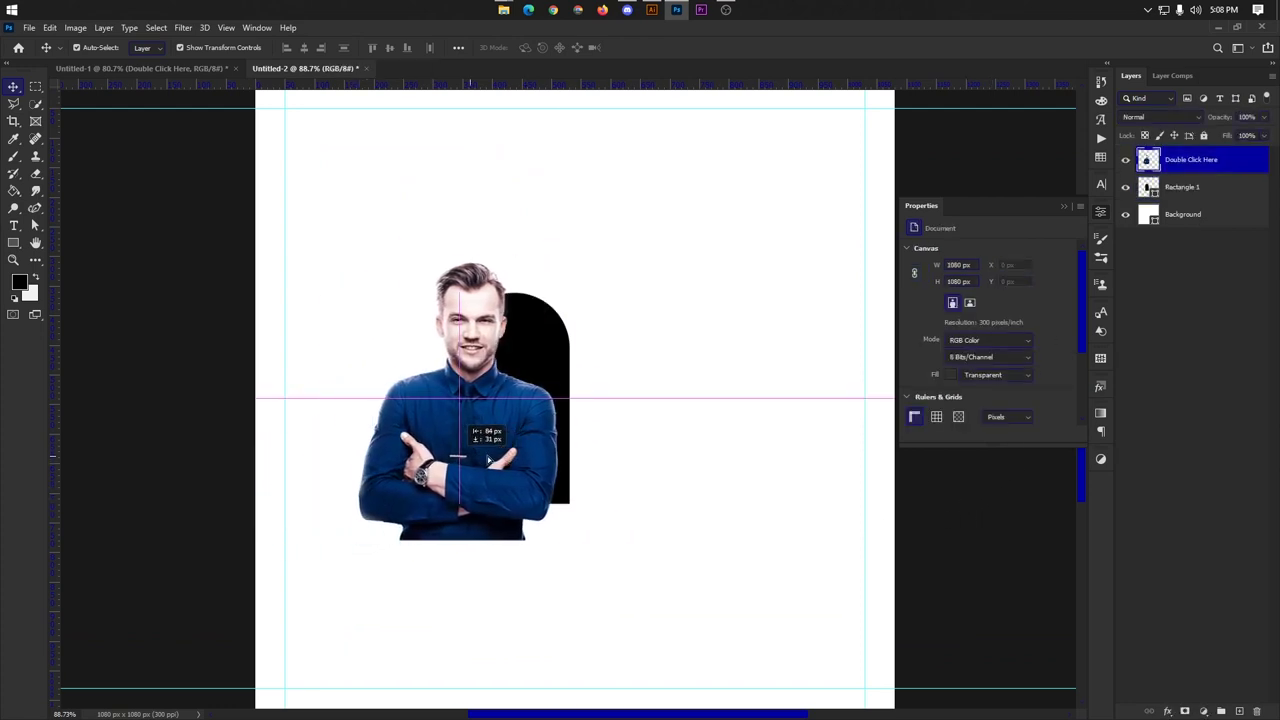
scroll(520, 430, "down", 2)
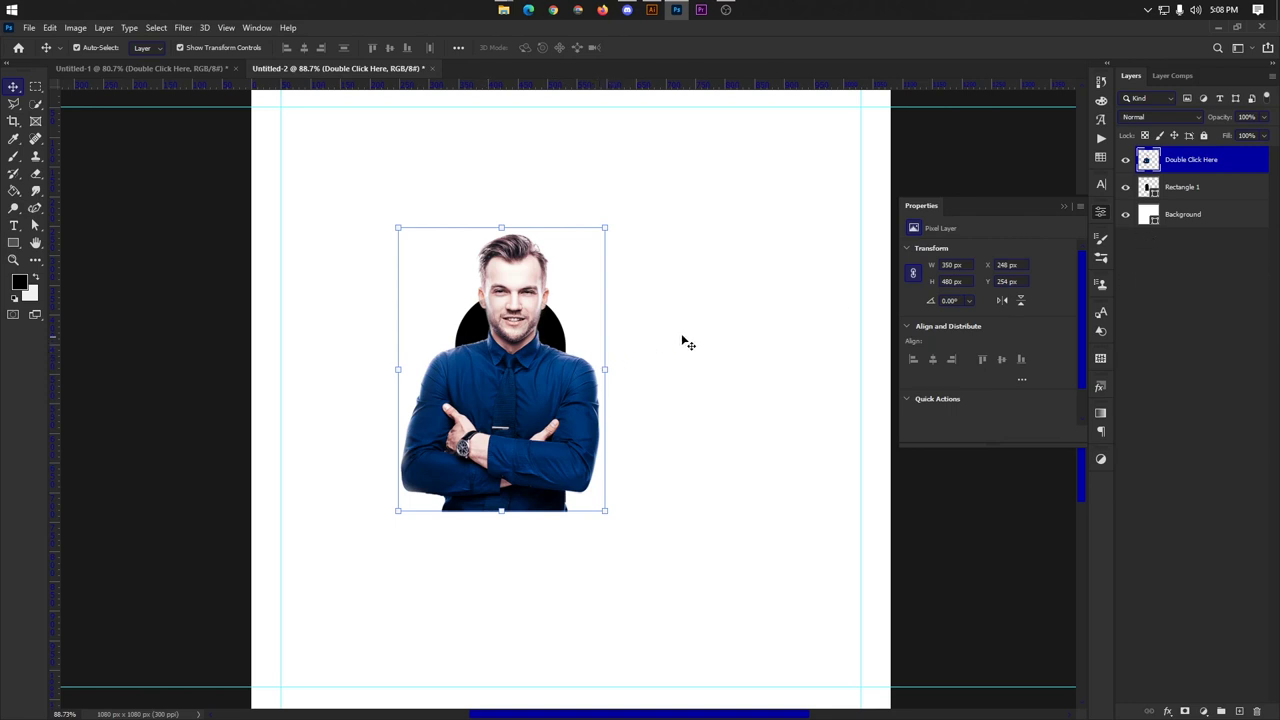
scroll(506, 375, "up", 3)
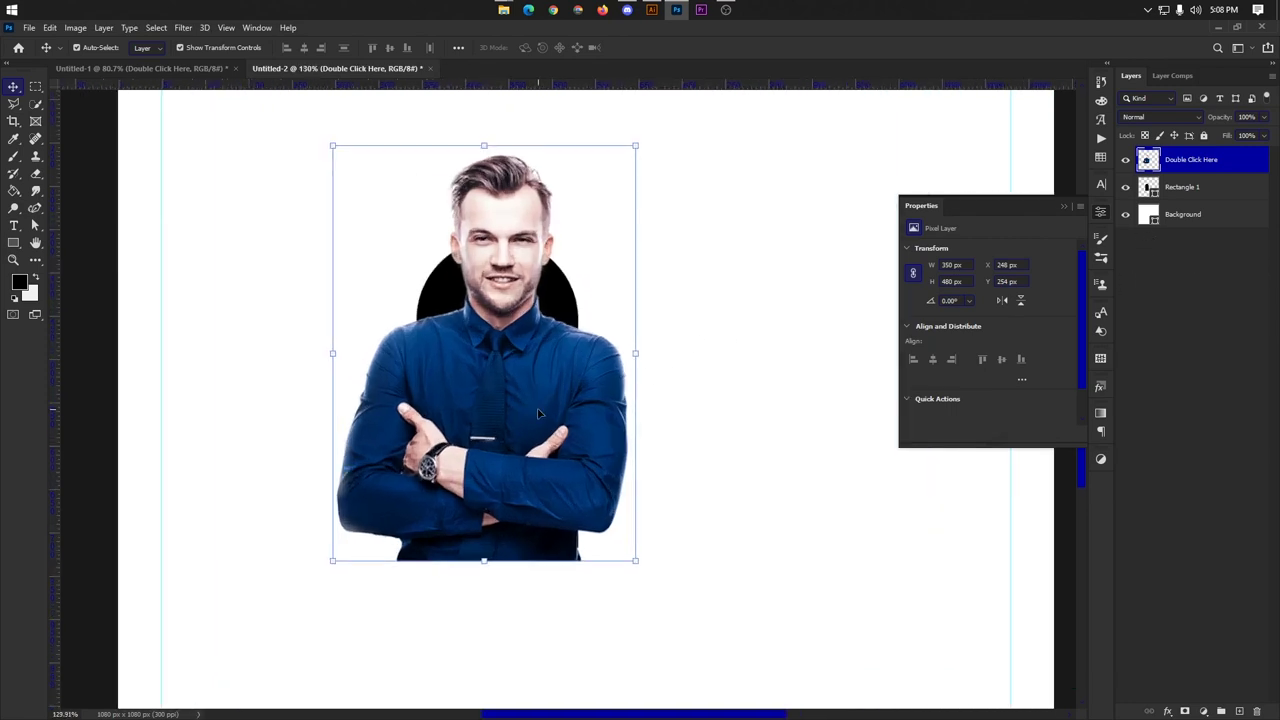
mouse_move(540, 412)
left_mouse_down()
mouse_move(544, 430)
mouse_move(527, 444)
left_mouse_up()
scroll(541, 430, "down", 1)
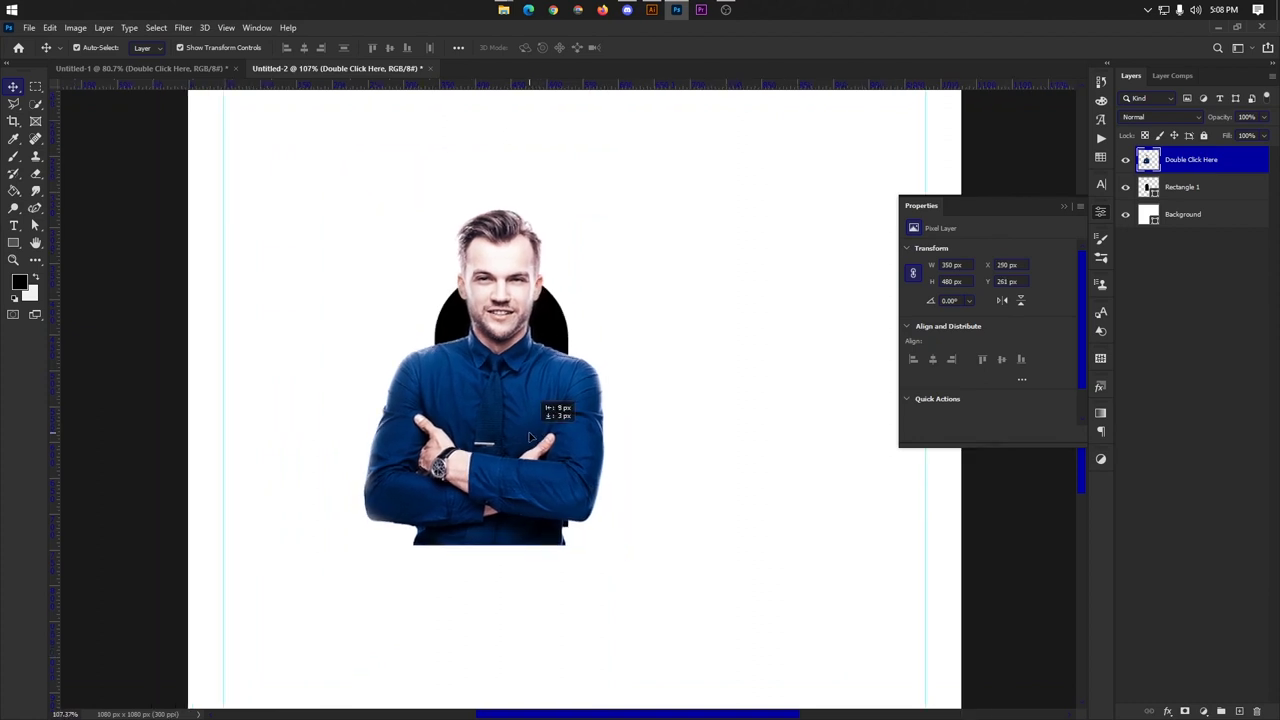
left_click(1050, 541)
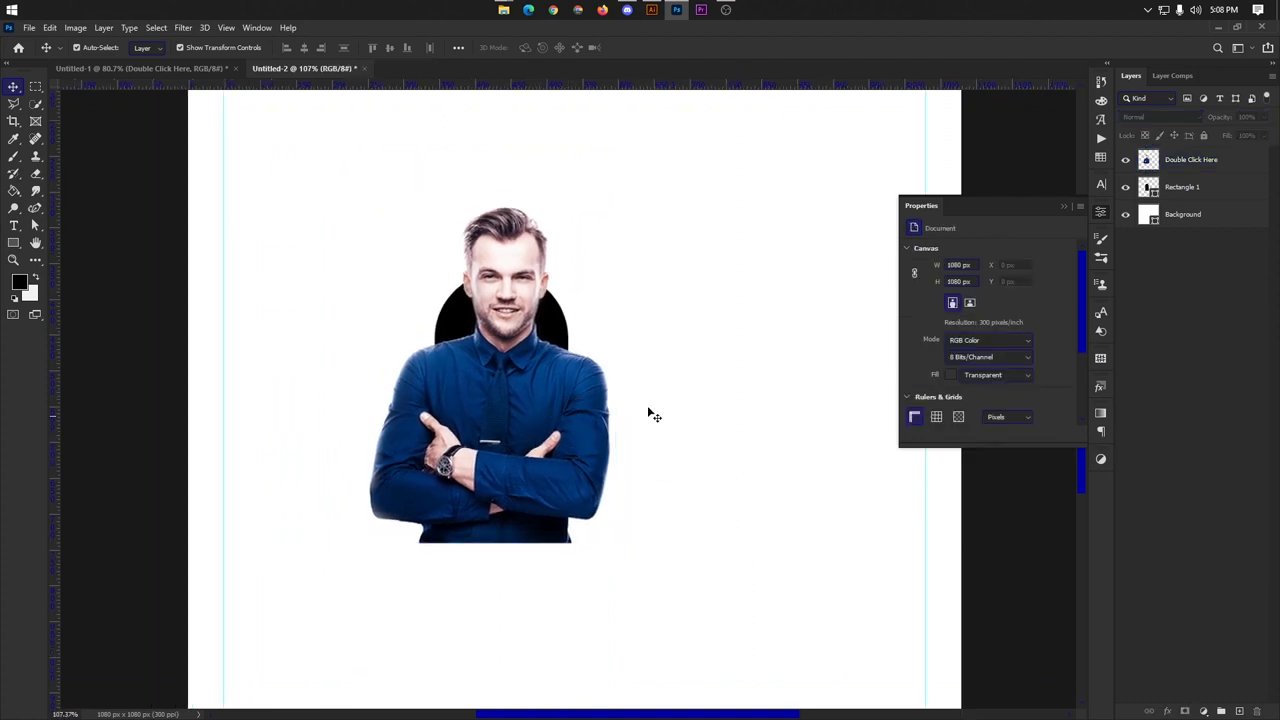
left_click(1173, 188)
left_click(1178, 160)
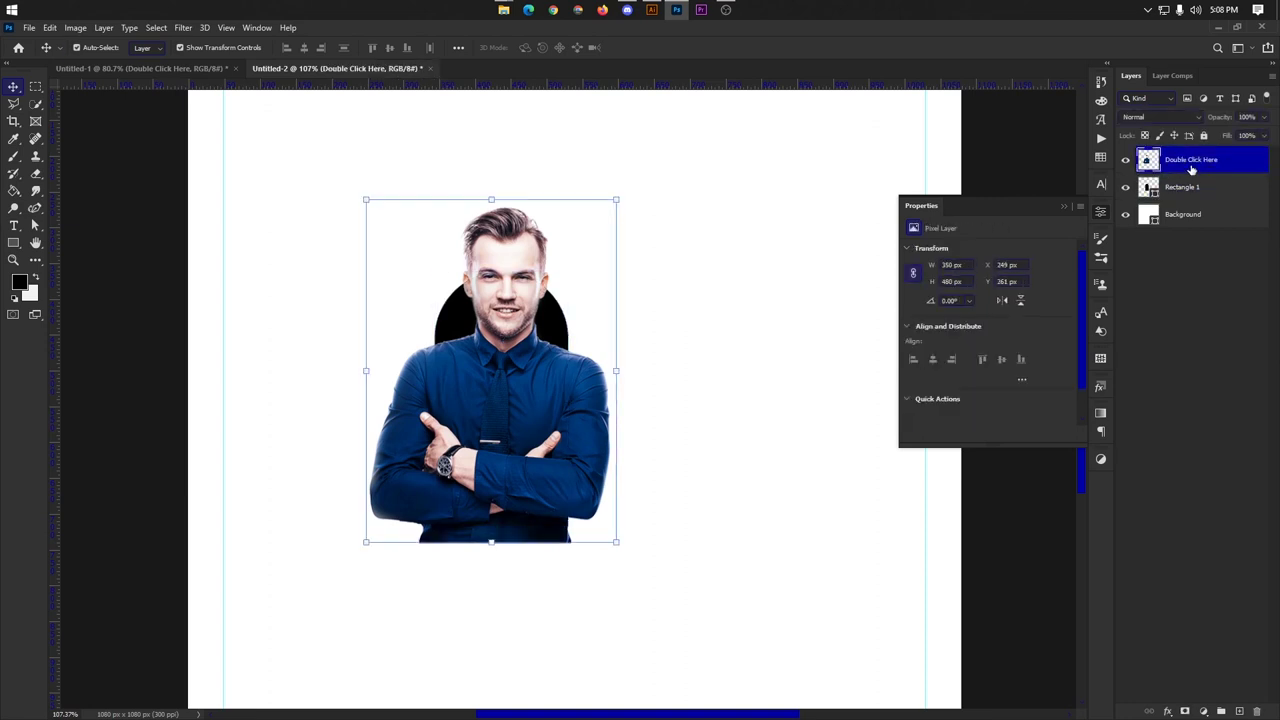
Duplicate the man's photo layer and clip the lower copy into the arch shape
key("ctrl+v")
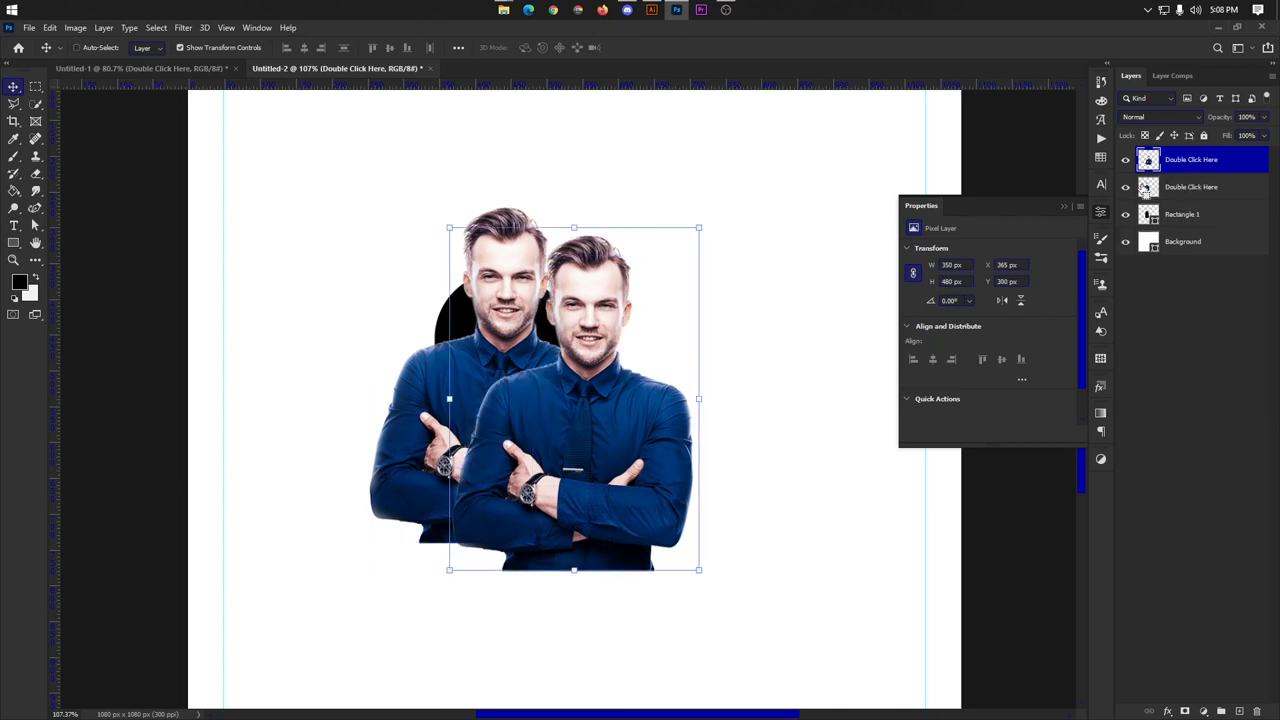
key("ctrl+z")
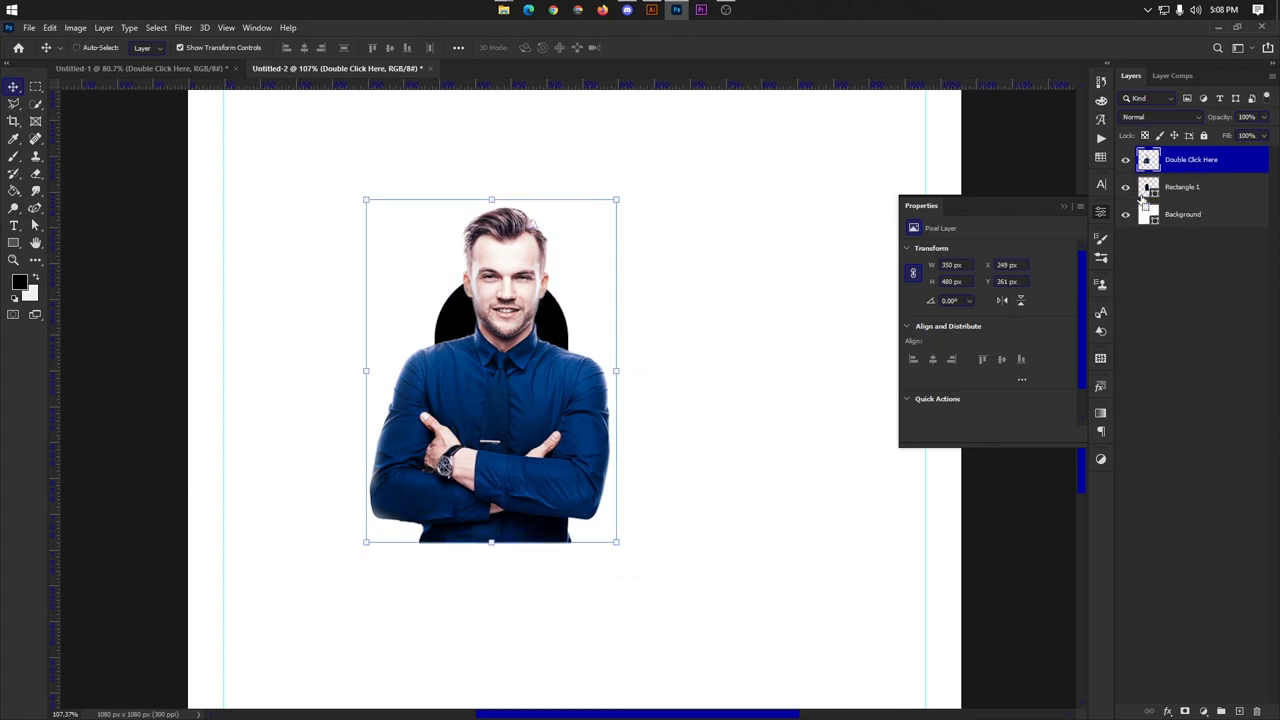
key("ctrl+shift+v")
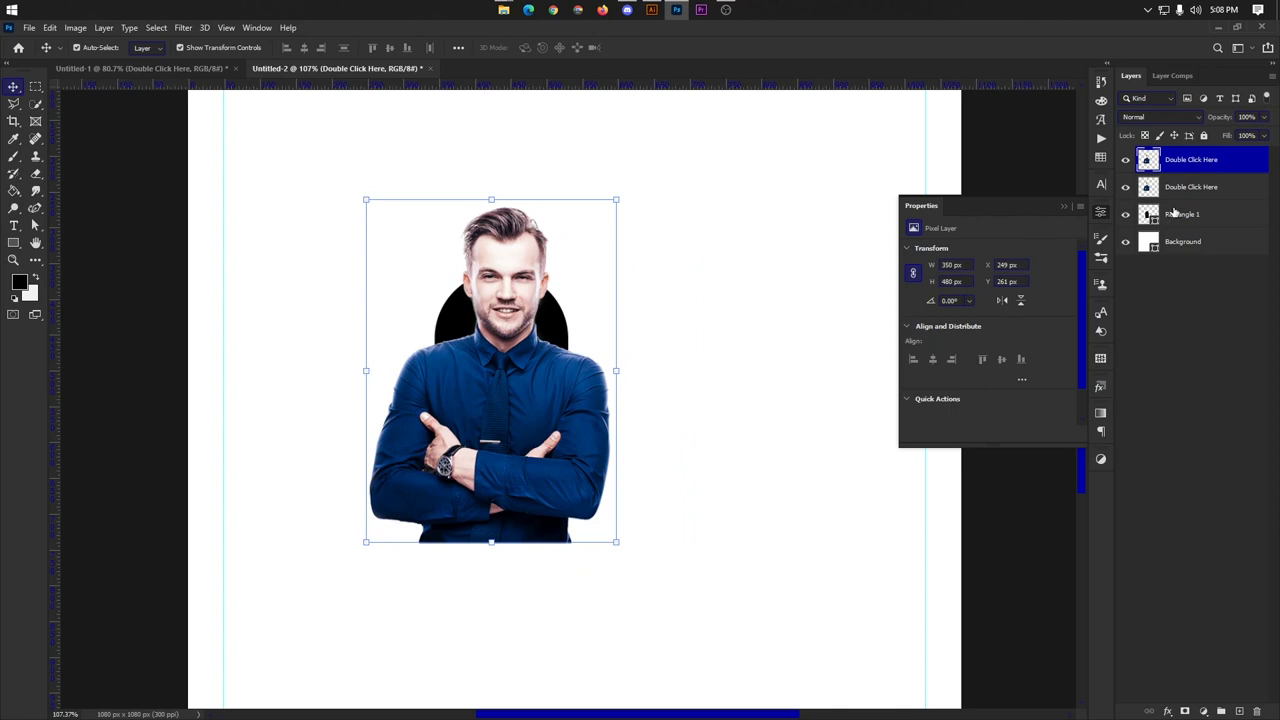
left_click(1190, 190)
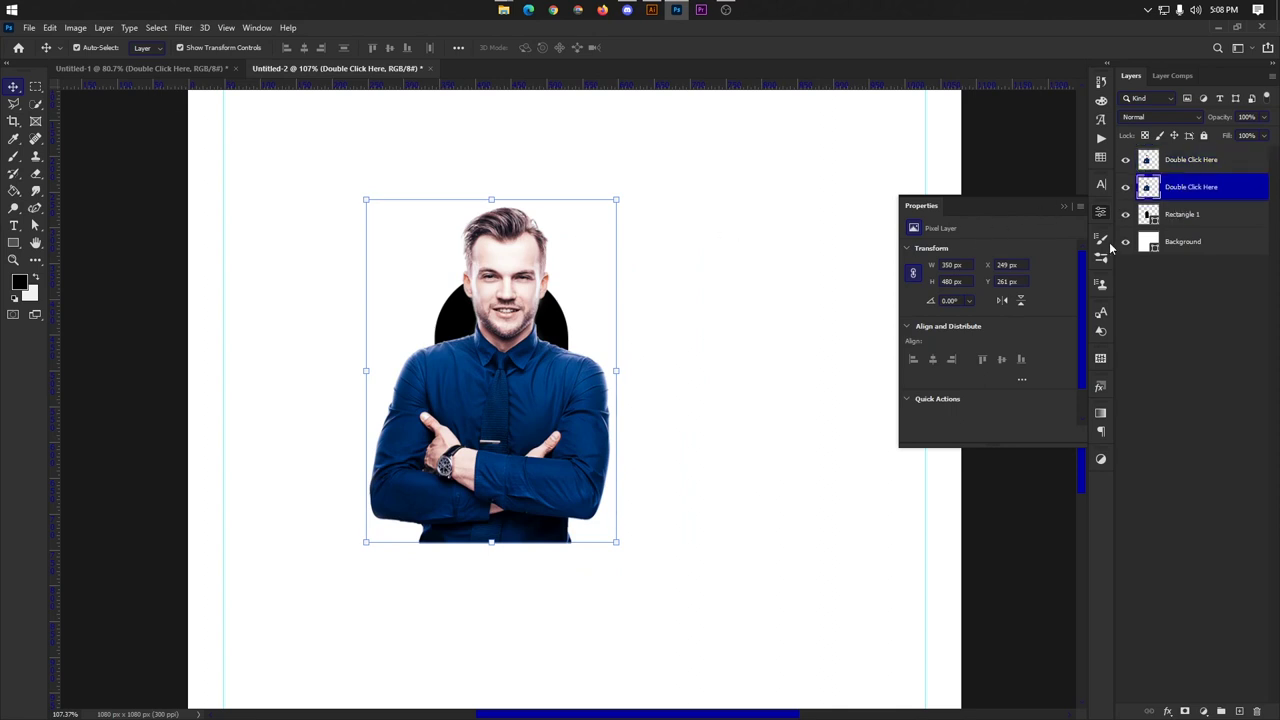
left_click(1062, 207)
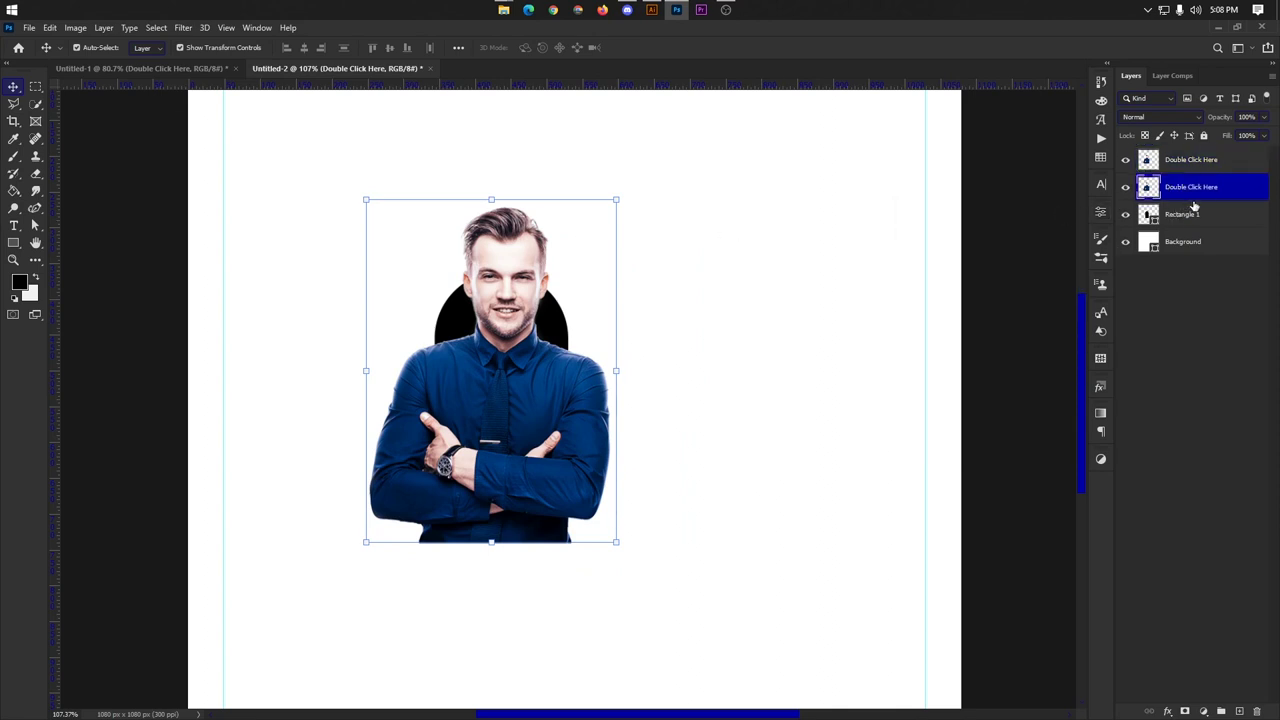
mouse_move(1193, 205)
left_mouse_down()
mouse_move(1171, 207)
mouse_move(1186, 194)
left_mouse_up()
left_click(1188, 197, "alt")
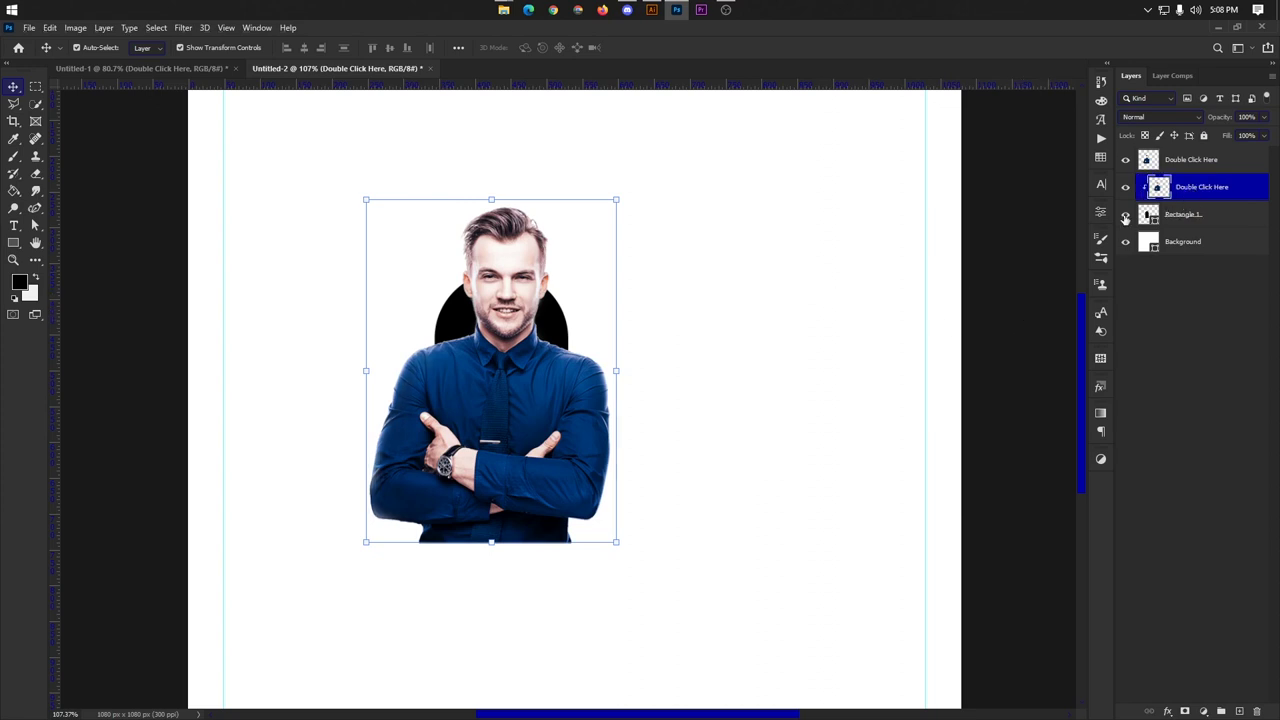
Add a layer mask to the top photo copy and select the Eraser
left_click(1190, 167)
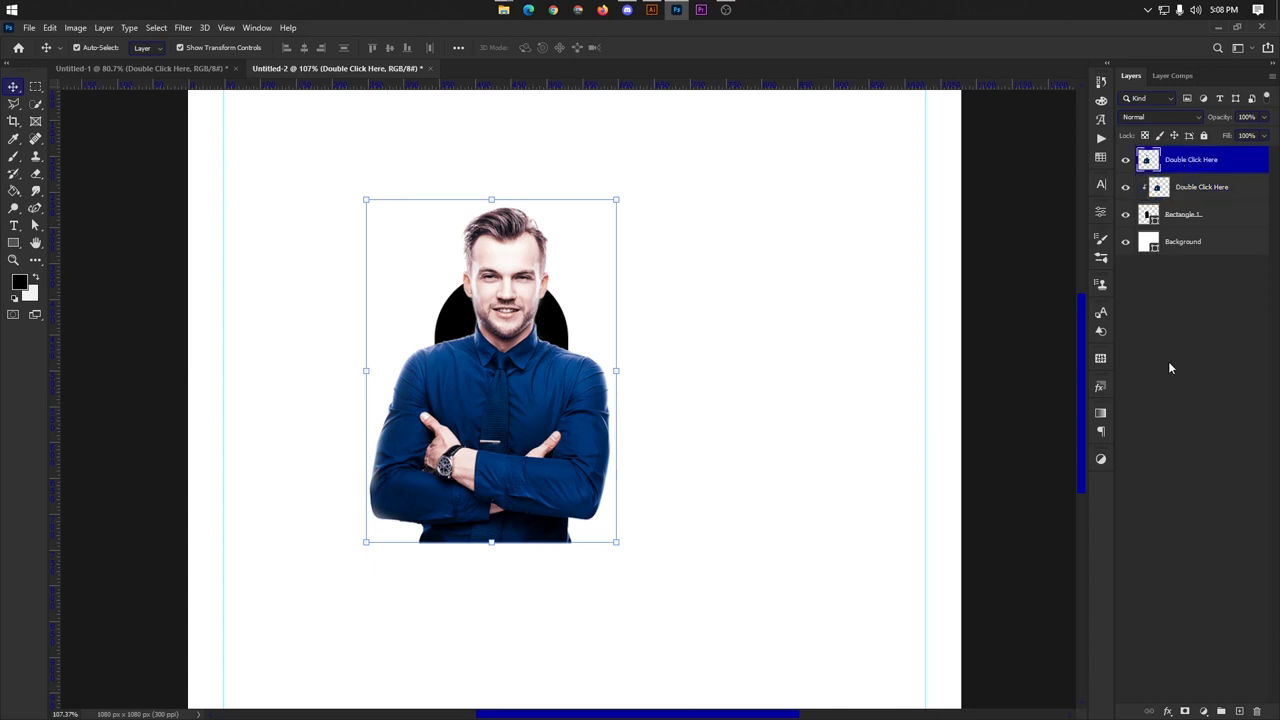
left_click(1184, 711)
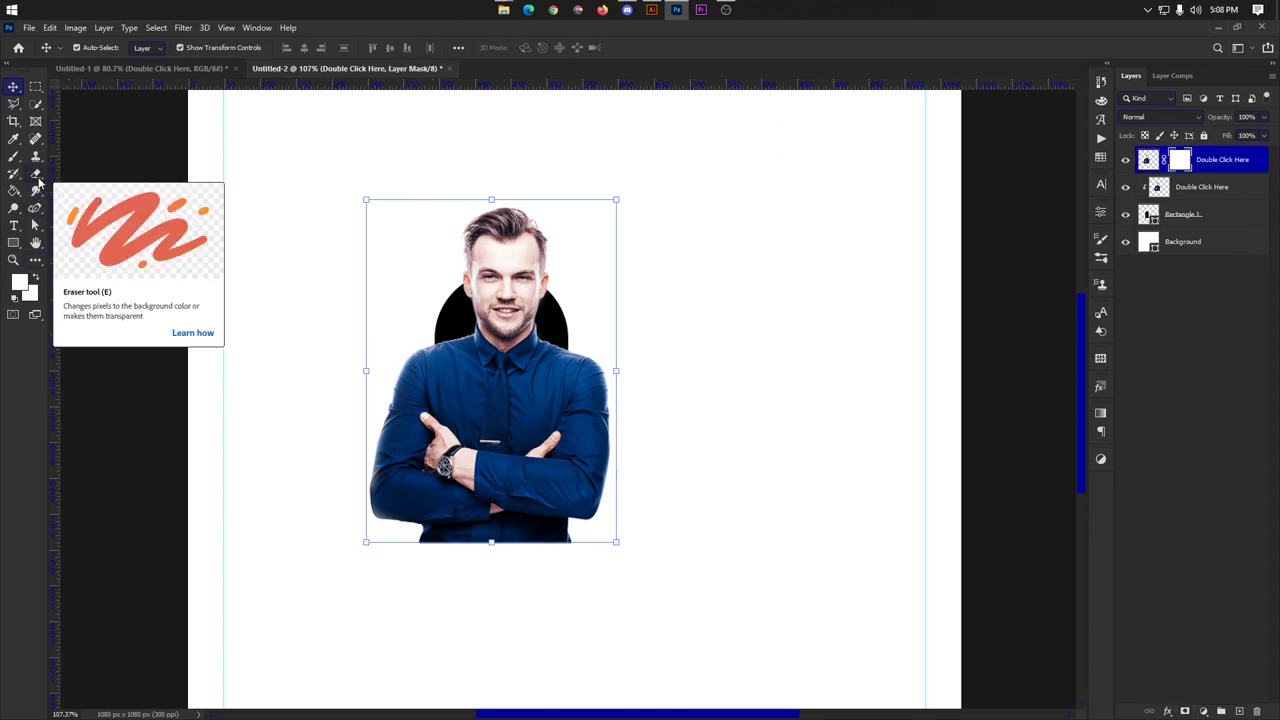
left_click(38, 175)
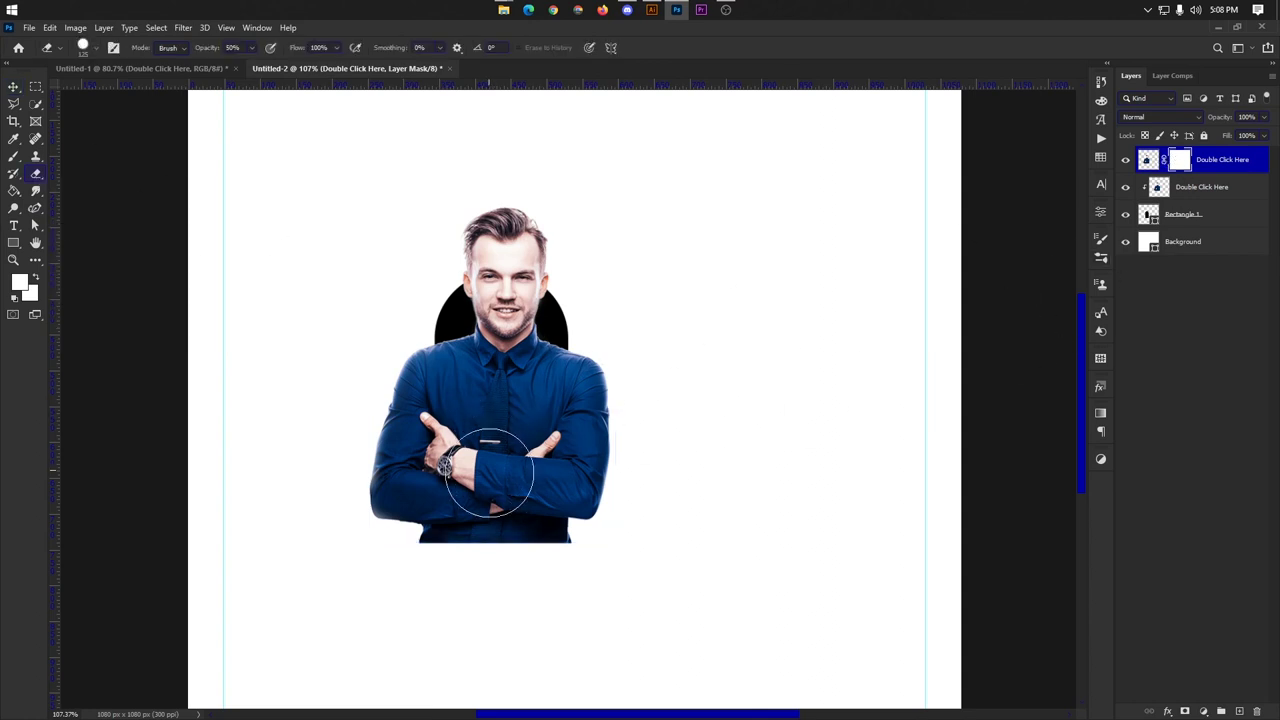
Erase the man's arms overhanging the arch so only his head rises above it
double_click(1181, 160)
key("Return")
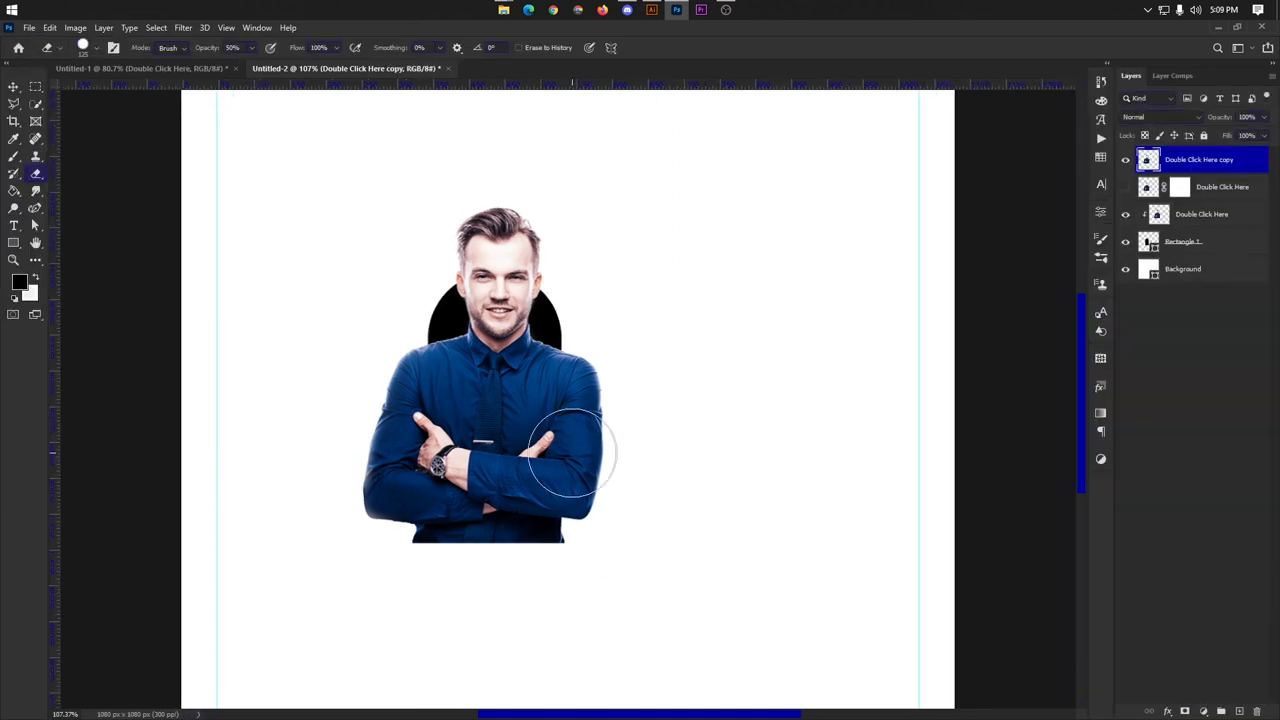
mouse_move(572, 453)
left_mouse_down()
mouse_move(596, 381)
mouse_move(511, 556)
mouse_move(462, 521)
mouse_move(391, 506)
mouse_move(404, 360)
mouse_move(413, 427)
left_mouse_up()
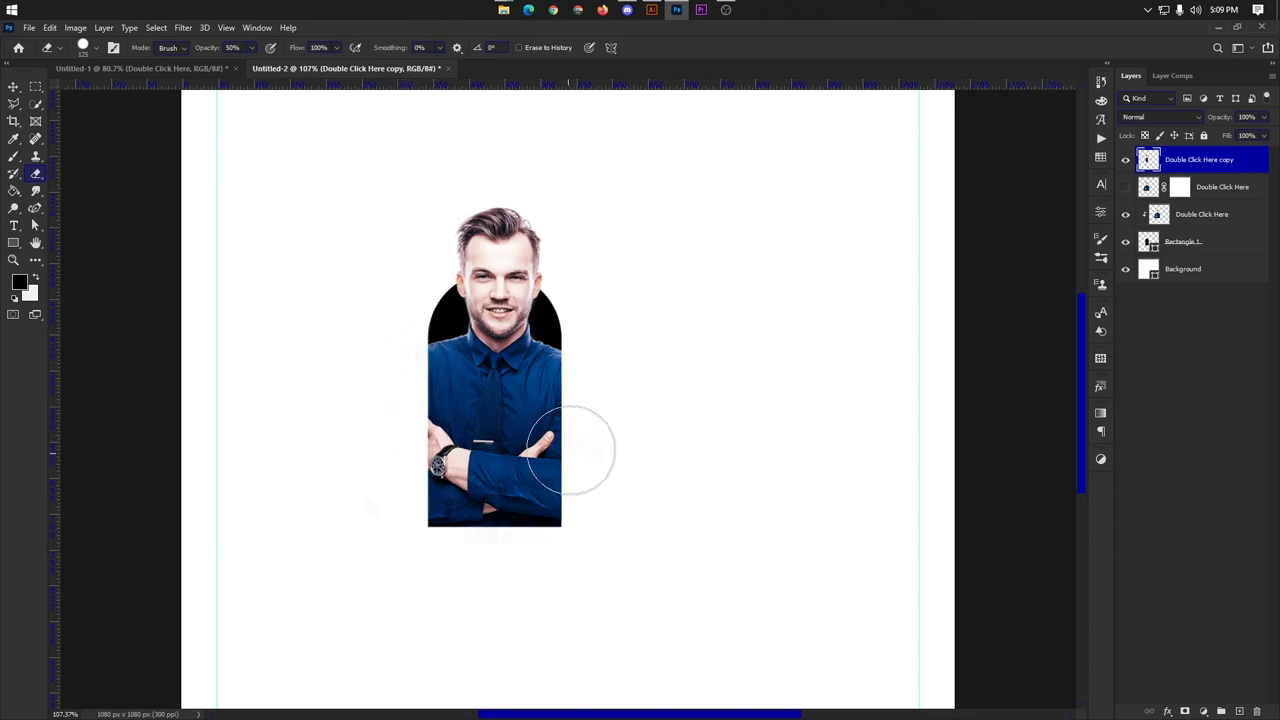
left_click(13, 88)
left_click(234, 211)
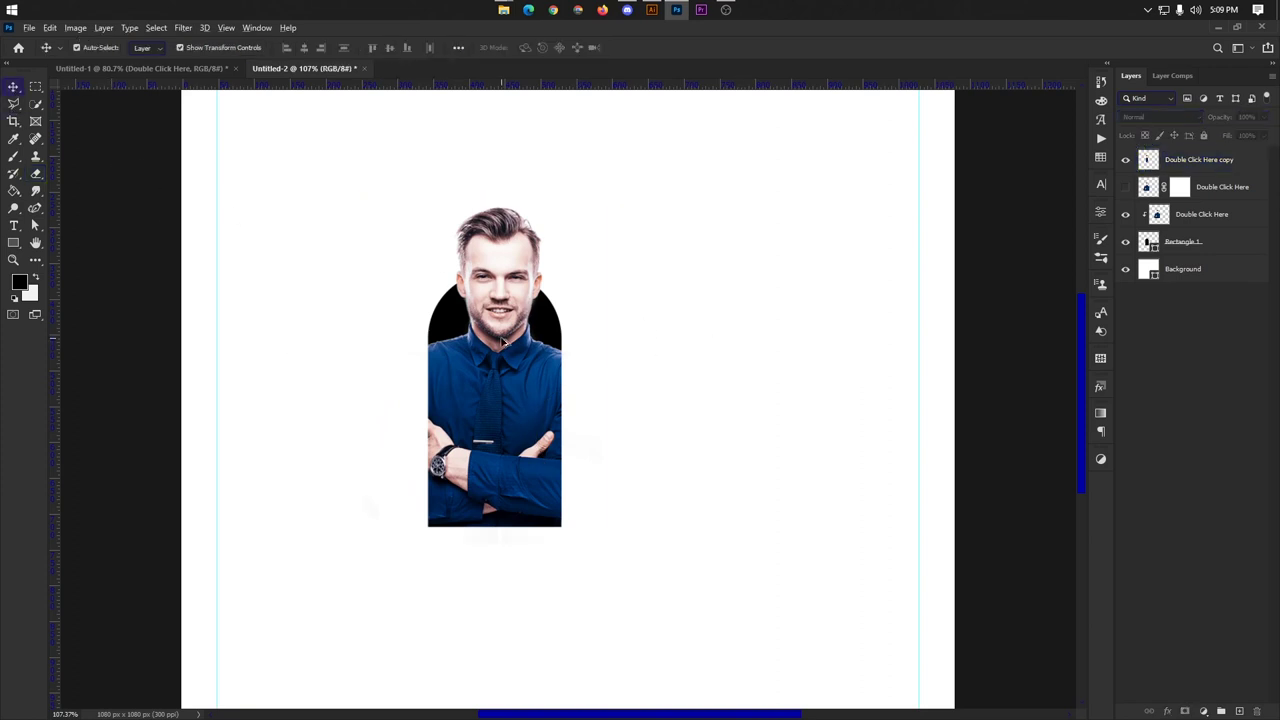
Delete the hidden masked photo layer and group the arch with the man's photo layers
scroll(505, 345, "down", 1)
left_click(1207, 185)
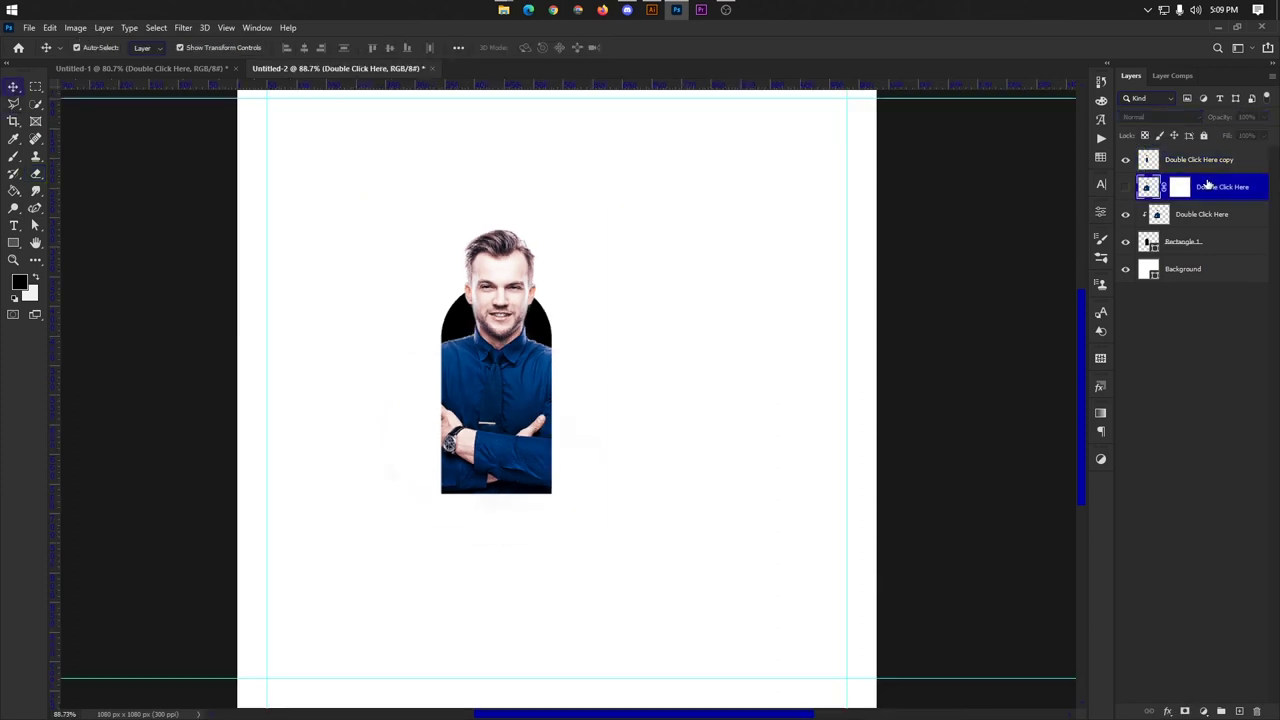
key("Delete")
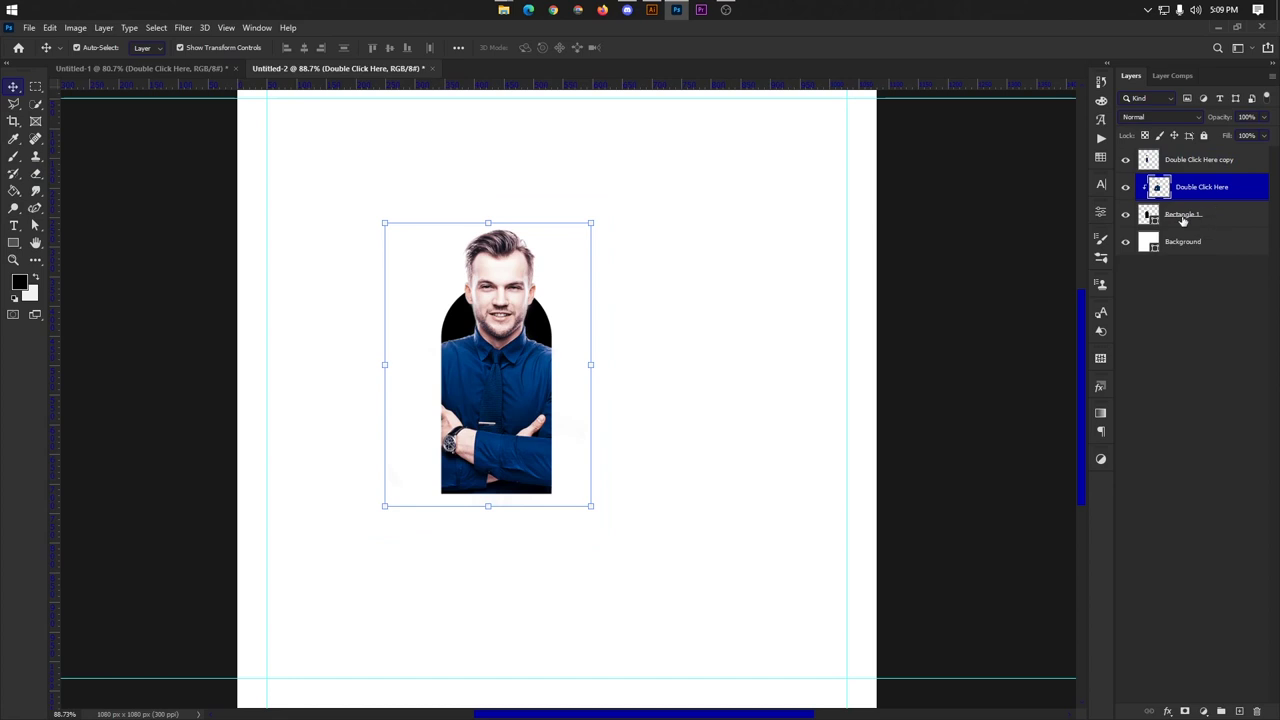
left_click(1183, 218)
left_click(1201, 185, "shift")
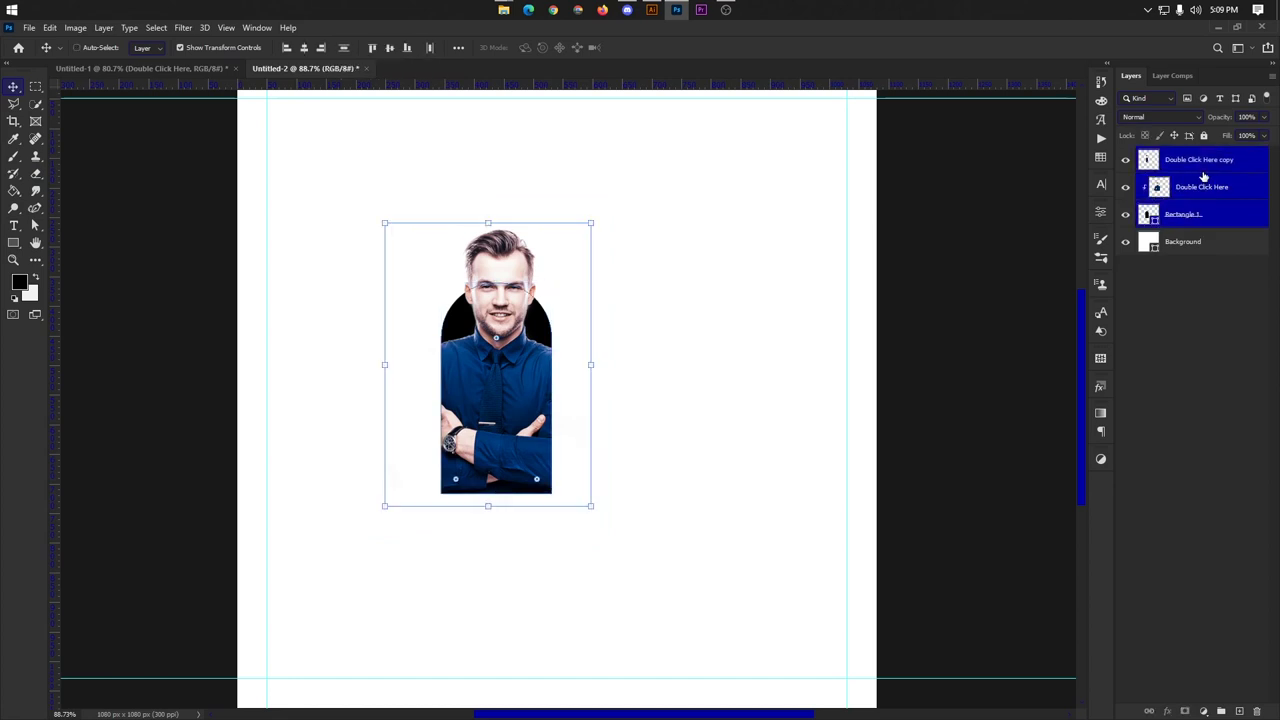
key("ctrl+g")
Rename the new group 'Image 1'
double_click(1188, 156)
right_click(1188, 157)
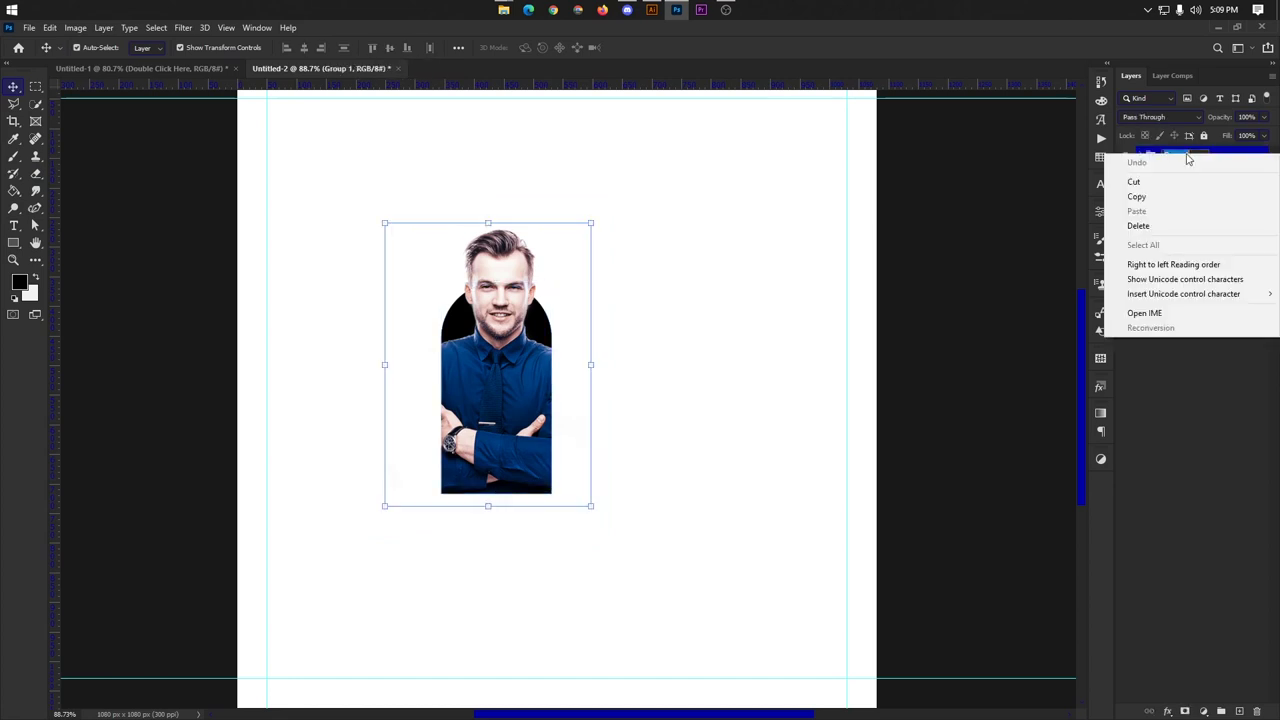
left_click(1033, 203)
type("IMA")
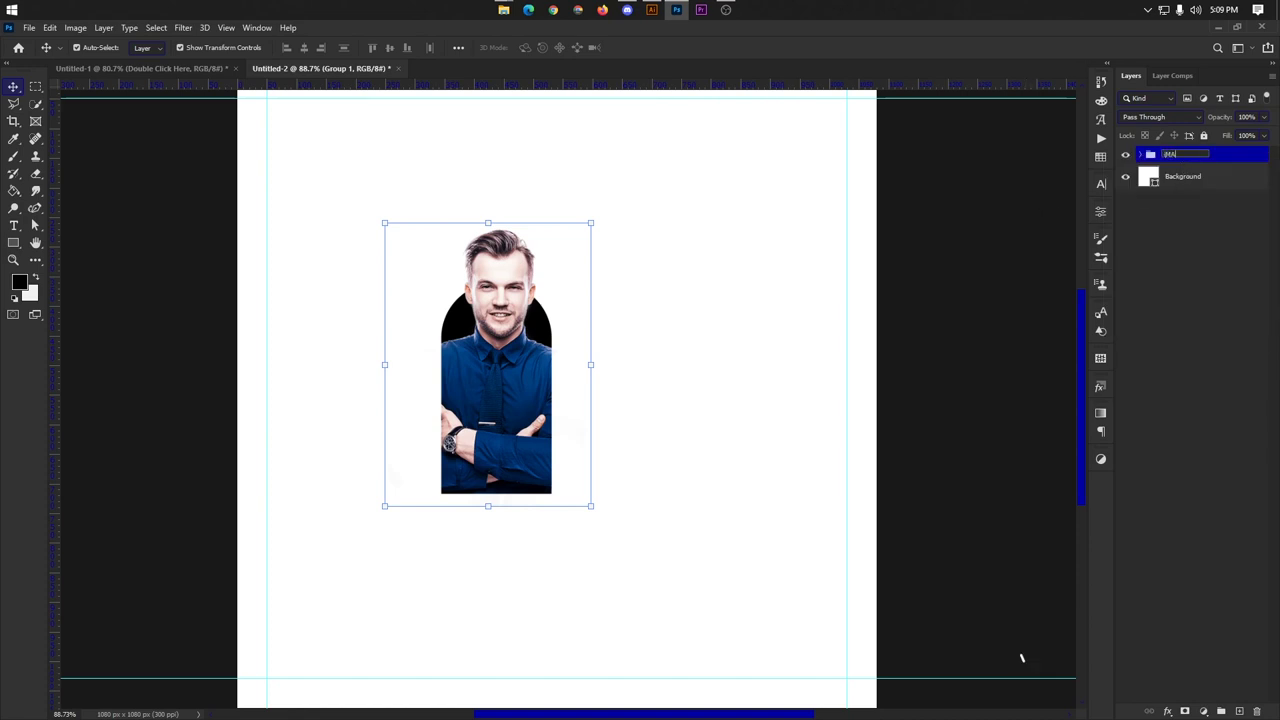
type("GE 1")
key("Return")
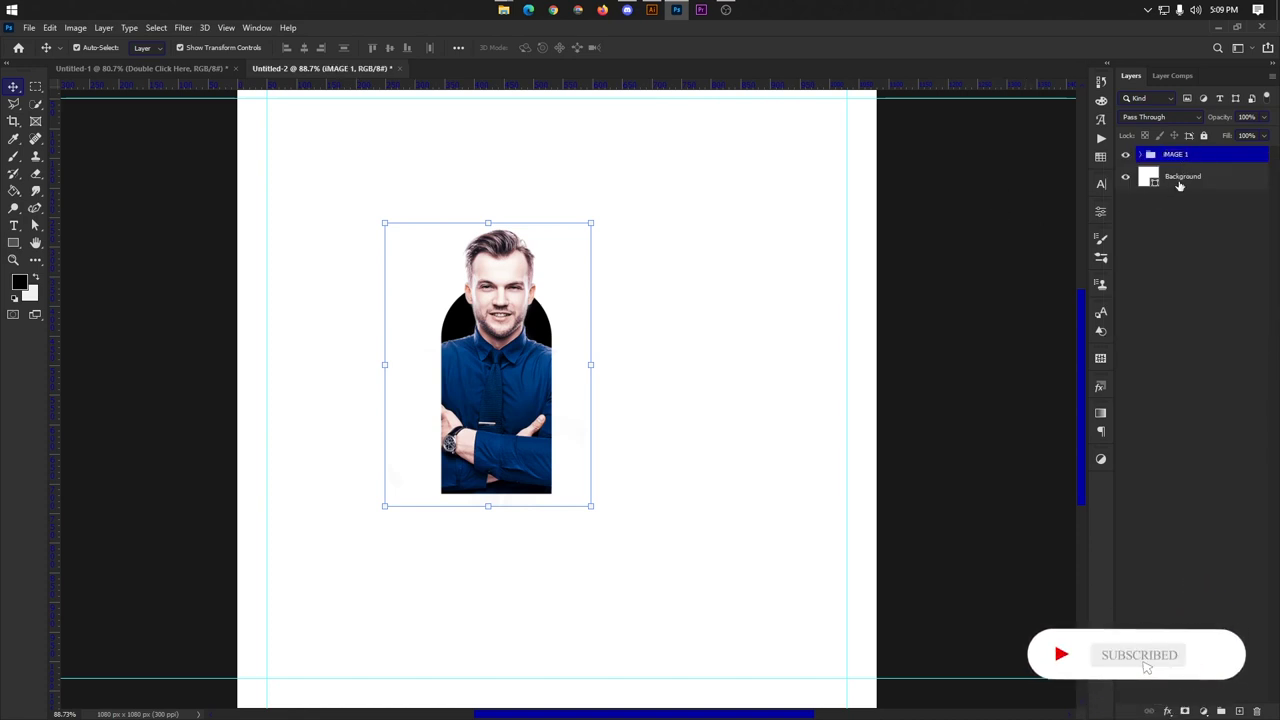
double_click(1176, 154)
type("Image")
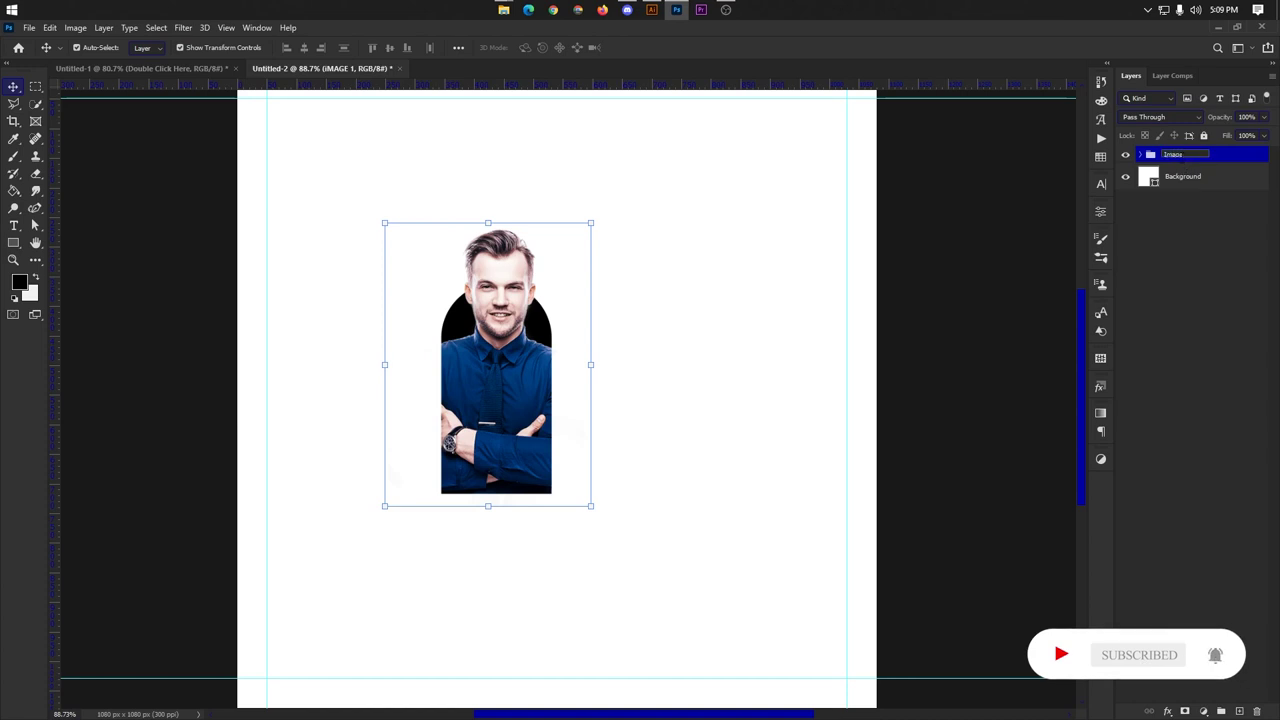
key("Return")
left_click(894, 323)
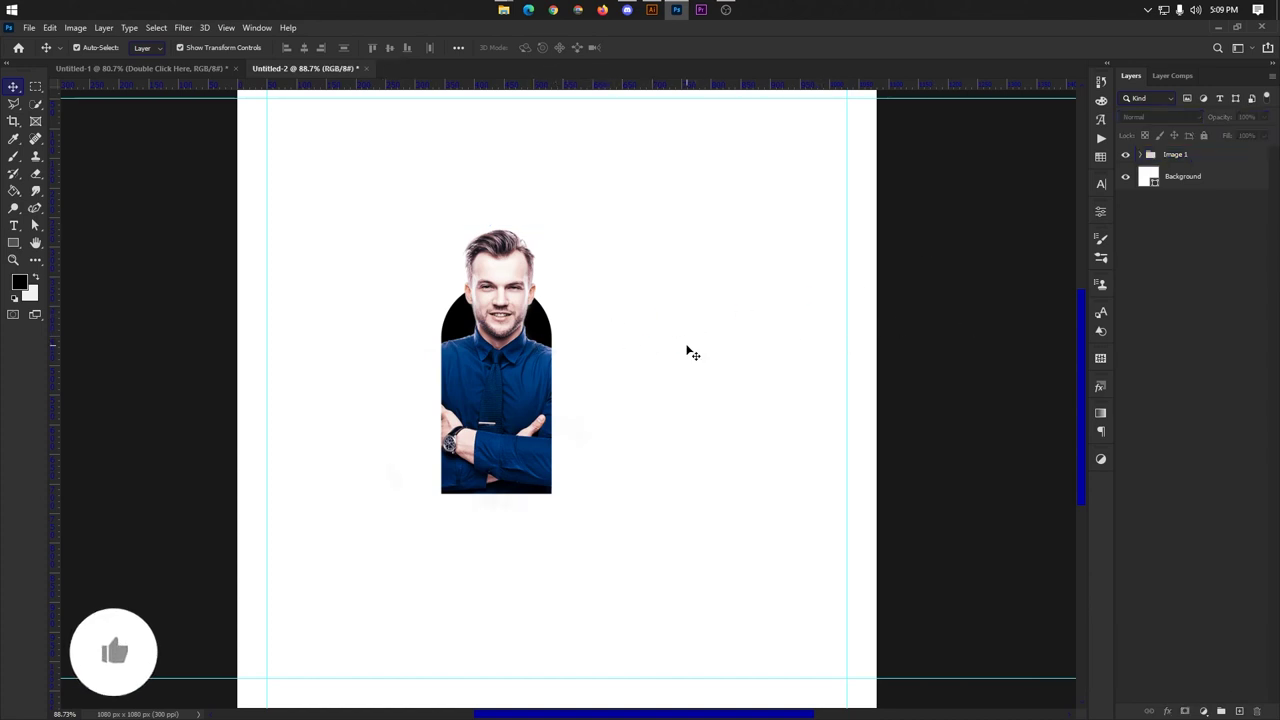
Duplicate the black arch to the right and place the copy's layer below the first arch
left_click(540, 323)
left_click_drag(540, 323, 665, 324)
left_click(894, 346)
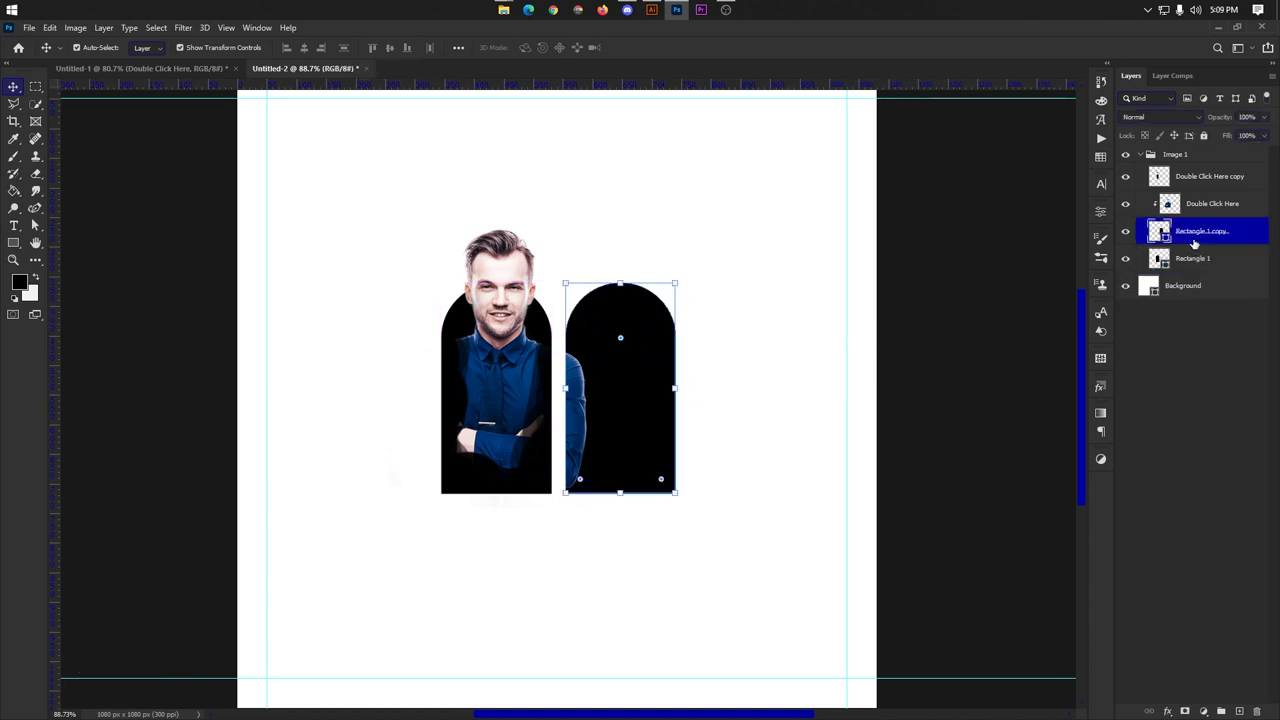
left_click_drag(1200, 231, 1185, 283)
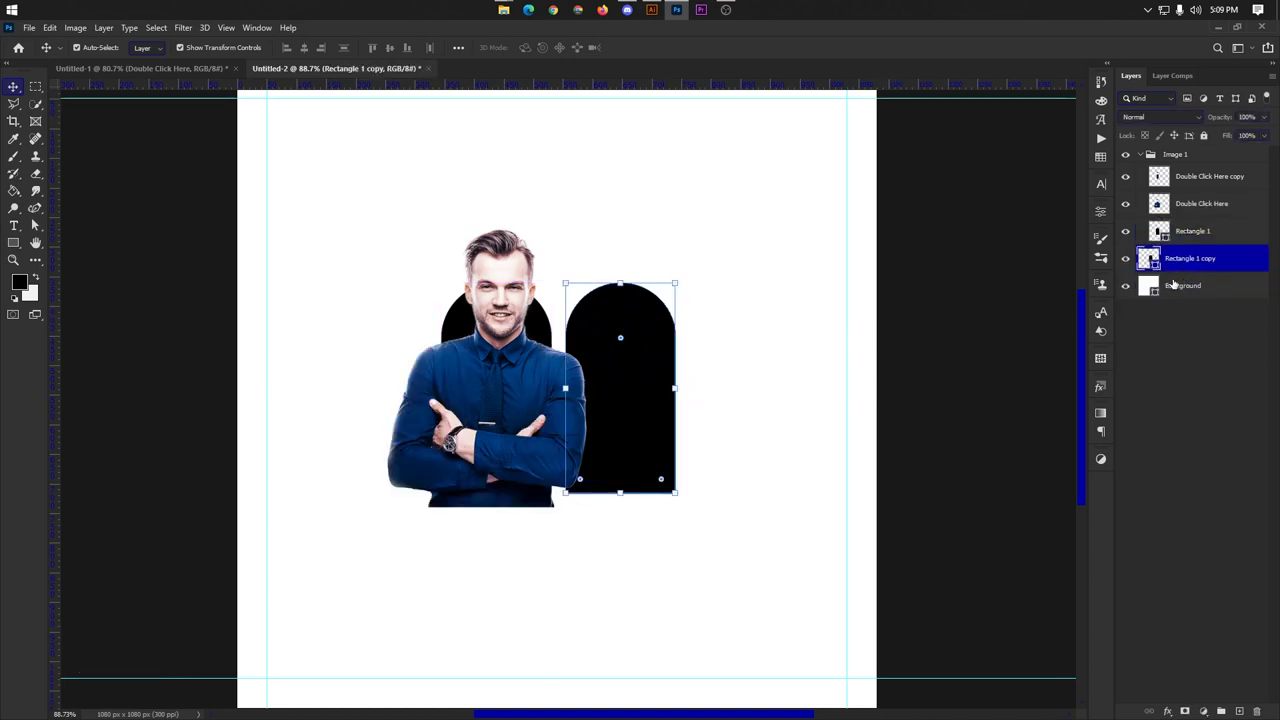
Clip the man's photo into the left arch and nudge the right arch slightly further right
left_click(1188, 211)
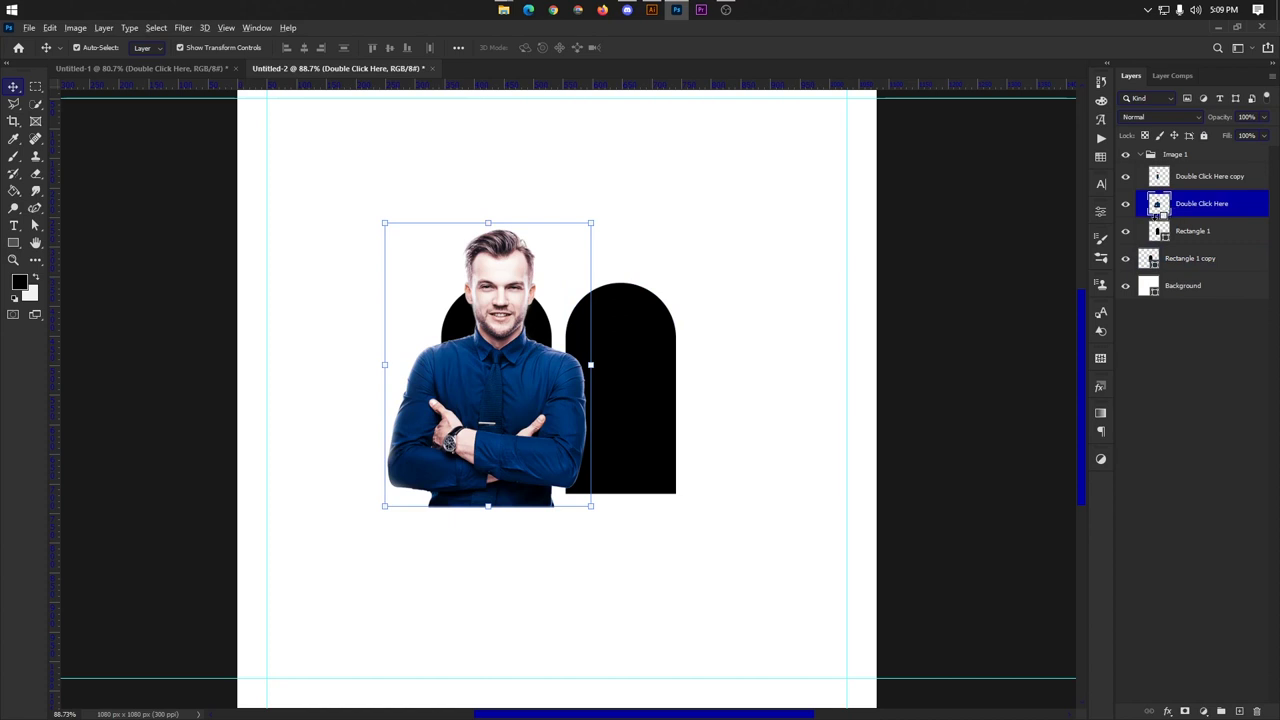
left_click(1158, 217, "alt")
left_click(943, 386)
left_click_drag(609, 417, 620, 414)
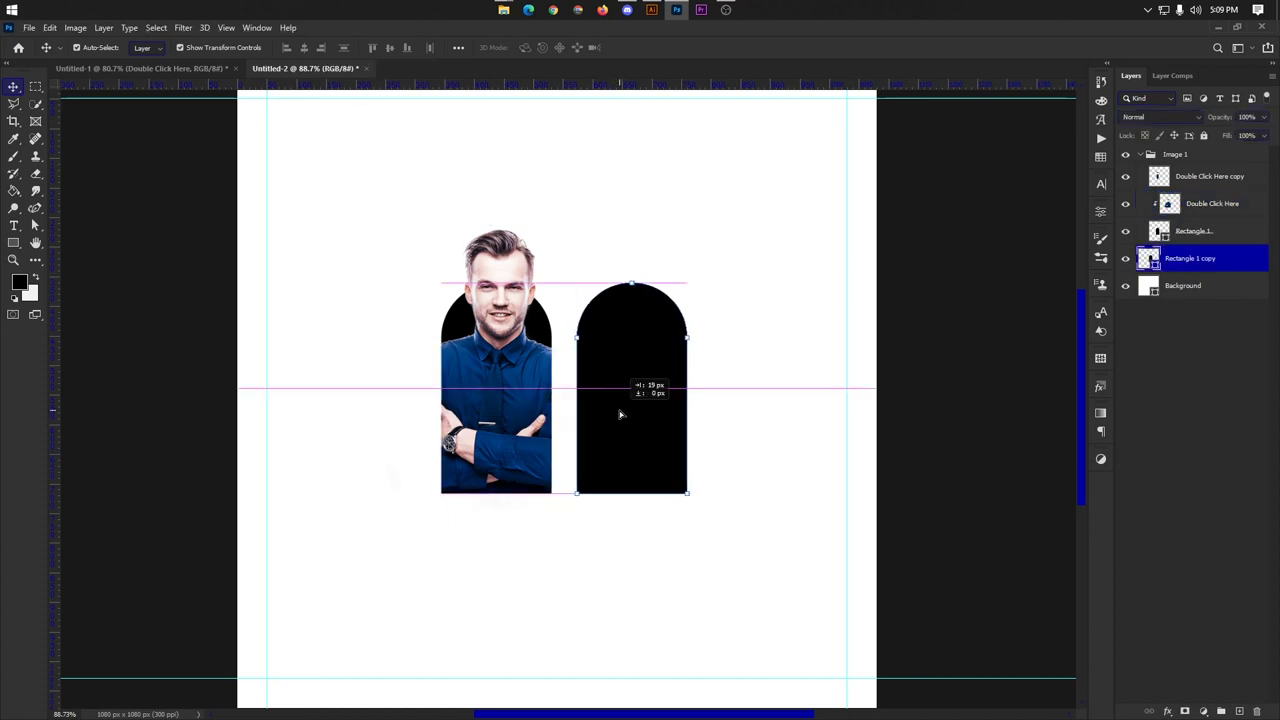
left_click(905, 420)
Add a vertical guide at the 540 px canvas centre
key("ctrl+0")
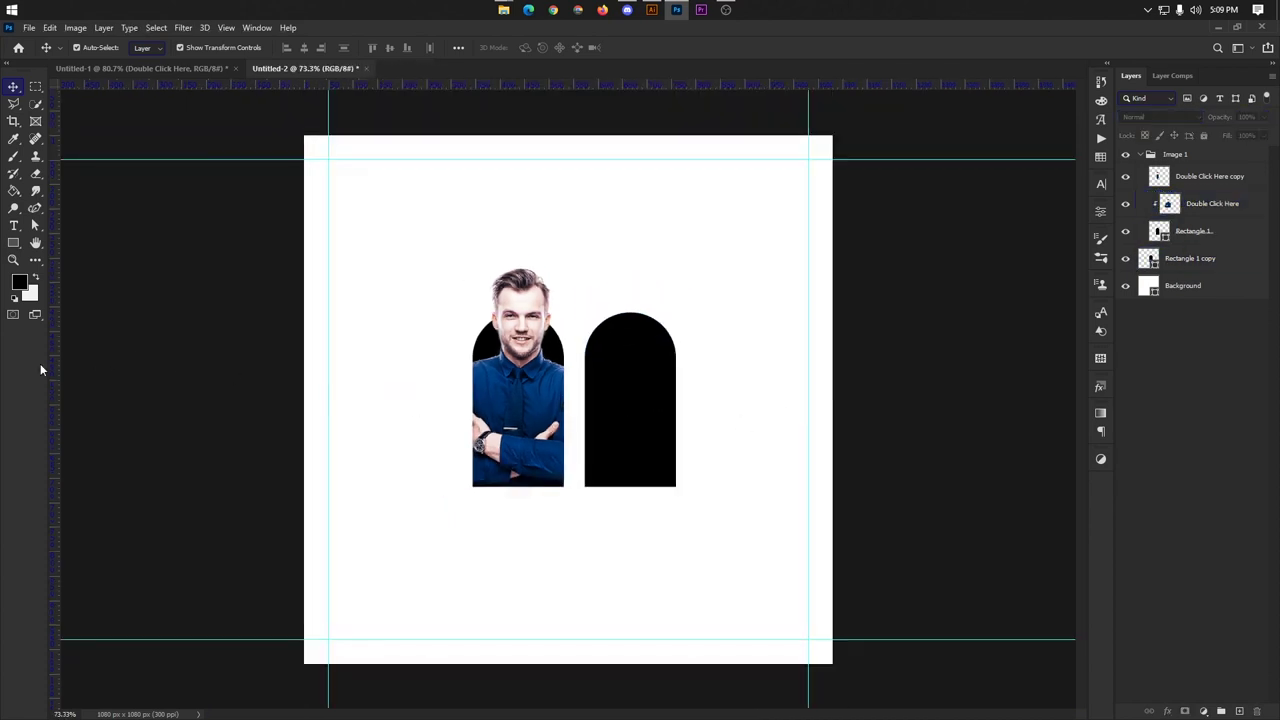
left_click_drag(55, 375, 566, 398)
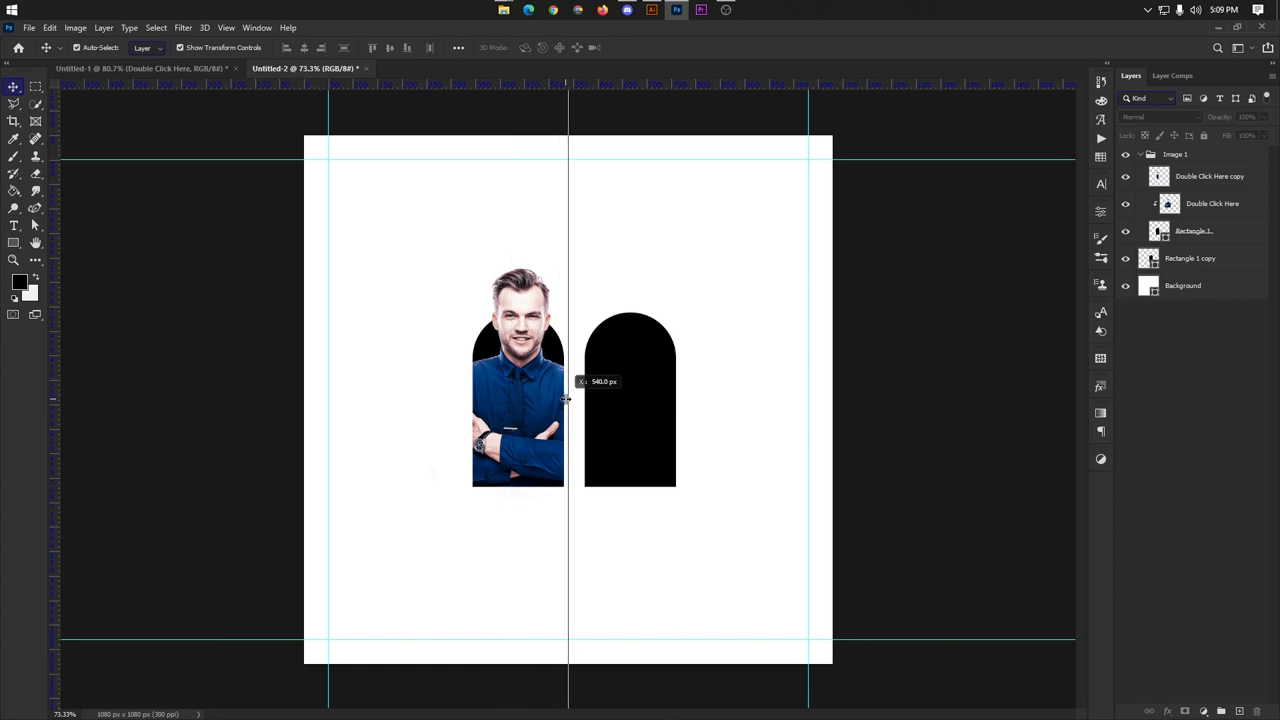
scroll(651, 437, "up", 3)
scroll(634, 434, "up", 3)
left_click(634, 434)
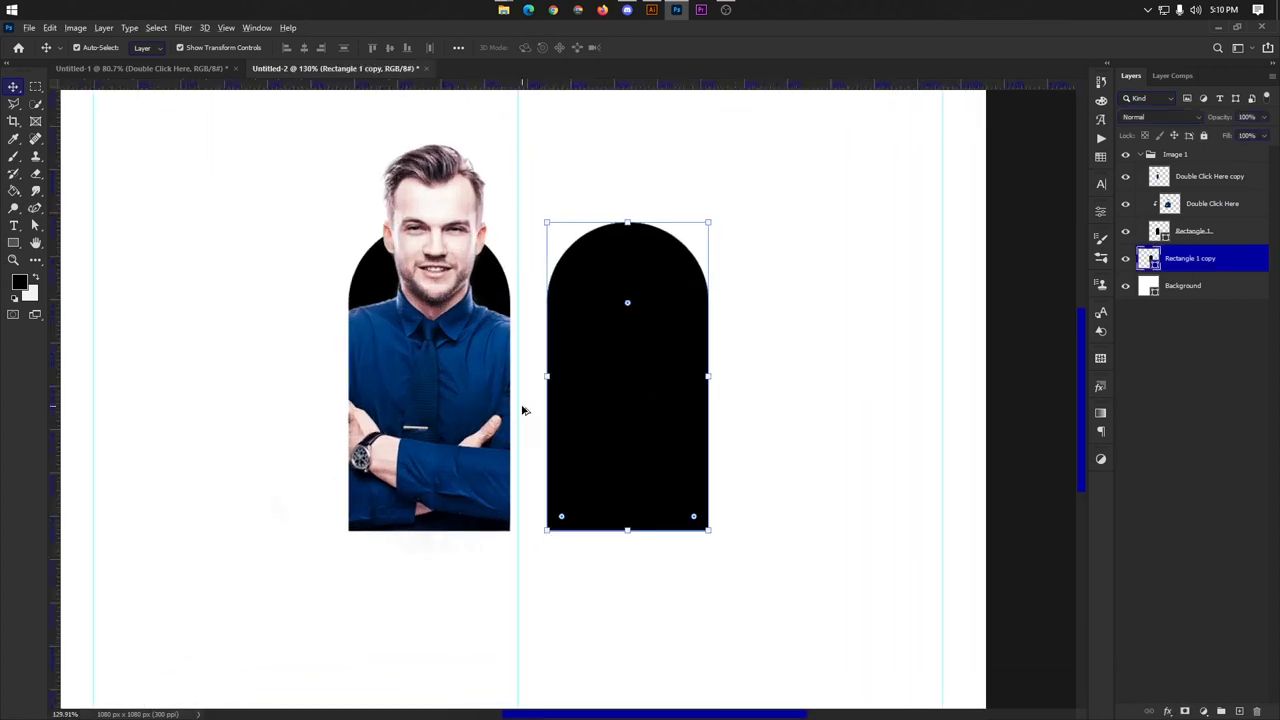
key("ctrl+0")
Drag the coffee-holding man's photo from Untitled-1 into the Untitled-2 poster
left_click(121, 210)
left_click(160, 68)
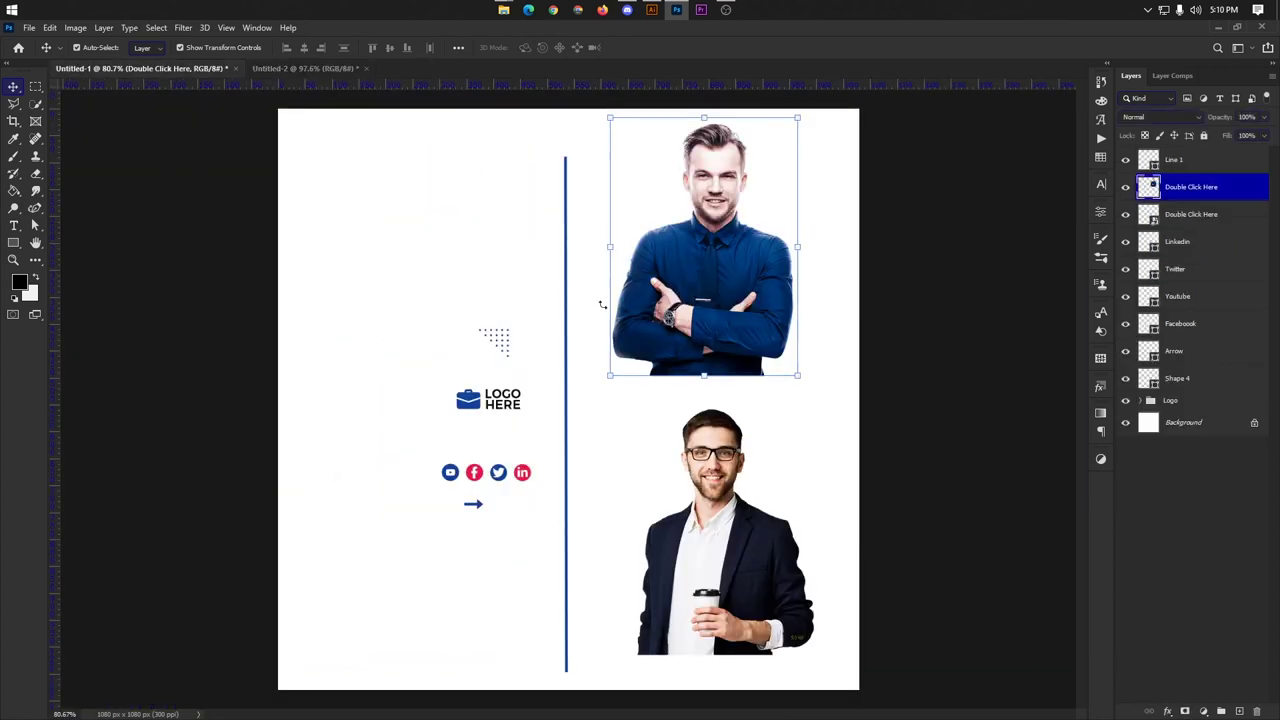
mouse_move(738, 528)
left_mouse_down()
mouse_move(338, 70)
mouse_move(614, 340)
left_mouse_up()
Position the coffee man's photo over the right arch
left_click_drag(614, 395, 628, 412)
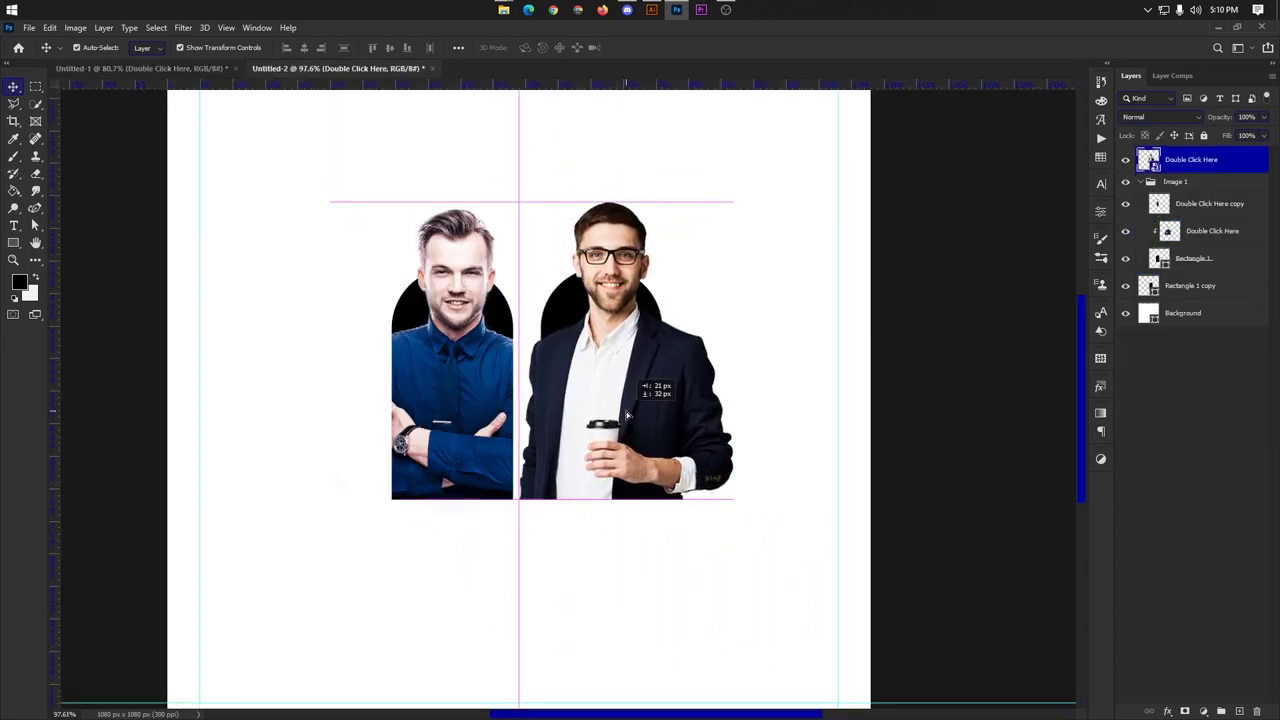
left_click(974, 437)
key("ctrl+plus")
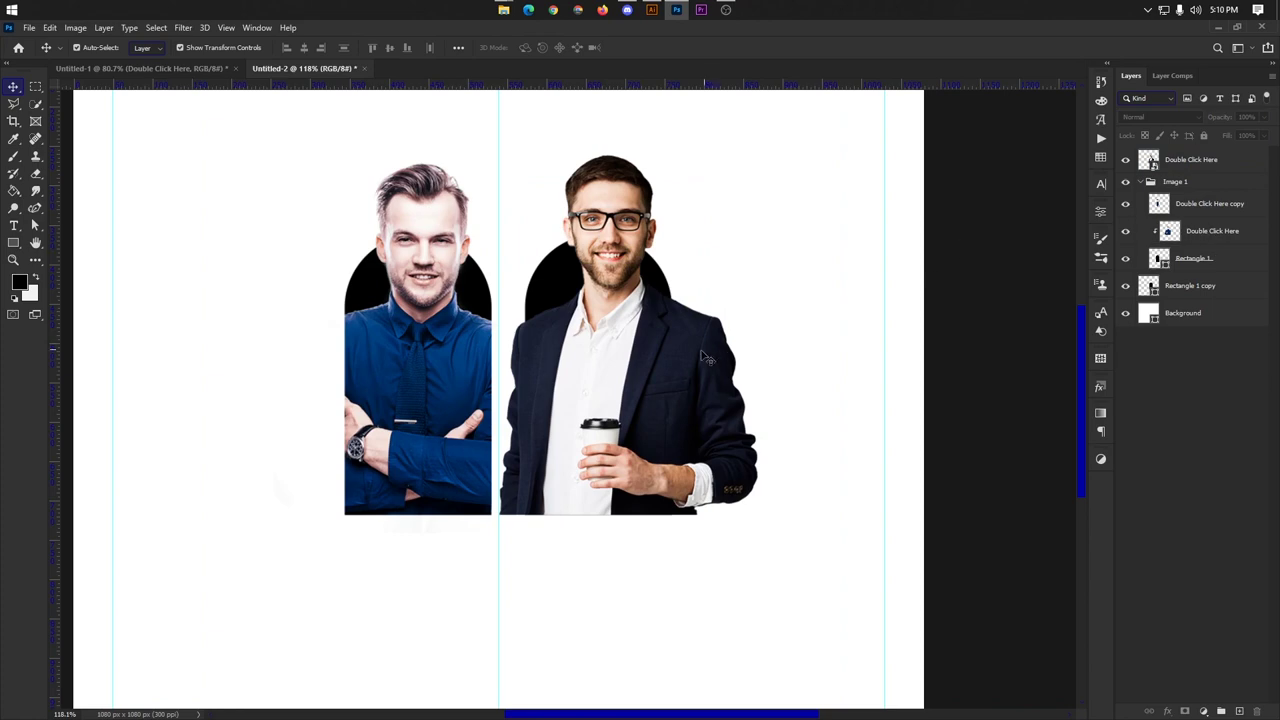
left_click_drag(704, 356, 632, 381)
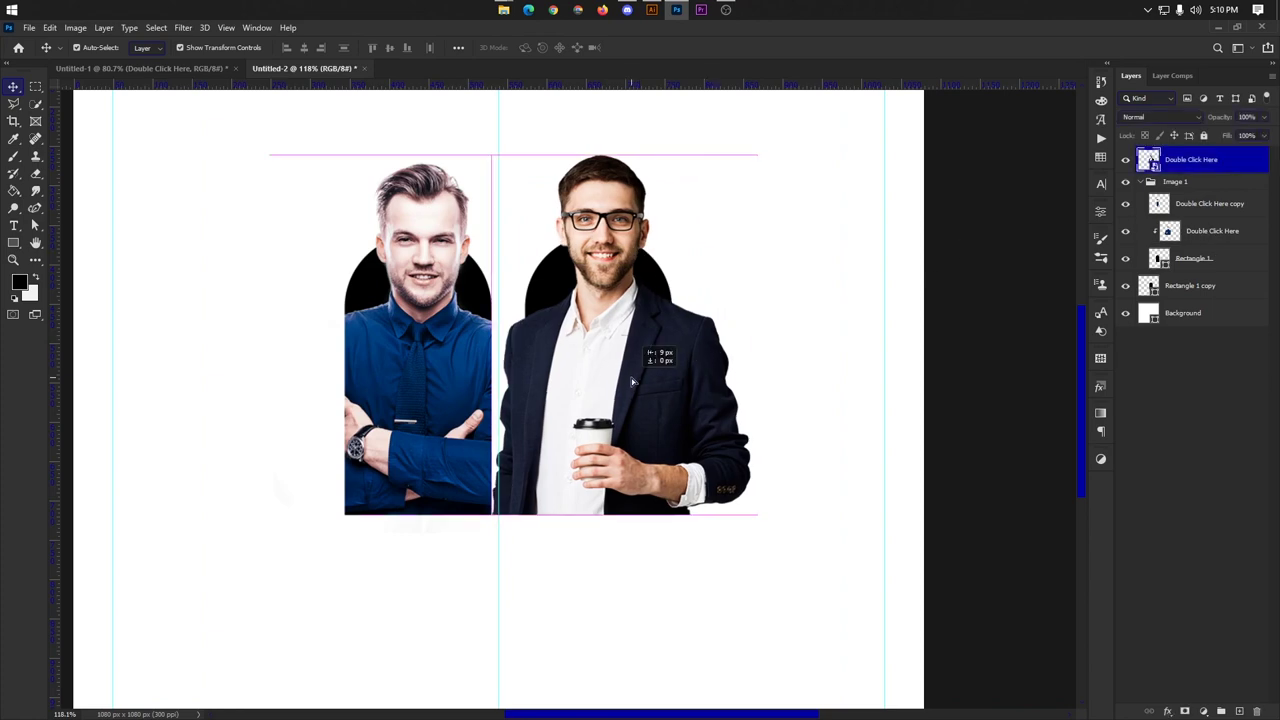
left_click_drag(632, 381, 624, 382)
scroll(676, 438, "up", 1)
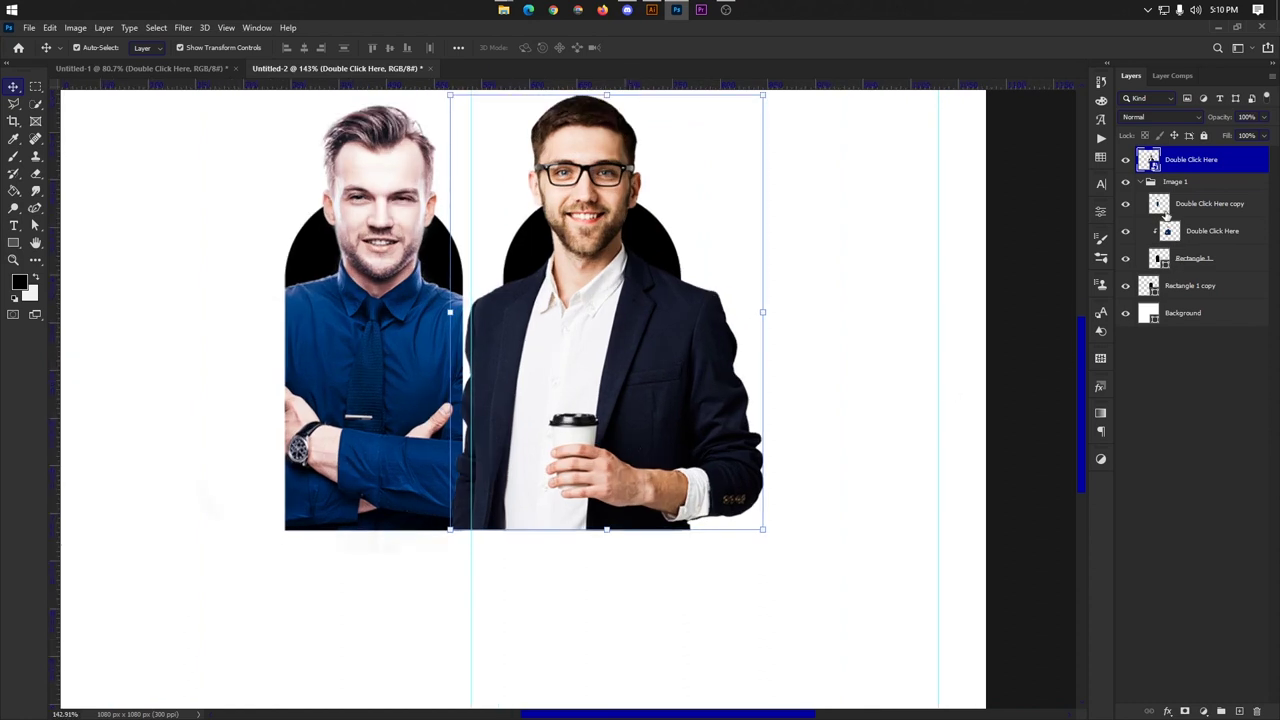
left_click(1141, 182)
Move the right arch layer above the Image 1 group
left_click(1141, 182)
left_click(1188, 226)
left_click_drag(1188, 206, 1172, 172)
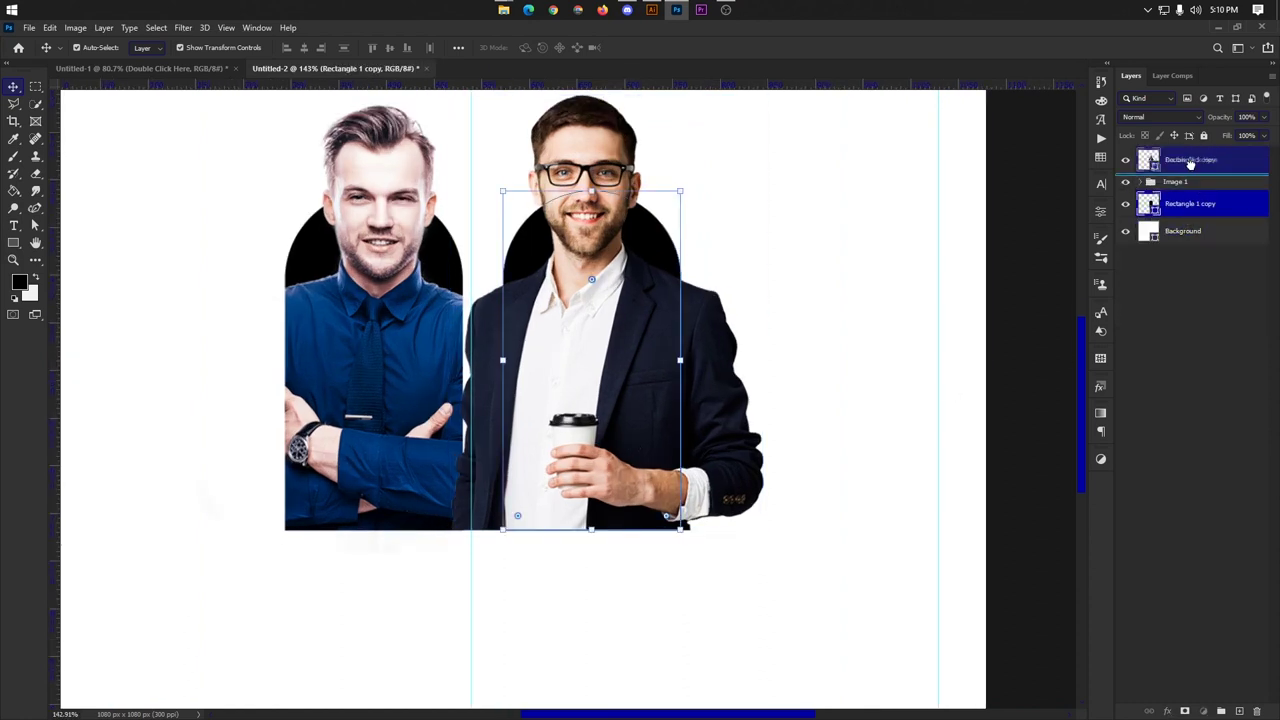
left_click(1010, 280)
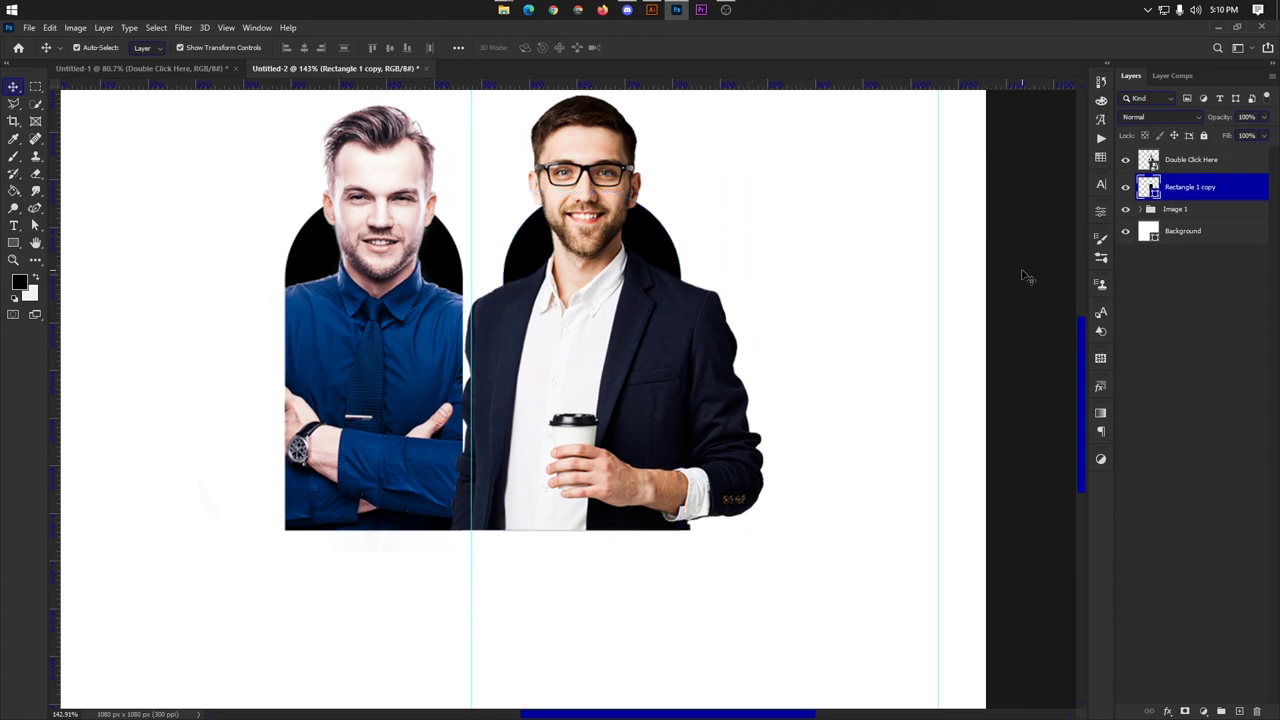
Duplicate the coffee man's photo, clip it into the right arch, and add a layer mask
left_click(1187, 161)
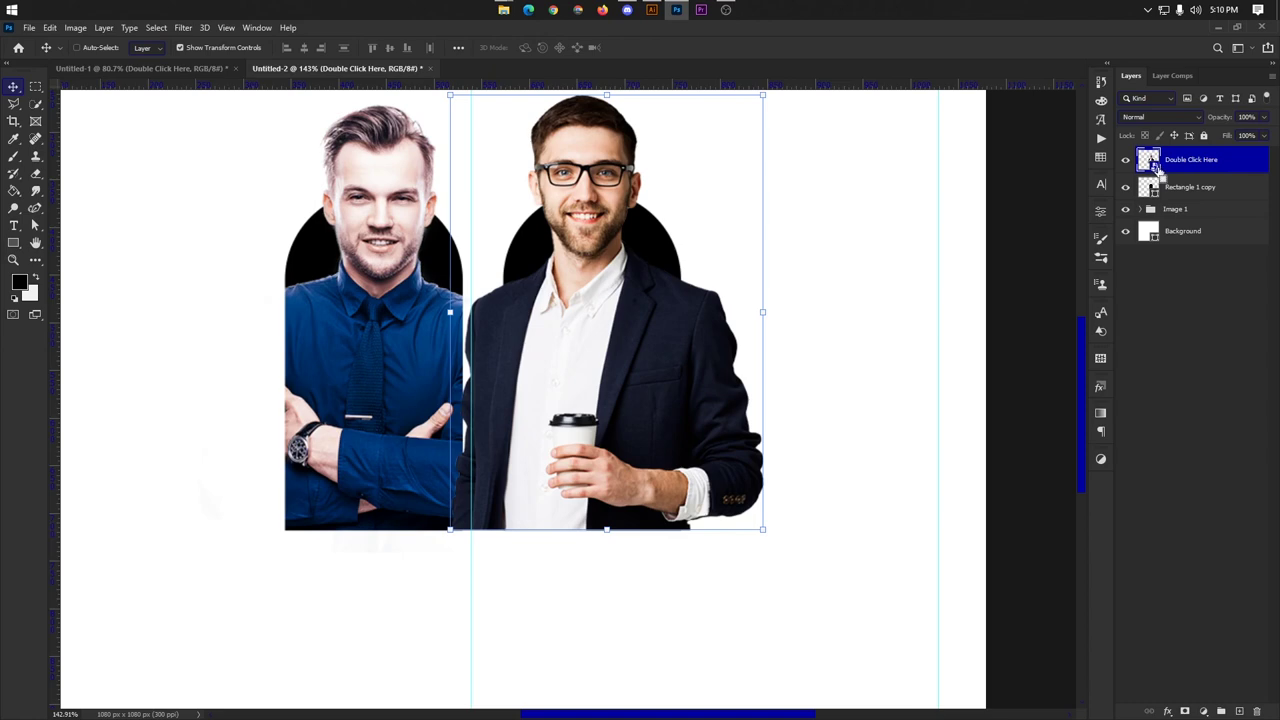
mouse_move(1156, 168)
left_mouse_down()
mouse_move(1199, 188)
mouse_move(1175, 198)
left_mouse_up()
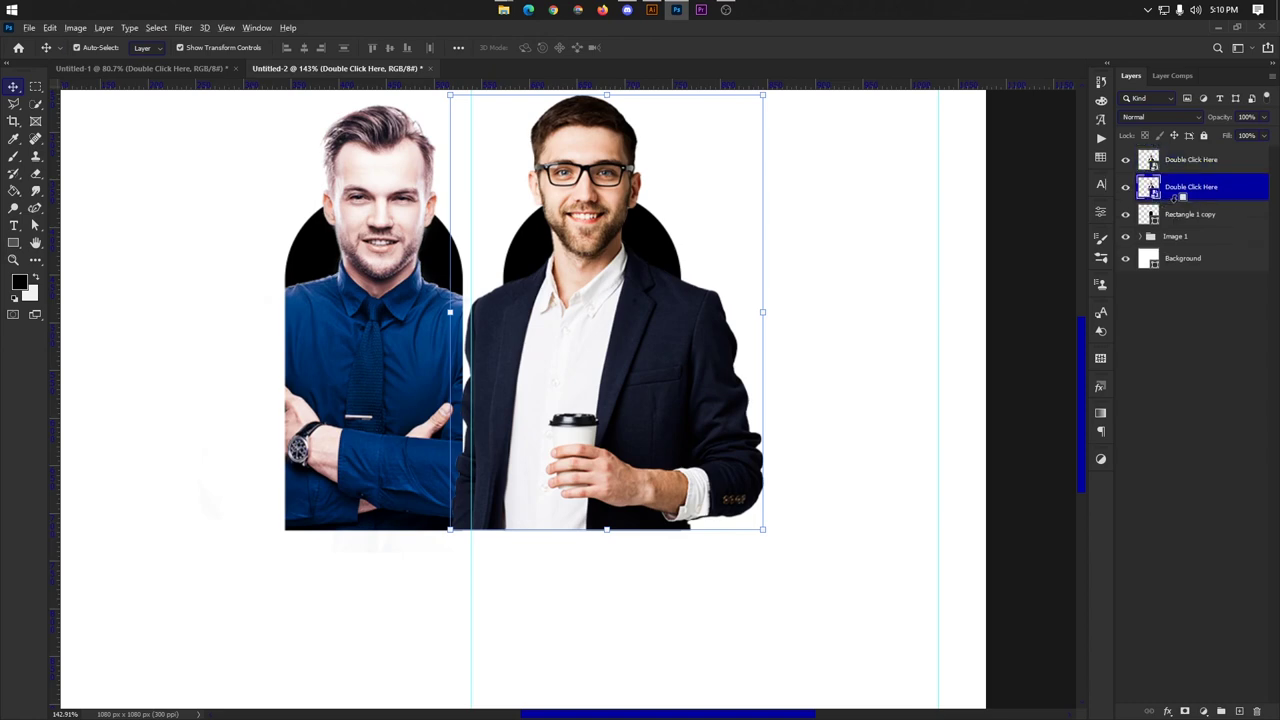
scroll(608, 320, "down", 3)
key("ctrl+alt+g")
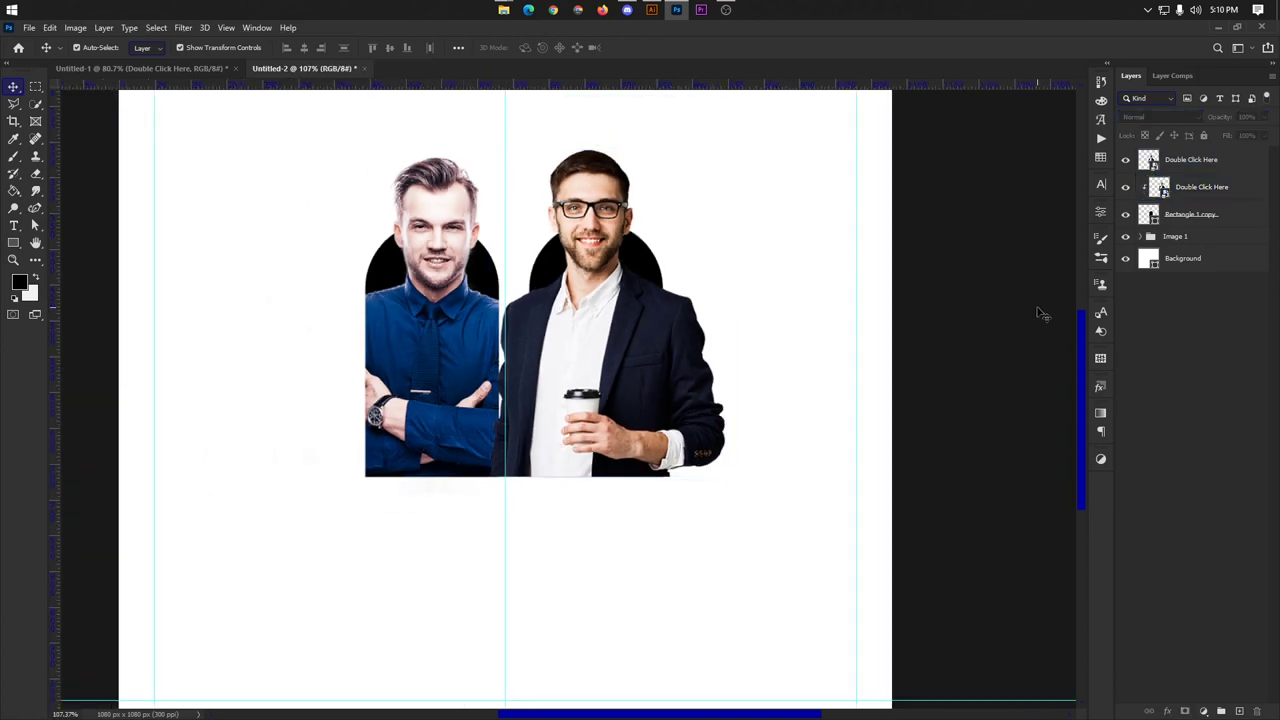
left_click(1188, 166)
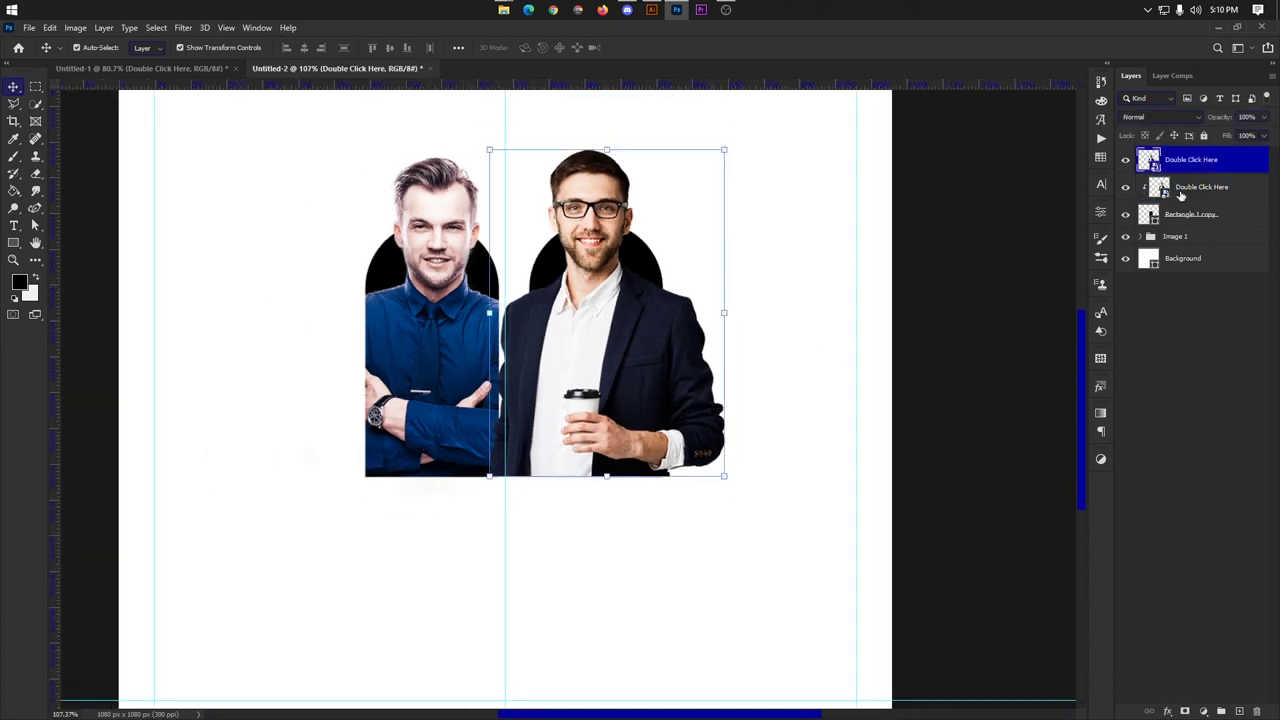
left_click(1184, 711)
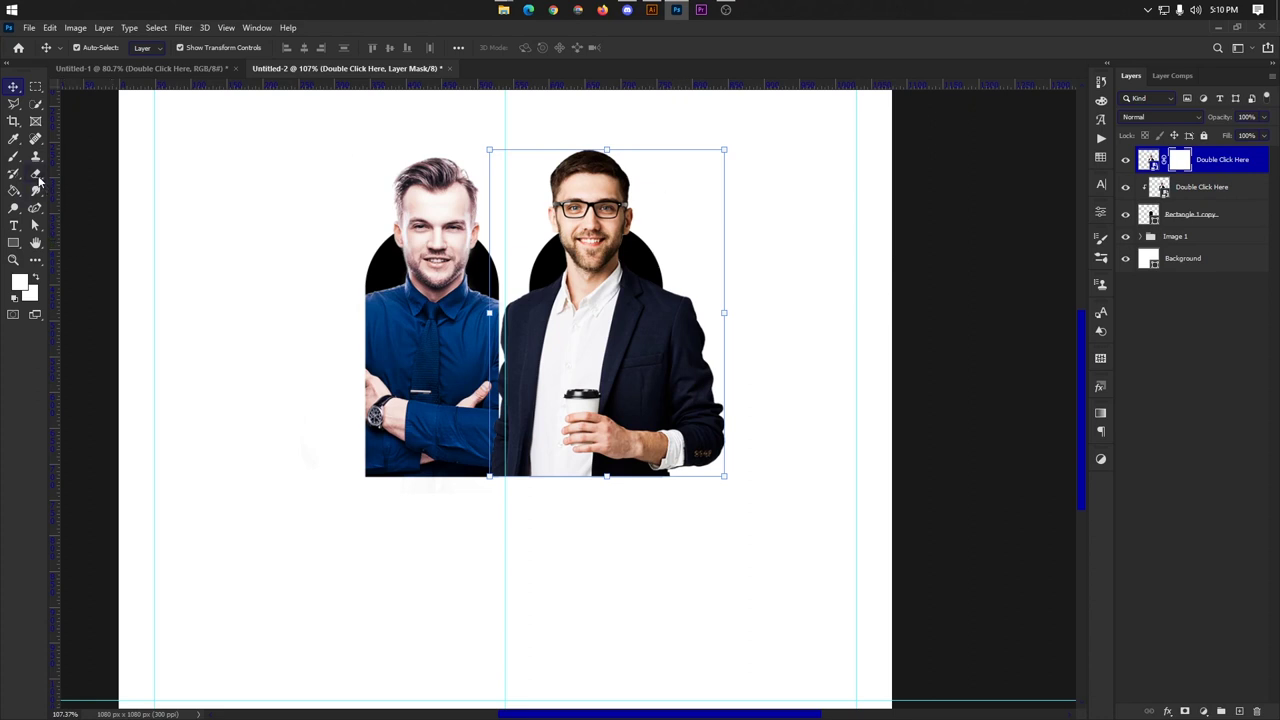
Output a Select and Mask cutout as a new layer and erase the photo outside the arch
left_click(36, 174)
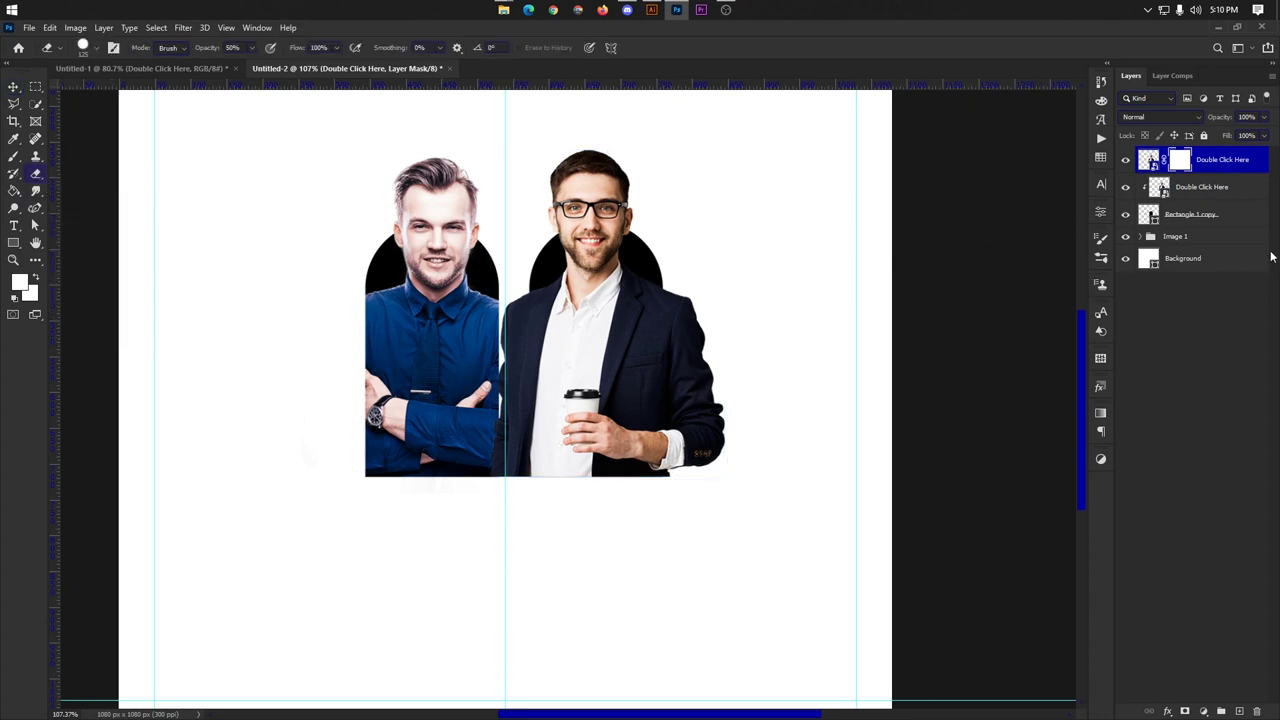
double_click(1183, 160)
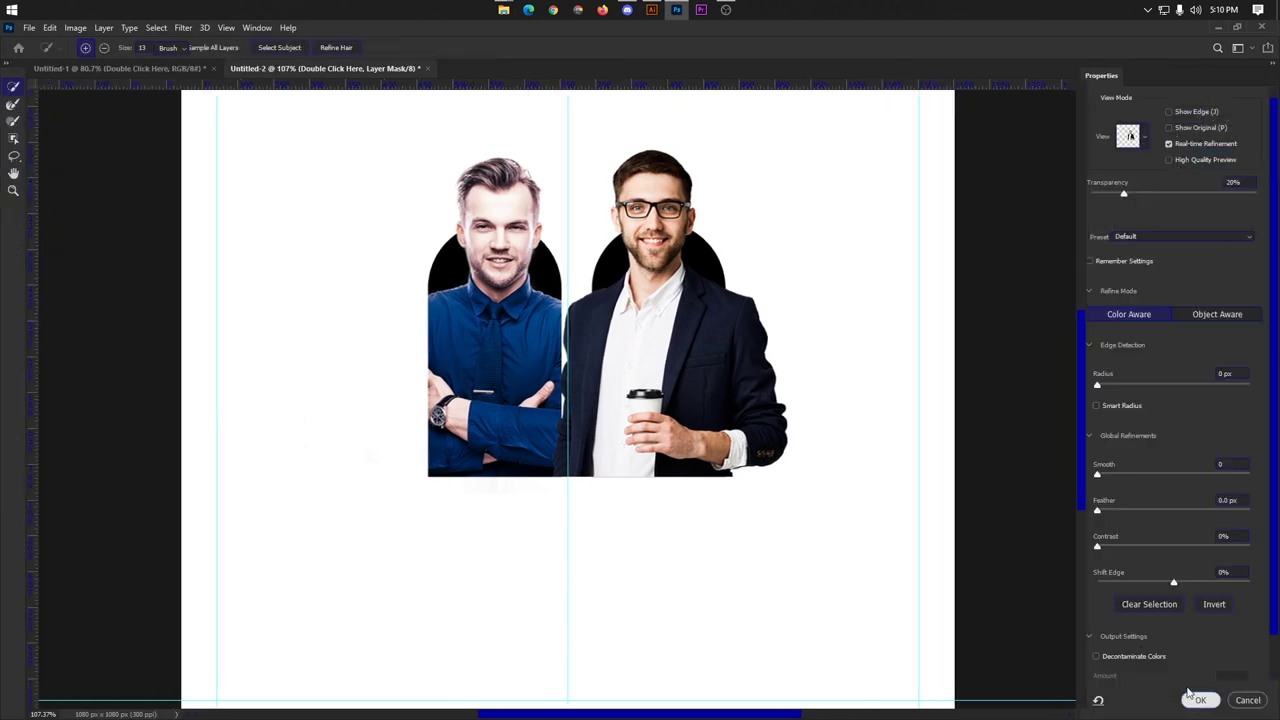
key("Return")
mouse_move(689, 384)
left_mouse_down()
mouse_move(749, 323)
mouse_move(768, 391)
mouse_move(757, 423)
mouse_move(771, 357)
mouse_move(740, 487)
mouse_move(771, 463)
mouse_move(560, 443)
mouse_move(571, 318)
mouse_move(584, 314)
mouse_move(571, 409)
left_mouse_up()
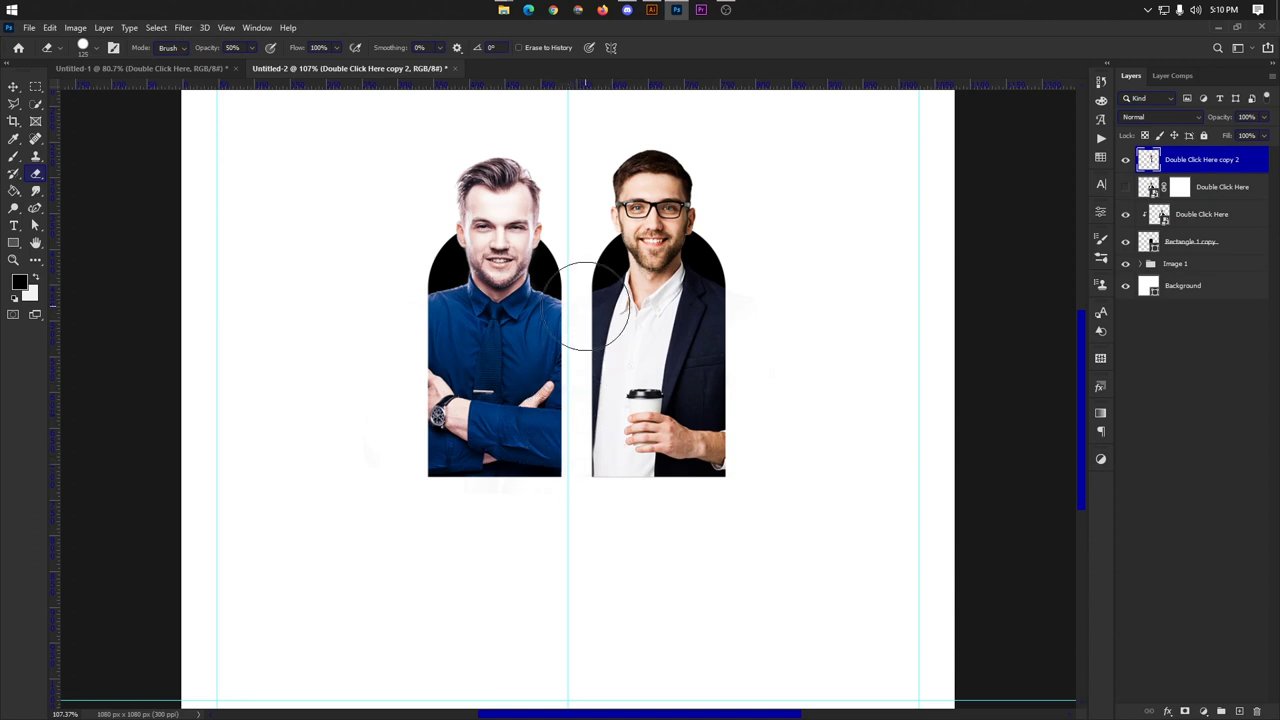
left_click(13, 87)
Remove the unused hidden masked photo layer
left_click(120, 157)
scroll(448, 436, "down", 2)
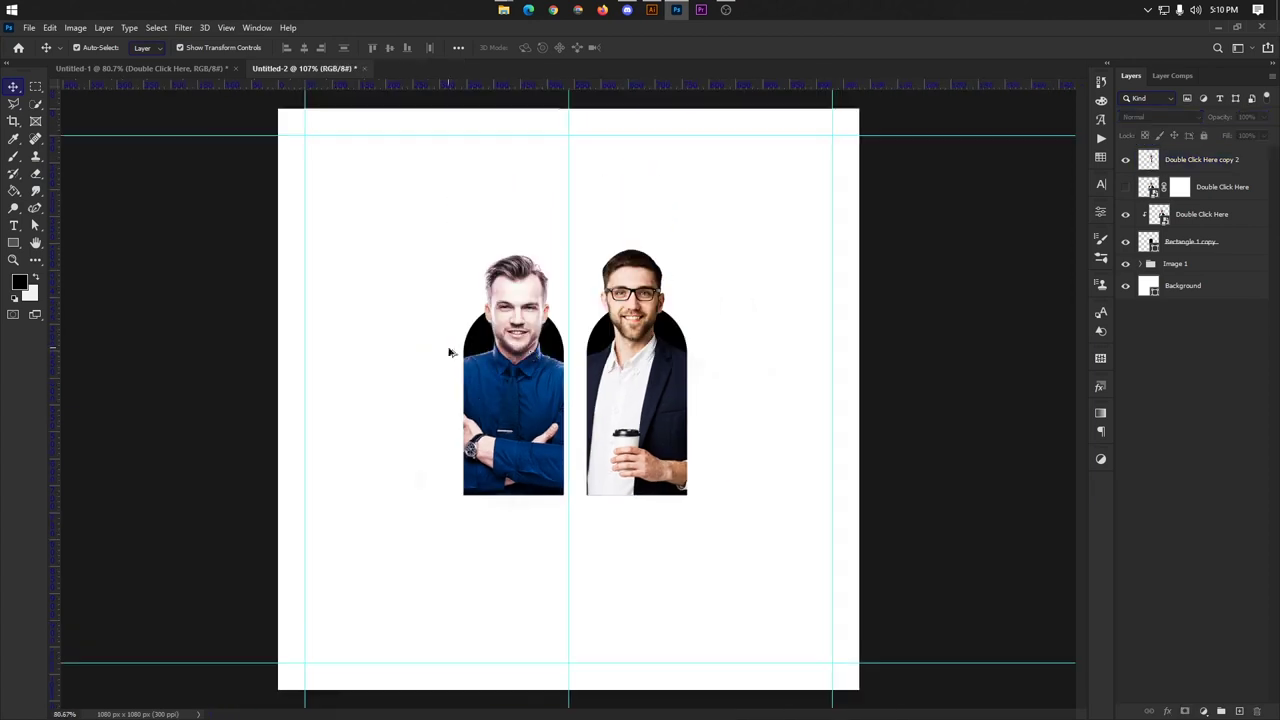
scroll(580, 400, "up", 2)
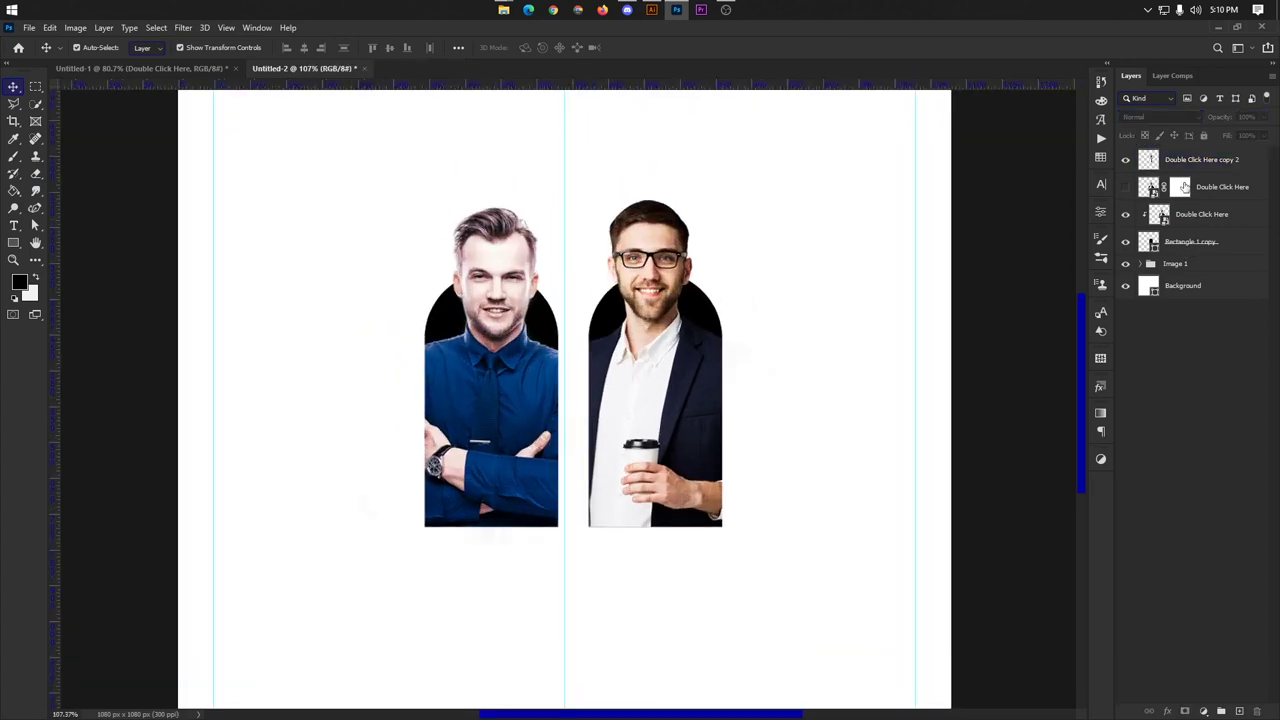
left_click(1184, 187)
left_click(1200, 209, "shift")
key("ctrl+e")
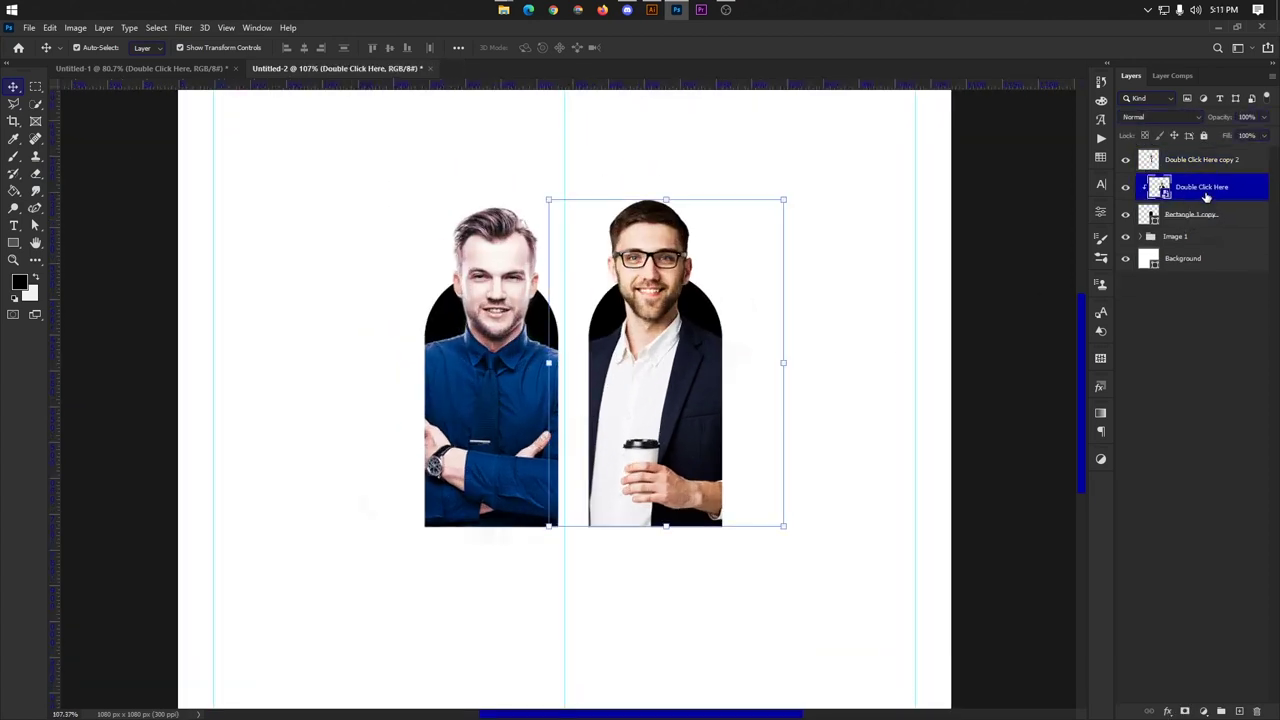
Group the right man's three layers as Image 2, placed below Image 1
left_click(1187, 213, "shift")
left_click(1191, 166, "shift")
key("ctrl+g")
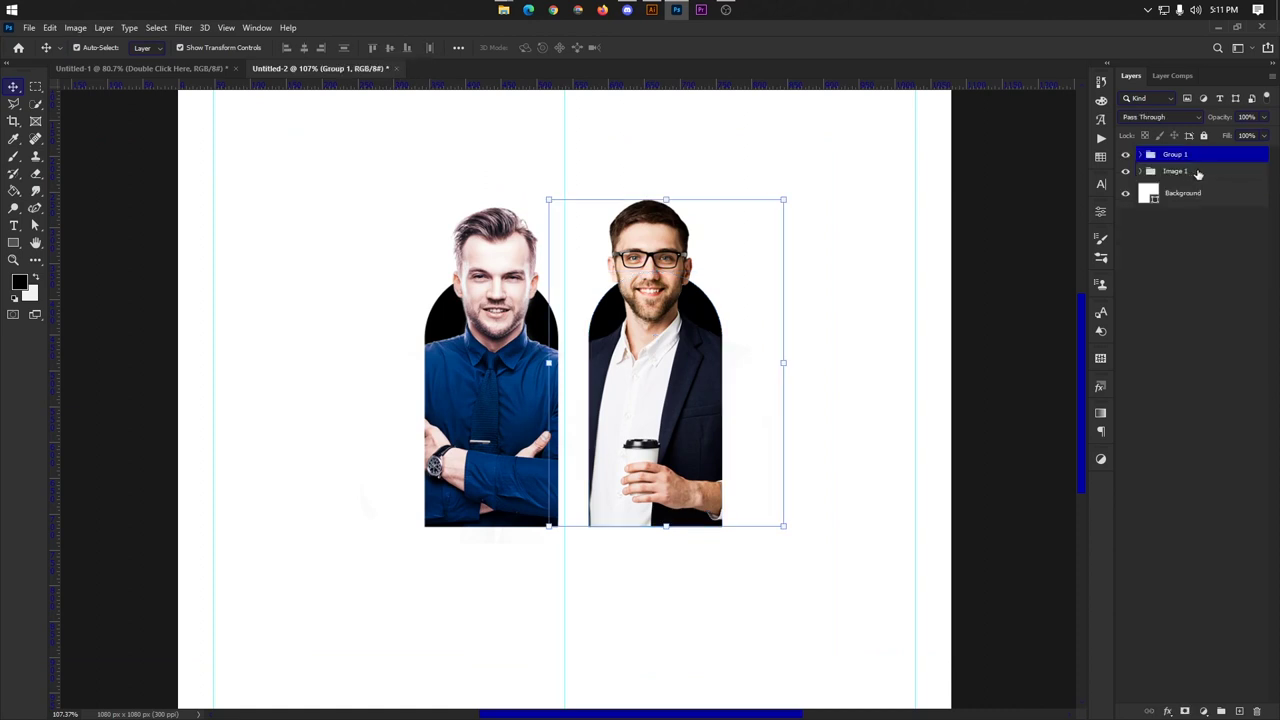
double_click(1176, 155)
type("2")
key("Return")
left_click_drag(1234, 160, 1218, 182)
Shift both image groups slightly left with a free transform
left_click(1185, 155, "shift")
key("ctrl+t")
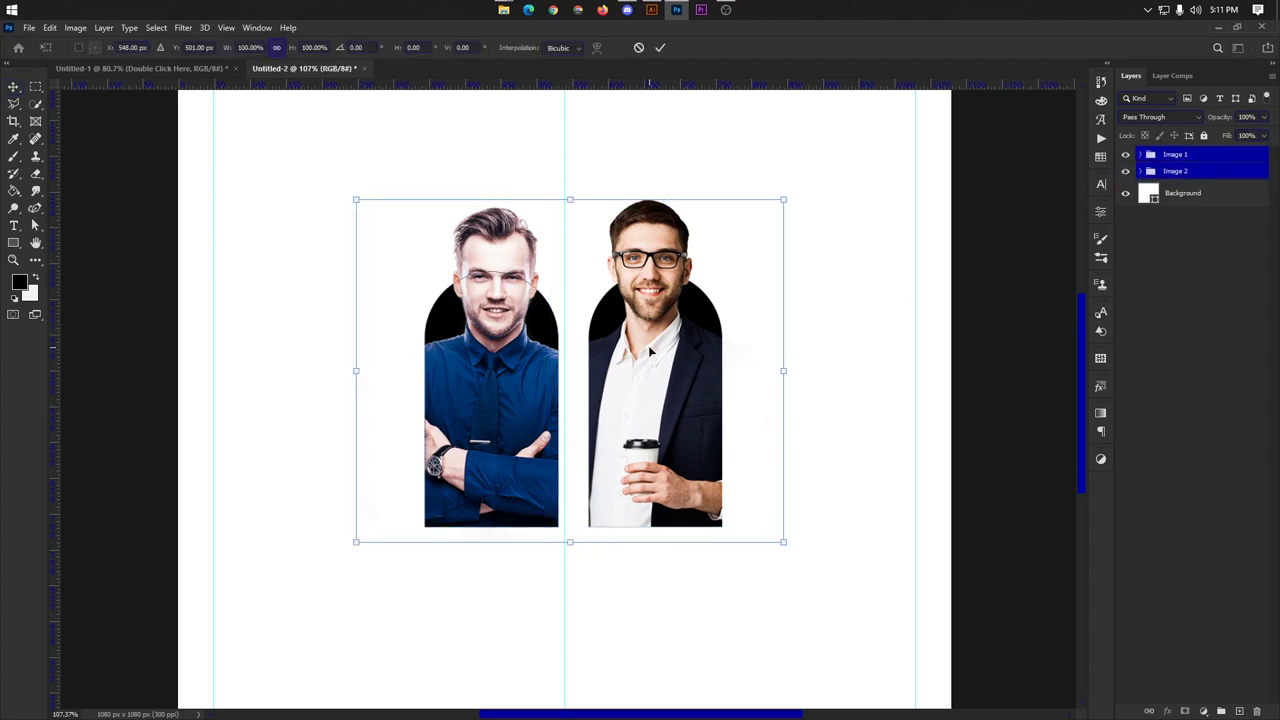
left_click_drag(650, 351, 646, 351)
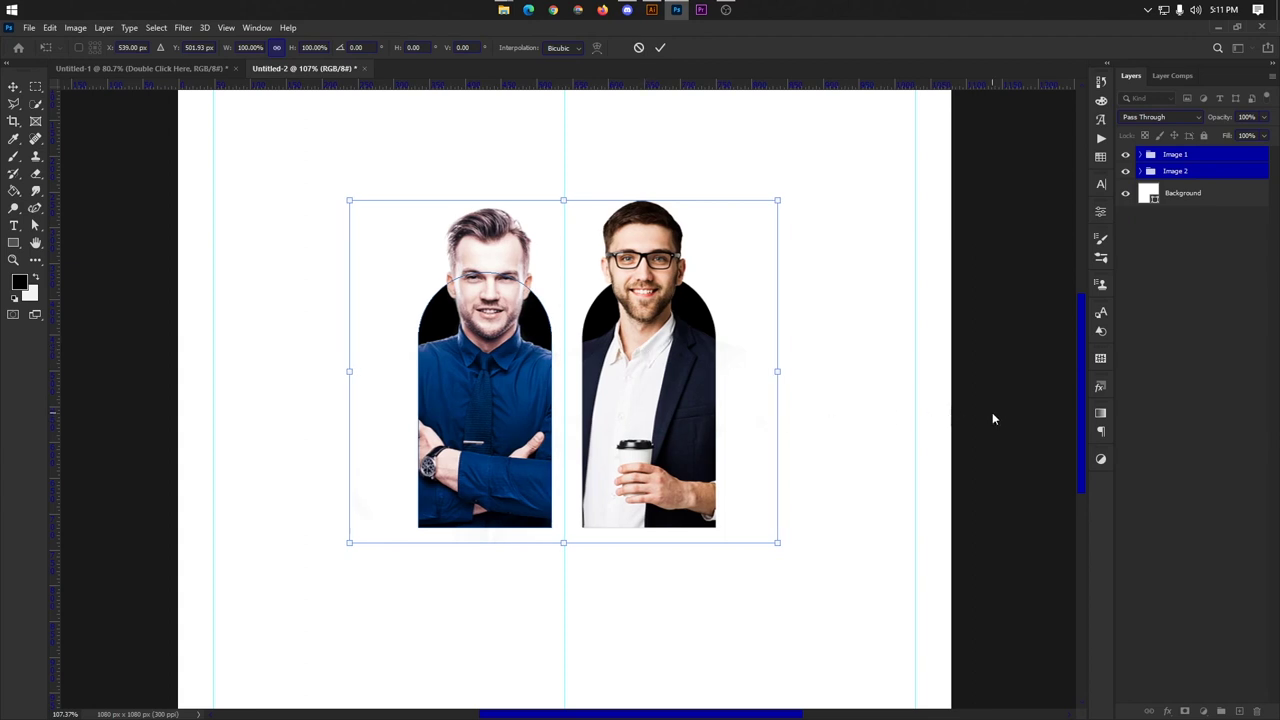
key("Return")
scroll(957, 421, "down", 2)
left_click(893, 438)
scroll(893, 438, "down", 2)
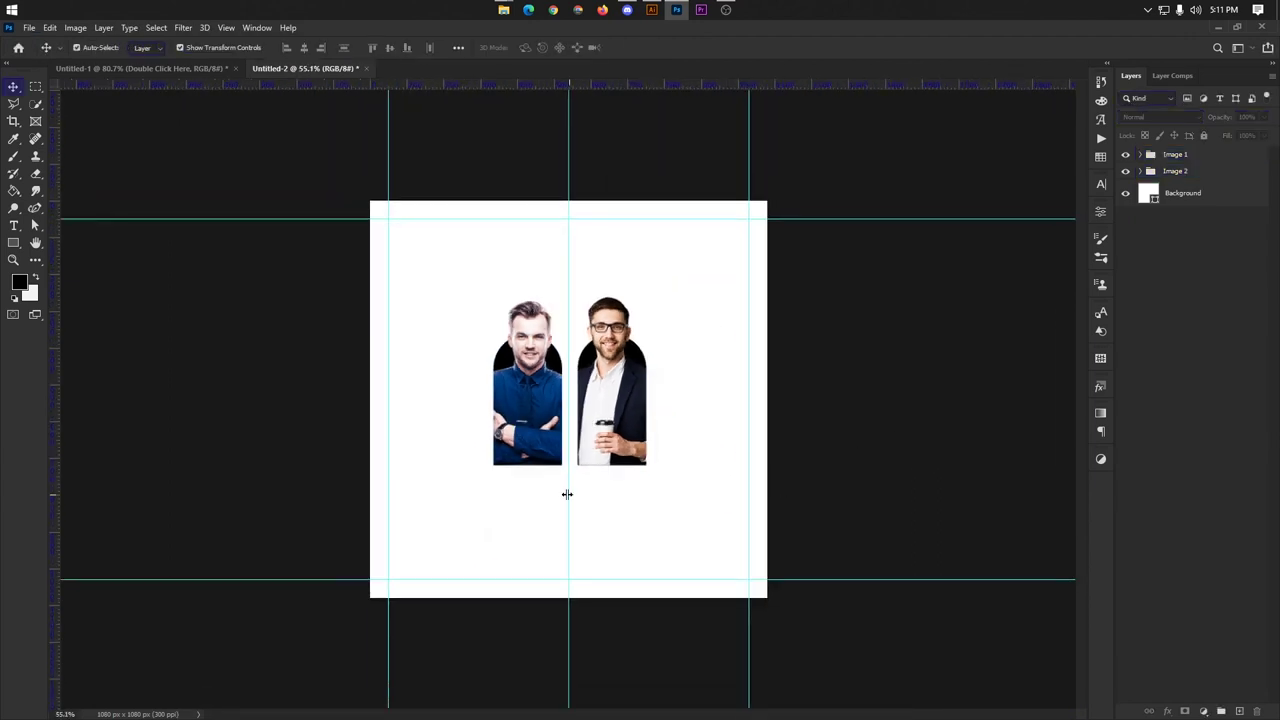
scroll(545, 480, "up", 3)
scroll(516, 463, "up", 2)
scroll(534, 432, "down", 1)
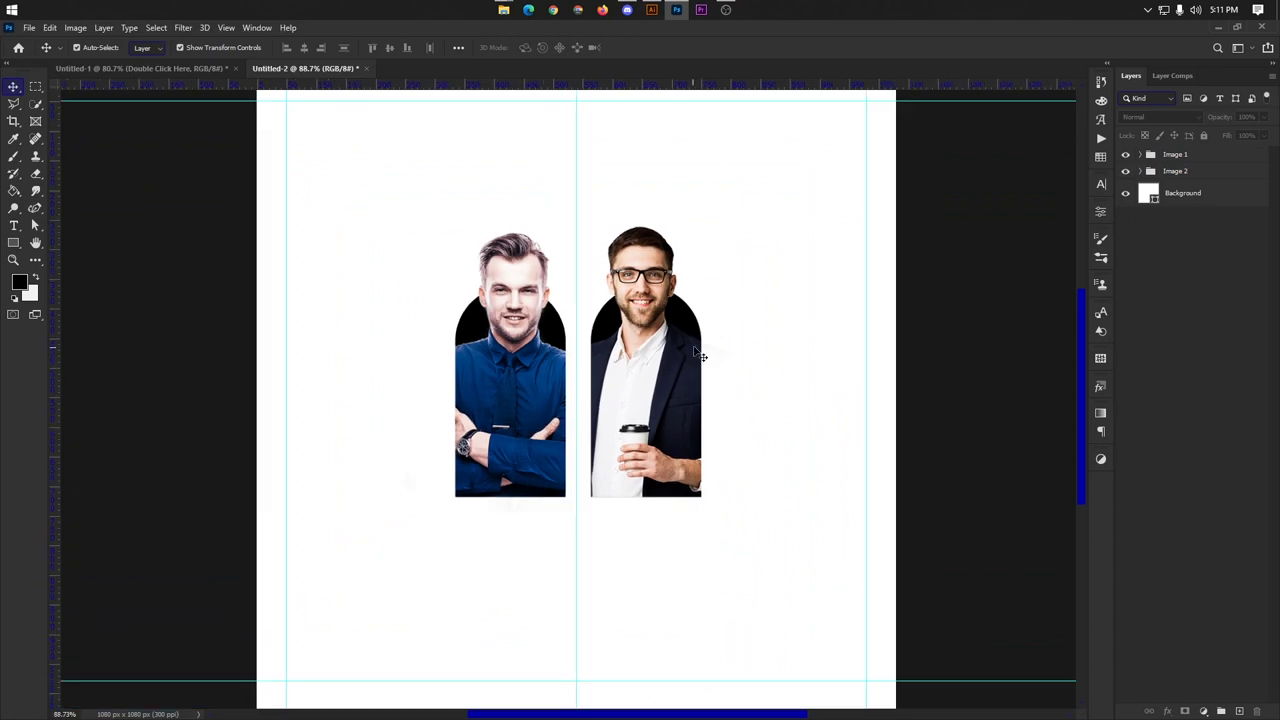
scroll(556, 380, "down", 1)
scroll(548, 380, "up", 1)
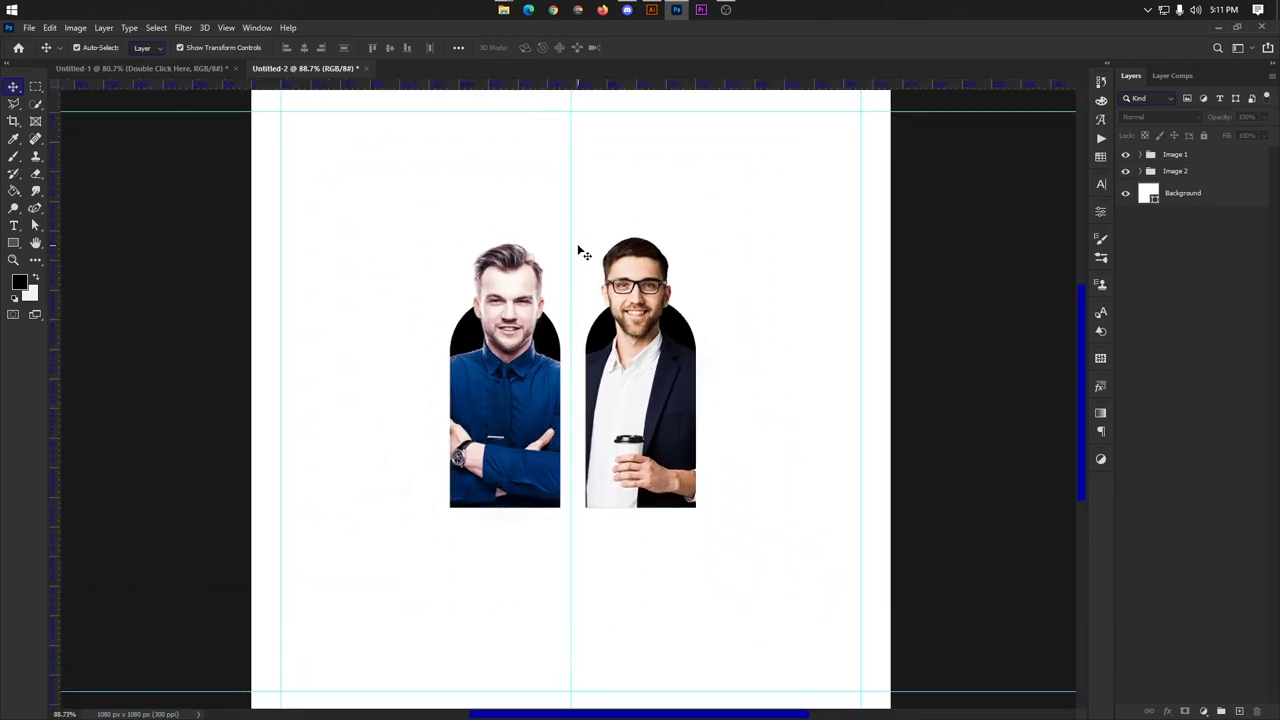
scroll(520, 270, "down", 1)
scroll(443, 286, "up", 1)
scroll(670, 390, "down", 1)
scroll(510, 340, "down", 1)
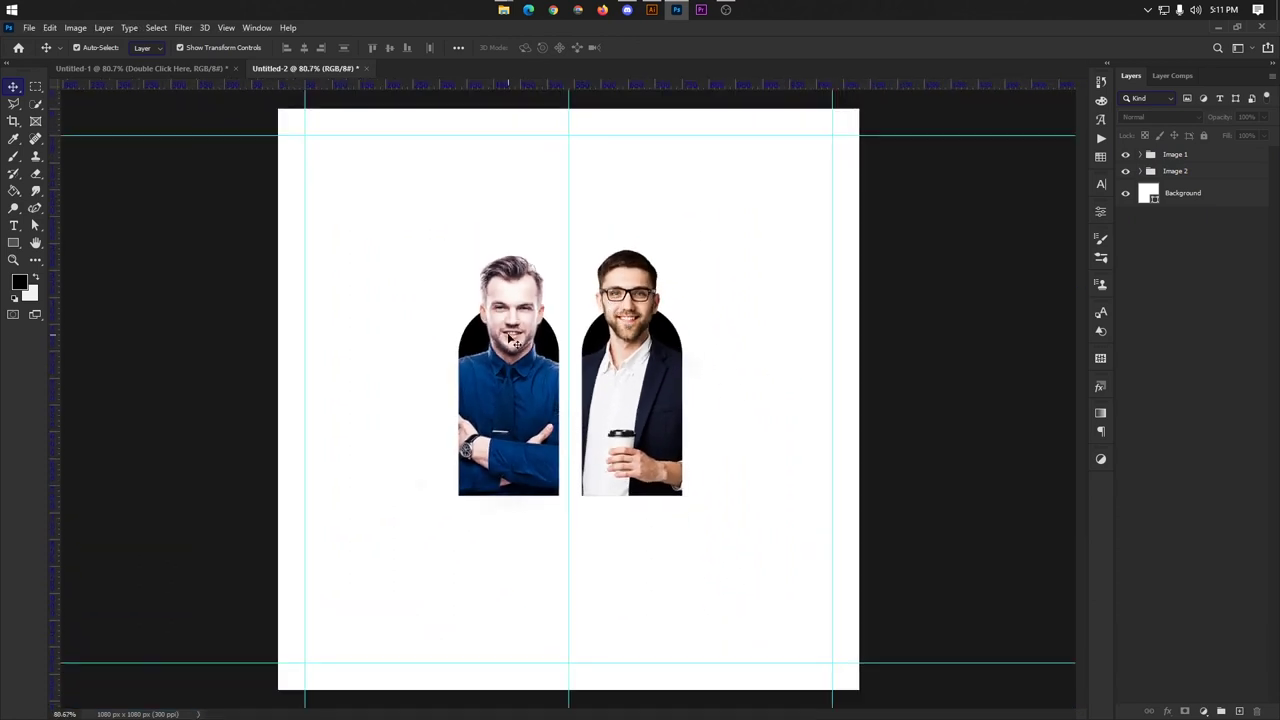
Switch to the Untitled-1 logo document
left_click(204, 68)
scroll(534, 491, "up", 1)
scroll(491, 503, "up", 1)
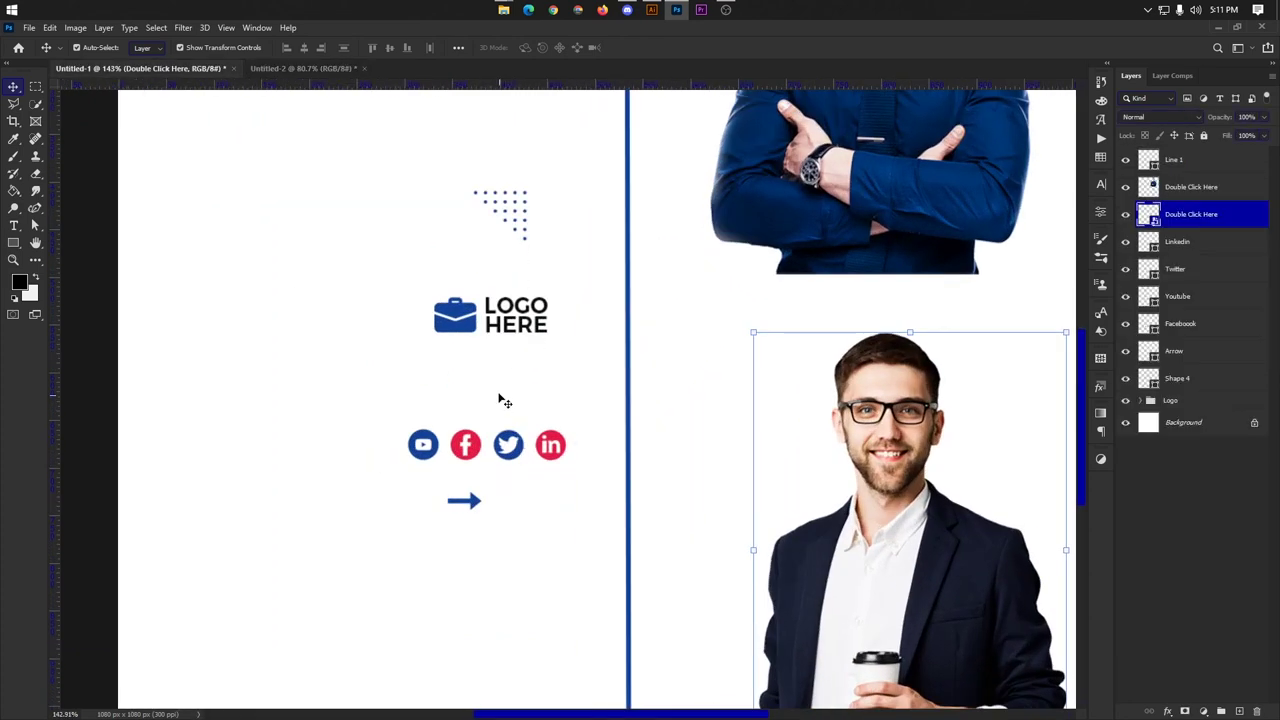
Copy the briefcase and Facebook icon layers into Untitled-2
left_click(463, 316)
left_click_drag(484, 450, 324, 410)
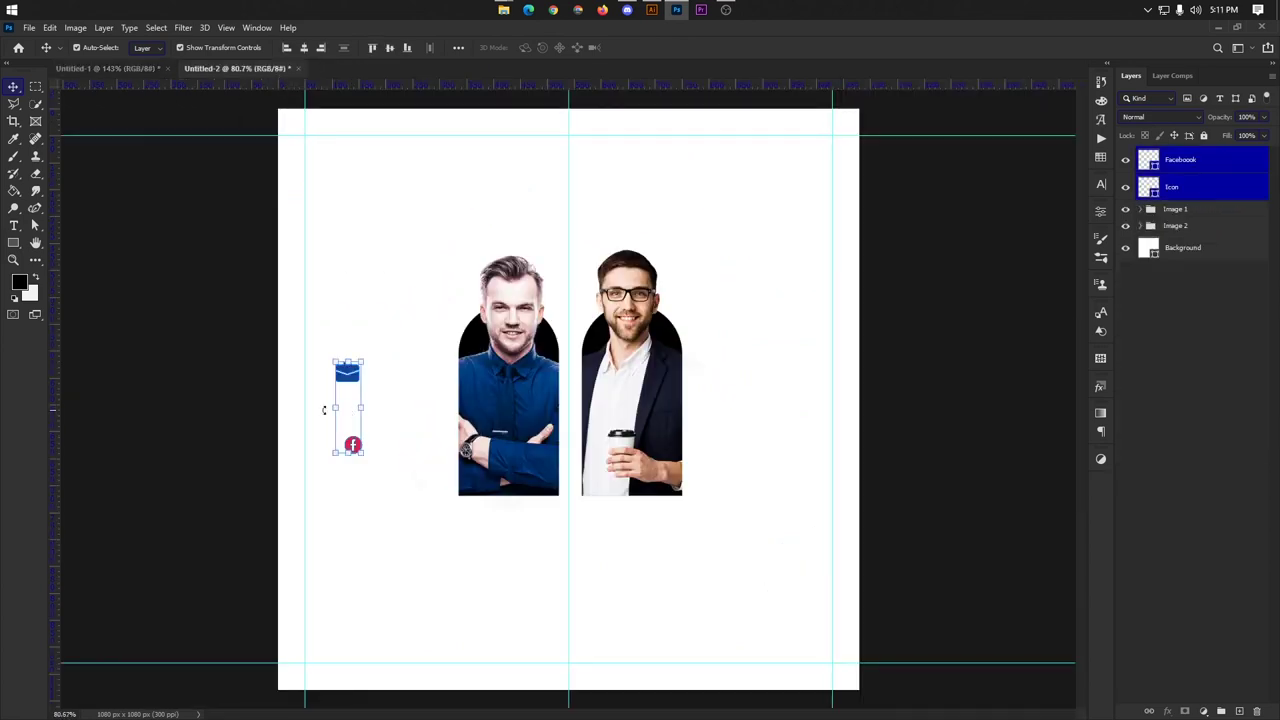
left_click(214, 403)
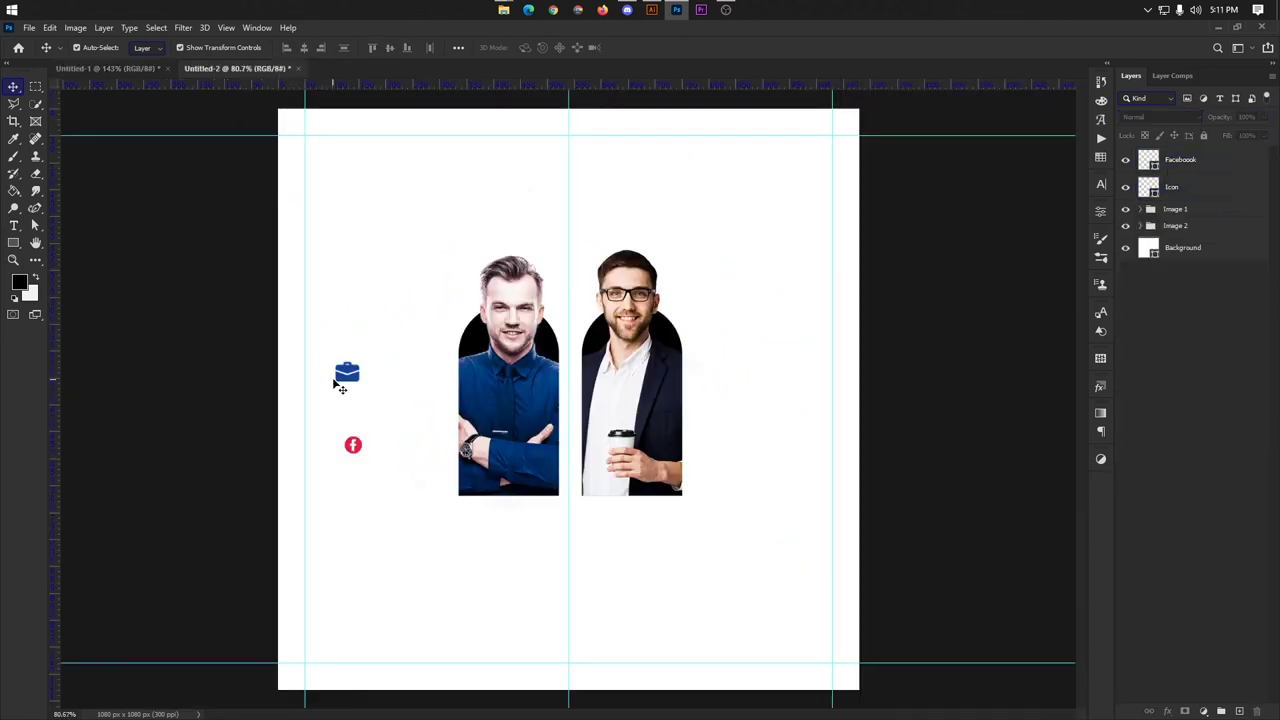
Colour the left man's arch blue #134297, sampled from the briefcase icon
left_click(347, 372)
left_click(550, 347)
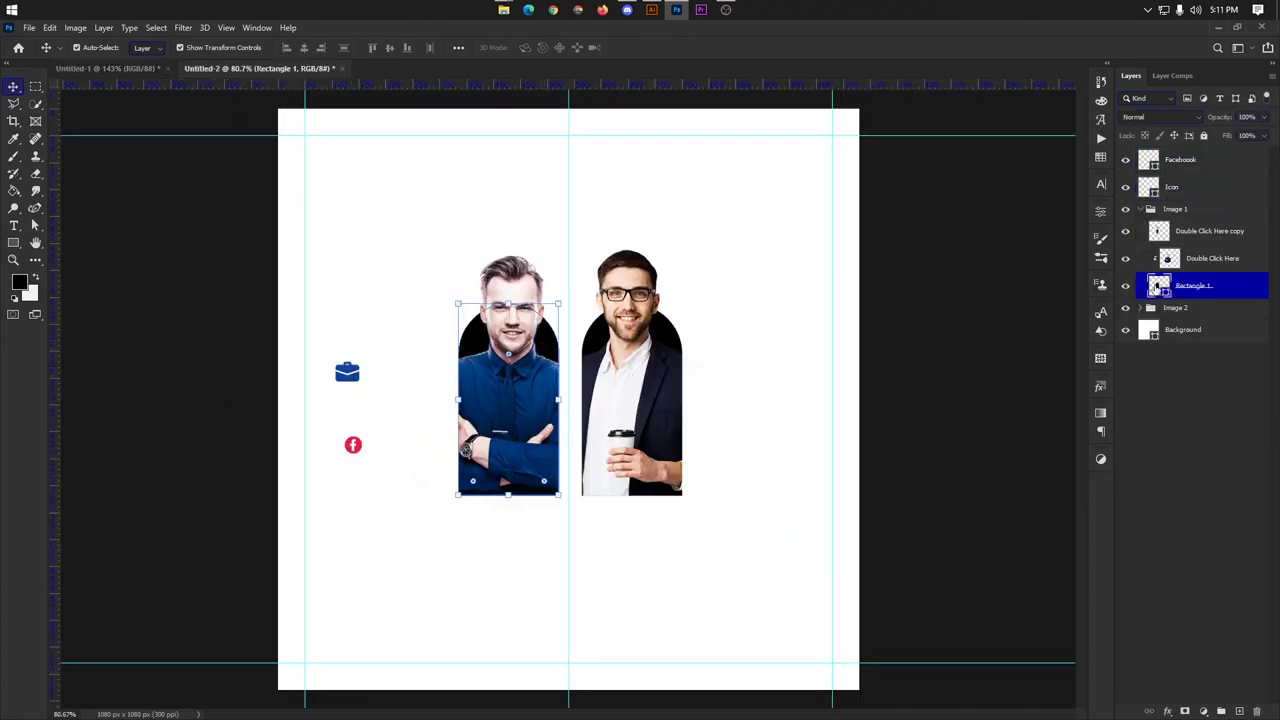
double_click(1158, 287)
left_click(347, 370)
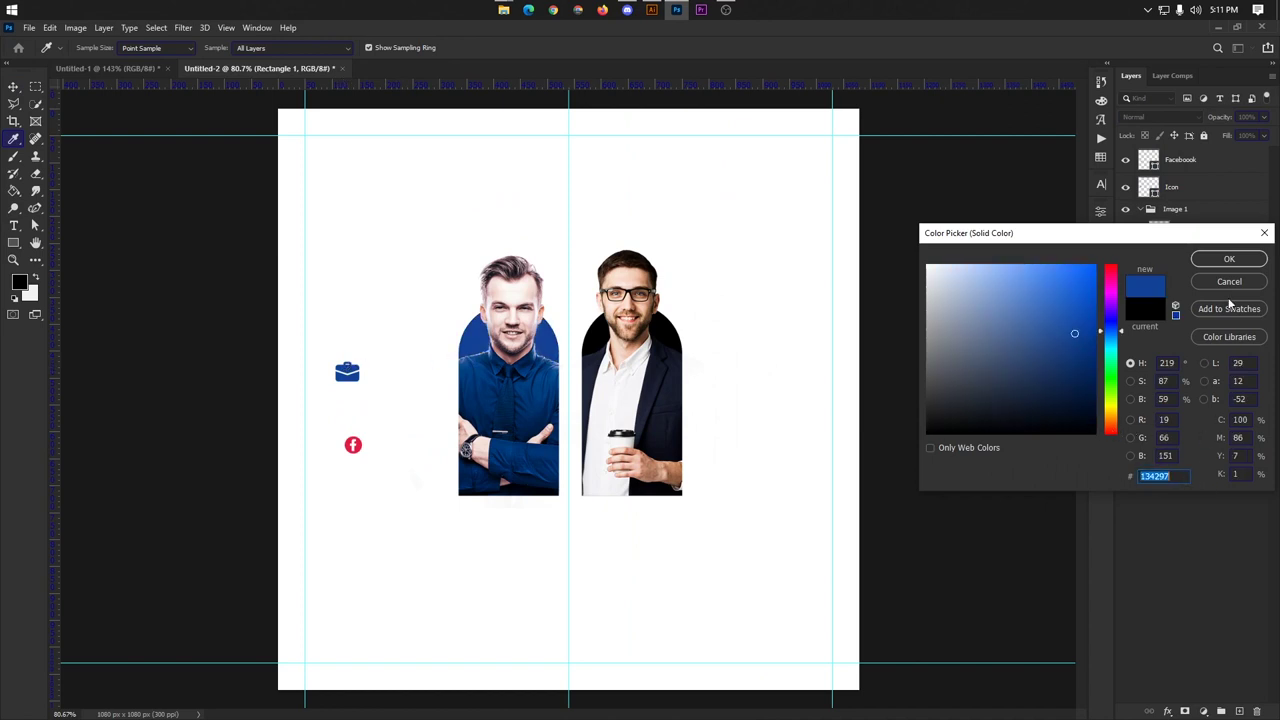
left_click(1230, 260)
key("v")
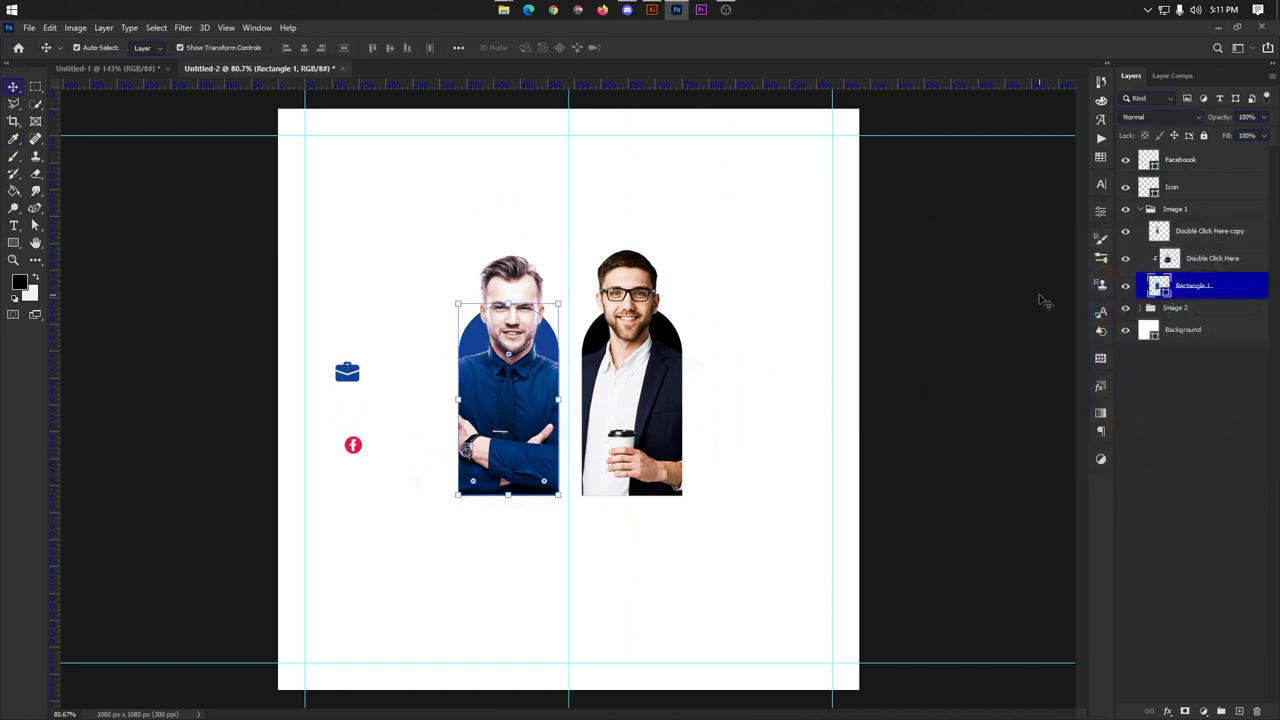
Colour the right man's arch red #e01b43, sampled from the Facebook icon
left_click(680, 338)
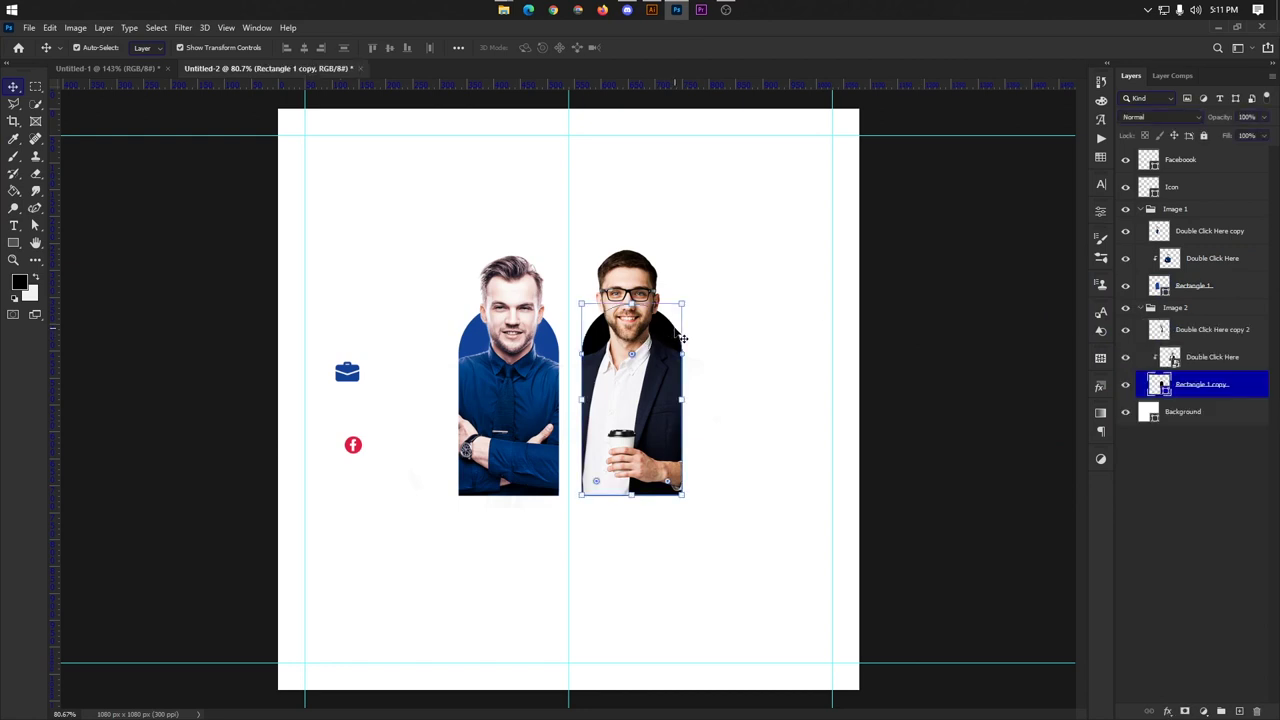
double_click(1155, 389)
left_click(356, 445)
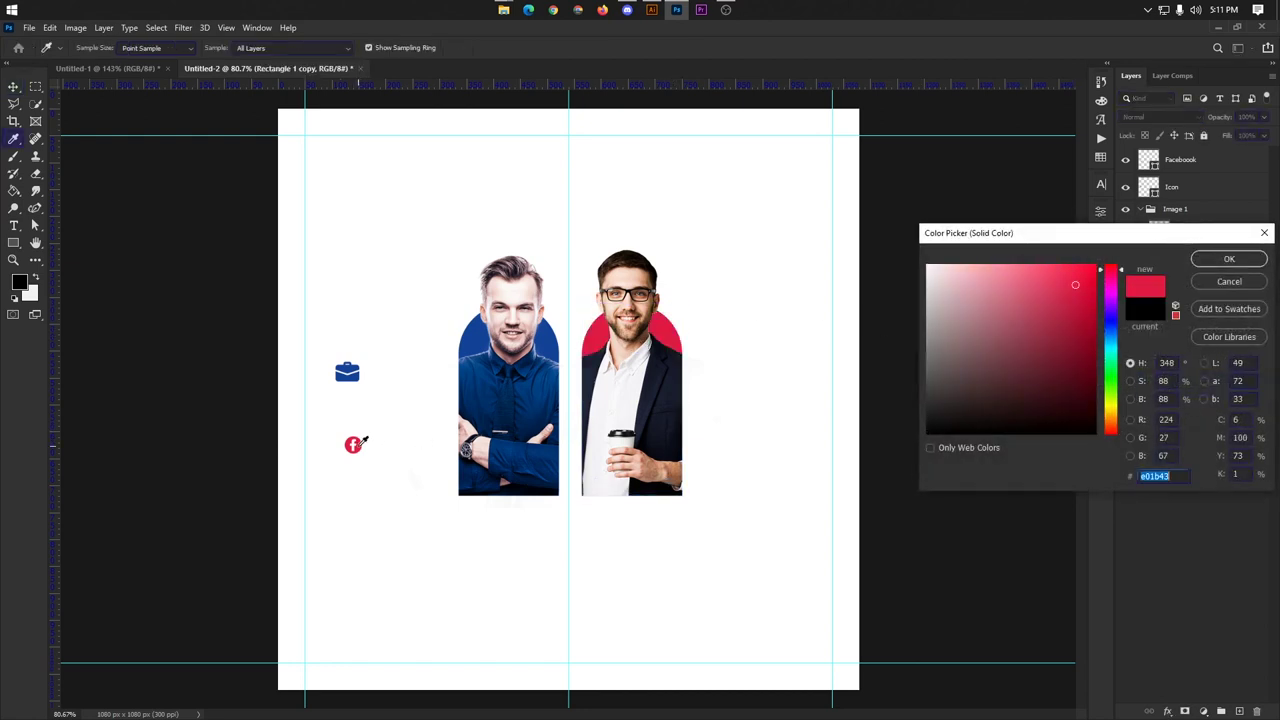
left_click(1229, 259)
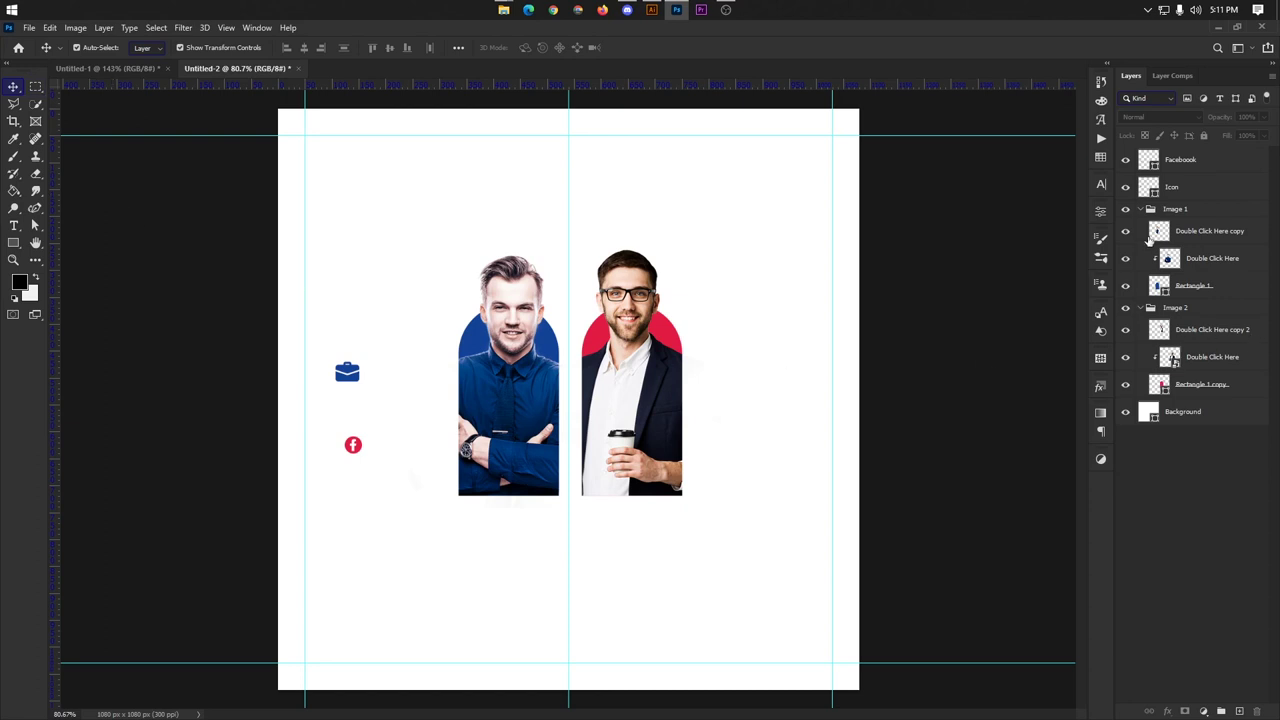
Collapse both image groups and delete the briefcase and Facebook icons
left_click(1141, 309)
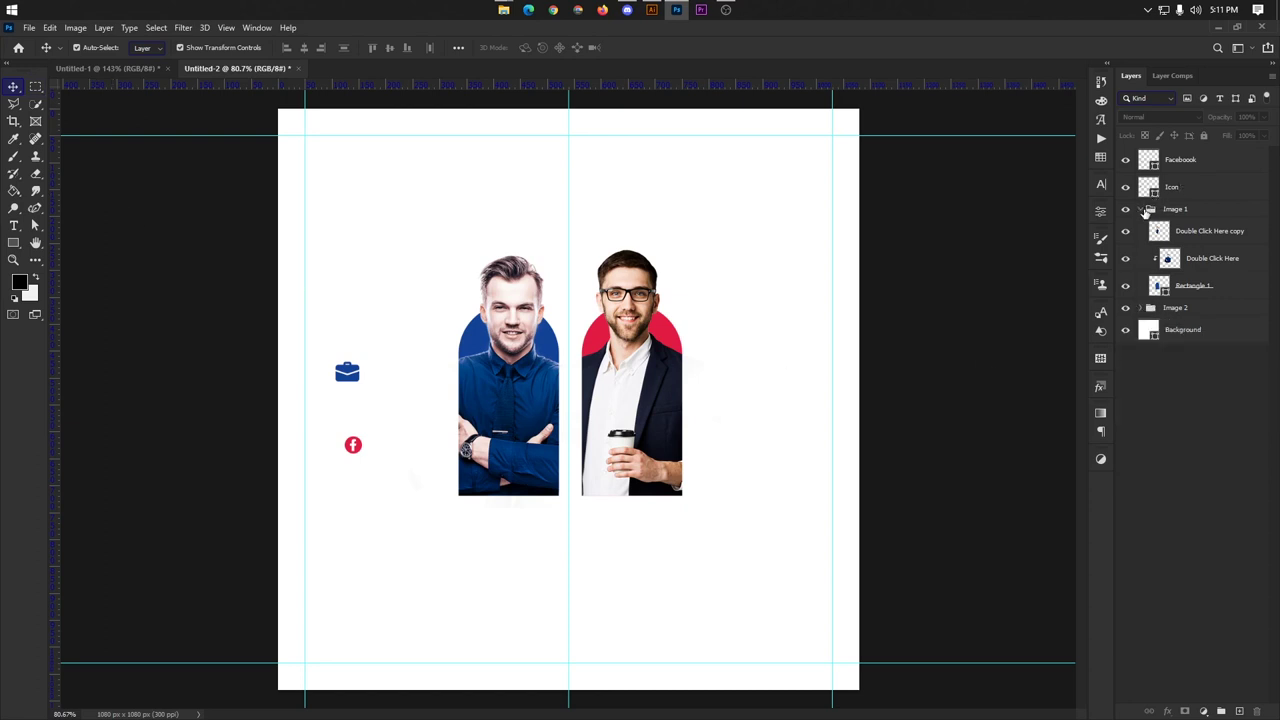
left_click(1146, 211)
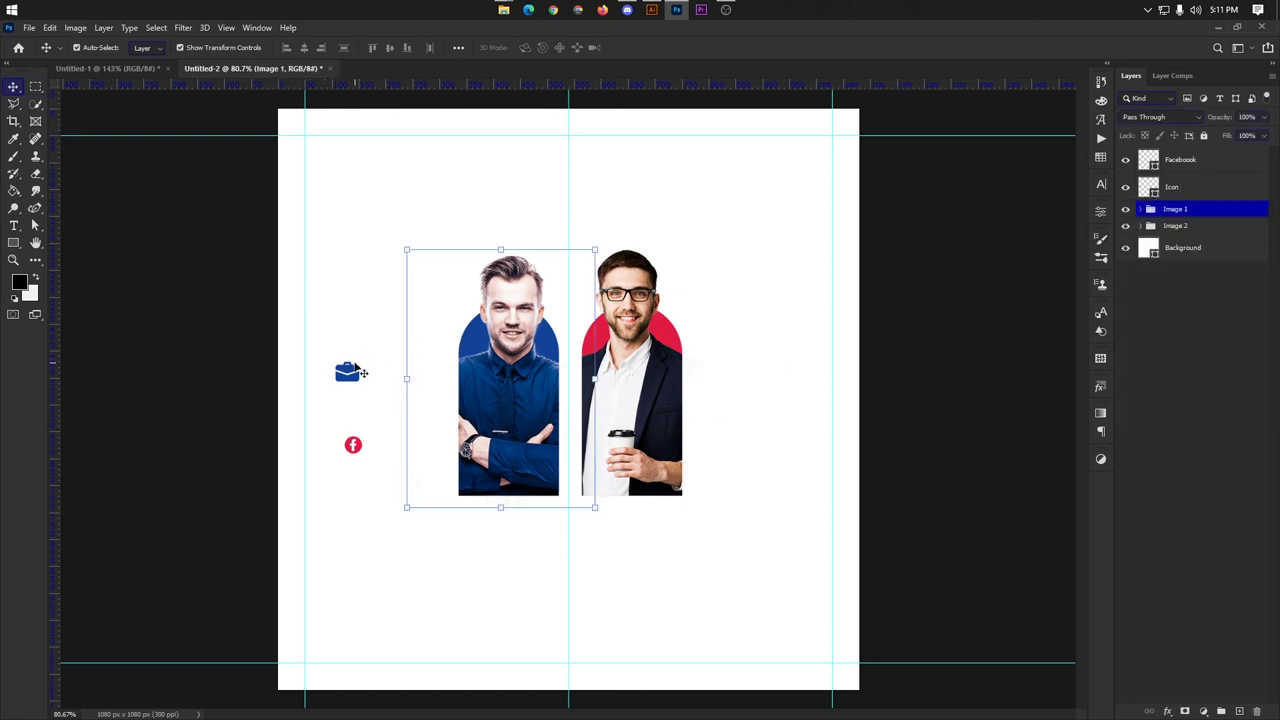
left_click(347, 372)
key("Delete")
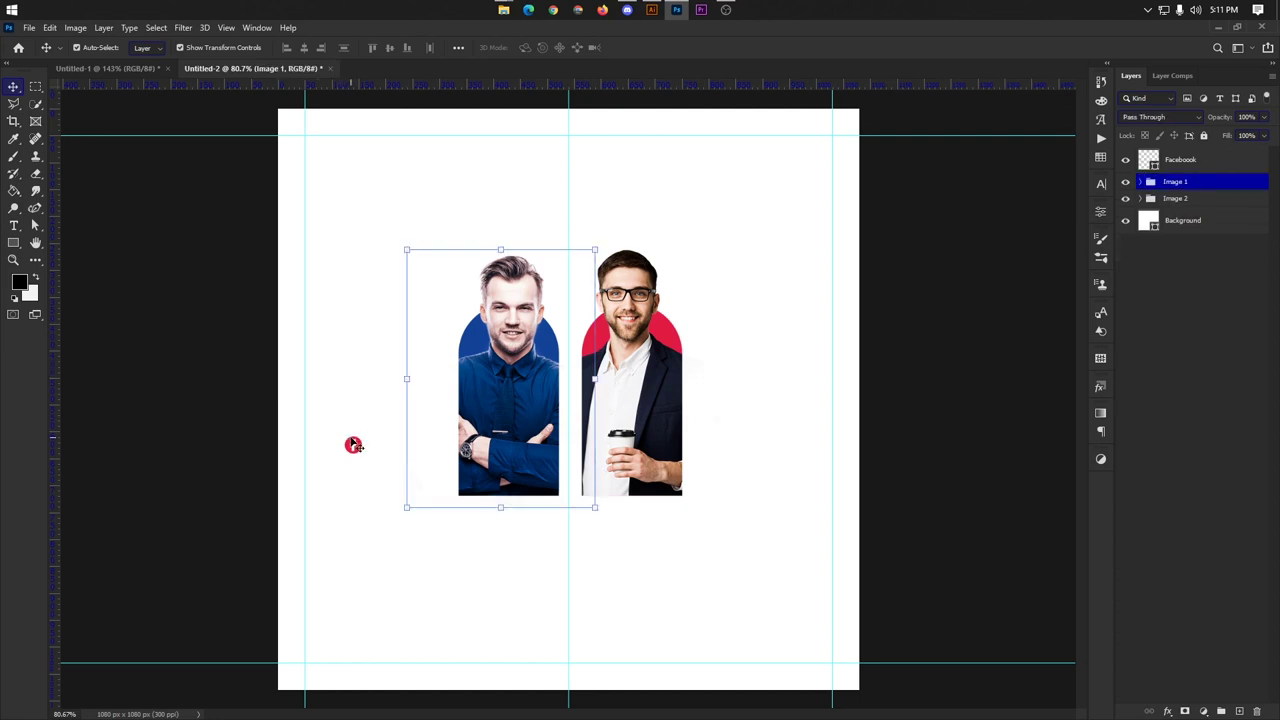
left_click(354, 445)
key("Delete")
left_click(912, 397)
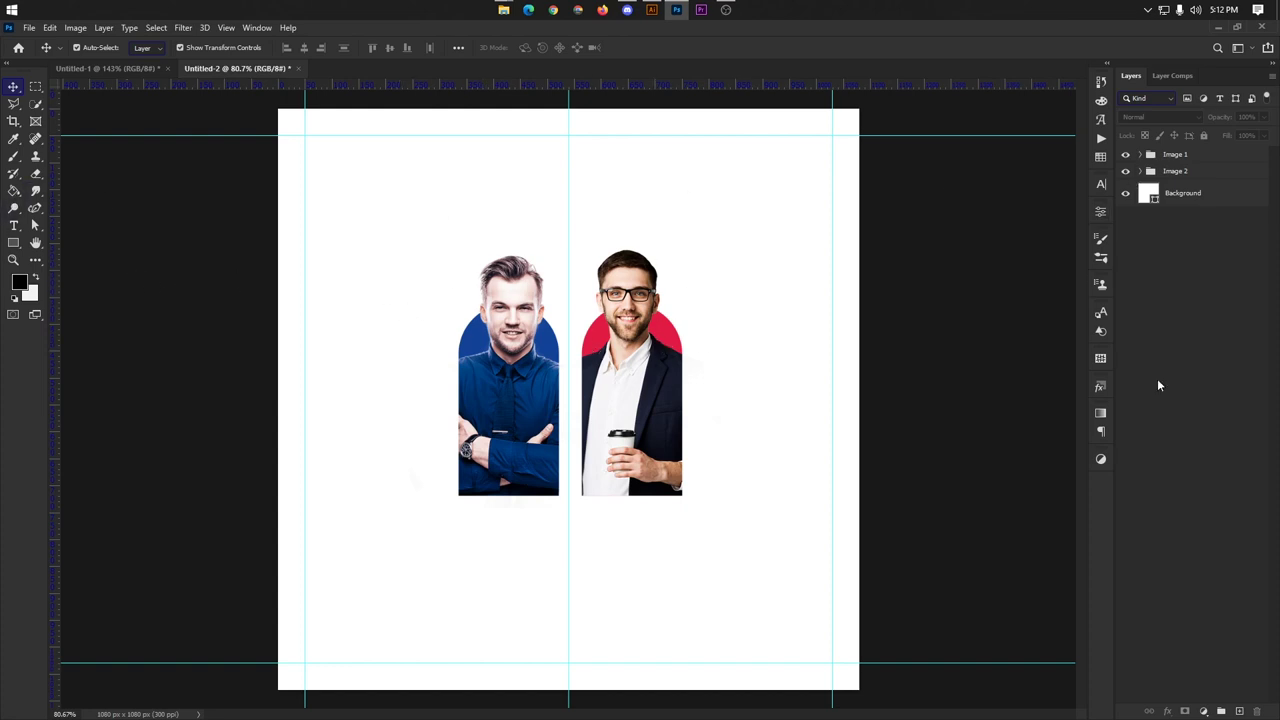
Wrap the Background layer in a collapsed group named Background, leaving nothing selected
left_click(1180, 194)
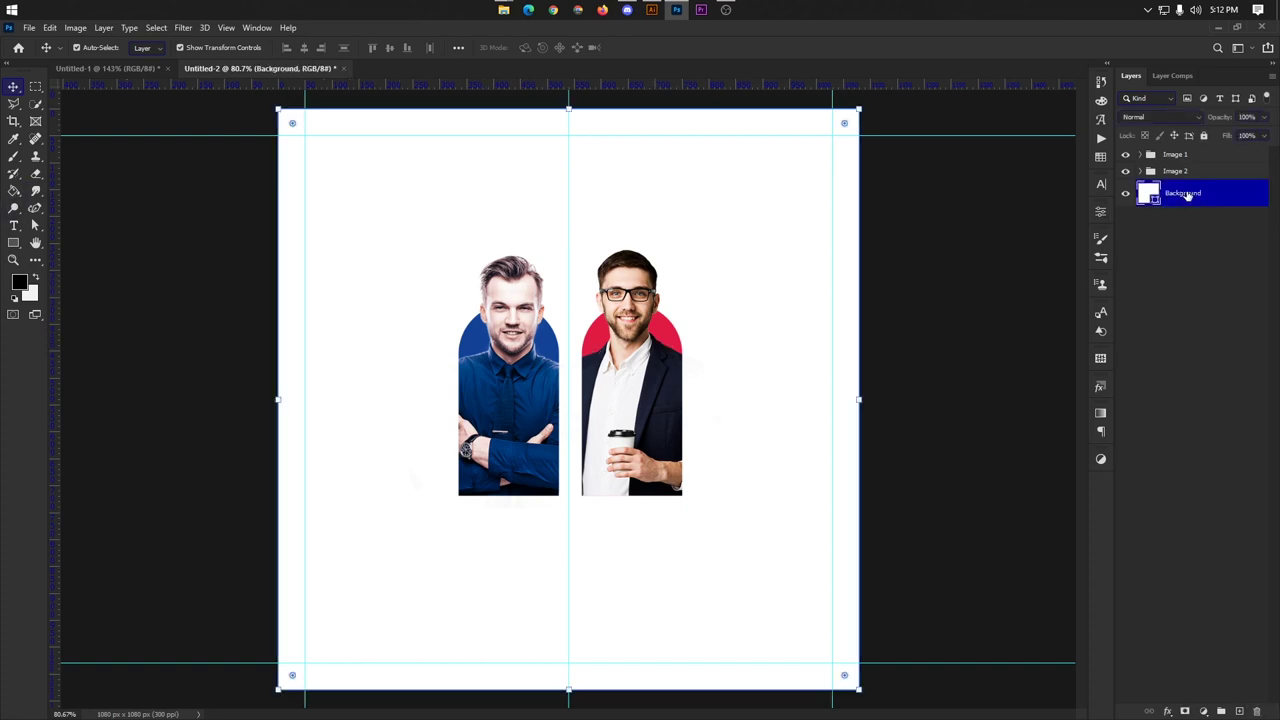
double_click(1182, 193)
key("Return")
key("ctrl+g")
double_click(1194, 209)
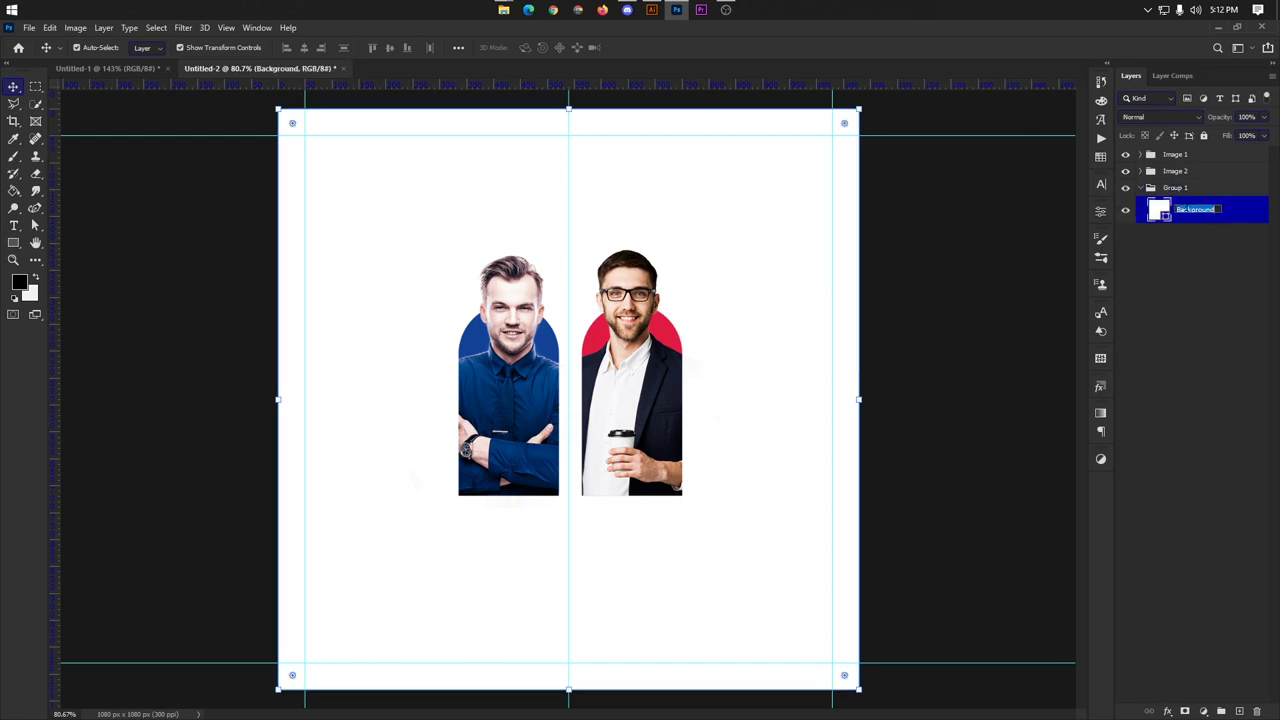
key("ctrl+c")
double_click(1176, 188)
key("ctrl+v")
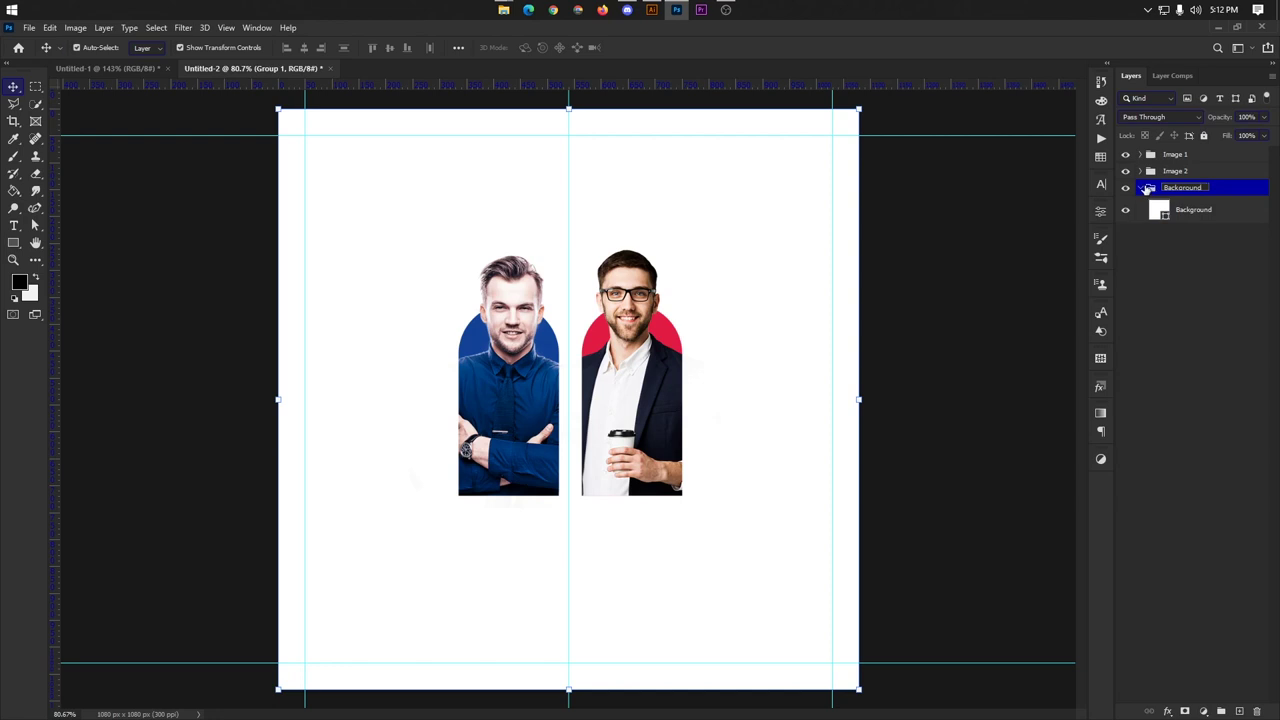
key("Return")
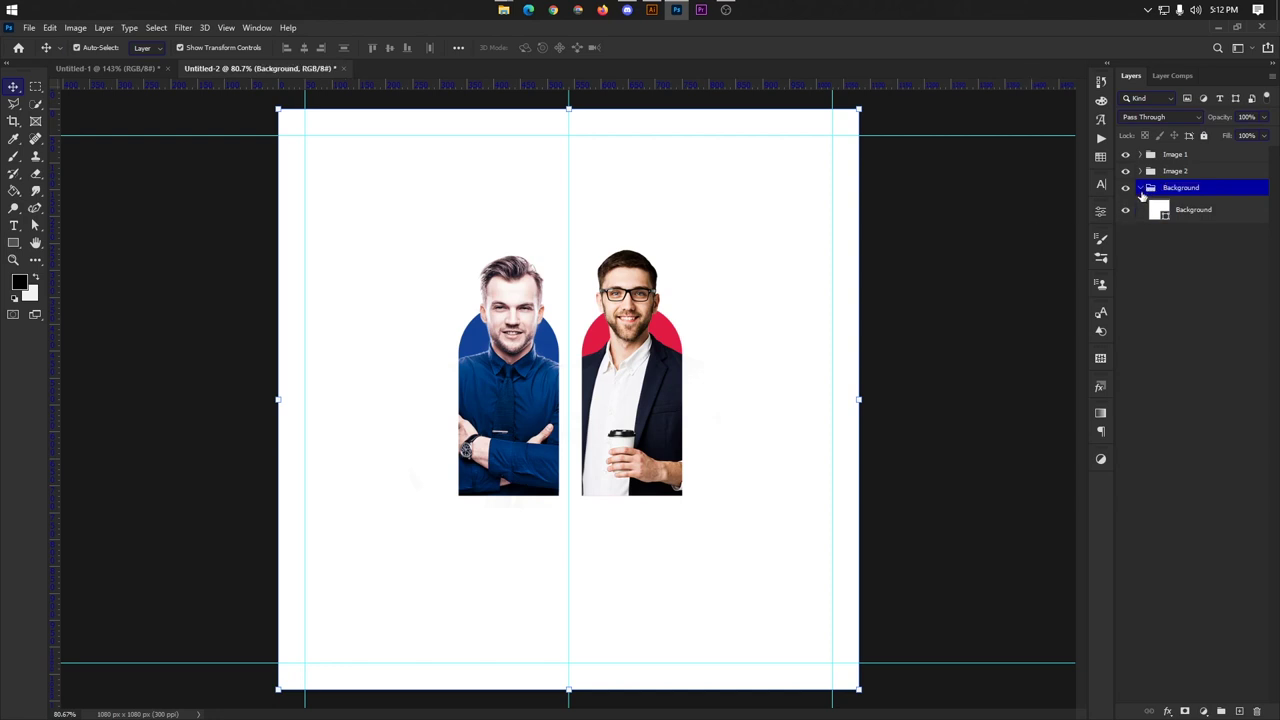
left_click(1140, 189)
left_click(1031, 223)
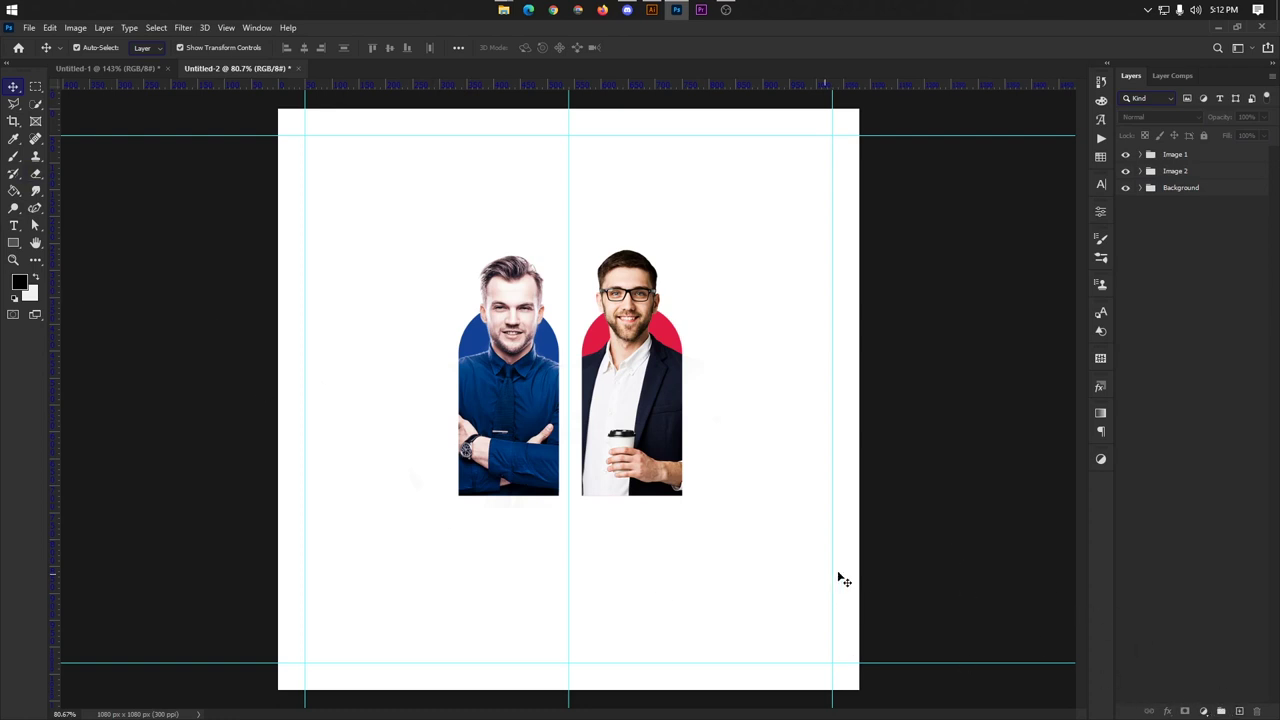
Add a new layer and pick a spiral halftone Brush preset
left_click(1241, 711)
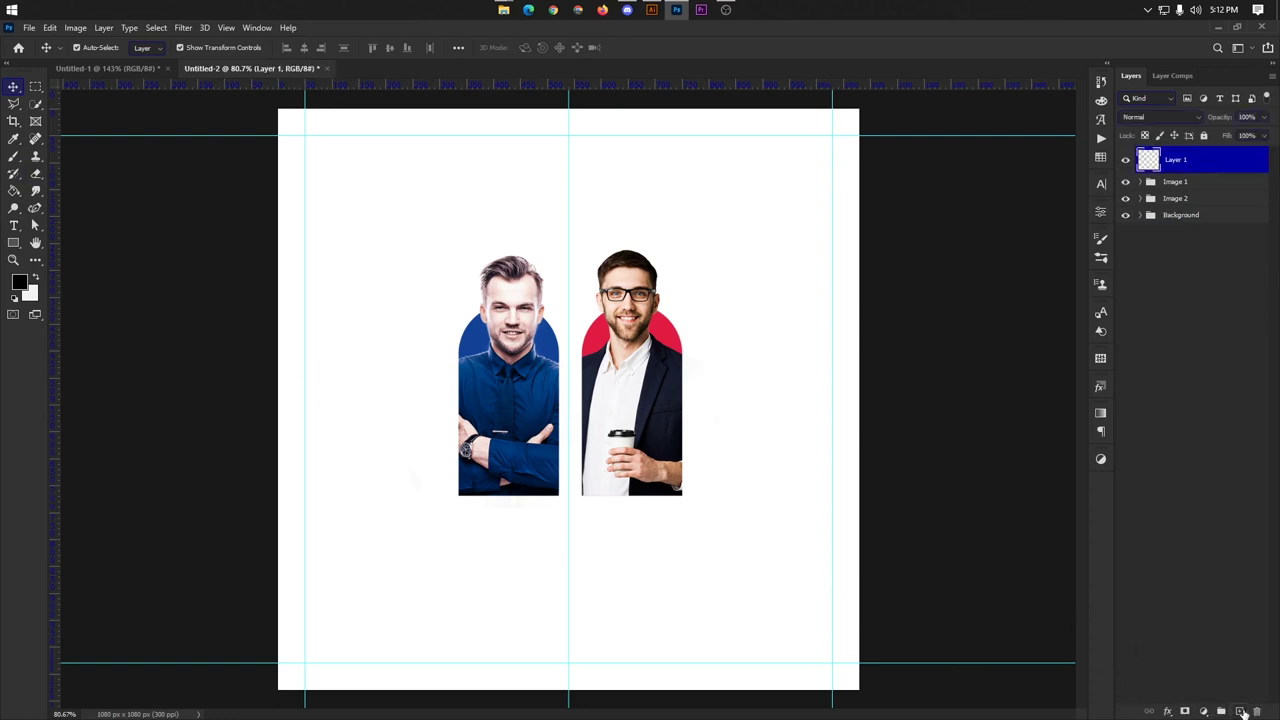
left_click(14, 157)
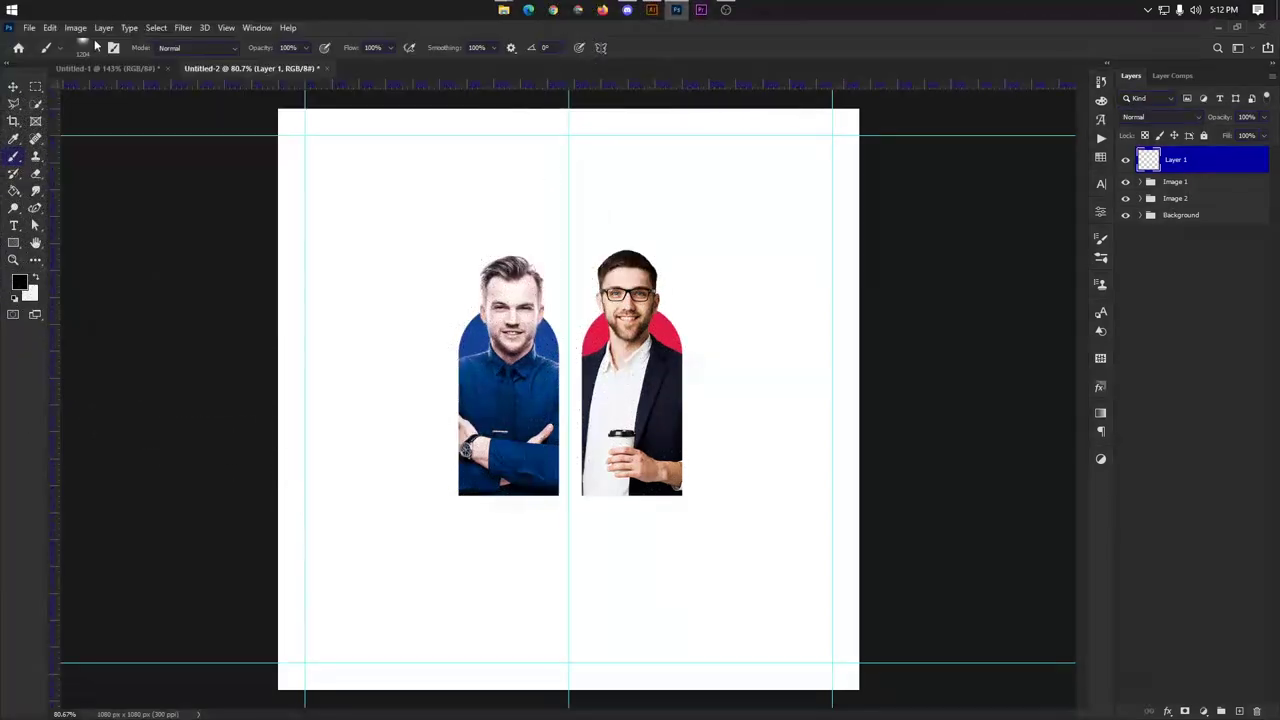
left_click(95, 48)
scroll(105, 434, "down", 1)
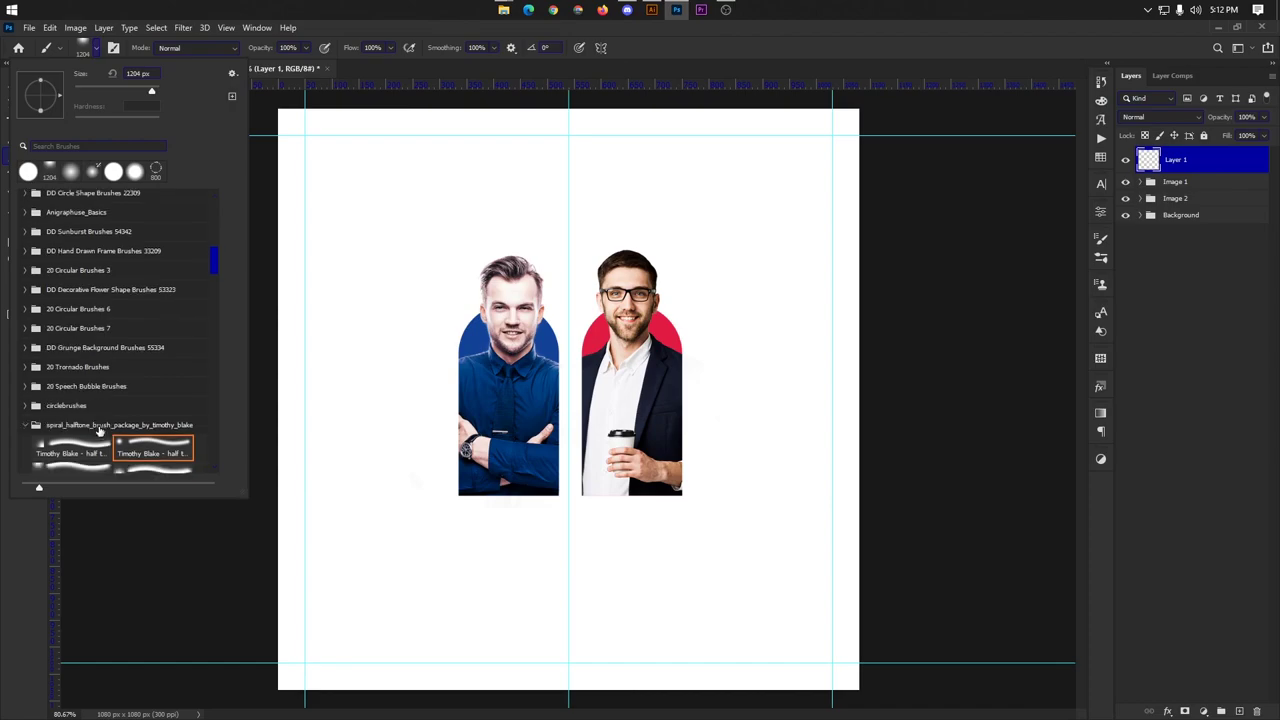
scroll(96, 440, "down", 1)
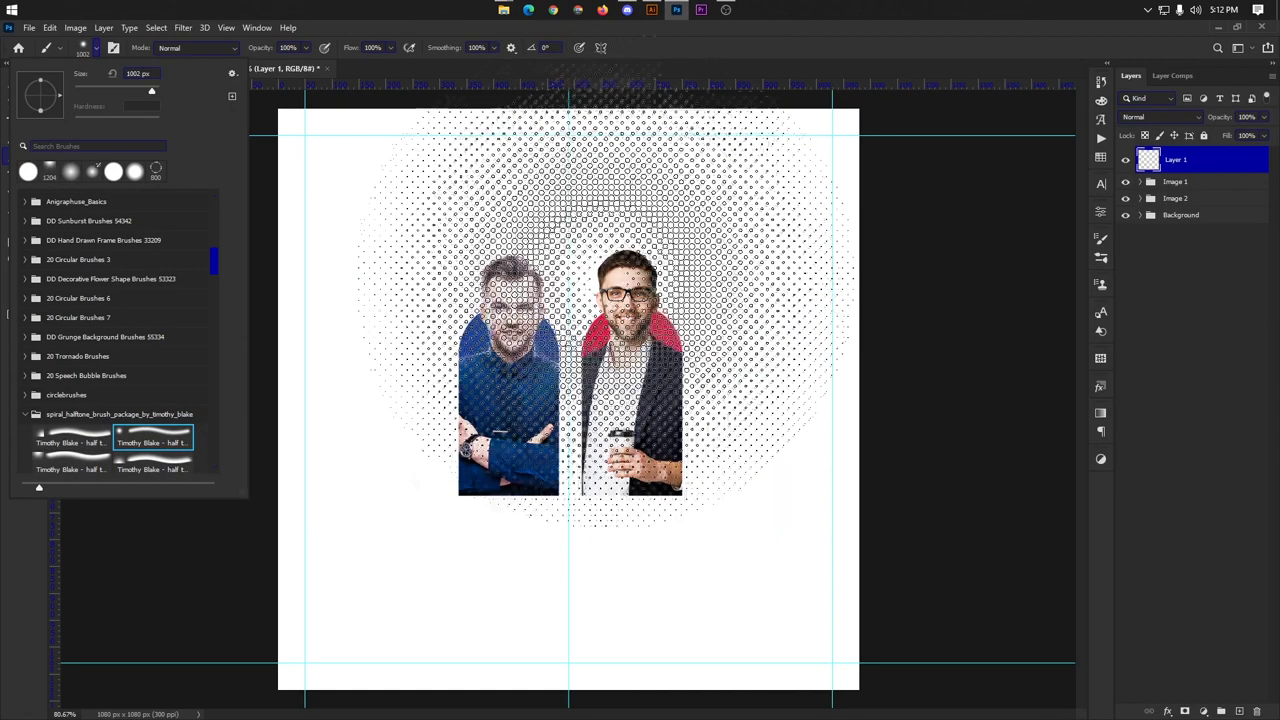
scroll(100, 430, "down", 1)
left_click(61, 430)
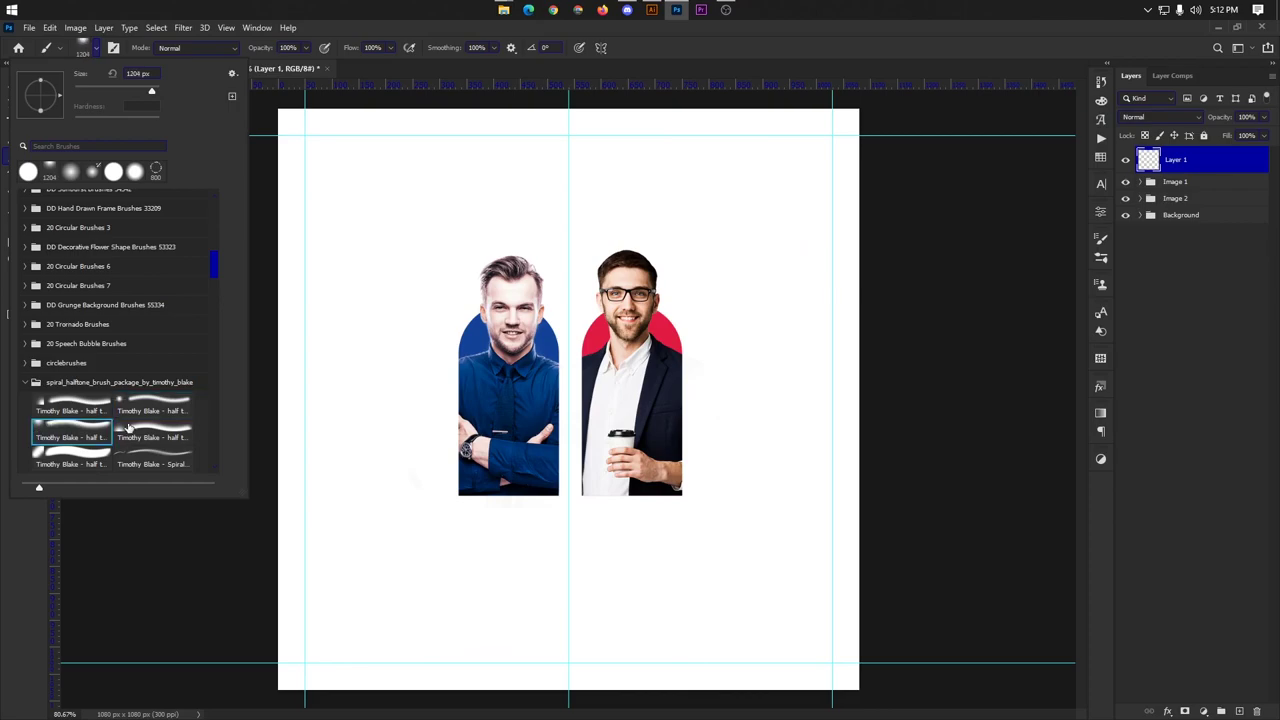
left_click(1177, 170)
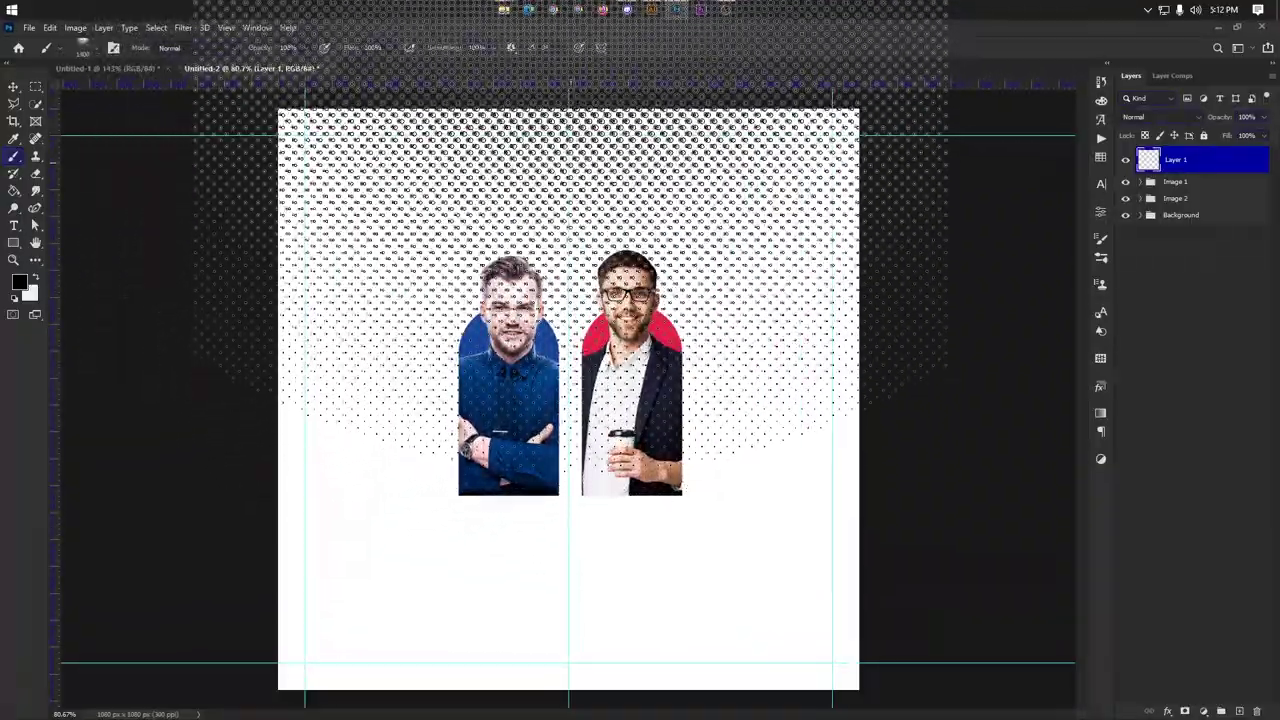
Move the new layer beneath Image 2 and stamp halftone dots across the top
left_click_drag(1175, 192, 1176, 208)
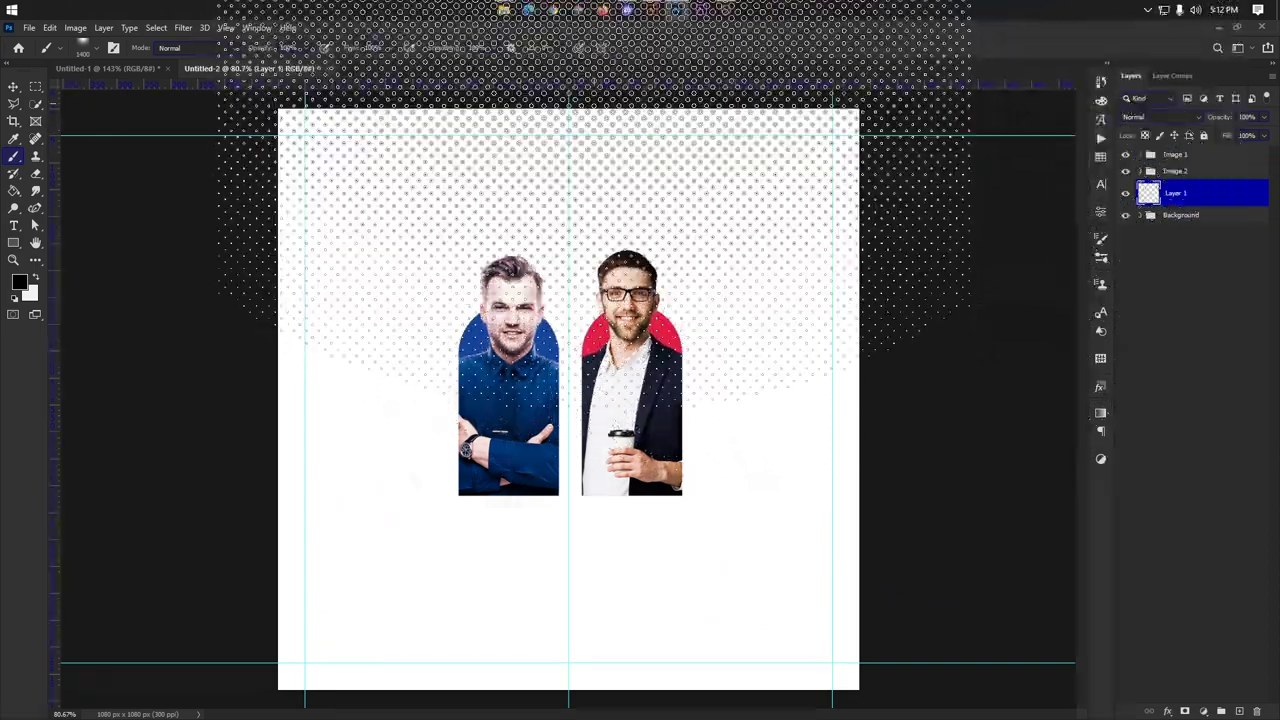
left_click(596, 20)
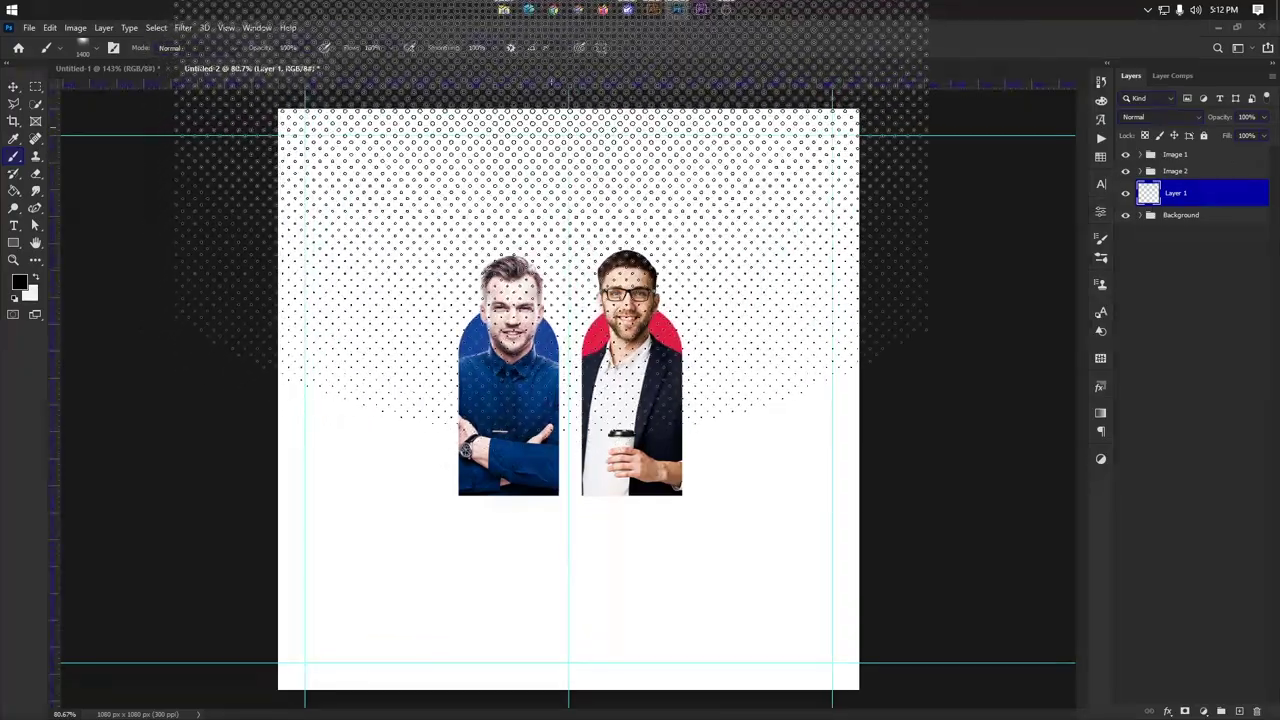
left_click(568, 100)
left_click(13, 87)
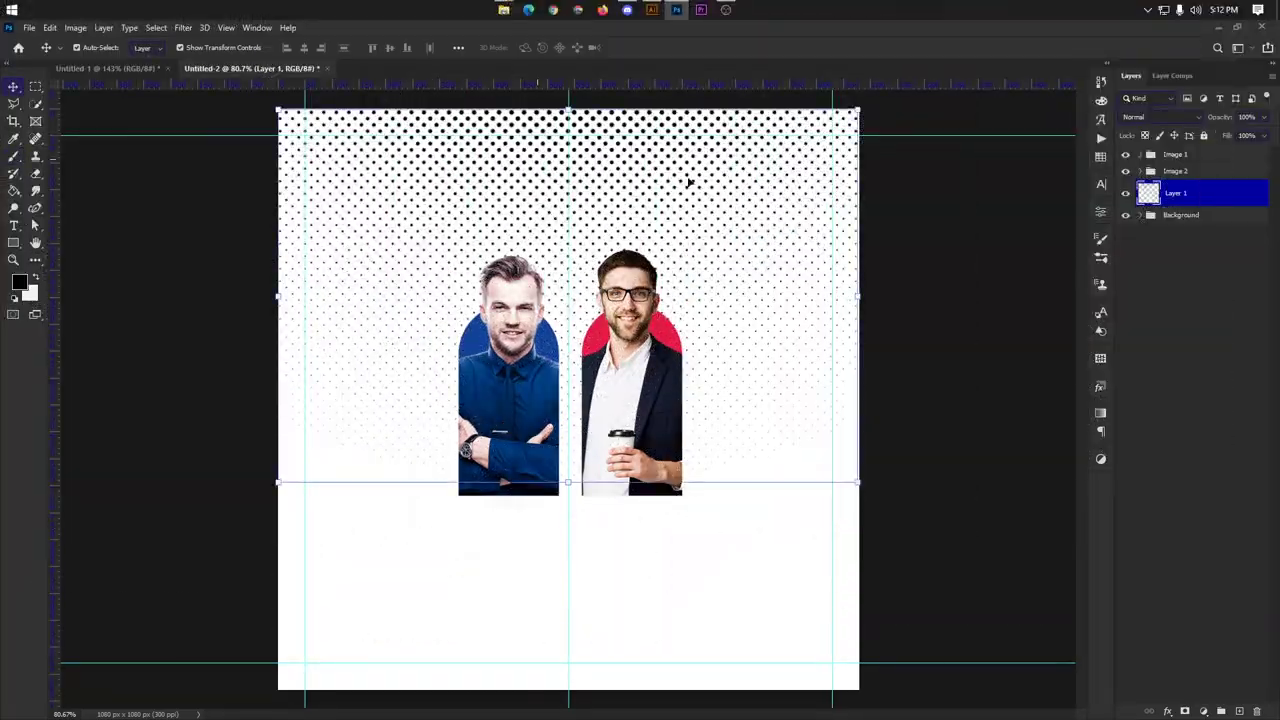
Lower Layer 1's opacity to 10%
left_click(1246, 117)
type("50")
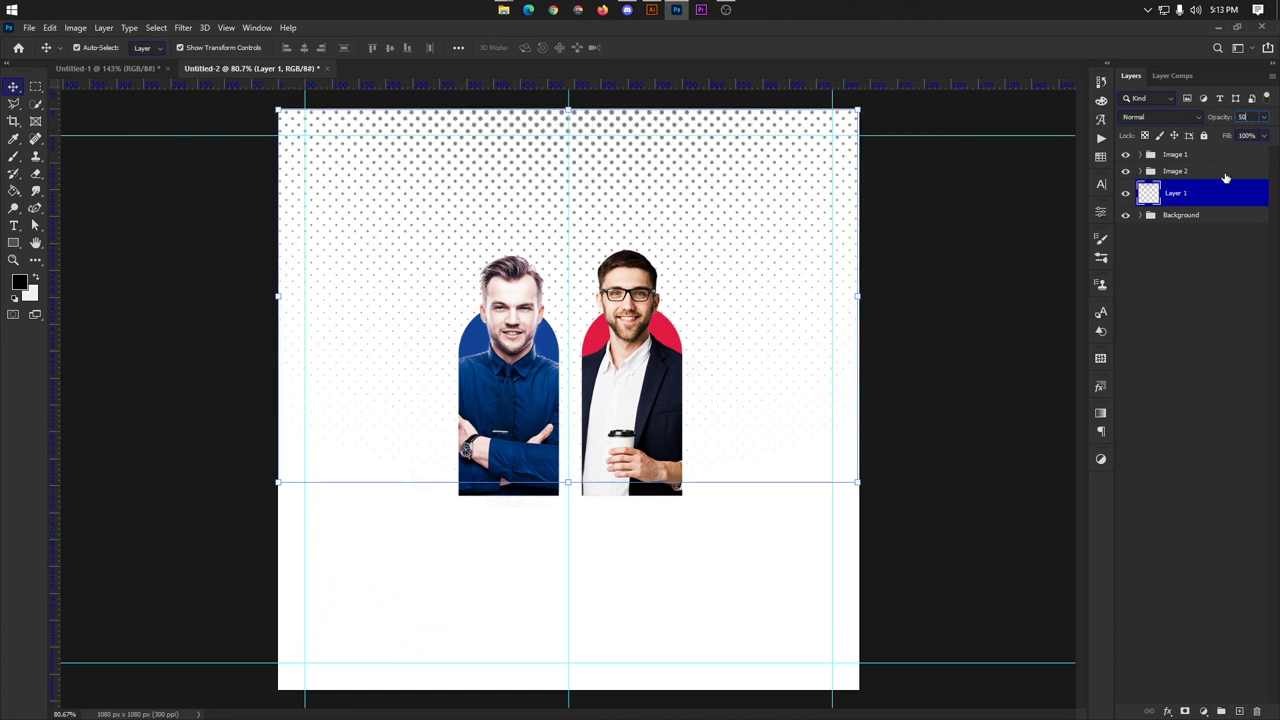
type("2")
type("0")
key("Return")
left_click(1016, 222)
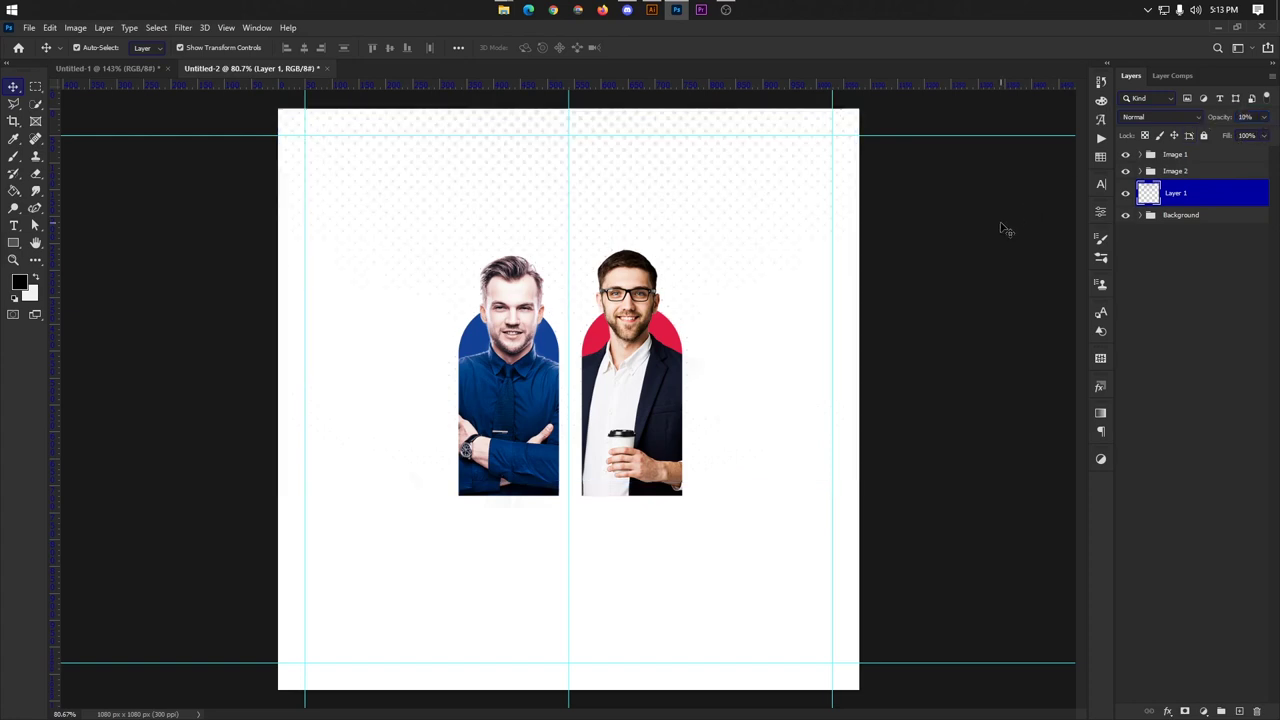
Enlarge the halftone dot layer slightly and nudge it a few pixels up
left_click(1198, 200)
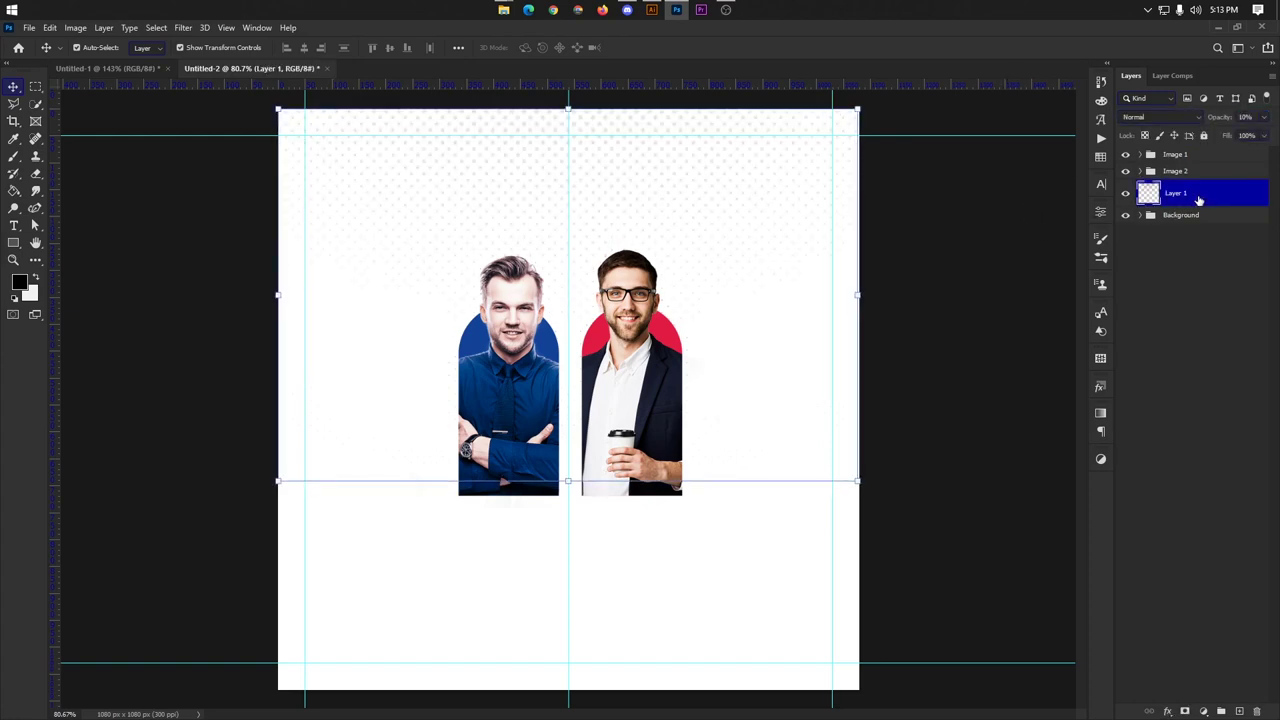
key("Up")
key("Up")
key("Up")
key("Up")
key("Up")
key("Up")
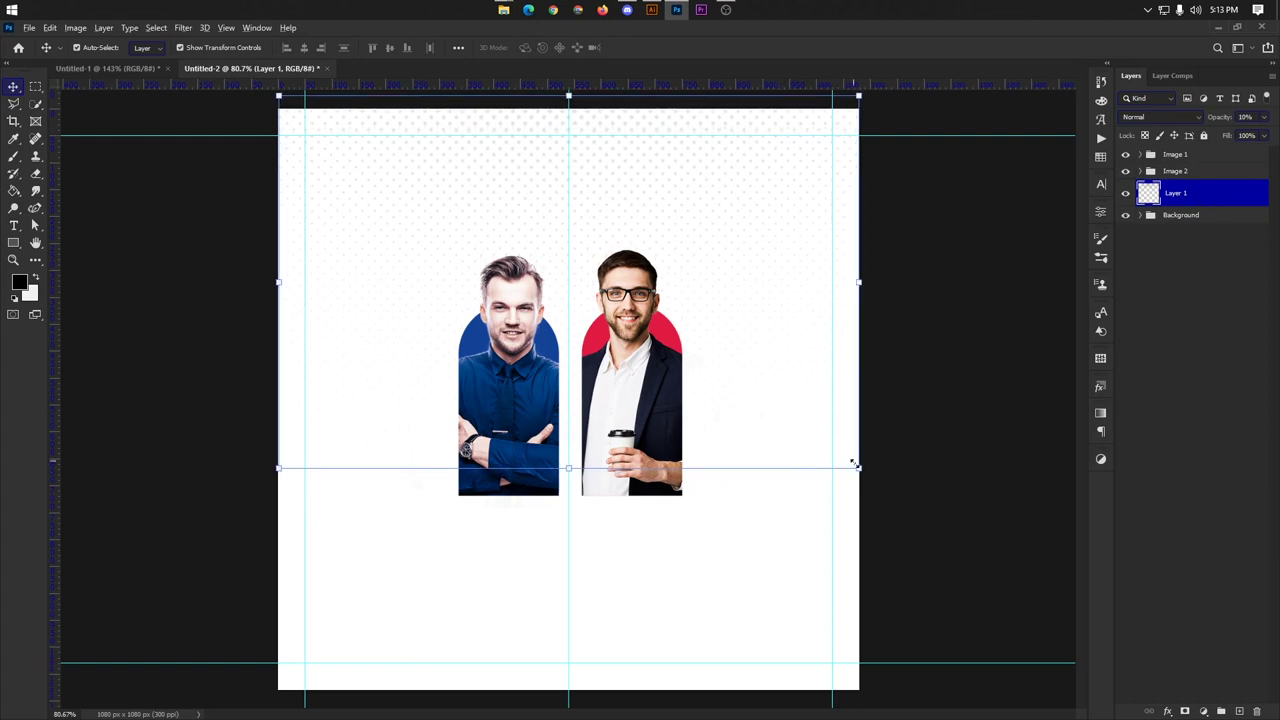
left_click_drag(853, 463, 872, 455)
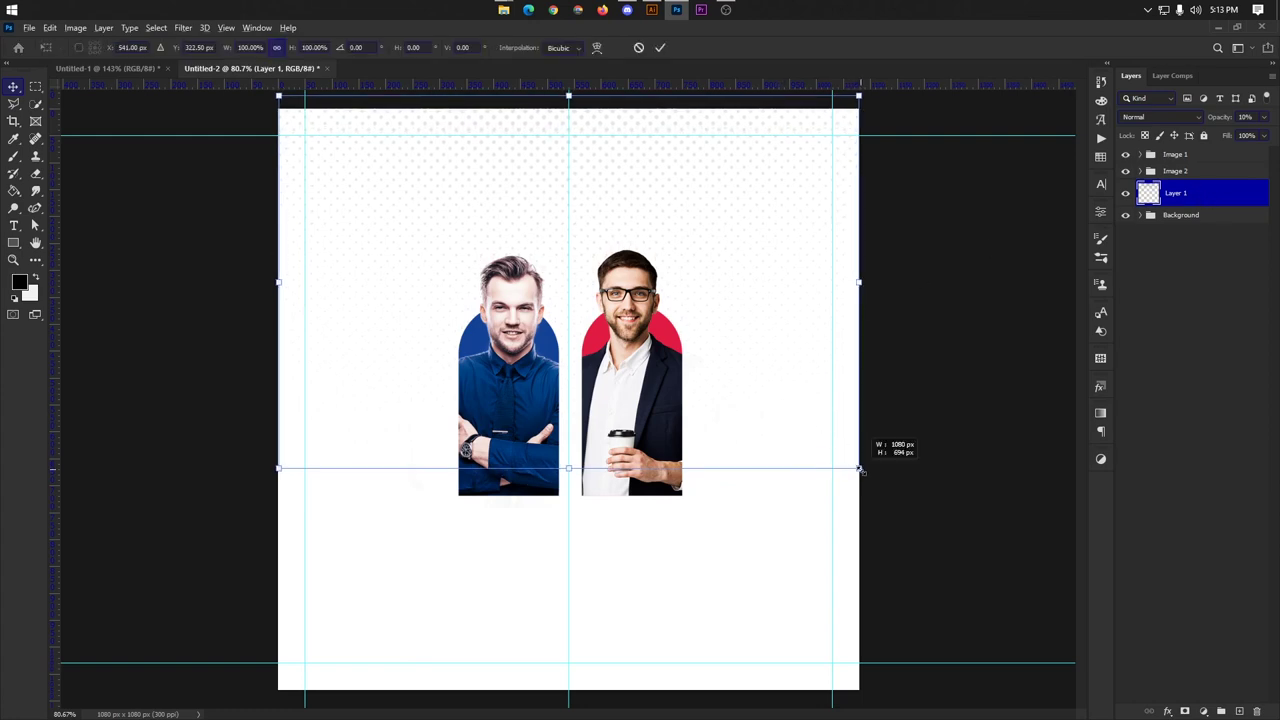
left_click(660, 47)
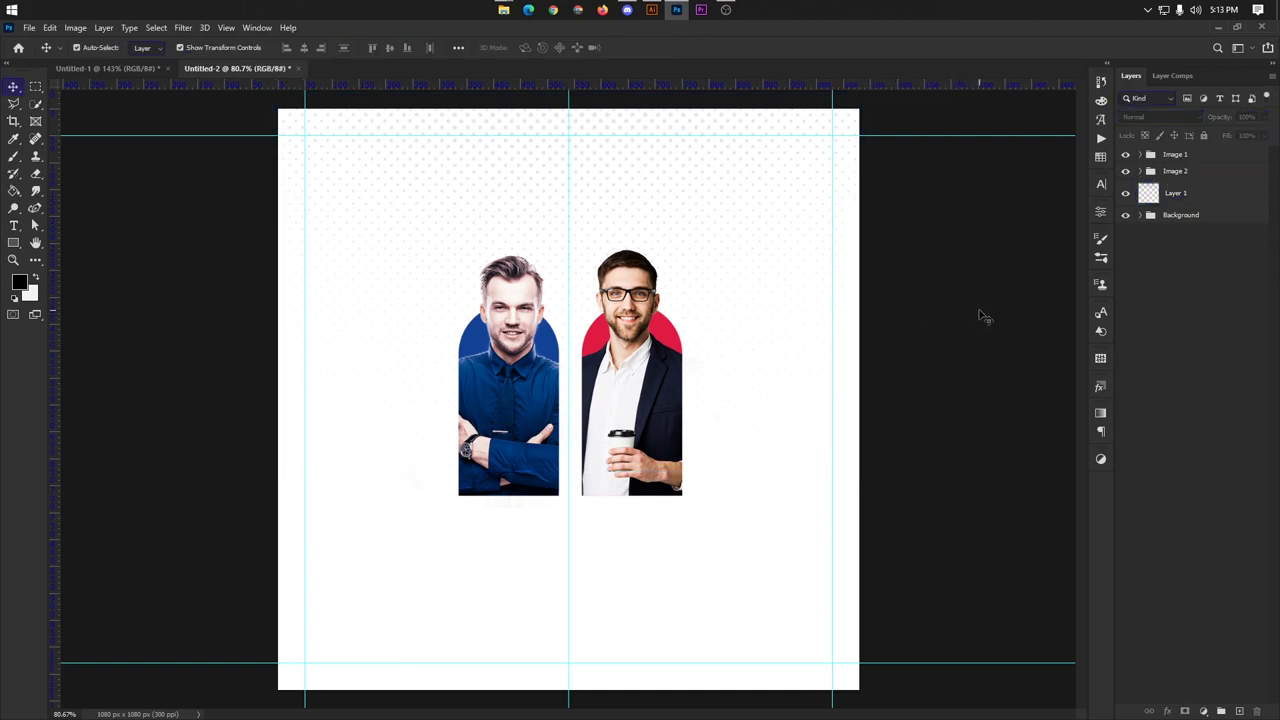
left_click(1190, 193)
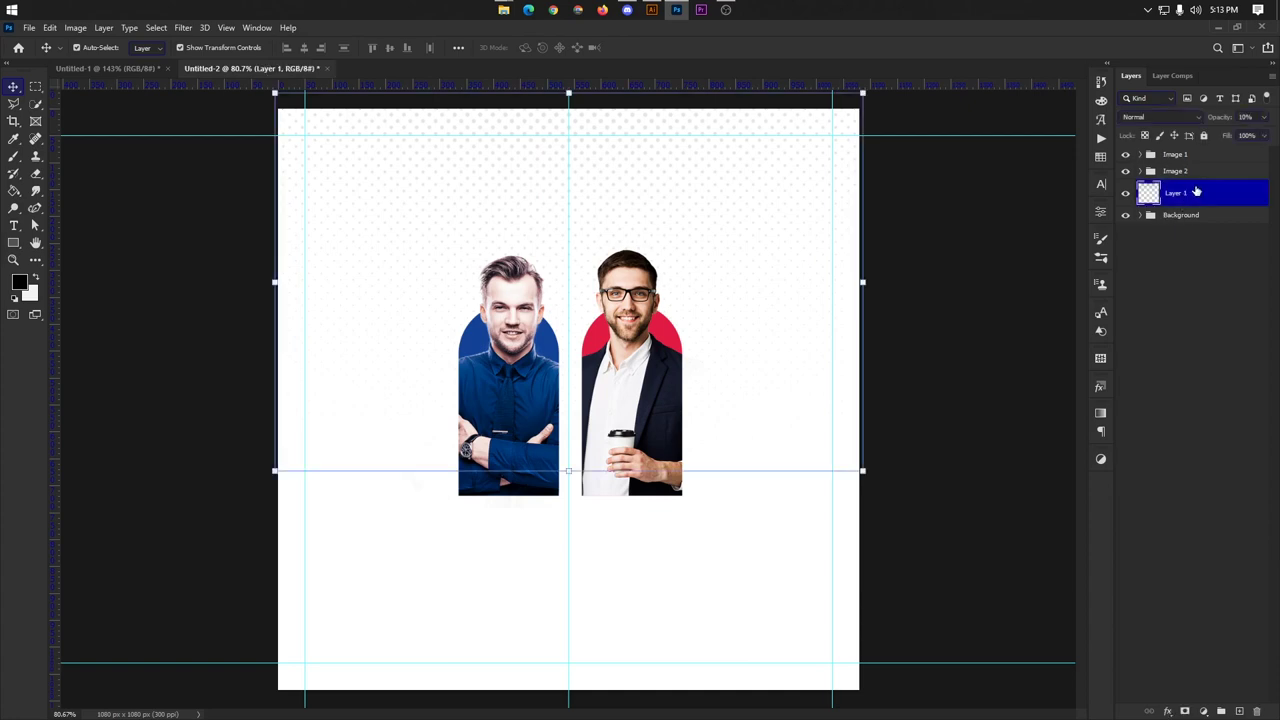
key("Up")
key("Up")
key("Up")
key("Up")
key("Up")
key("Up")
key("Up")
key("Up")
key("Up")
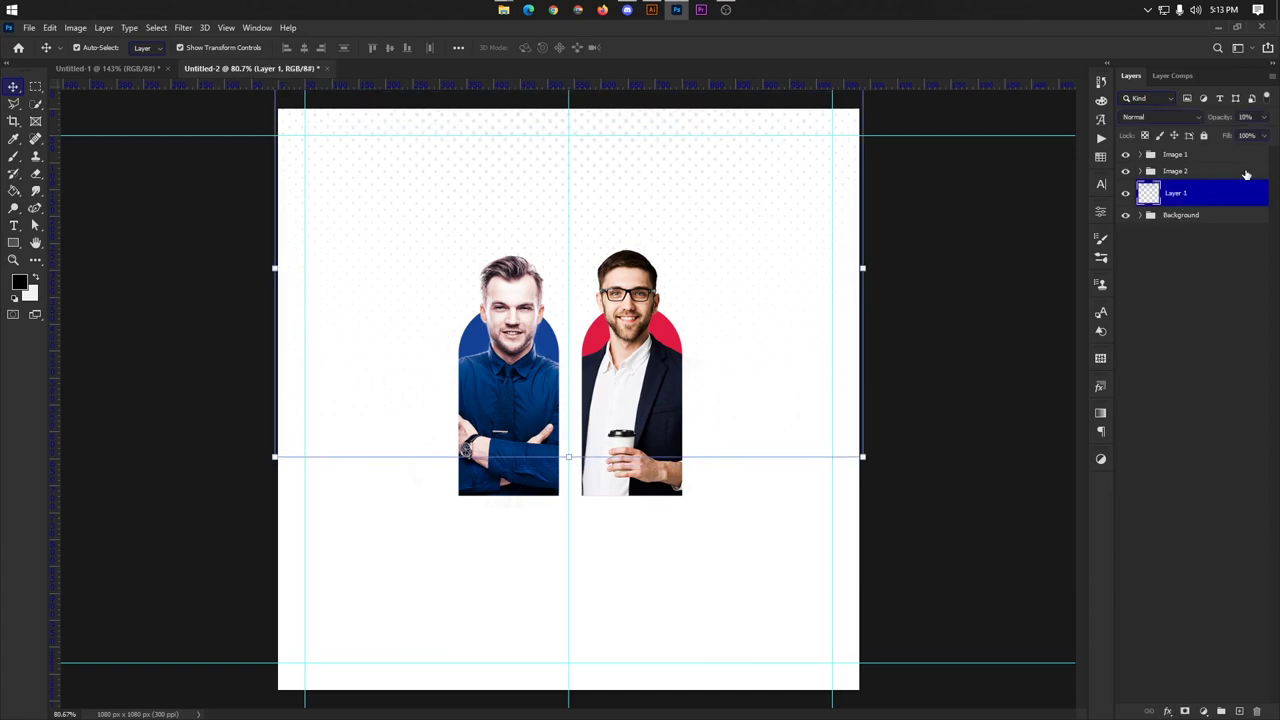
key("Up")
key("Up")
key("Up")
left_click(993, 312)
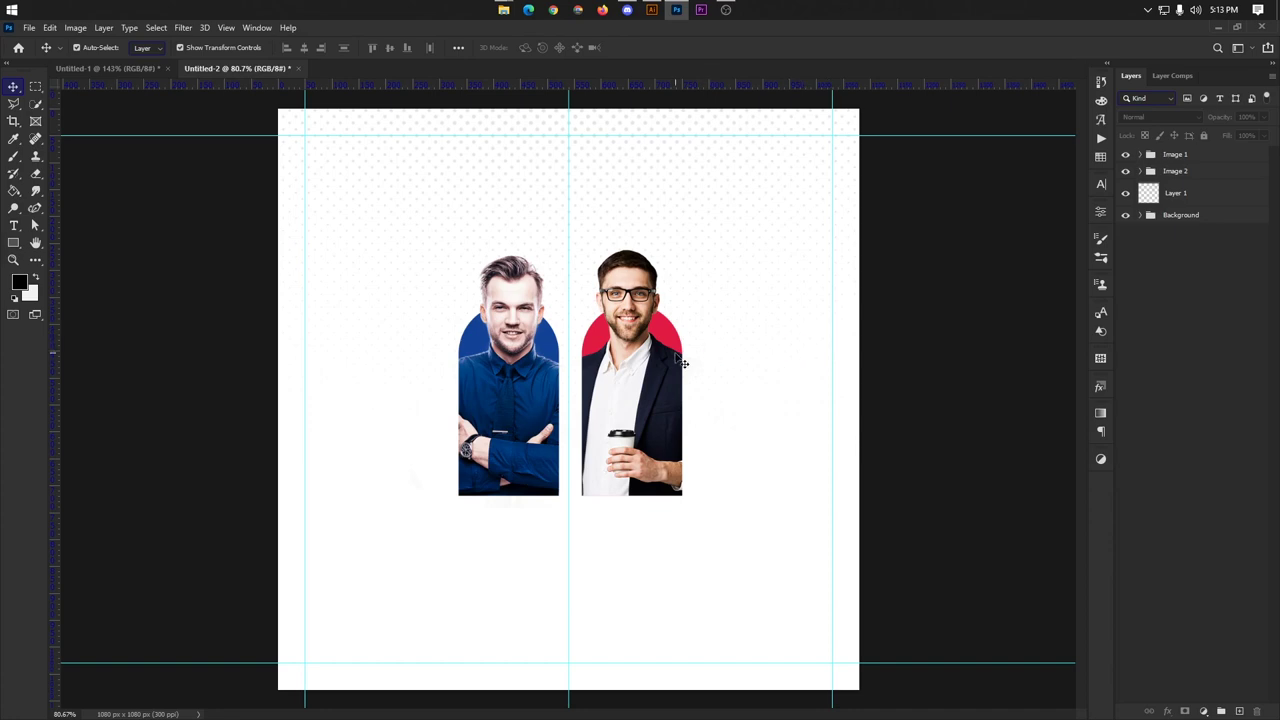
scroll(605, 395, "down", 2)
scroll(552, 522, "up", 1)
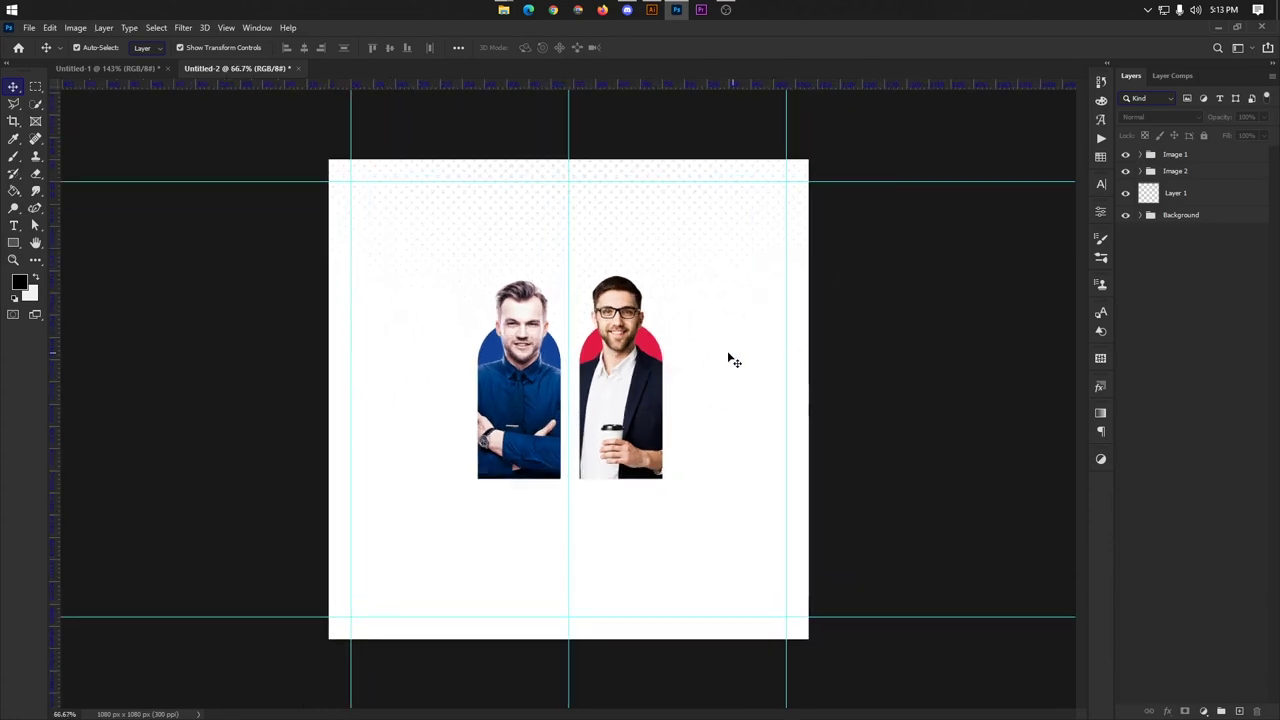
Duplicate the halftone dot layer, flip the copy horizontally and vertically, and move it to the poster bottom
left_click(1205, 195)
key("ctrl+j")
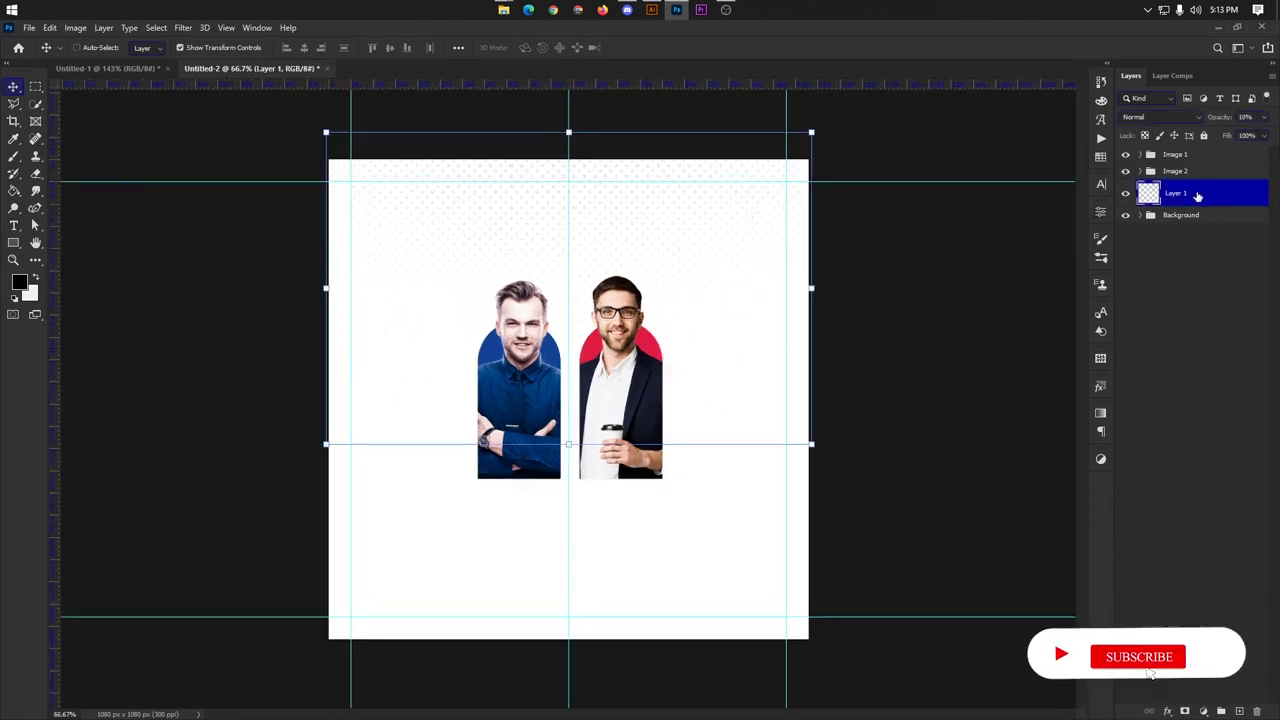
key("ctrl+t")
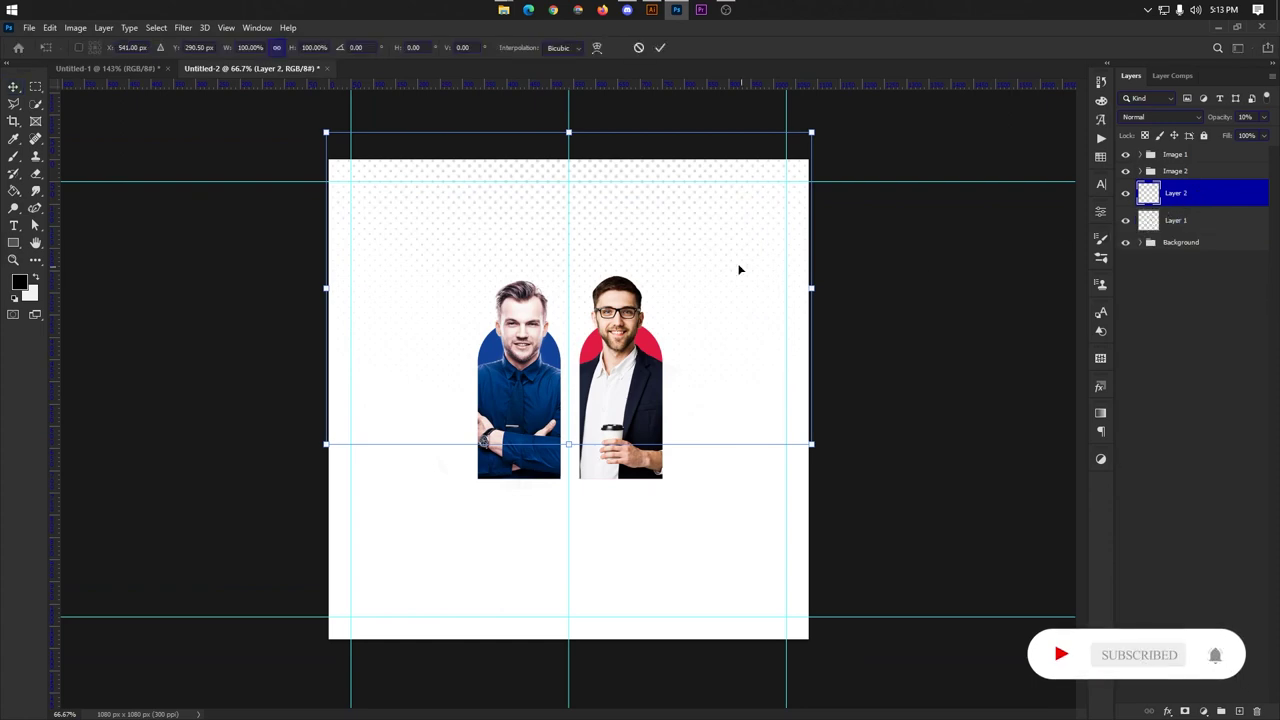
left_click_drag(686, 233, 682, 483)
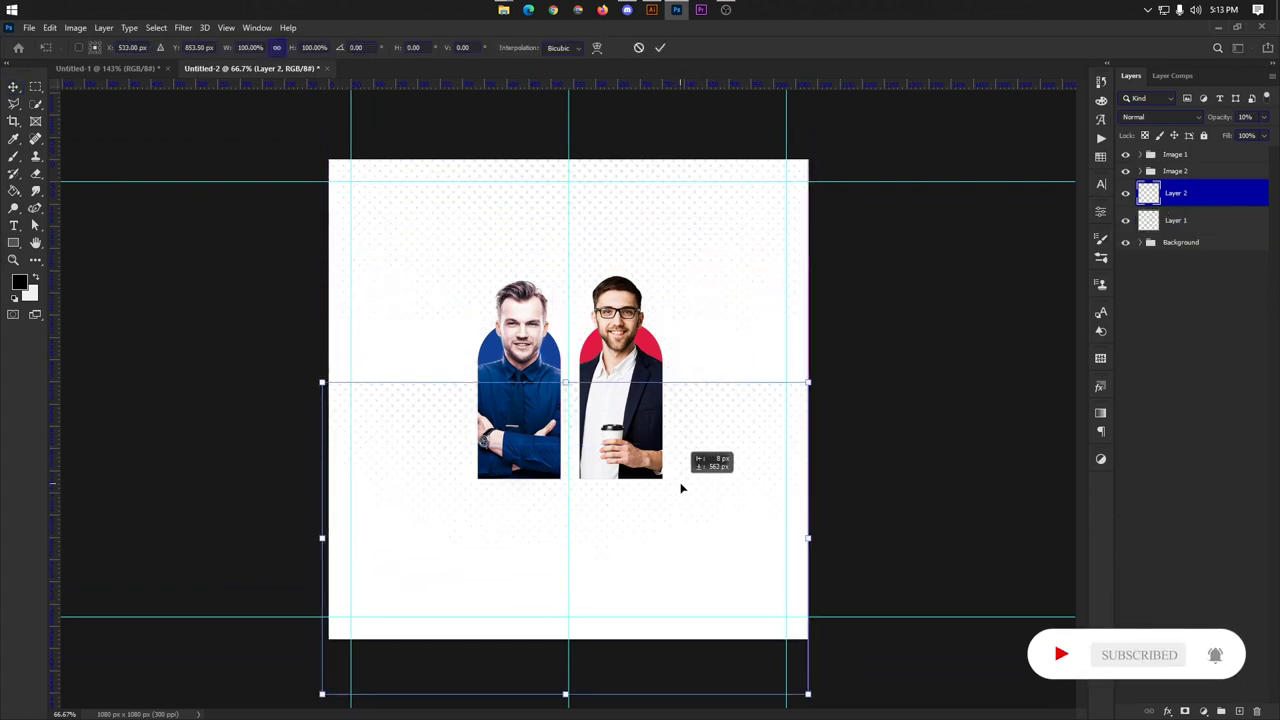
right_click(741, 466)
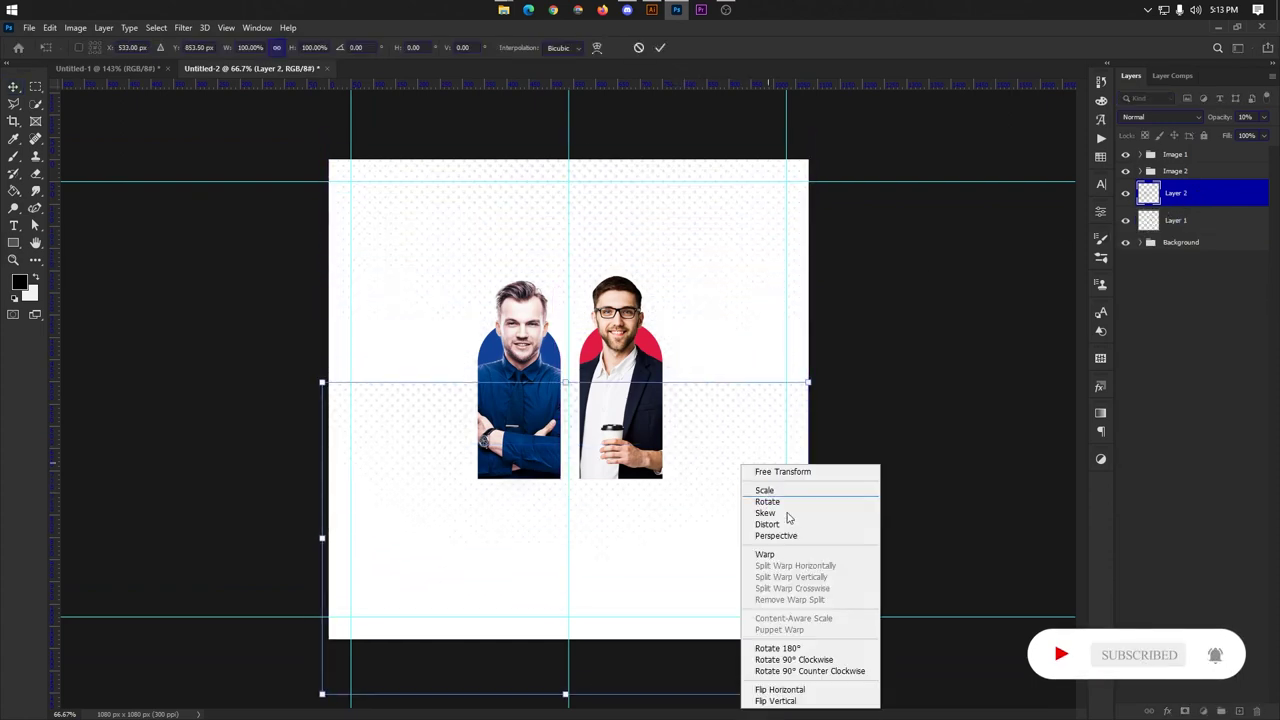
left_click(779, 690)
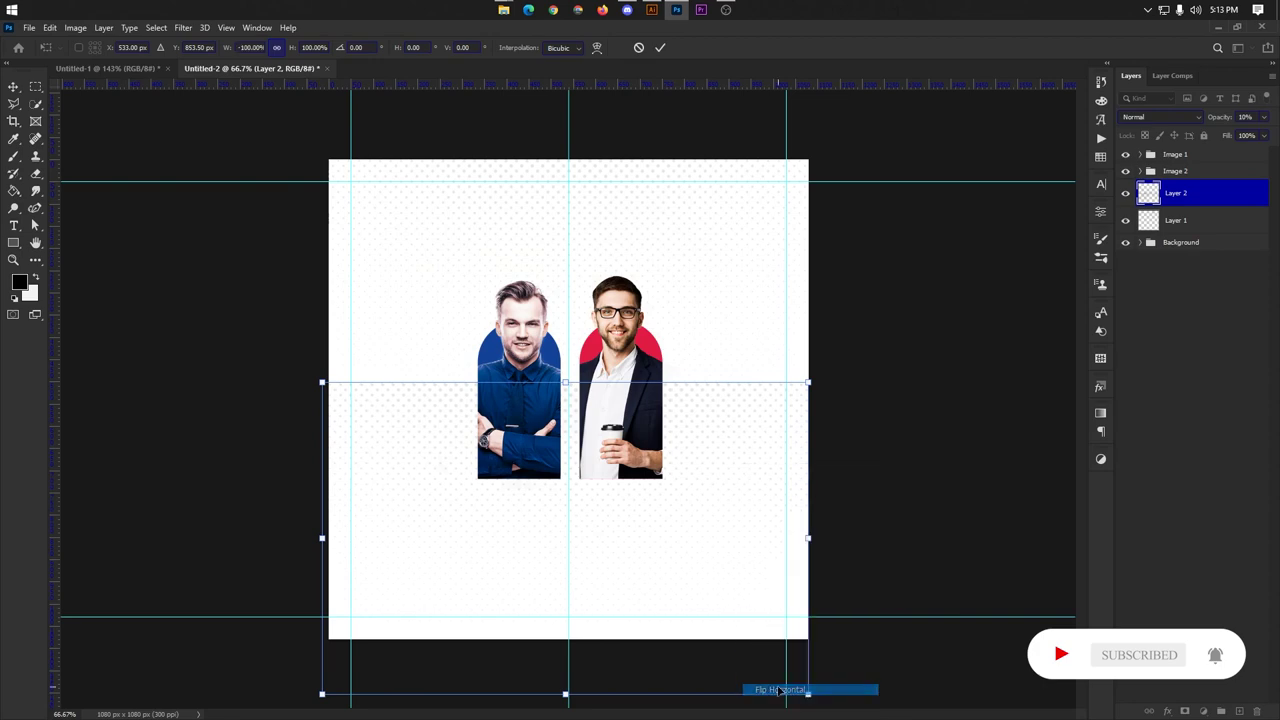
left_click_drag(715, 545, 706, 521)
right_click(705, 519)
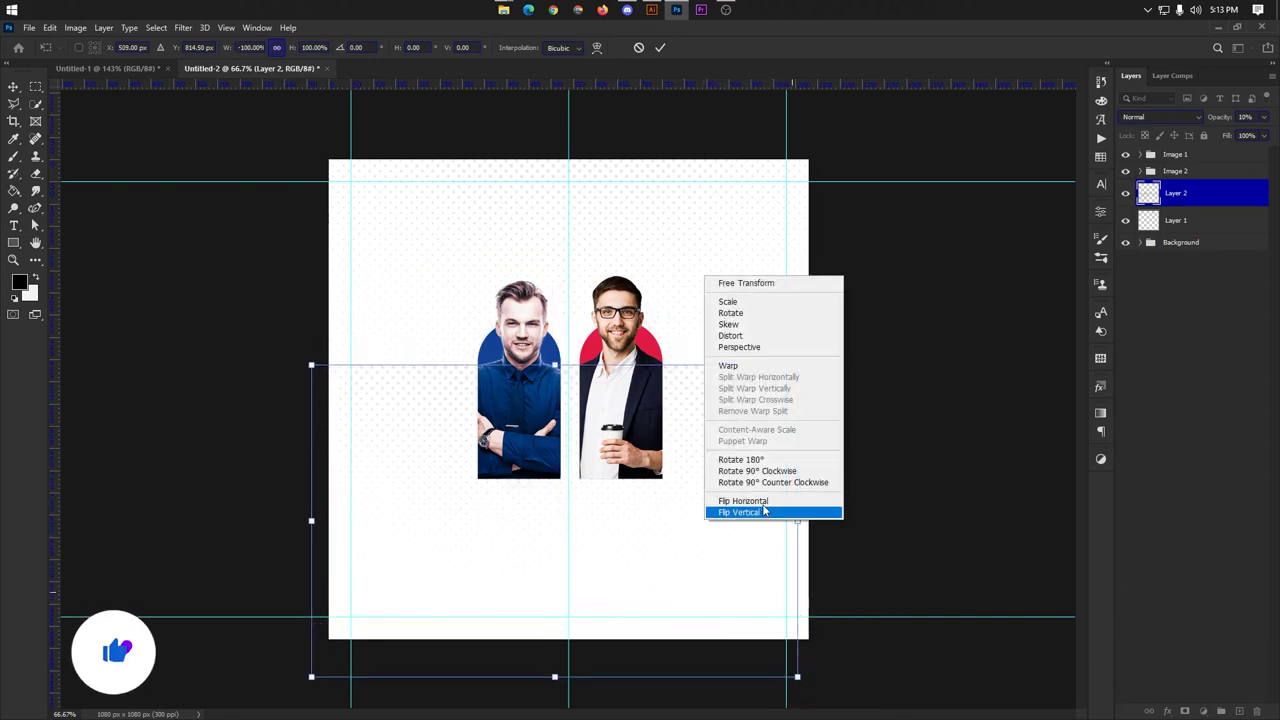
left_click(764, 511)
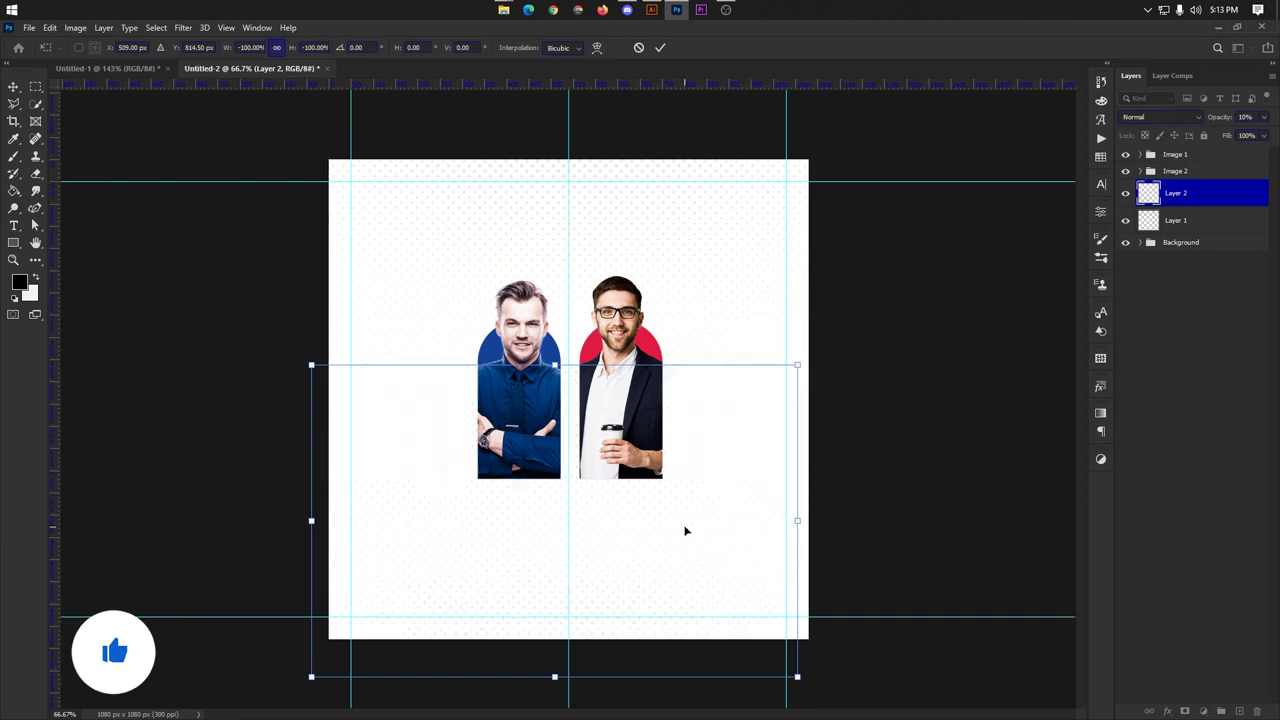
left_click_drag(685, 530, 696, 586)
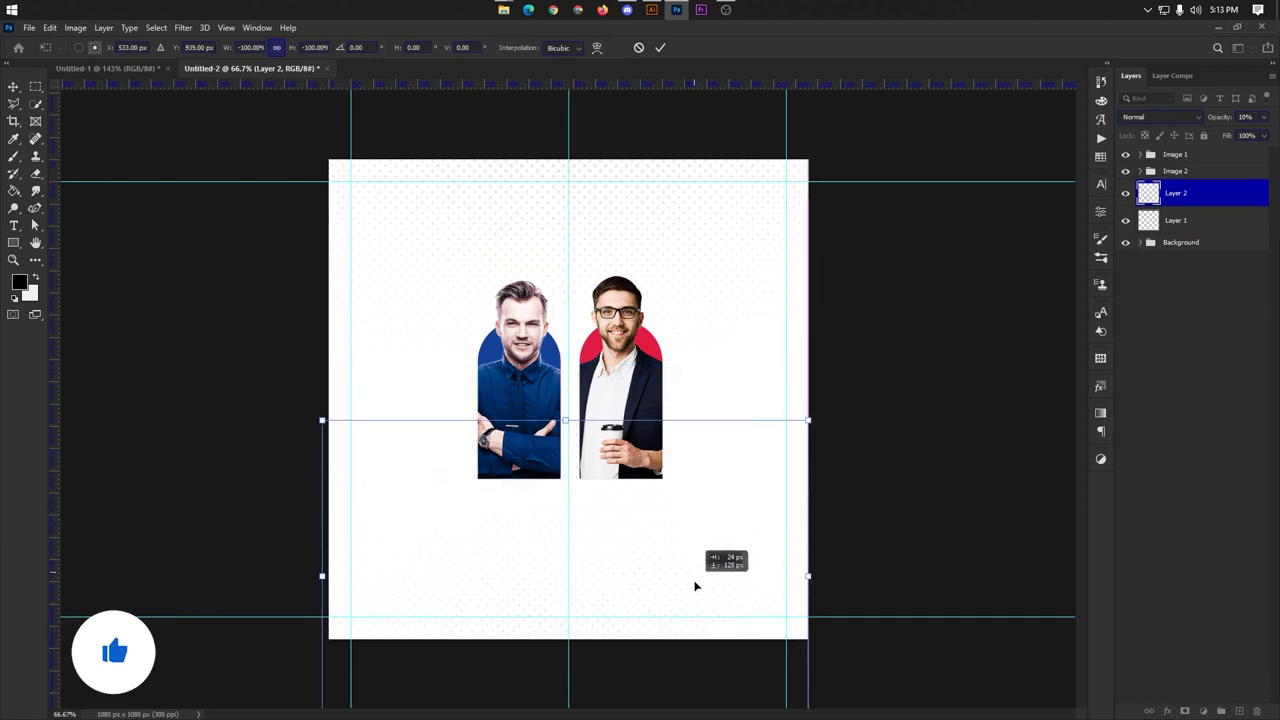
left_click(660, 48)
left_click(898, 438)
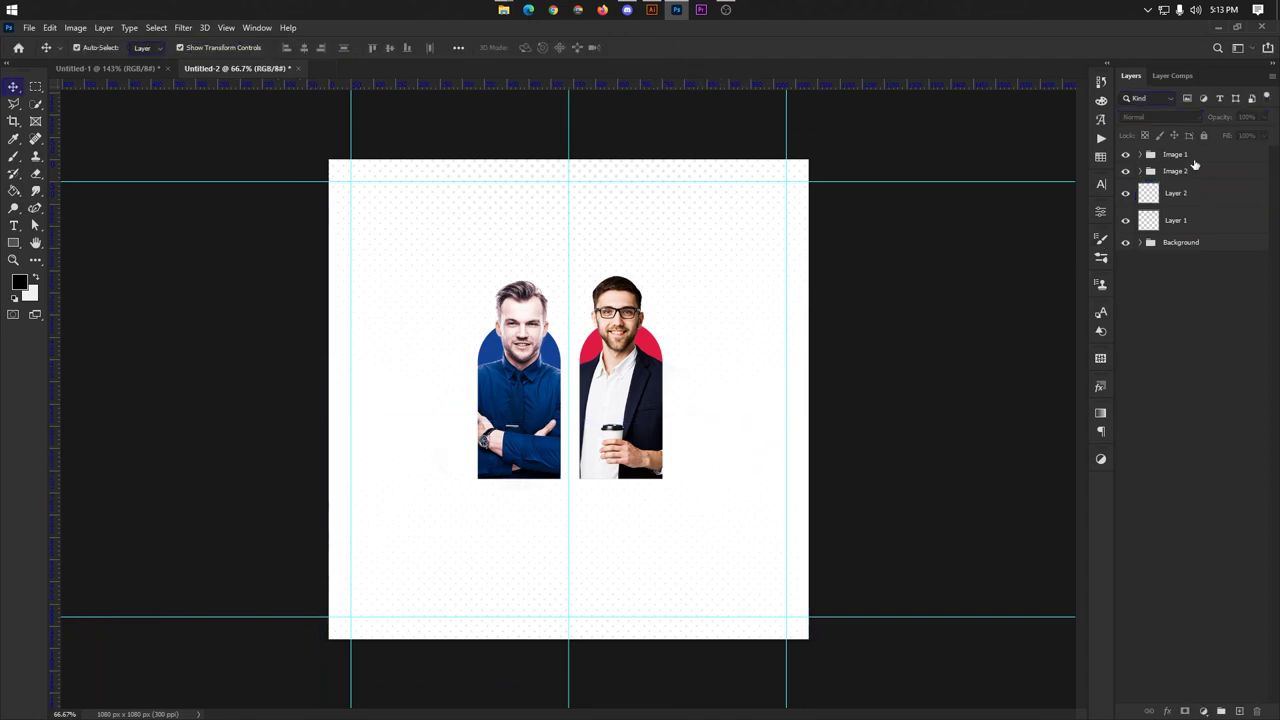
Nudge the left photo one step left and the Image 2 photo two steps right
left_click(1176, 157)
key("Left")
key("Left")
key("Left")
key("Left")
key("Left")
key("Left")
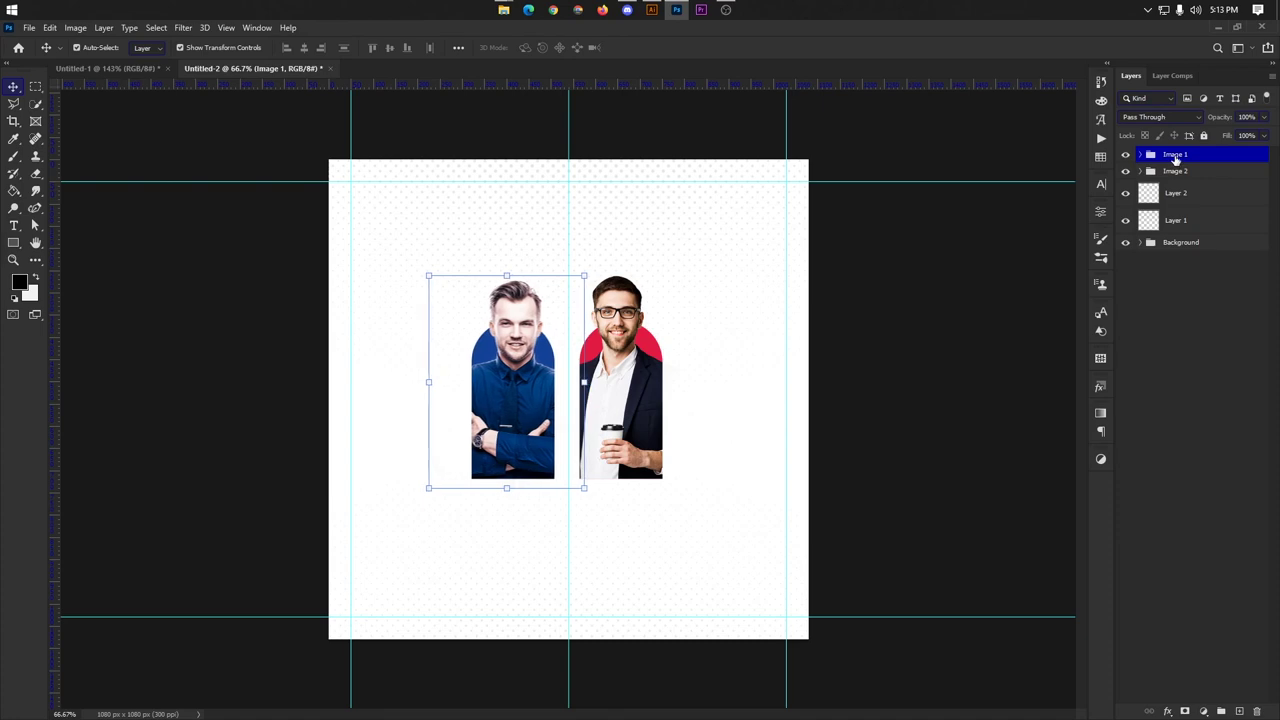
left_click(1183, 172)
key("Right")
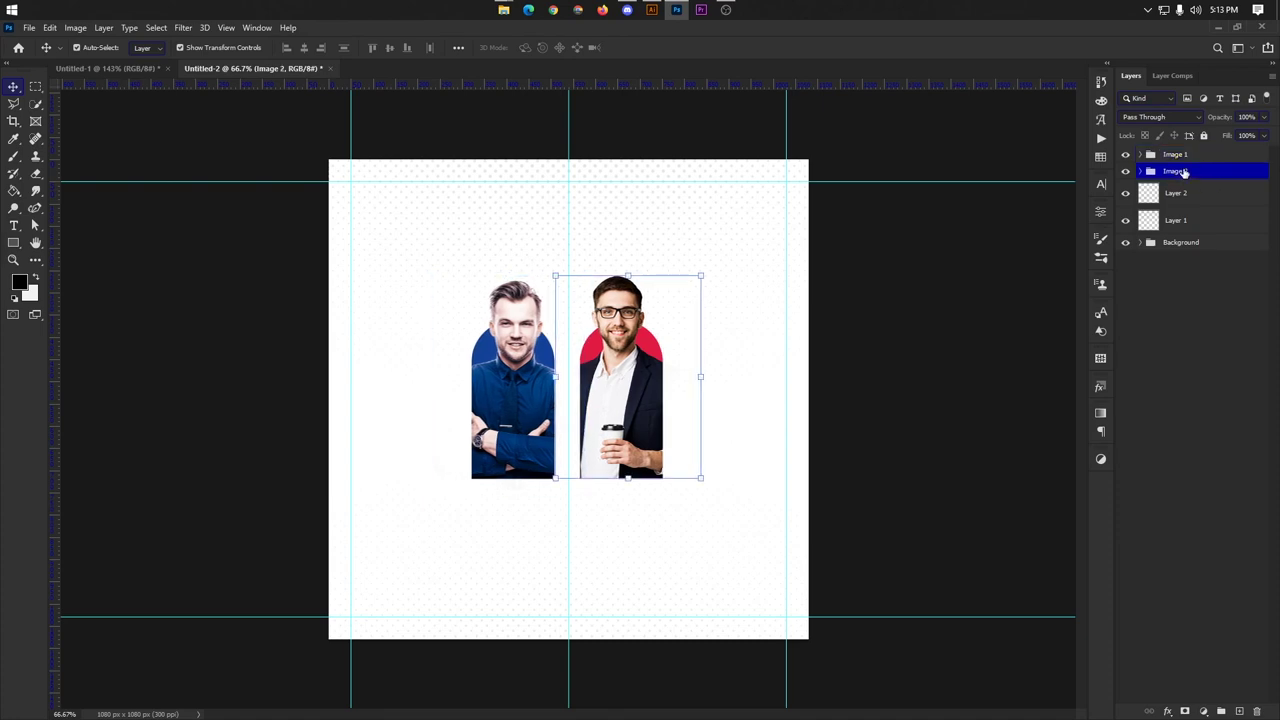
key("Right")
key("Right")
key("Right")
key("Right")
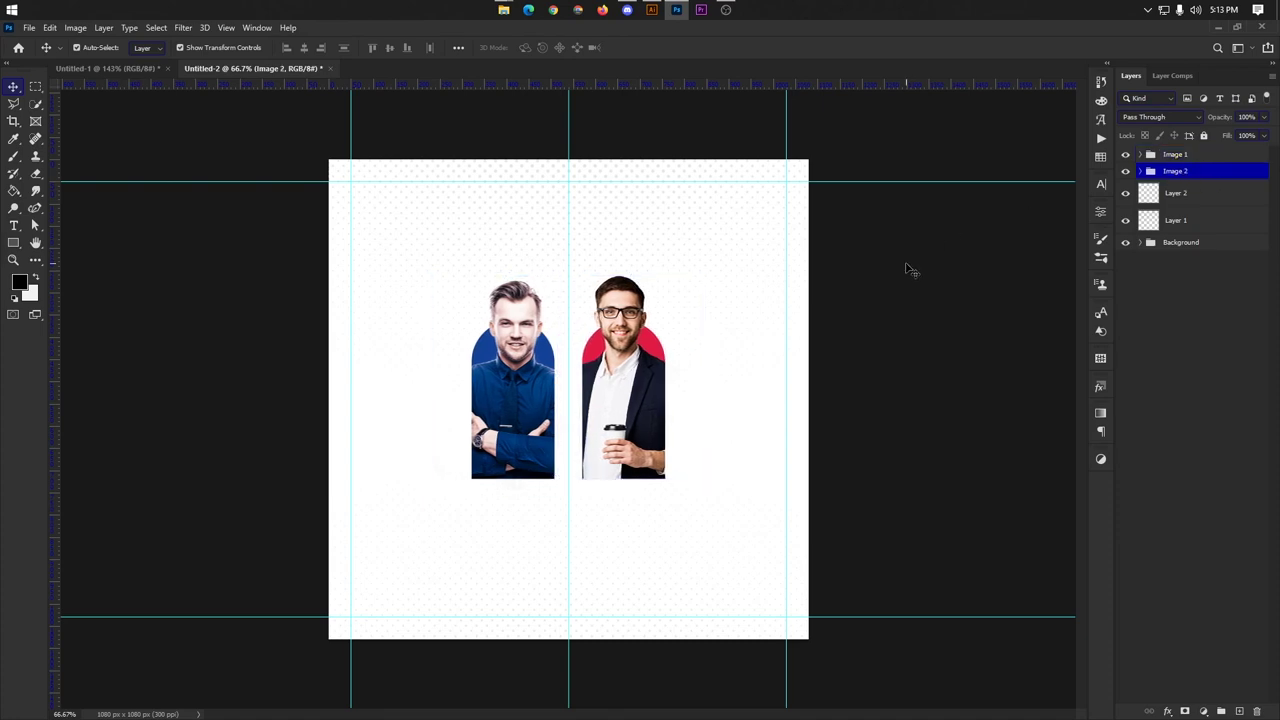
left_click(906, 266)
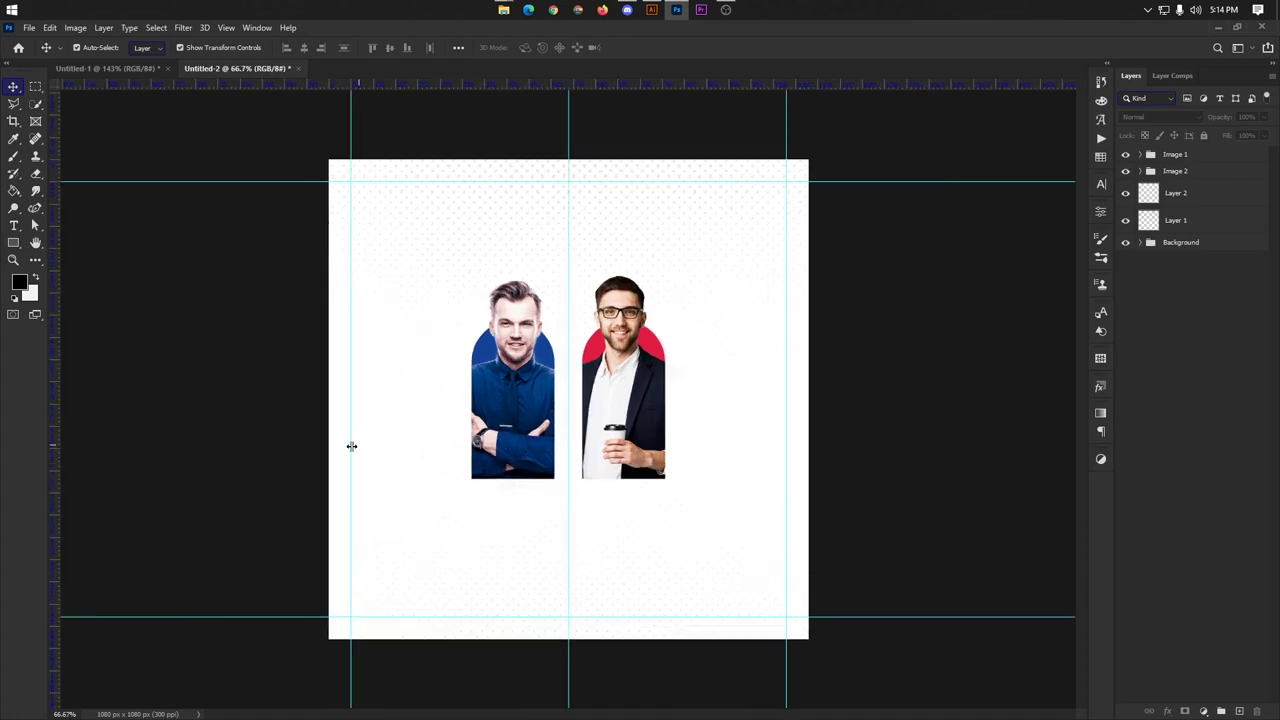
Replace the placeholder with a CONFERENCE text line below the photos and show its character settings
left_click(14, 224)
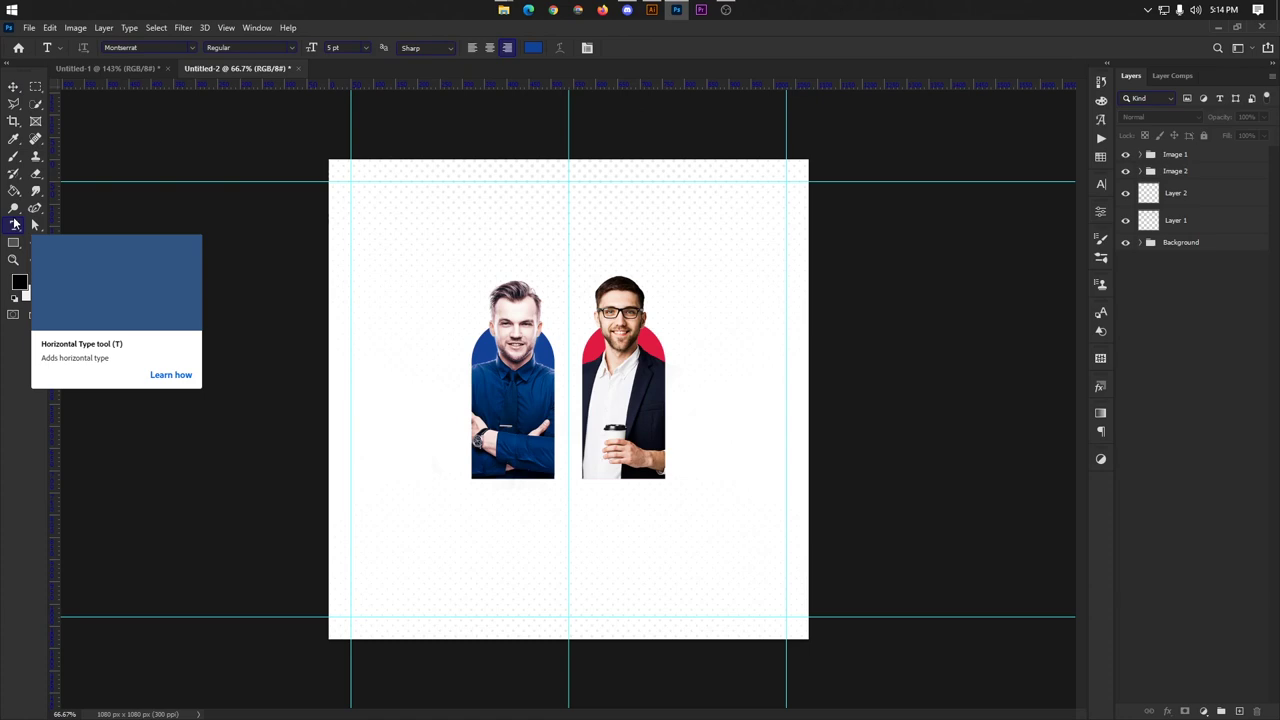
left_click(499, 536)
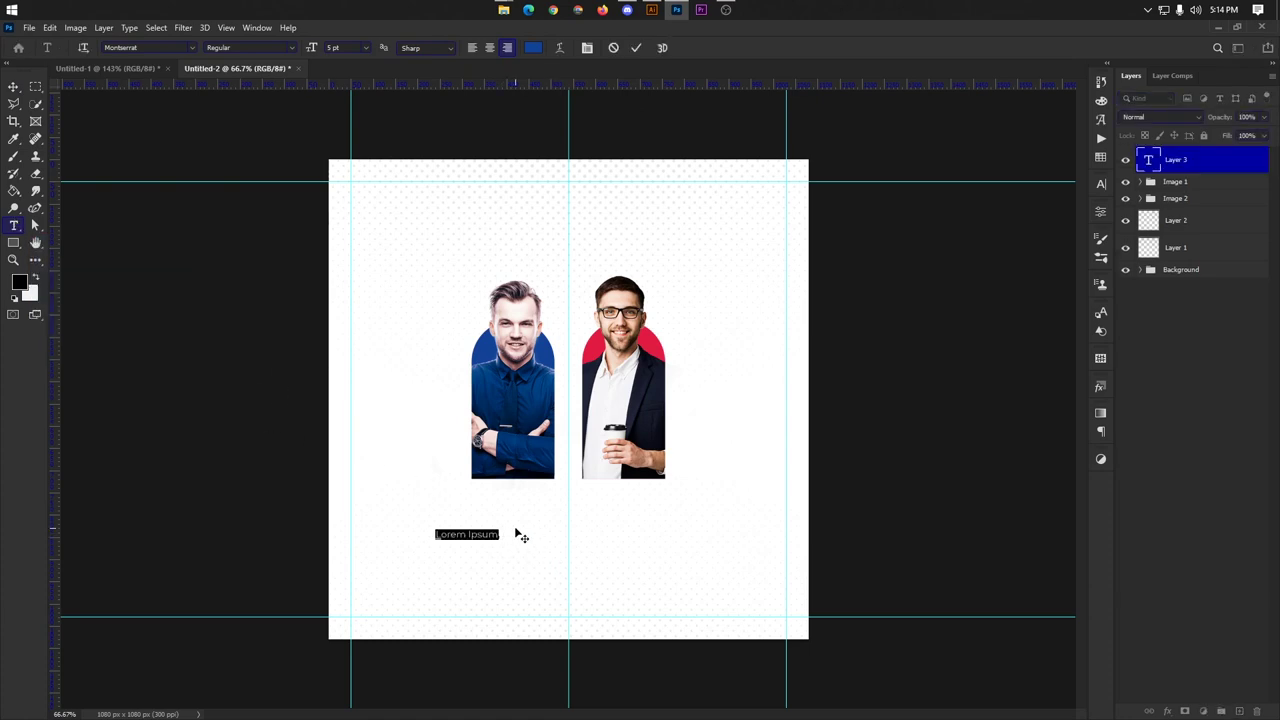
key("BackSpace")
type("RENCE")
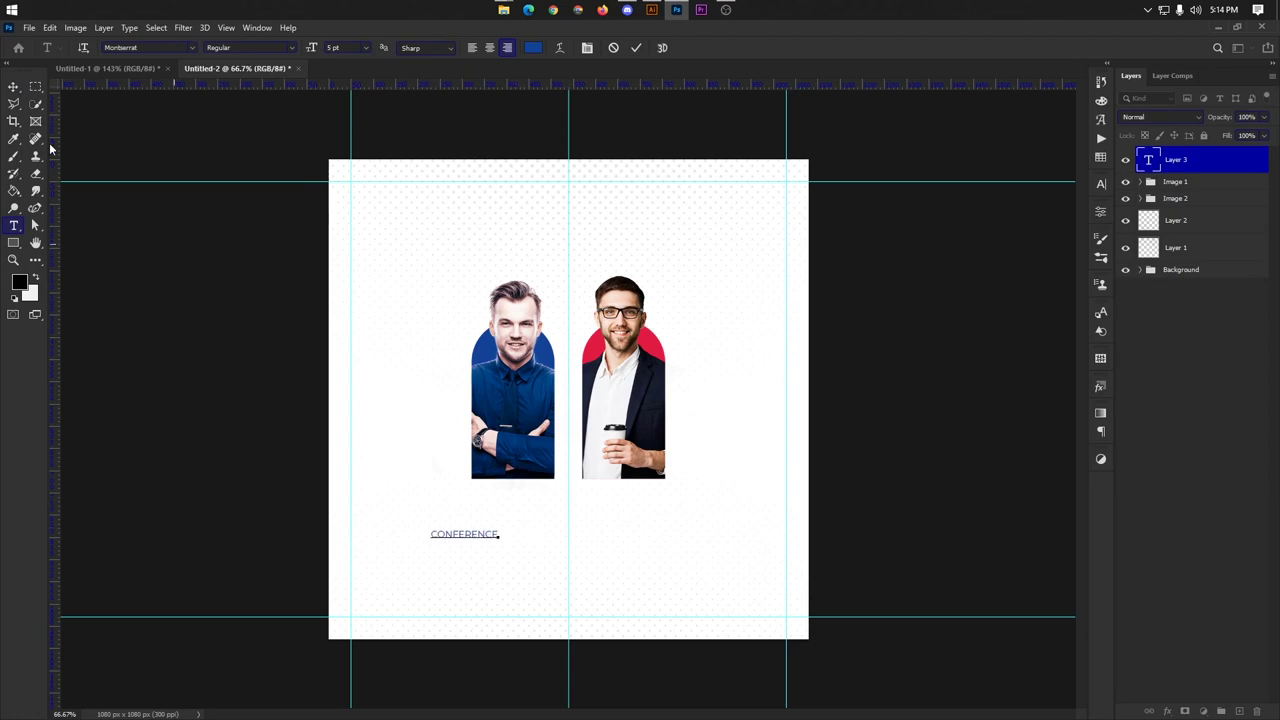
left_click(13, 87)
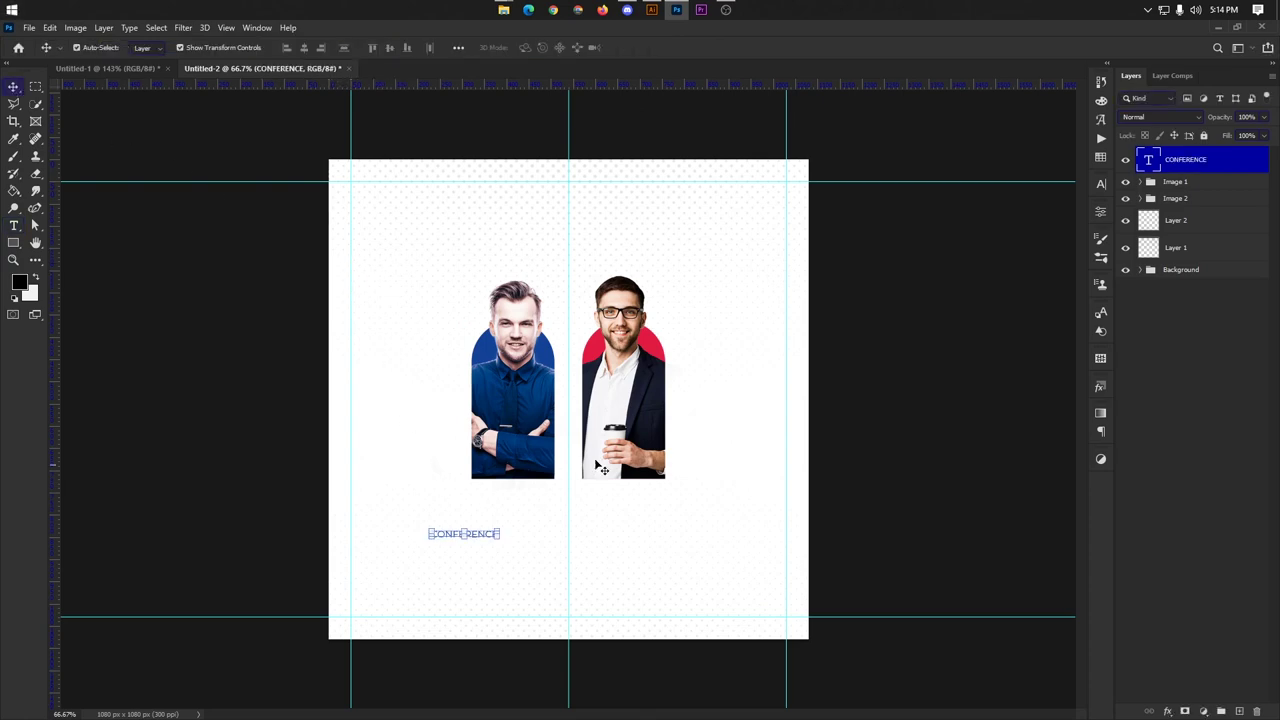
left_click(1104, 186)
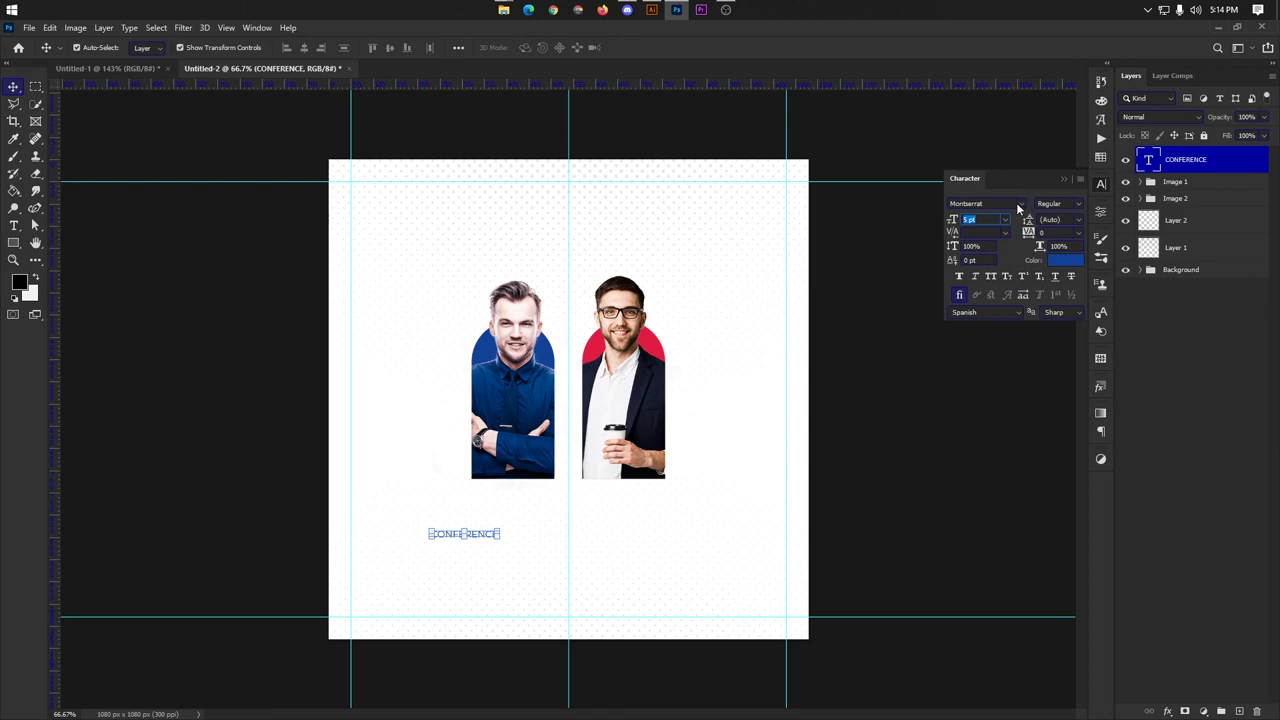
Set CONFERENCE's font to Monument Extended Ultrabold and enlarge its size
left_click(968, 203)
type("Montser")
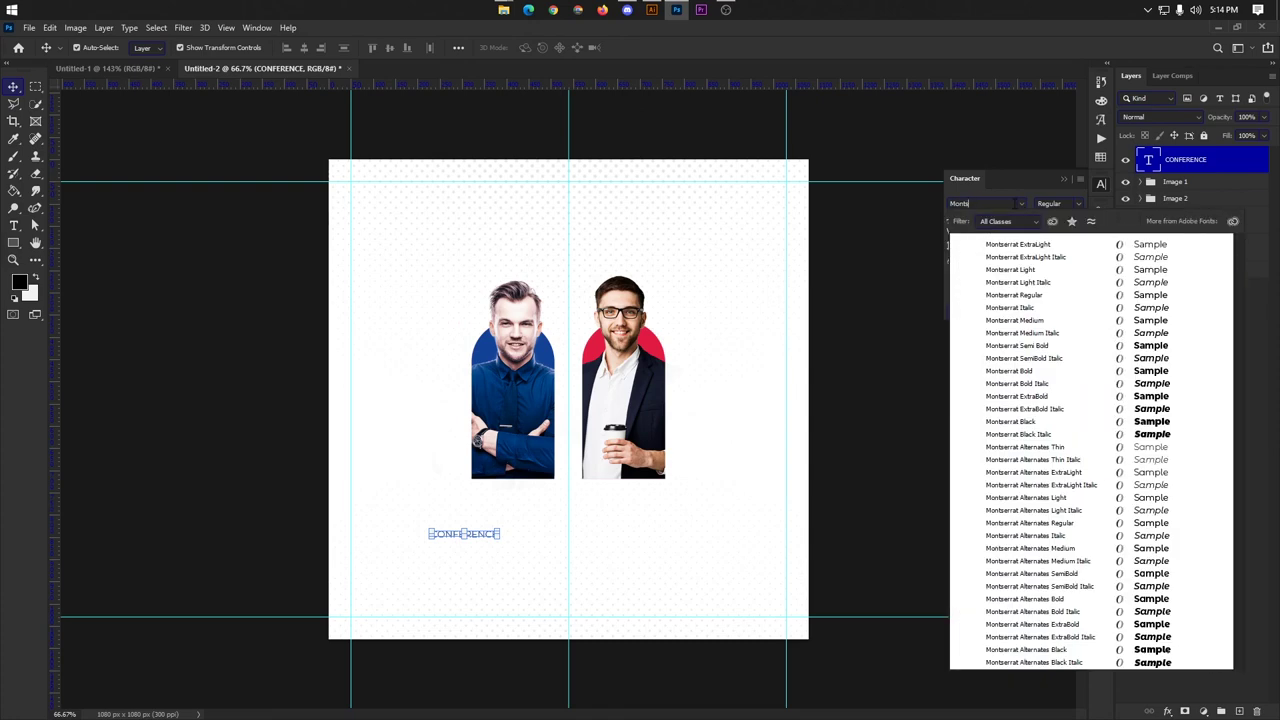
key("BackSpace")
key("BackSpace")
key("BackSpace")
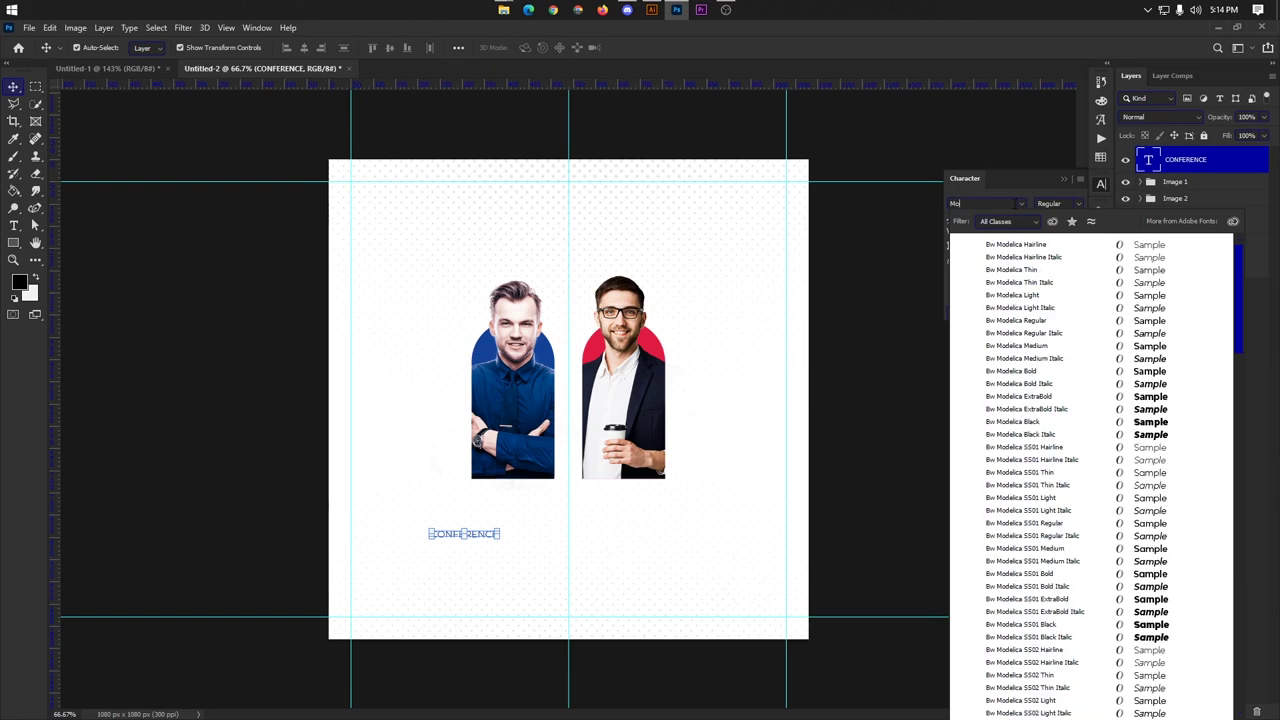
type("nument Exten...")
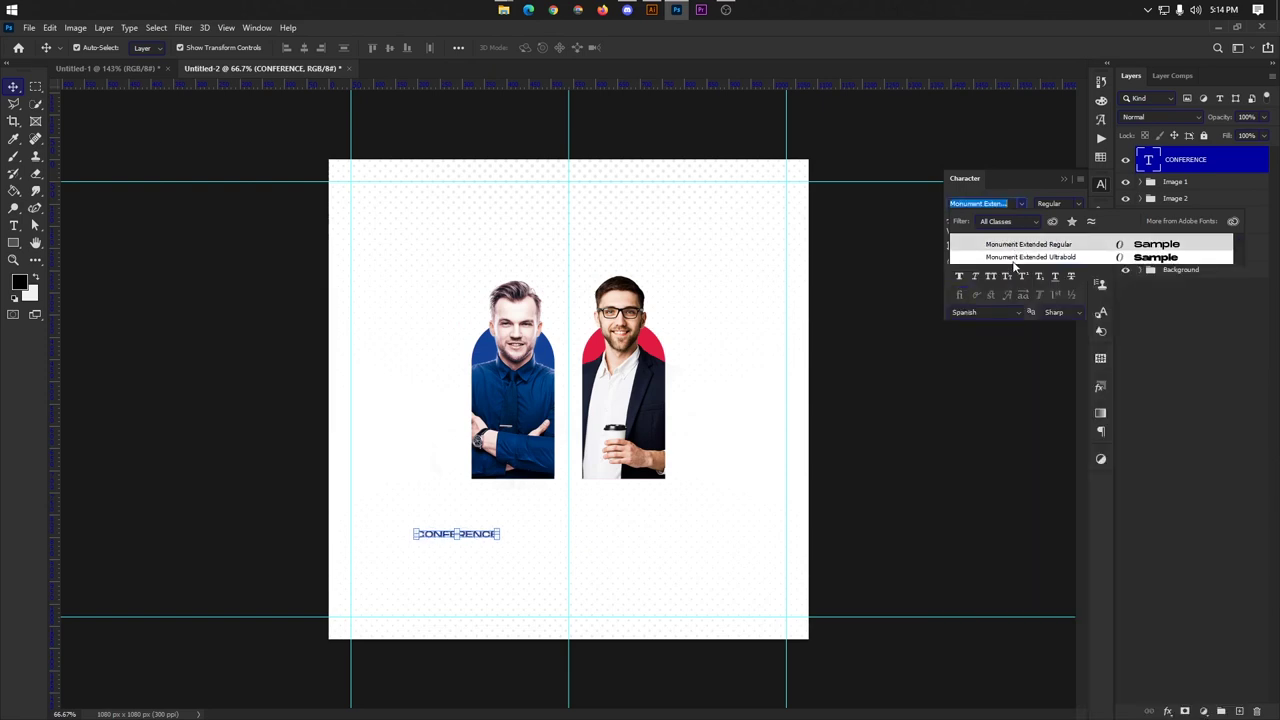
left_click(1013, 257)
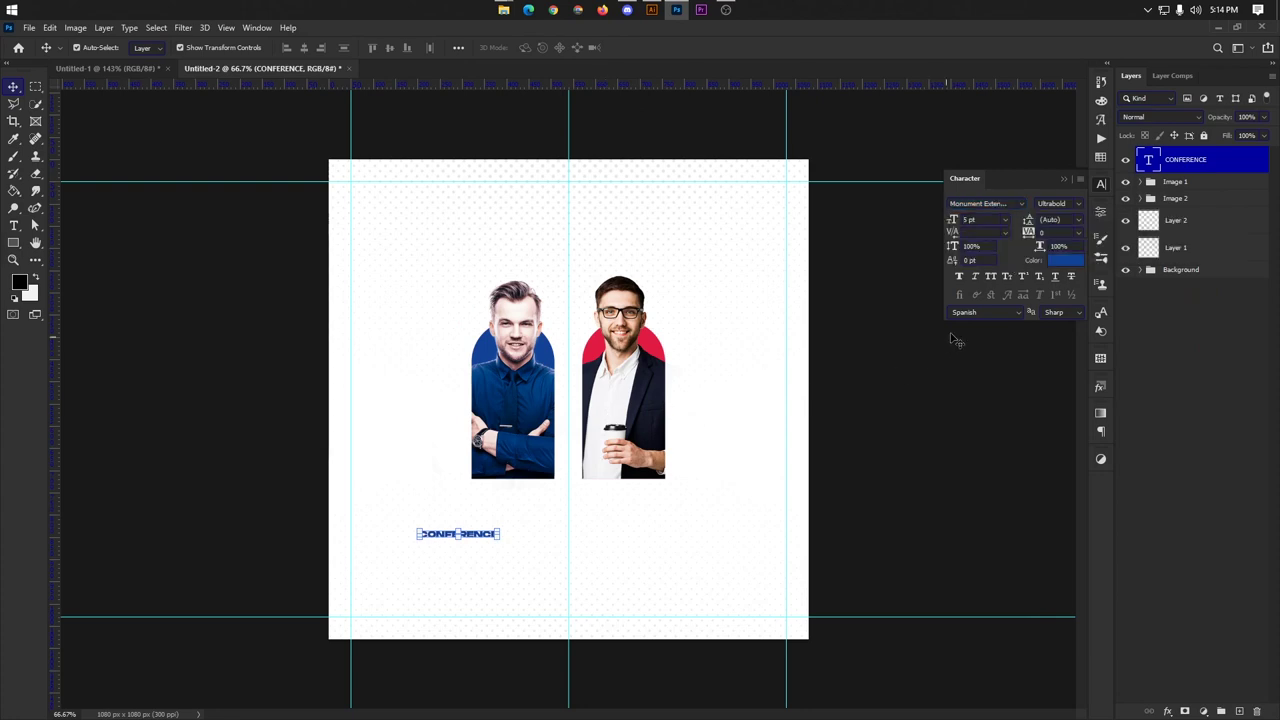
left_click(952, 222)
key("Up")
key("Up")
key("Up")
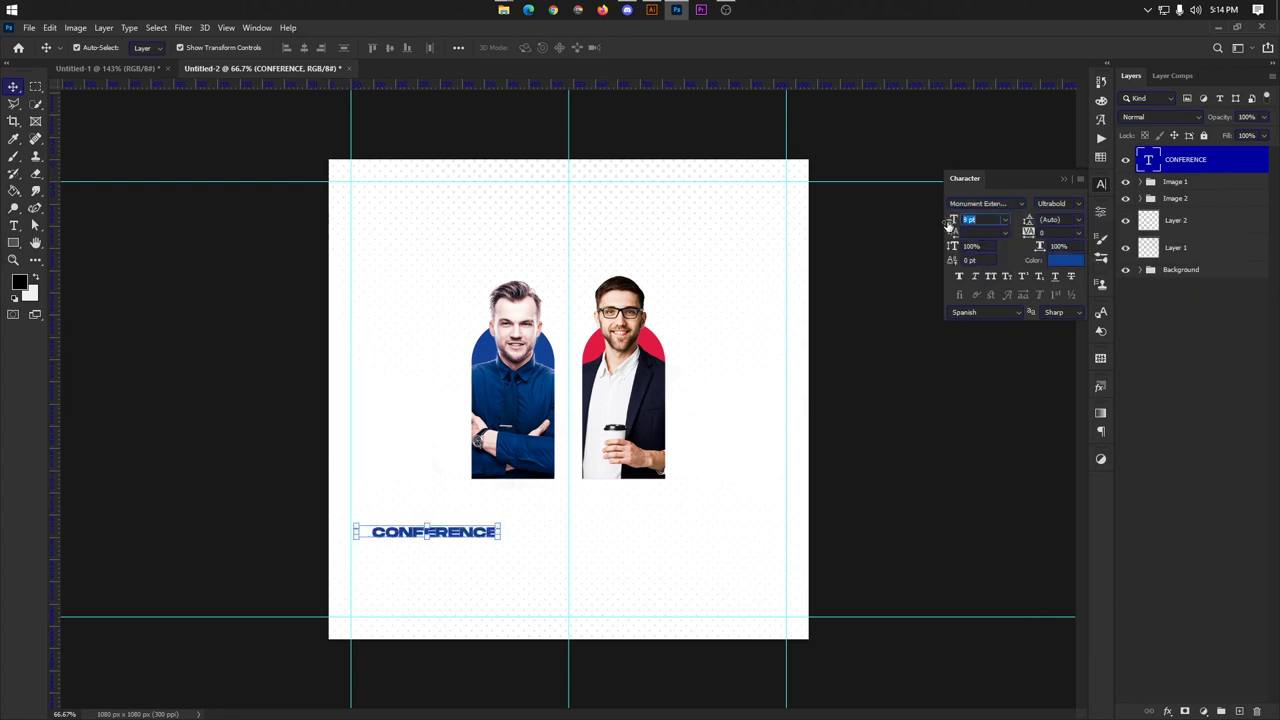
key("Up")
key("Up")
key("Up")
key("Up")
key("Up")
key("Up")
key("Up")
key("Up")
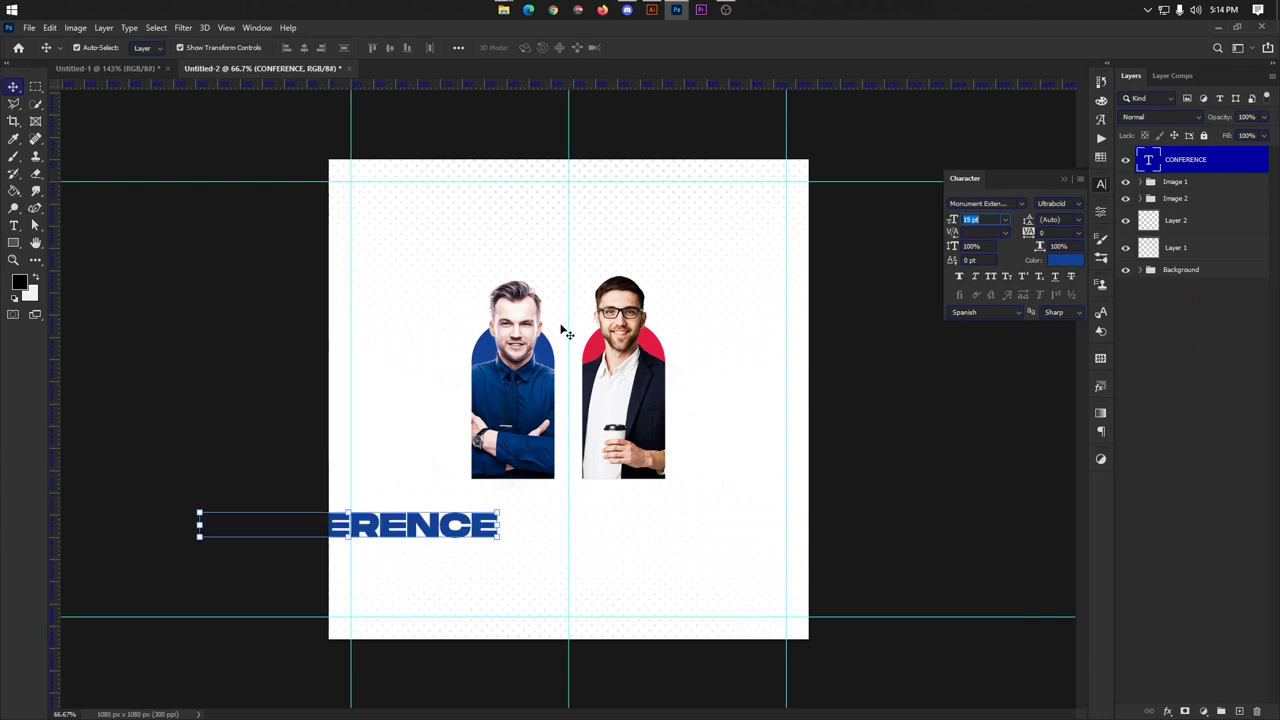
Move CONFERENCE under the photos, centred on the canvas
left_click_drag(438, 530, 700, 522)
key("ctrl+z")
mouse_move(389, 539)
left_mouse_down()
mouse_move(649, 531)
mouse_move(695, 515)
left_mouse_up()
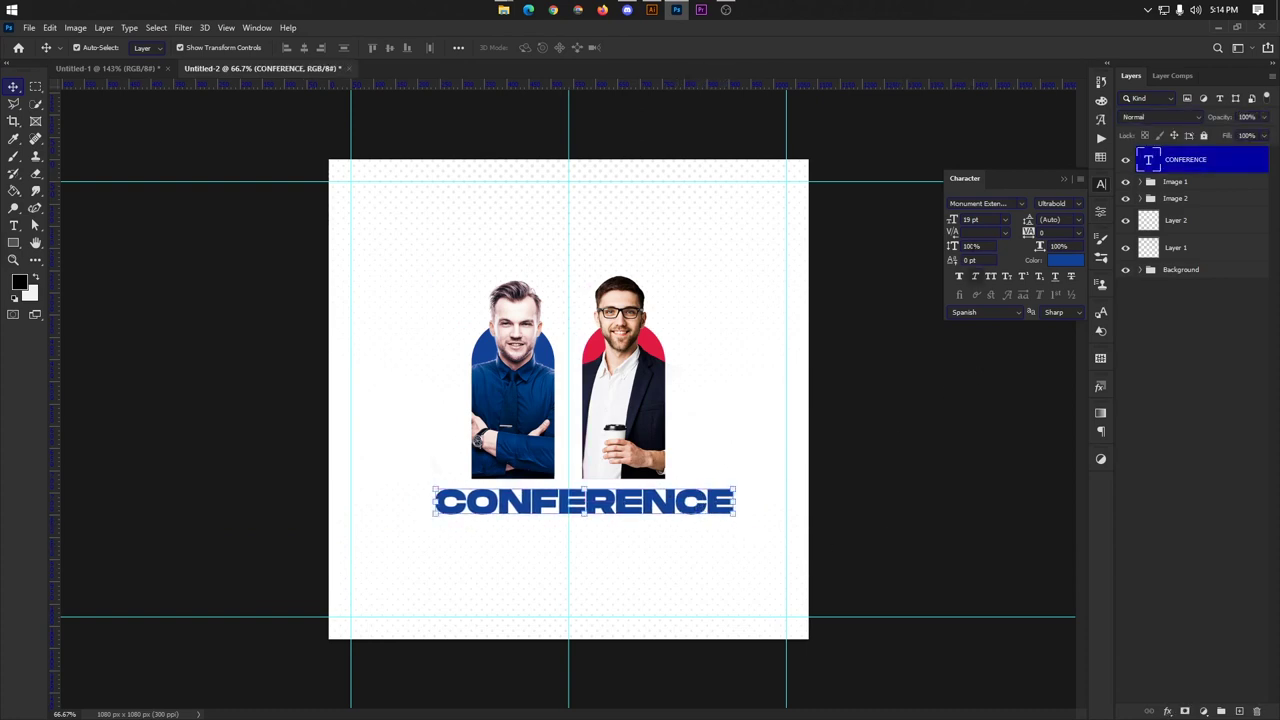
left_click_drag(620, 510, 604, 510)
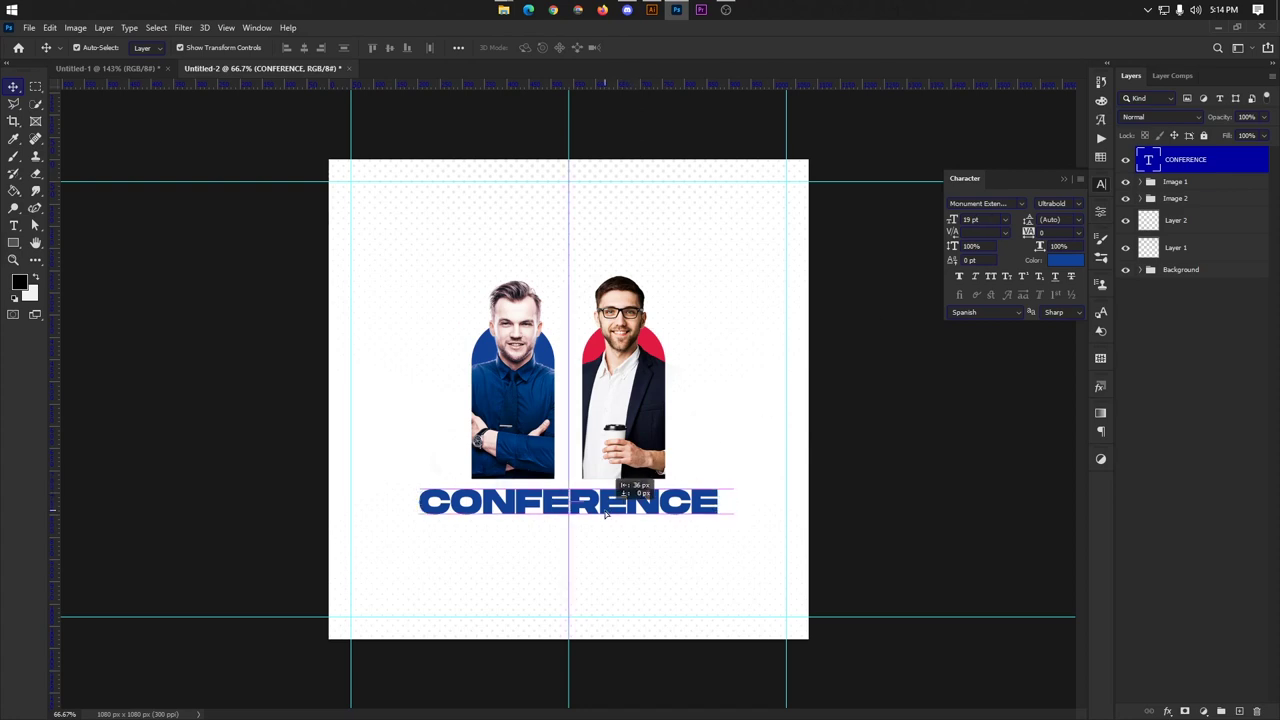
Raise CONFERENCE to 21 pt and fine-tune its position beneath the photos
left_click(972, 220)
key("Up")
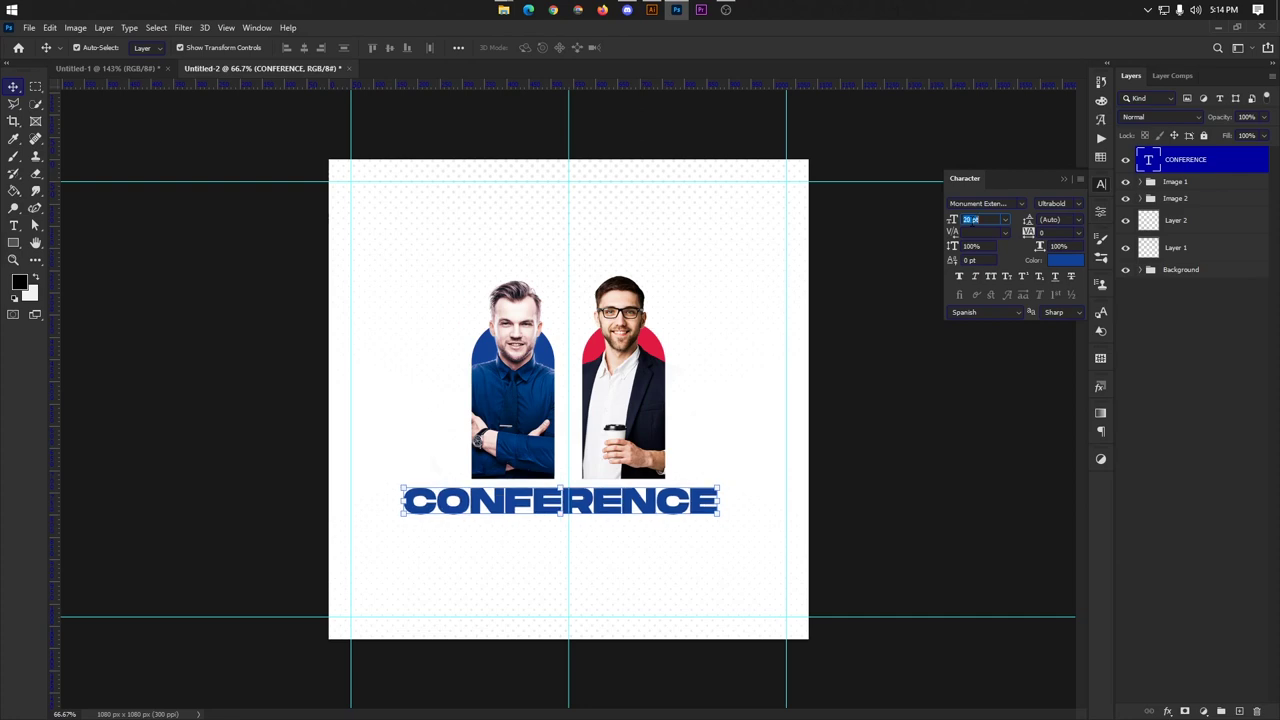
key("Up")
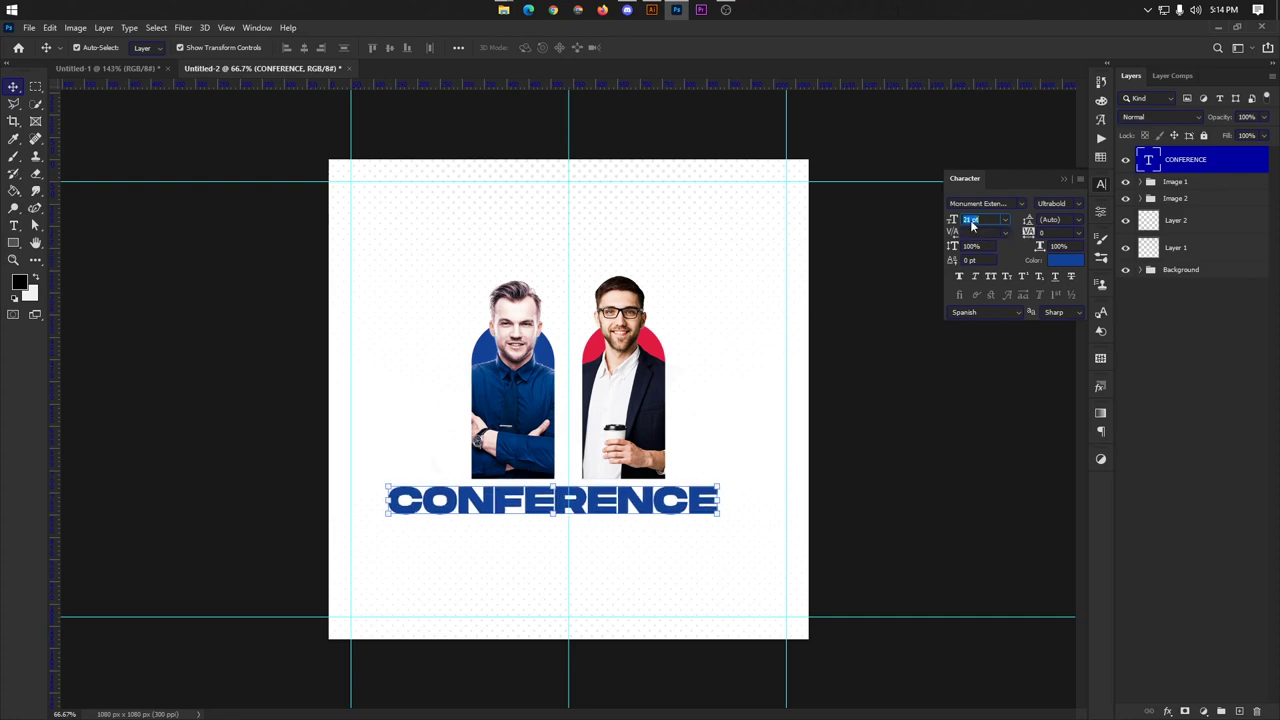
left_click(871, 494)
key("ctrl+plus")
left_click_drag(618, 526, 638, 545)
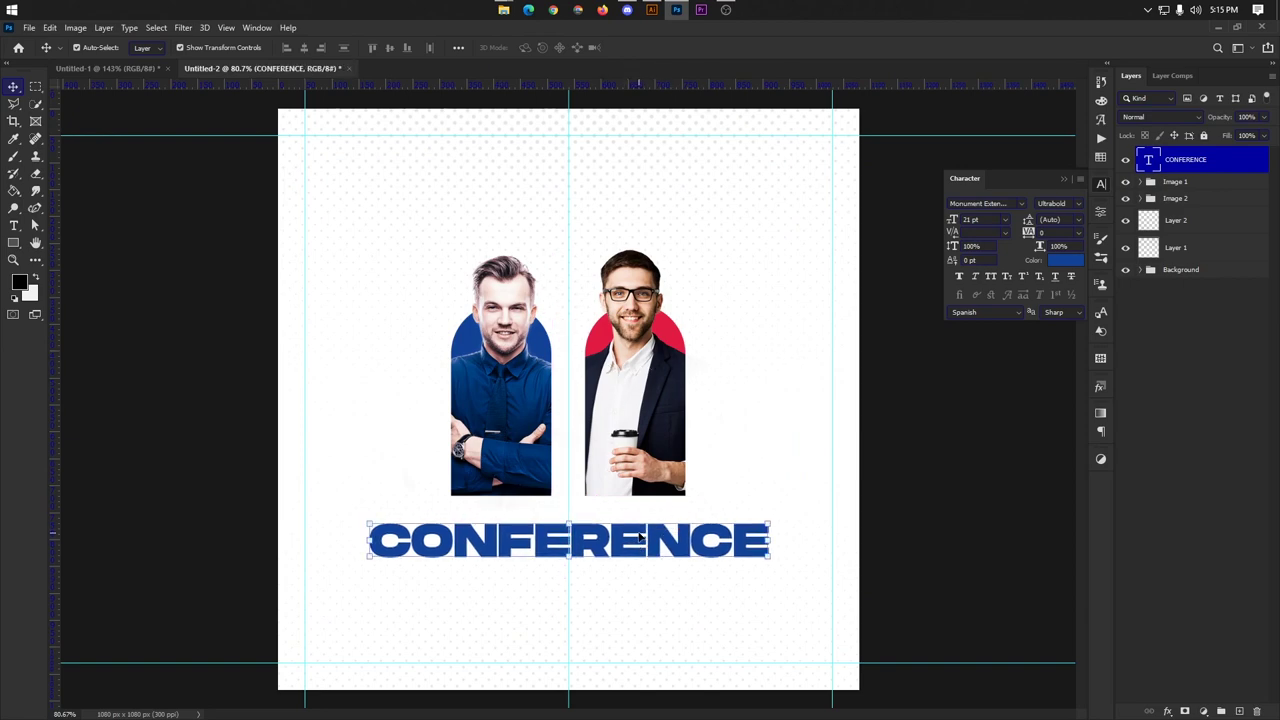
key("Left")
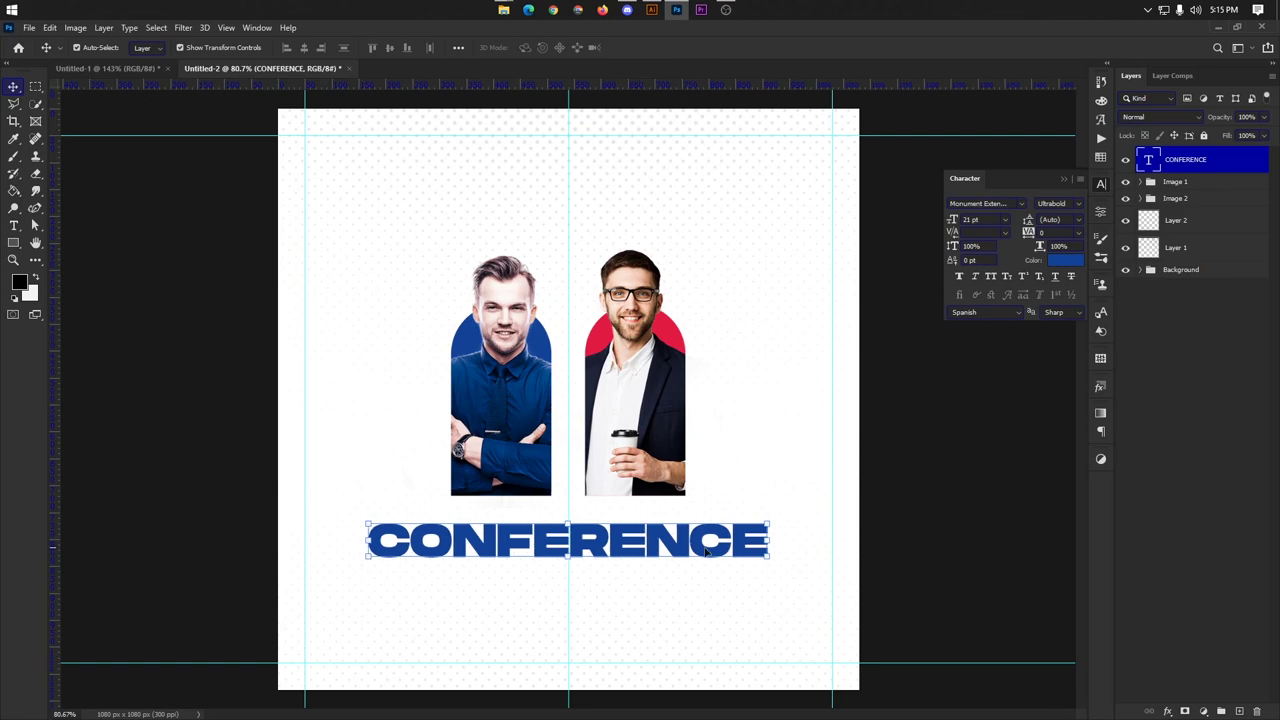
left_click(920, 527)
scroll(709, 507, "down", 1)
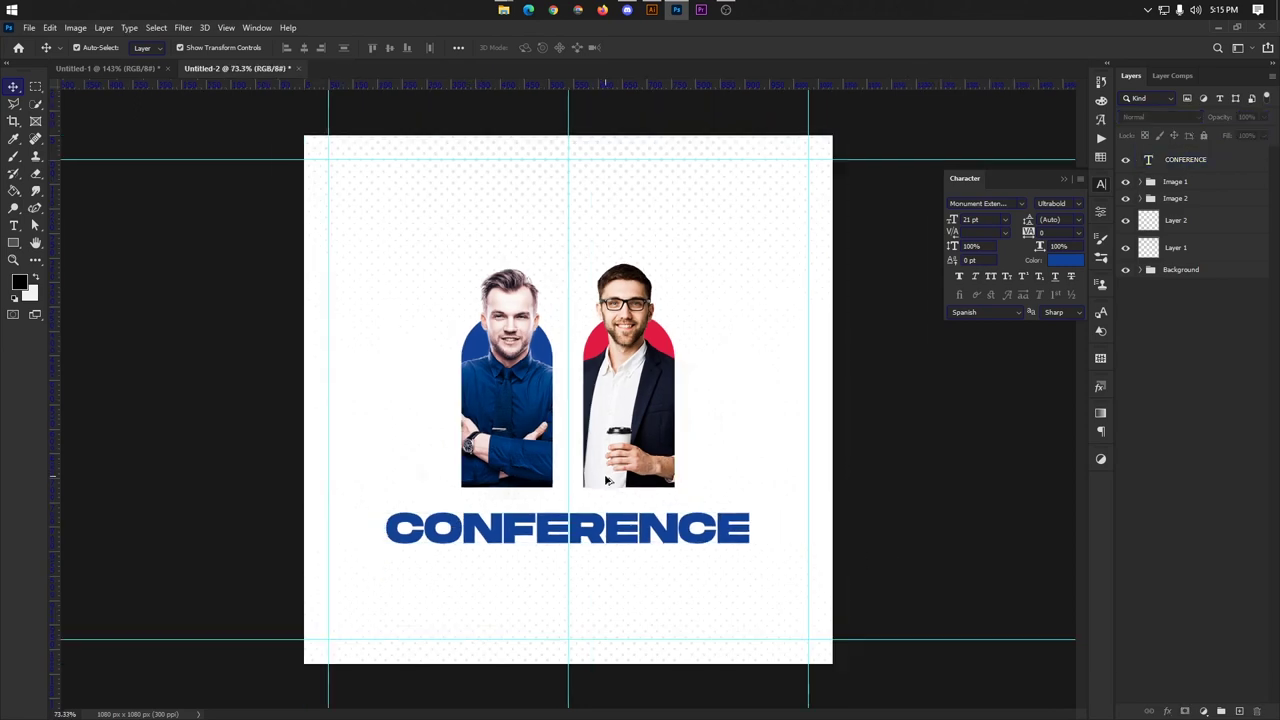
scroll(606, 481, "up", 2)
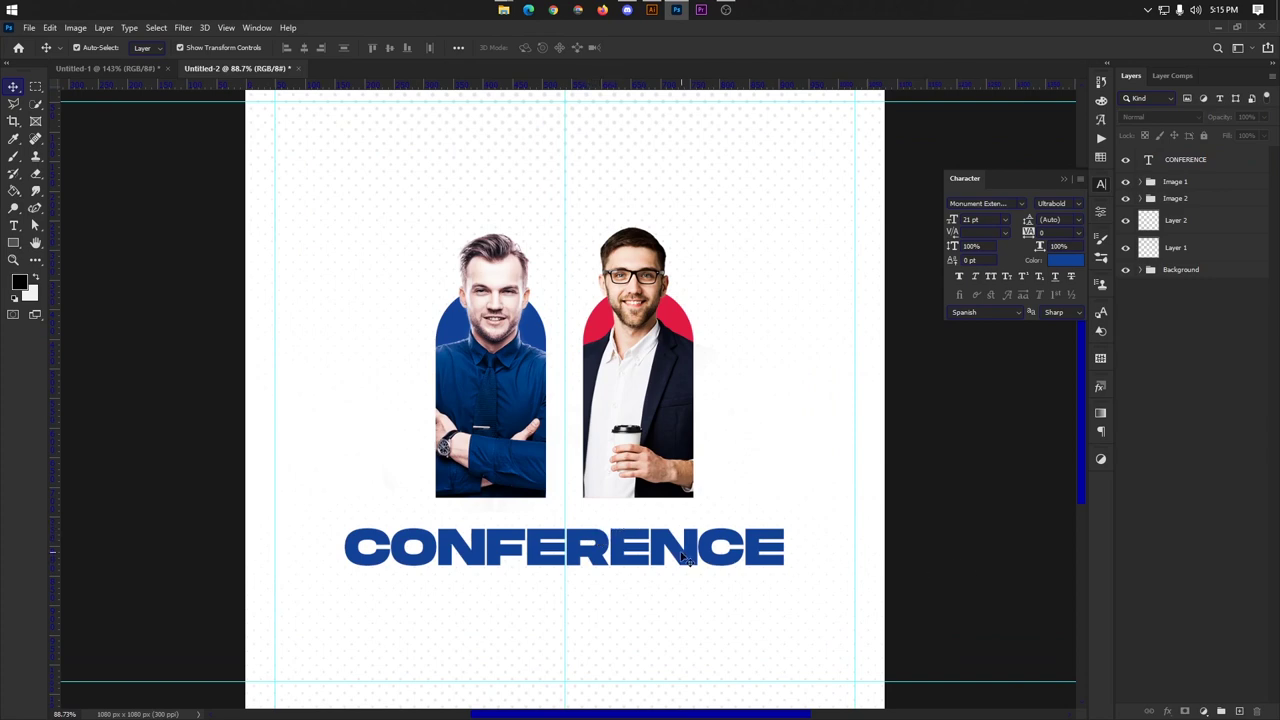
Duplicate CONFERENCE above the photos and retype the copy as 'We Are Creative'
mouse_move(690, 548)
left_mouse_down()
mouse_move(712, 422)
mouse_move(680, 172)
left_mouse_up()
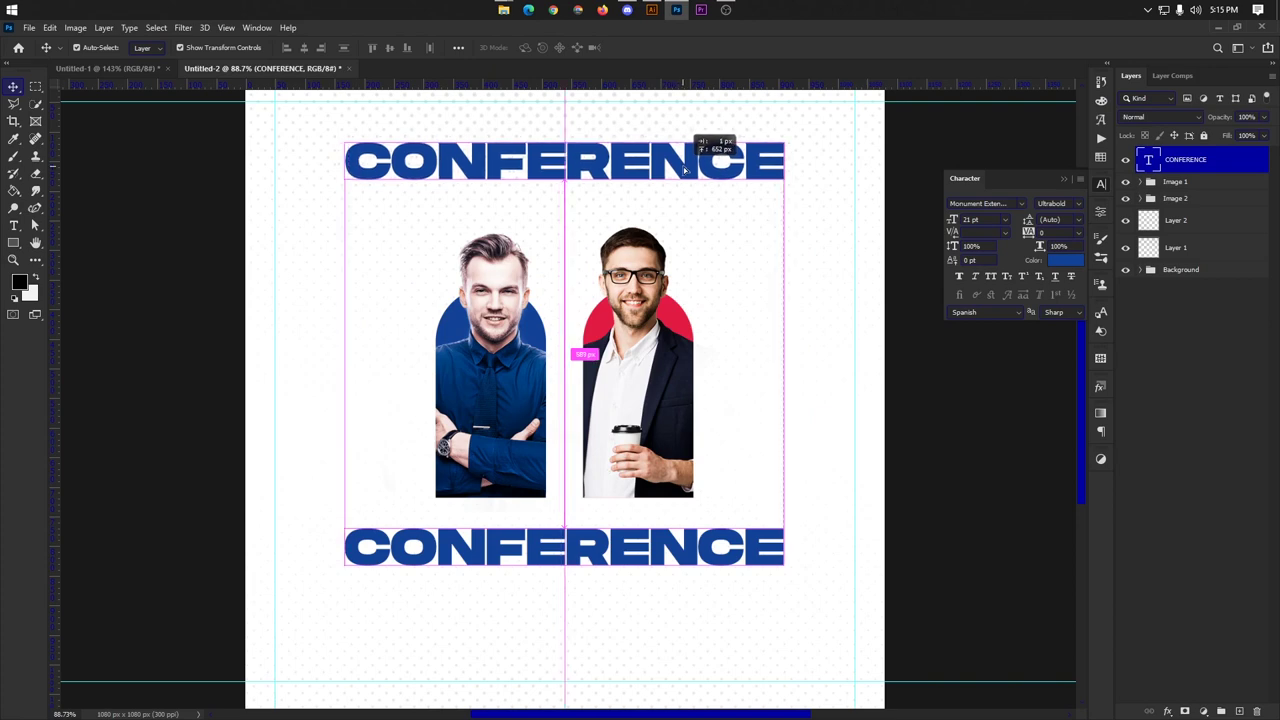
left_click(928, 422)
scroll(668, 200, "up", 1)
double_click(668, 200)
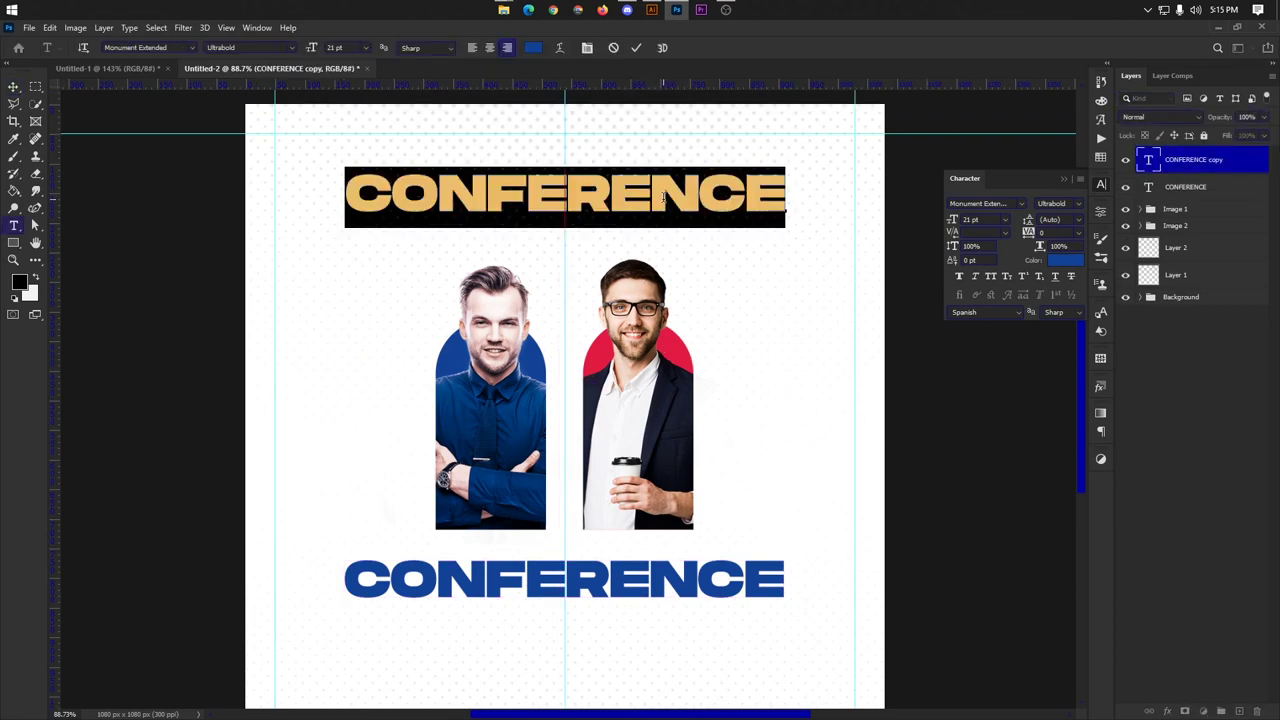
type("W")
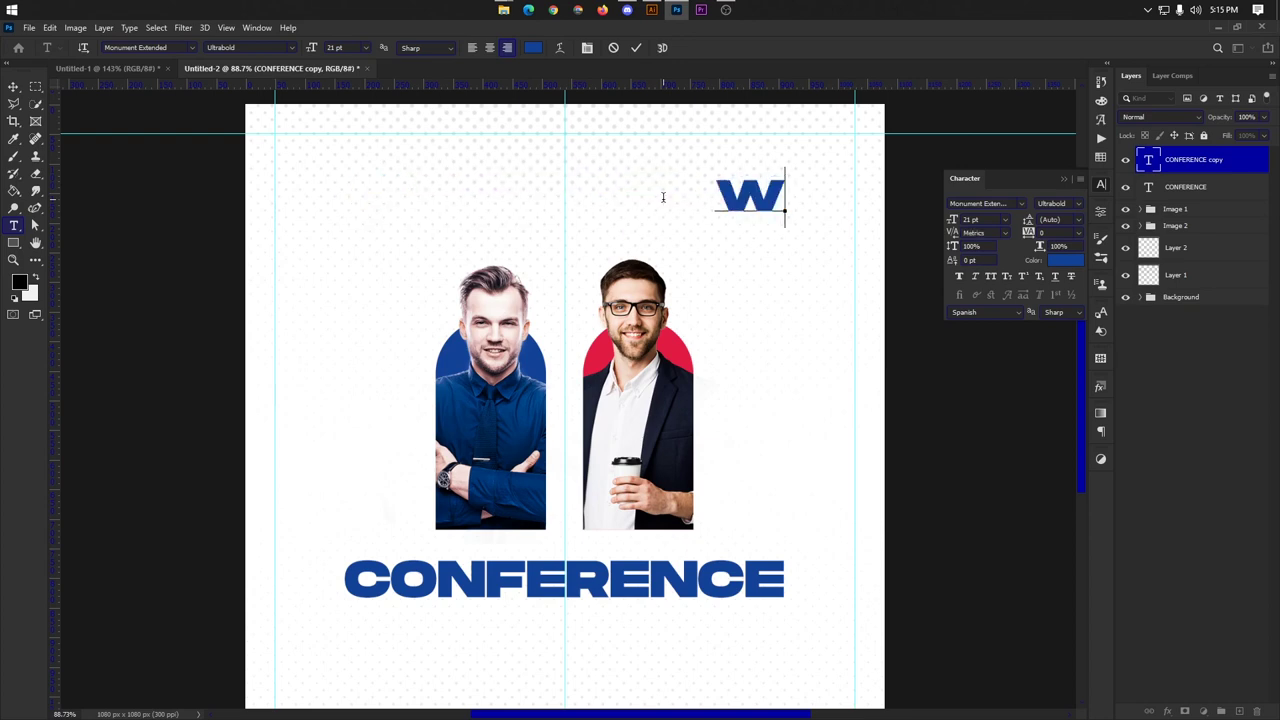
type("E")
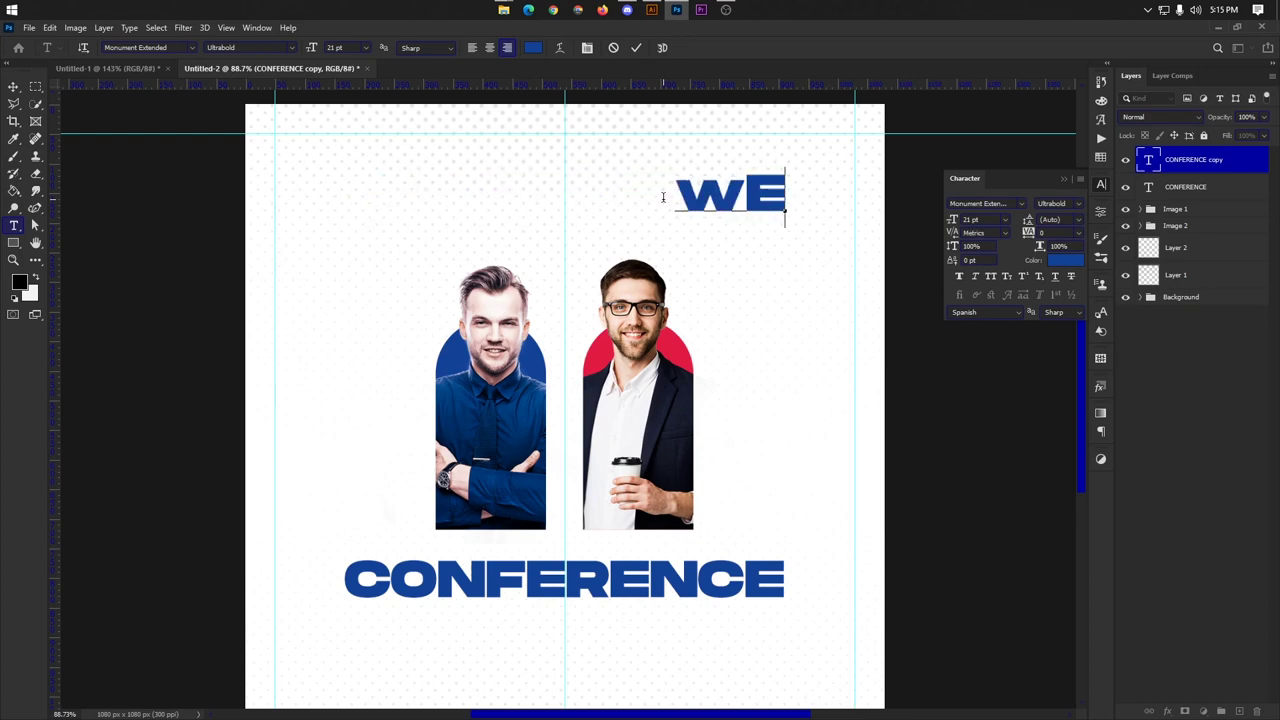
key("BackSpace")
key("BackSpace")
type("W")
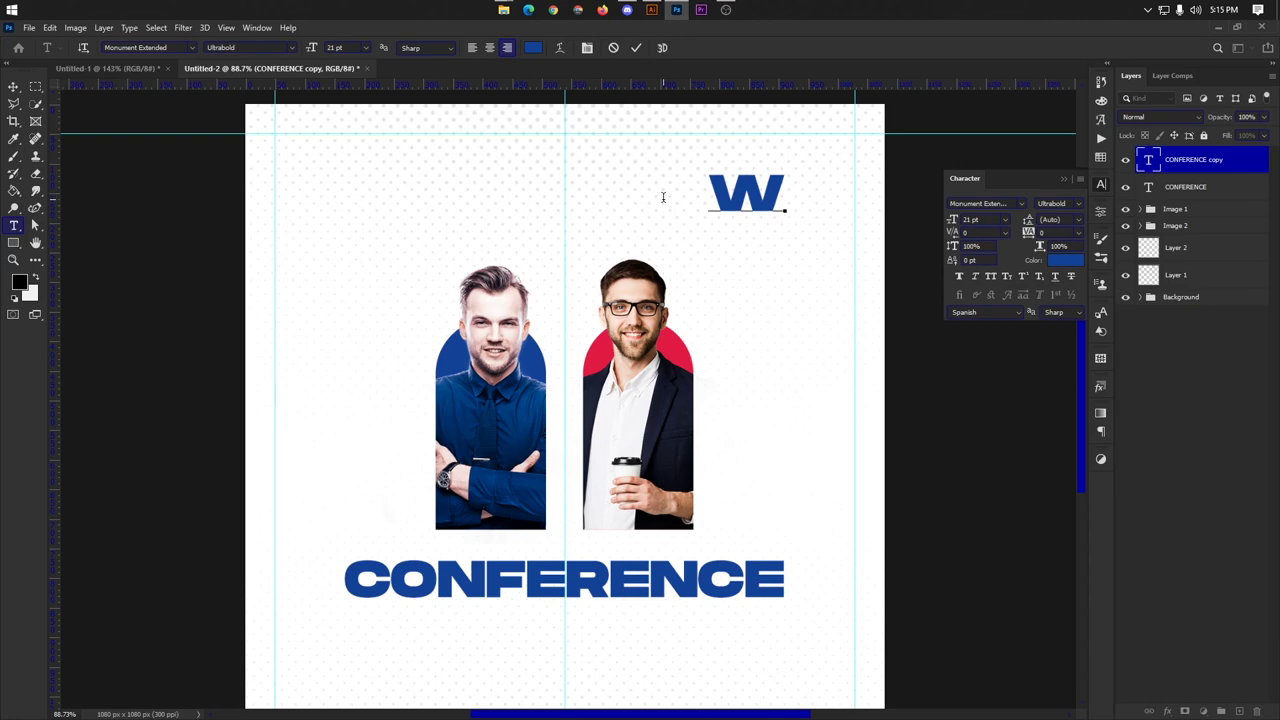
type("e Are")
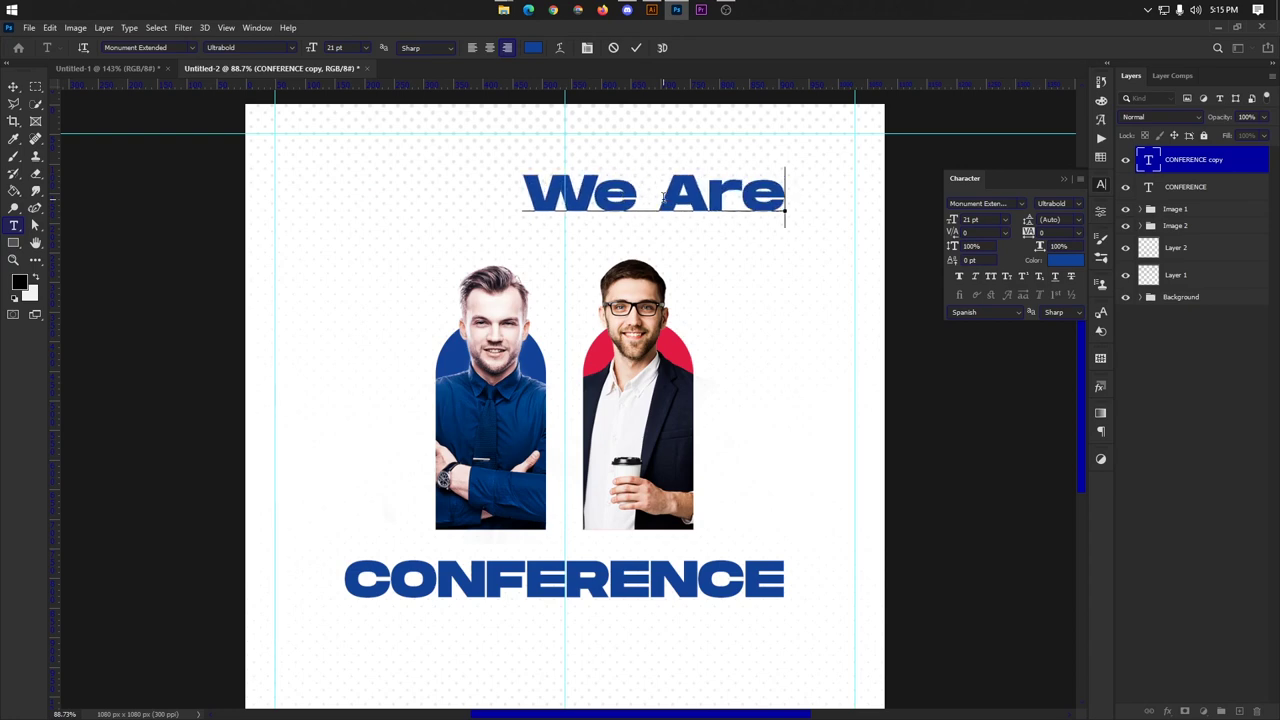
type(" C")
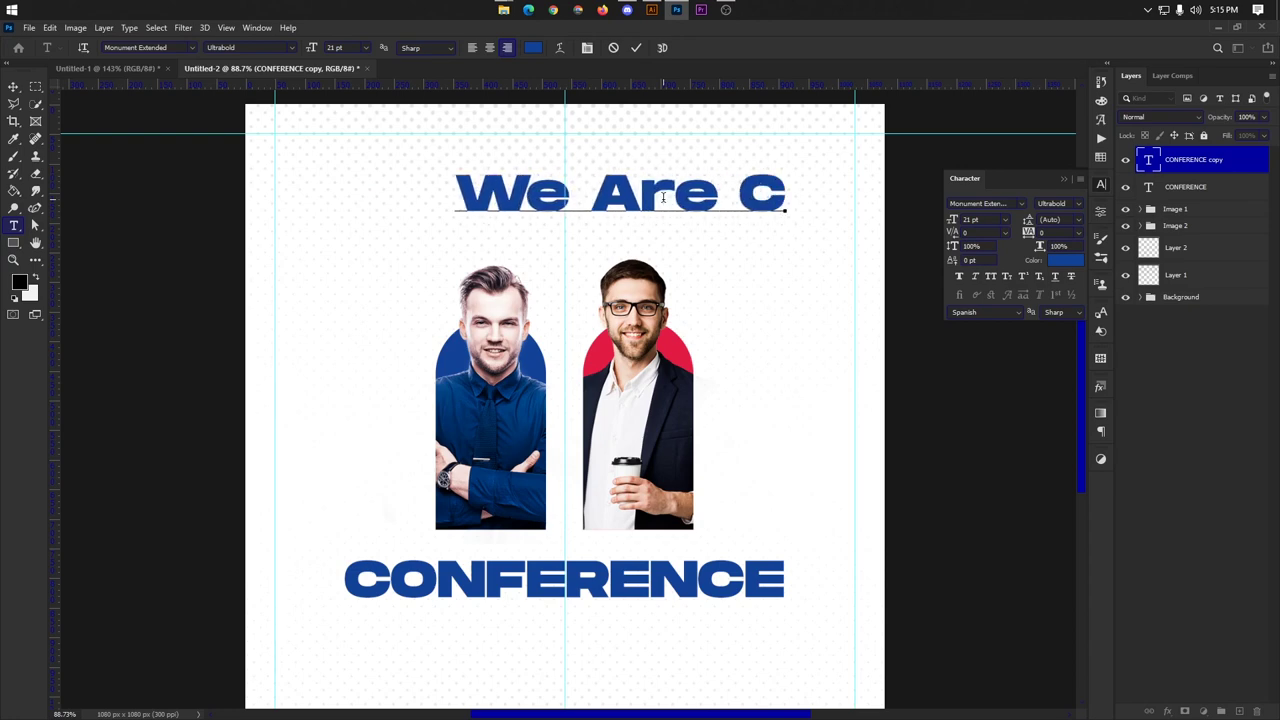
type("reativ")
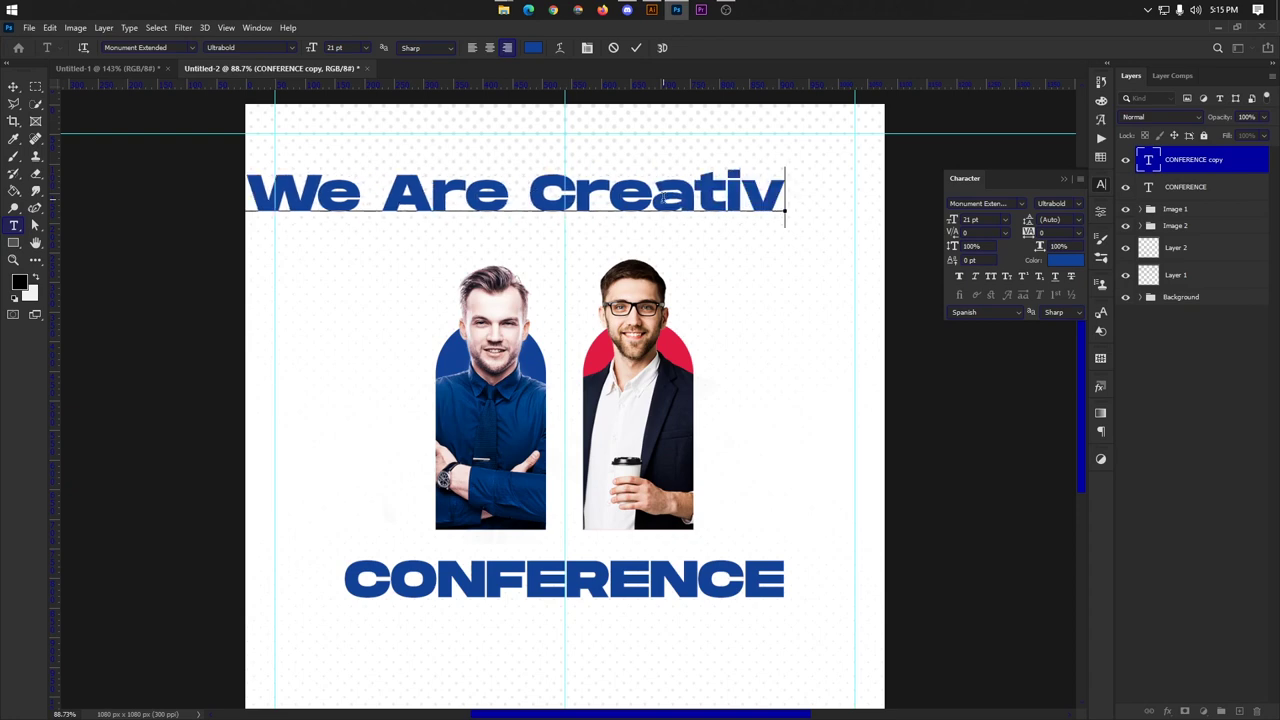
type("e")
left_click(13, 87)
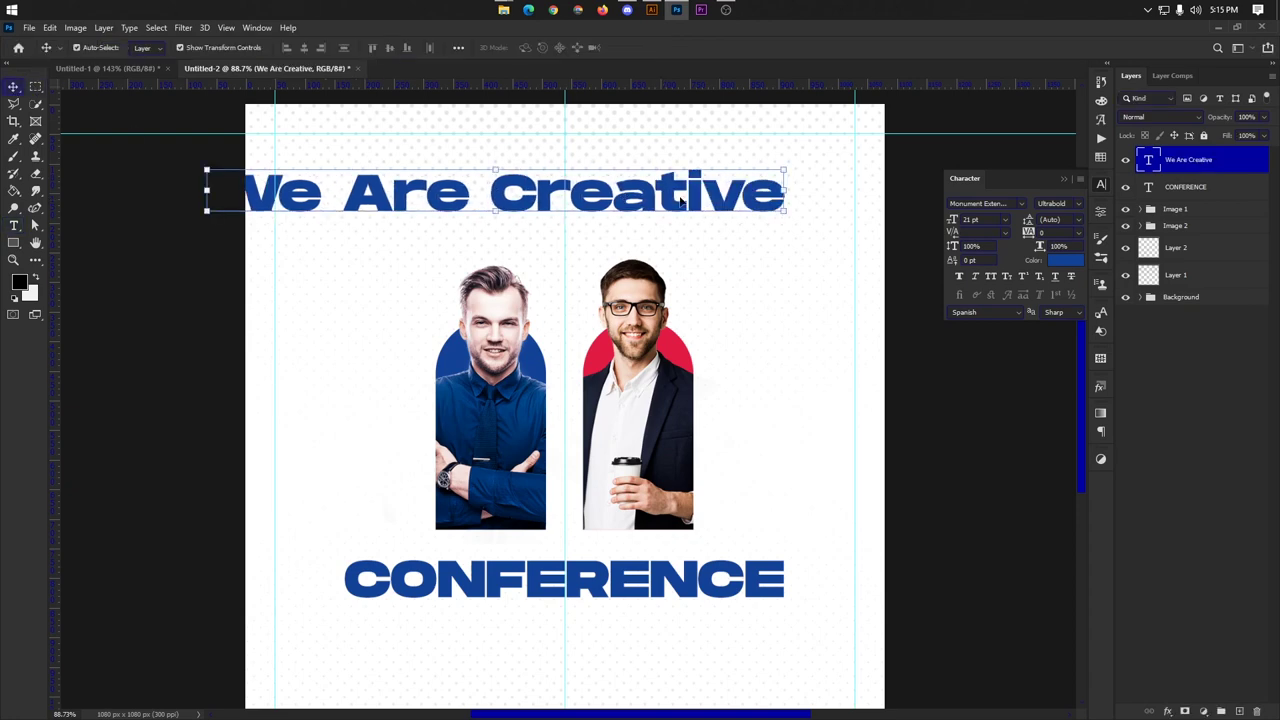
Reduce We Are Creative to 11 pt, centre it at the top, and duplicate it just below
left_click_drag(735, 185, 797, 177)
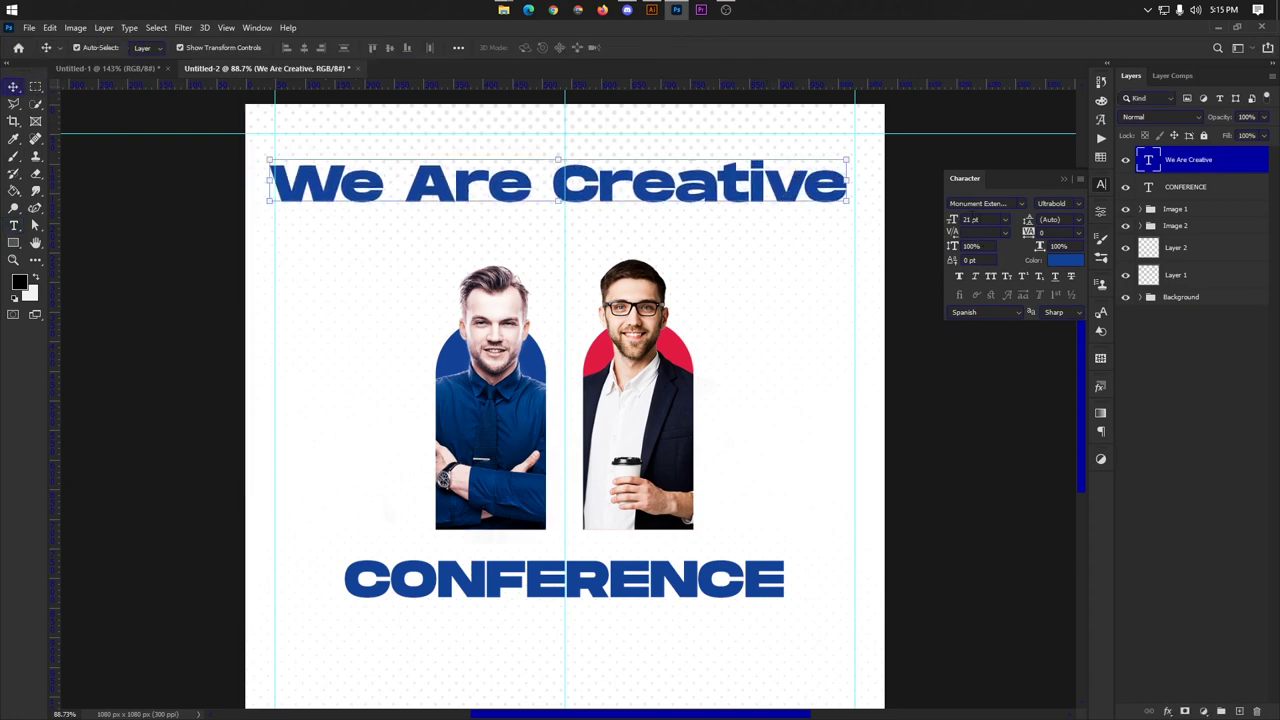
left_click(970, 219)
key("Down")
key("Down")
key("Down")
key("Down")
key("Down")
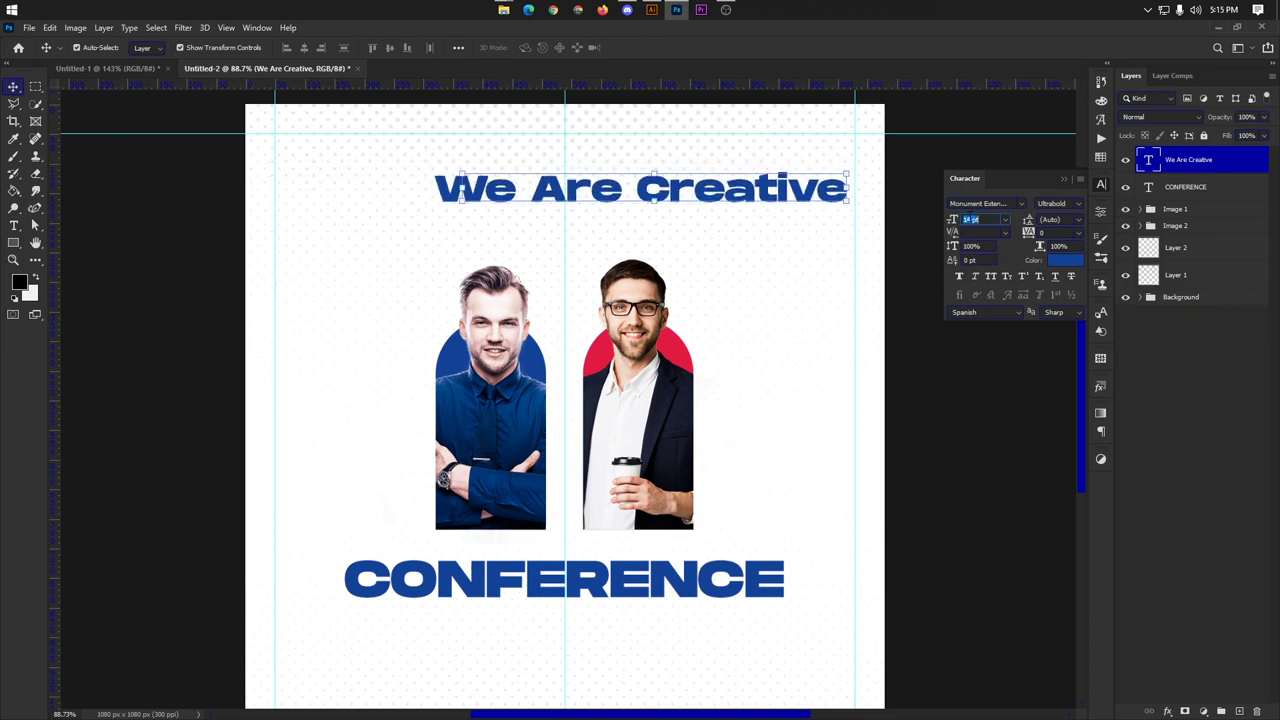
key("Down")
key("Down")
key("Down")
key("Down")
left_click(809, 274)
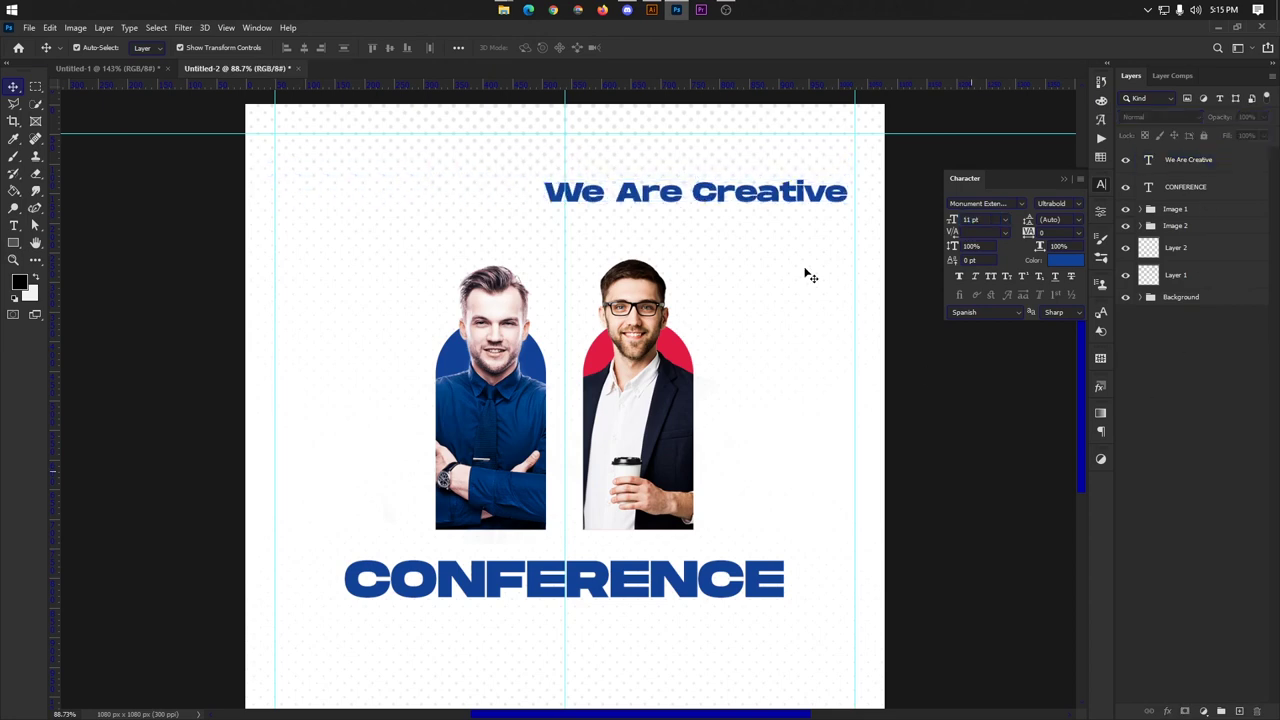
left_click_drag(768, 191, 647, 167)
left_click(982, 392)
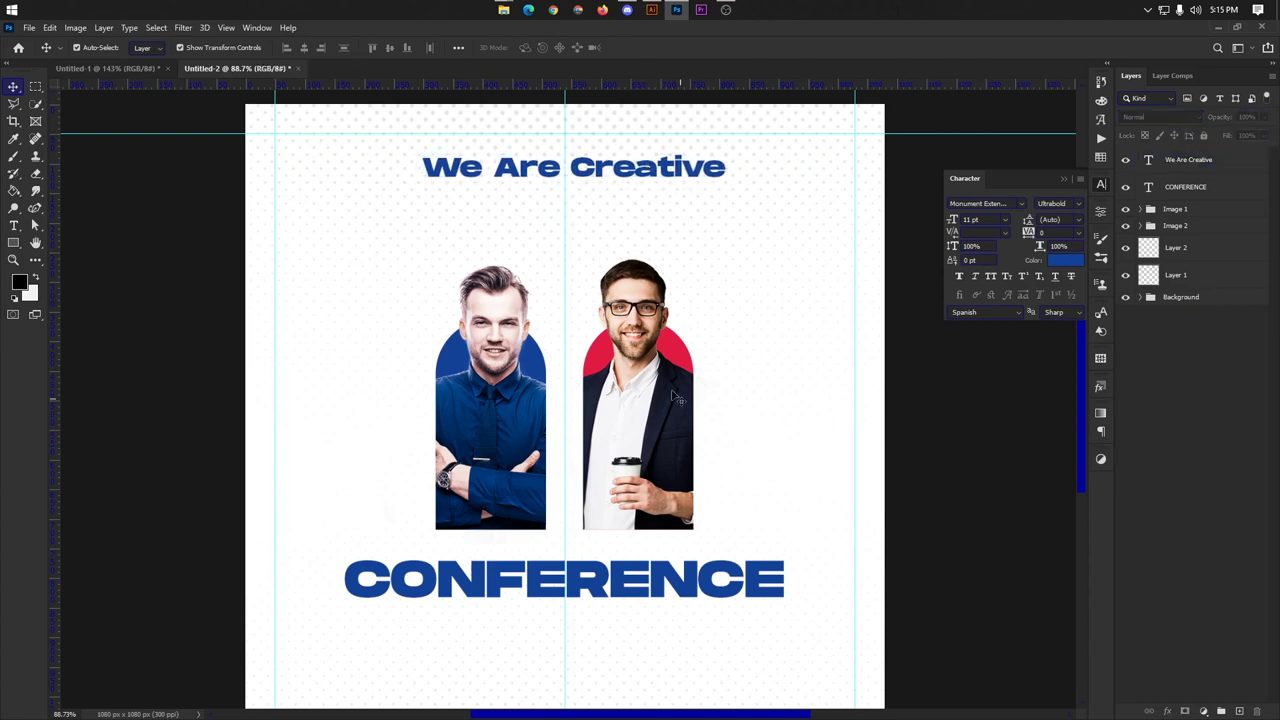
left_click(651, 170)
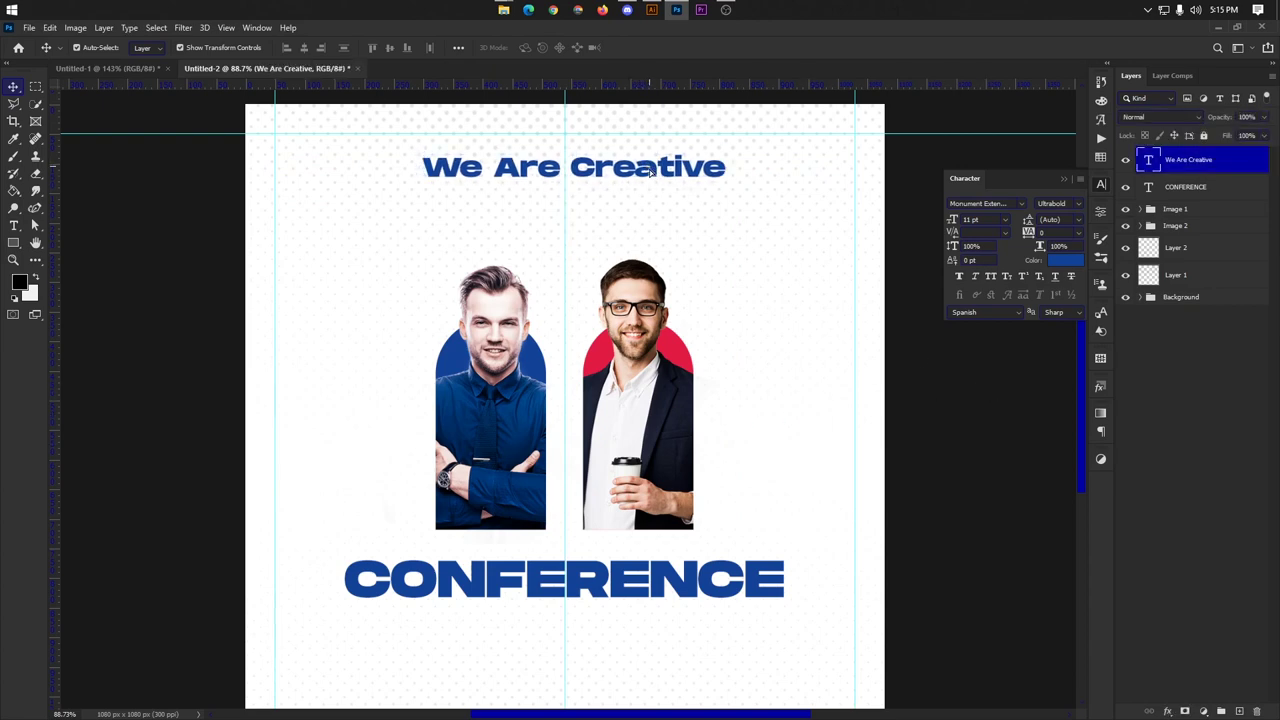
left_click_drag(651, 170, 650, 207)
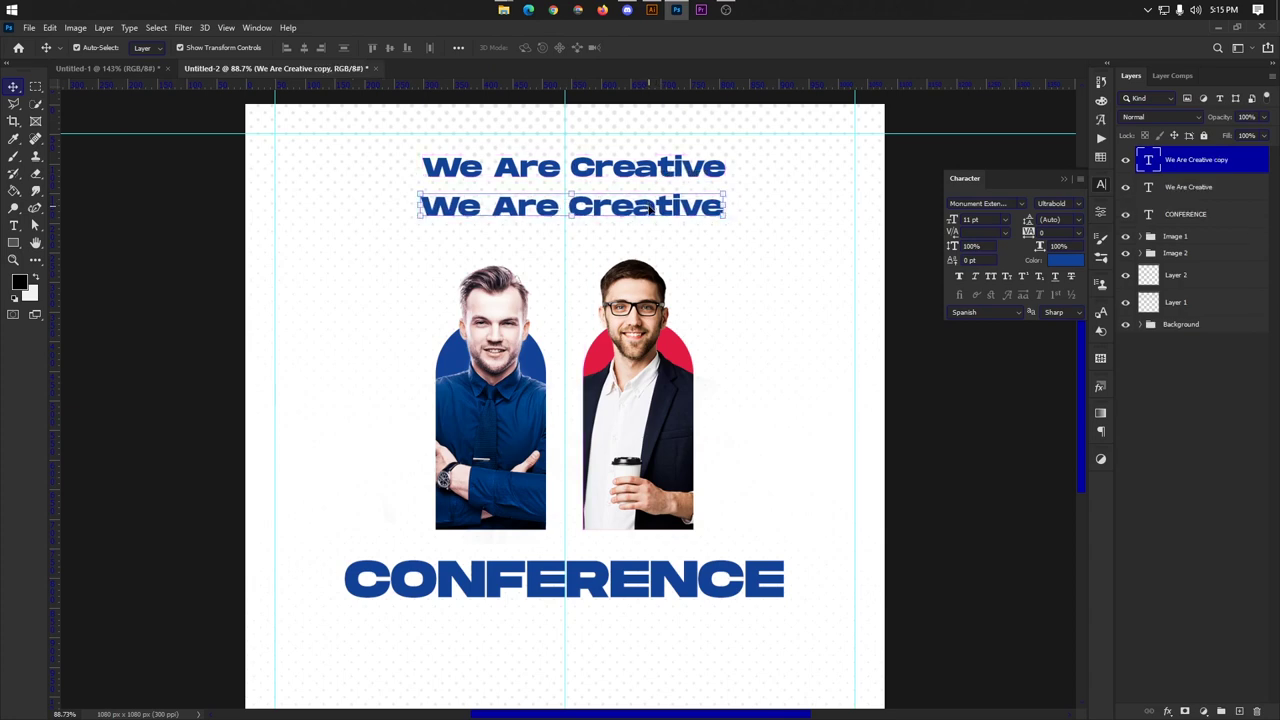
Retype the duplicate as MARKETING AGENCY and centre it under We Are Creative
double_click(649, 207)
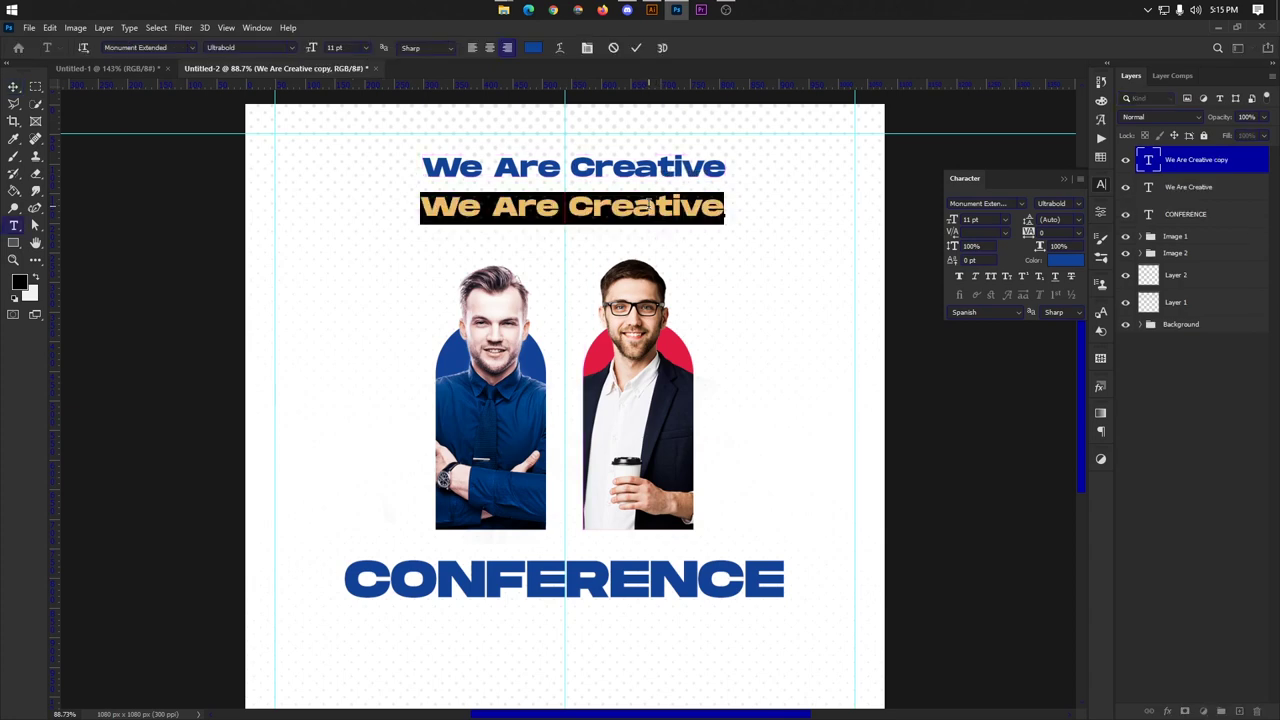
type("MA")
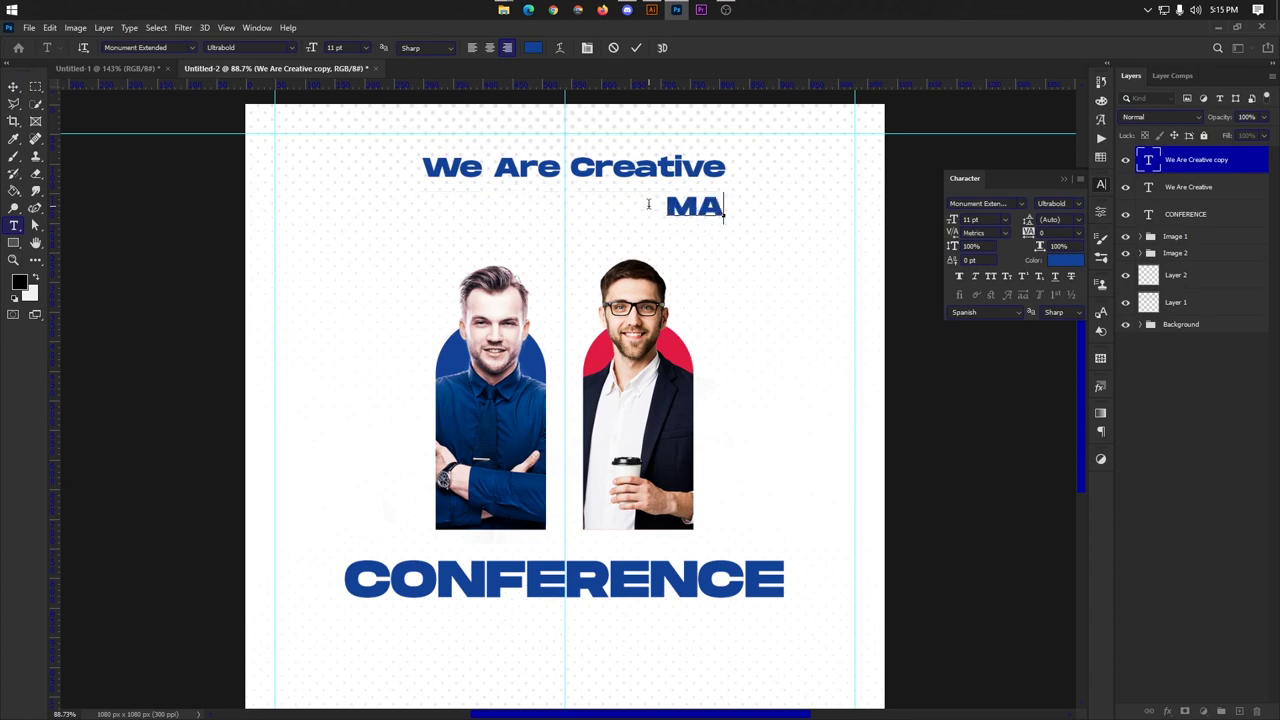
type("R")
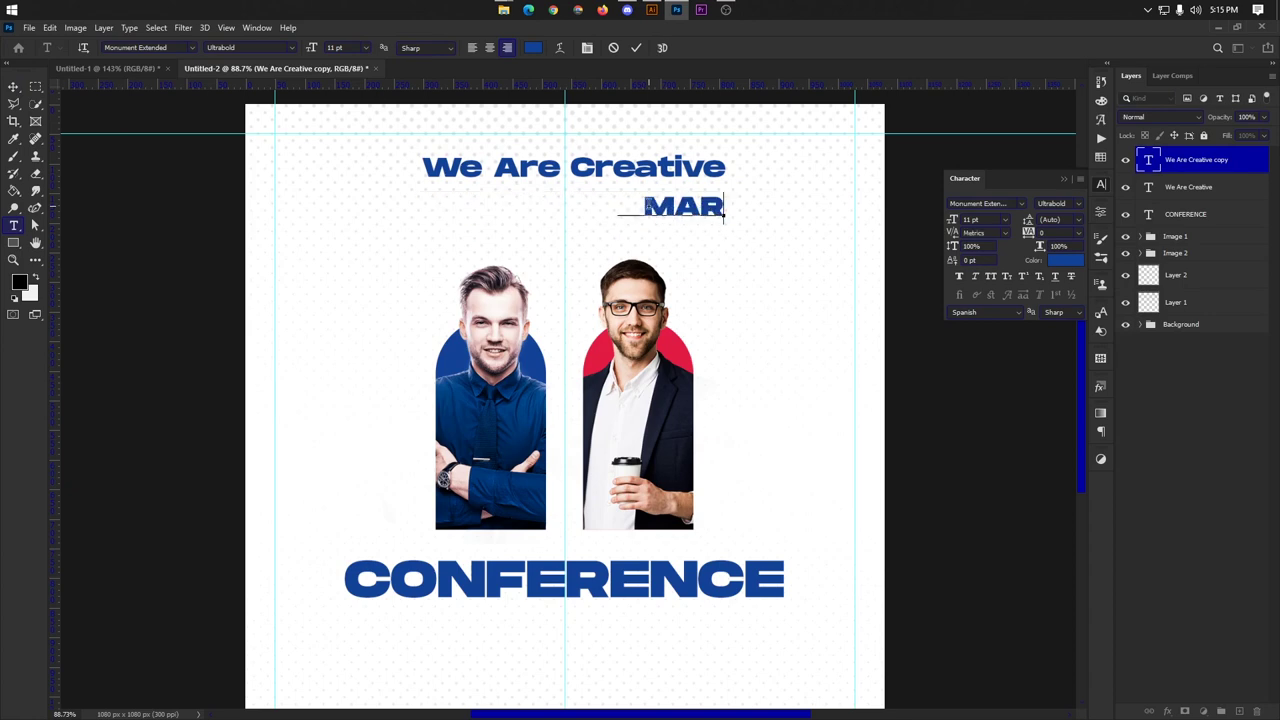
type("KETING ")
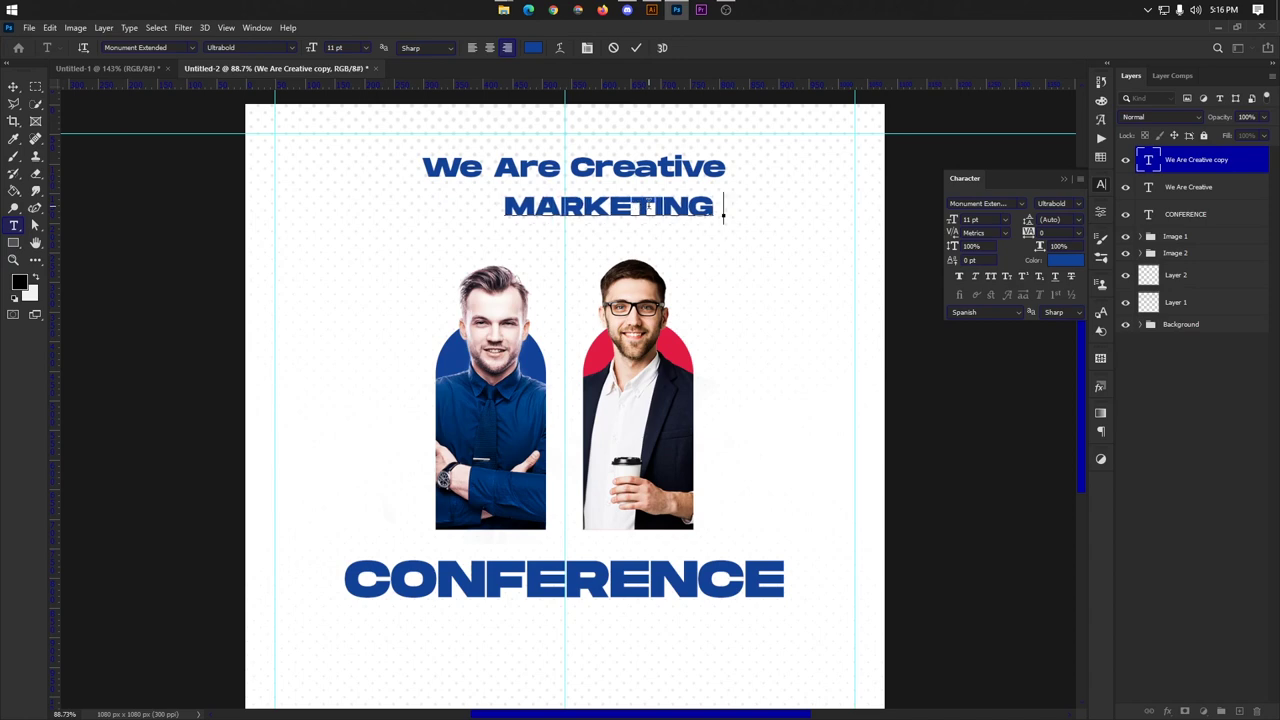
type("AGENCY")
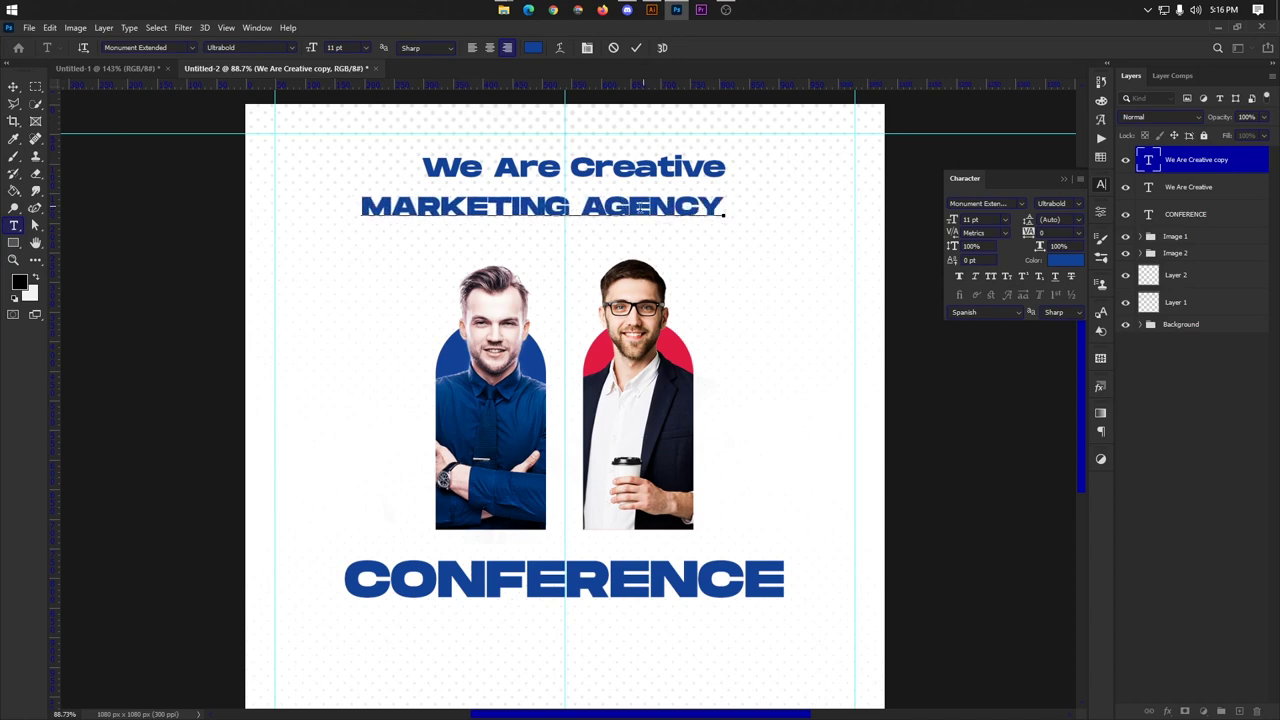
left_click(14, 88)
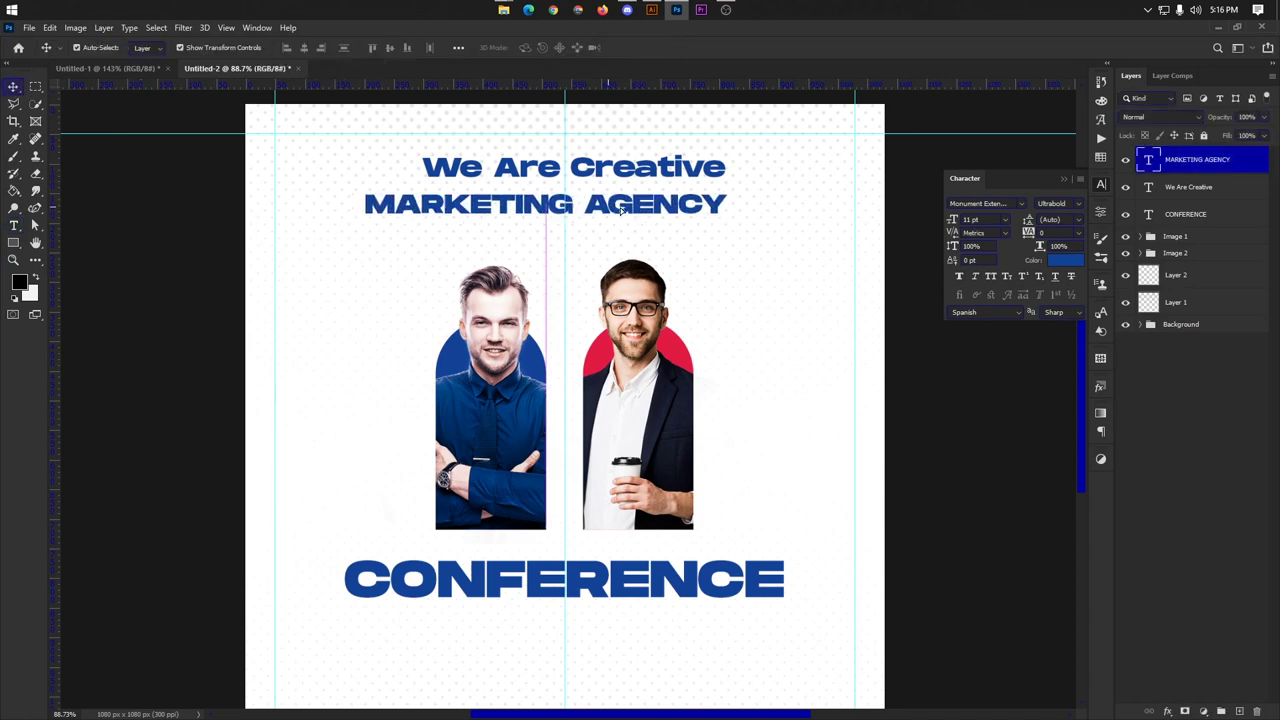
left_click_drag(607, 210, 638, 208)
left_click(630, 168)
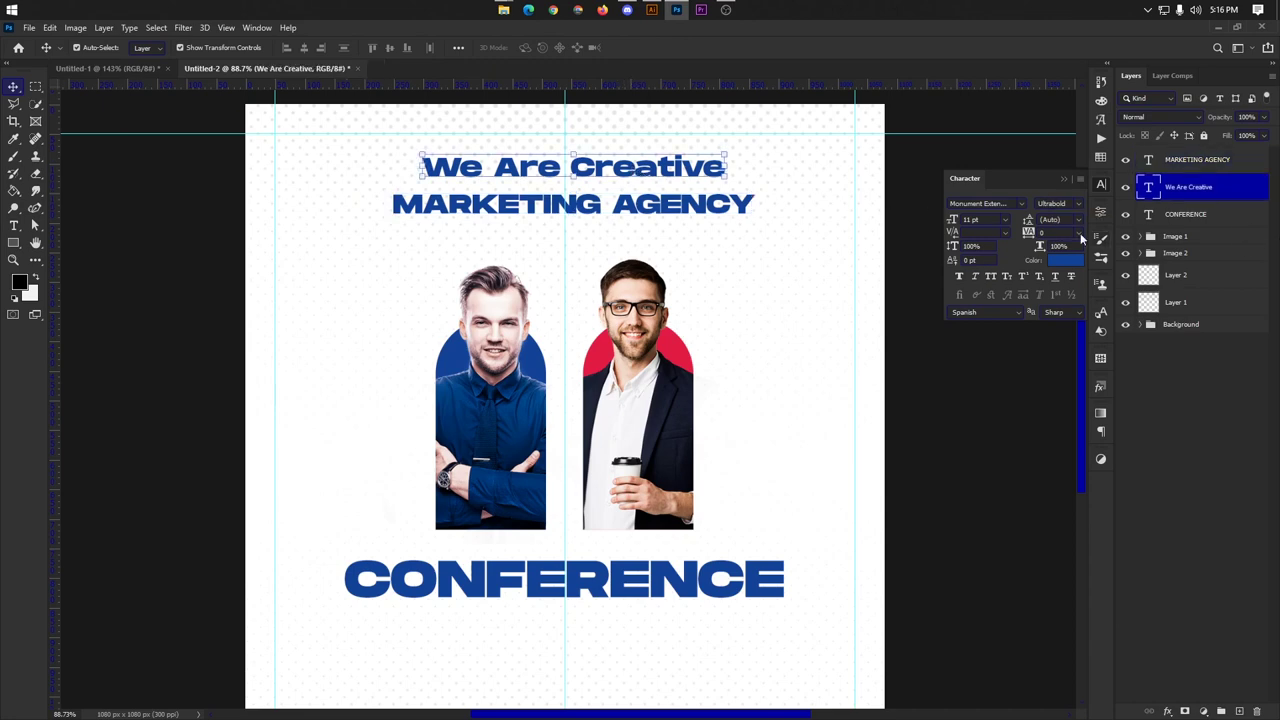
Set the We Are Creative font to Better Grade
left_click(1020, 204)
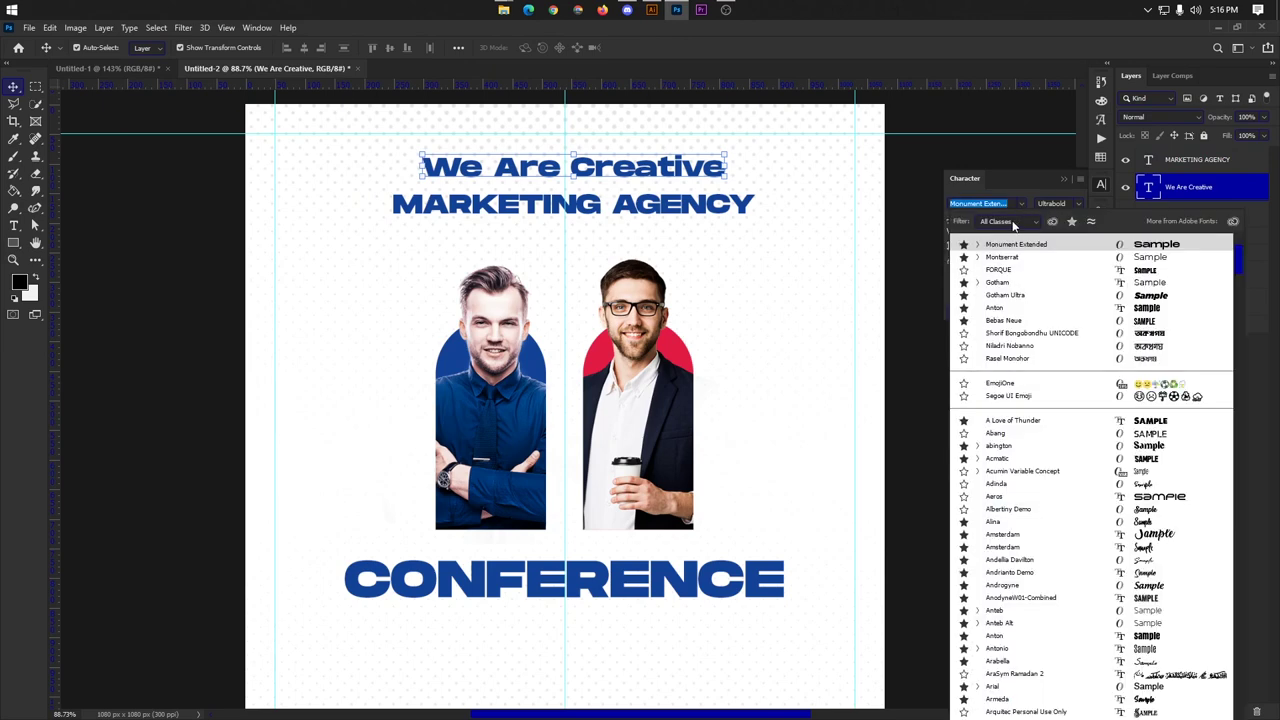
type("B")
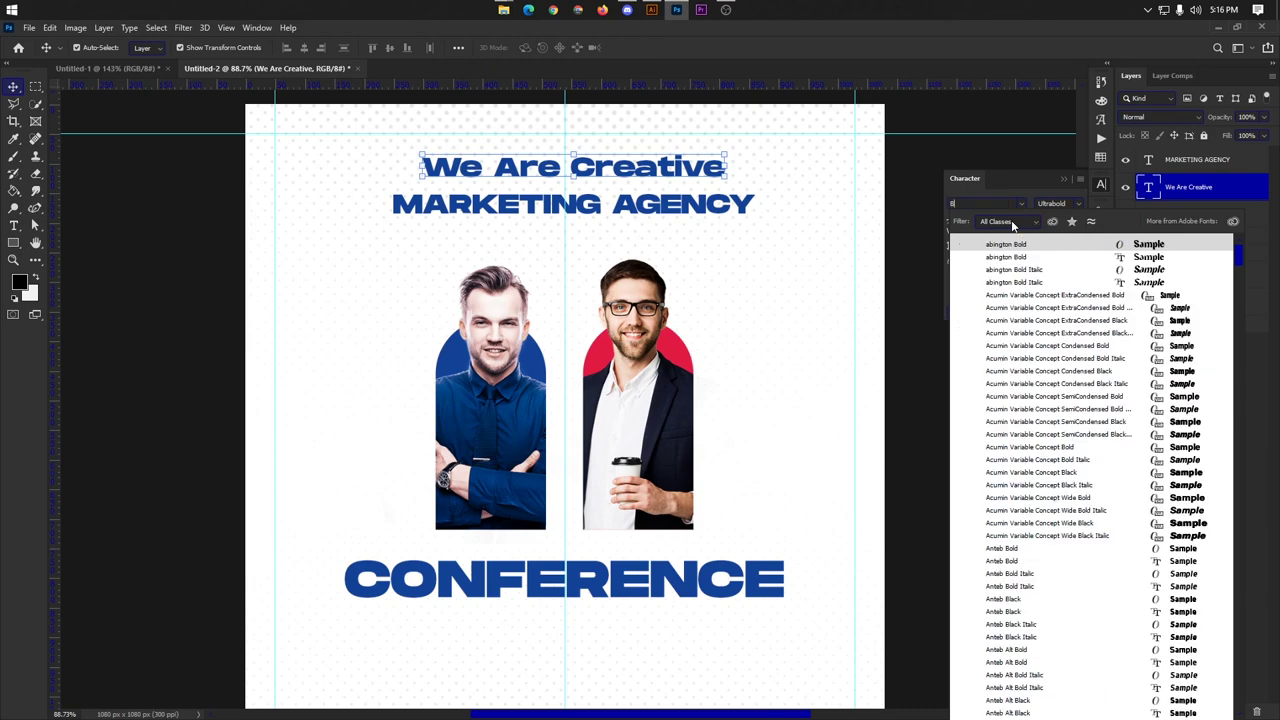
type("ET")
key("Return")
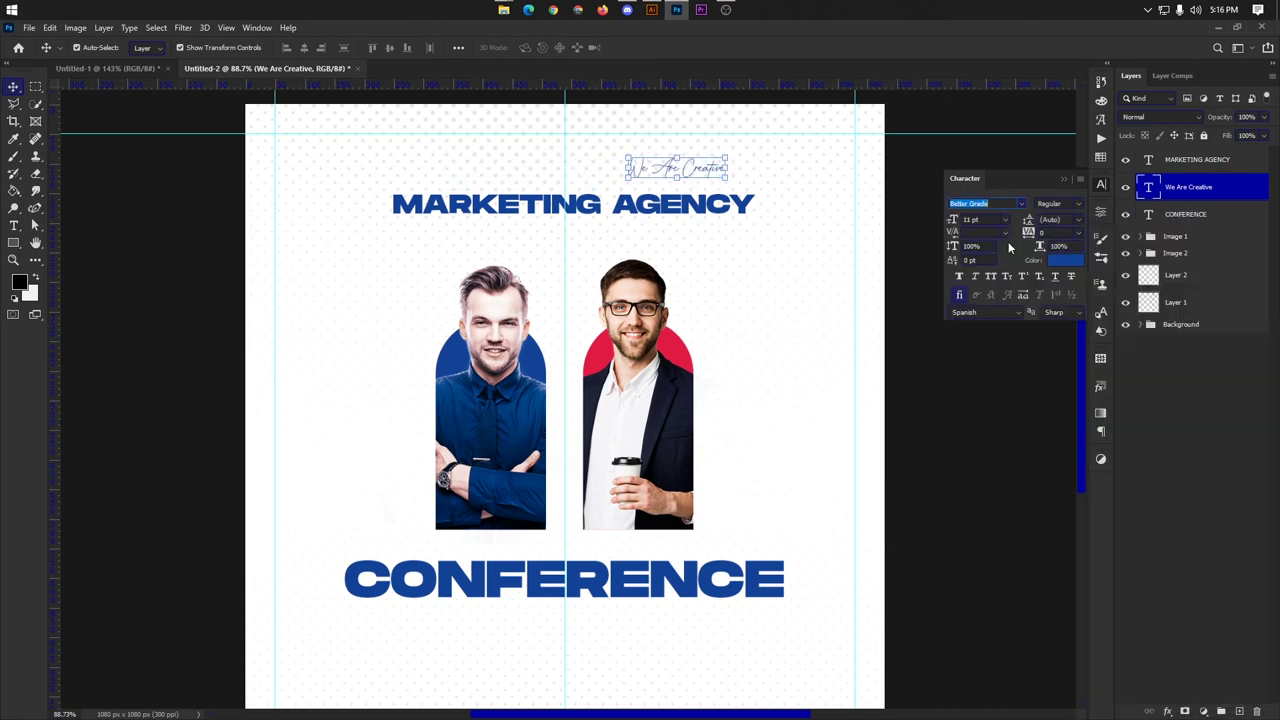
left_click(1004, 212)
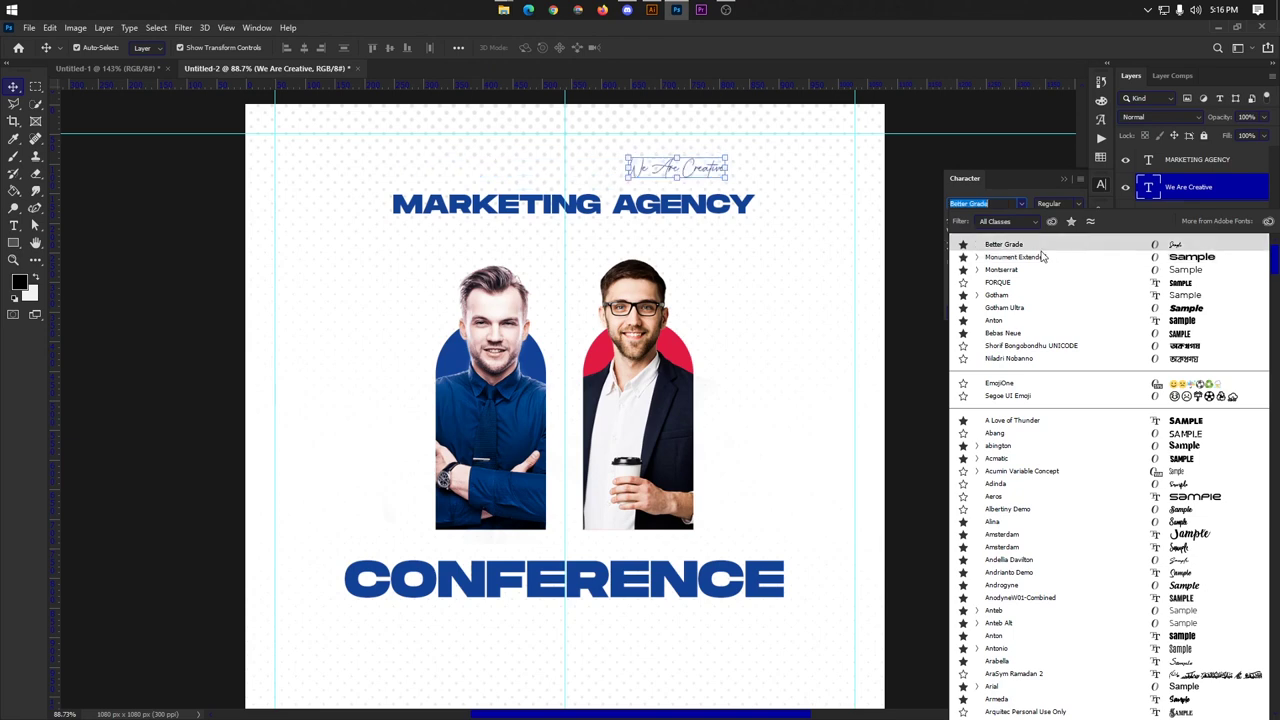
key("Return")
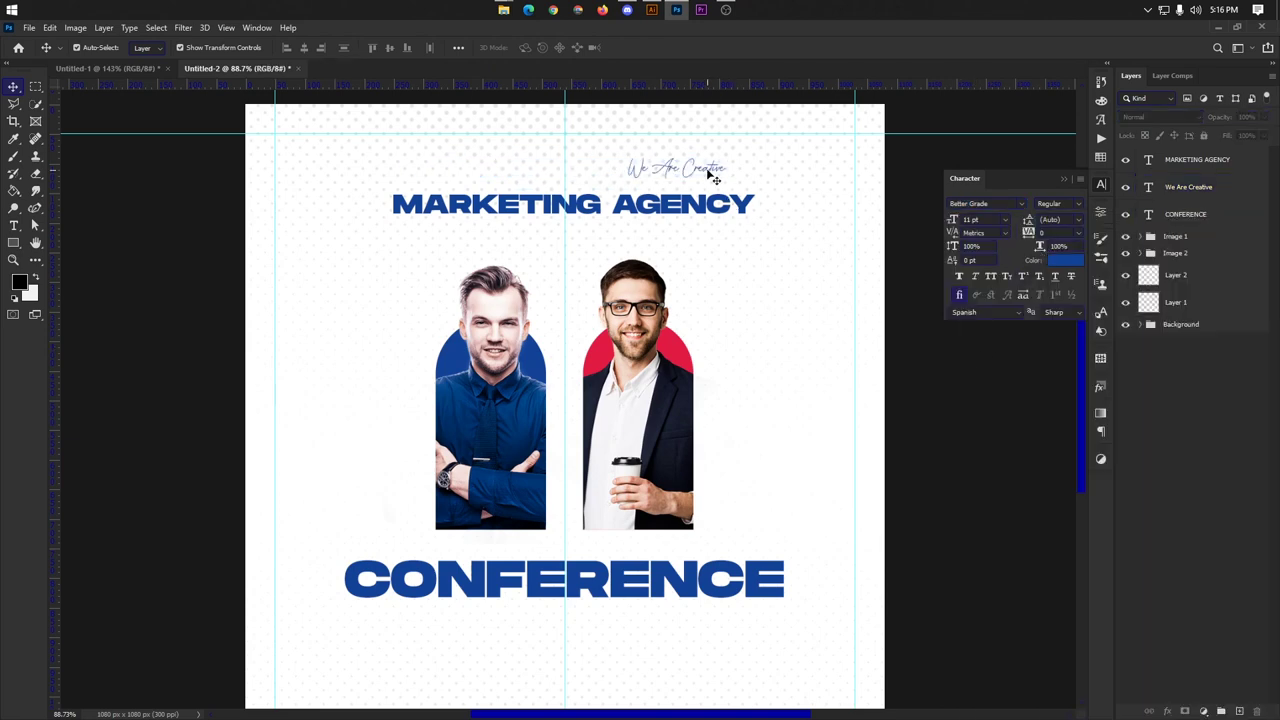
Raise the script title to 26 pt and centre it above MARKETING AGENCY
left_click(966, 219)
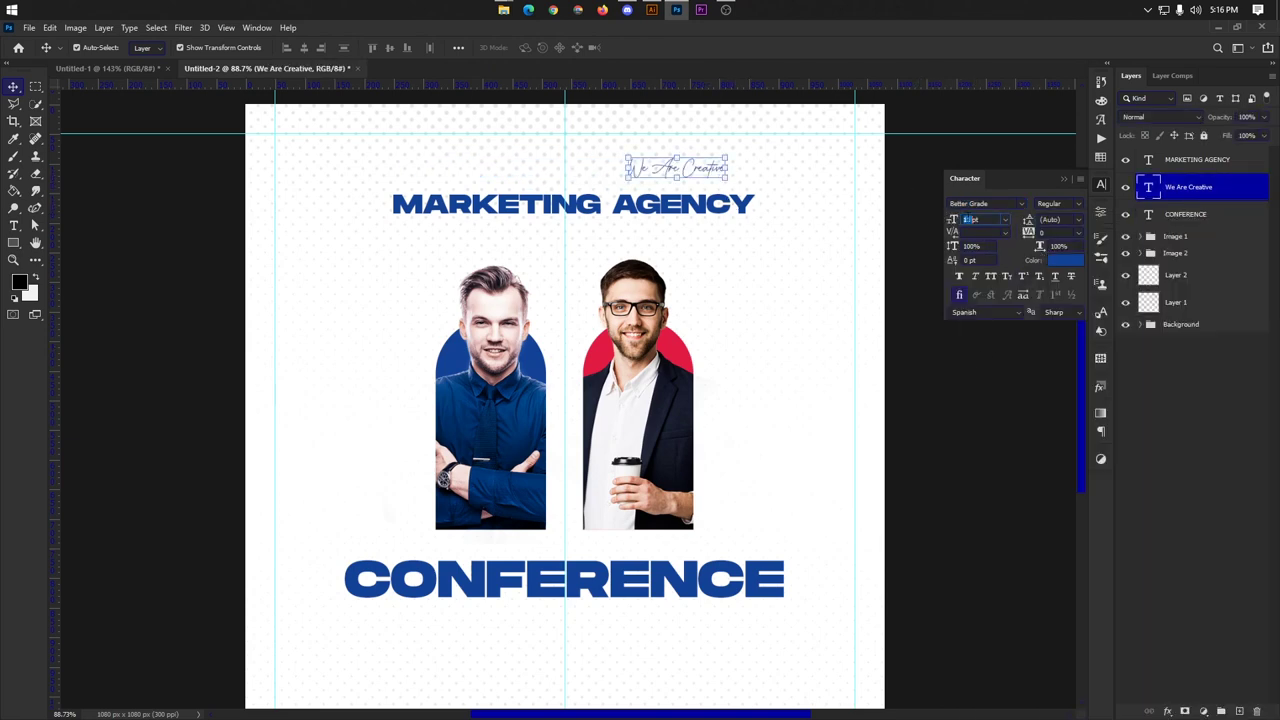
scroll(968, 220, "up", 2)
scroll(968, 220, "up", 3)
scroll(968, 221, "up", 3)
scroll(968, 222, "up", 3)
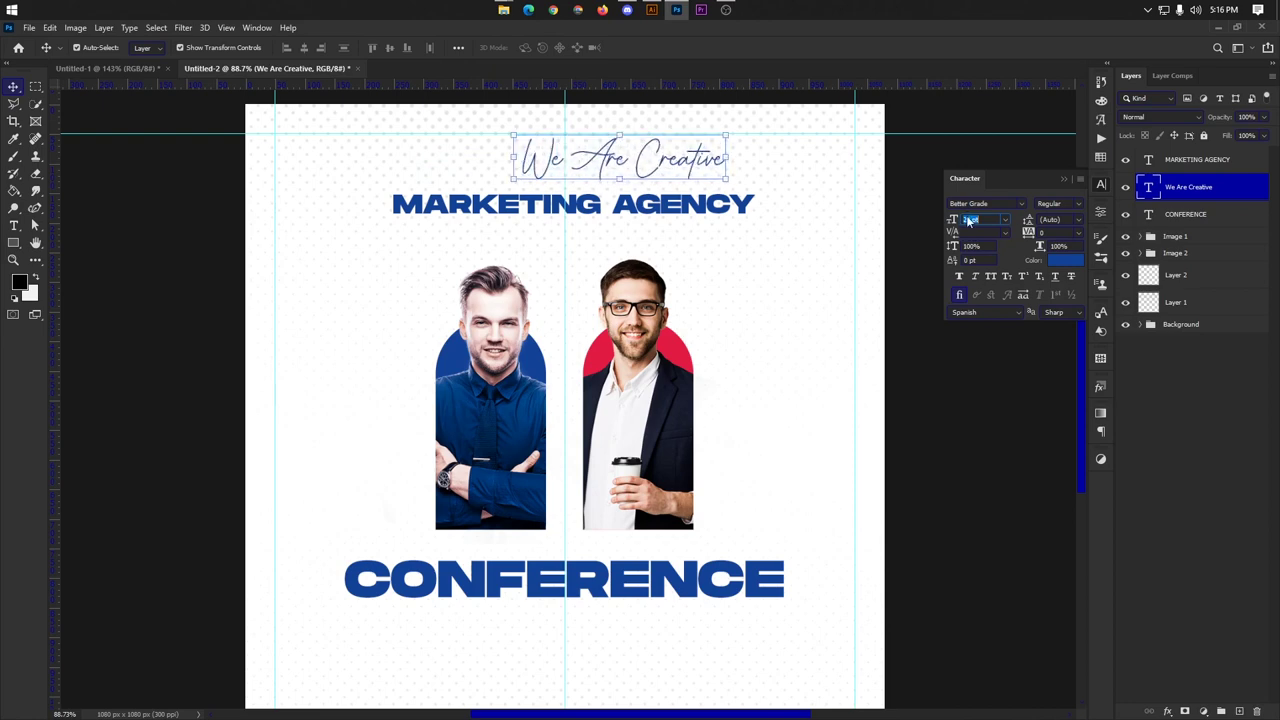
scroll(968, 221, "up", 2)
key("Return")
mouse_move(688, 175)
left_mouse_down()
mouse_move(628, 177)
mouse_move(640, 176)
left_mouse_up()
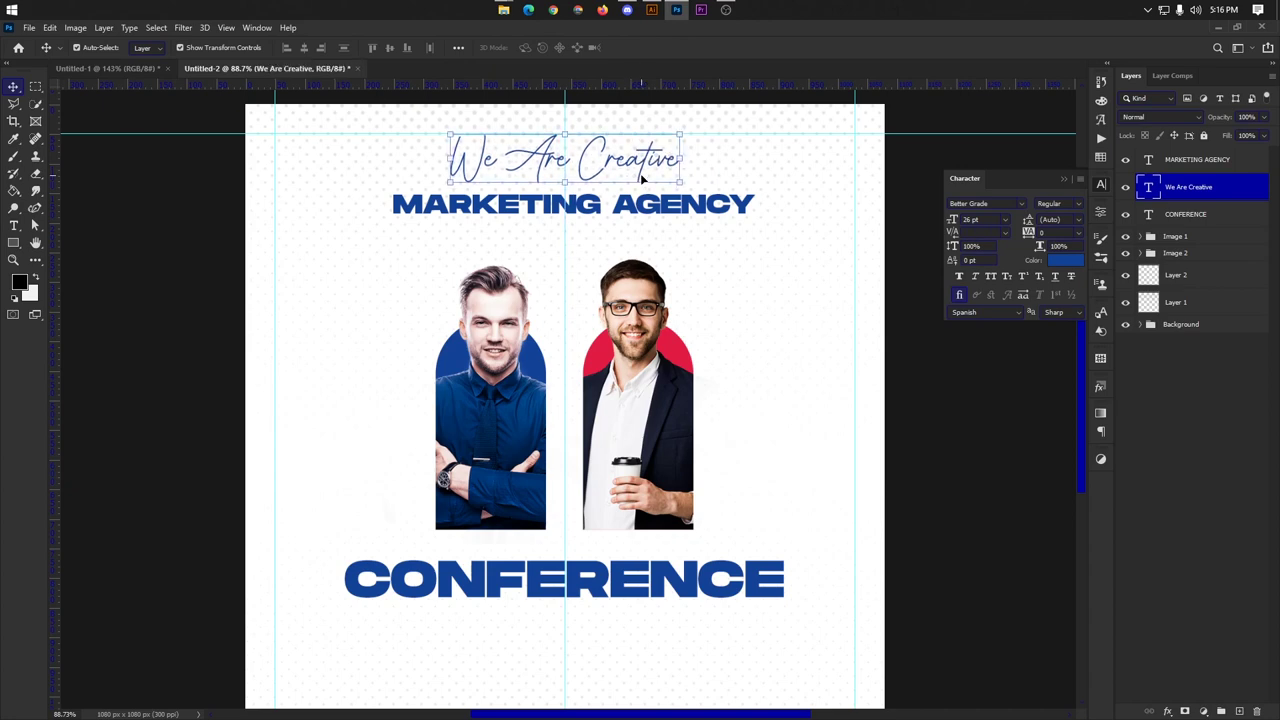
left_click(916, 423)
Set Layer 1's opacity to 7%
left_click(1190, 308)
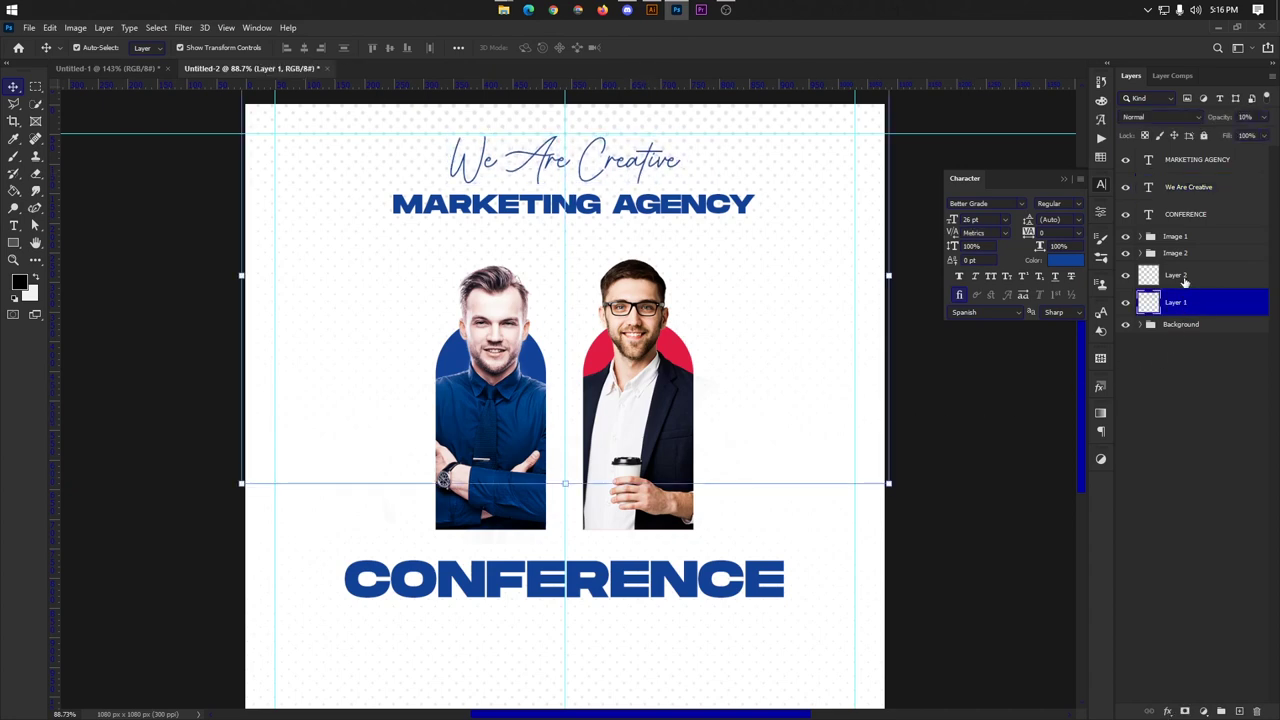
left_click(1245, 117)
type("5")
key("Return")
Move Layer 1's halftone dots up about 43 px with Free Transform
key("ctrl+t")
left_click_drag(761, 341, 769, 286)
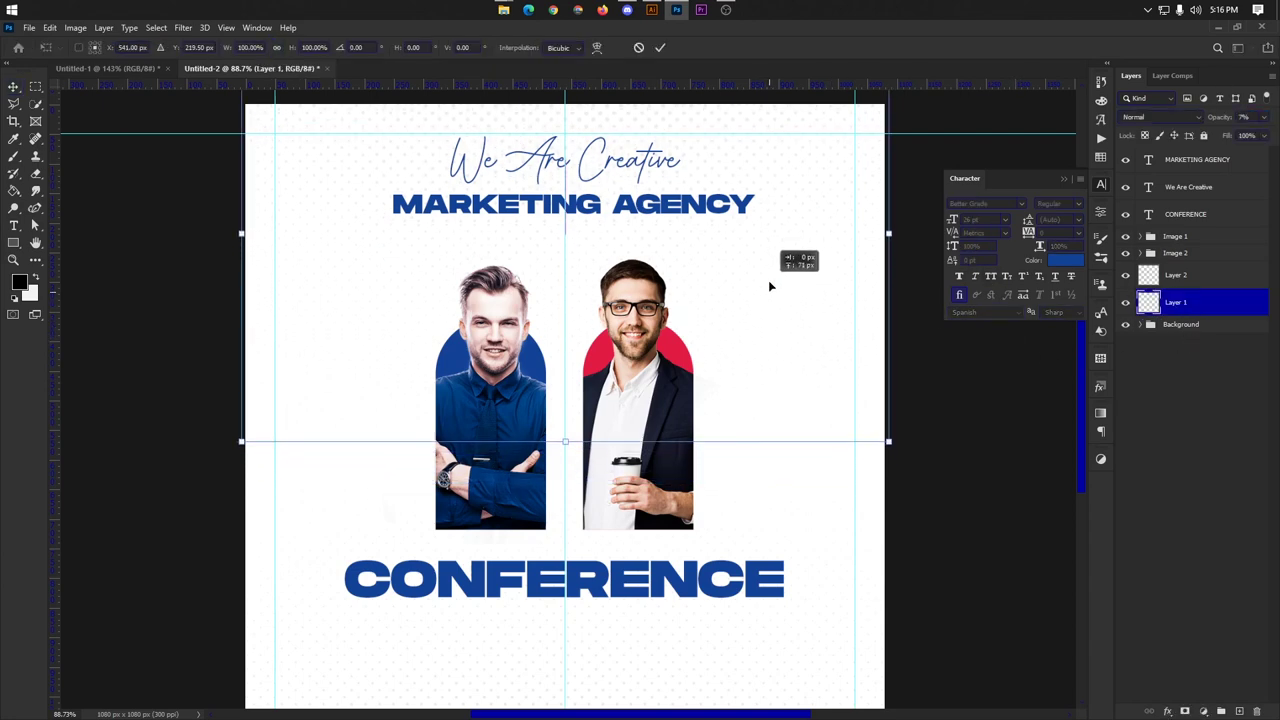
left_click(660, 47)
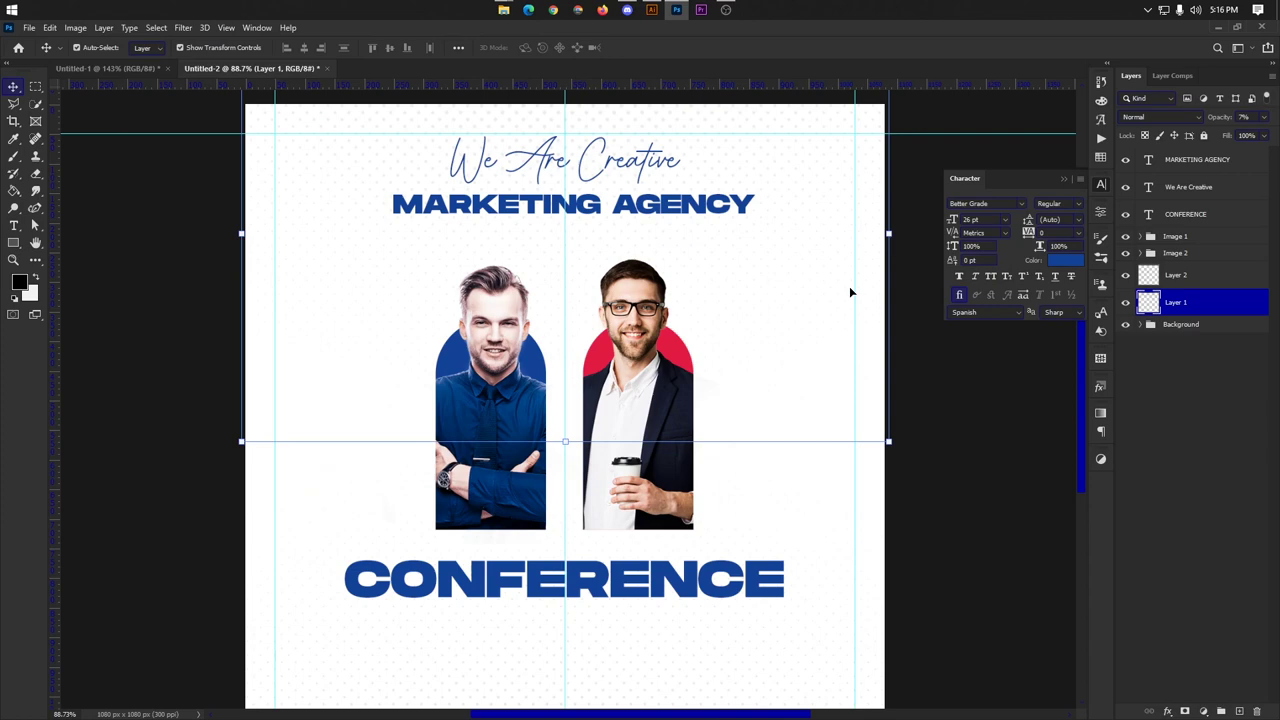
left_click(928, 343)
scroll(567, 297, "down", 1)
scroll(573, 322, "up", 1)
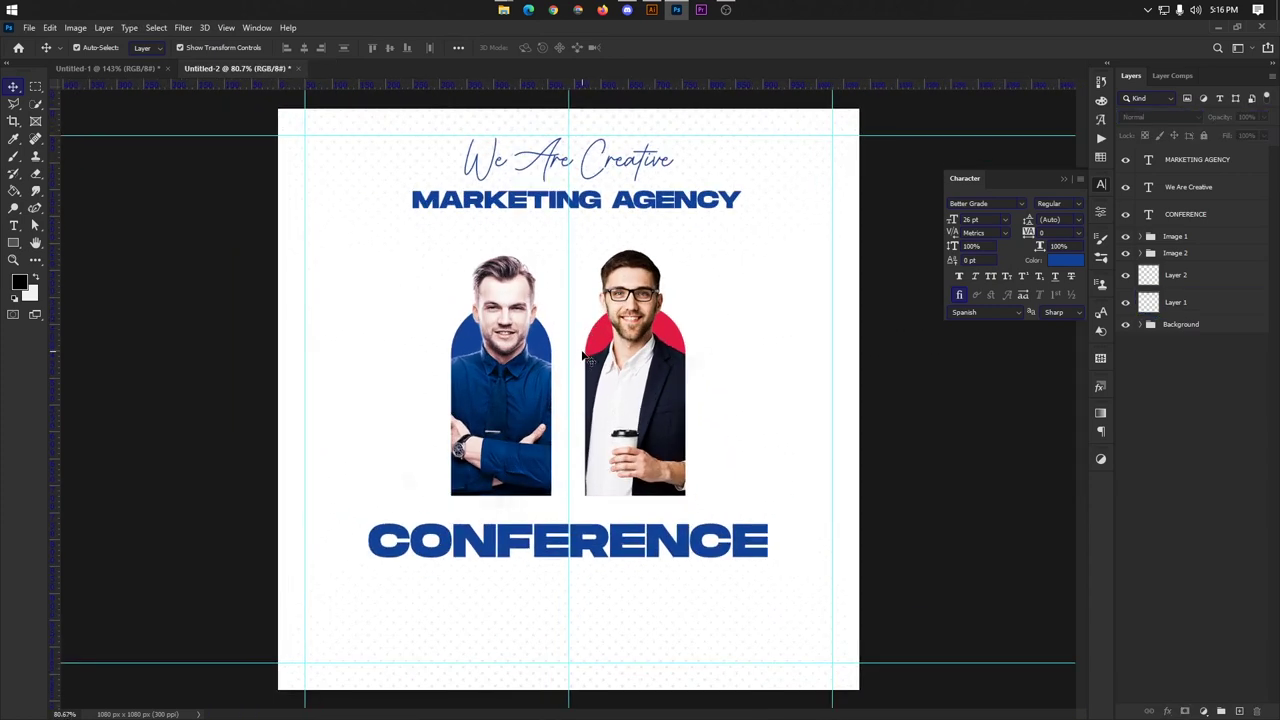
Move MARKETING AGENCY up under the script title and colour We Are Creative red #e01b43
left_click(628, 201)
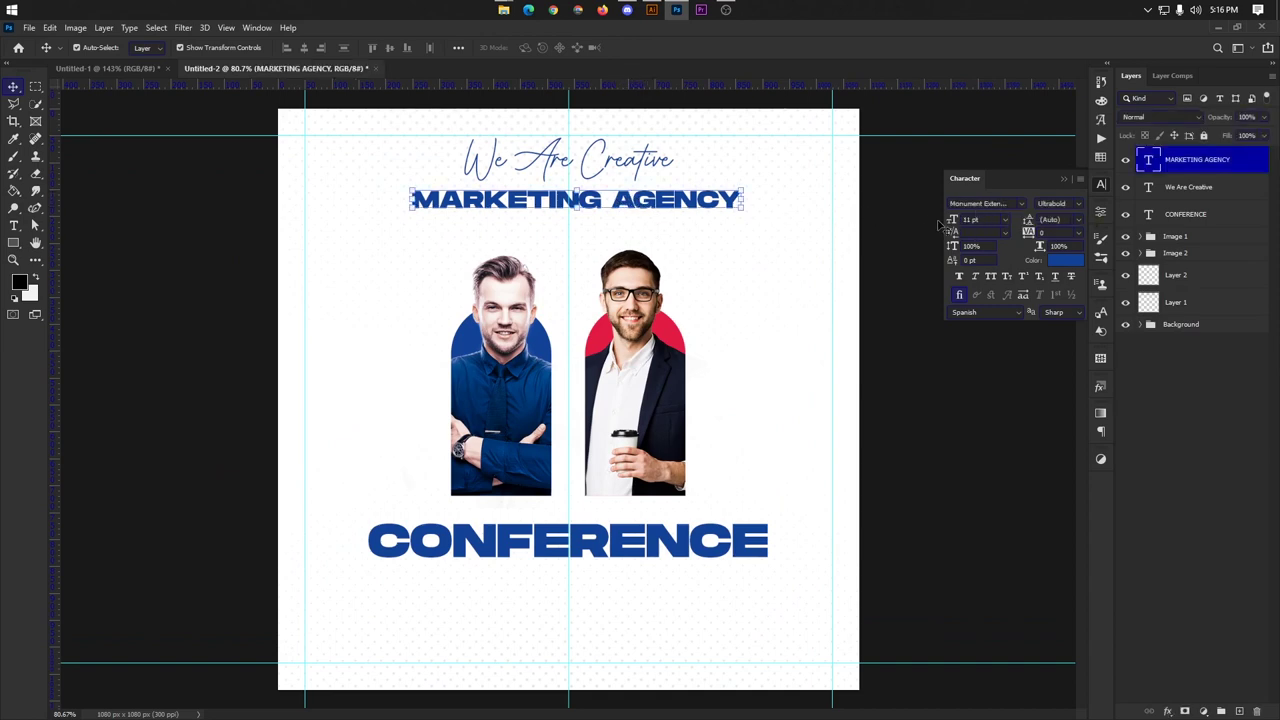
left_click_drag(685, 206, 680, 195)
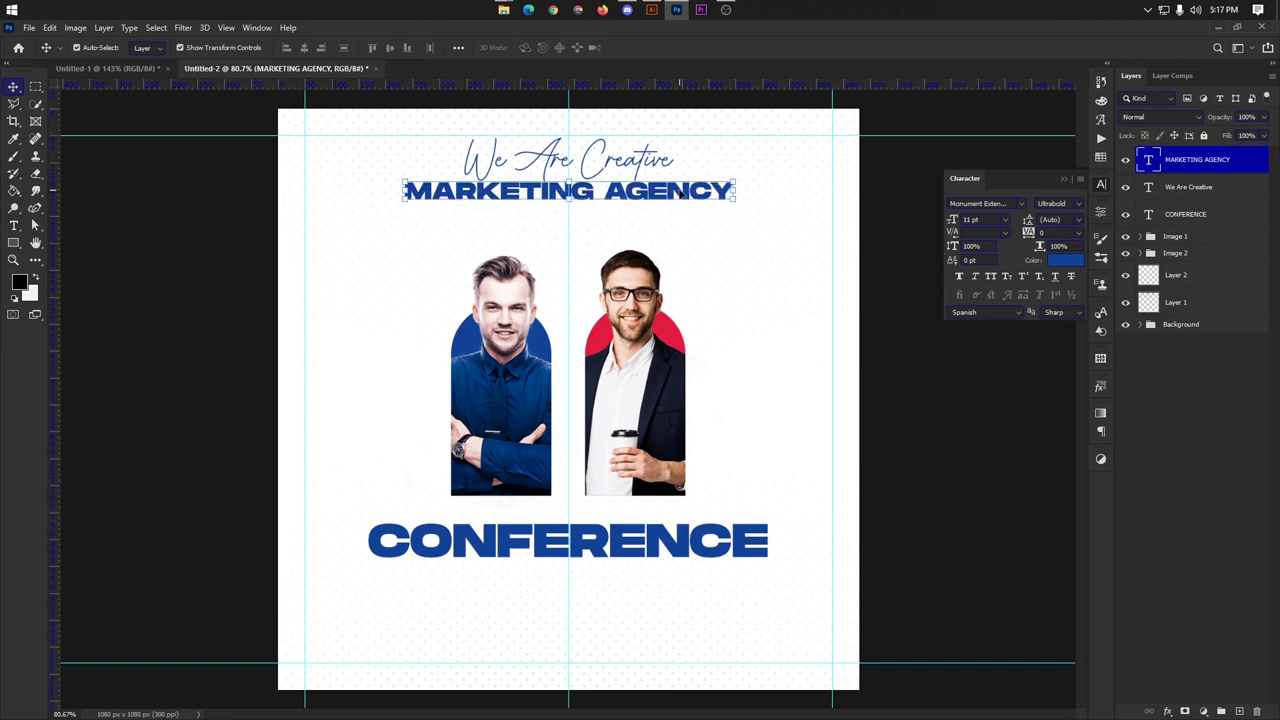
left_click(908, 413)
left_click(645, 158)
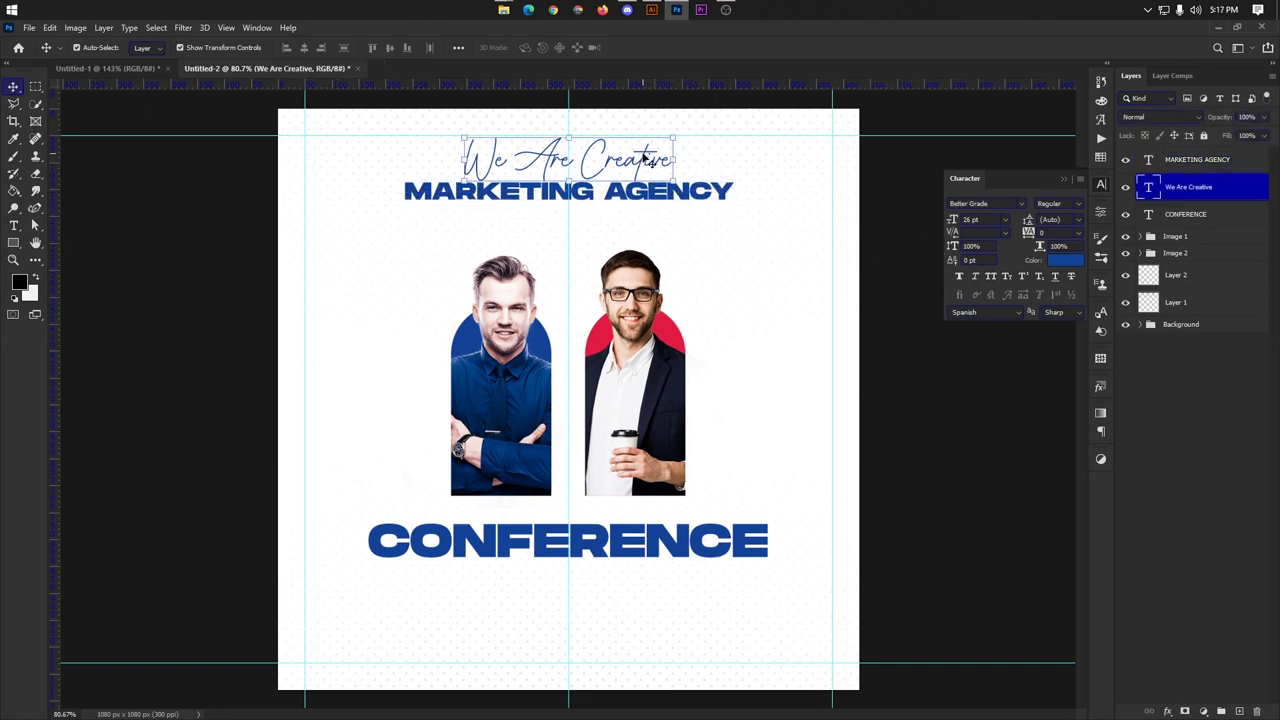
left_click(1068, 261)
left_click(674, 330)
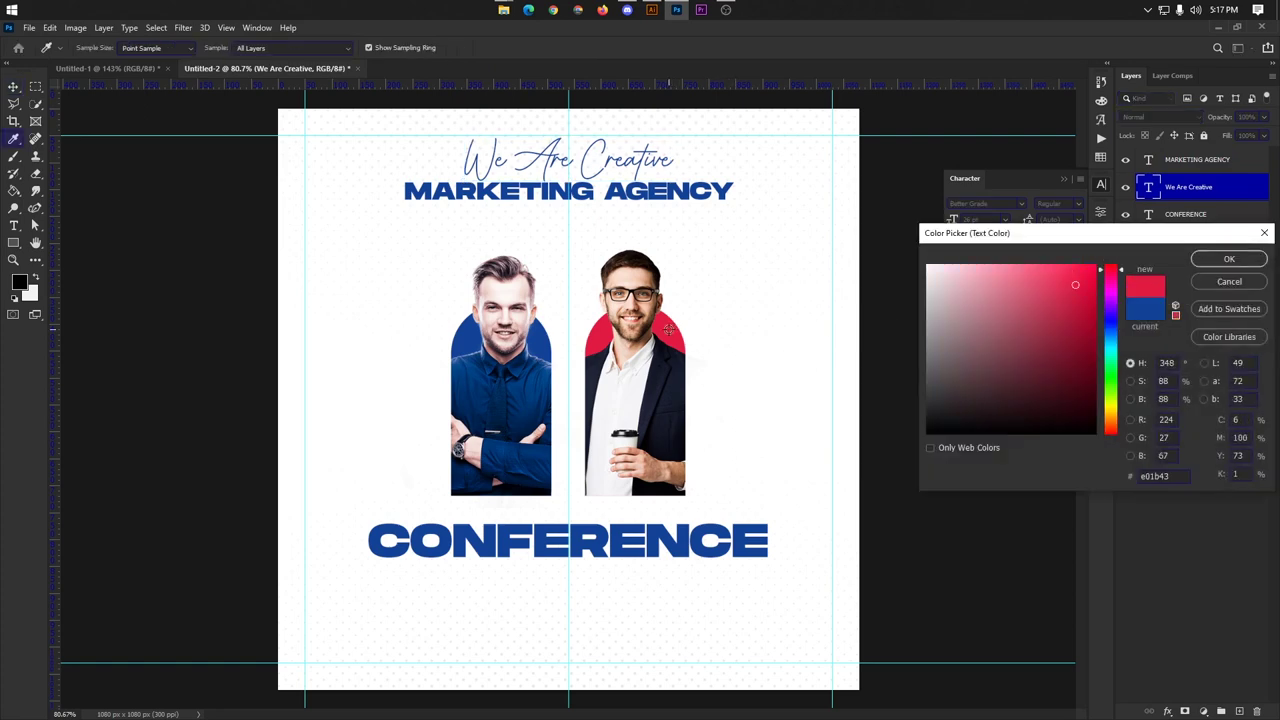
left_click(1219, 264)
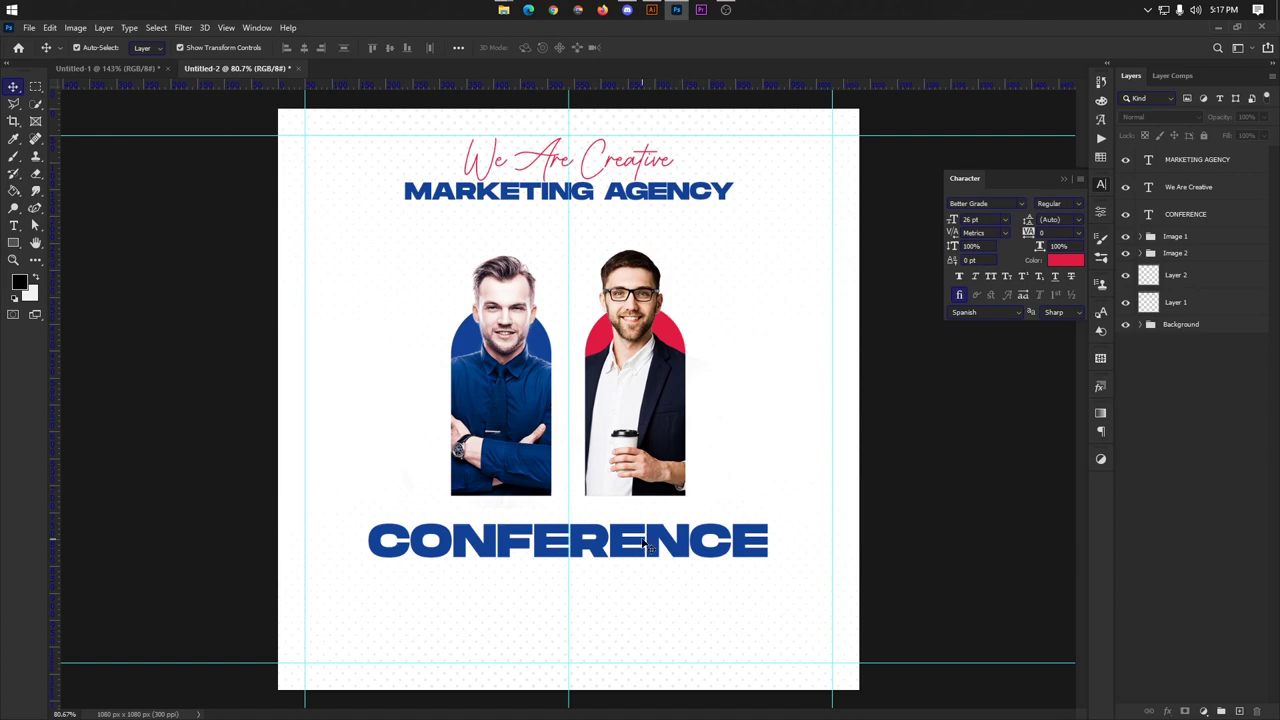
Nudge the Image 1 and Image 2 photo groups up two pixels toward MARKETING AGENCY, then fit the post in view
scroll(657, 476, "down", 2)
scroll(658, 440, "up", 3)
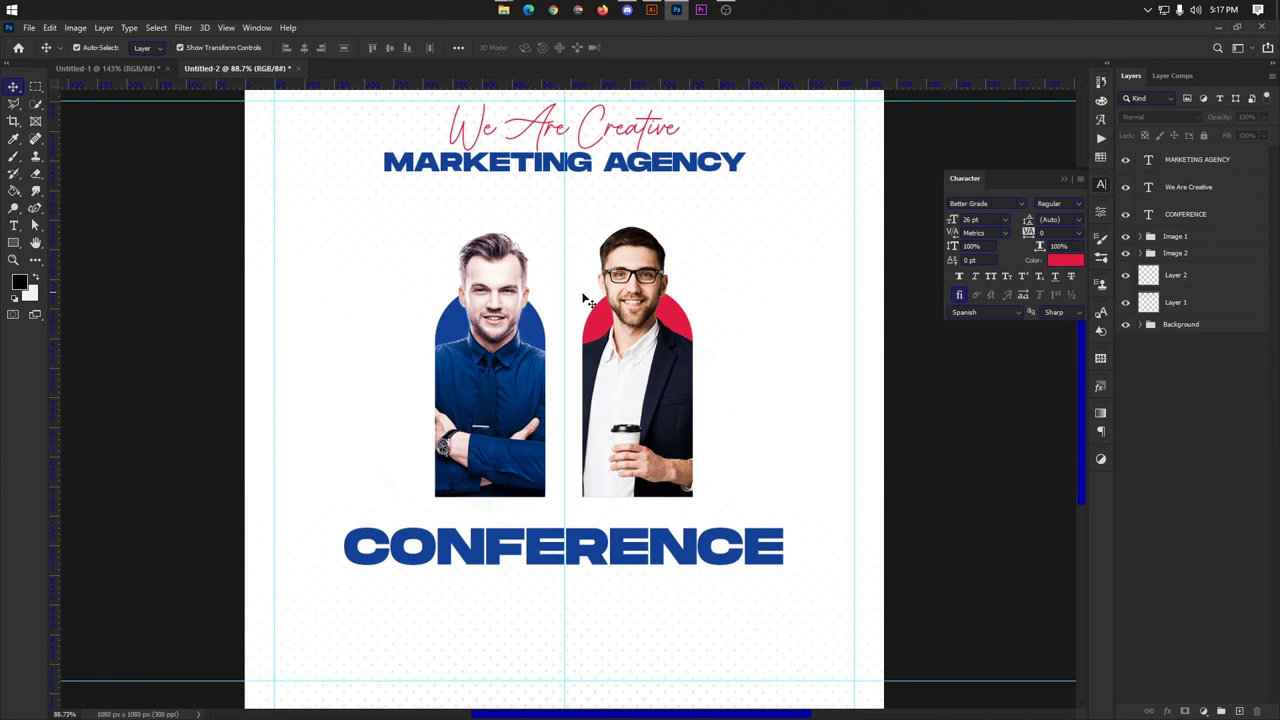
scroll(612, 398, "down", 1)
scroll(520, 408, "down", 1)
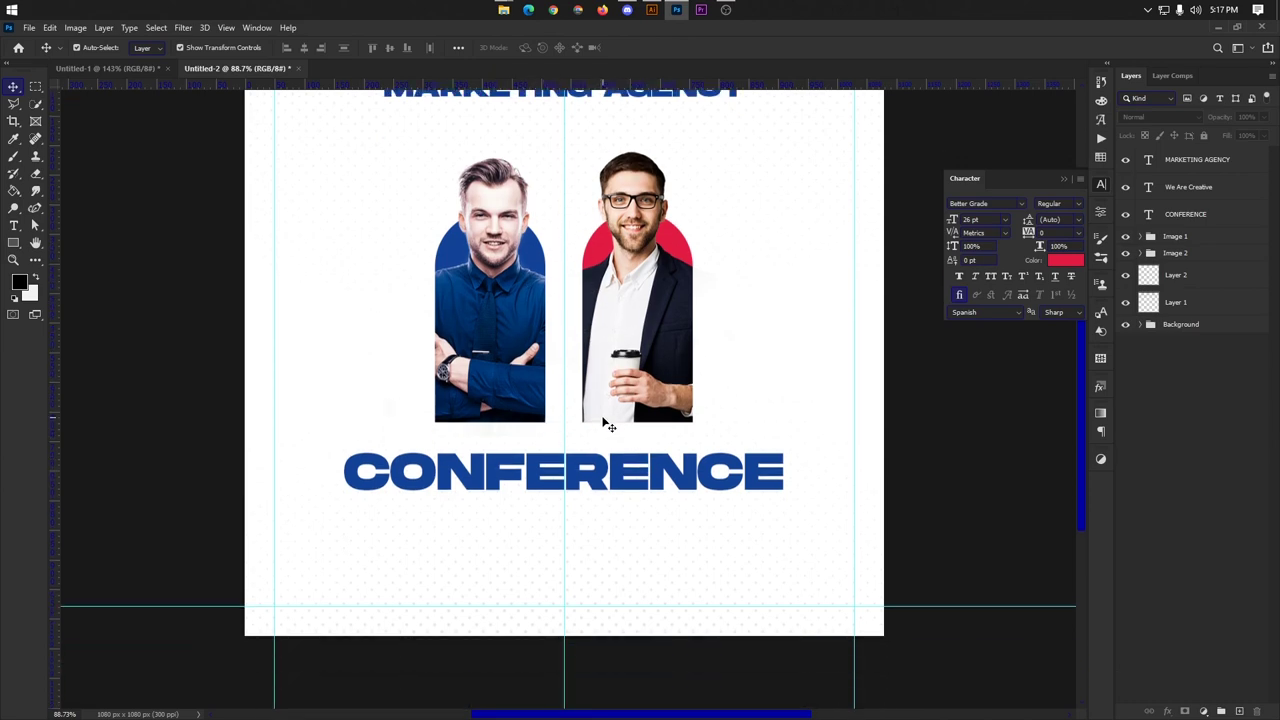
scroll(600, 420, "down", 1)
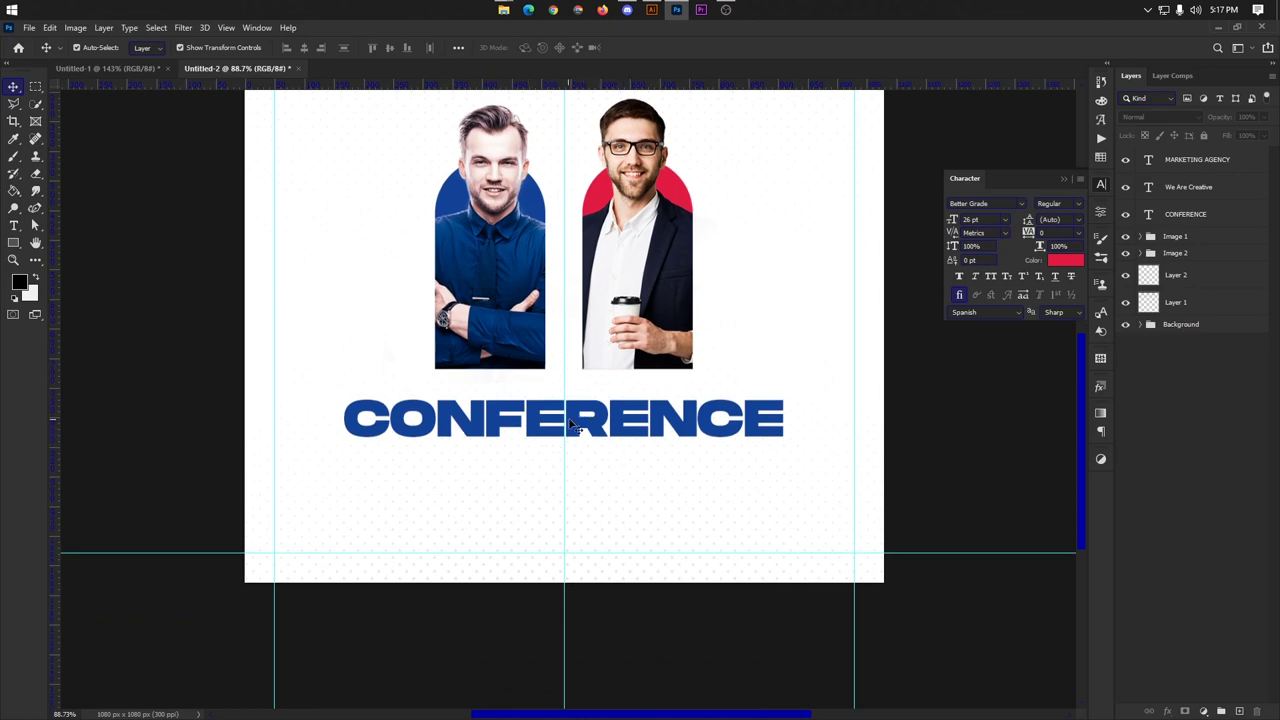
scroll(568, 417, "up", 2)
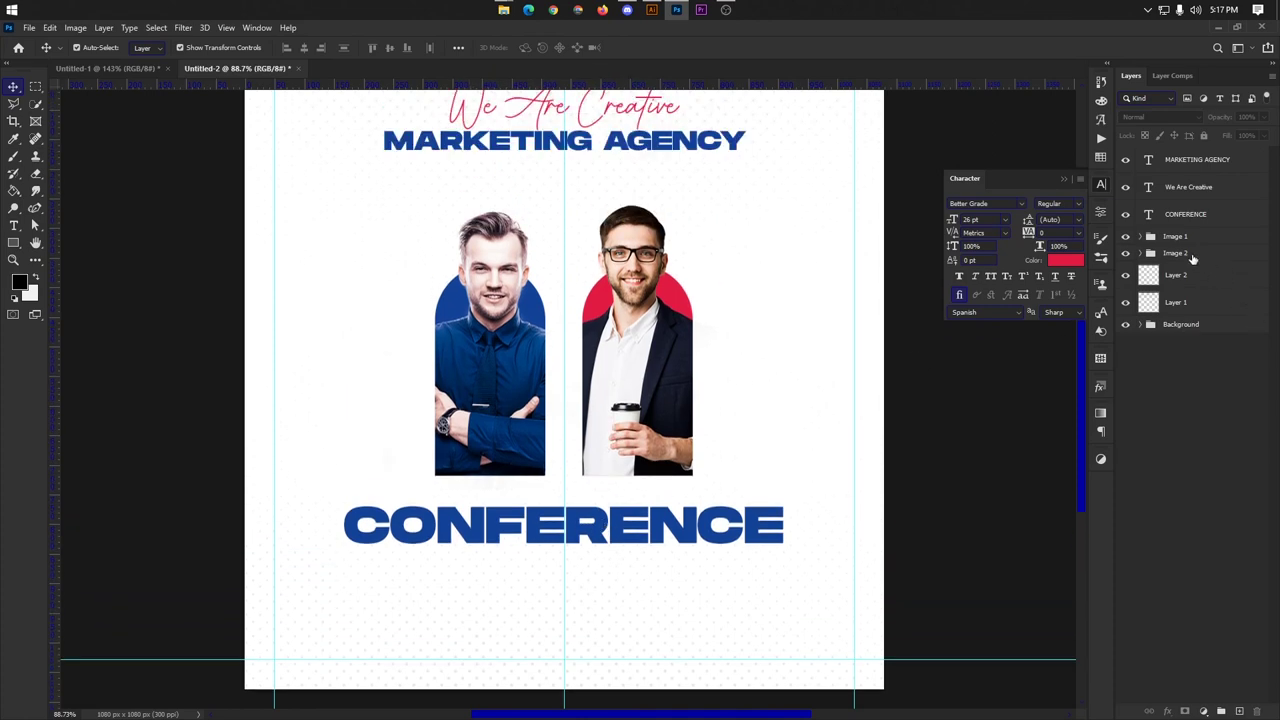
left_click(1192, 255)
key("Up")
key("Up")
key("Up")
key("Up")
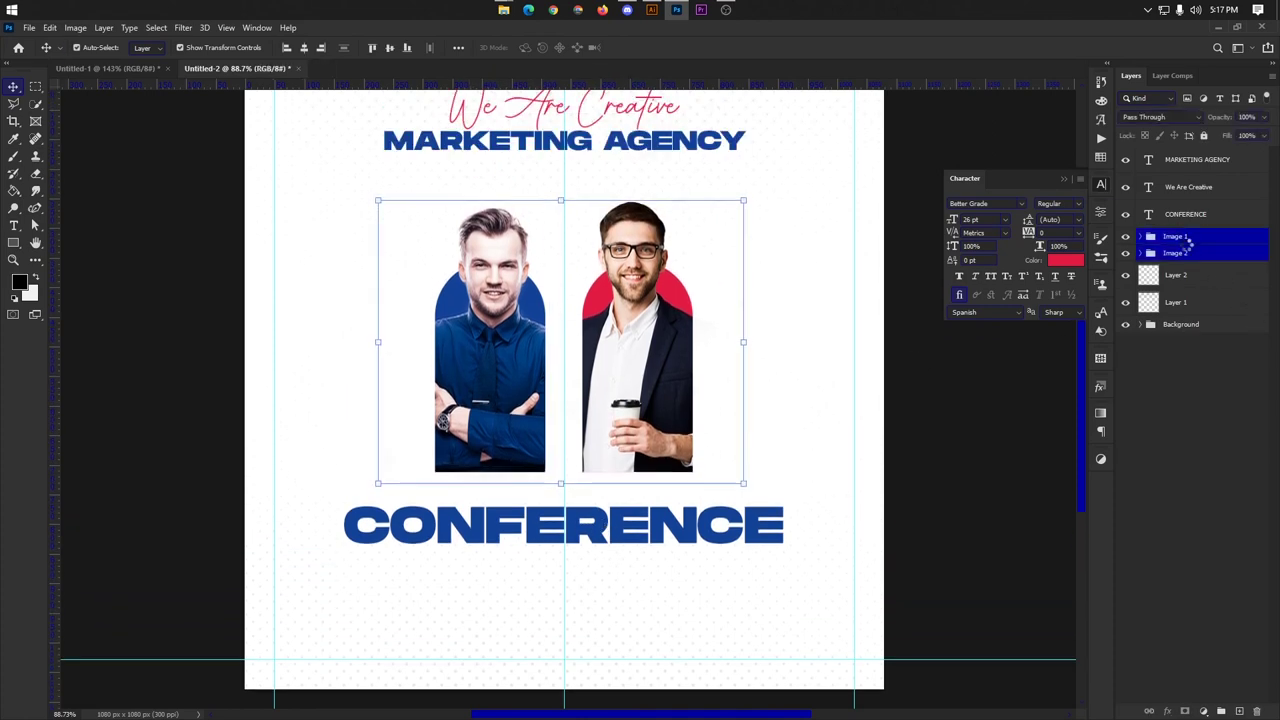
key("Up")
key("Up")
key("Up")
key("Up")
key("Up")
key("Up")
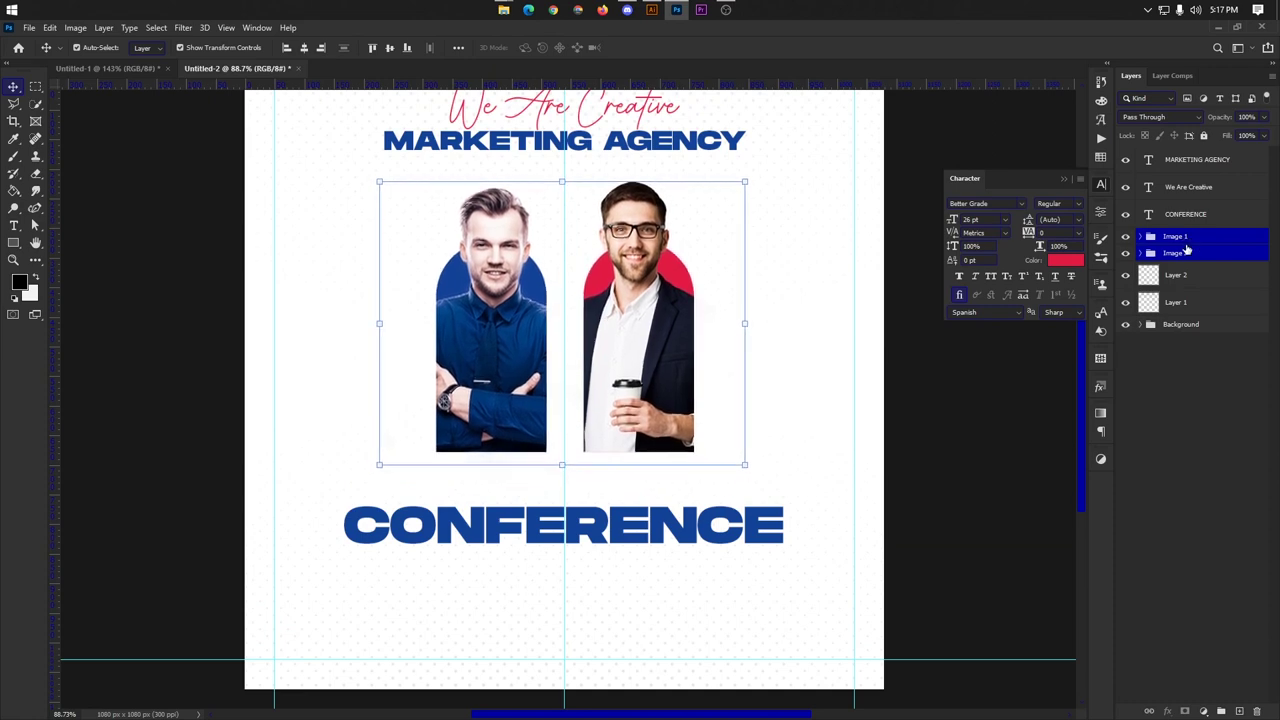
key("Up")
key("Up")
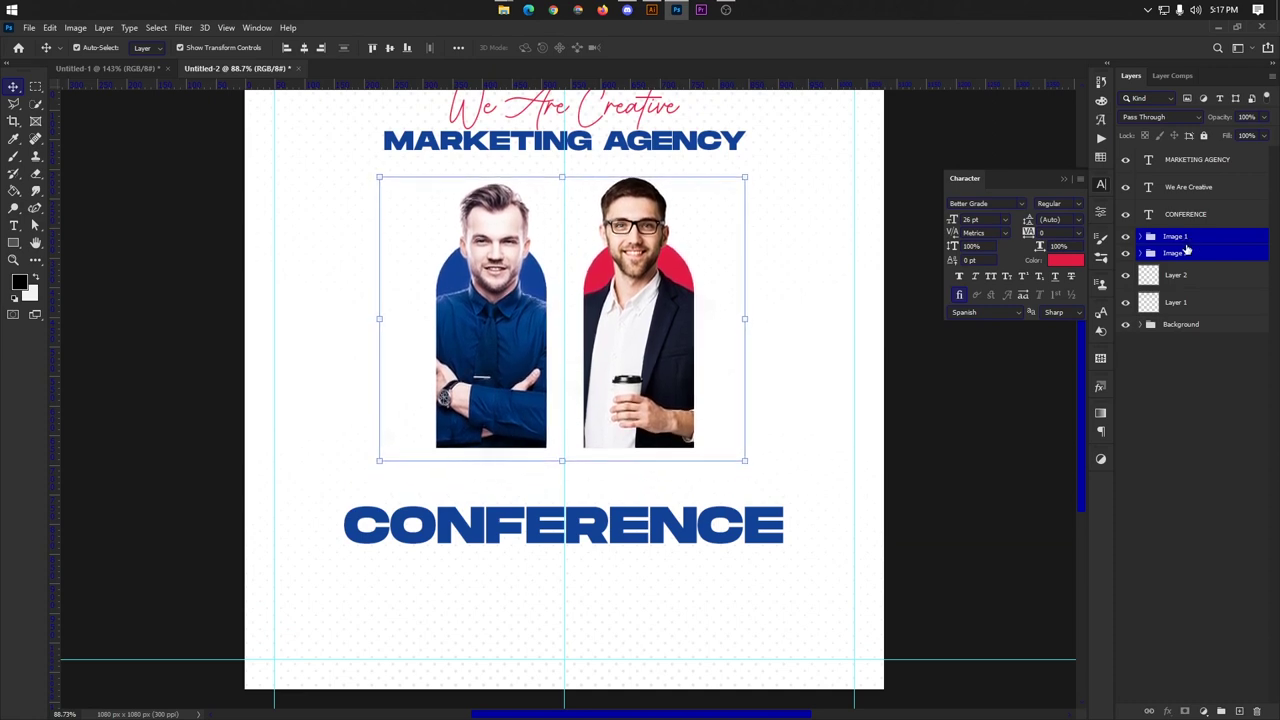
key("Down")
key("Down")
key("Down")
key("Down")
key("Down")
key("Down")
key("Down")
key("Down")
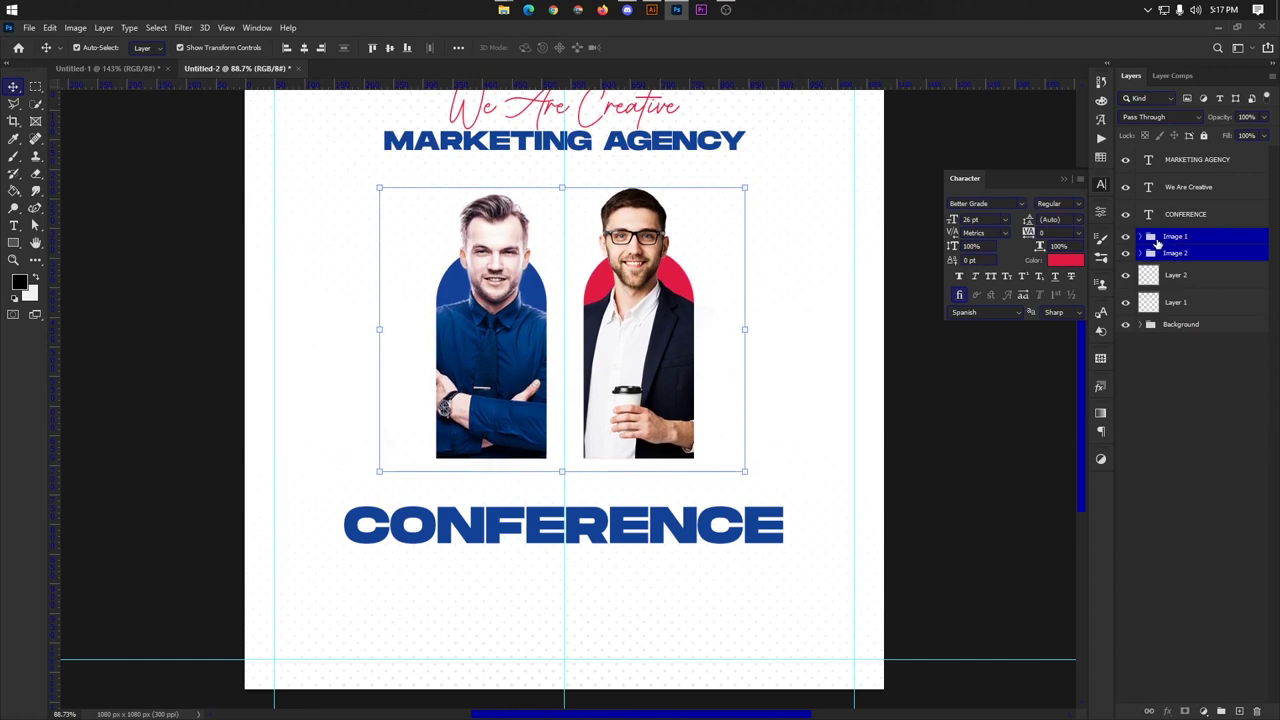
left_click(998, 447)
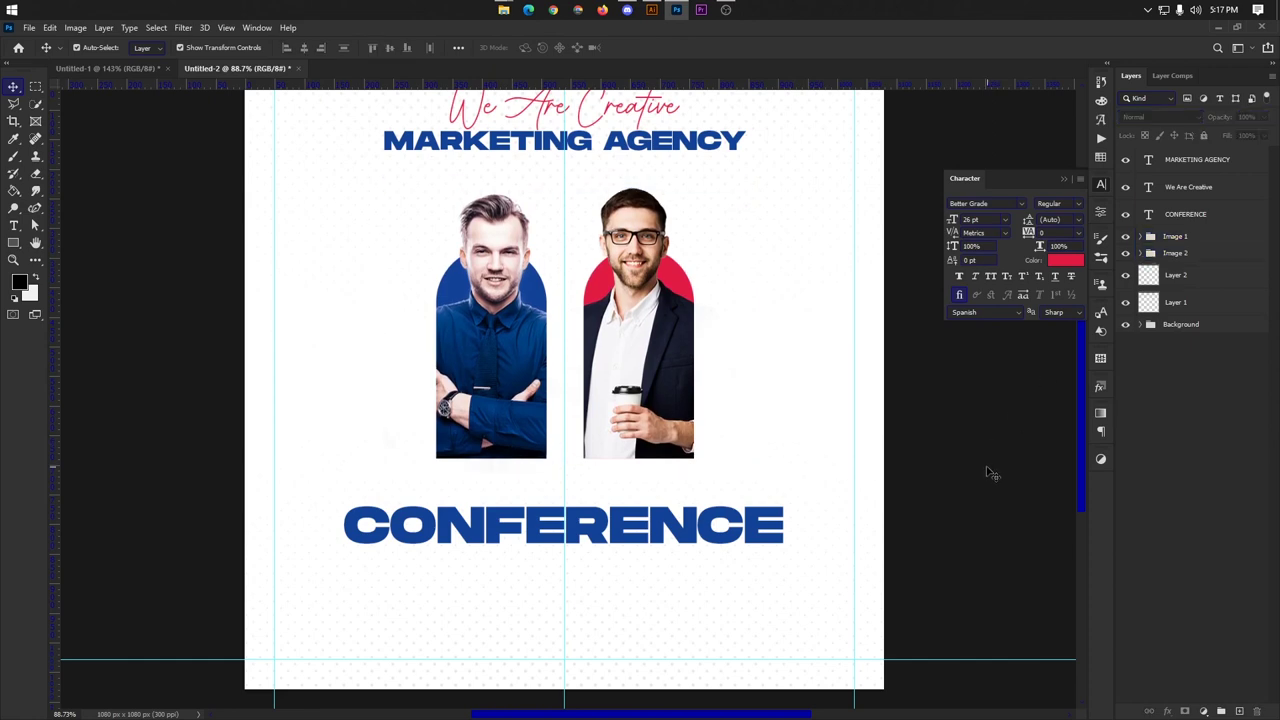
key("ctrl+0")
Set the Type tool to the Montserrat font at 6 pt
left_click(15, 226)
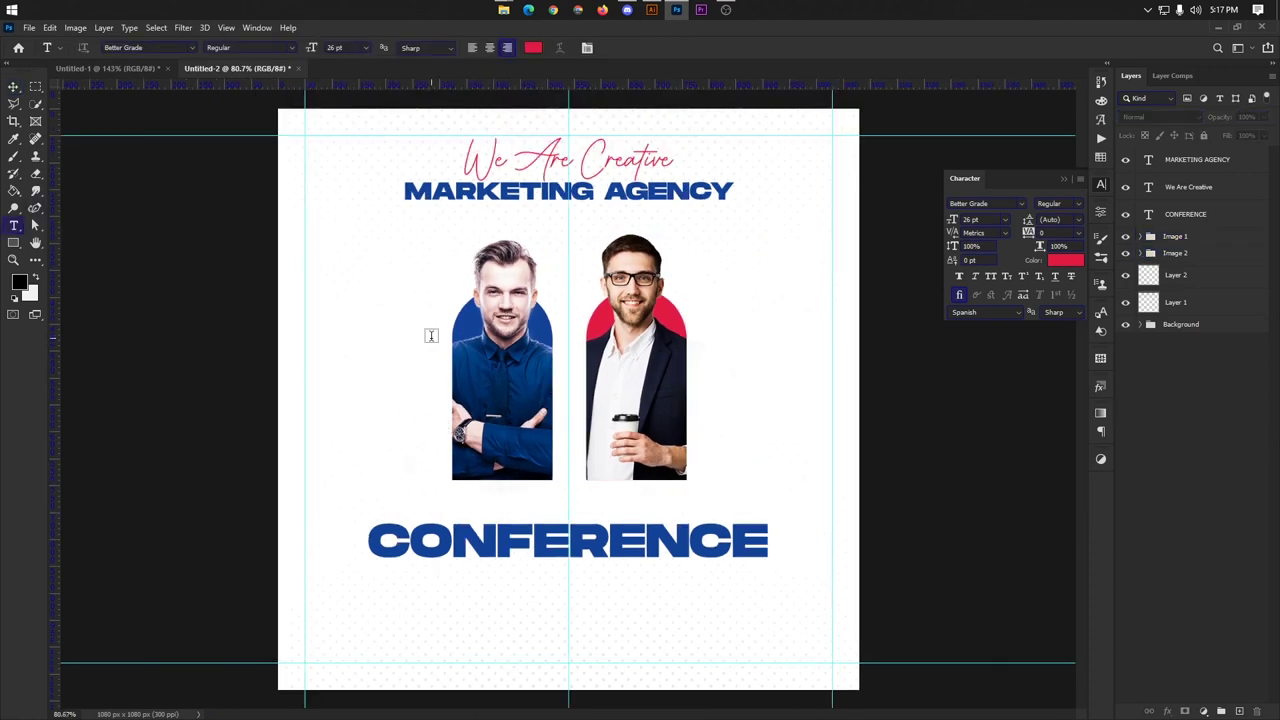
left_click(1005, 219)
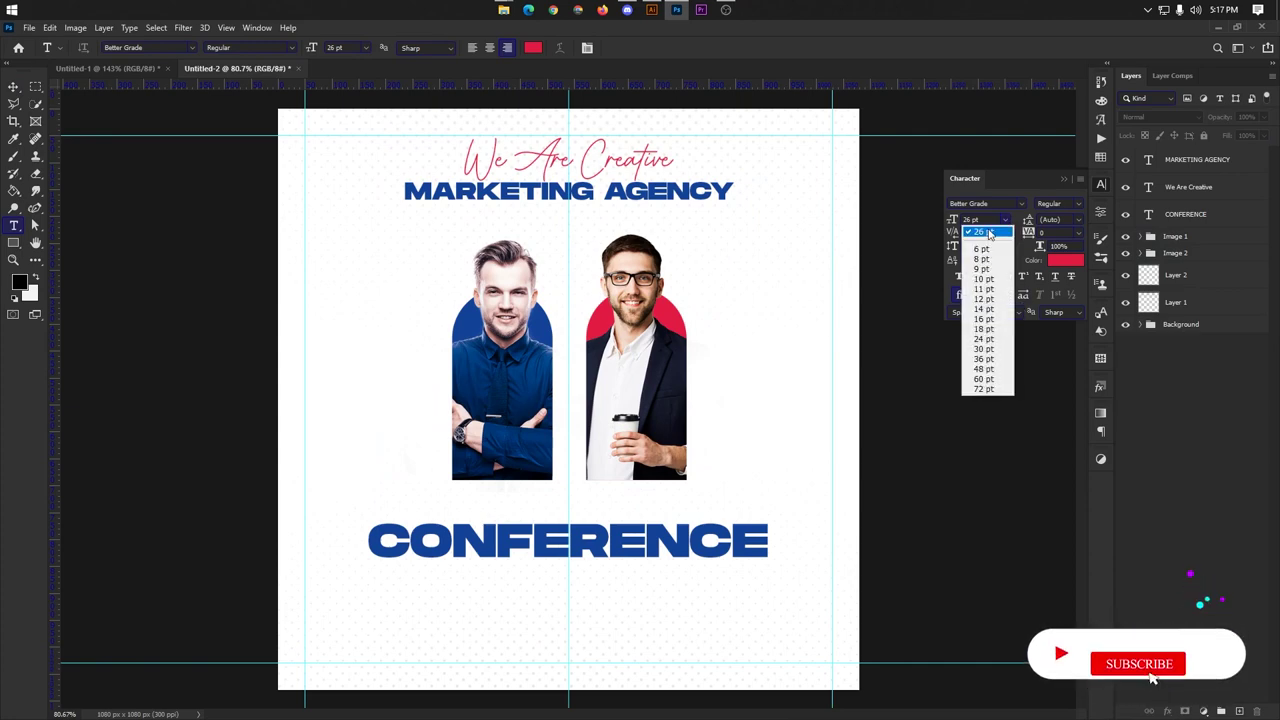
left_click(975, 231)
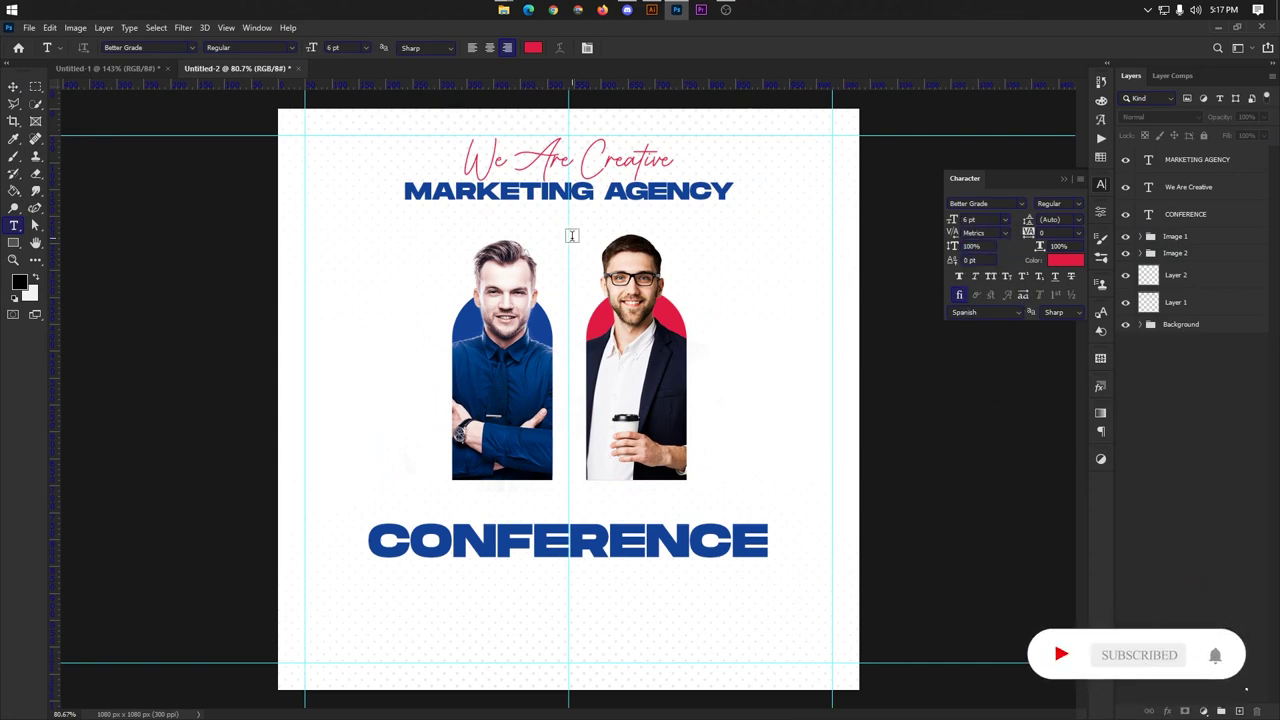
left_click(1021, 203)
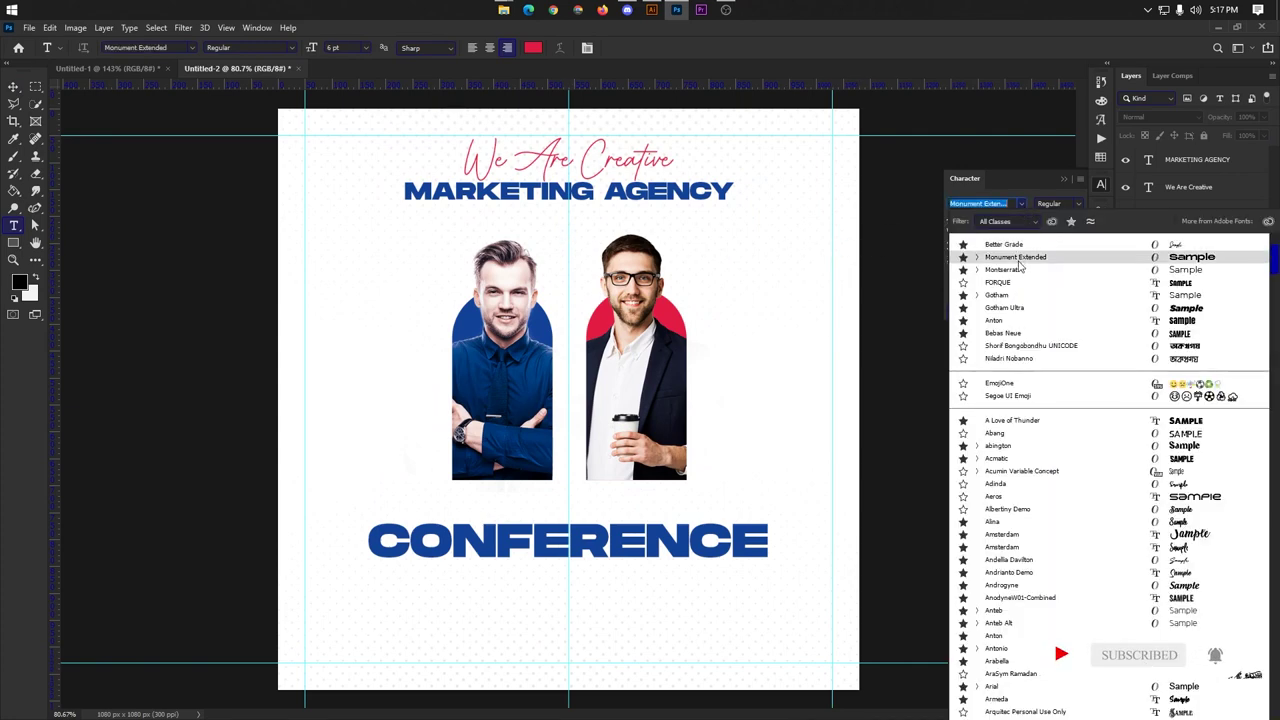
left_click(994, 272)
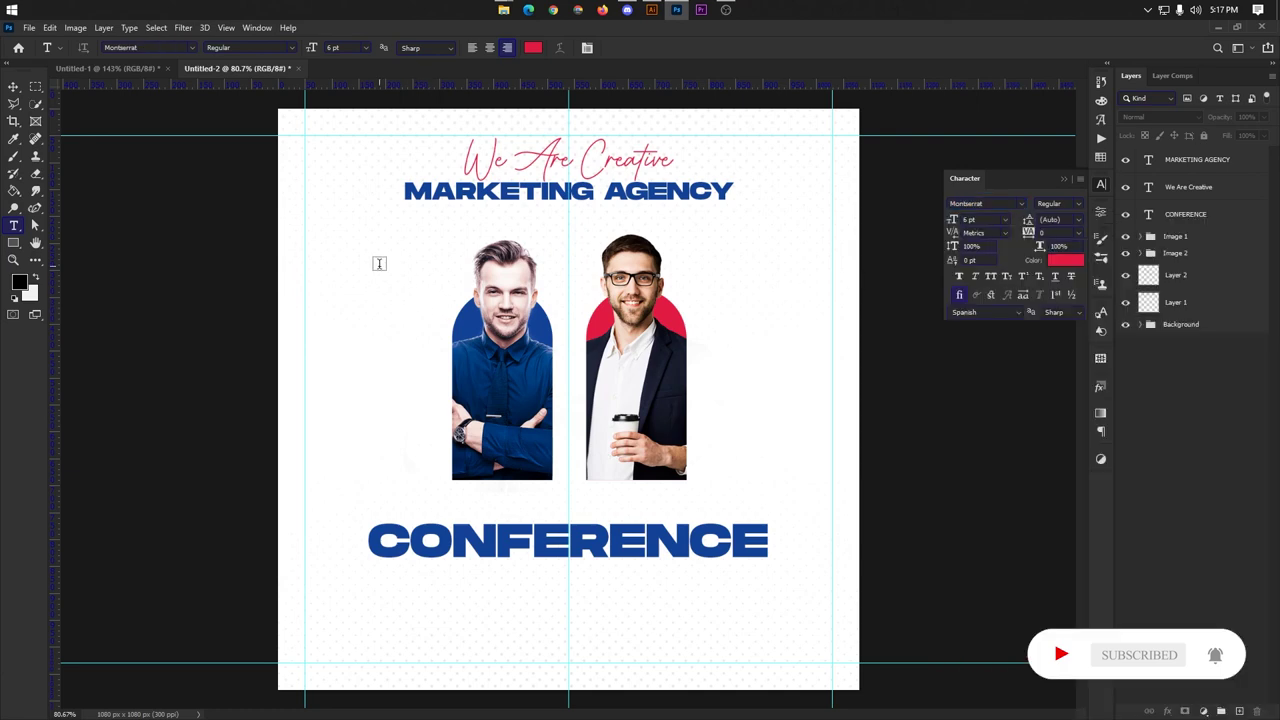
Draw a wide paragraph text box above the photos filled with Lorem ipsum placeholder text
left_click_drag(384, 266, 753, 343)
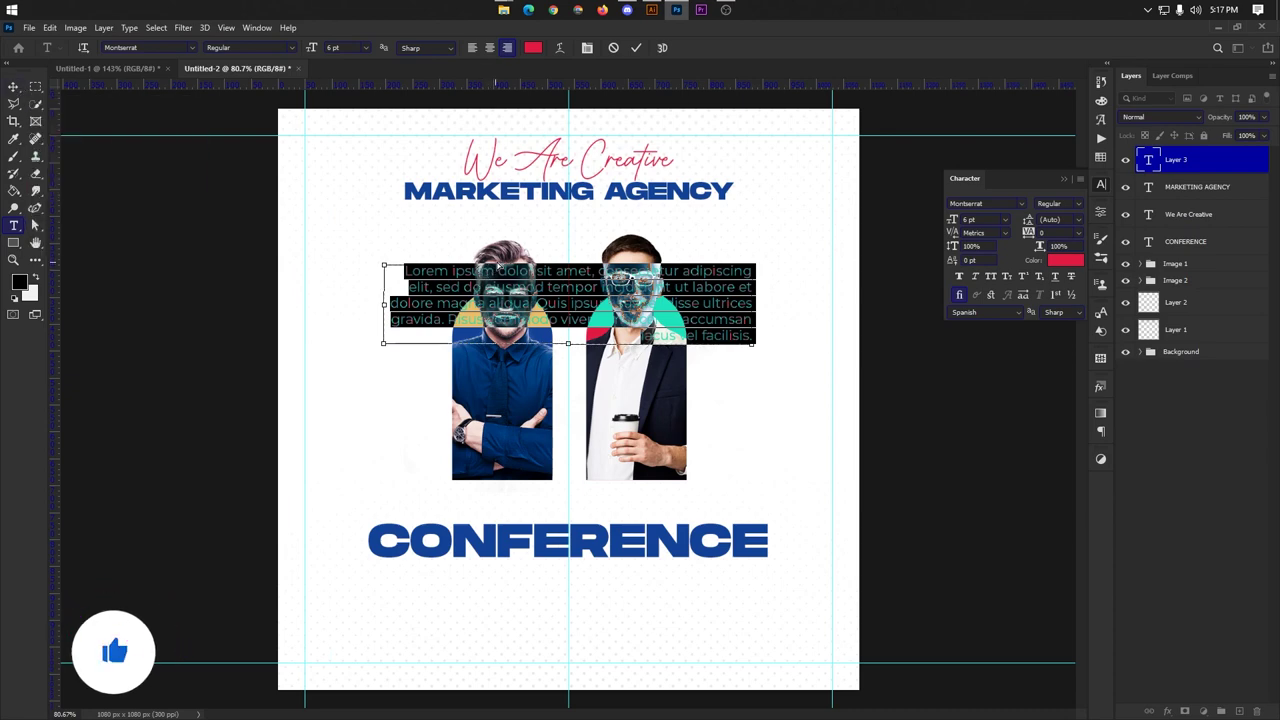
left_click(636, 47)
key("ctrl+z")
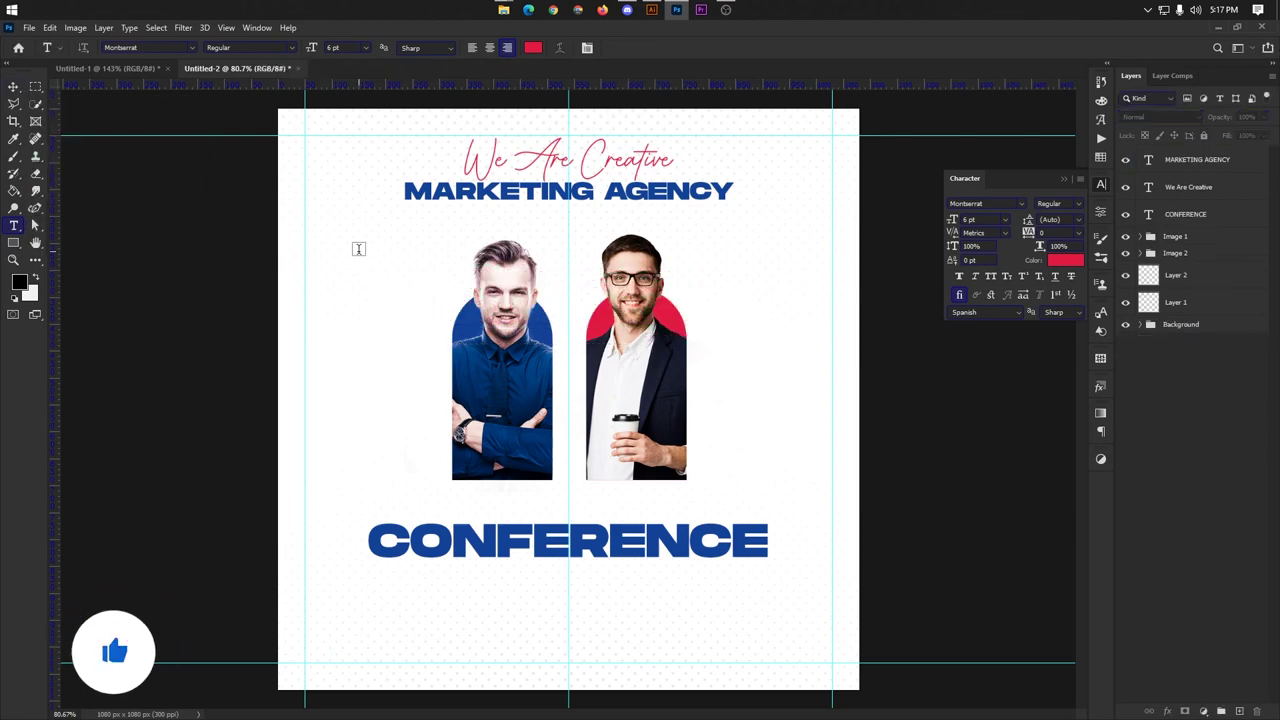
left_click_drag(358, 251, 775, 328)
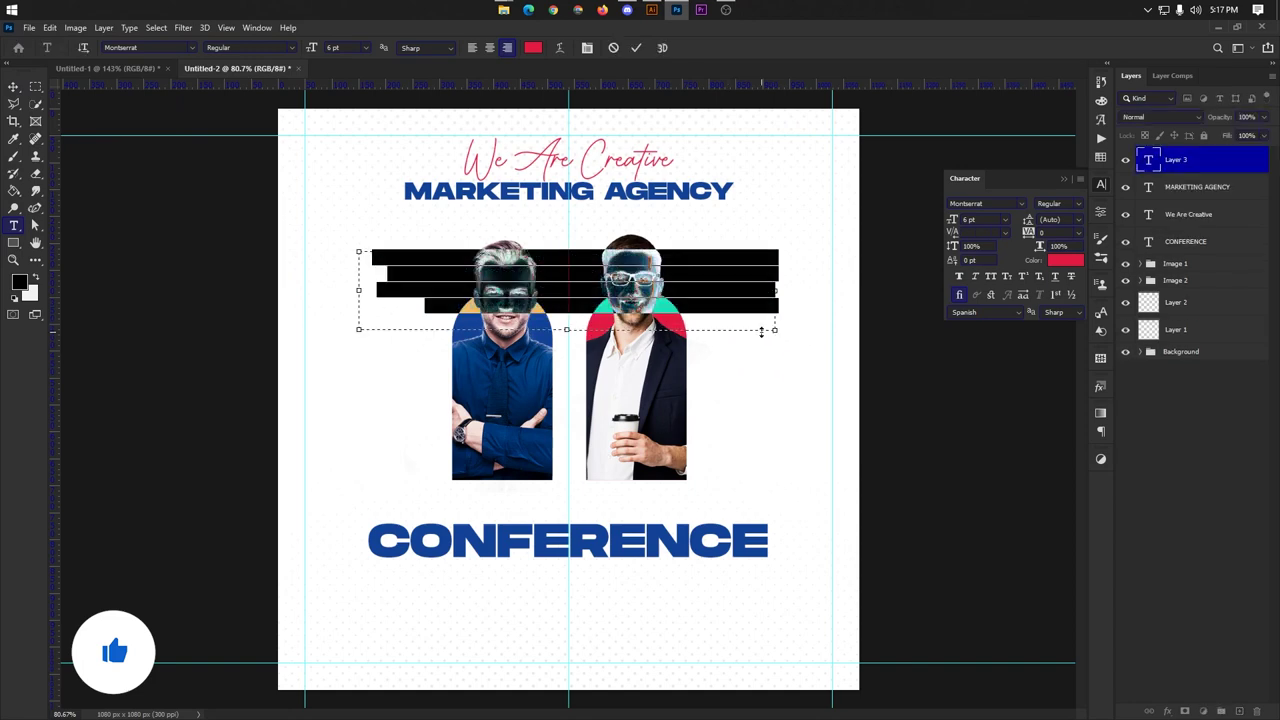
left_click(636, 47)
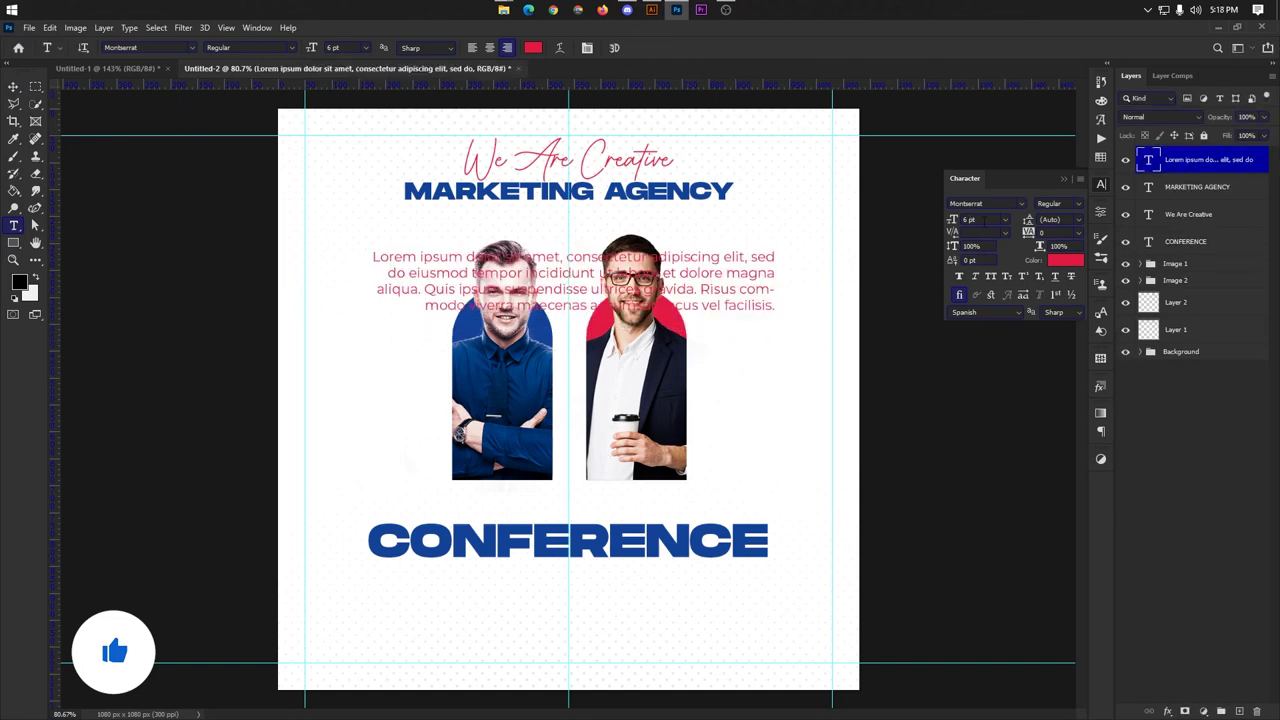
Reduce the placeholder paragraph's text size to 4 pt
key("Down")
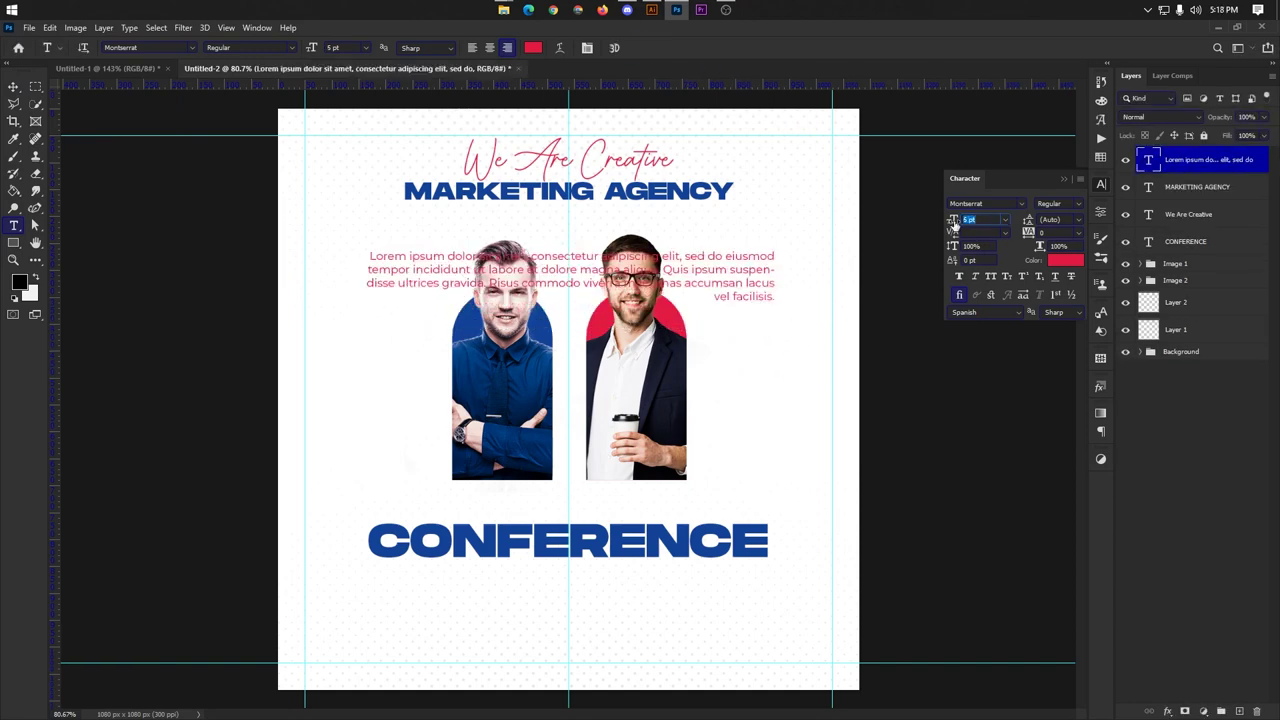
key("Down")
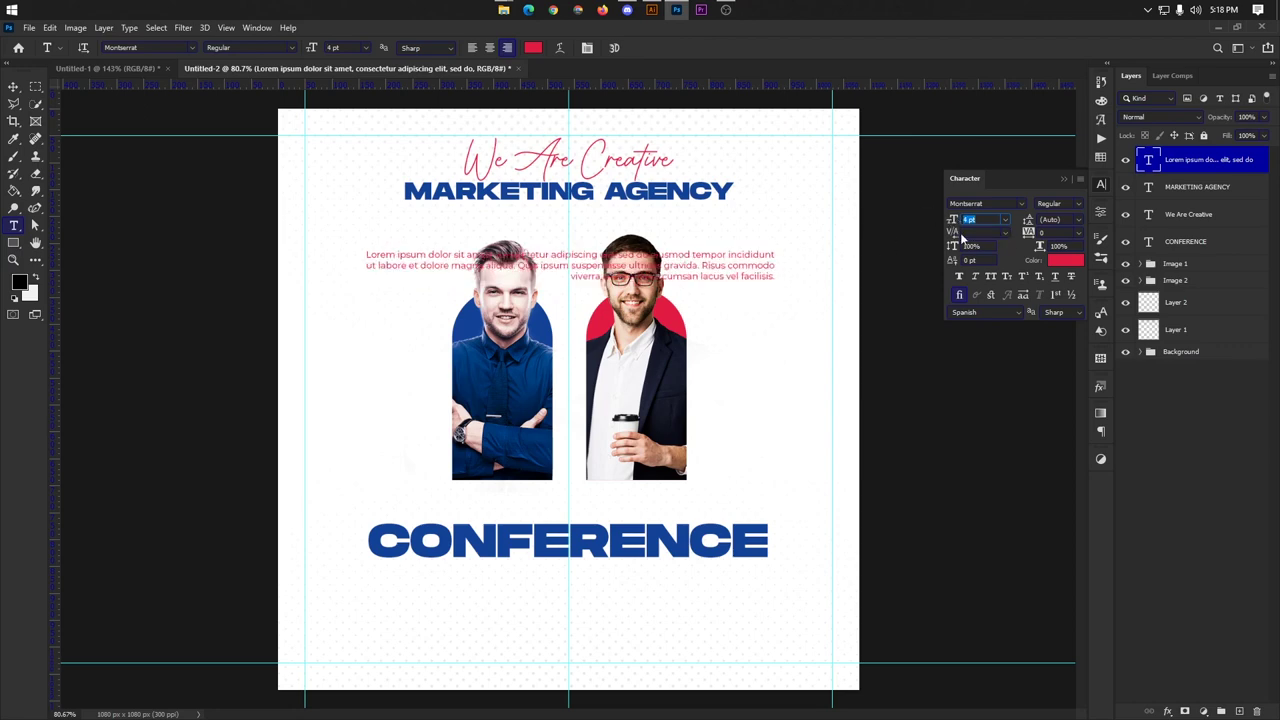
left_click(1066, 180)
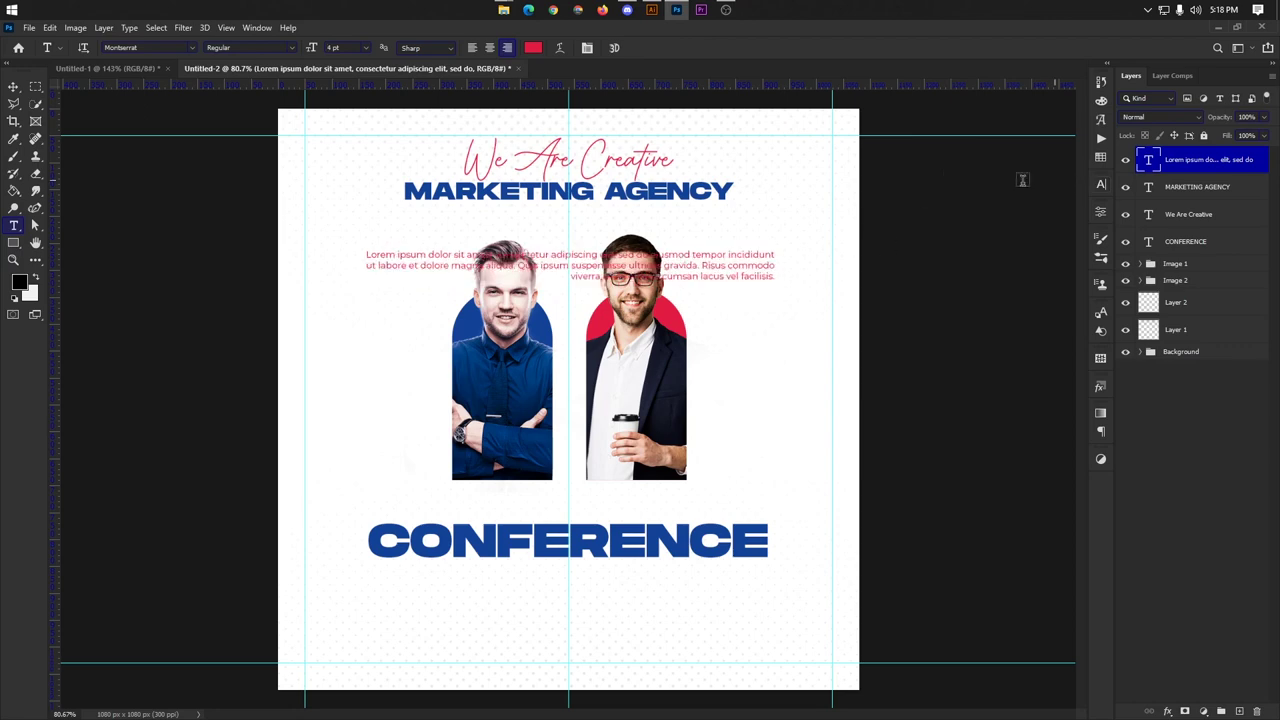
left_click(15, 88)
Center-align the paragraph's lines and move it up beneath the MARKETING AGENCY heading
left_click_drag(719, 229, 720, 215)
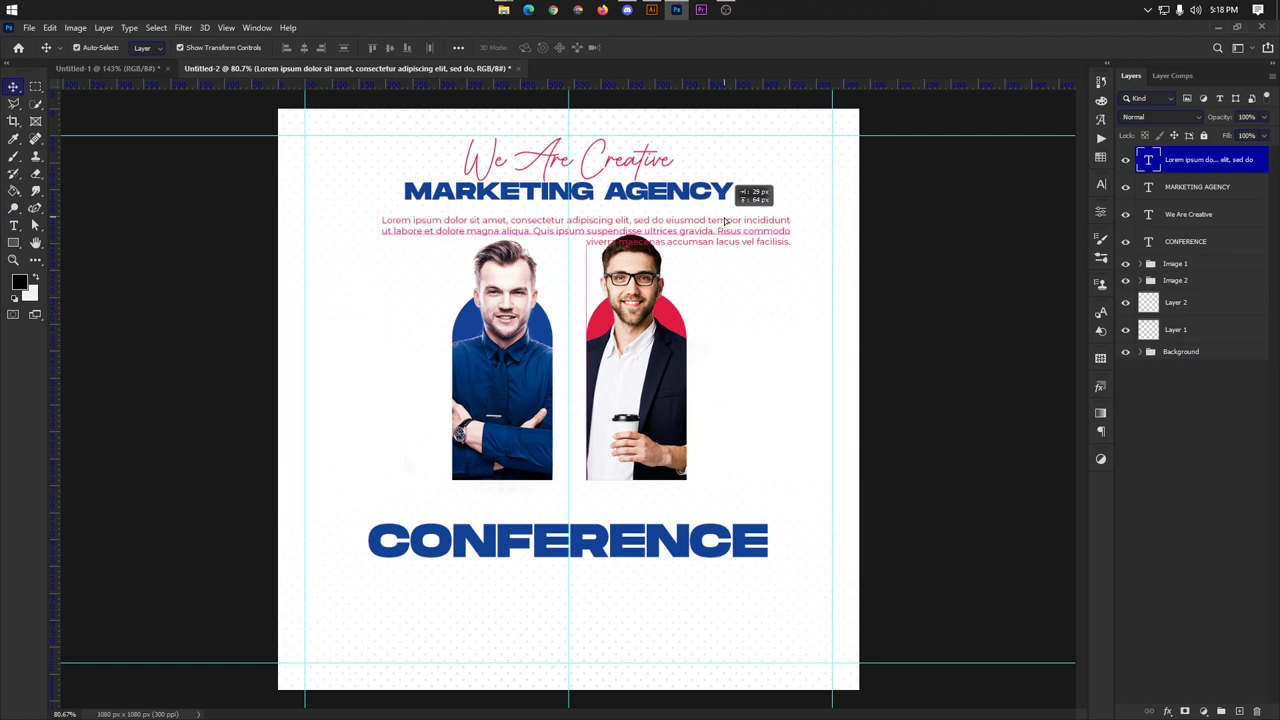
double_click(622, 220)
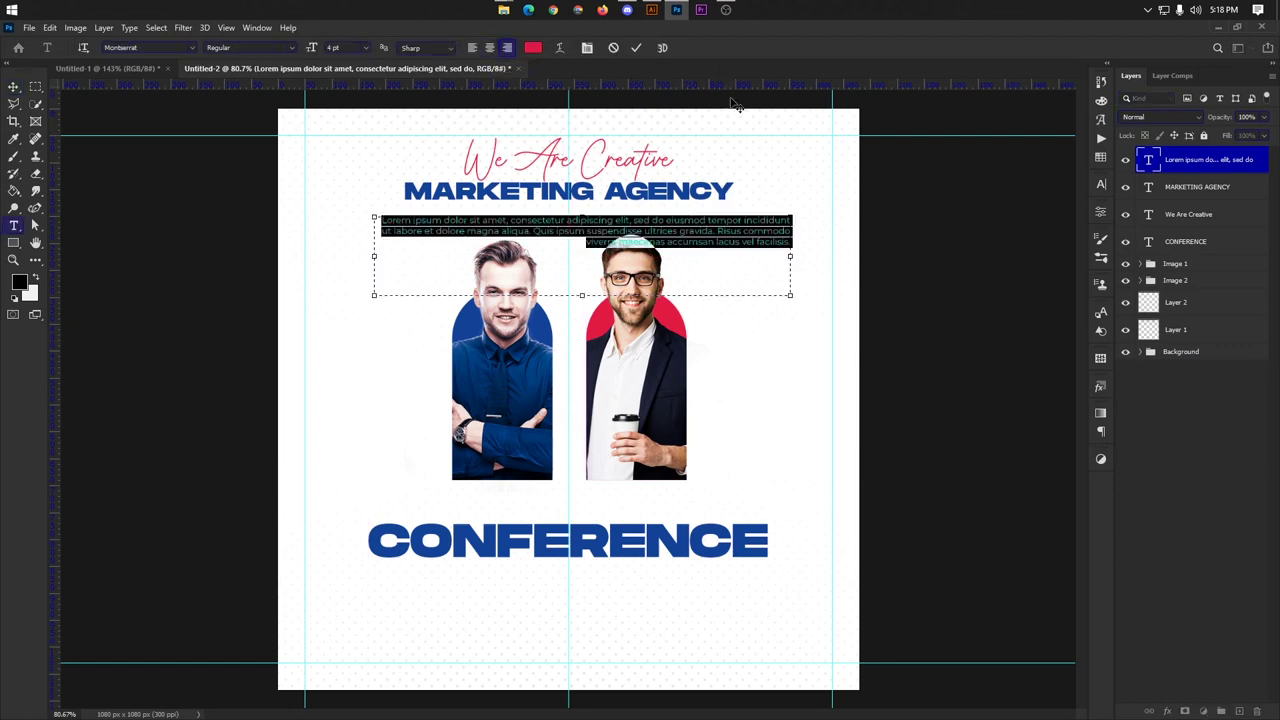
left_click(489, 47)
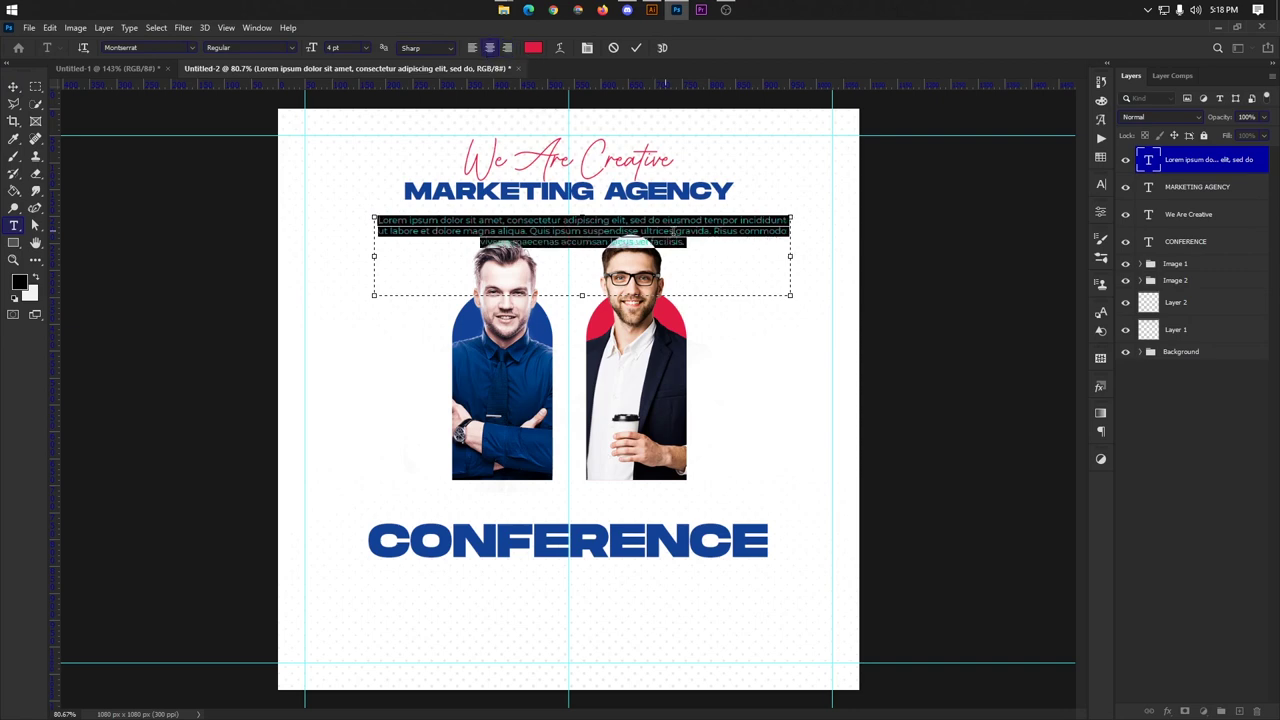
left_click(923, 240)
key("v")
scroll(630, 232, "up", 2, "alt")
scroll(630, 232, "up", 2, "alt")
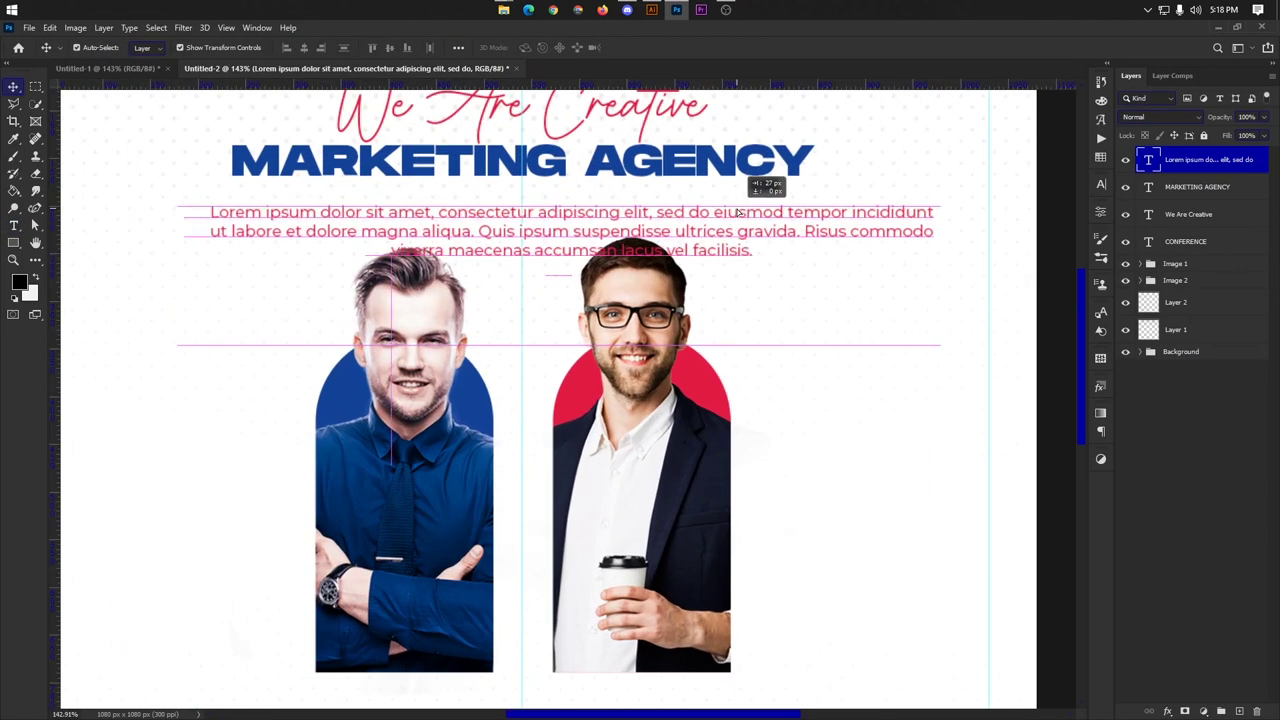
left_click_drag(757, 188, 763, 174)
Delete the paragraph's extra lines and the word incididunt so it ends at tempor
double_click(706, 213)
left_click(770, 247)
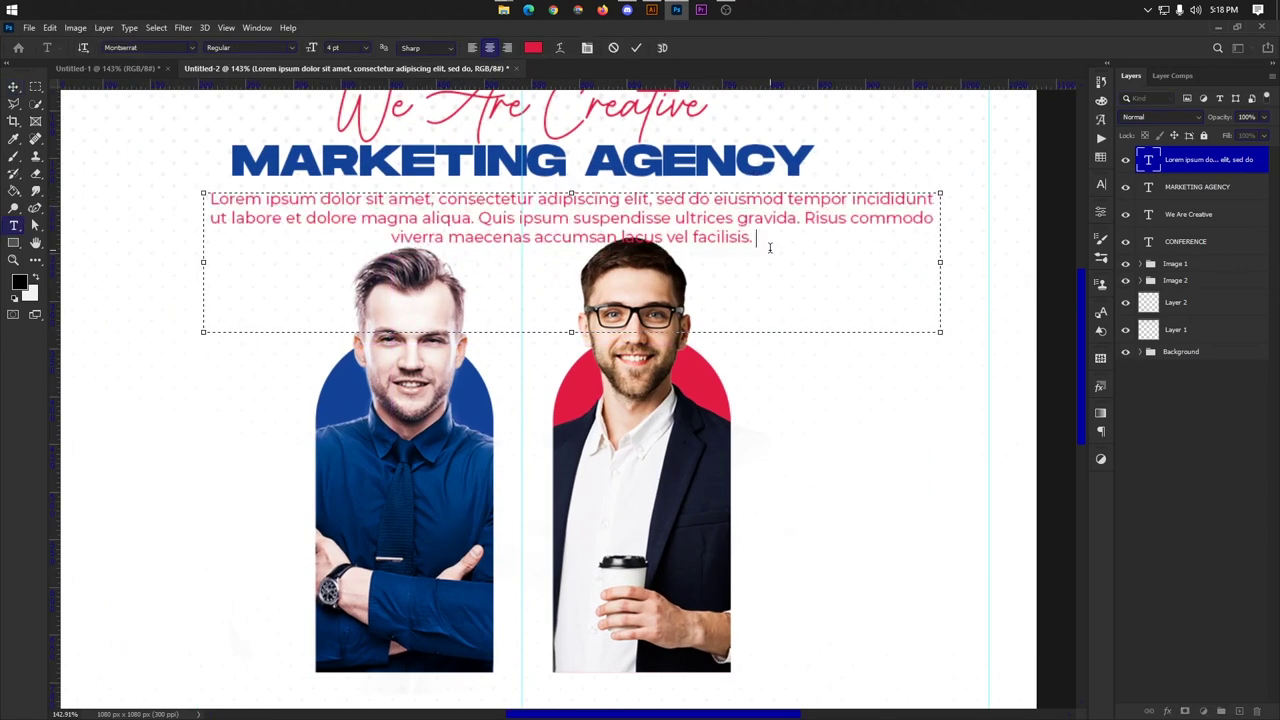
left_click_drag(770, 247, 329, 235)
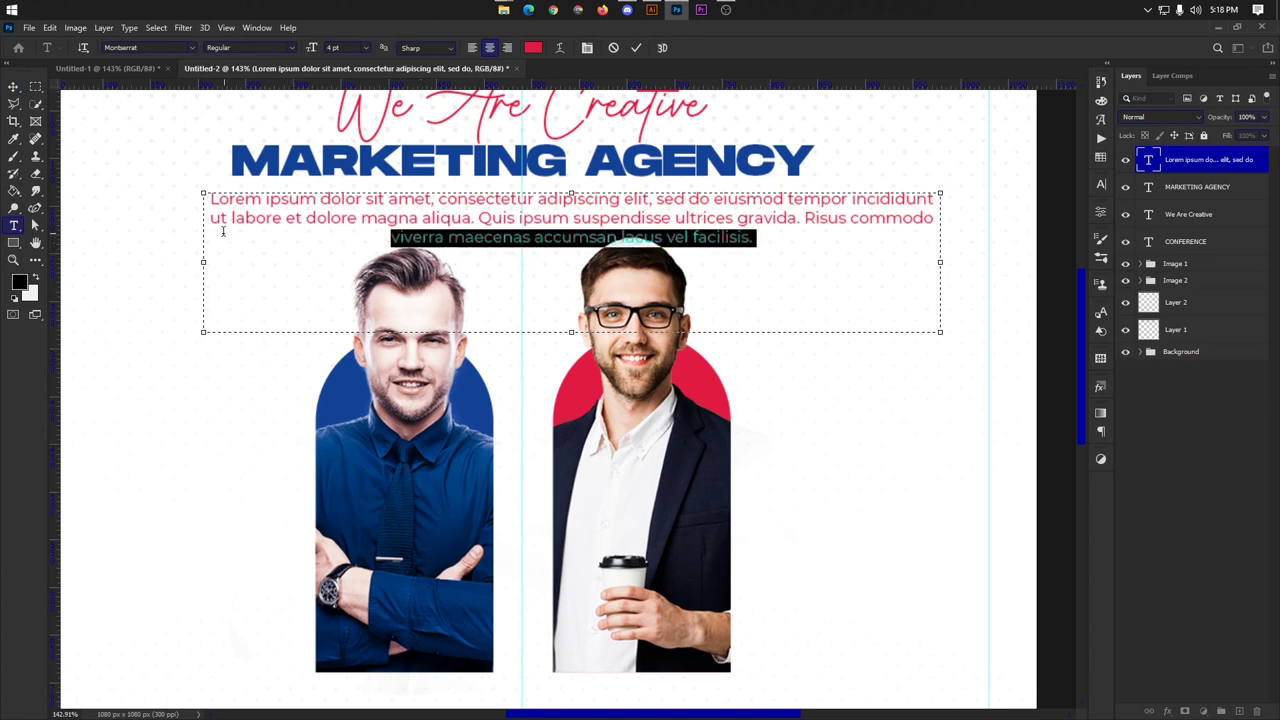
left_click_drag(223, 231, 210, 216)
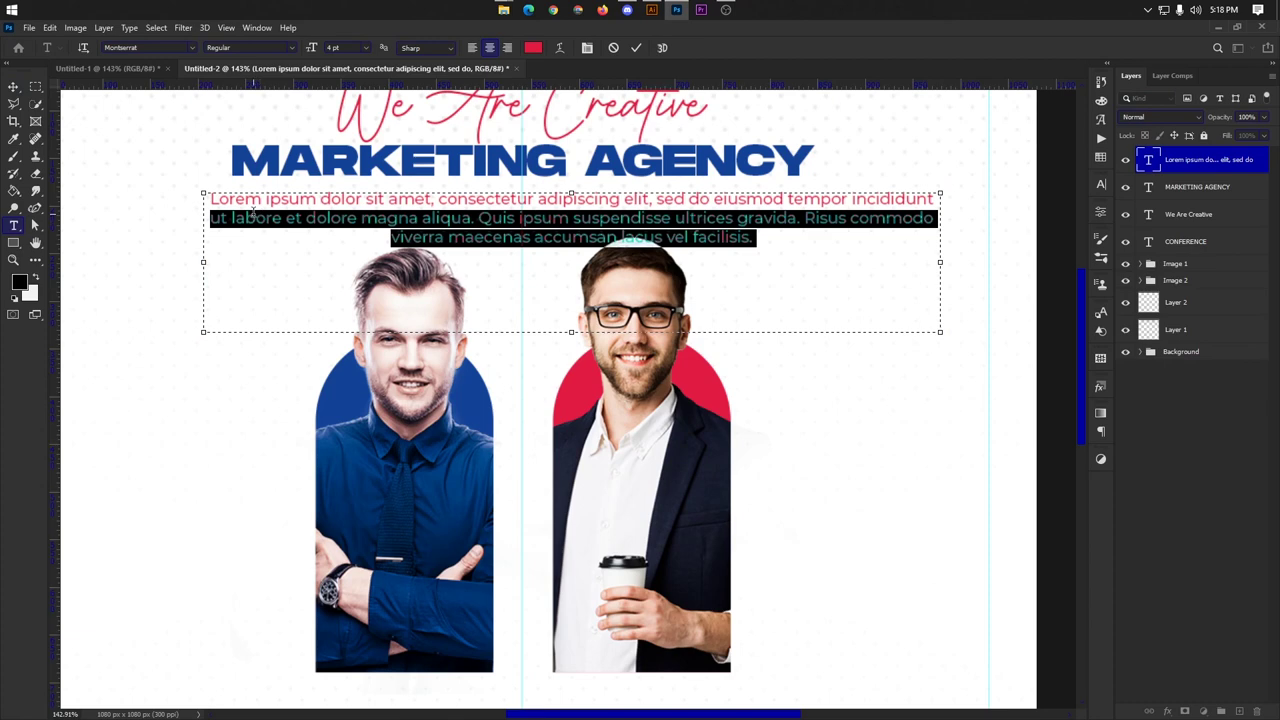
key("BackSpace")
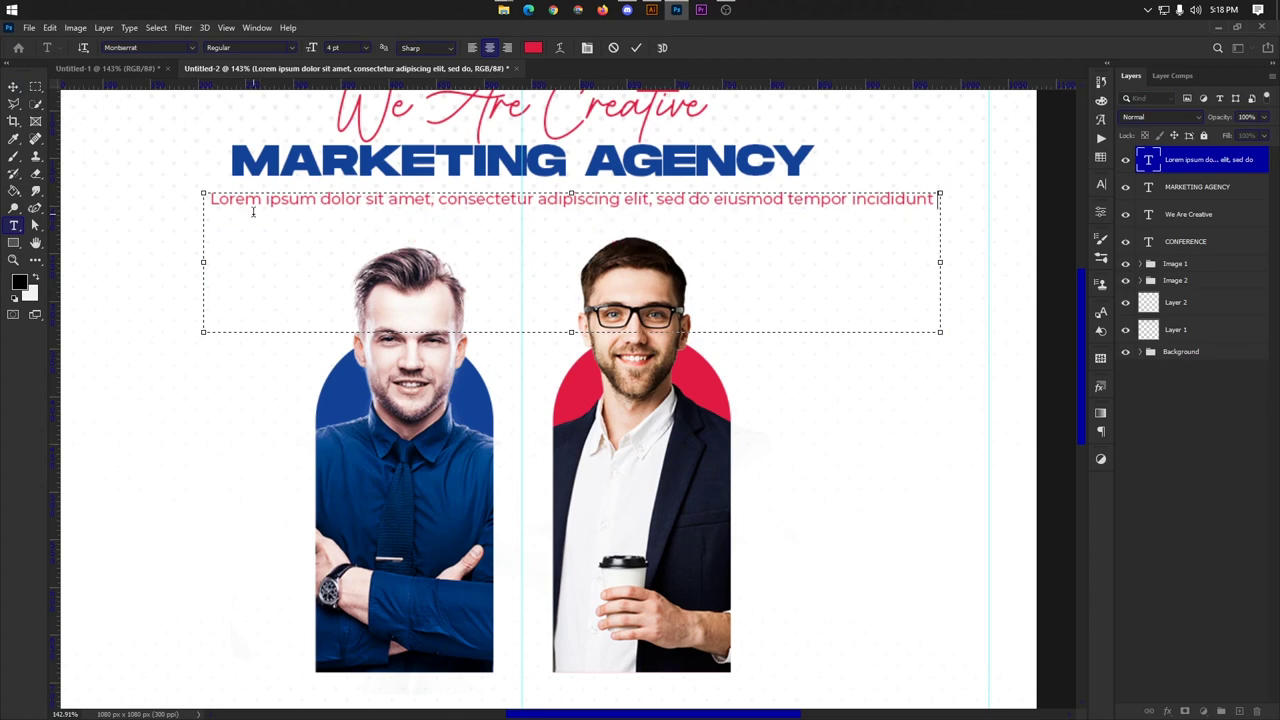
key("BackSpace")
key("BackSpace")
key("BackSpace")
key("BackSpace")
key("BackSpace")
key("BackSpace")
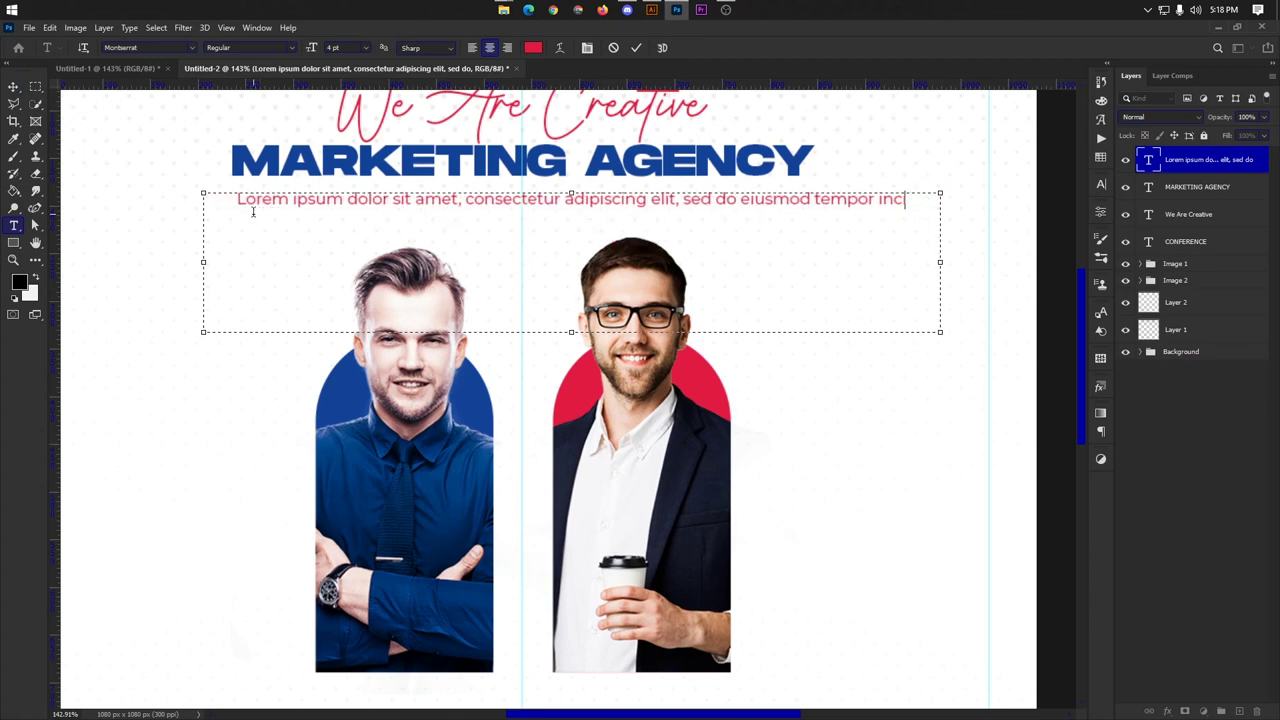
key("BackSpace")
key("BackSpace")
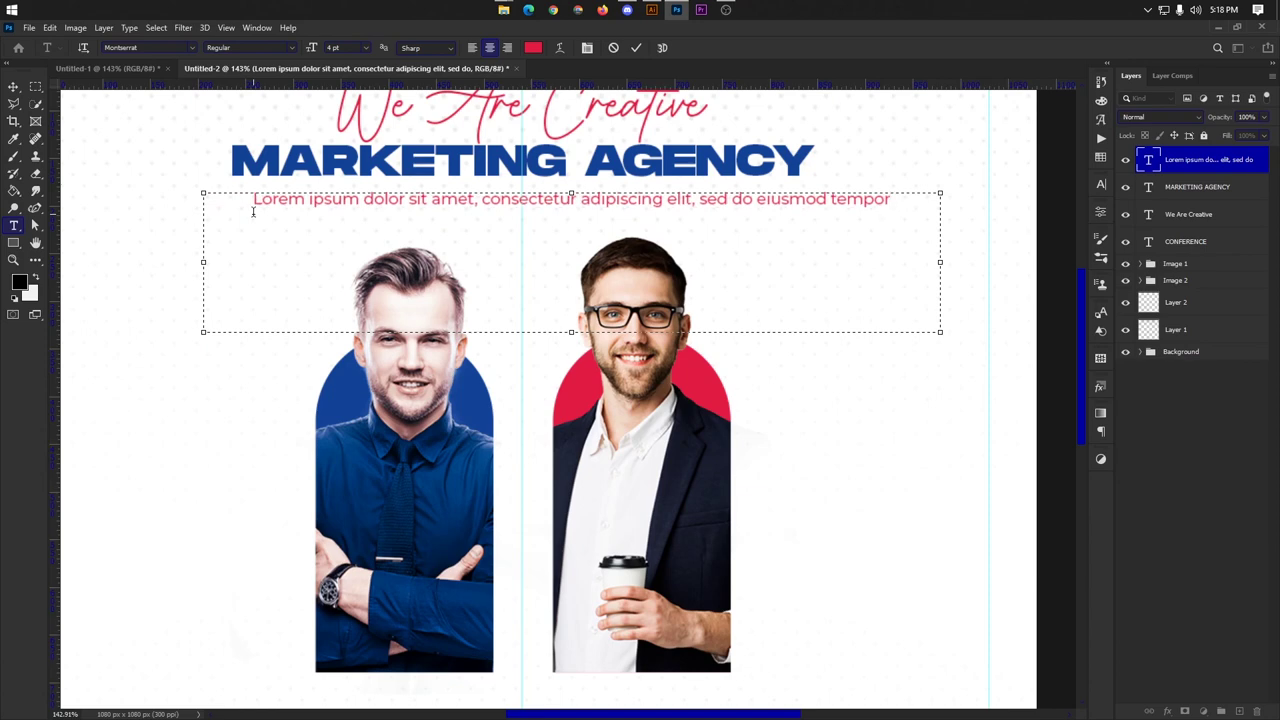
left_click(13, 87)
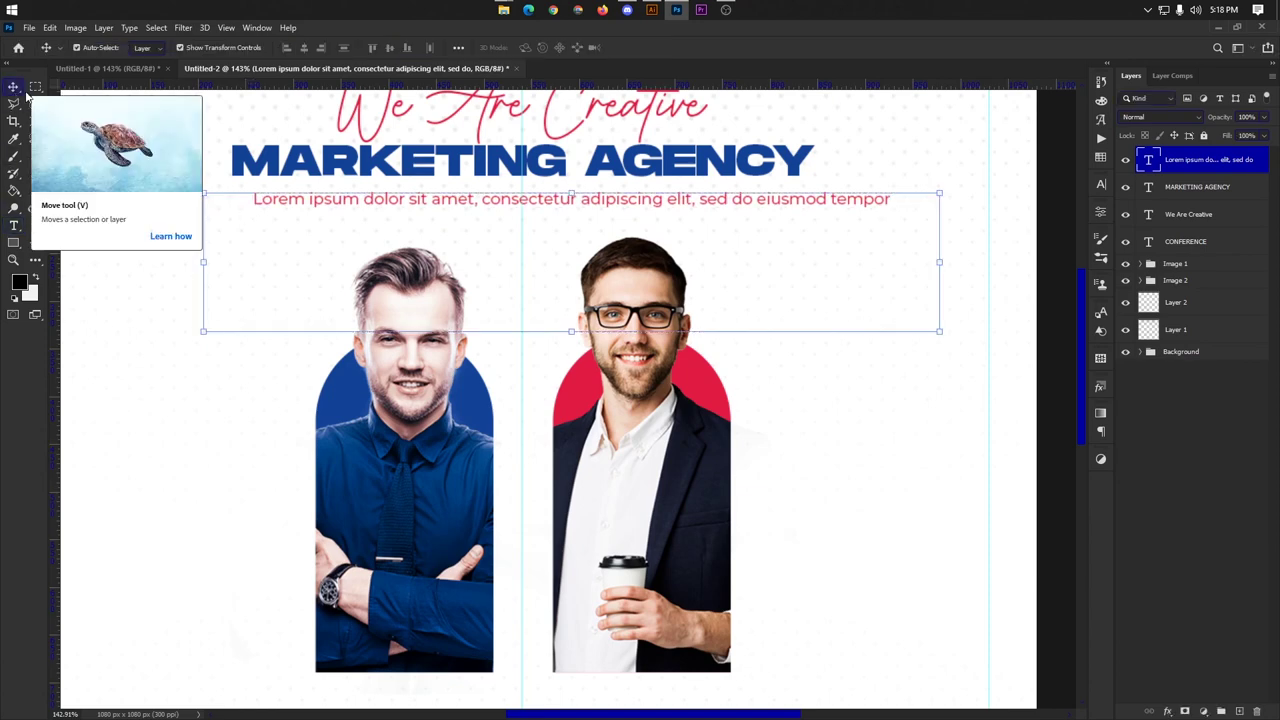
scroll(272, 277, "down", 1)
scroll(272, 277, "down", 3)
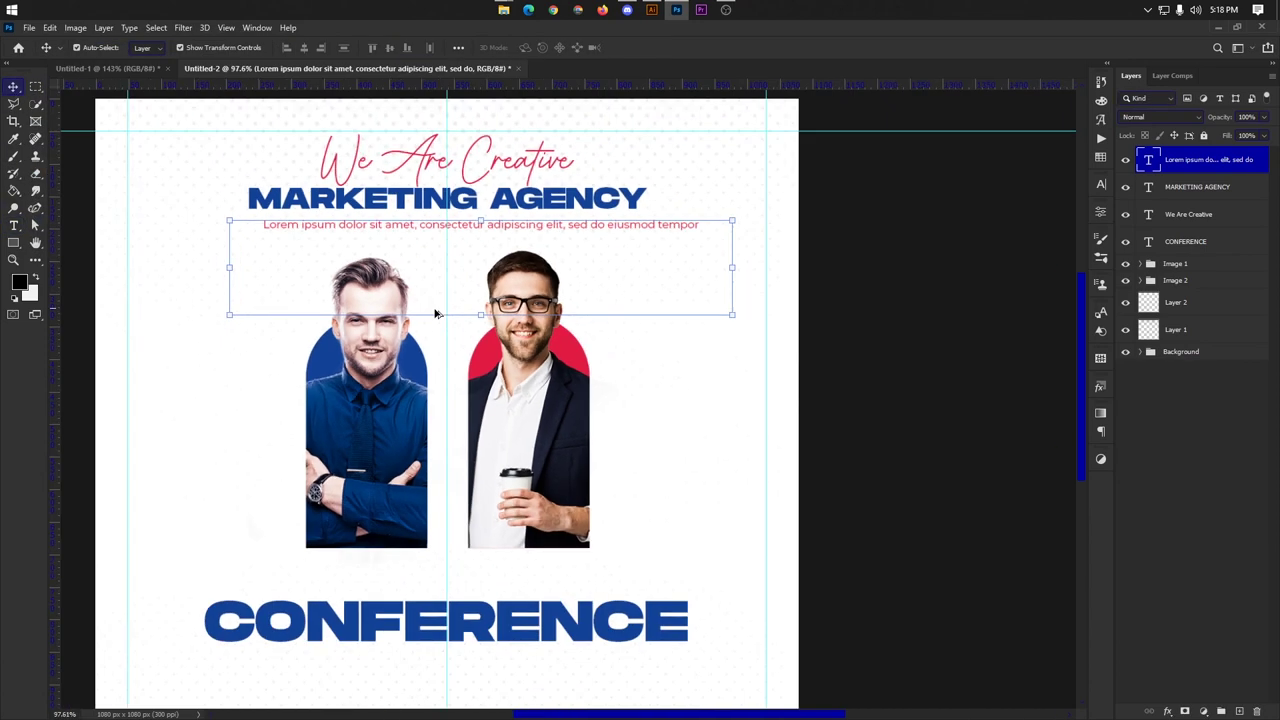
Change the lorem line's colour from red to near-black #121212 and shift it slightly left
left_click(1100, 186)
left_click(1062, 262)
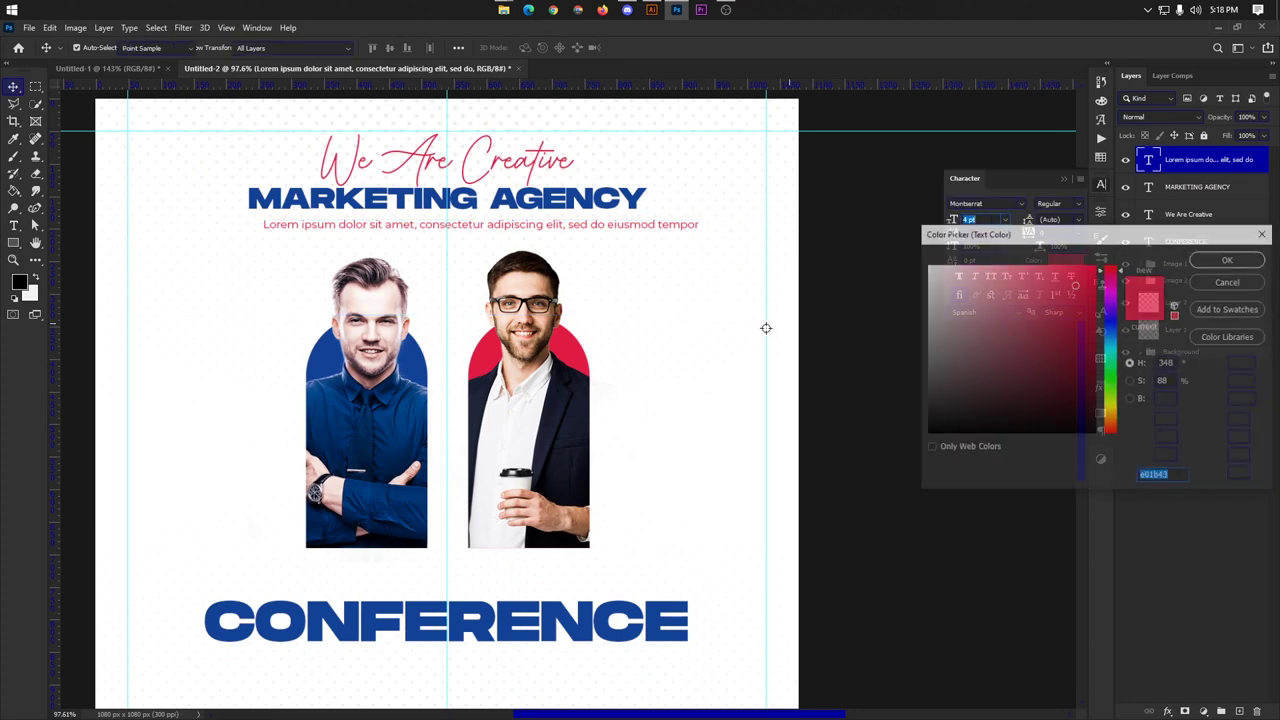
left_click_drag(962, 408, 897, 423)
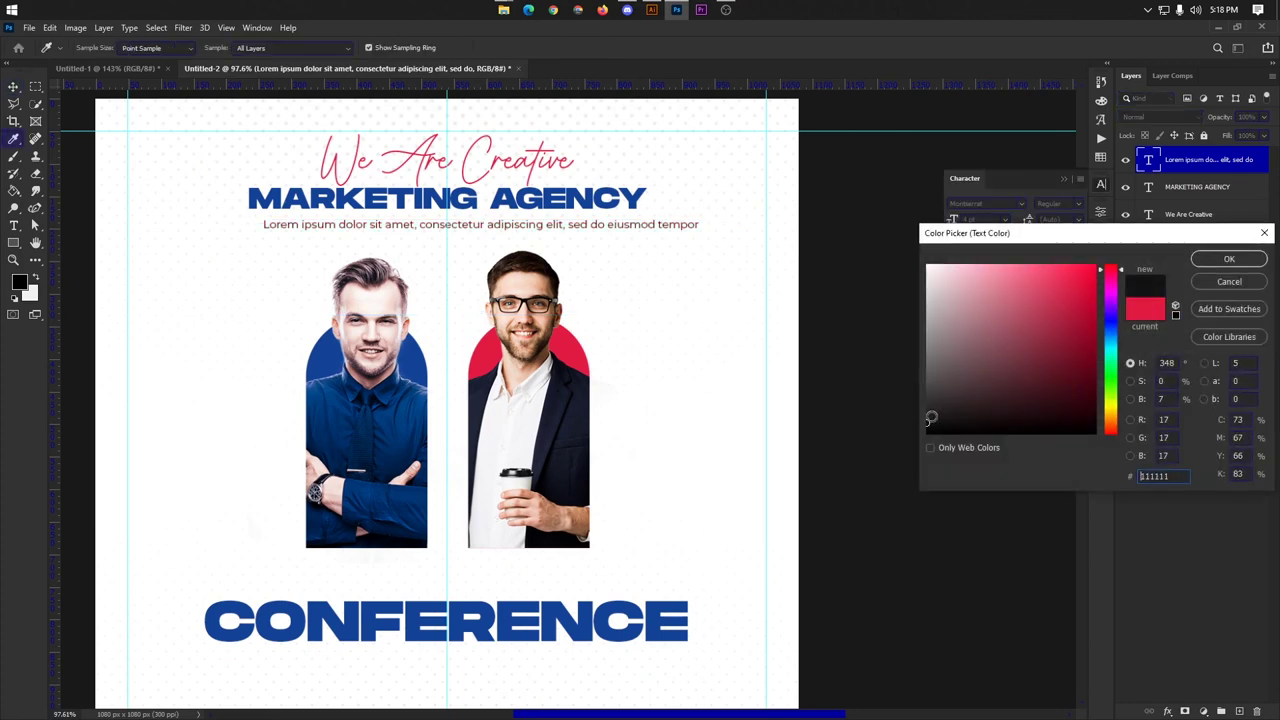
left_click(1229, 259)
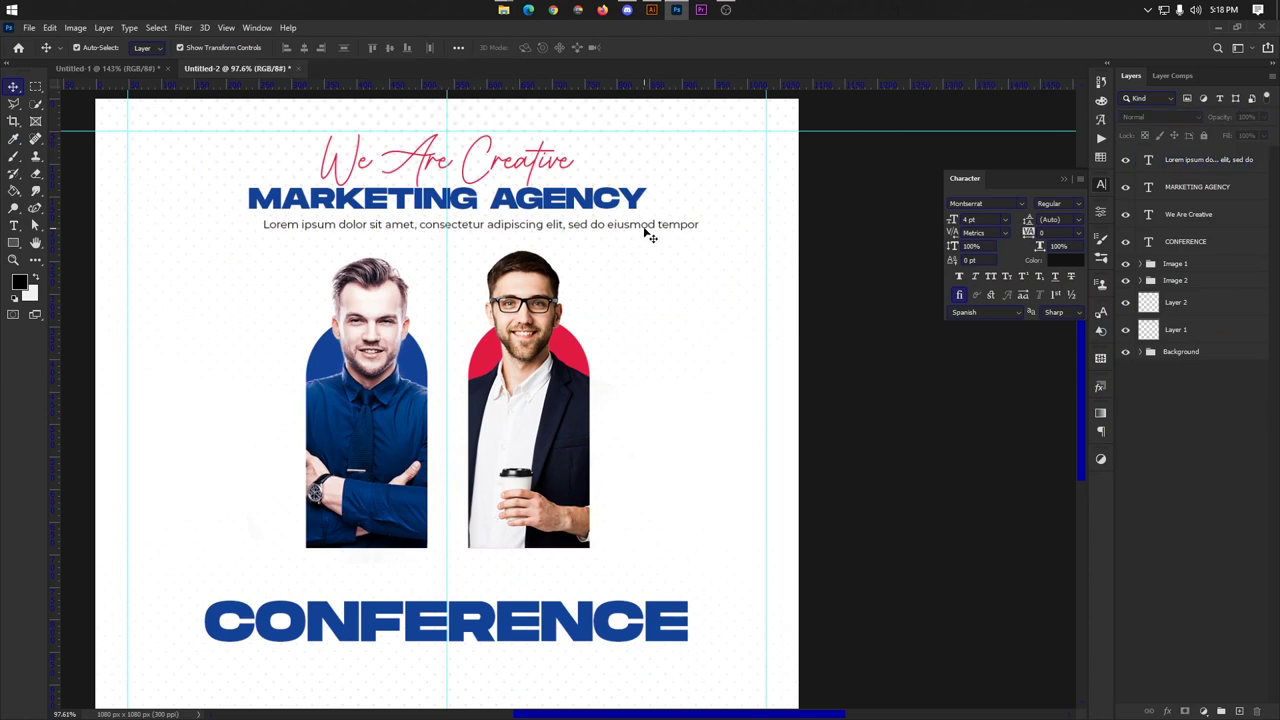
left_click_drag(680, 229, 639, 226)
Trim the line to end at eiusmod and shrink its text box to single-line height
double_click(678, 227)
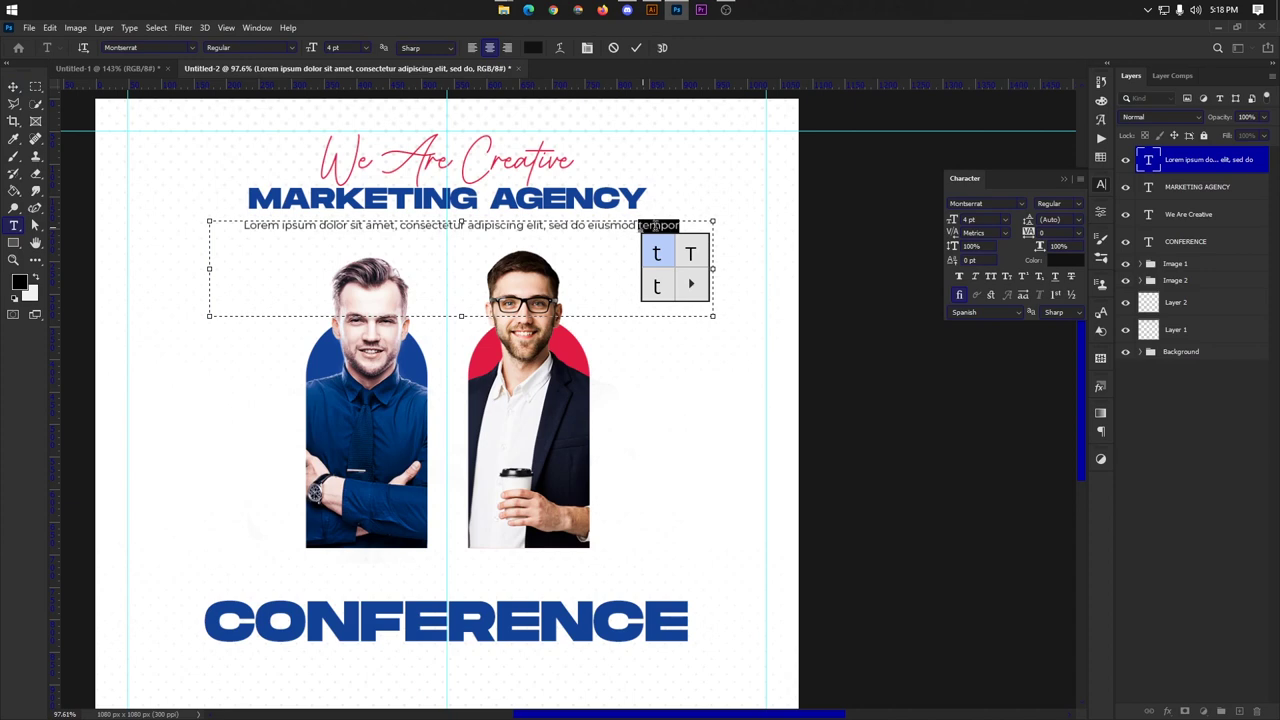
left_click(688, 226)
key("BackSpace")
key("BackSpace")
key("BackSpace")
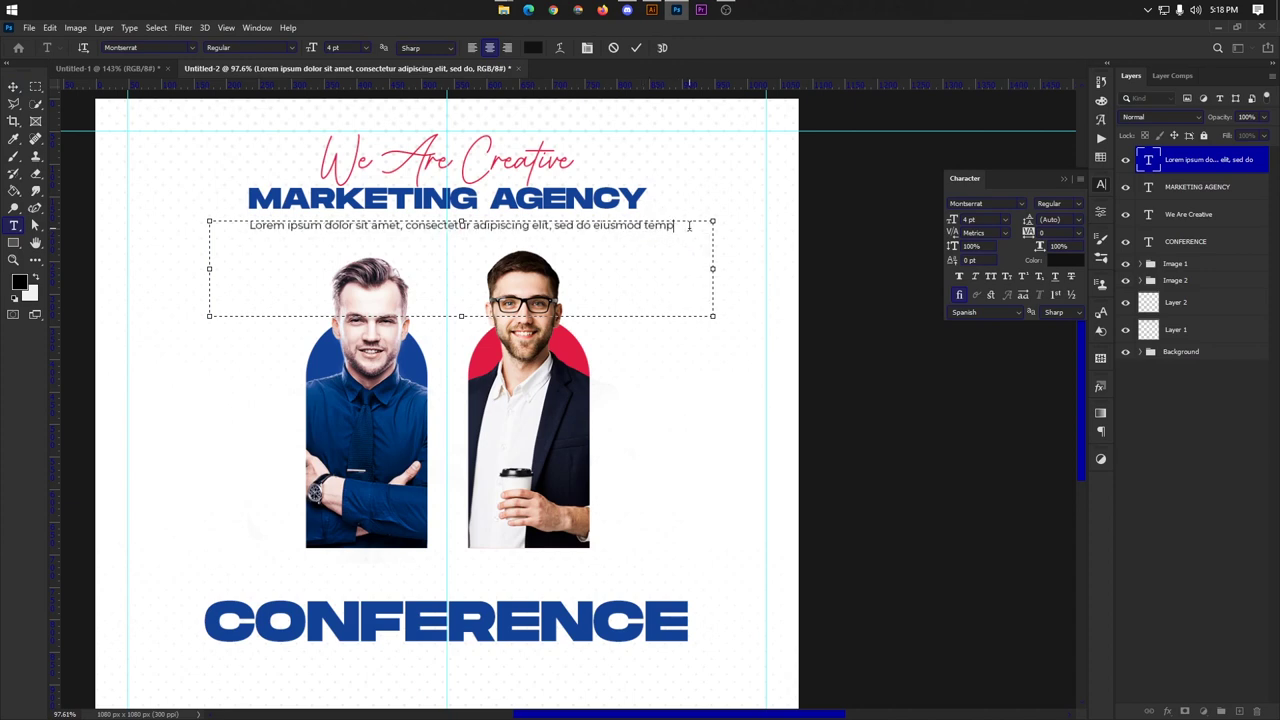
key("BackSpace")
key("BackSpace")
key("BackSpace")
key("BackSpace")
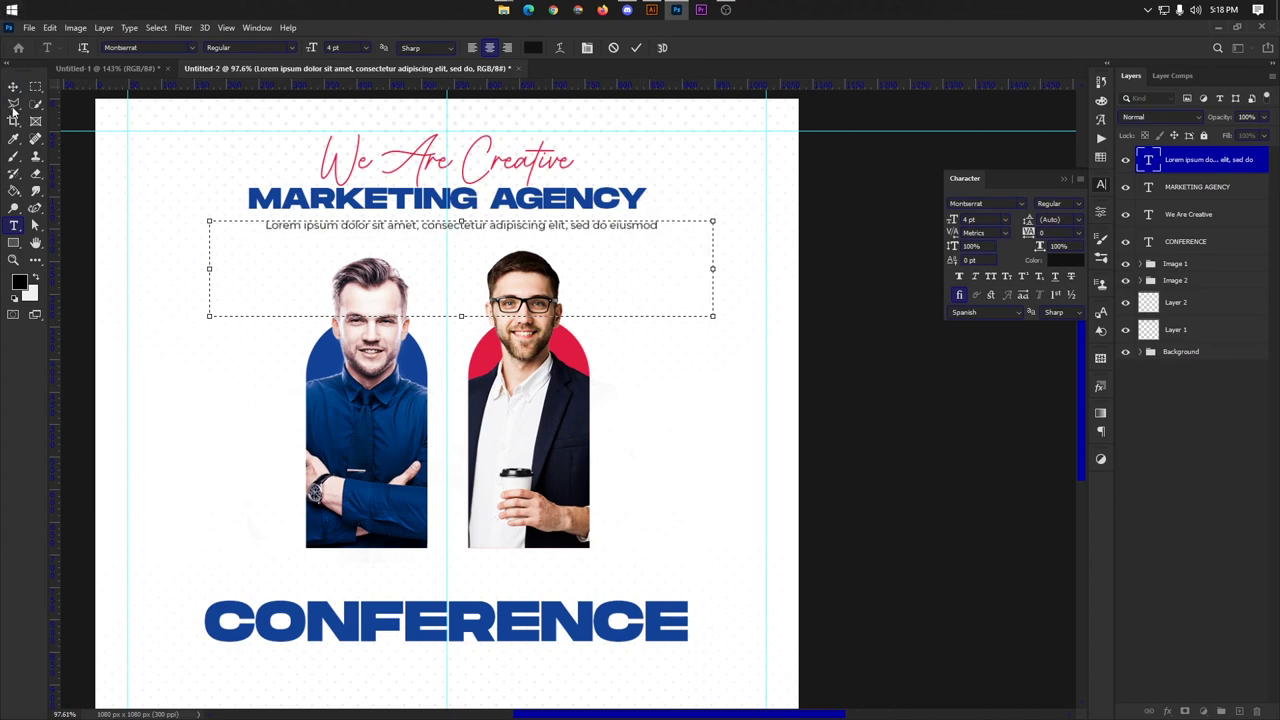
left_click_drag(443, 321, 455, 234)
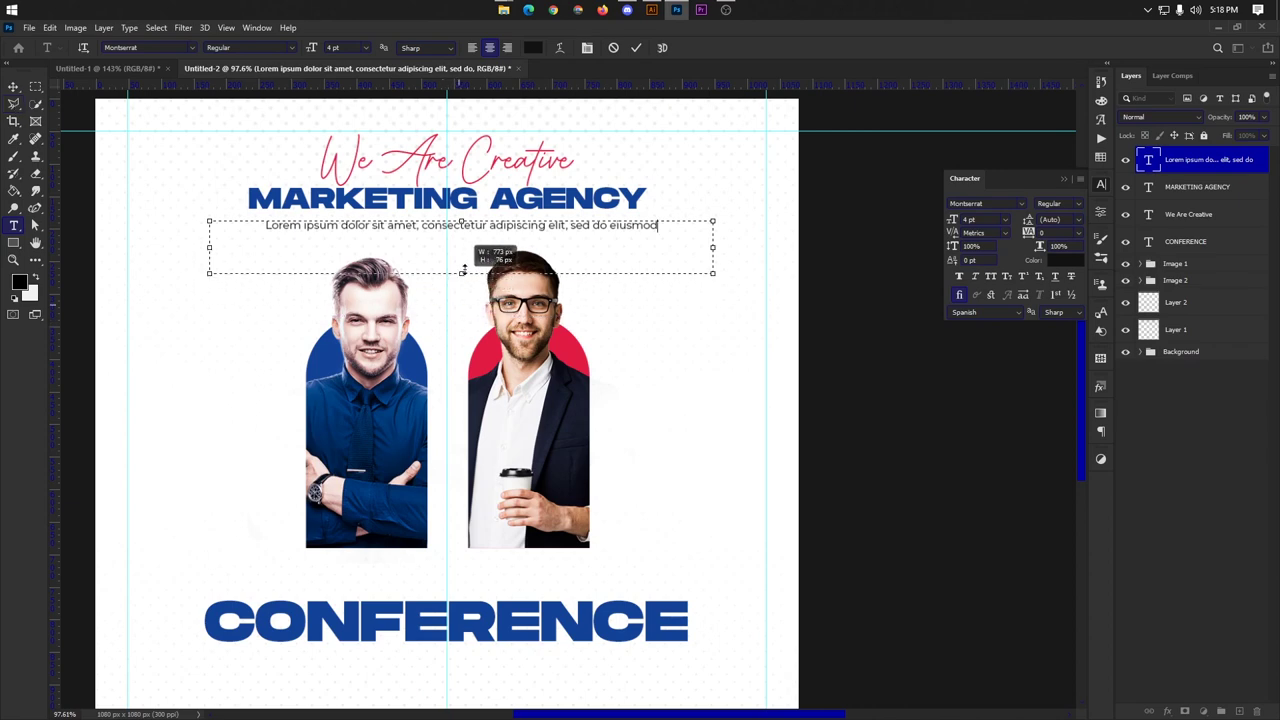
left_click(13, 87)
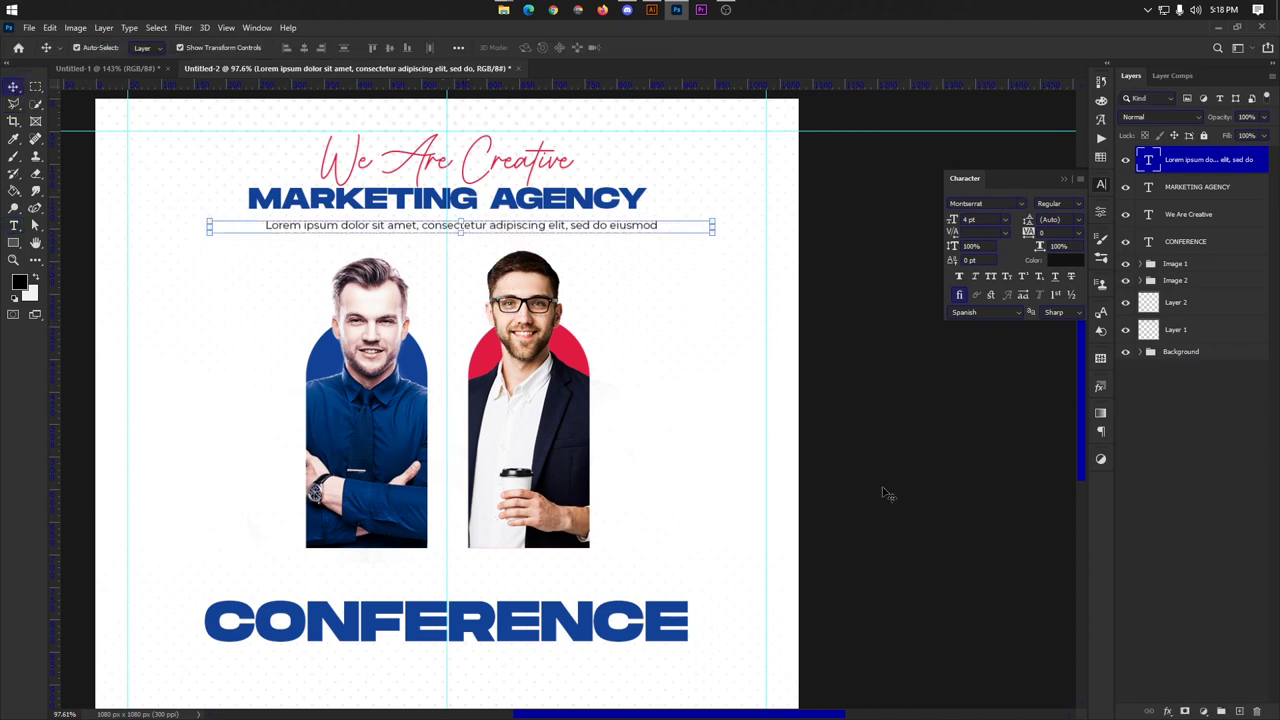
left_click(845, 452)
Align the horizontal centres of We Are Creative, MARKETING AGENCY and the lorem line
left_click(1166, 190)
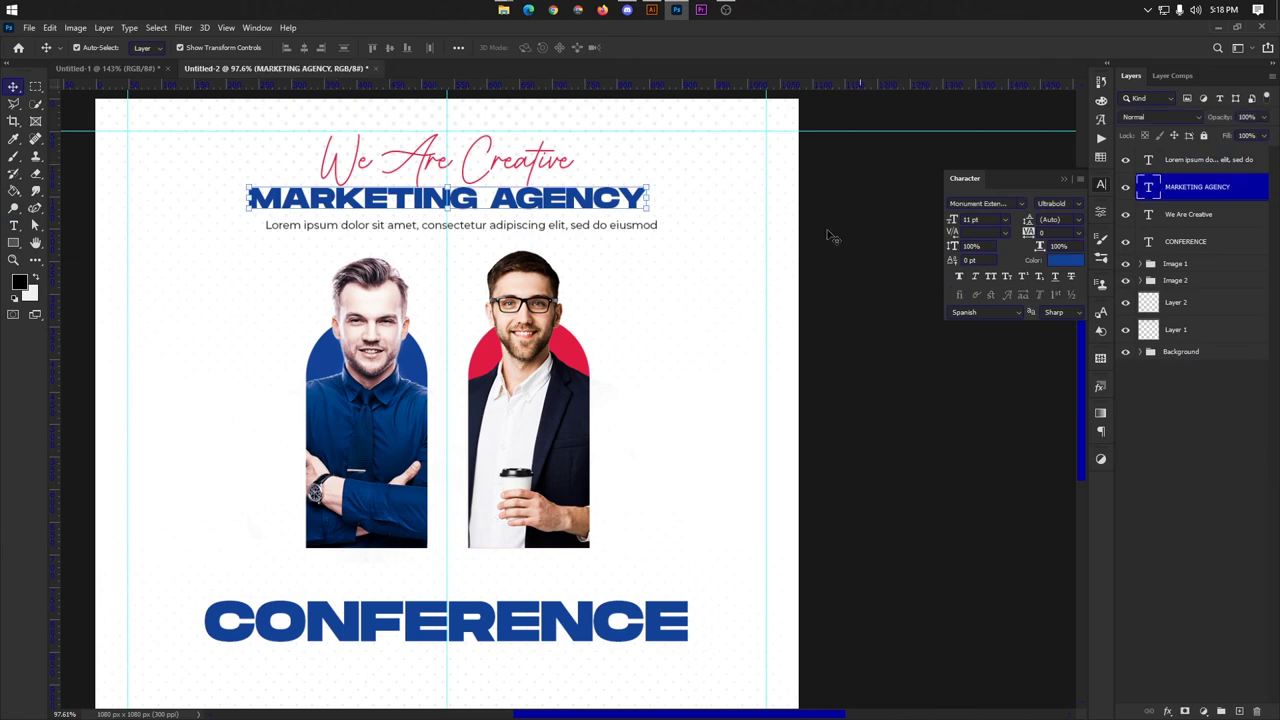
left_click(560, 165)
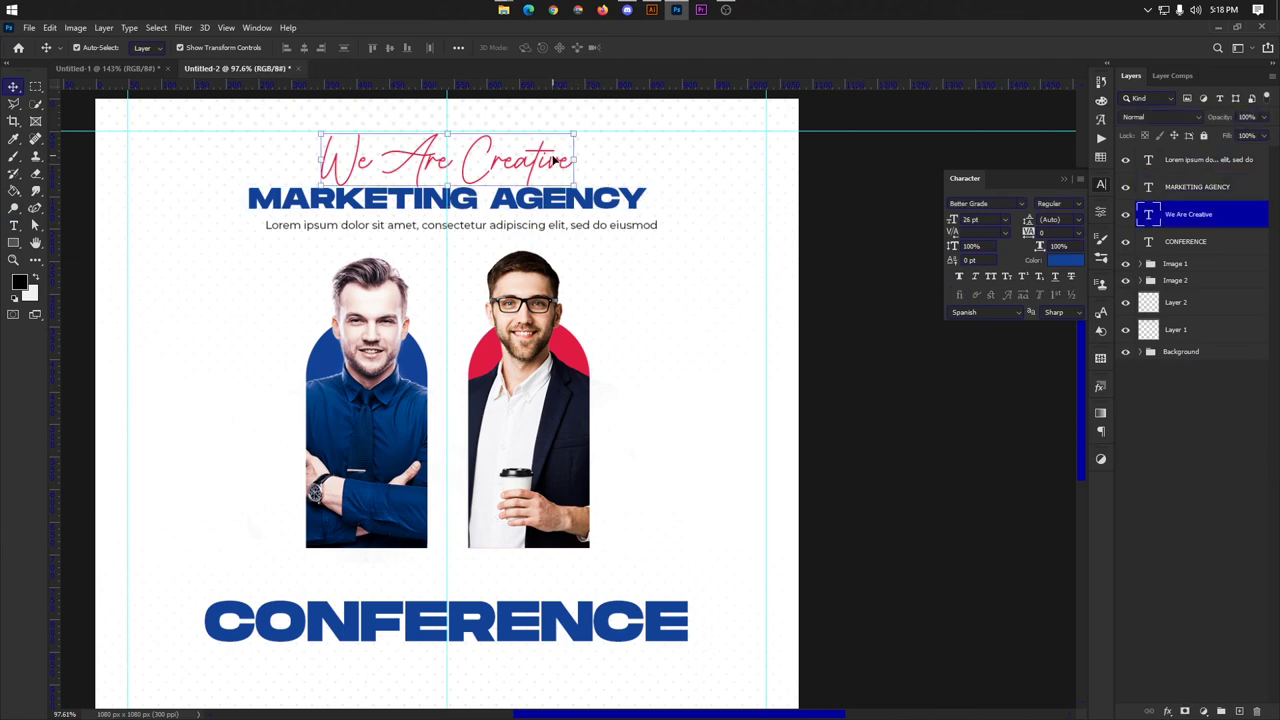
left_click(622, 205, "shift")
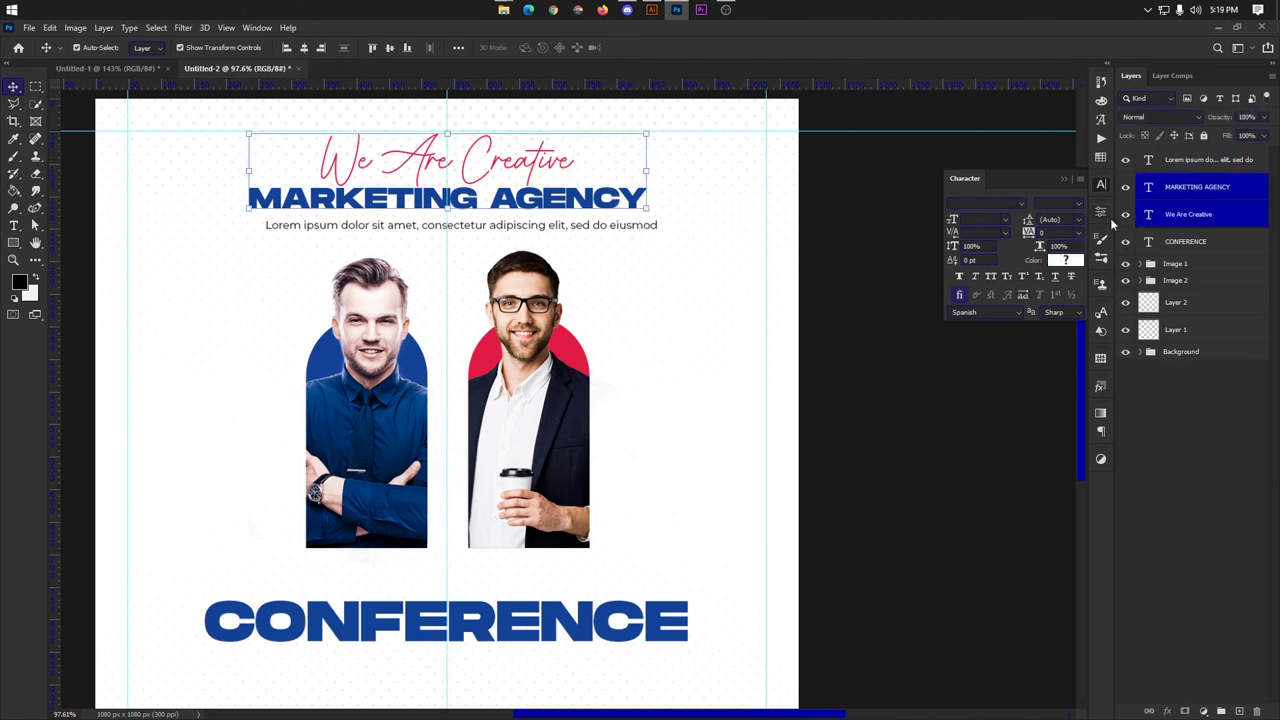
key("ctrl")
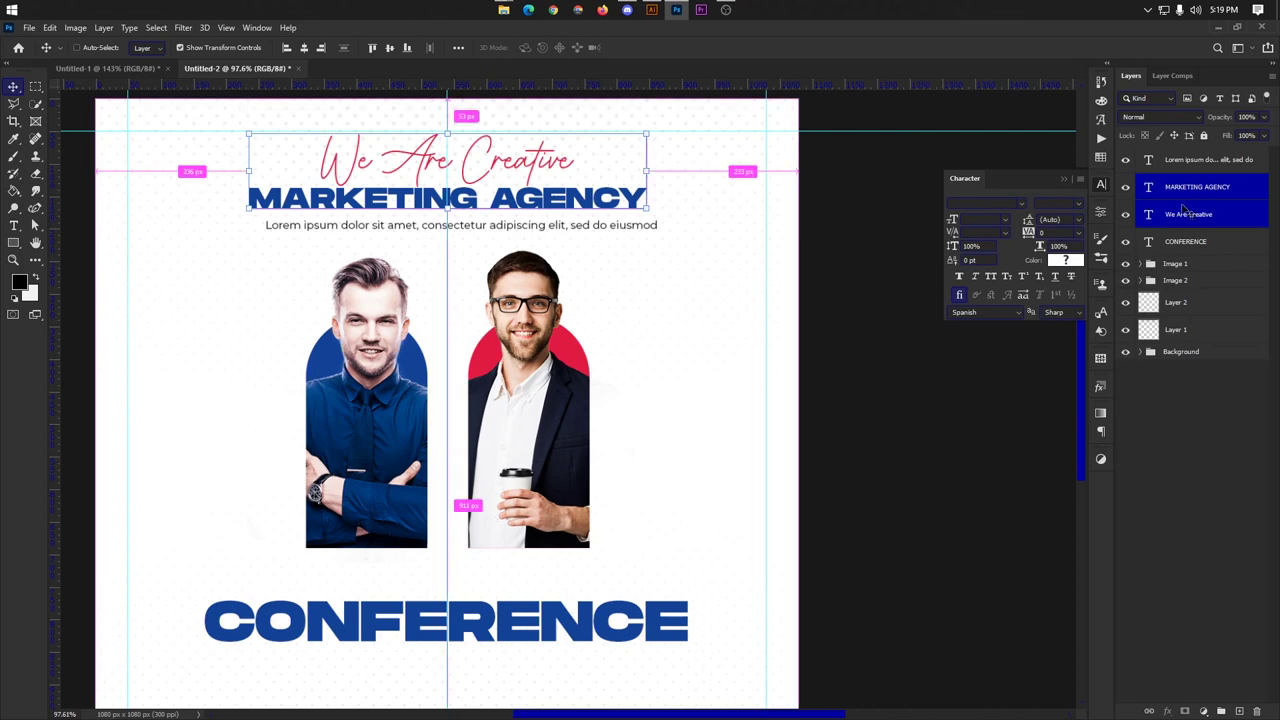
left_click(1205, 160, "ctrl")
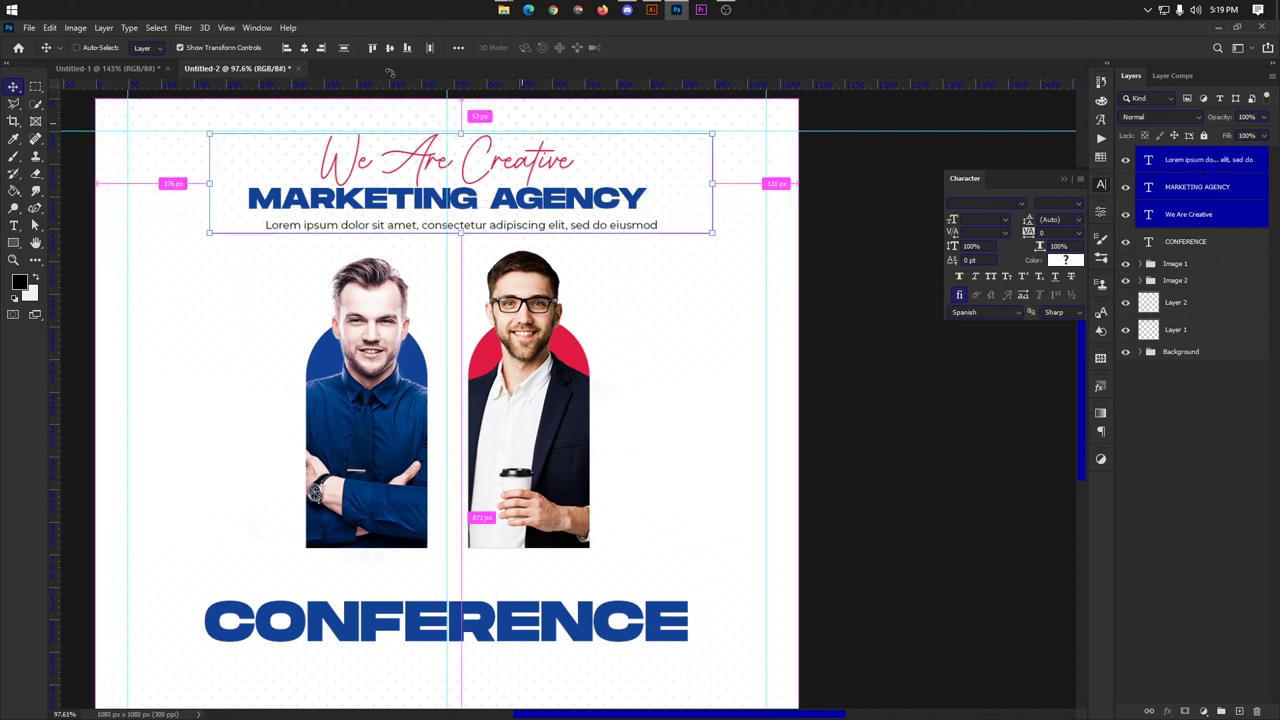
left_click(304, 50)
Nudge the centred text block two pixels left and one pixel up
key("Left")
key("Left")
key("Left")
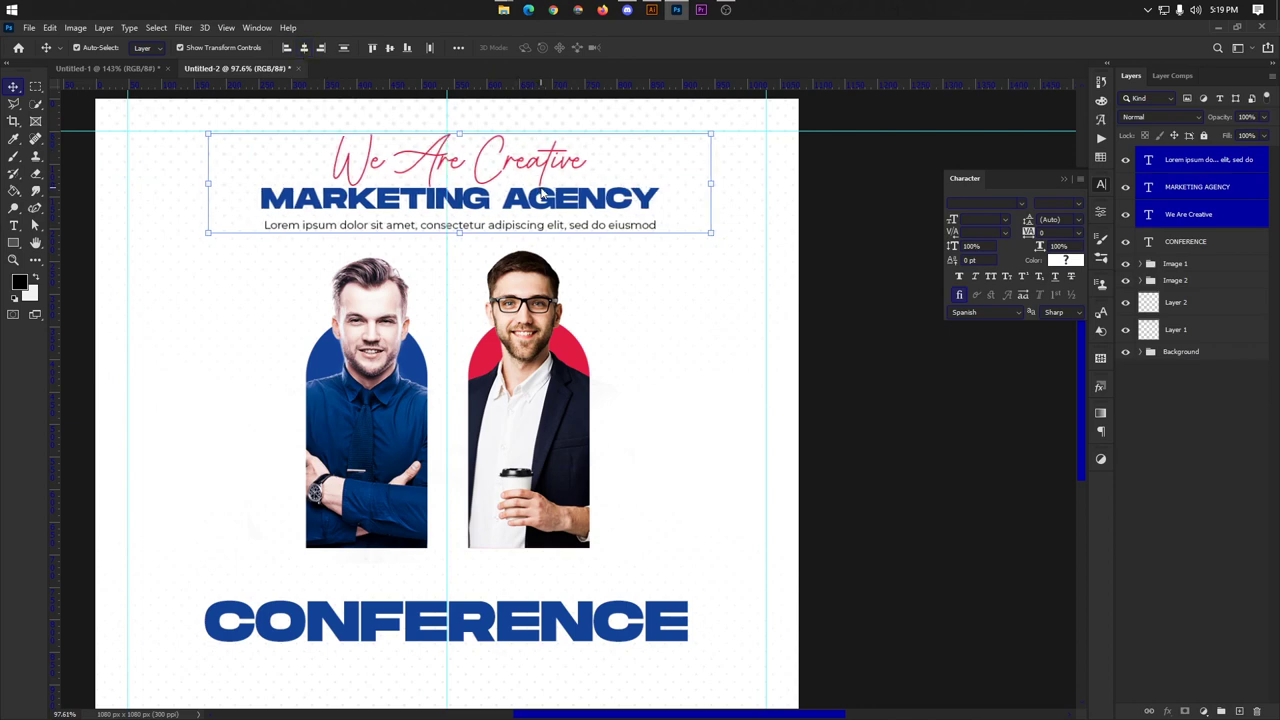
key("Left")
key("Left")
key("Left")
key("Left")
key("Left")
key("Left")
key("Left")
key("Left")
key("Left")
key("Up")
key("Up")
key("Up")
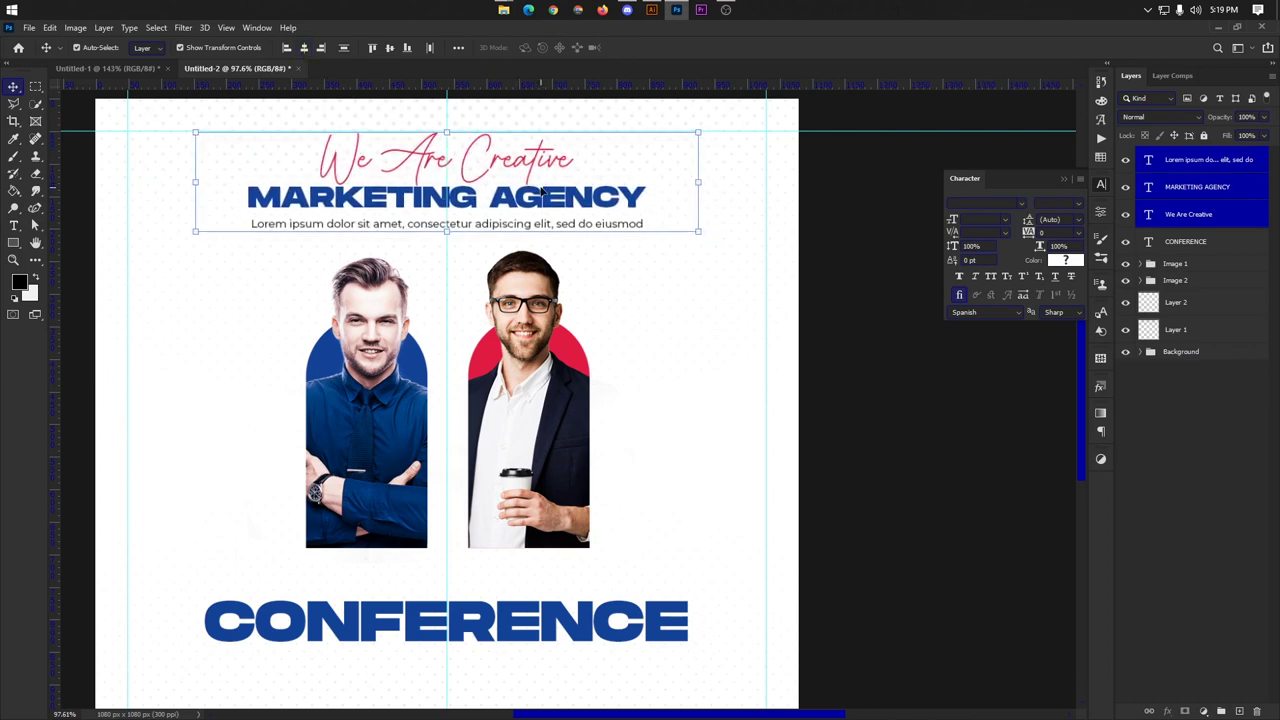
left_click(843, 360)
scroll(843, 360, "down", 2)
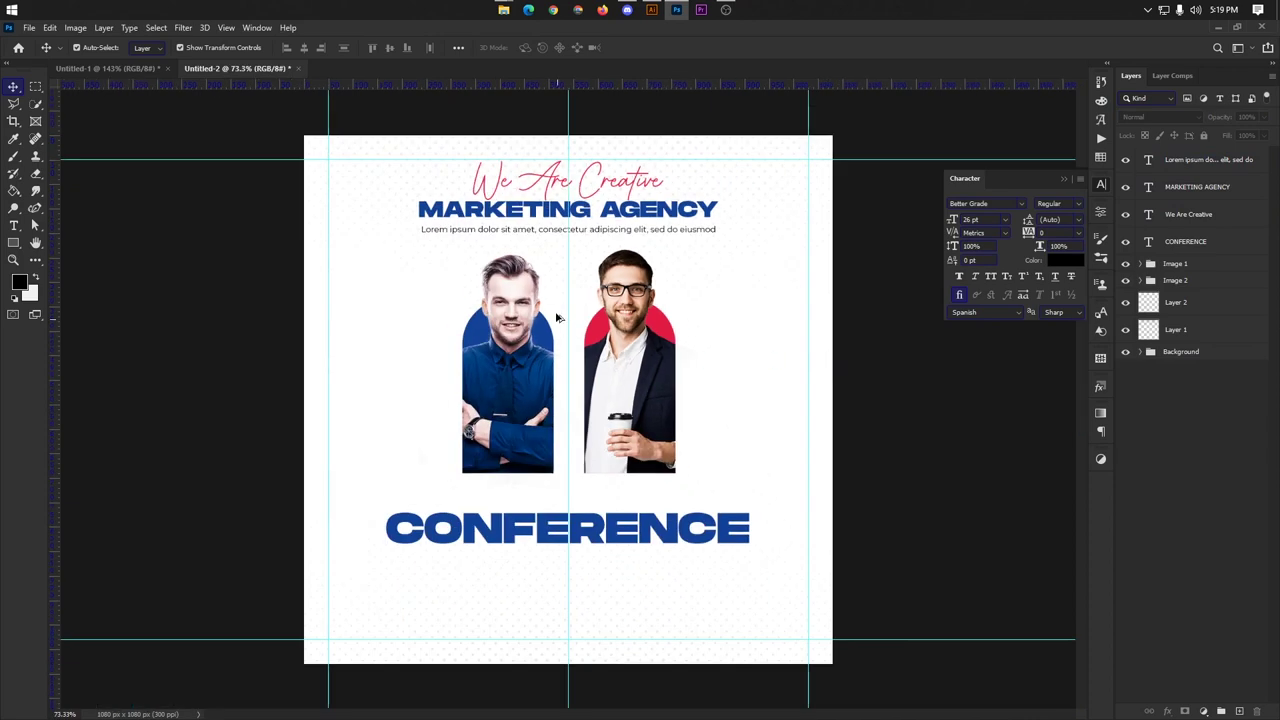
scroll(665, 218, "up", 2)
scroll(665, 218, "up", 1)
Nudge the lorem line alone one pixel left and two pixels up
left_click(703, 213)
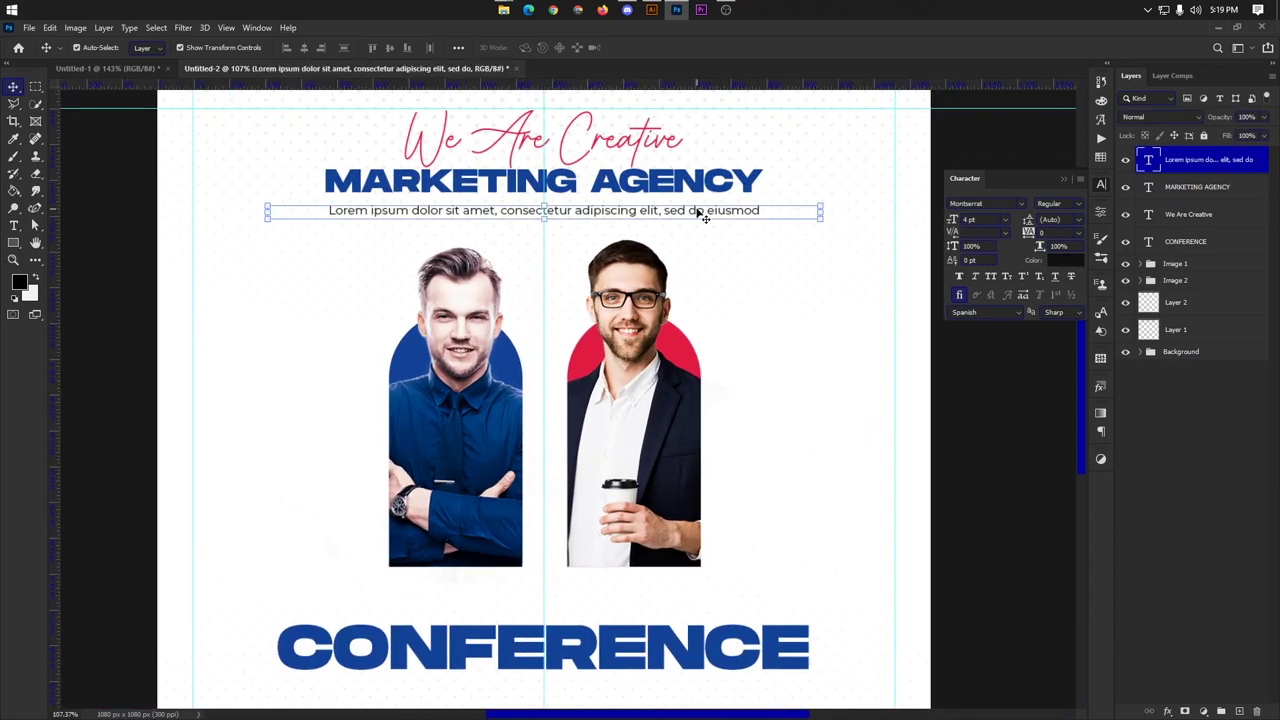
key("Left")
key("Up")
key("Up")
key("Up")
key("Up")
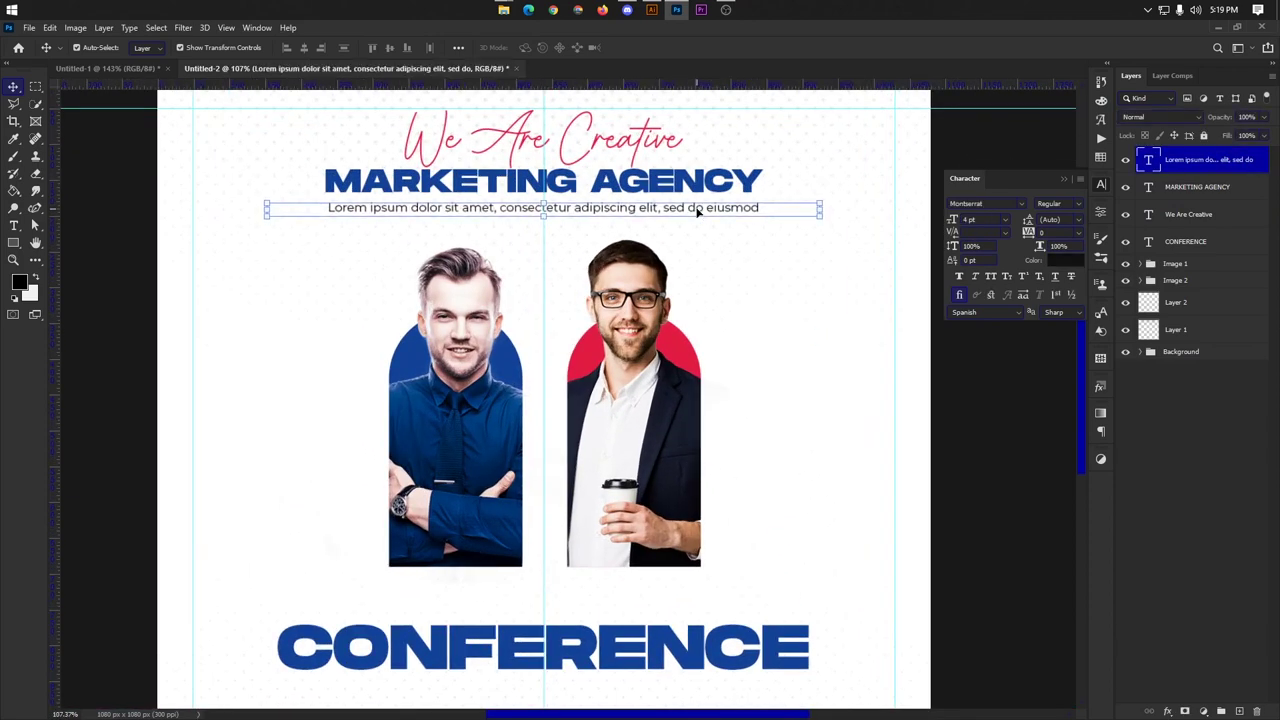
key("Up")
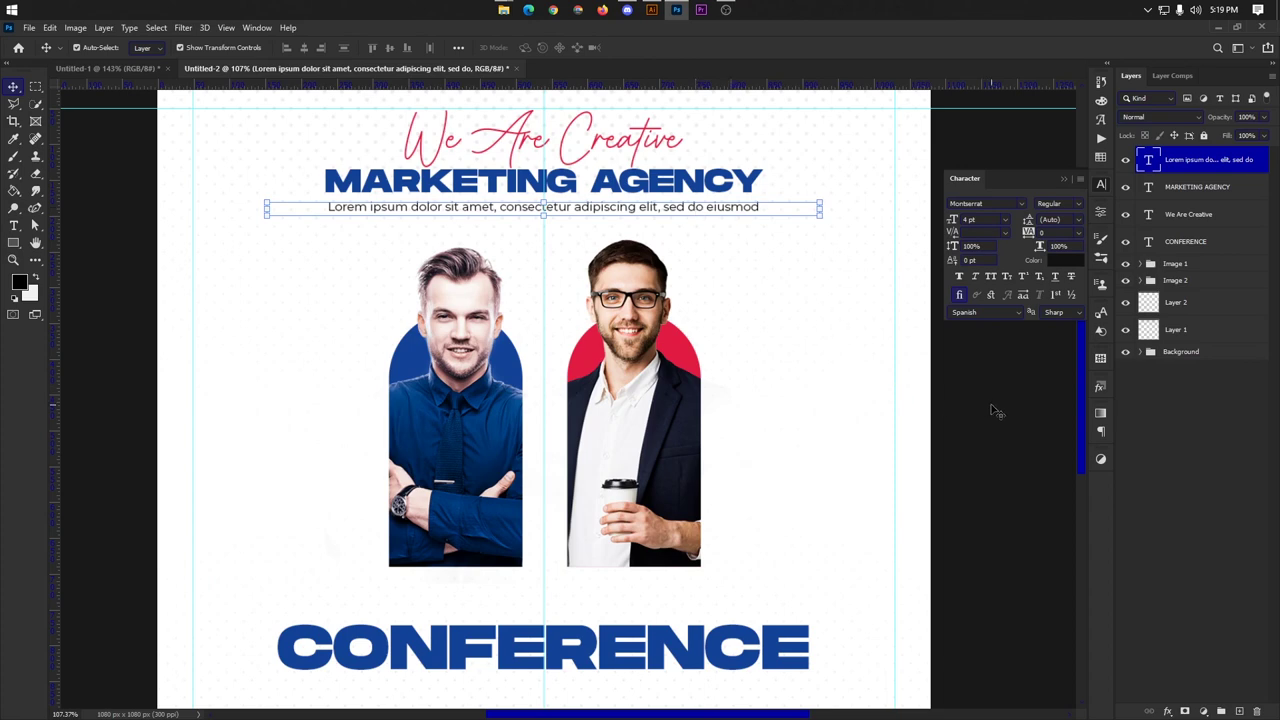
left_click(994, 409)
scroll(994, 409, "down", 2)
scroll(658, 359, "down", 1)
scroll(517, 282, "up", 2)
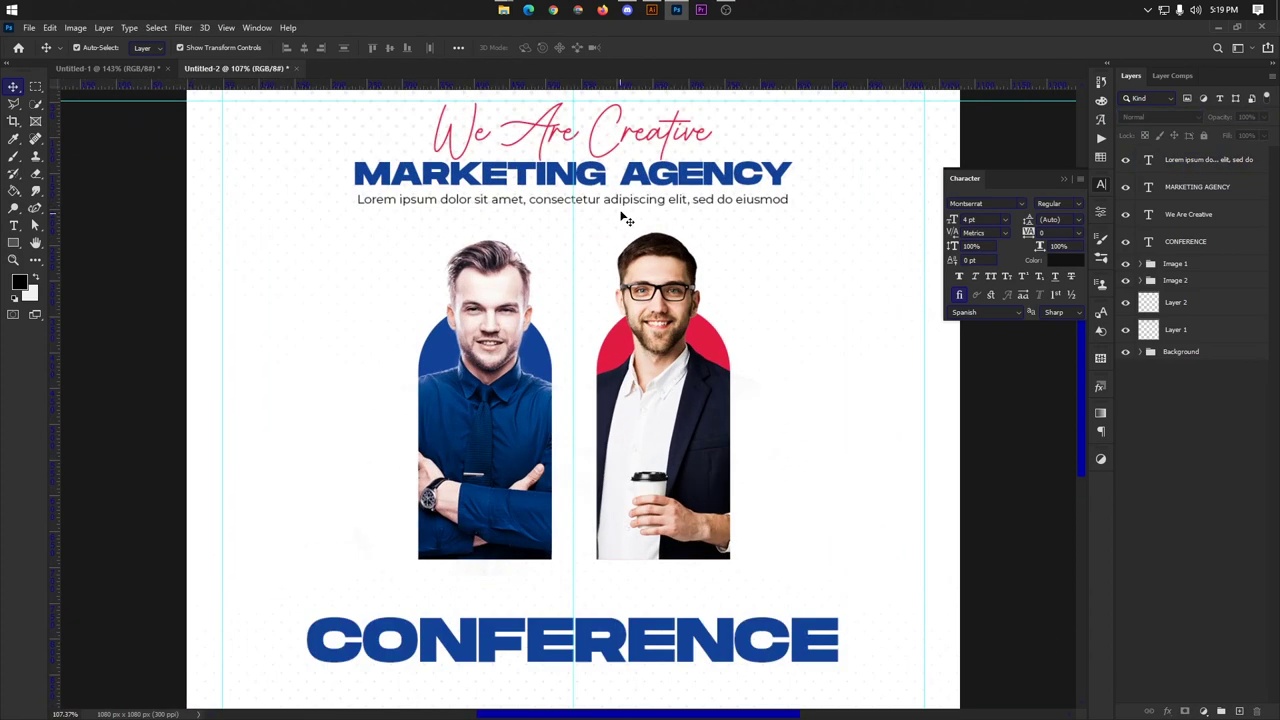
scroll(588, 215, "down", 1)
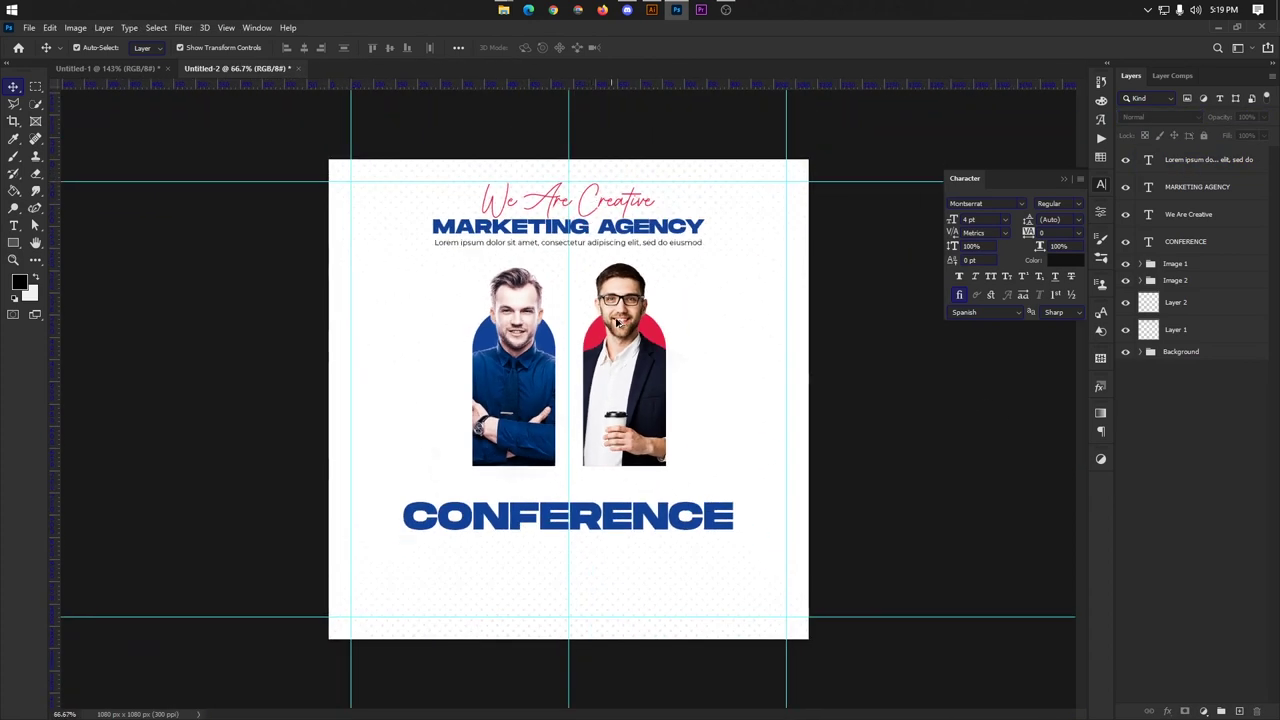
scroll(620, 360, "down", 1)
Duplicate the lorem line to just above CONFERENCE and trim the copy to end at 'sed'
mouse_move(655, 250)
left_mouse_down()
mouse_move(638, 495)
mouse_move(657, 489)
left_mouse_up()
double_click(658, 490)
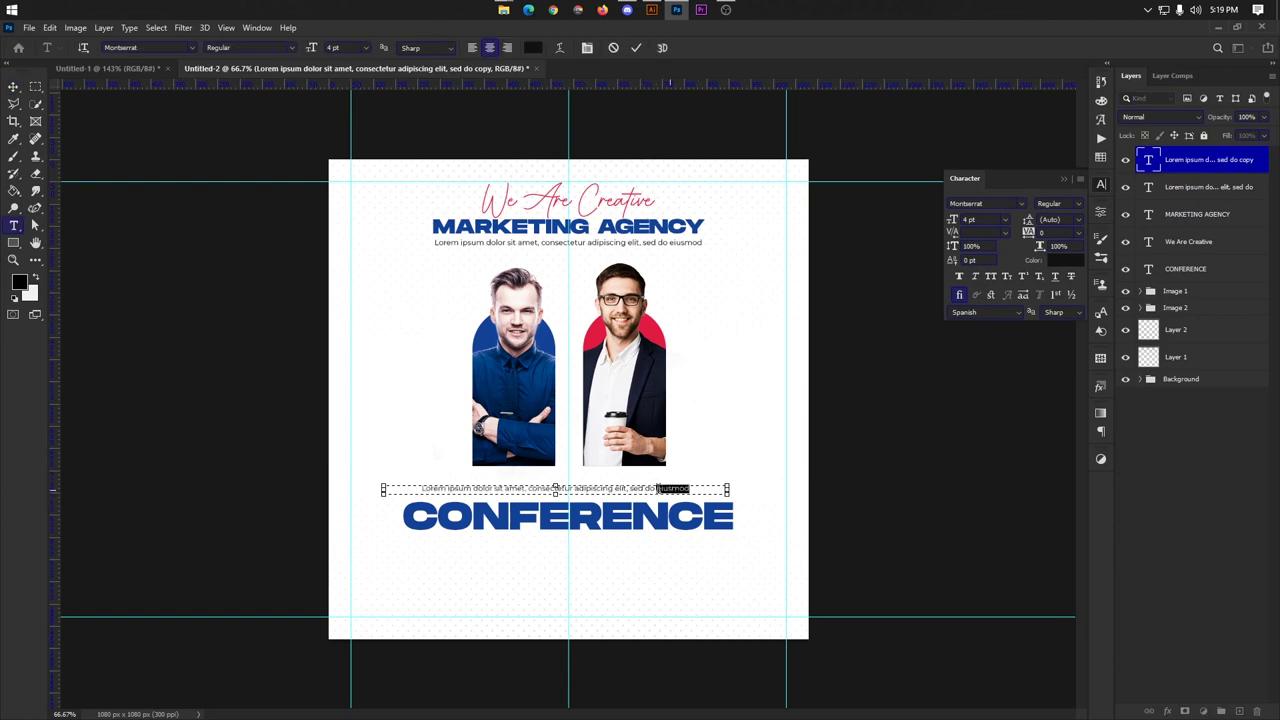
key("BackSpace")
type("s")
key("BackSpace")
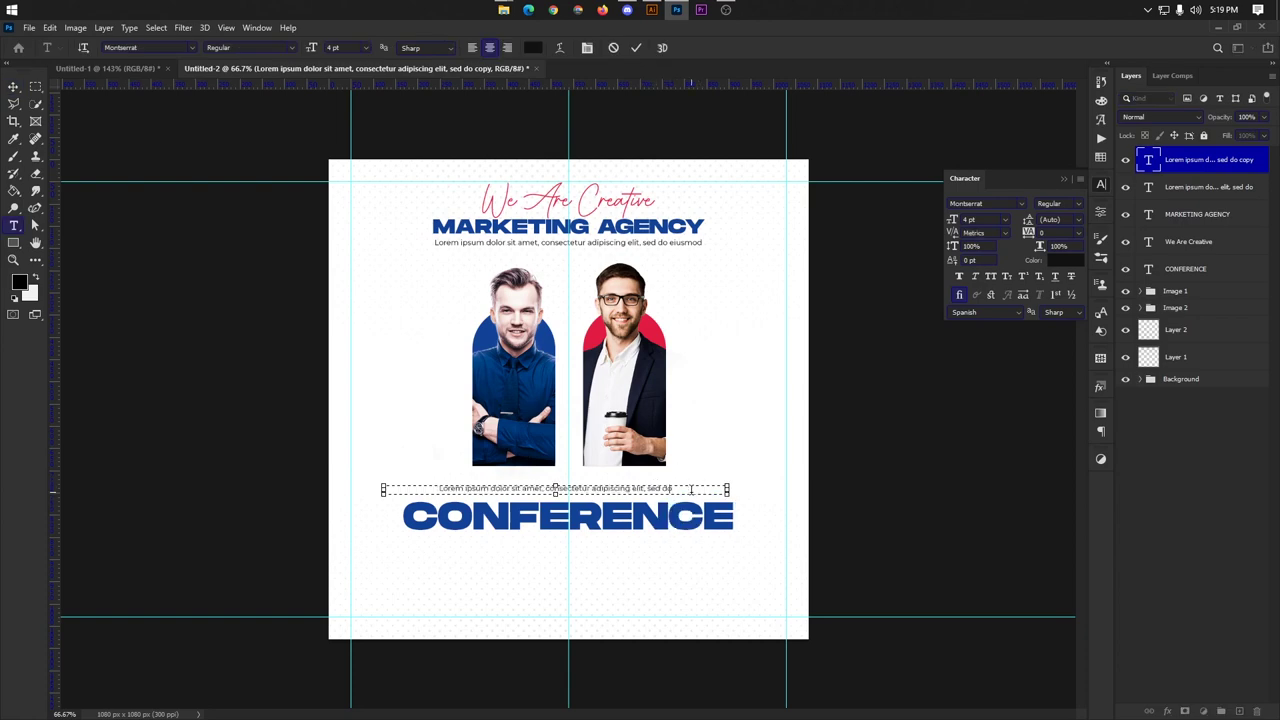
key("BackSpace")
key("BackSpace")
key("BackSpace")
left_click(13, 87)
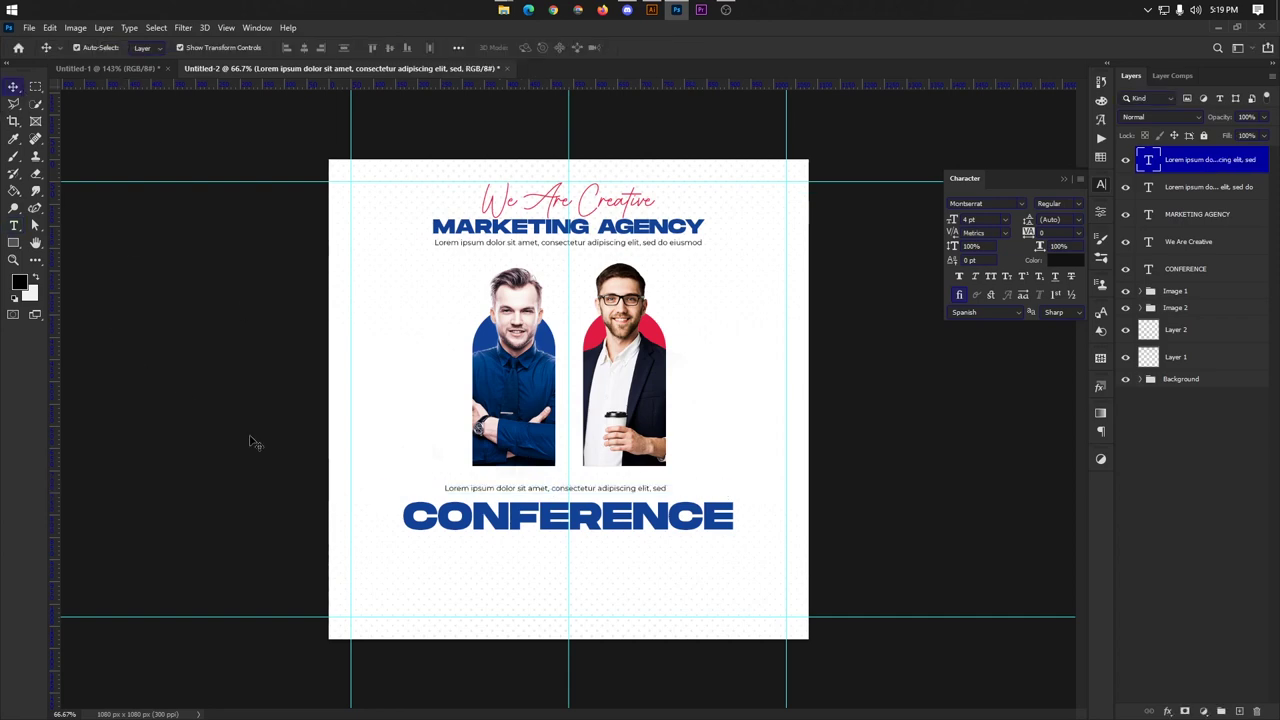
scroll(579, 462, "up", 3)
Enlarge the lower lorem line to 5 pt, centre it horizontally and nudge it up
left_click(641, 508)
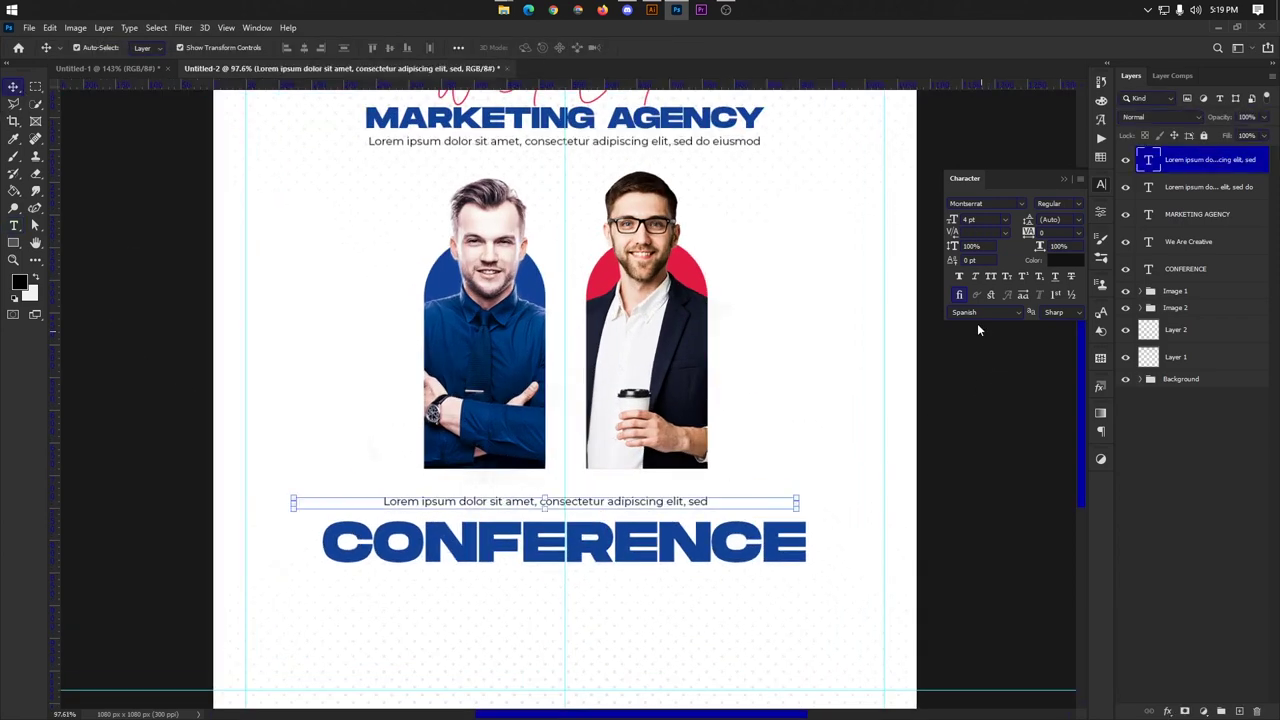
left_click(968, 219)
key("Up")
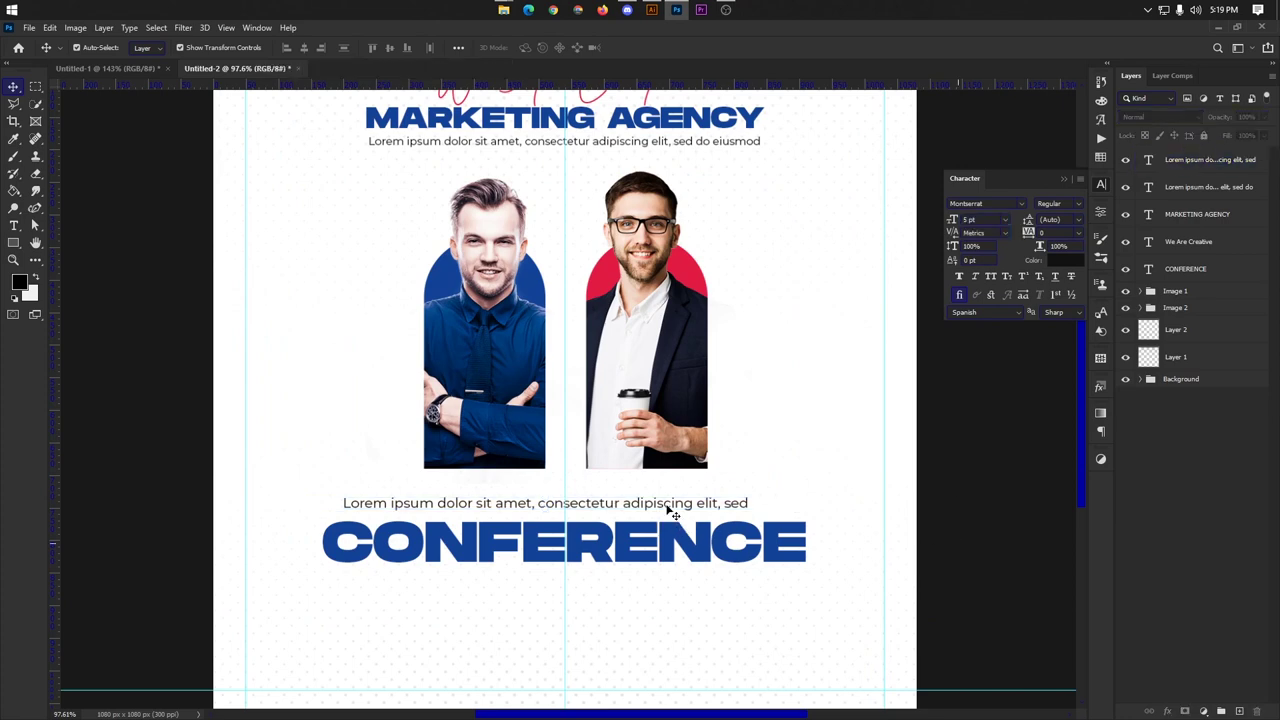
left_click_drag(669, 509, 725, 507)
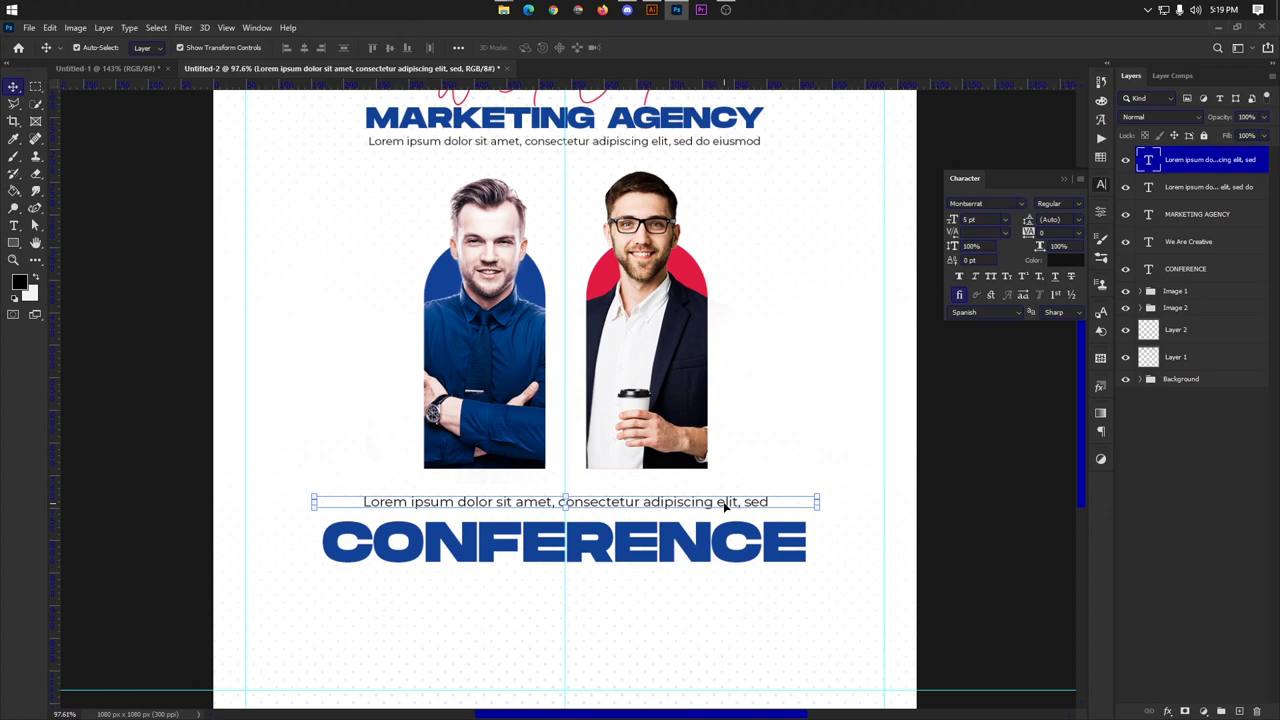
key("Up")
Nudge the lower lorem line and the CONFERENCE heading up slightly beneath the photos
key("Up")
key("Up")
key("Up")
key("Up")
key("Up")
key("Up")
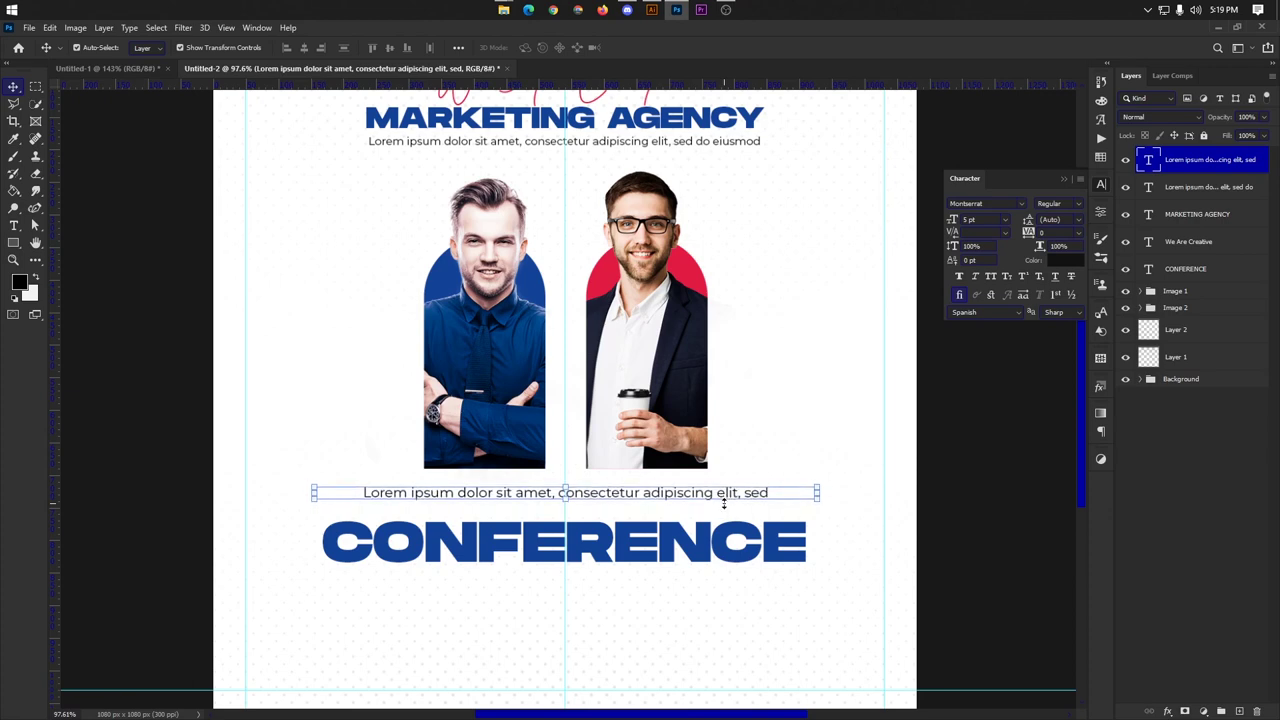
left_click(714, 550)
key("Up")
key("Up")
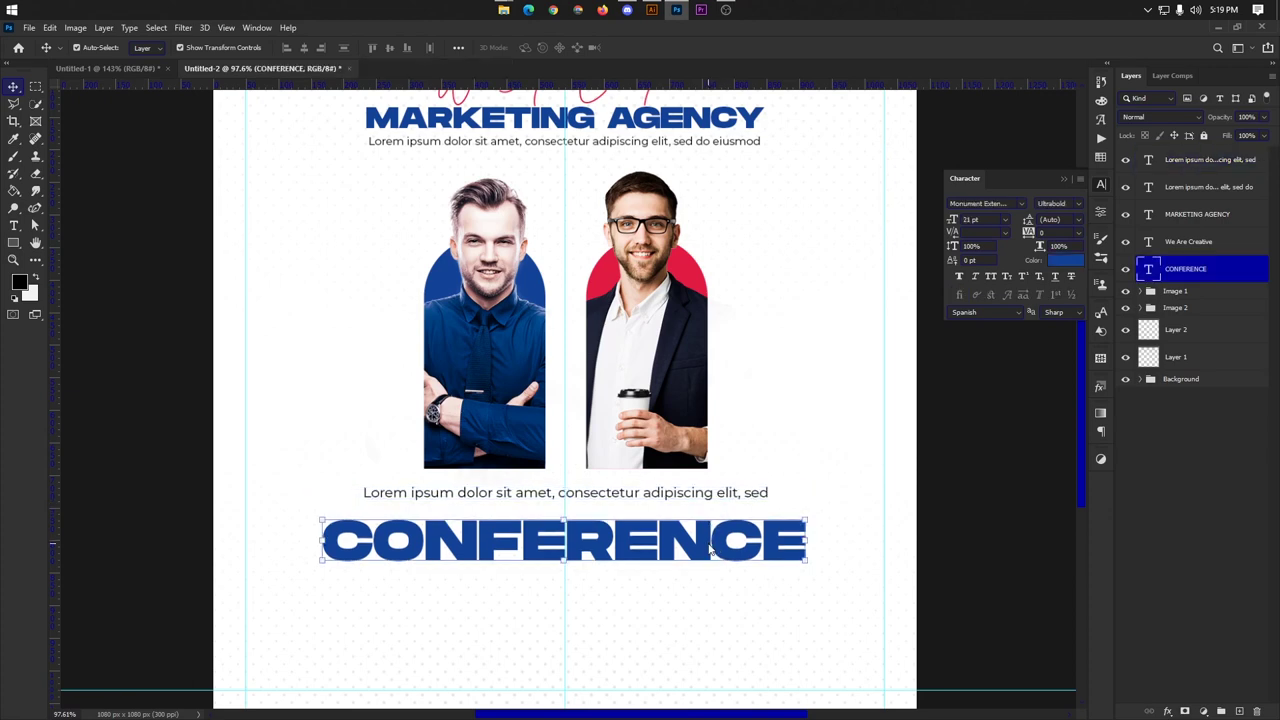
key("Up")
key("Up")
key("Up")
key("Up")
key("Up")
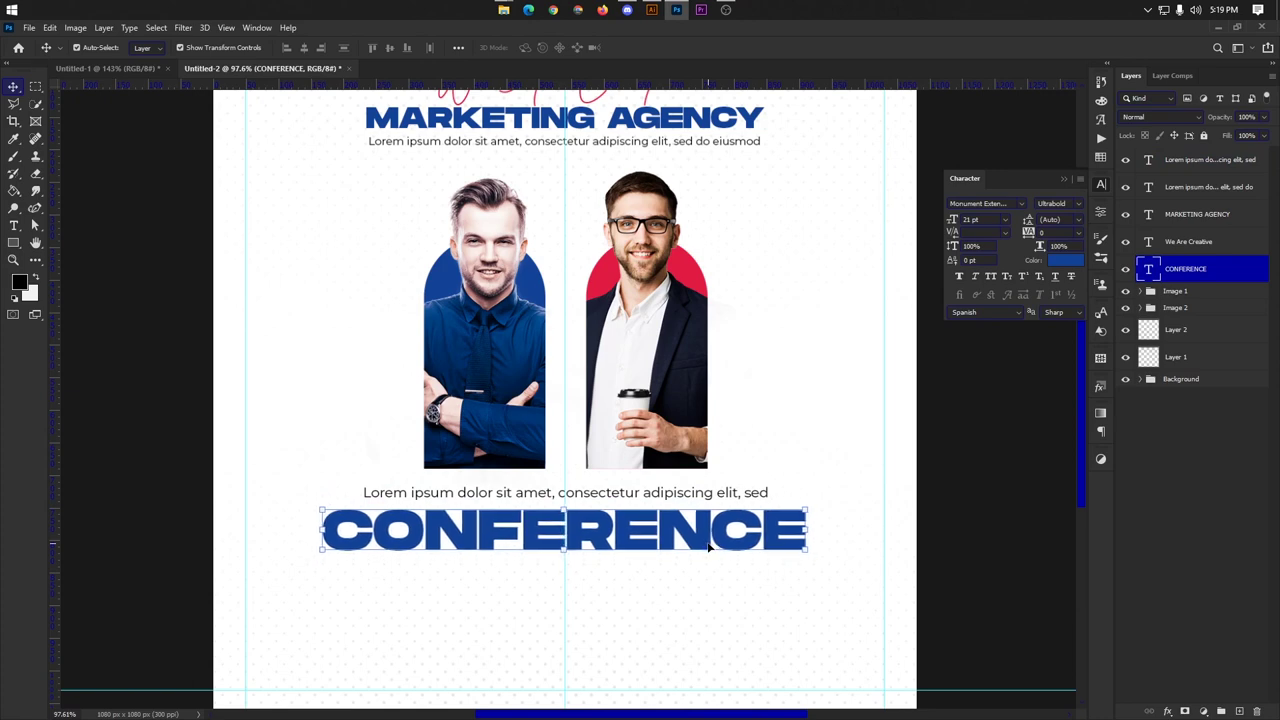
key("Up")
key("Up")
key("Down")
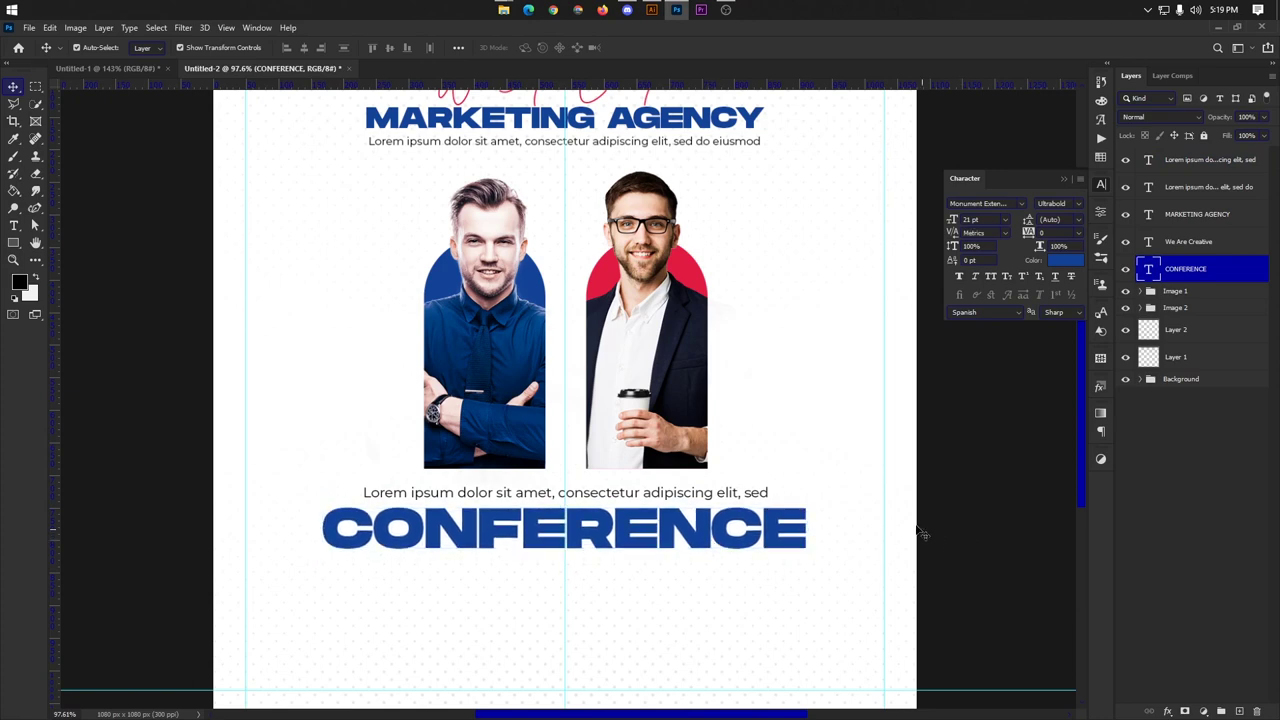
left_click(651, 606)
scroll(651, 606, "down", 2)
scroll(494, 628, "up", 1)
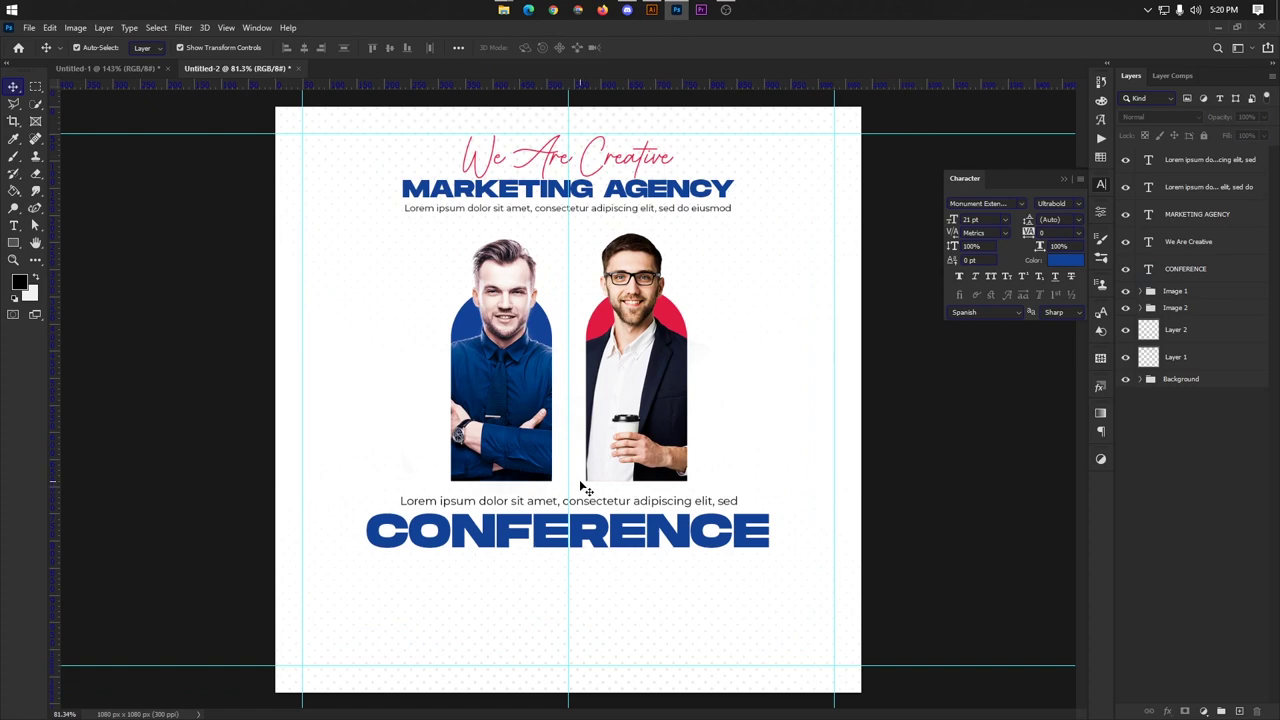
scroll(579, 479, "down", 1)
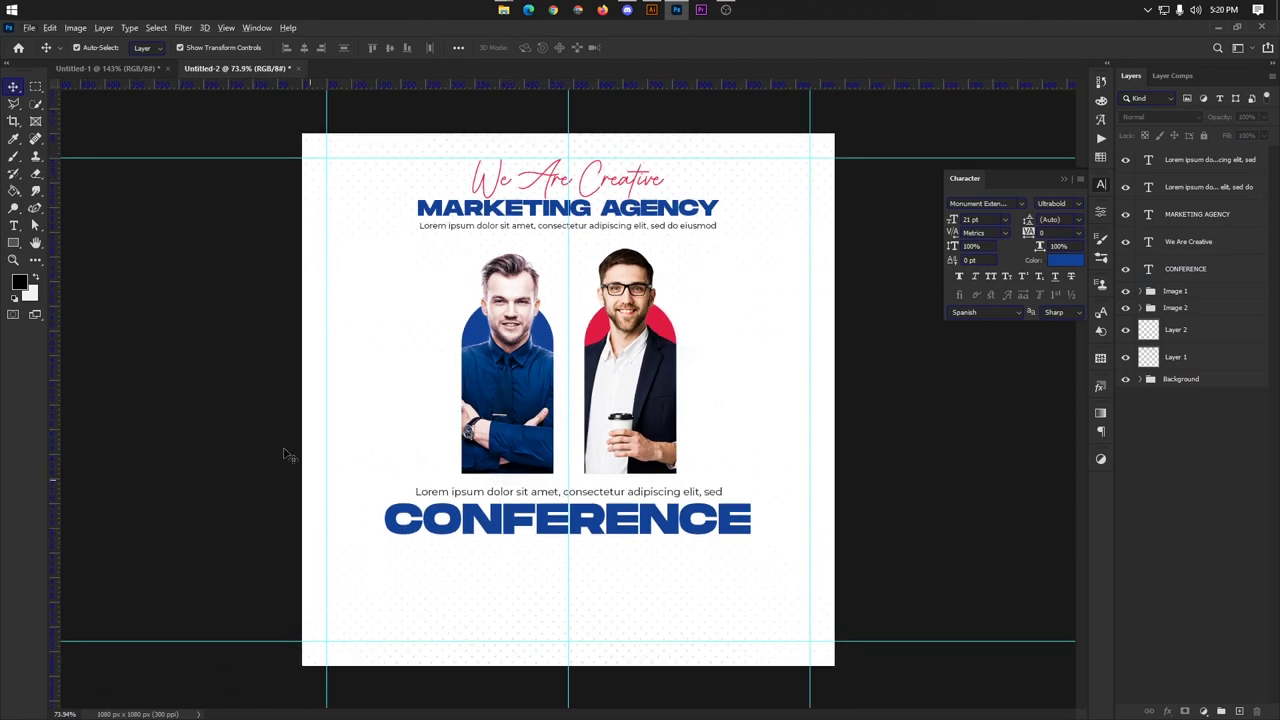
Add two horizontal guides below CONFERENCE and draw a black rectangle between them
left_click(14, 243)
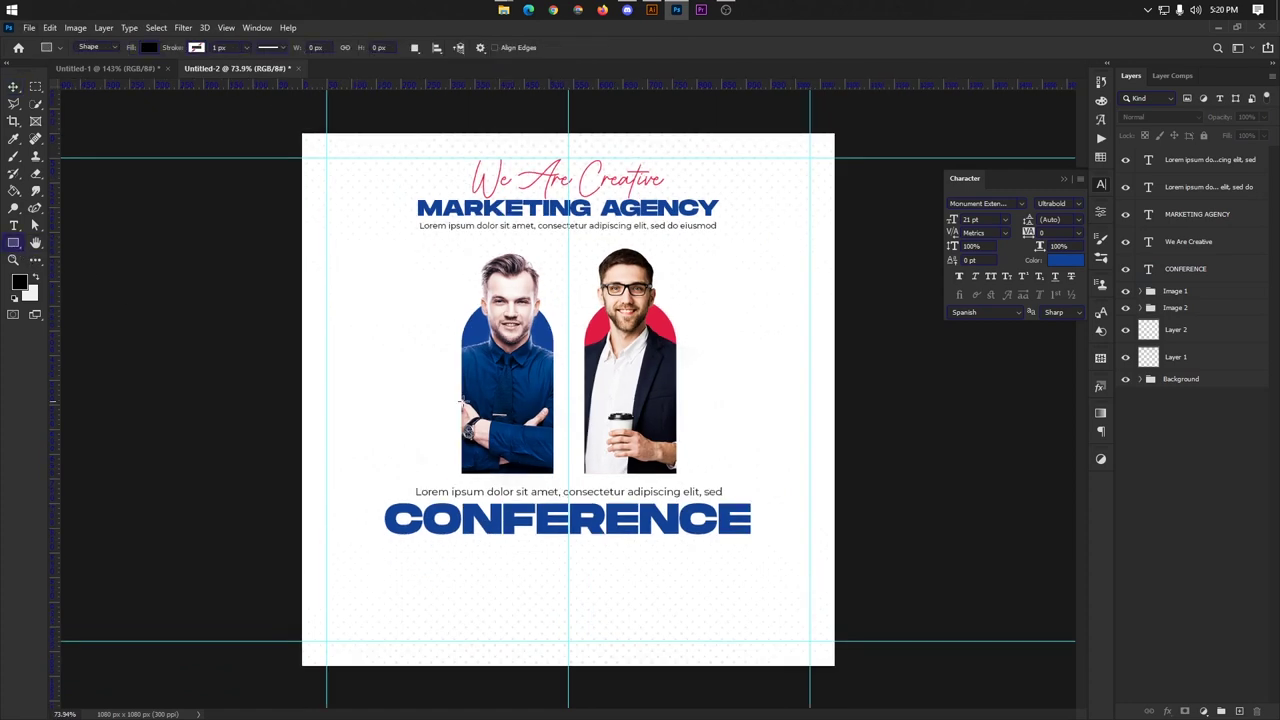
scroll(535, 645, "up", 1)
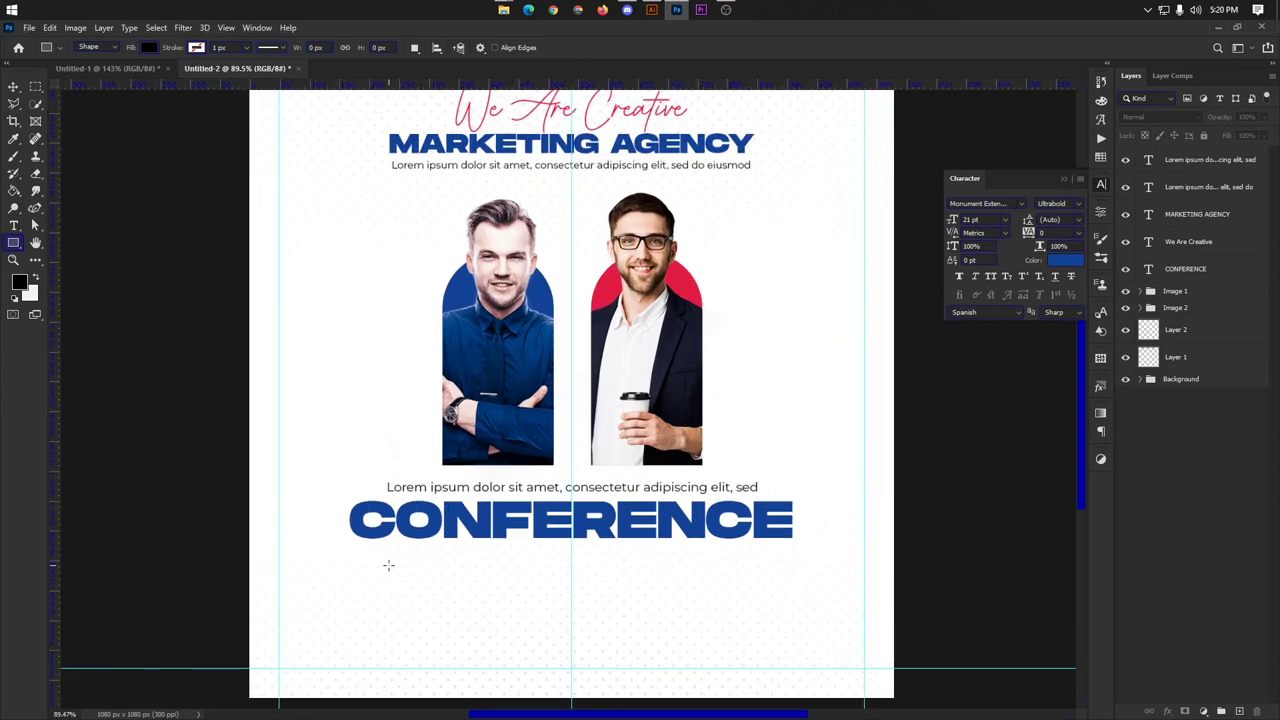
scroll(386, 560, "up", 2)
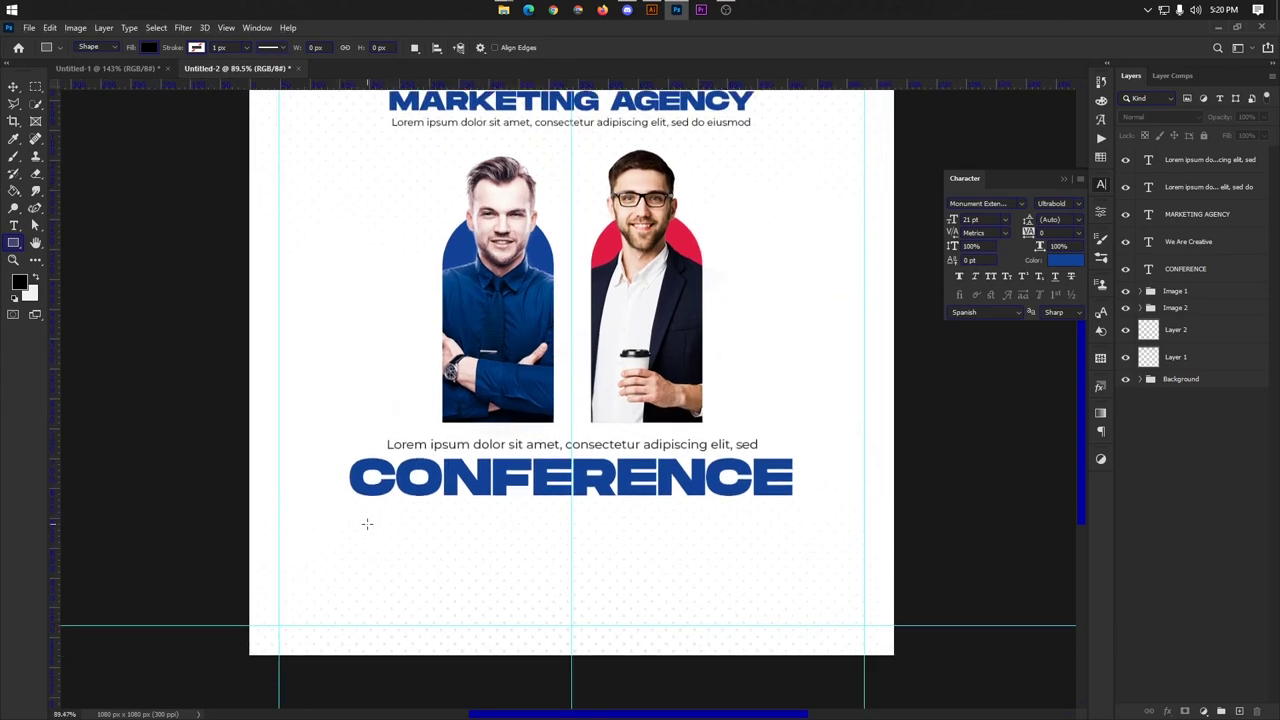
left_click_drag(610, 83, 567, 517)
left_click_drag(624, 85, 588, 551)
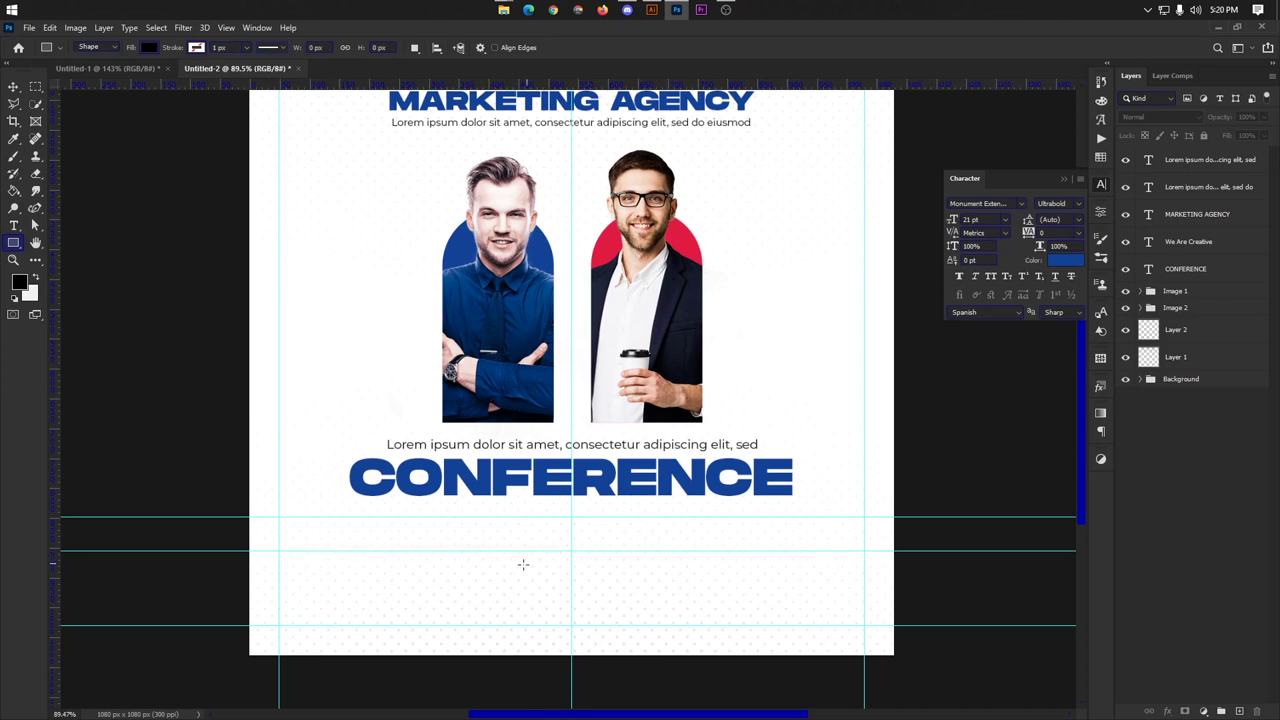
left_click_drag(358, 517, 529, 534)
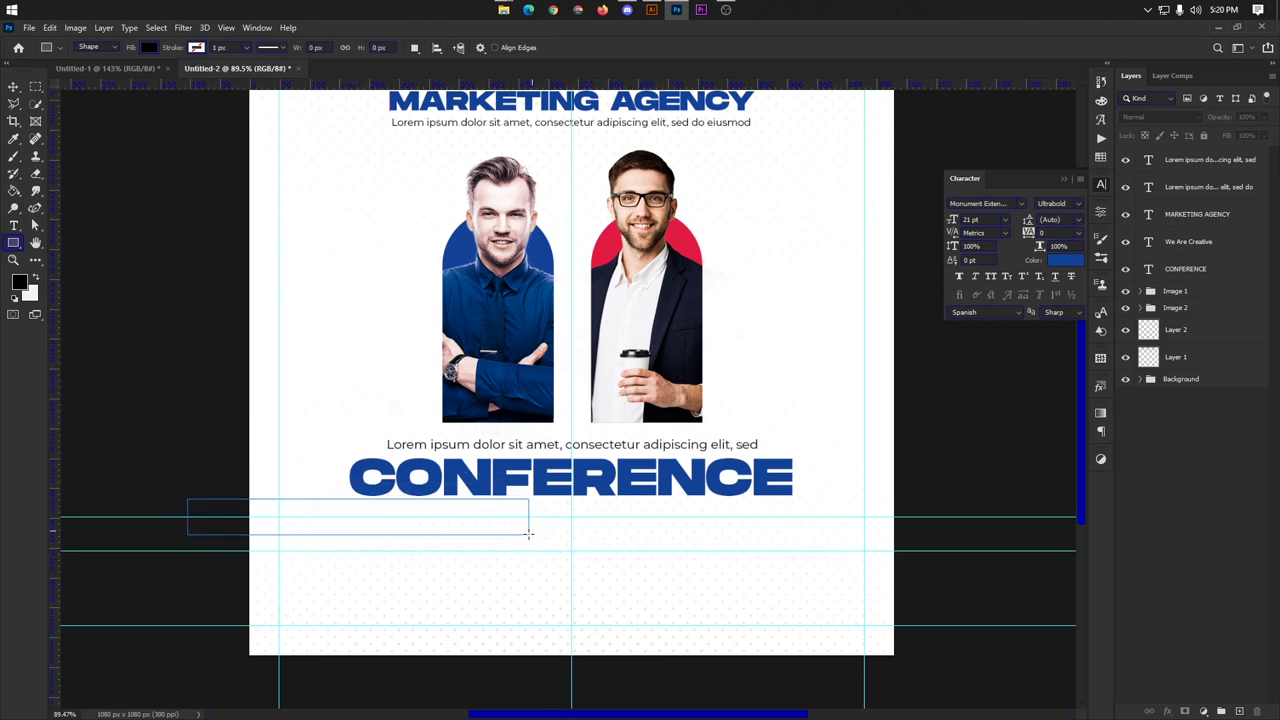
left_click(11, 89)
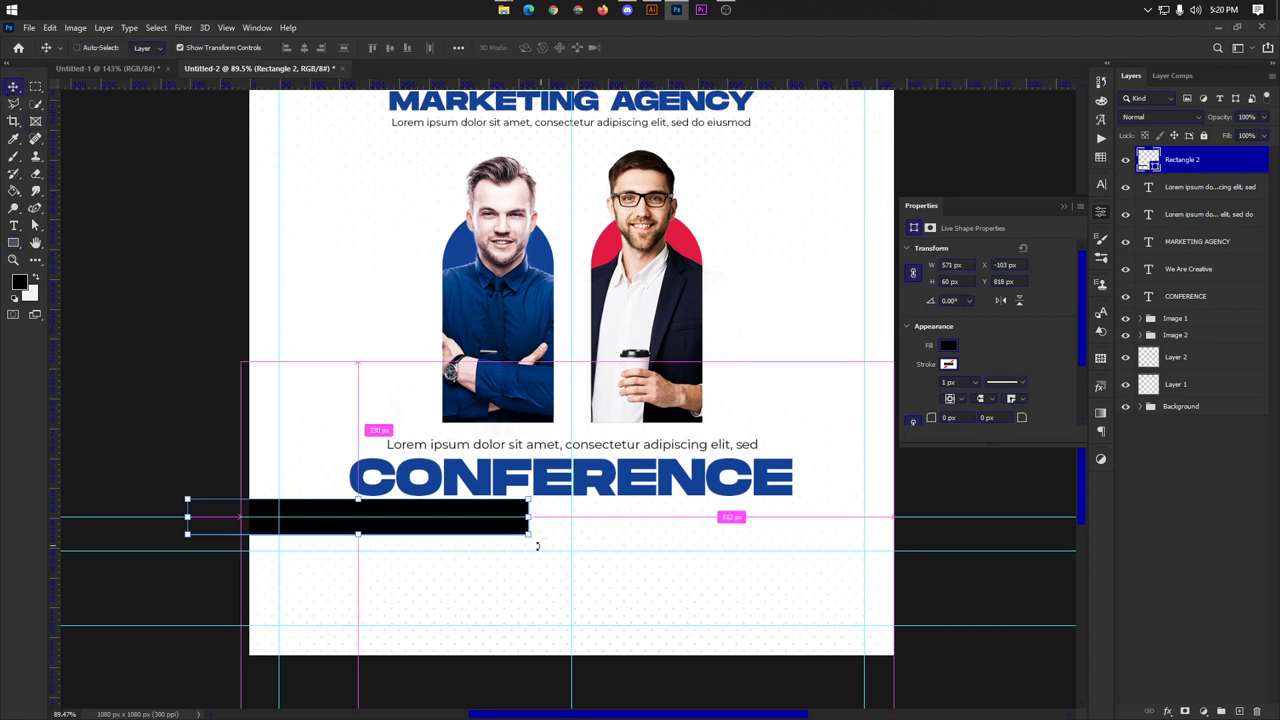
Resize the rectangle to 615 × 60 px and centre it under CONFERENCE
key("ctrl+t")
mouse_move(492, 526)
left_mouse_down()
mouse_move(708, 545)
mouse_move(785, 534)
left_mouse_up()
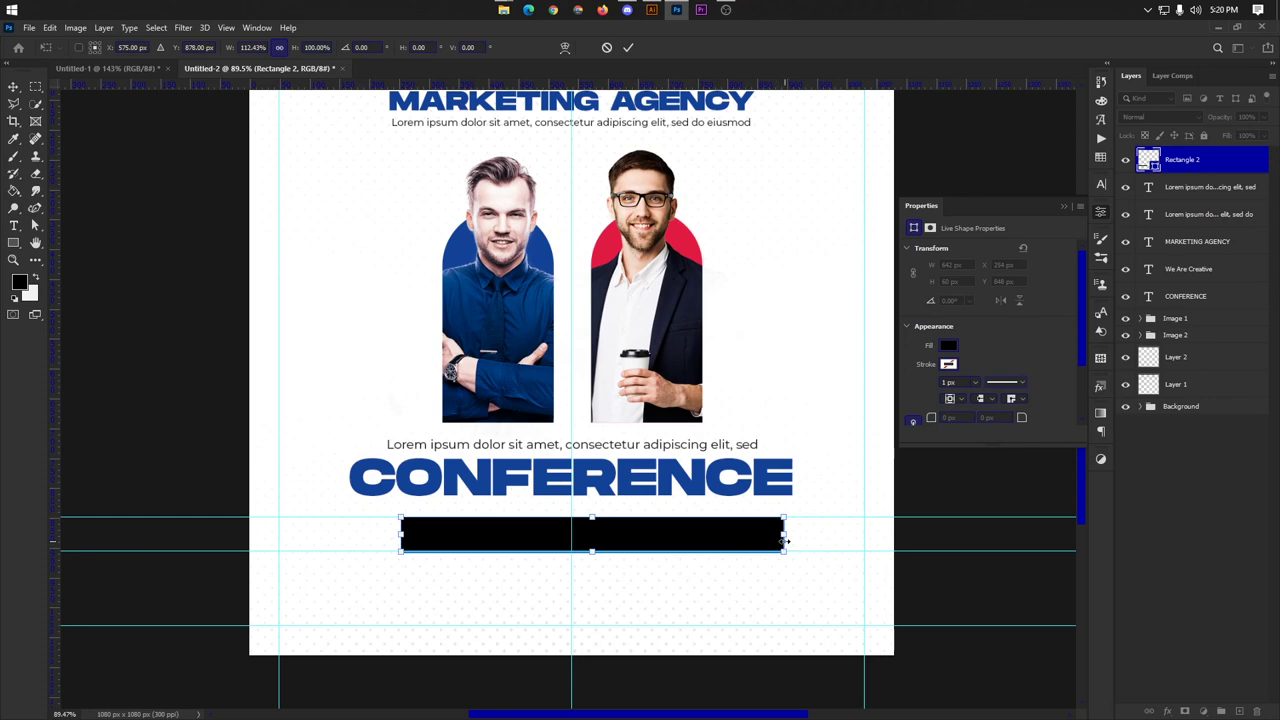
left_click_drag(785, 540, 768, 540)
left_click(629, 46)
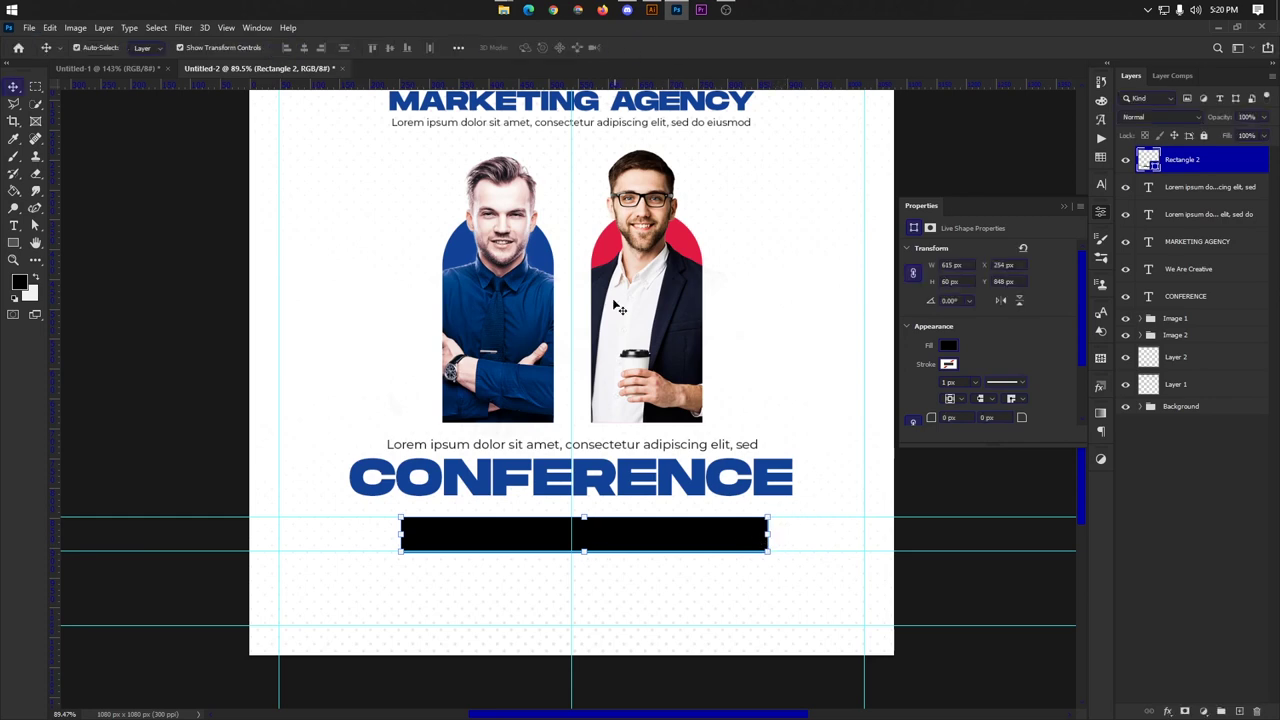
key("ctrl+t")
left_click_drag(627, 534, 615, 534)
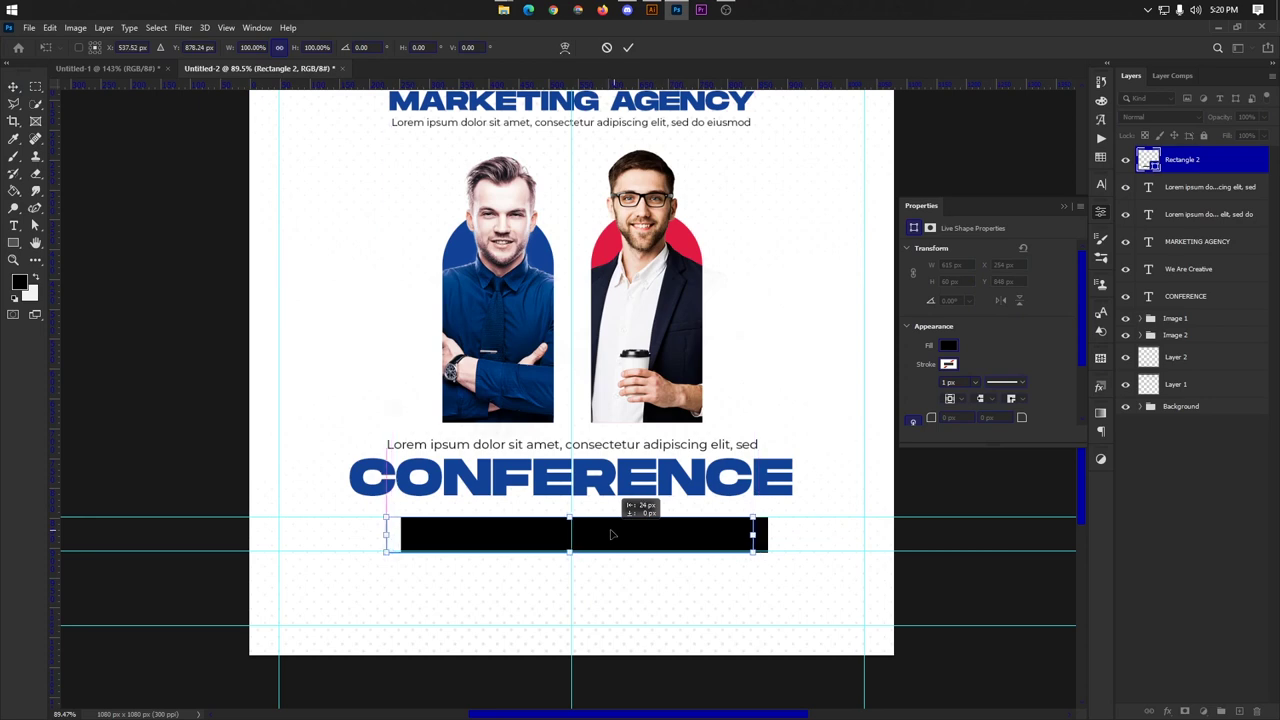
left_click_drag(616, 534, 617, 534)
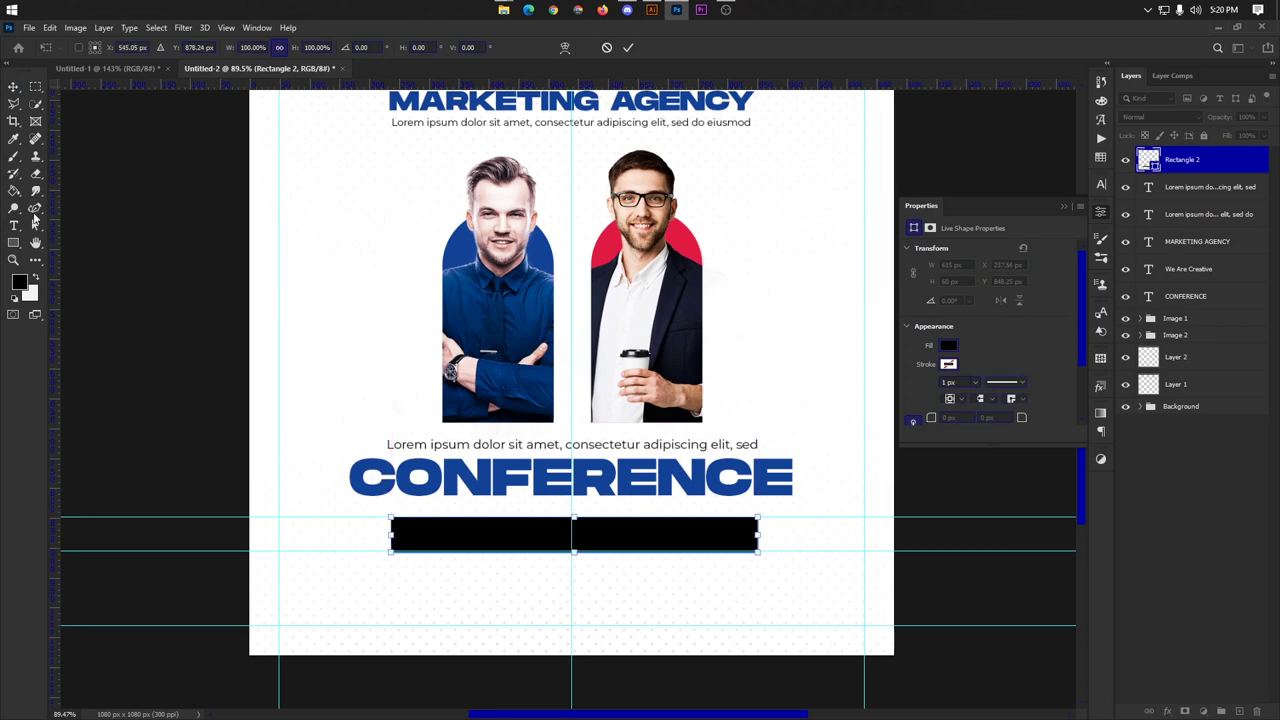
left_click(34, 222)
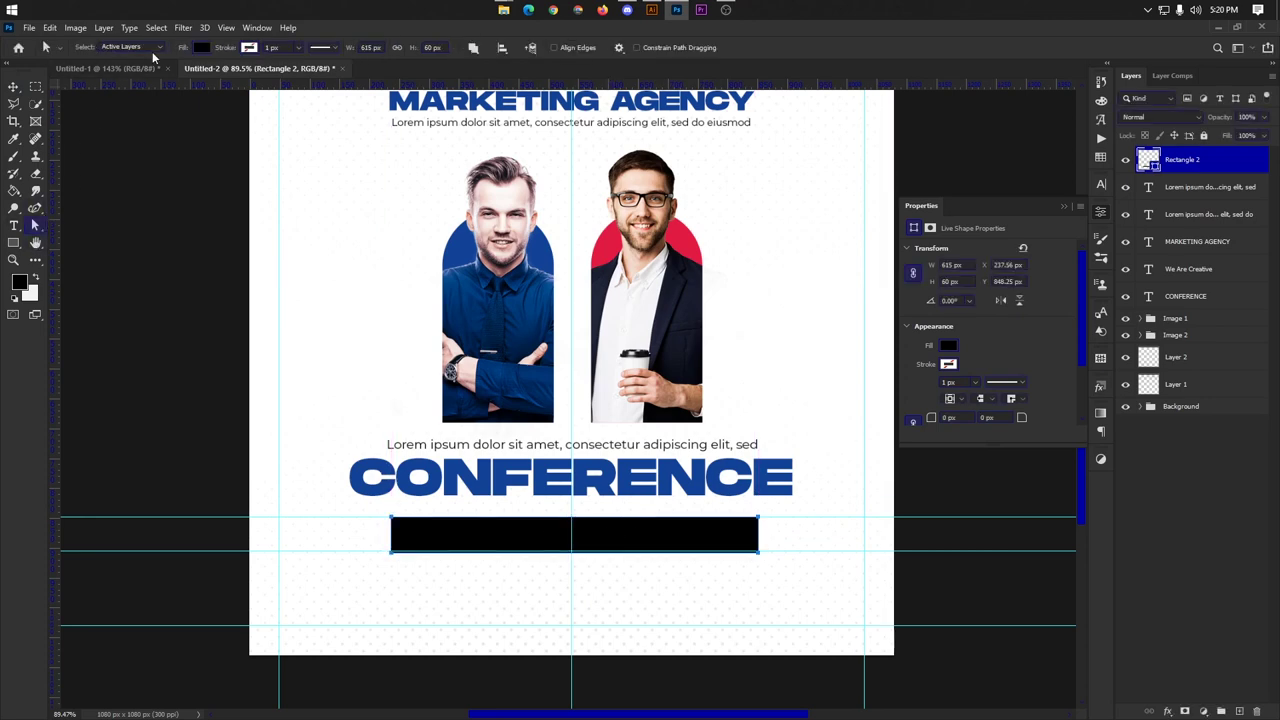
Fill the rectangle with red and reselect it
left_click(202, 48)
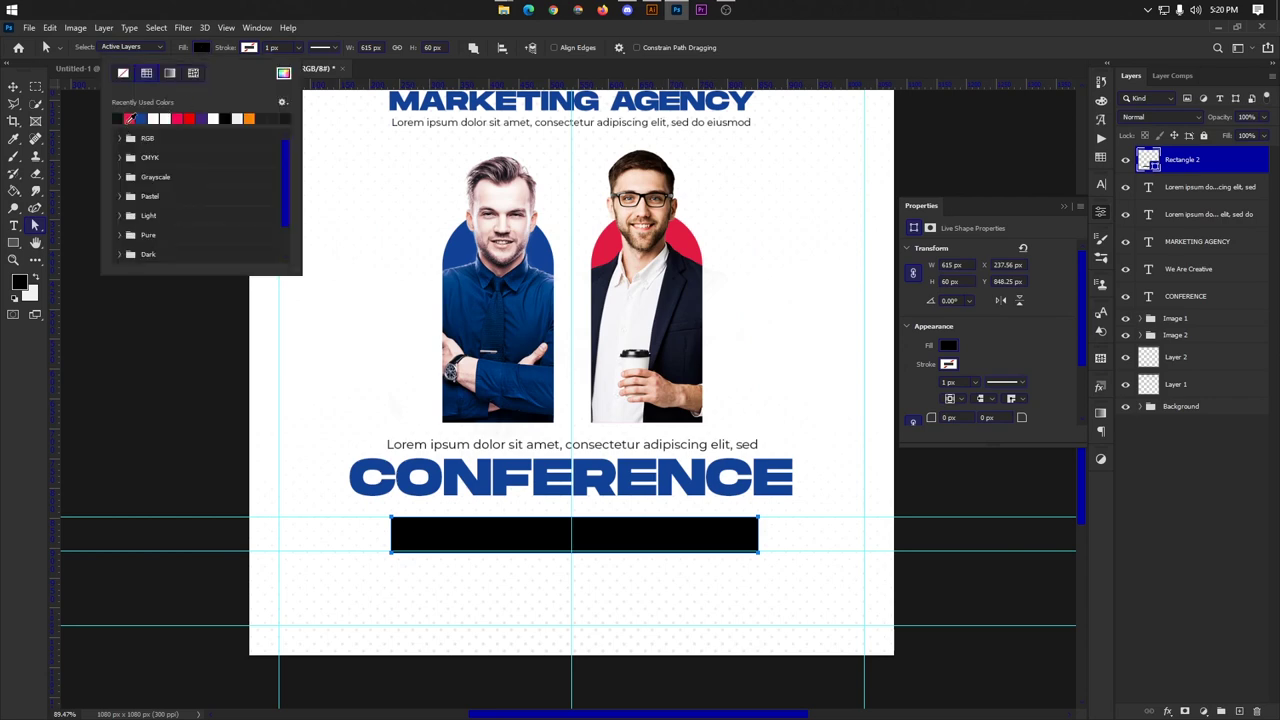
left_click(129, 118)
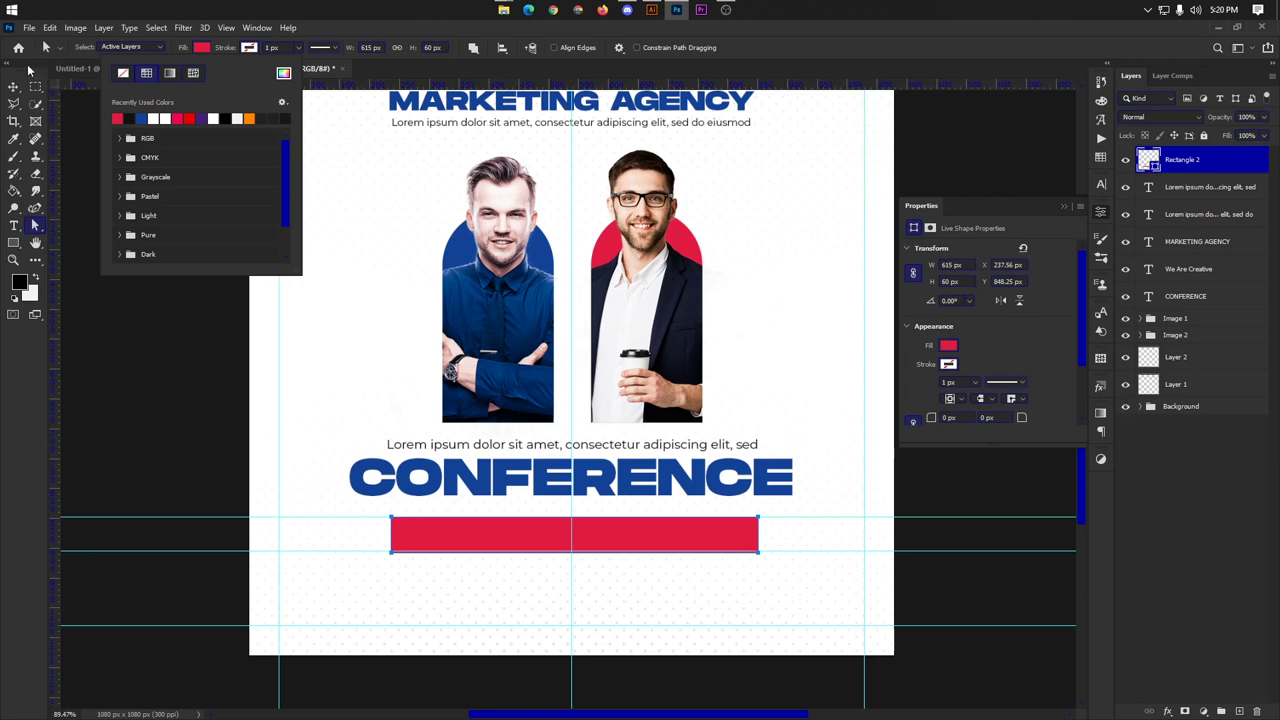
left_click(13, 87)
left_click(114, 263)
scroll(560, 650, "up", 2)
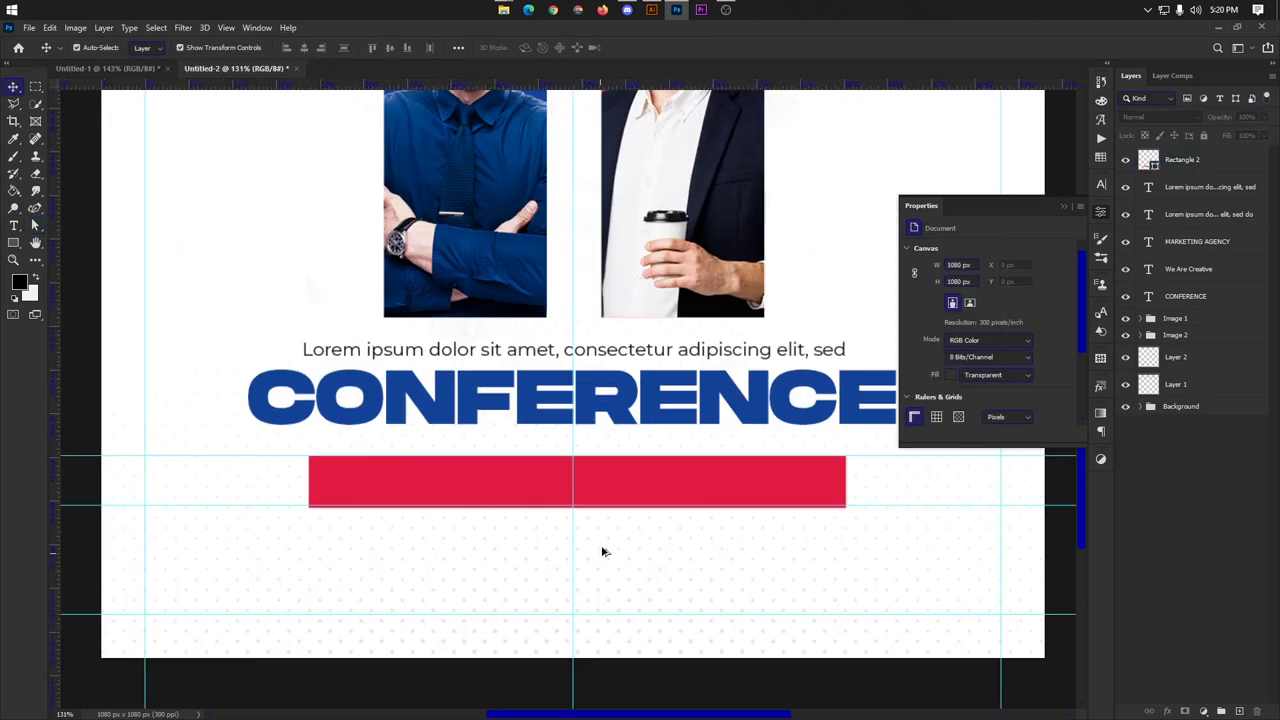
left_click(601, 490)
Remove the rectangle's fill and give it a red outline
left_click(35, 225)
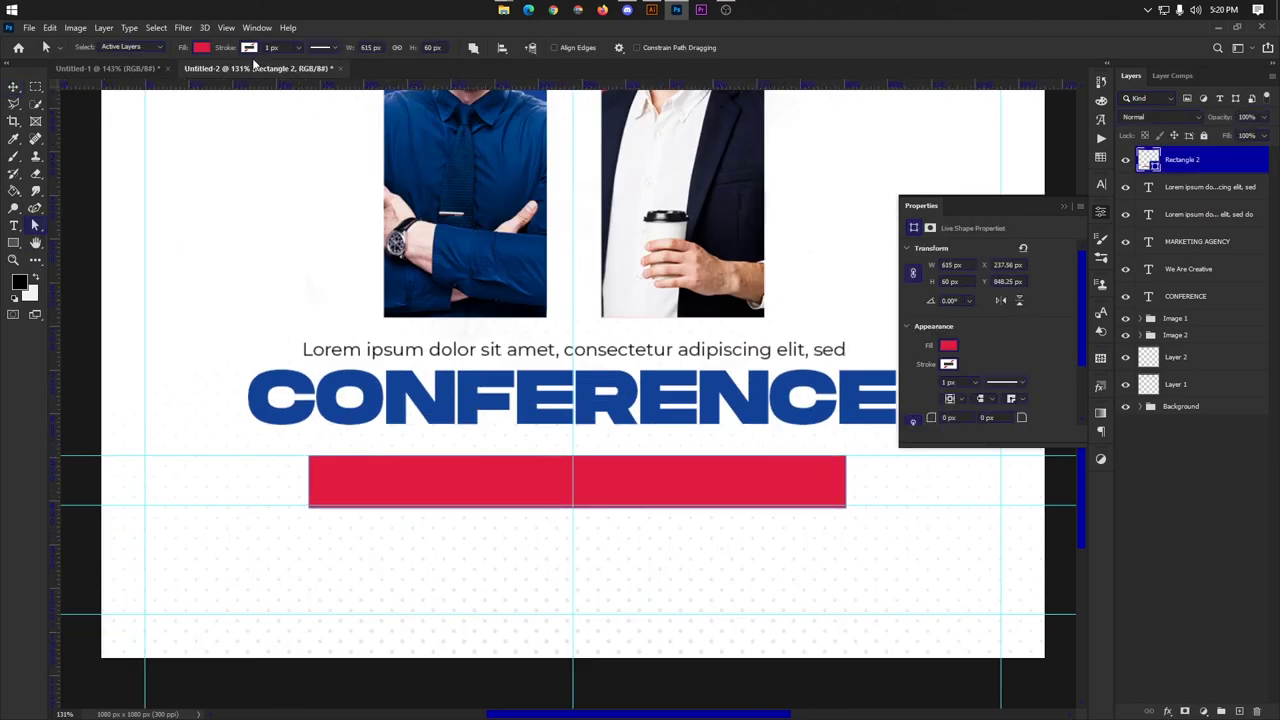
left_click(201, 47)
left_click(123, 72)
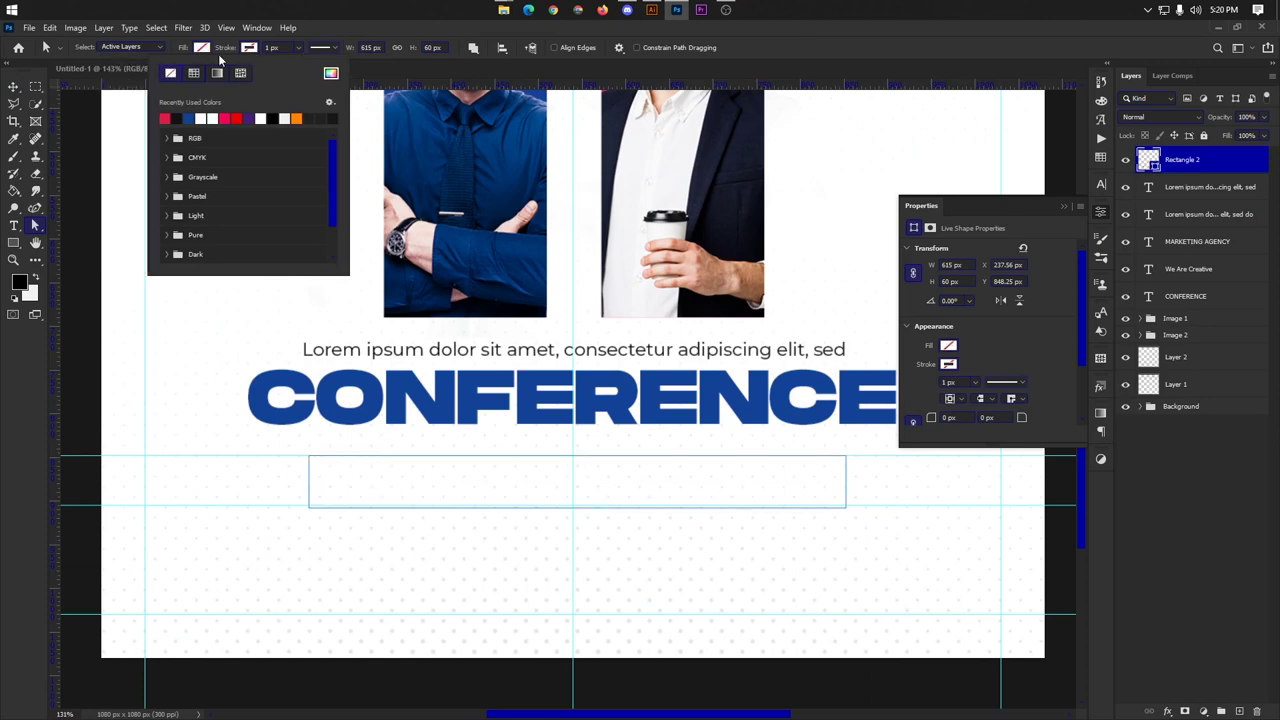
left_click(165, 118)
left_click(13, 87)
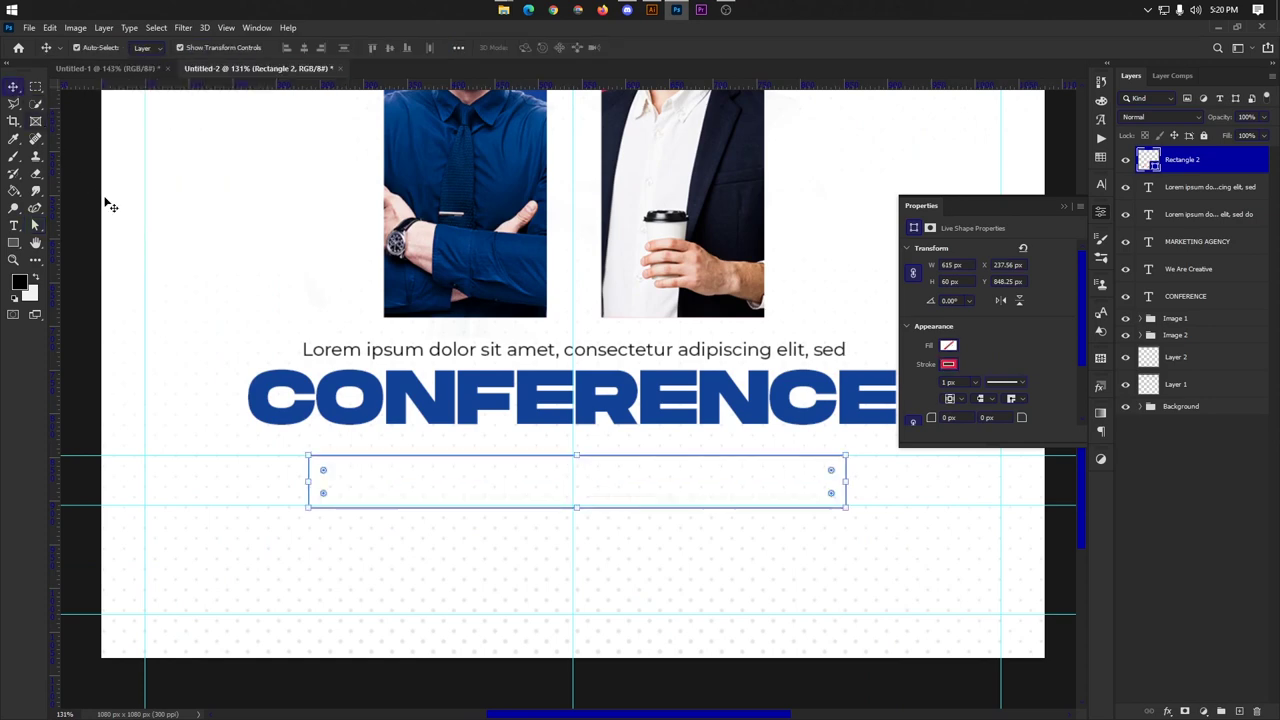
Set the rectangle's outline width to 3 px and check it deselected
left_click(35, 225)
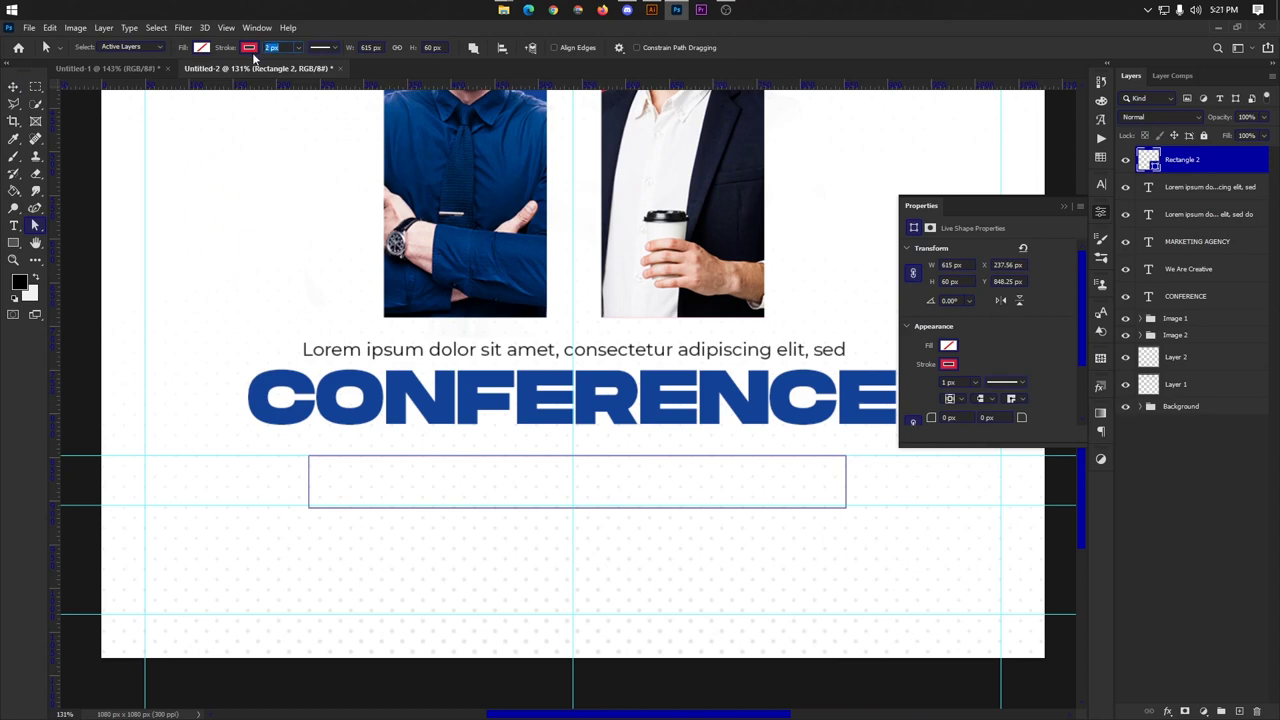
type("3")
key("Return")
left_click(13, 87)
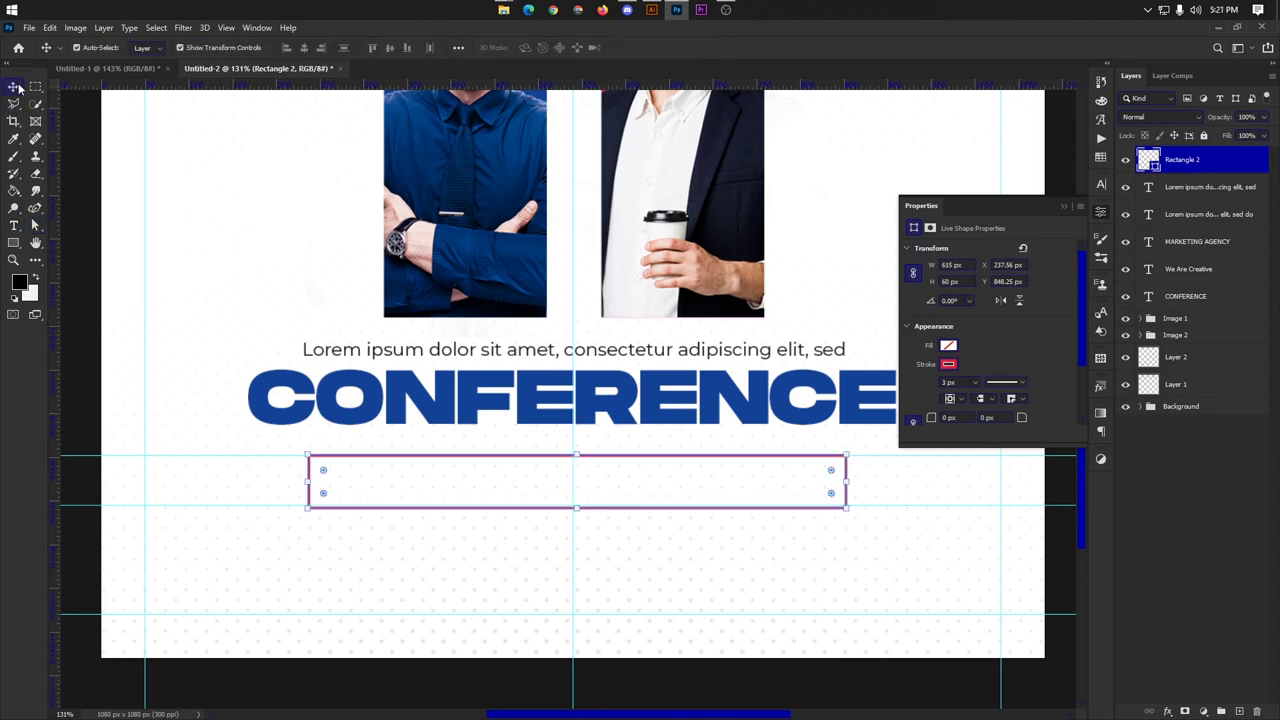
scroll(563, 632, "down", 5)
left_click(541, 680)
scroll(606, 620, "up", 3)
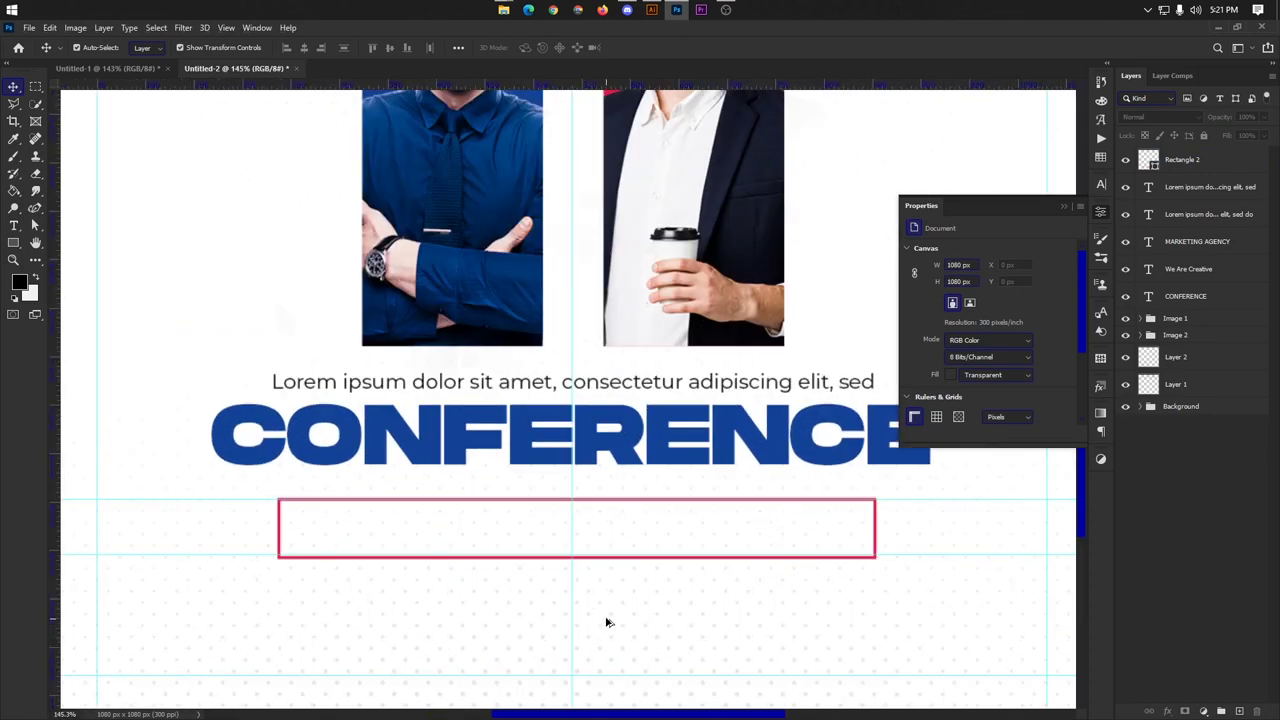
scroll(608, 569, "up", 1)
scroll(629, 535, "down", 1)
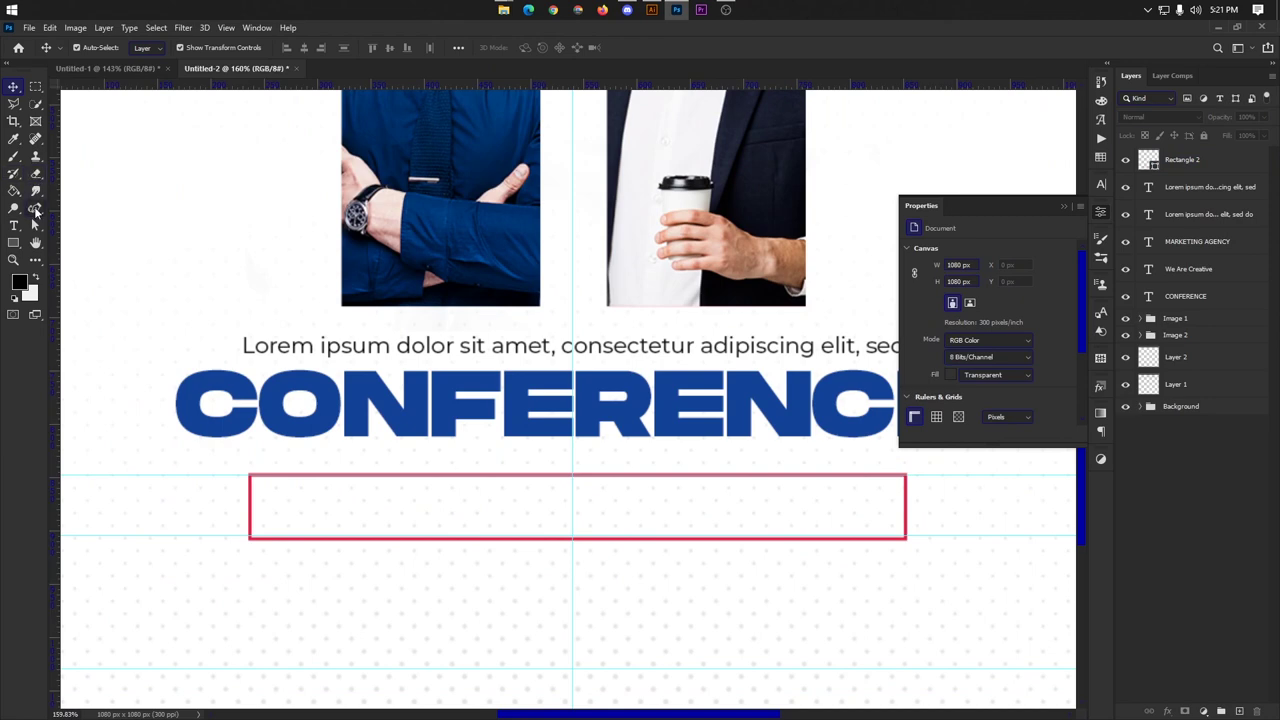
left_click(35, 208)
right_click(35, 208)
left_click(85, 207)
Draw a vertical pen line from the top to the bottom edge of the red box
scroll(468, 671, "up", 1)
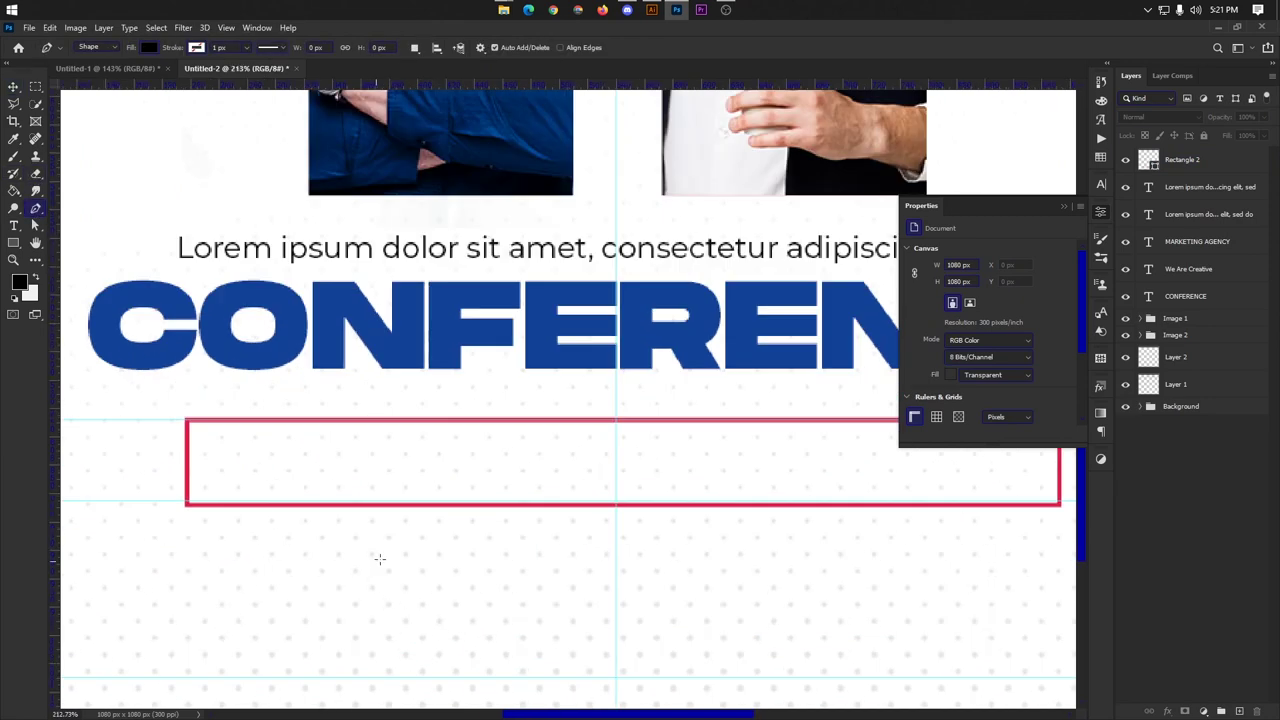
scroll(583, 469, "up", 3)
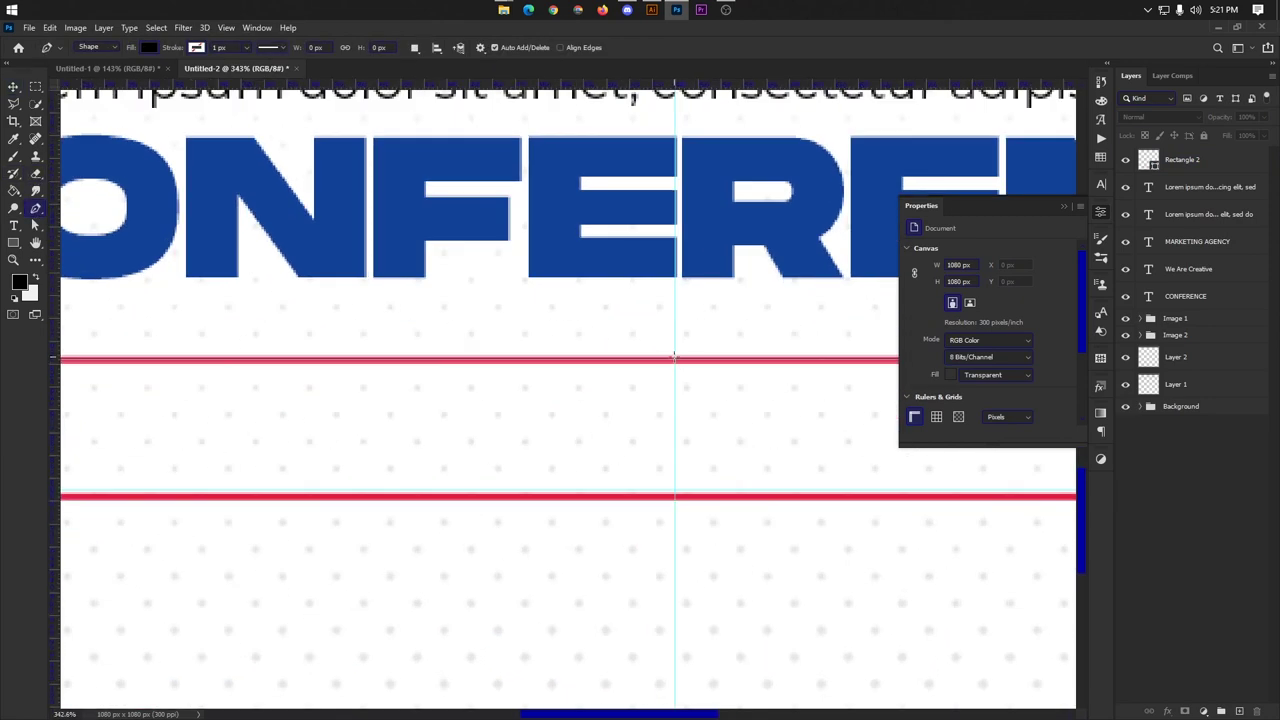
left_click(675, 360)
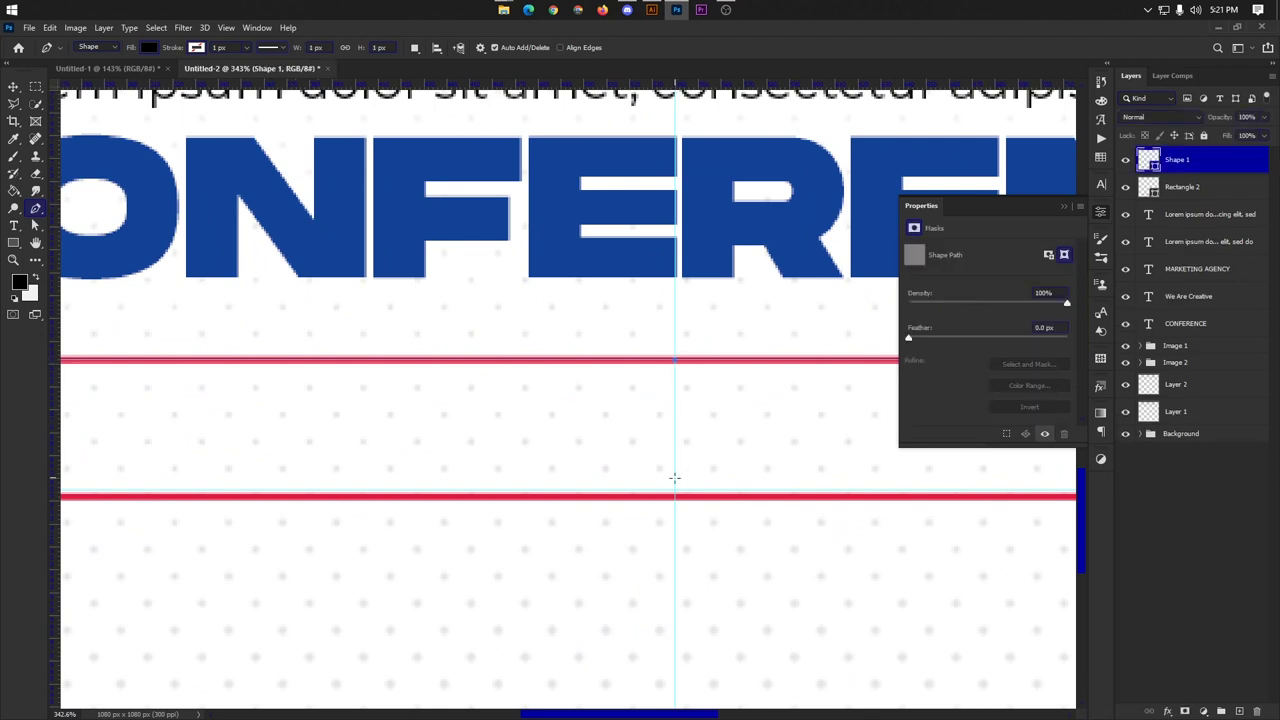
left_click(675, 496)
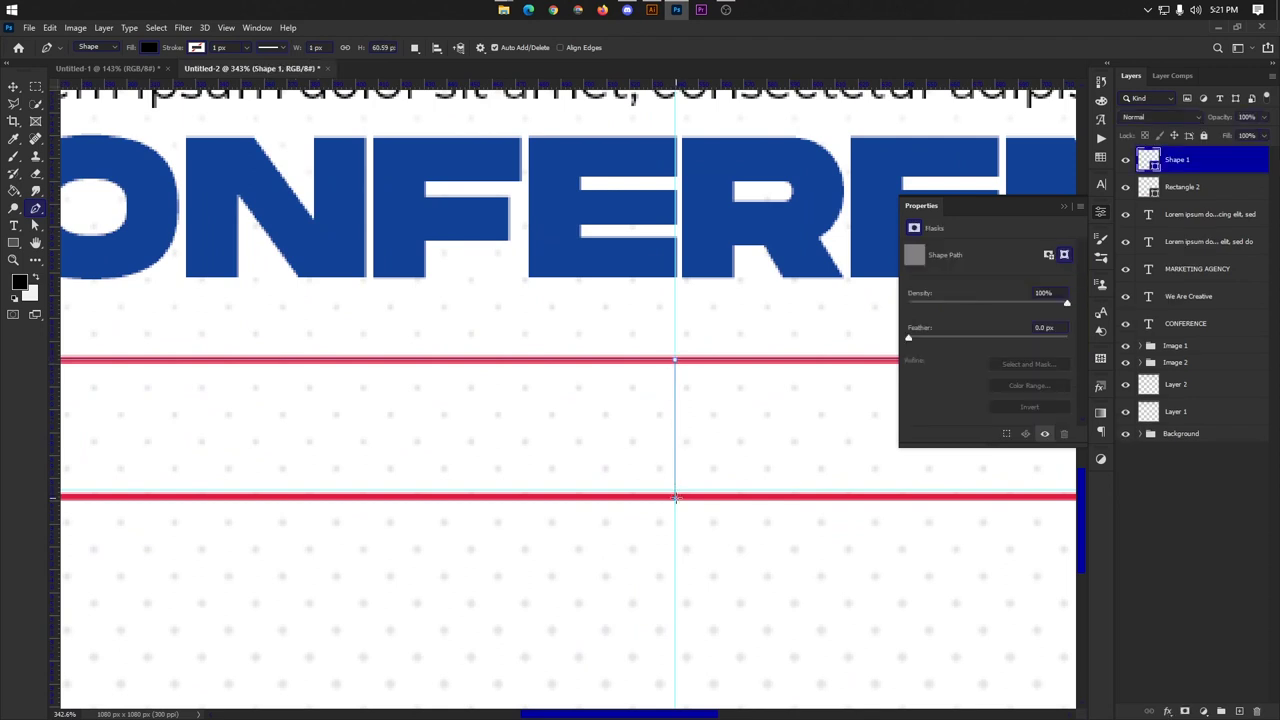
Give the divider line no fill and a red 3 px stroke
left_click(36, 226)
left_click(208, 48)
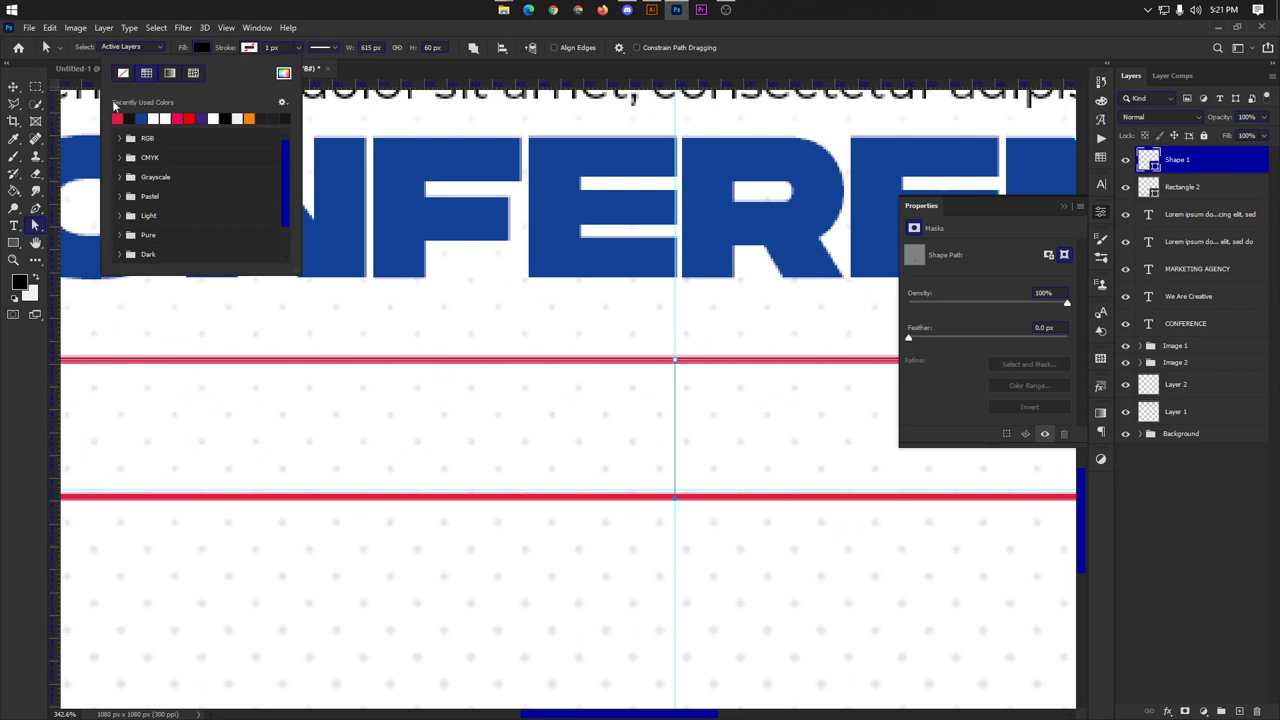
left_click(16, 87)
left_click(33, 227)
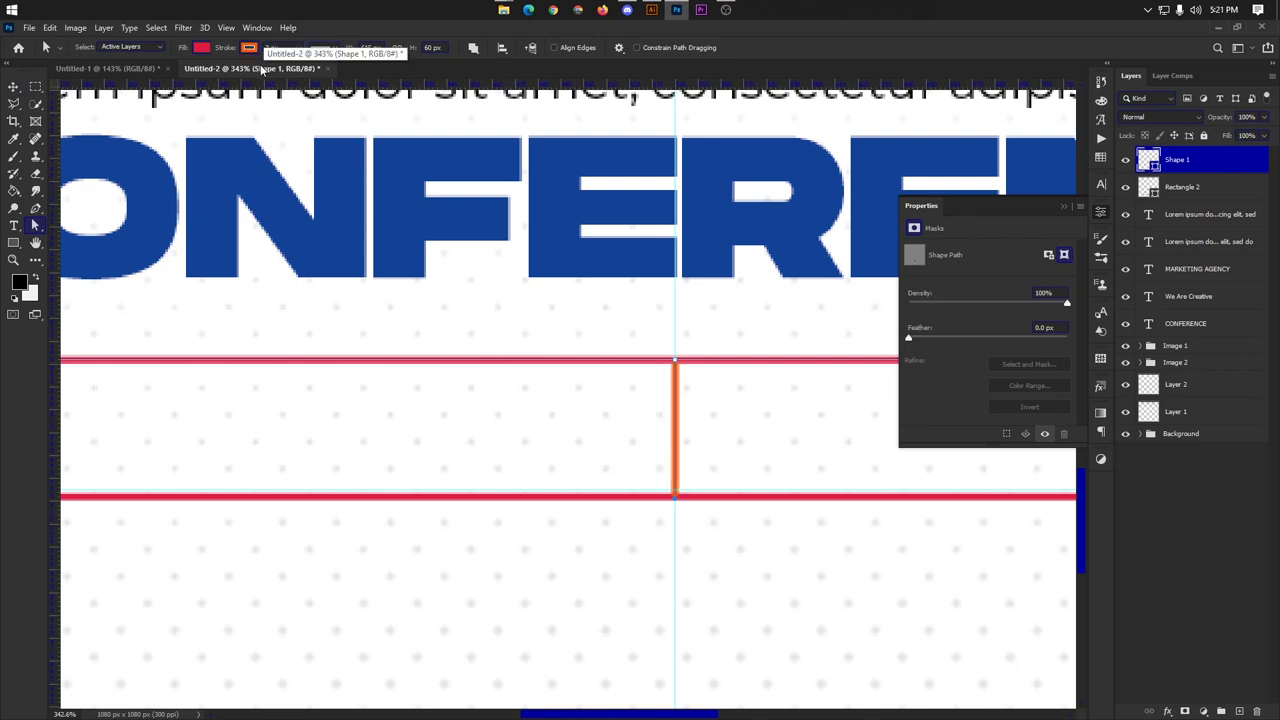
left_click(202, 47)
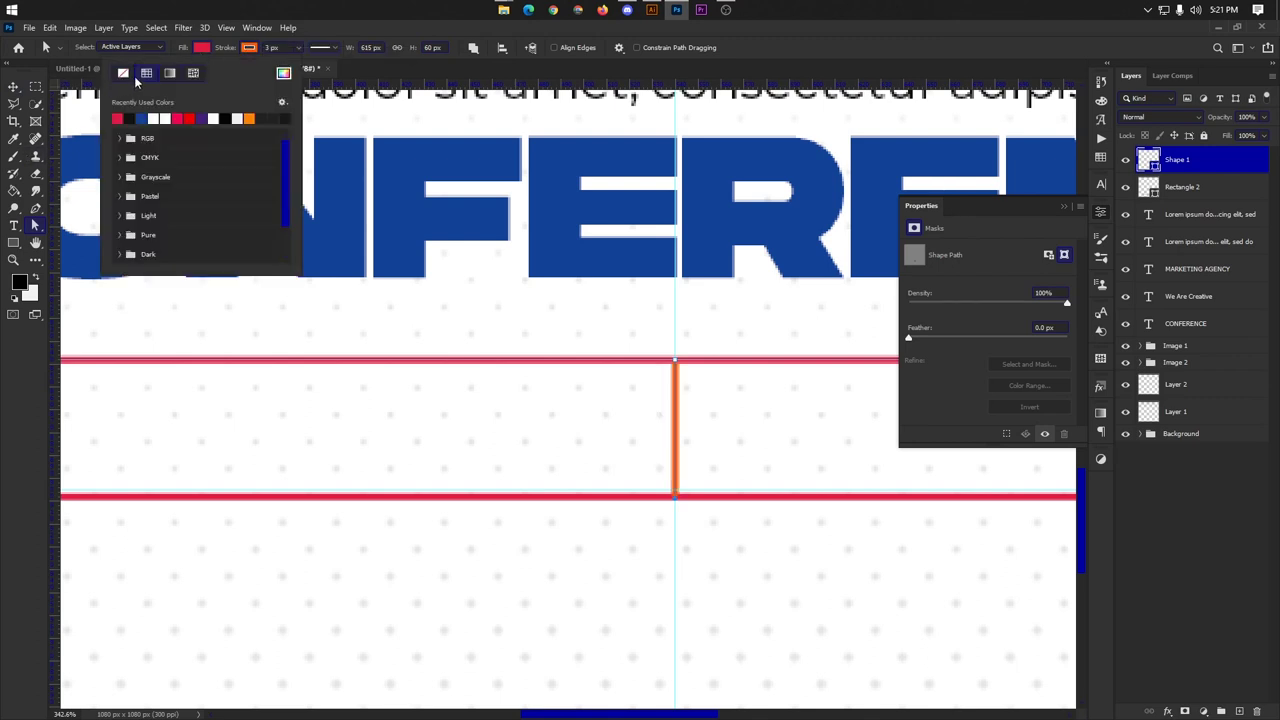
left_click(123, 73)
left_click(249, 47)
left_click(164, 118)
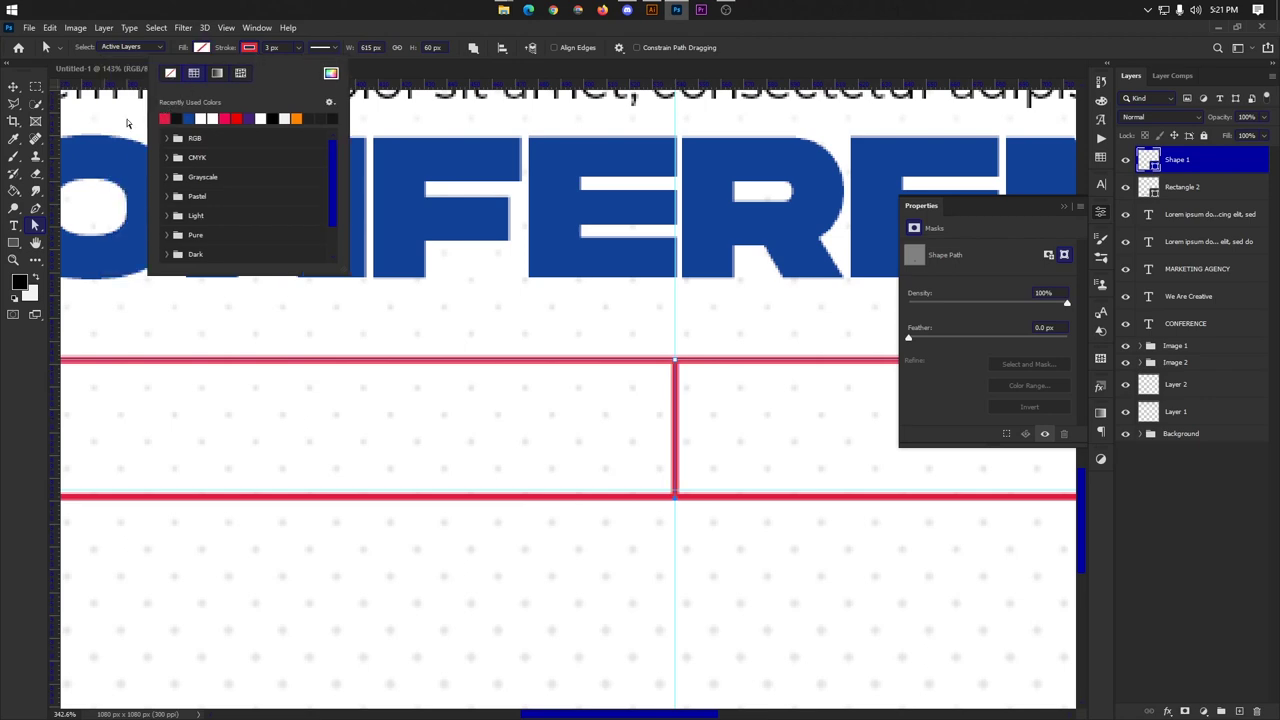
left_click(13, 87)
scroll(524, 452, "down", 2)
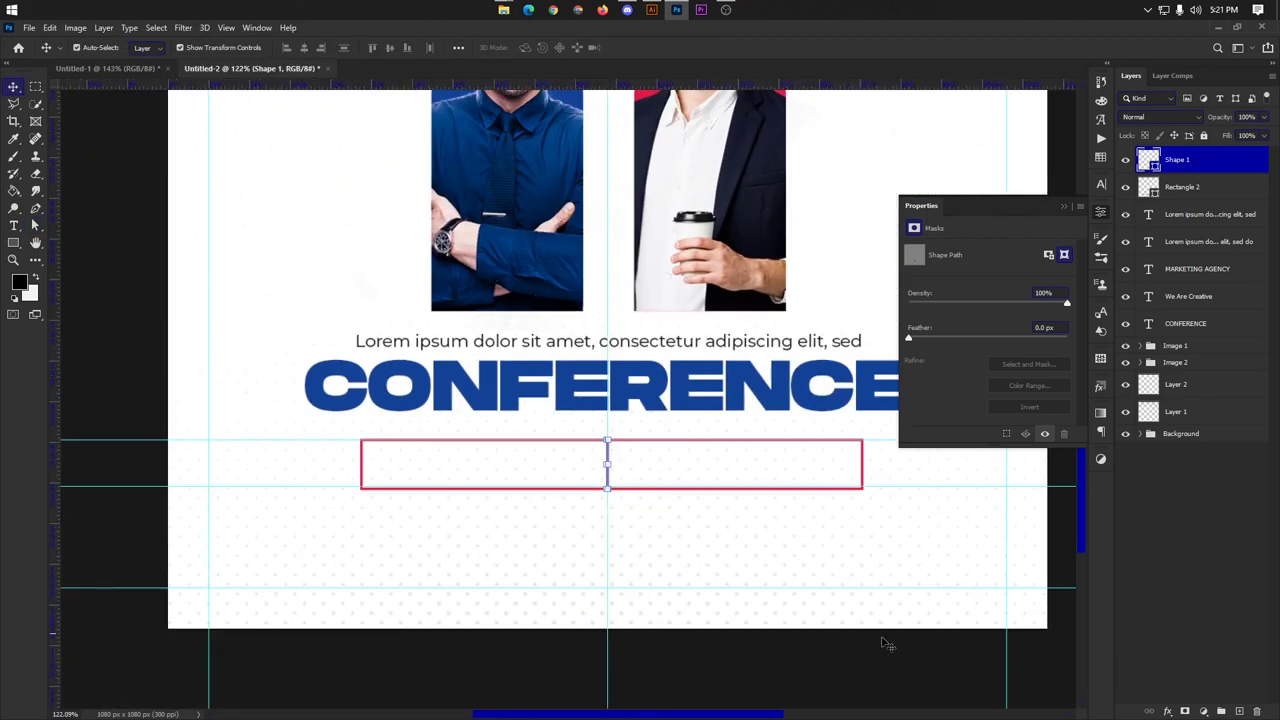
Move the Shape 1 divider line left so the left cell is narrower
left_click(885, 644)
scroll(606, 514, "up", 2)
scroll(607, 500, "up", 1)
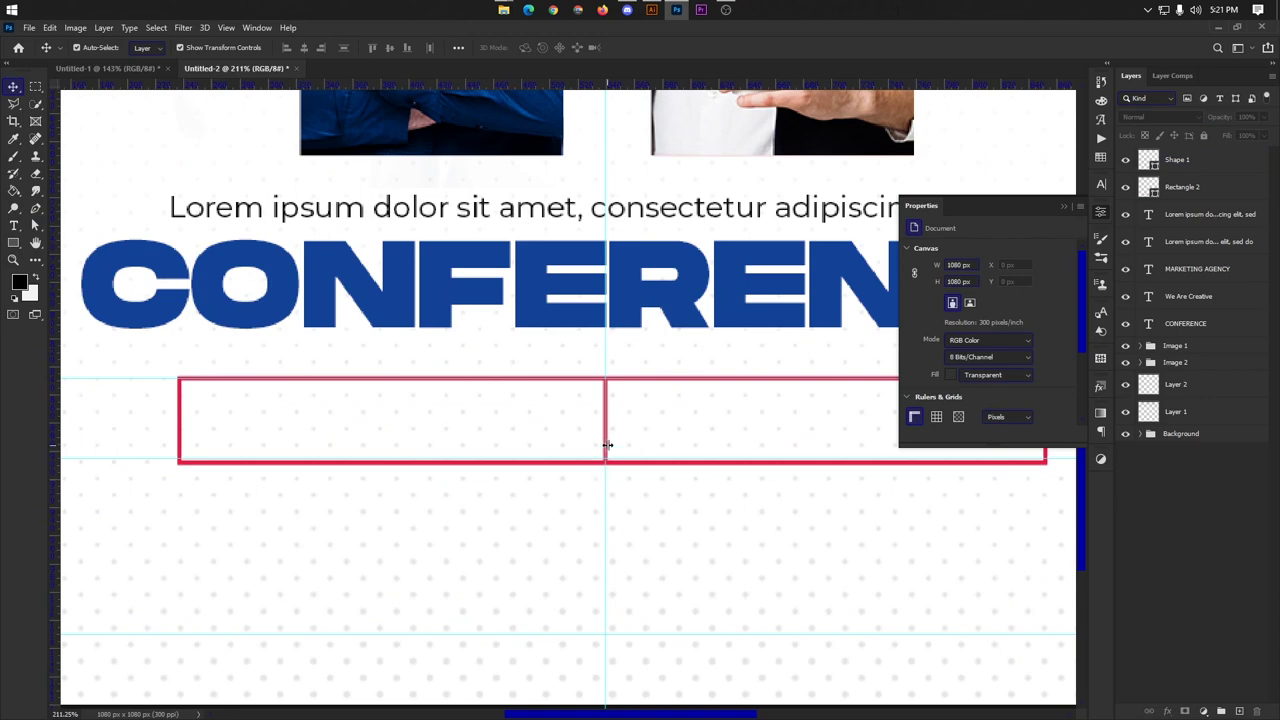
left_click(1178, 160)
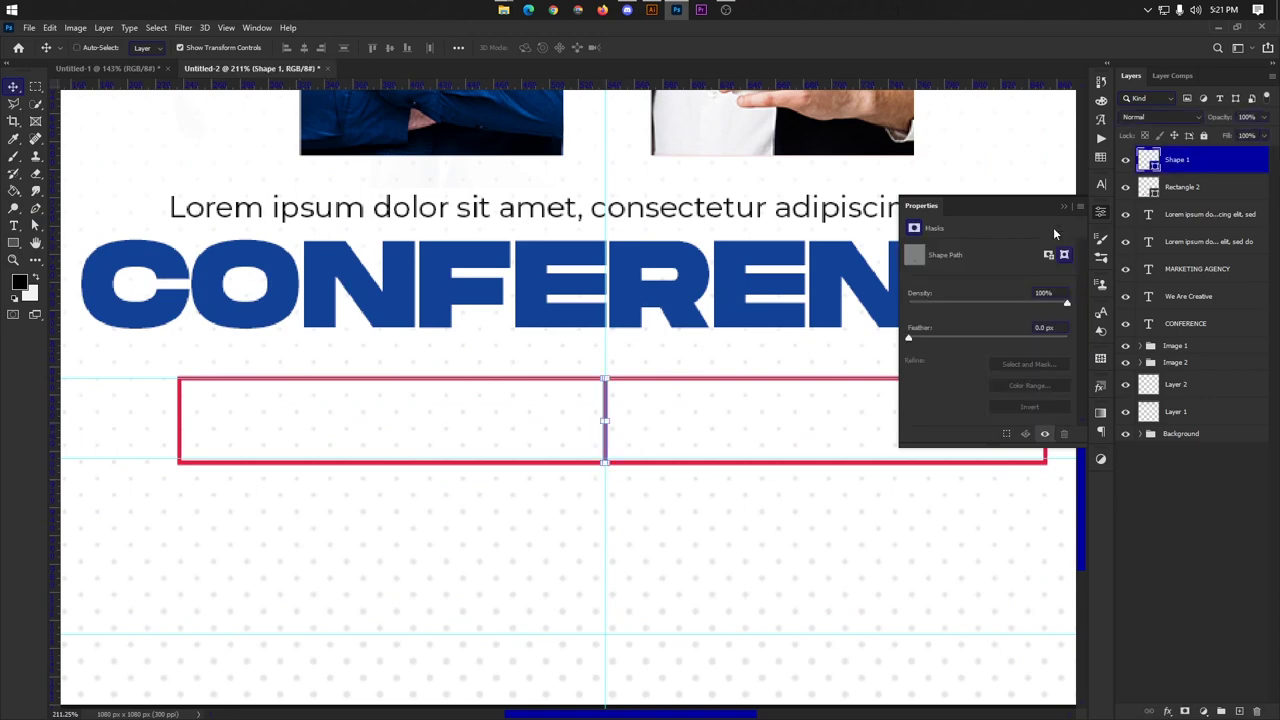
key("ctrl+t")
left_click_drag(604, 444, 466, 443)
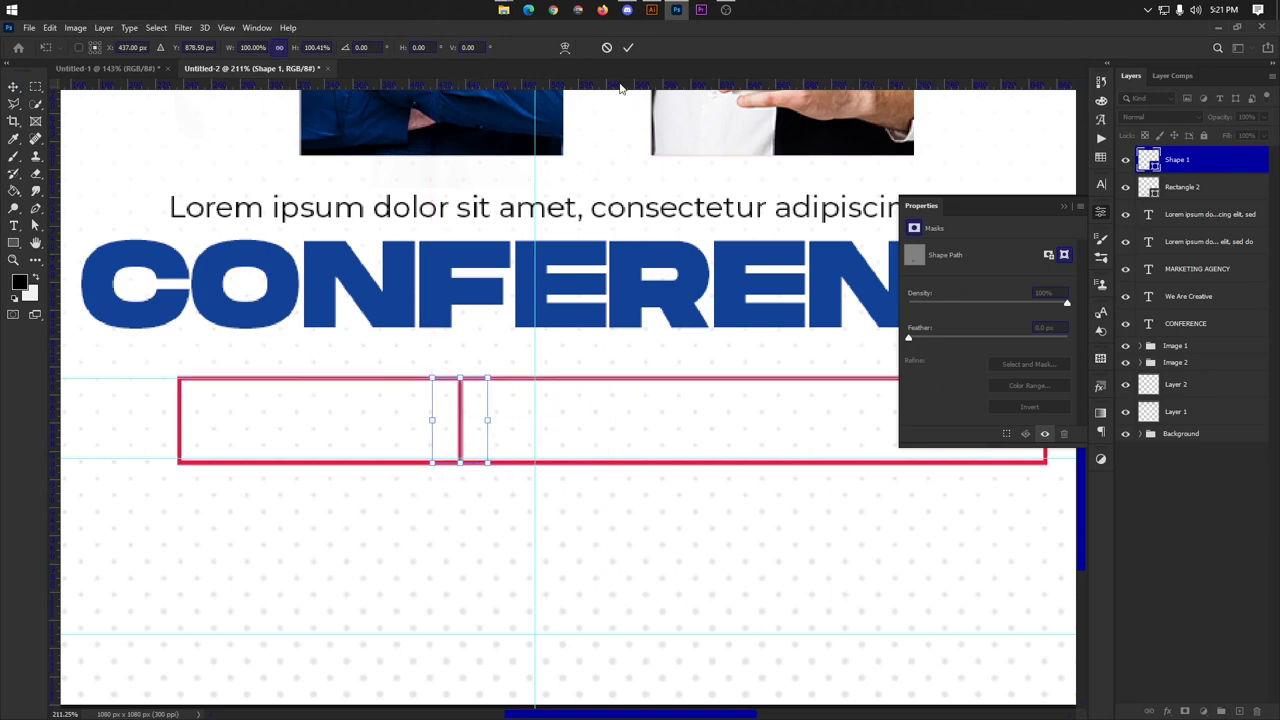
left_click(628, 47)
scroll(634, 529, "down", 3)
left_click(803, 660)
Place a vertical guide at the canvas centre, X 540
scroll(553, 553, "down", 2)
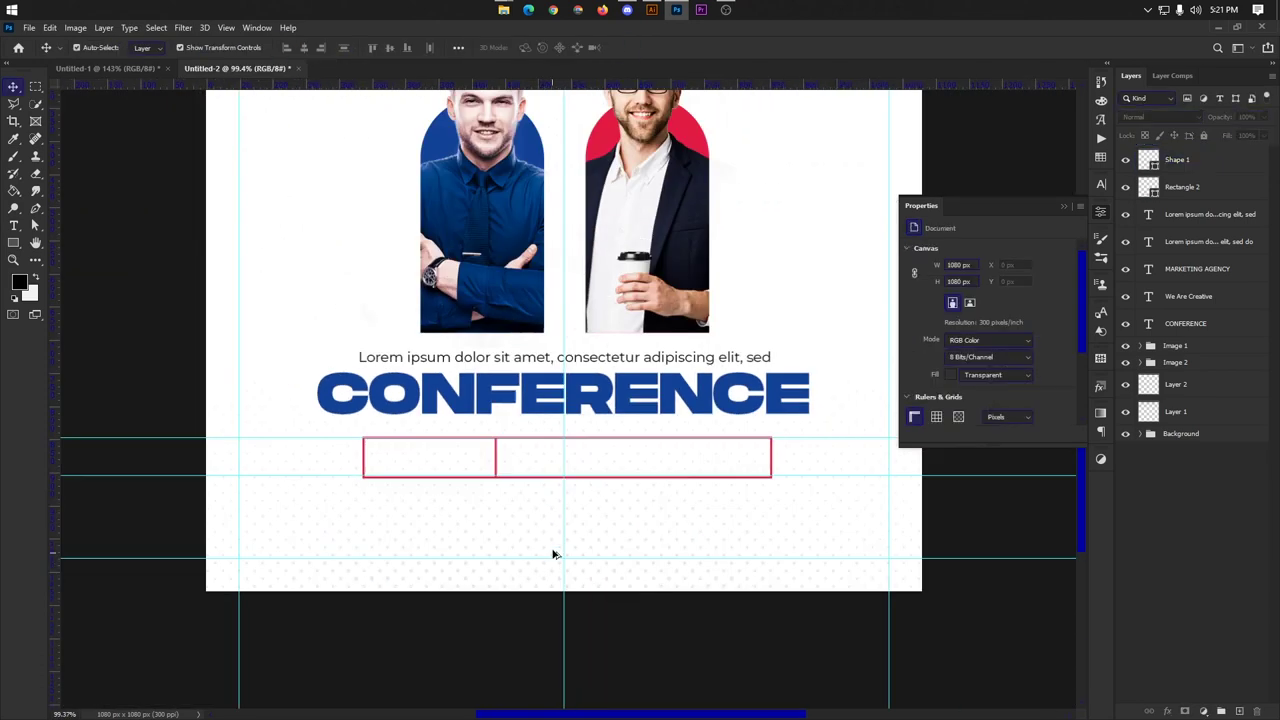
left_click_drag(563, 532, 568, 532)
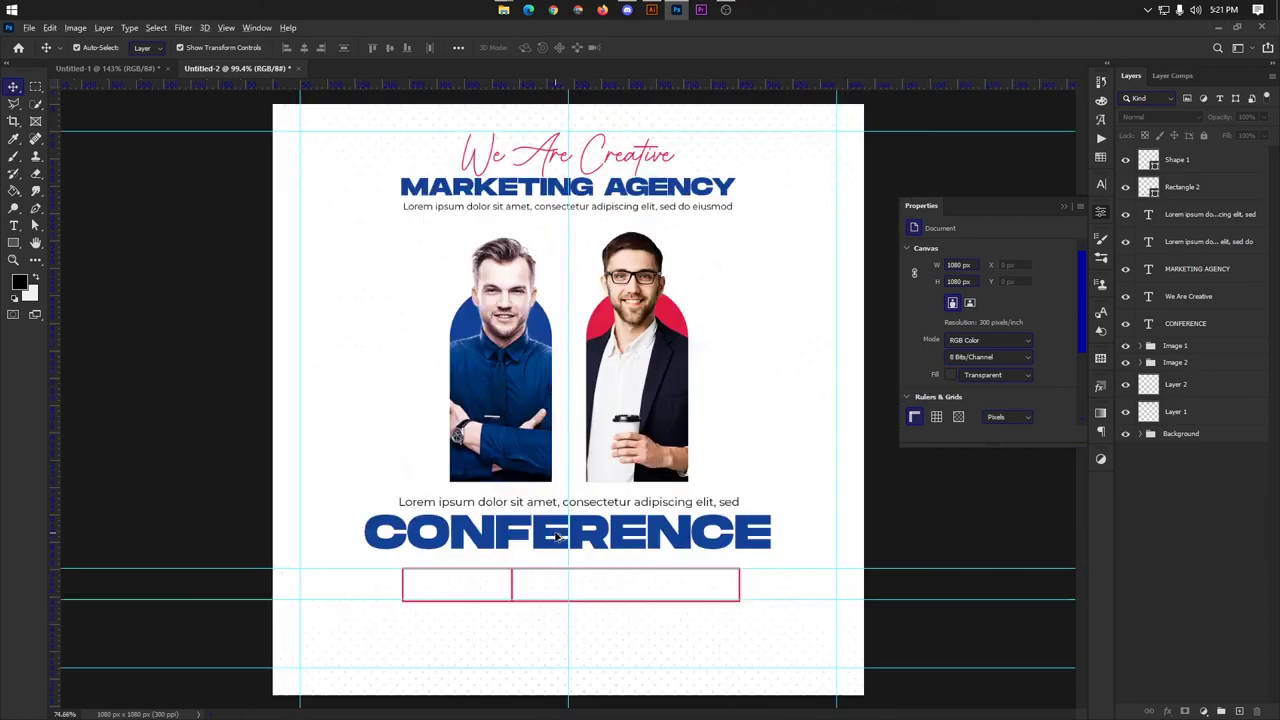
scroll(600, 508, "down", 3)
scroll(577, 311, "up", 2)
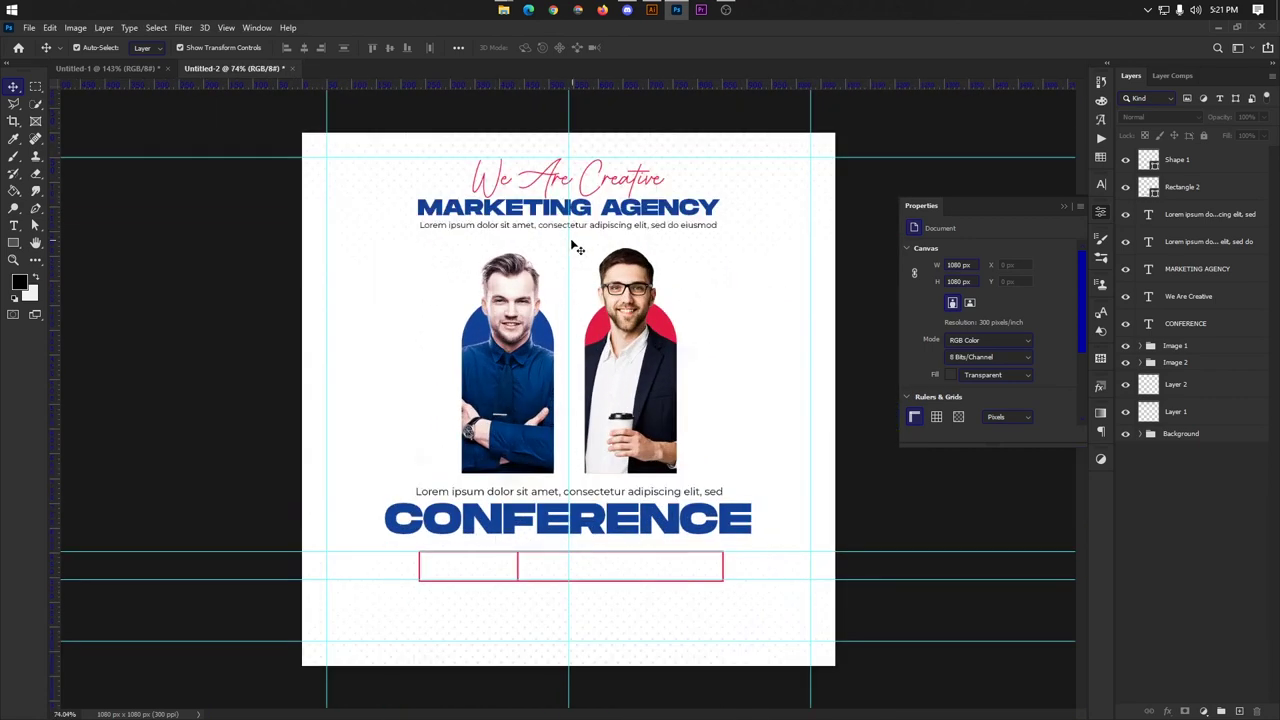
left_click_drag(568, 242, 528, 275)
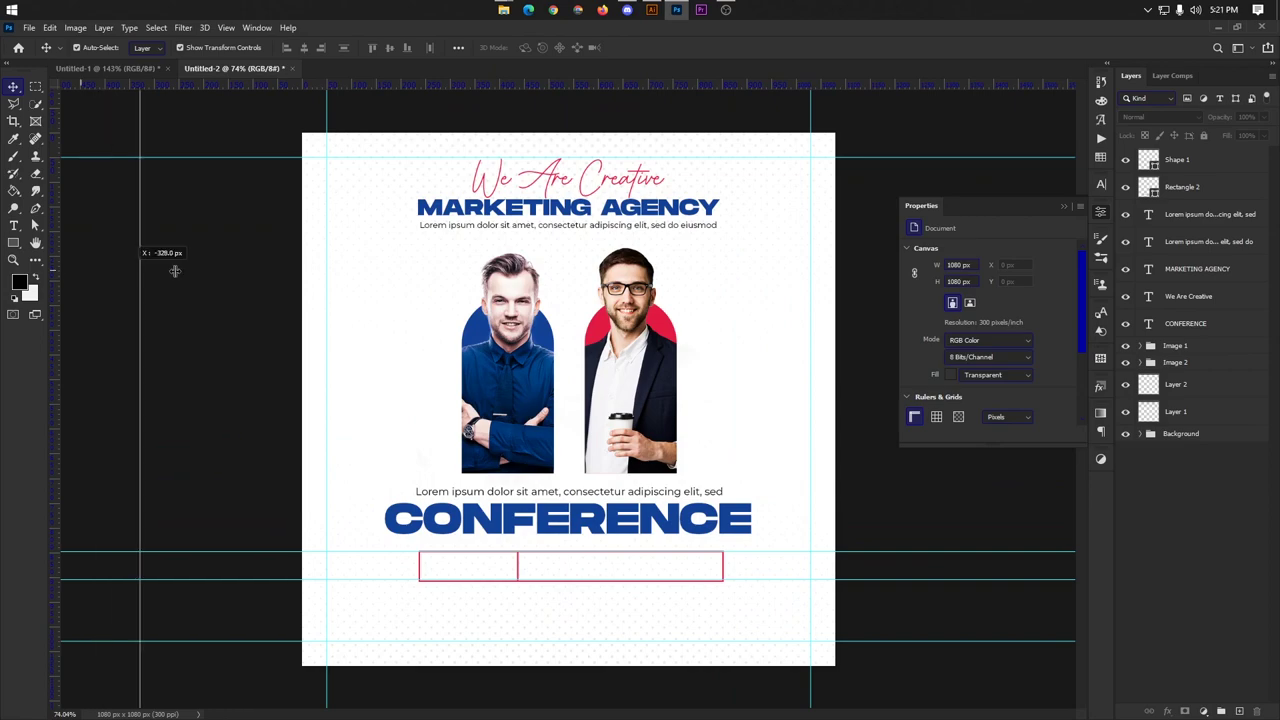
left_click_drag(528, 275, 572, 262)
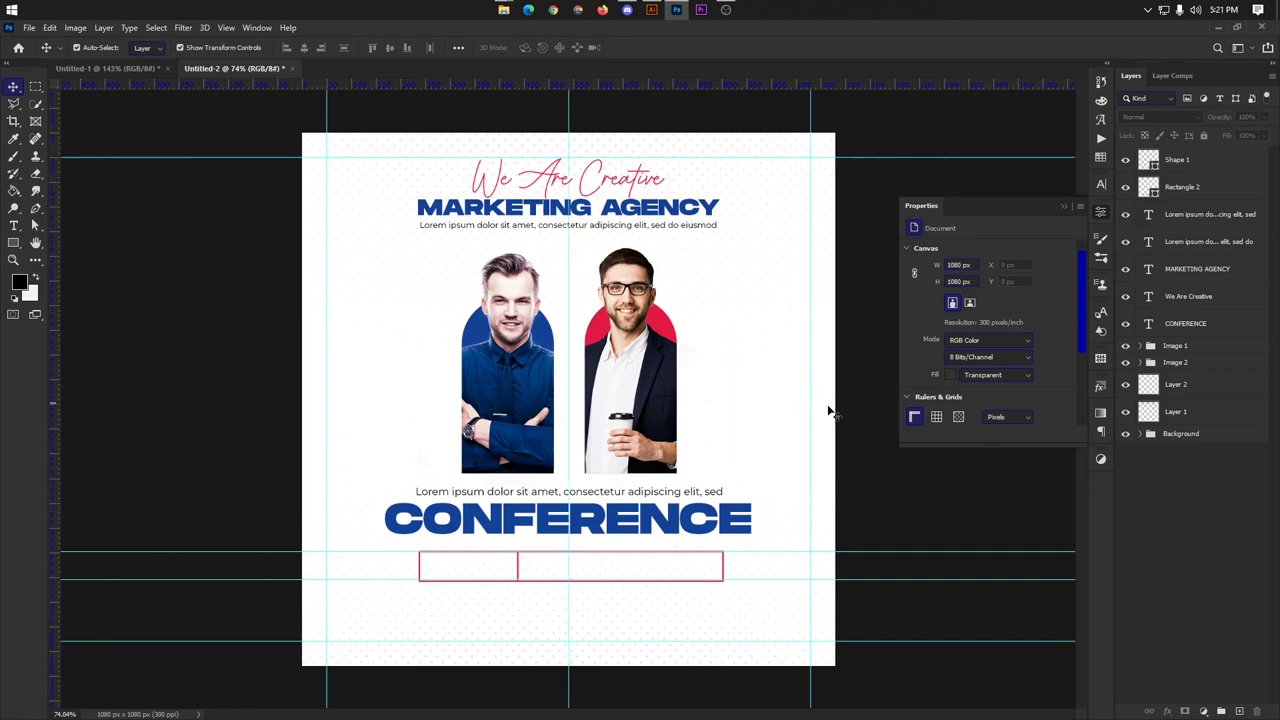
scroll(551, 570, "up", 2)
scroll(514, 591, "up", 3)
scroll(494, 560, "up", 1)
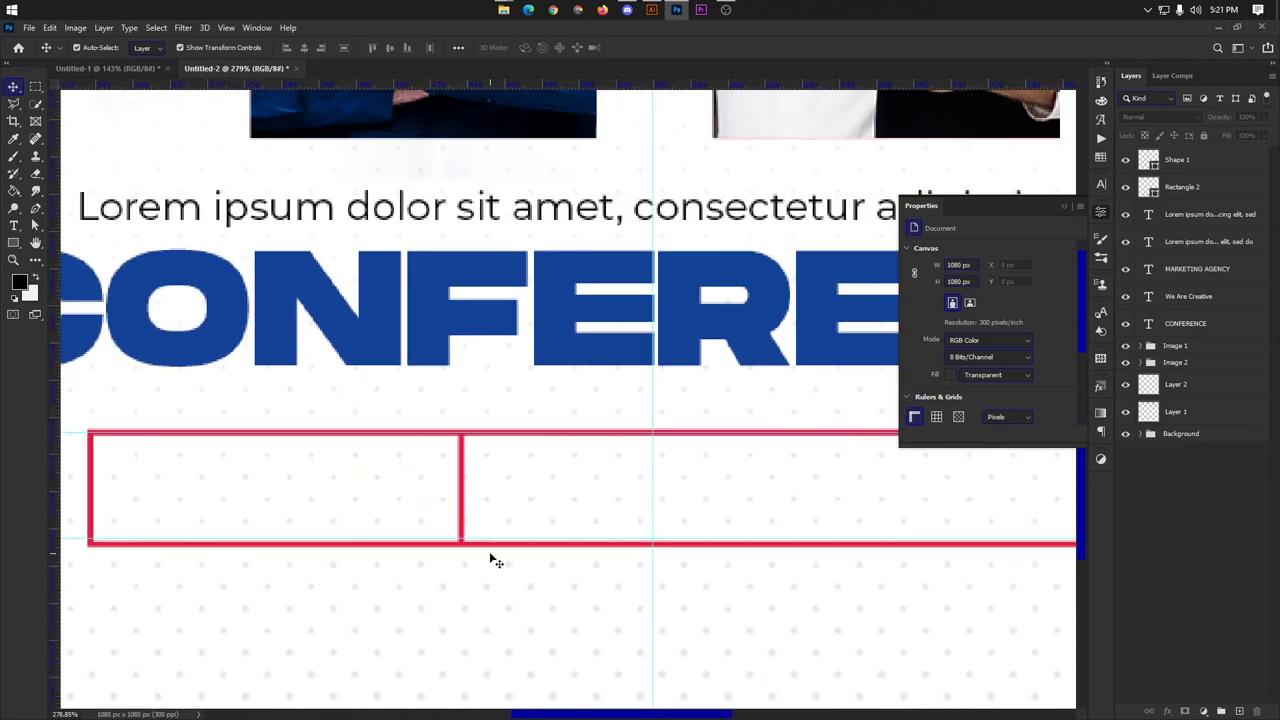
scroll(492, 527, "up", 1)
scroll(492, 527, "down", 3)
scroll(492, 527, "down", 2)
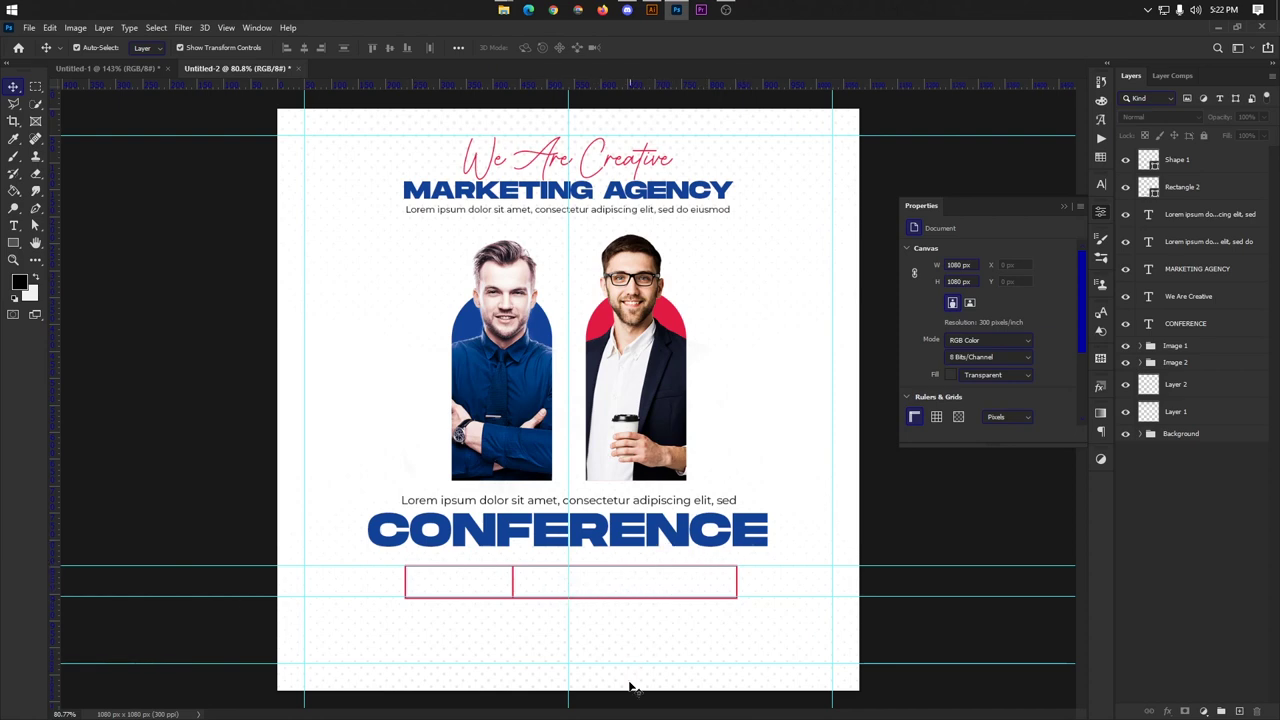
scroll(566, 647, "up", 3)
scroll(517, 623, "up", 2)
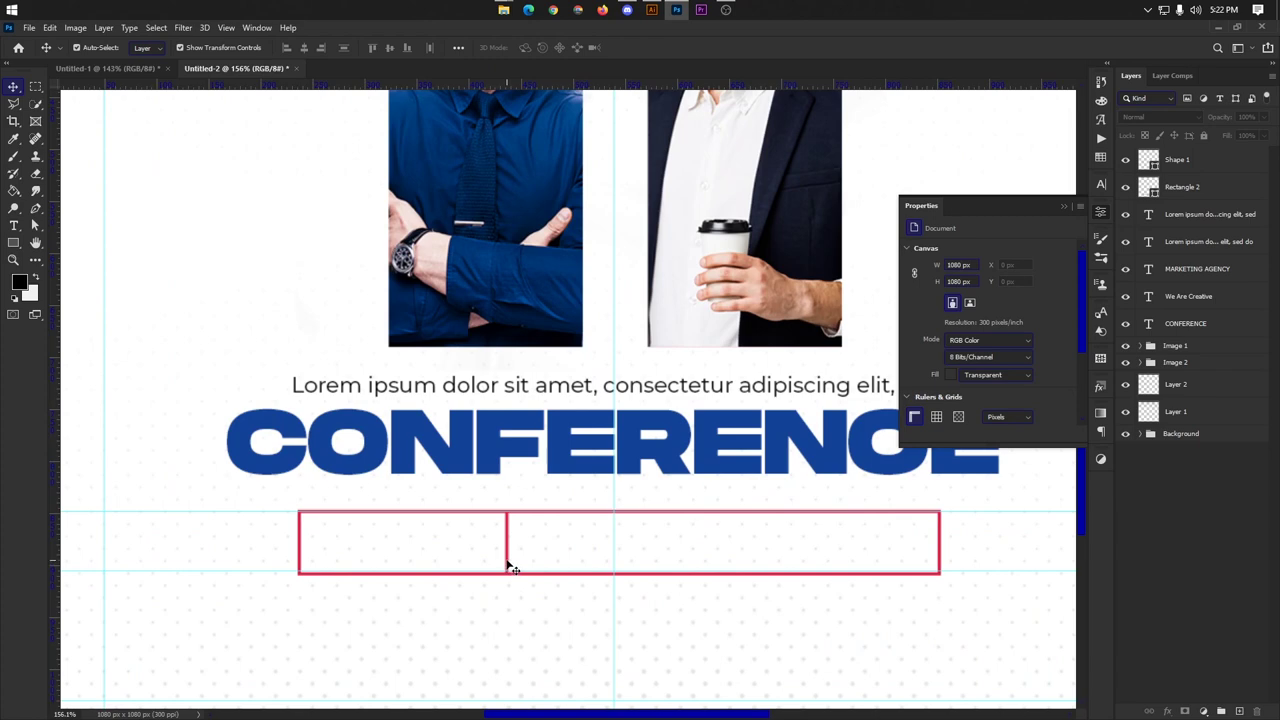
Alt-drag a Shape 1 copy of the divider to the right of centre, creating three cells
left_click_drag(507, 565, 753, 569)
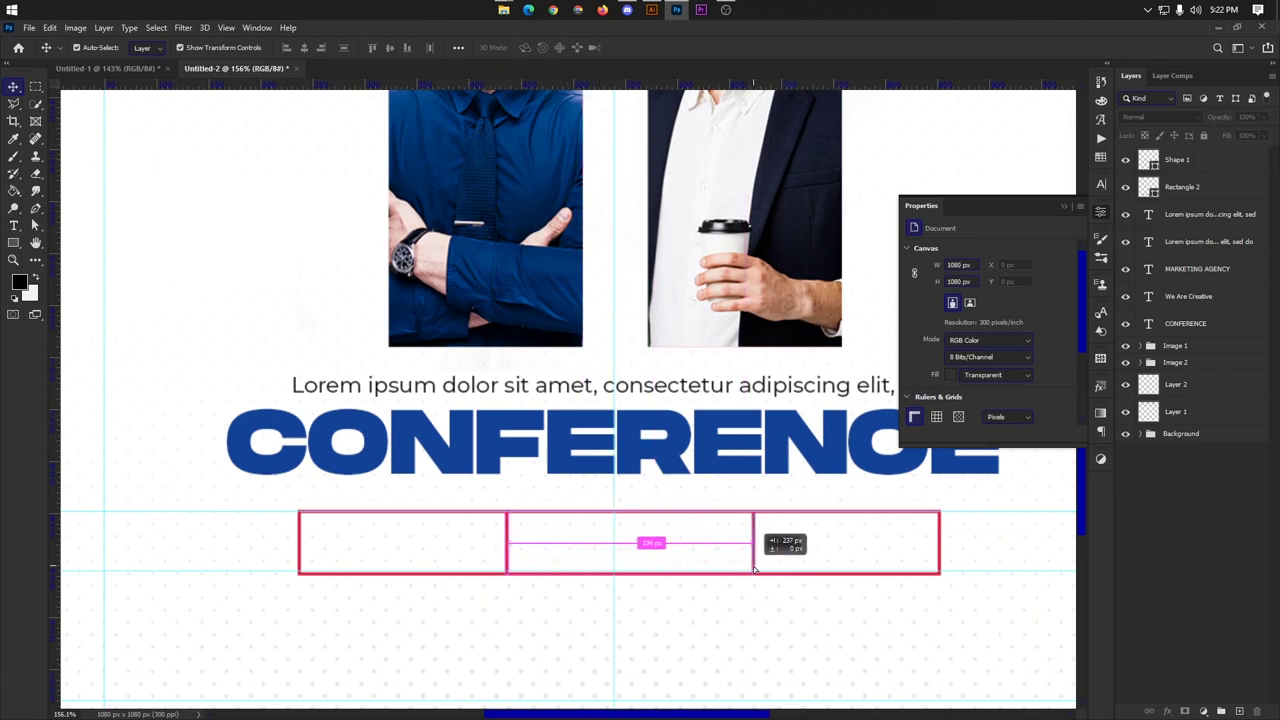
left_click_drag(753, 569, 751, 566)
scroll(751, 566, "down", 2)
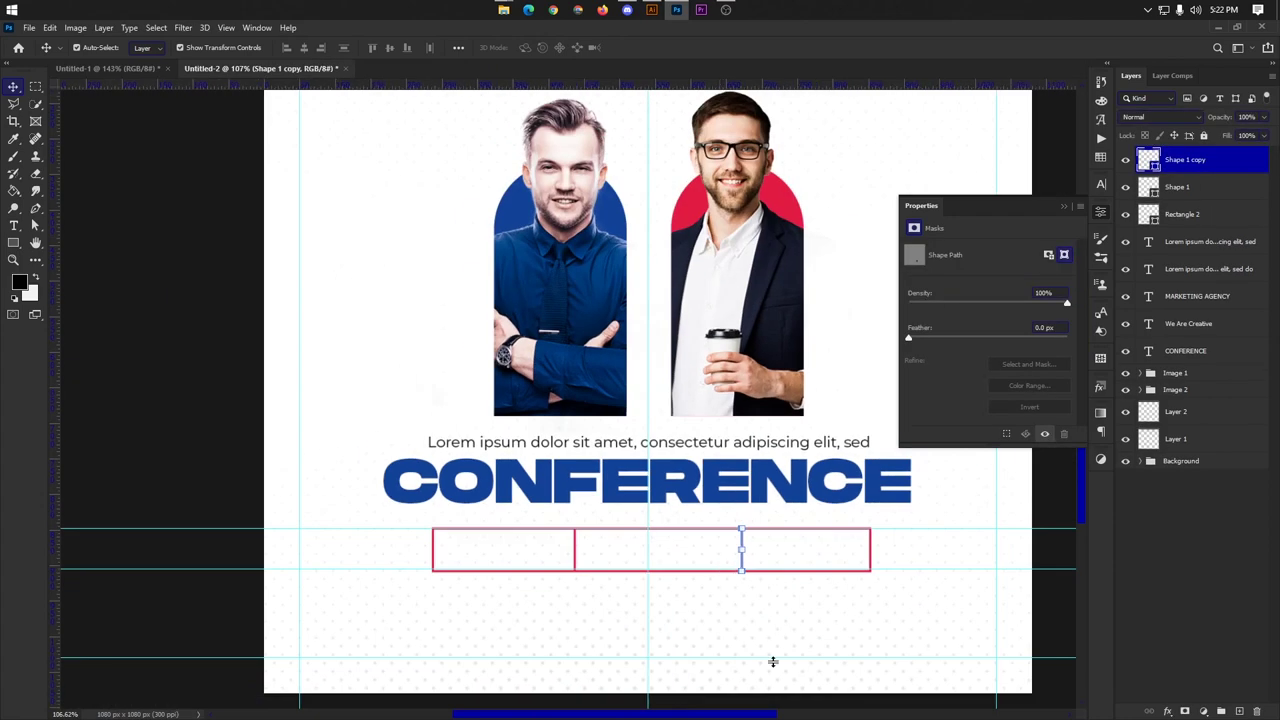
scroll(727, 605, "down", 3)
left_click(948, 637)
scroll(480, 686, "up", 4)
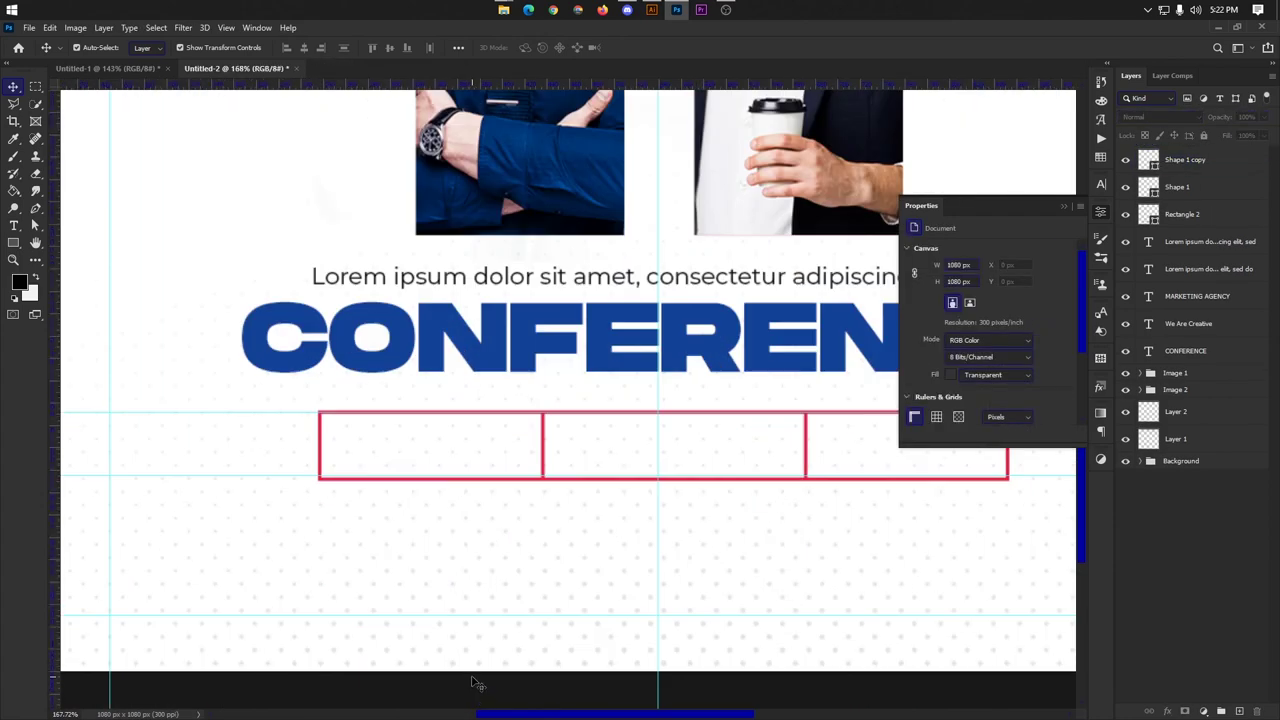
scroll(460, 670, "down", 2)
scroll(440, 660, "down", 3)
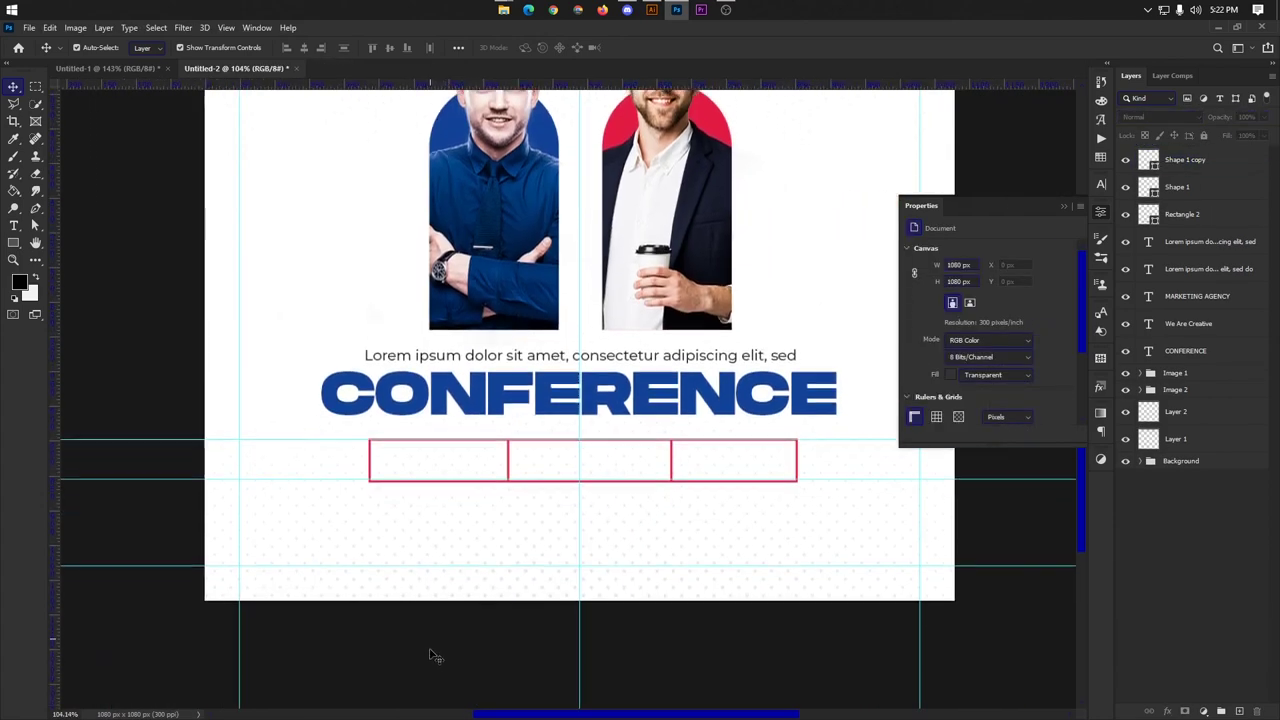
scroll(428, 654, "down", 1)
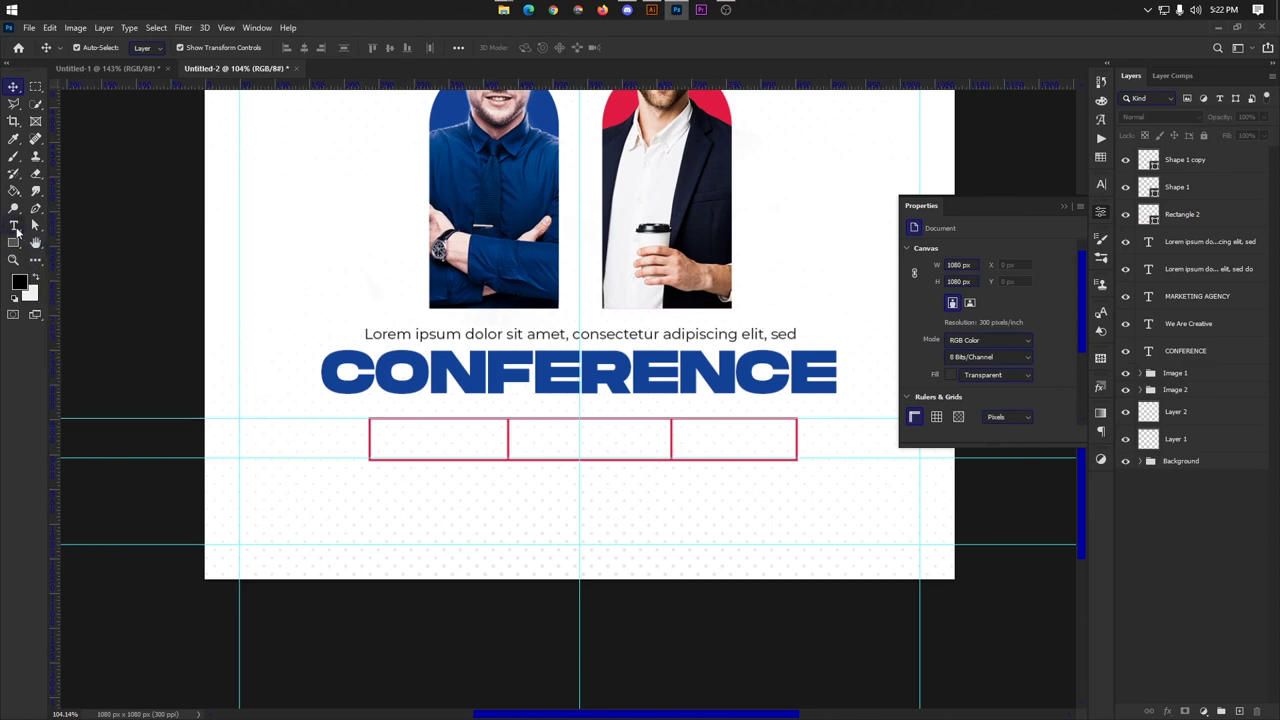
Create a text layer in the box under CONFERENCE reading 'Wednesday'
left_click(16, 230)
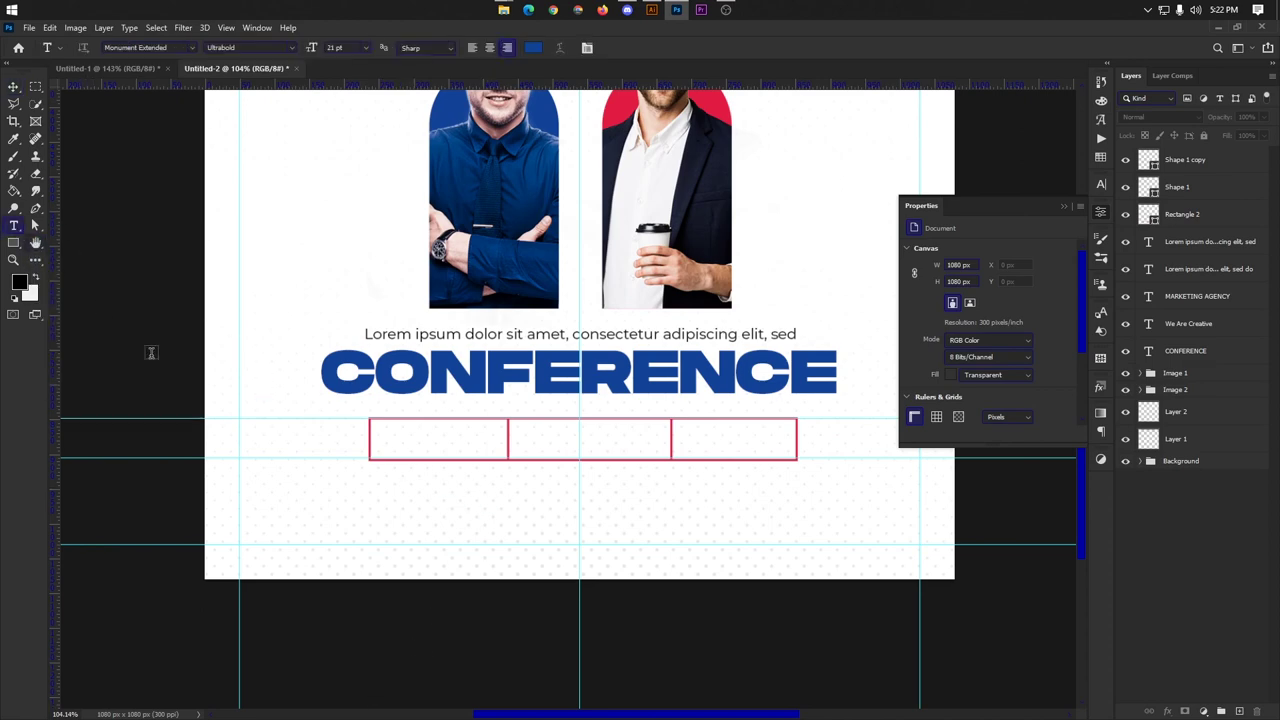
left_click(436, 445)
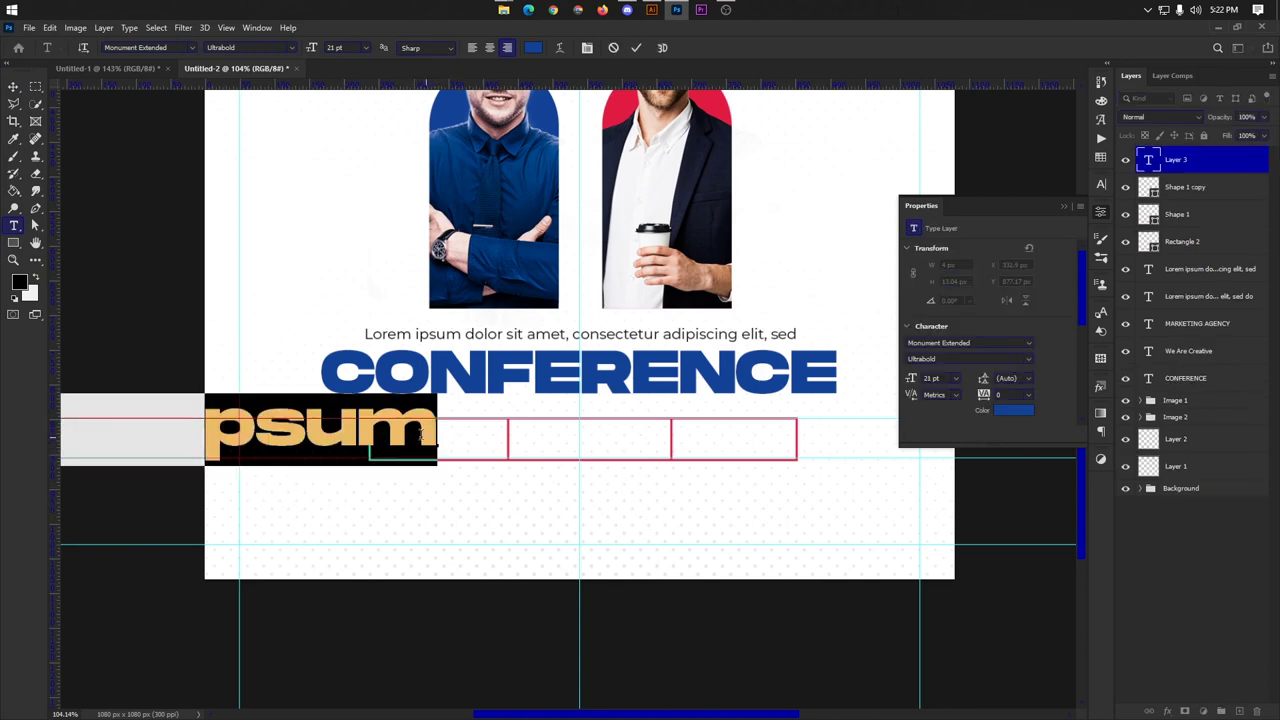
left_click(13, 87)
left_click_drag(418, 437, 558, 437)
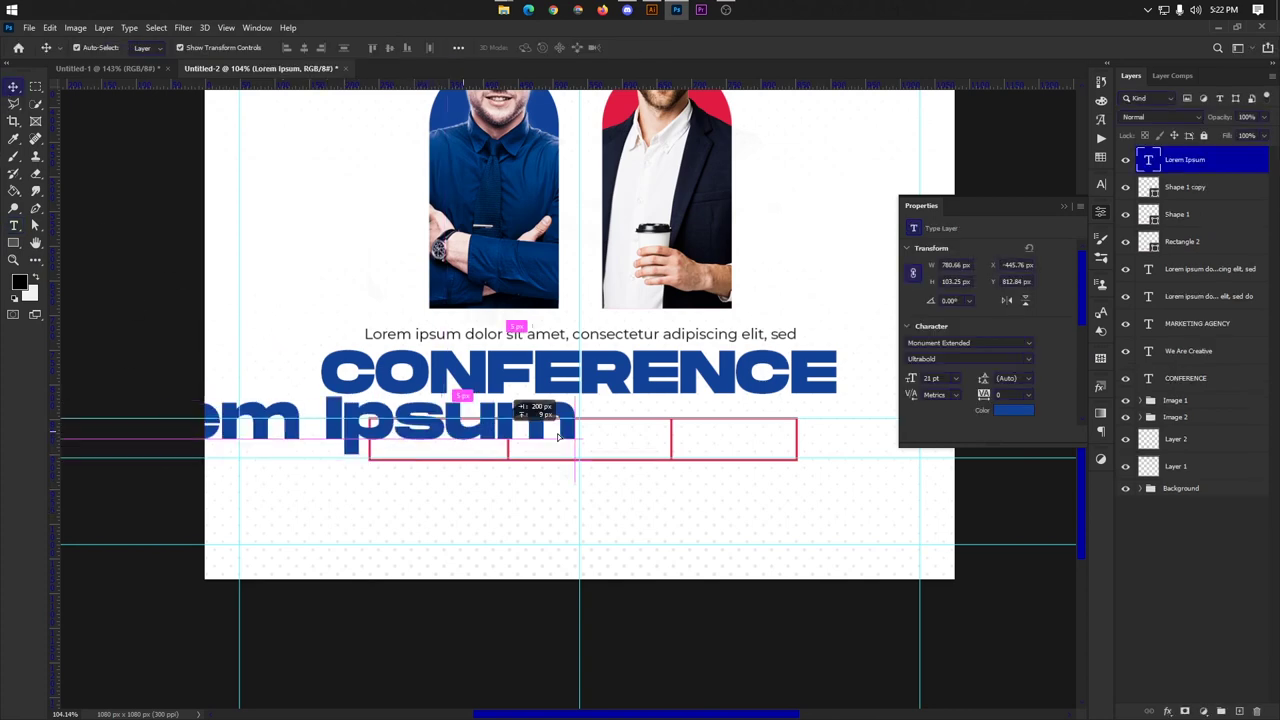
double_click(558, 437)
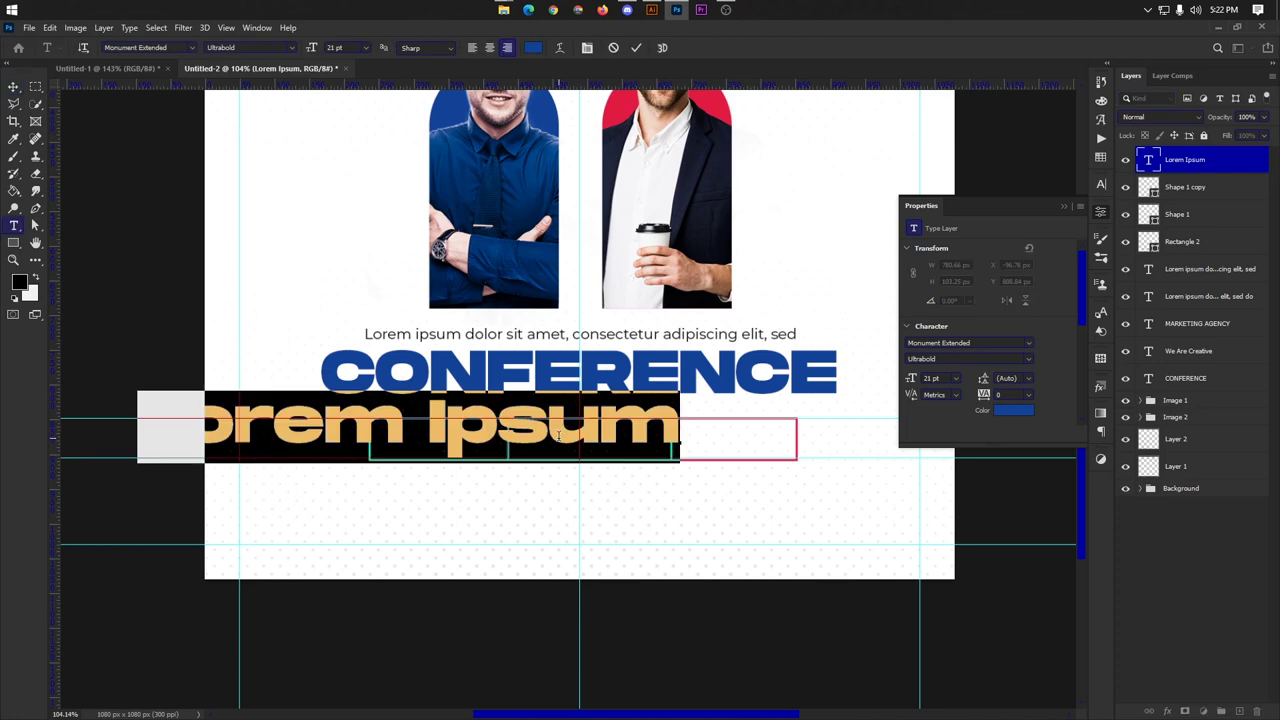
type("W")
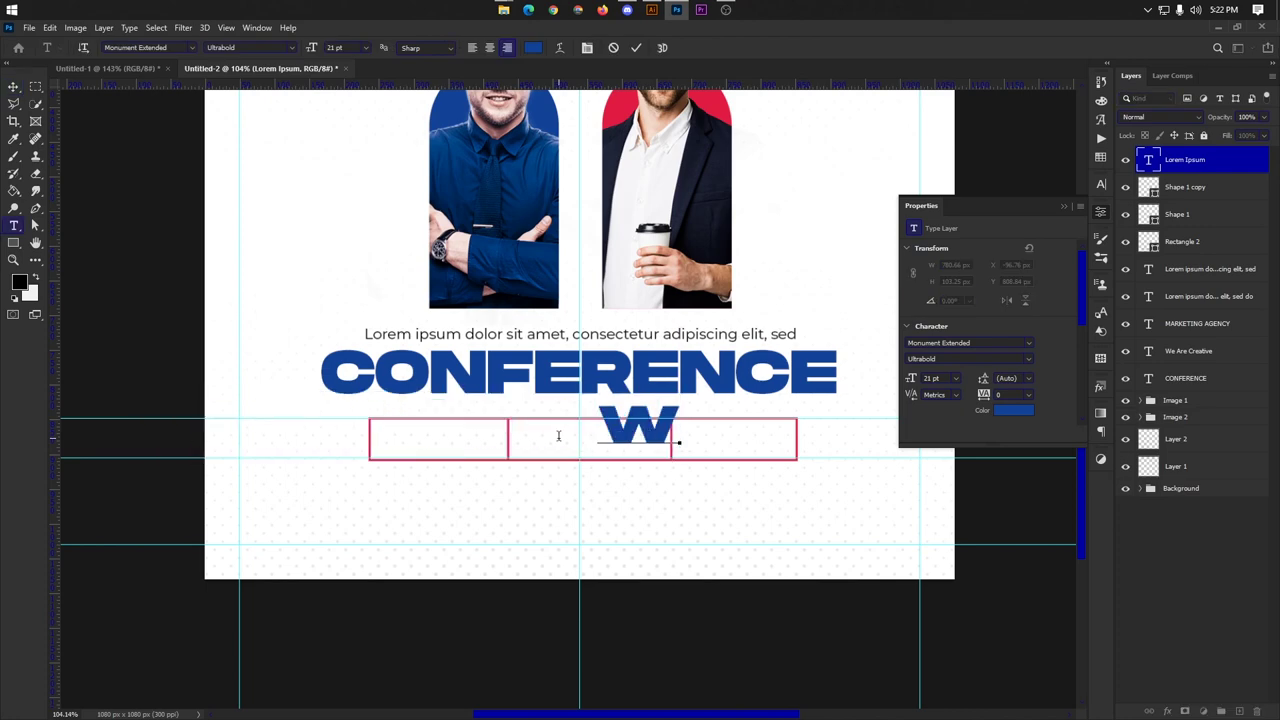
type("EN")
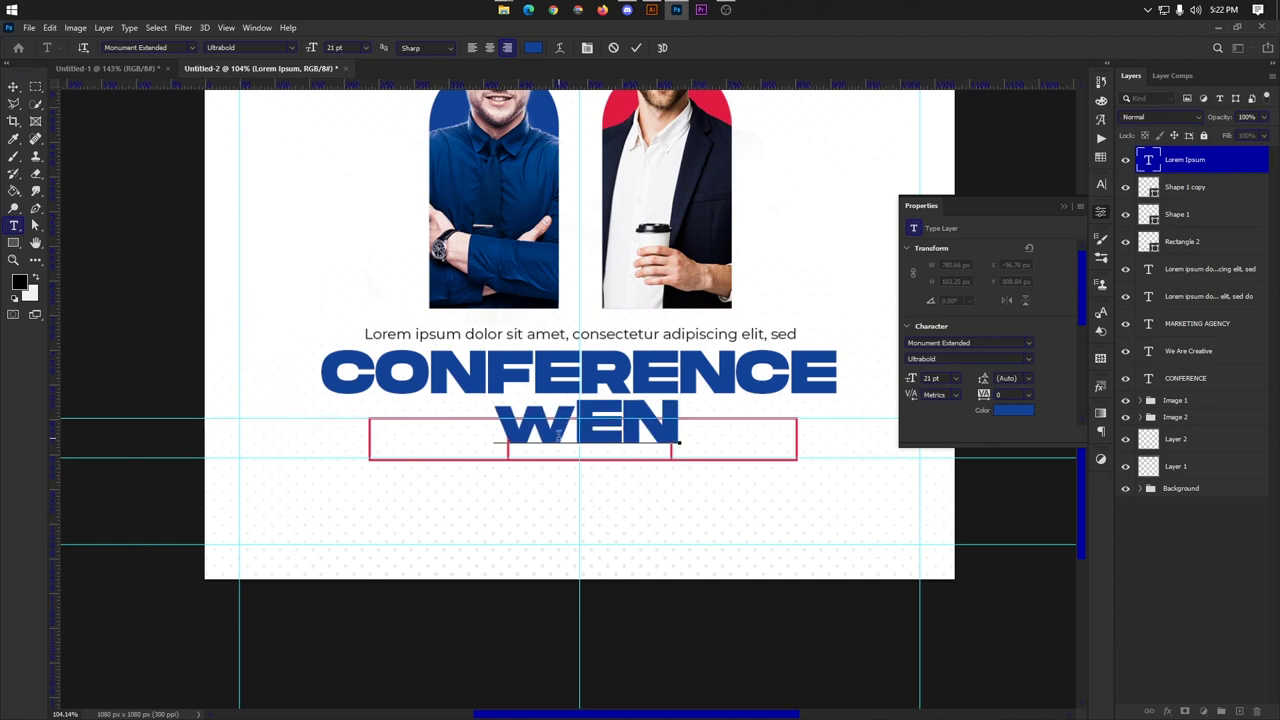
key("BackSpace")
key("BackSpace")
key("BackSpace")
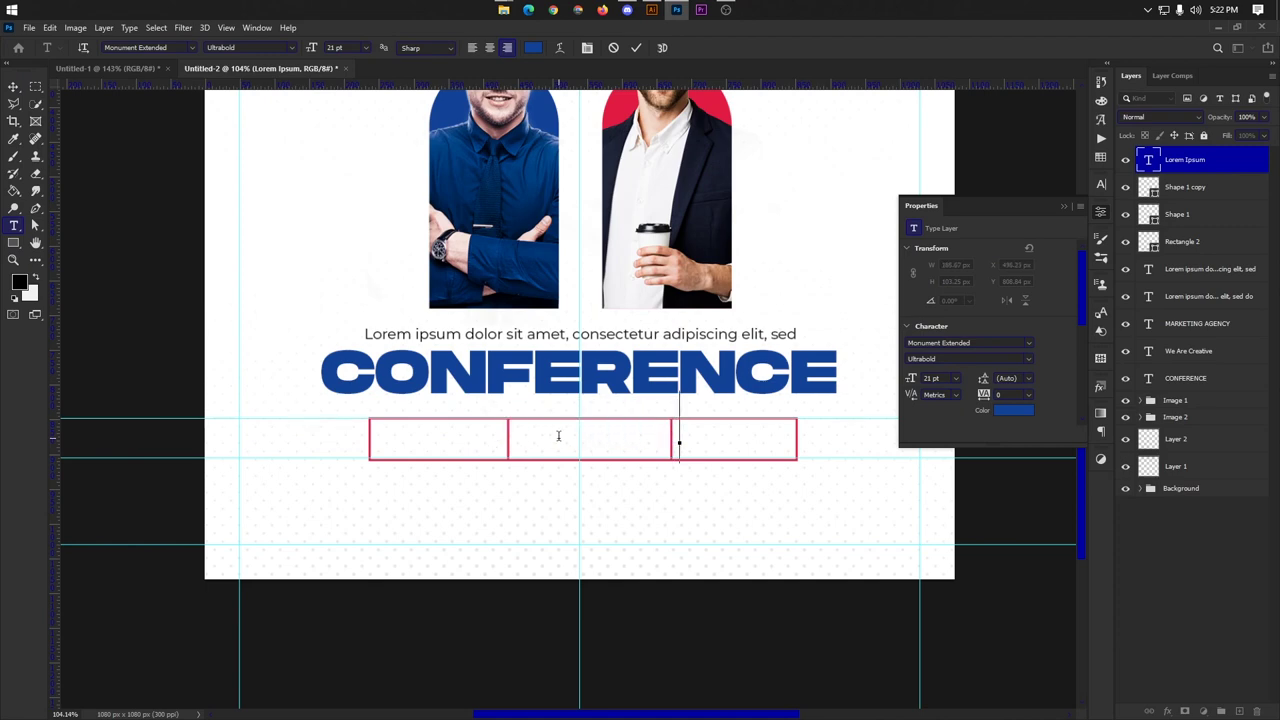
type("W")
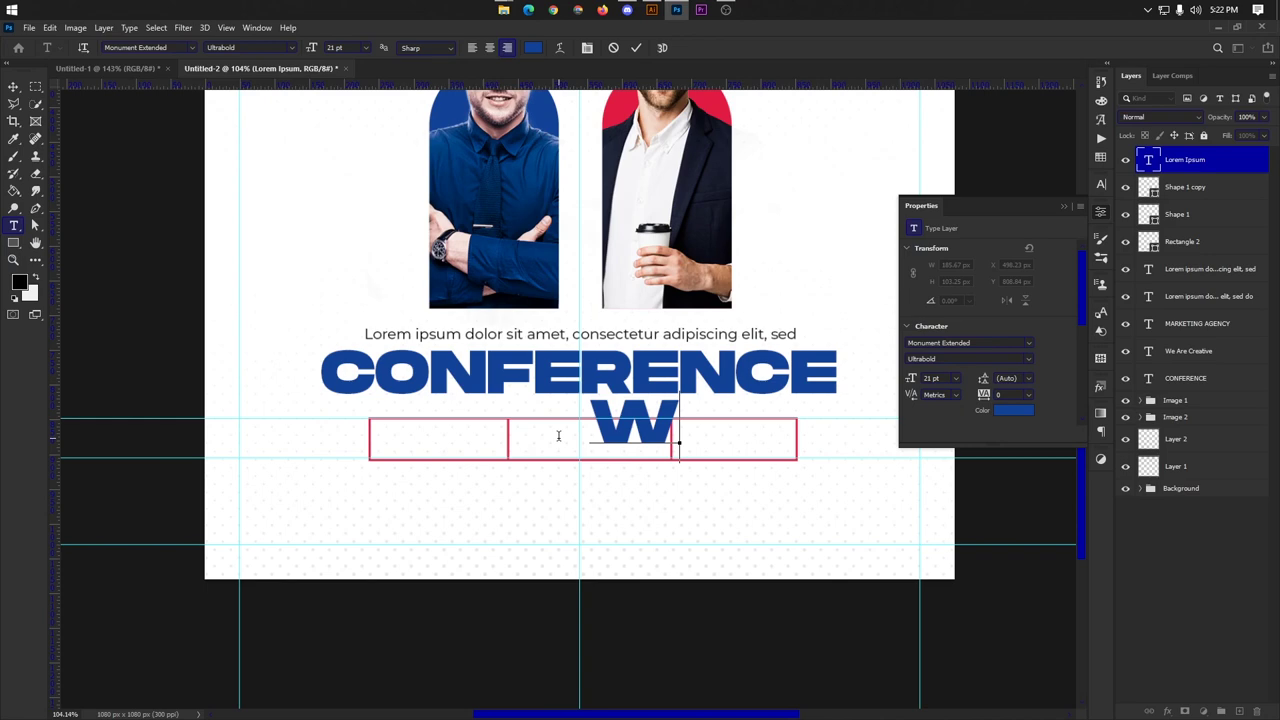
type("en")
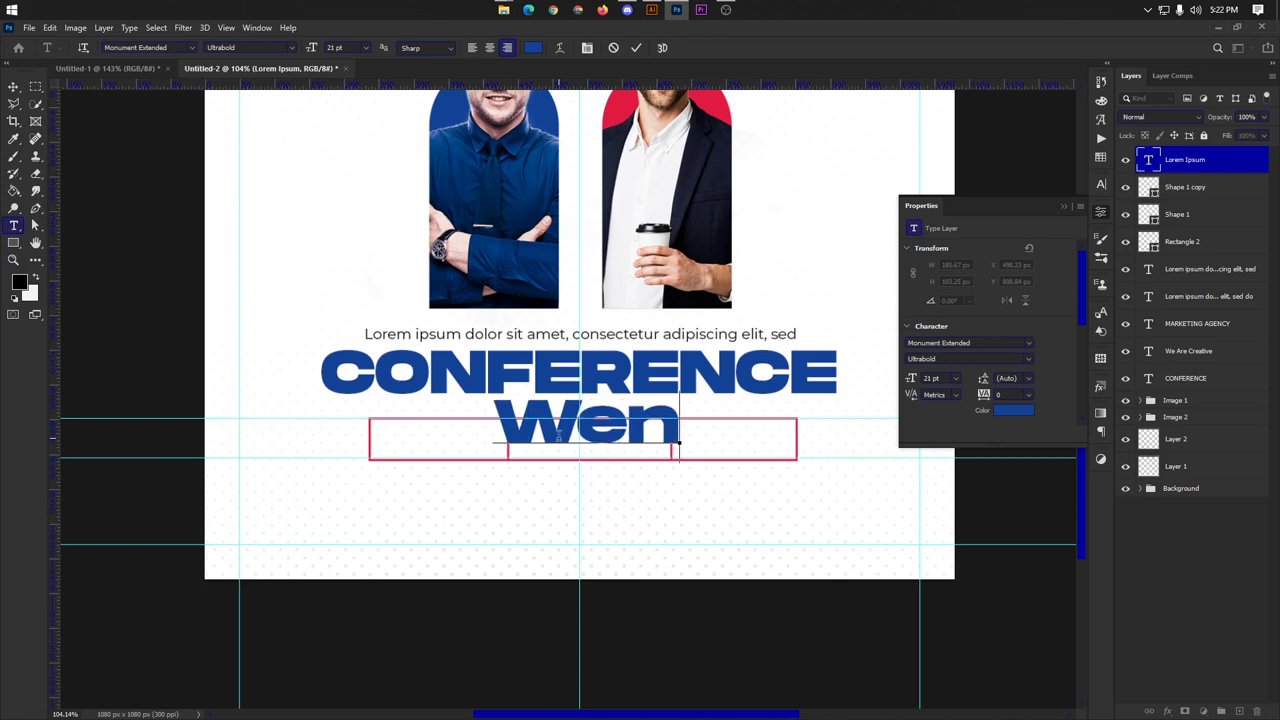
key("BackSpace")
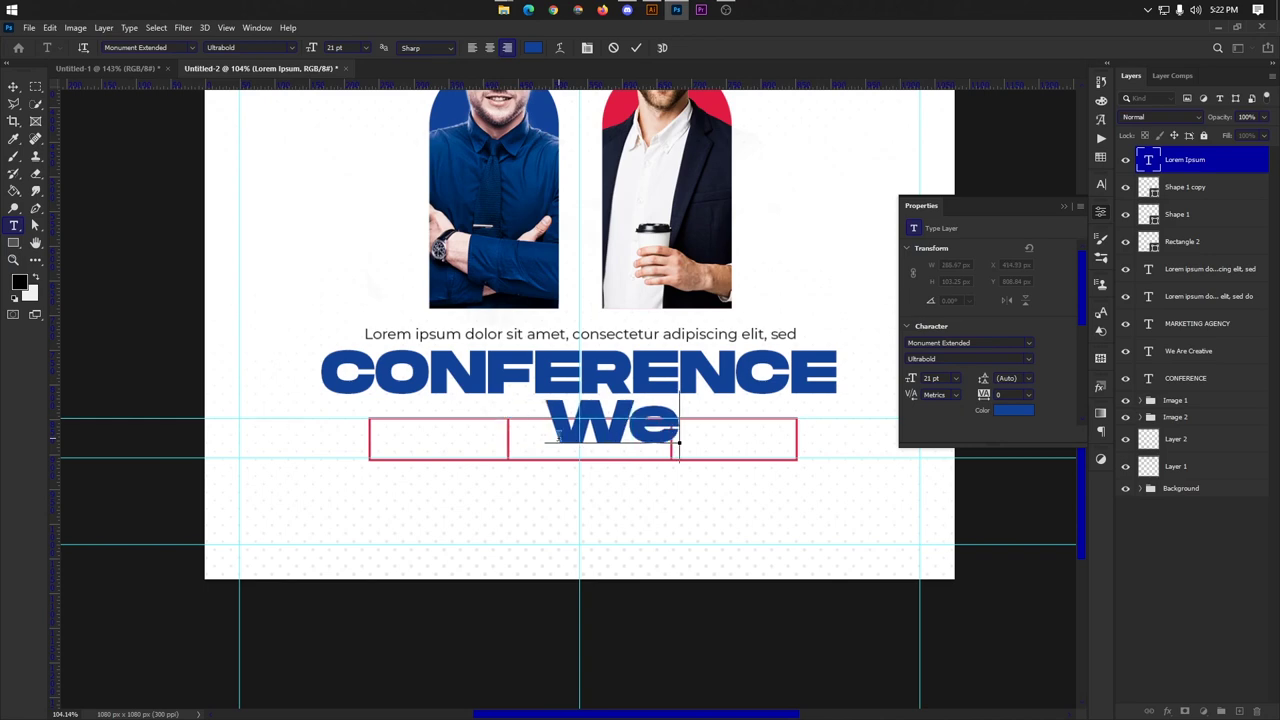
type("dne")
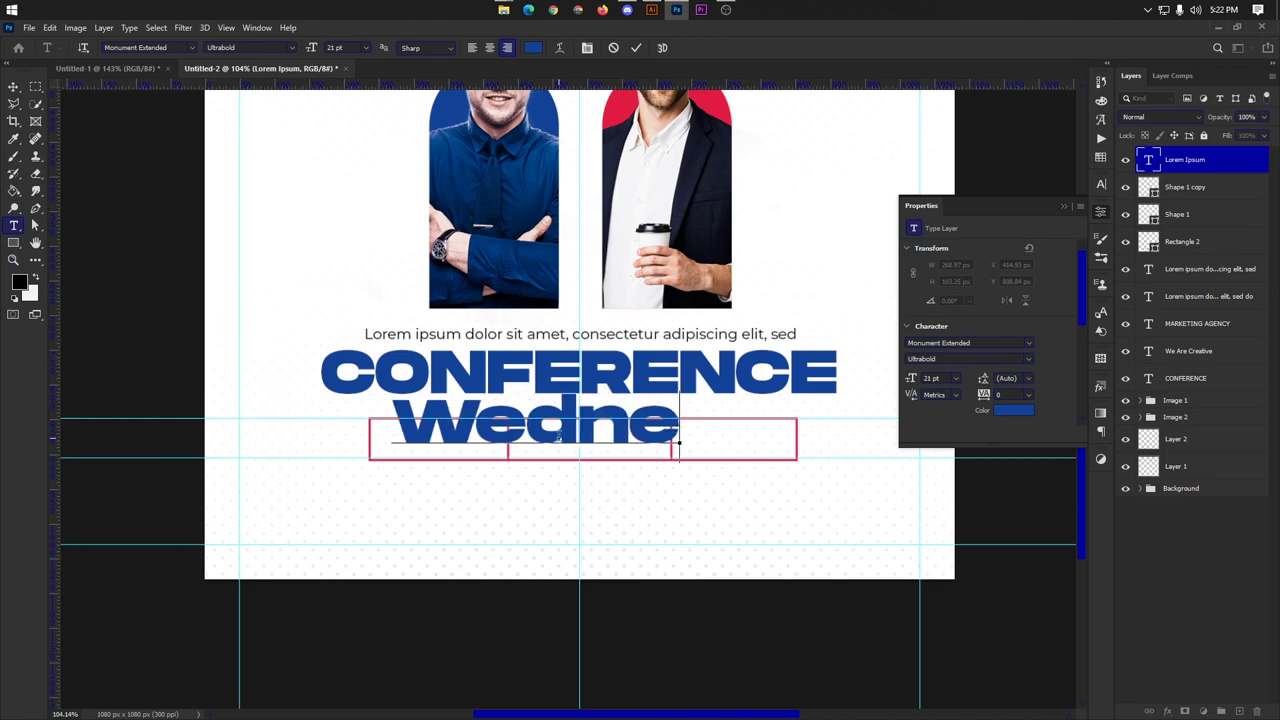
type("sday")
key("ctrl+Return")
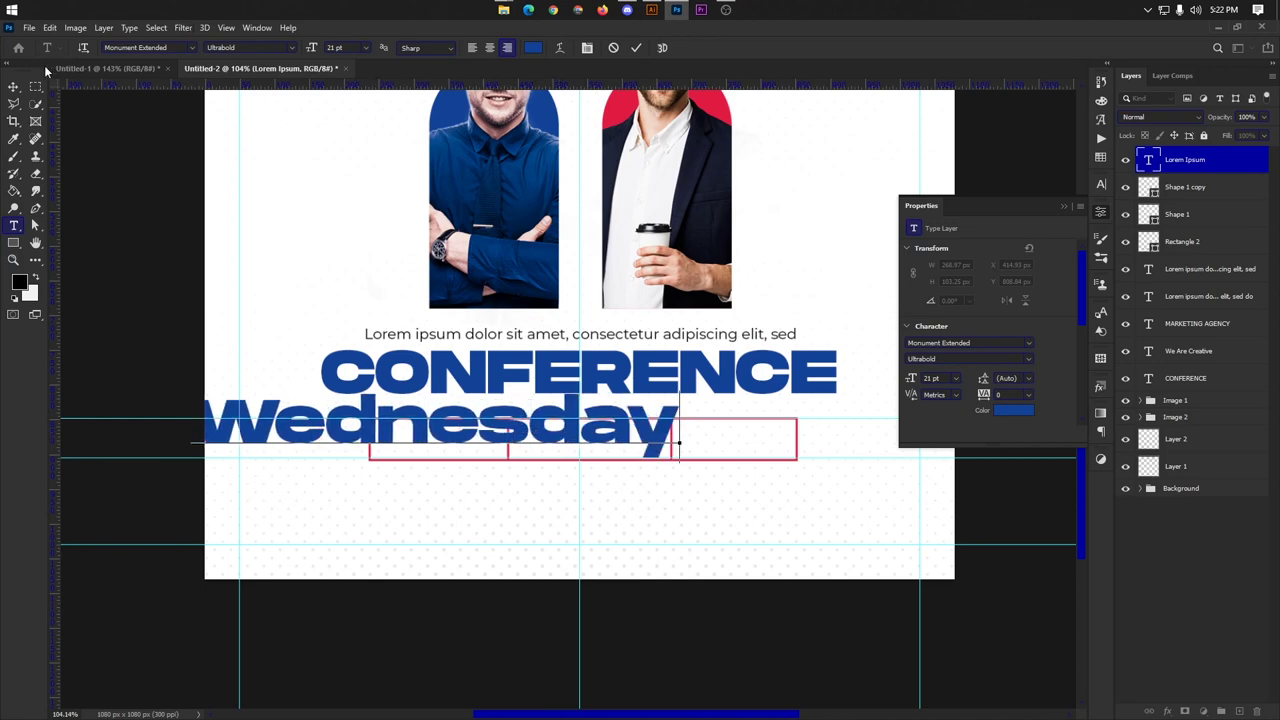
Set Wednesday to Montserrat at 8 pt and move it into the left pink cell
key("v")
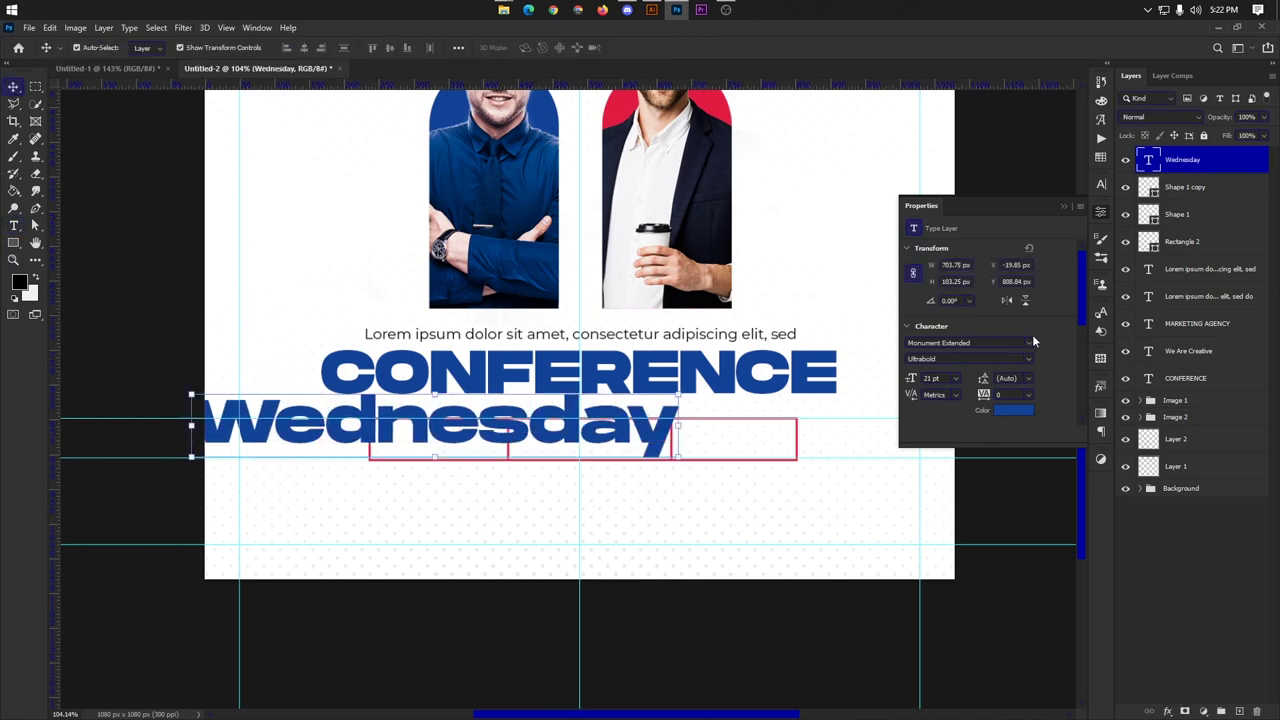
left_click(1030, 342)
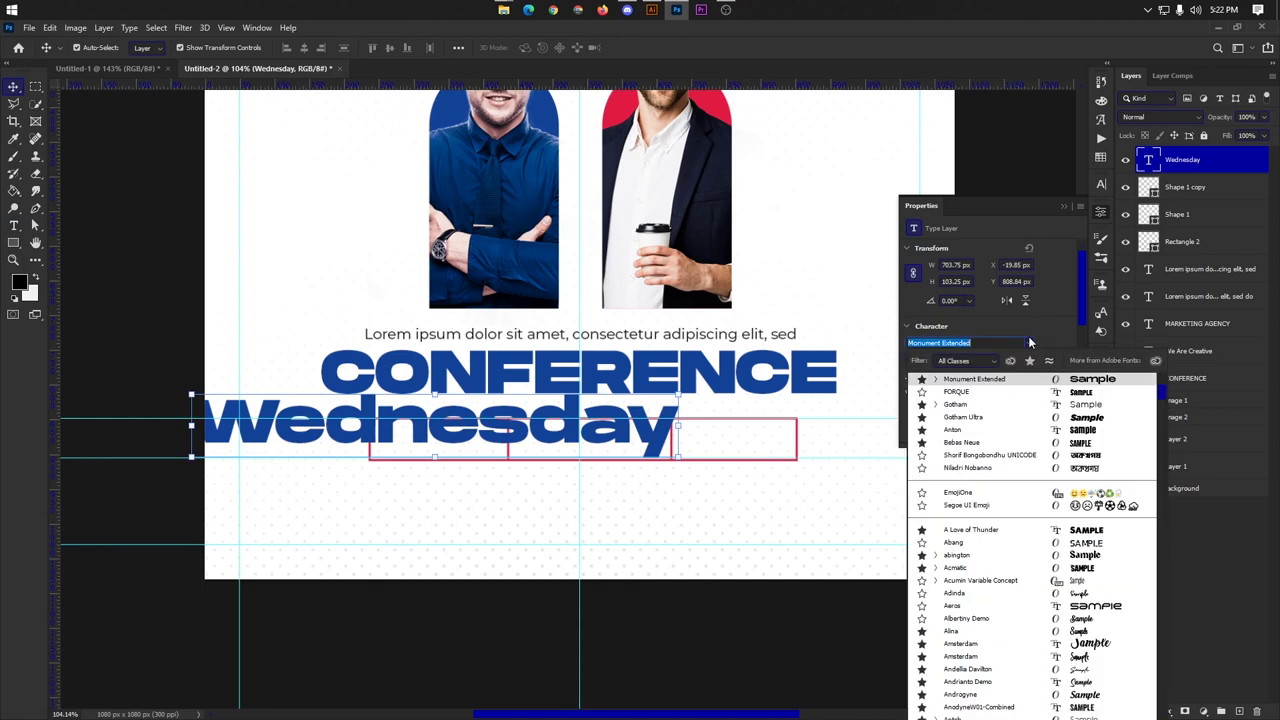
left_click(968, 394)
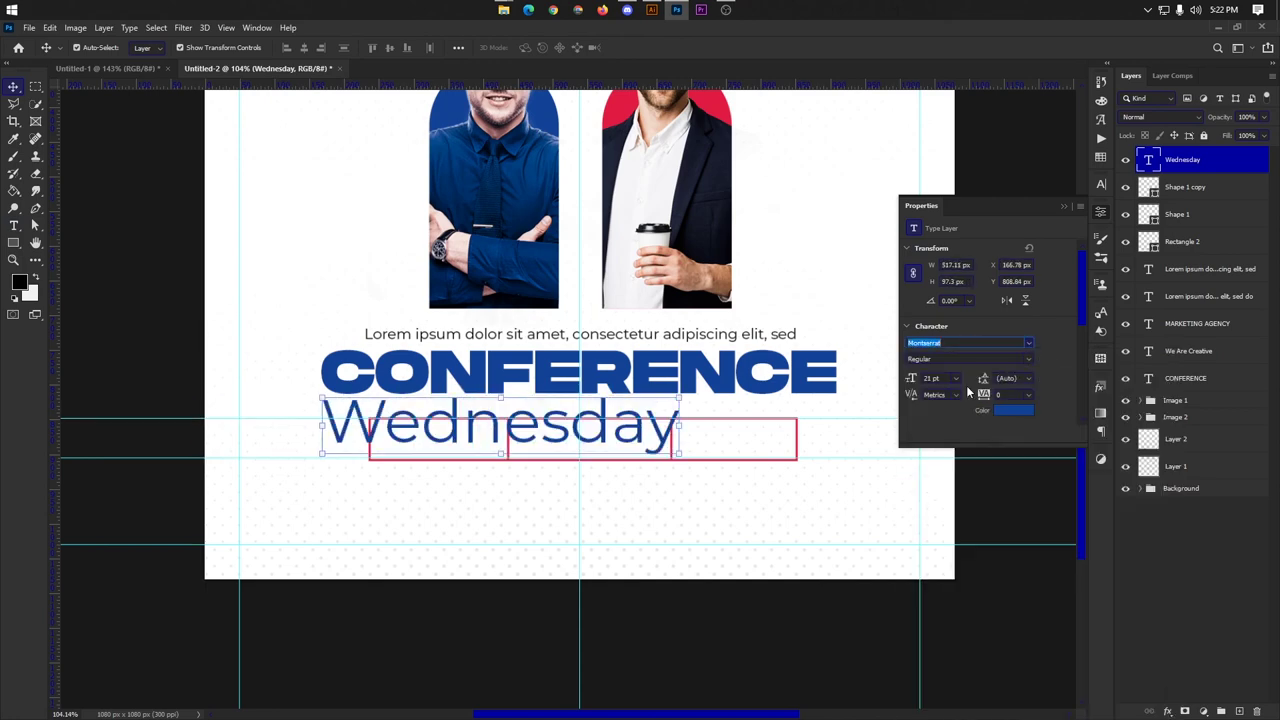
left_click(948, 352)
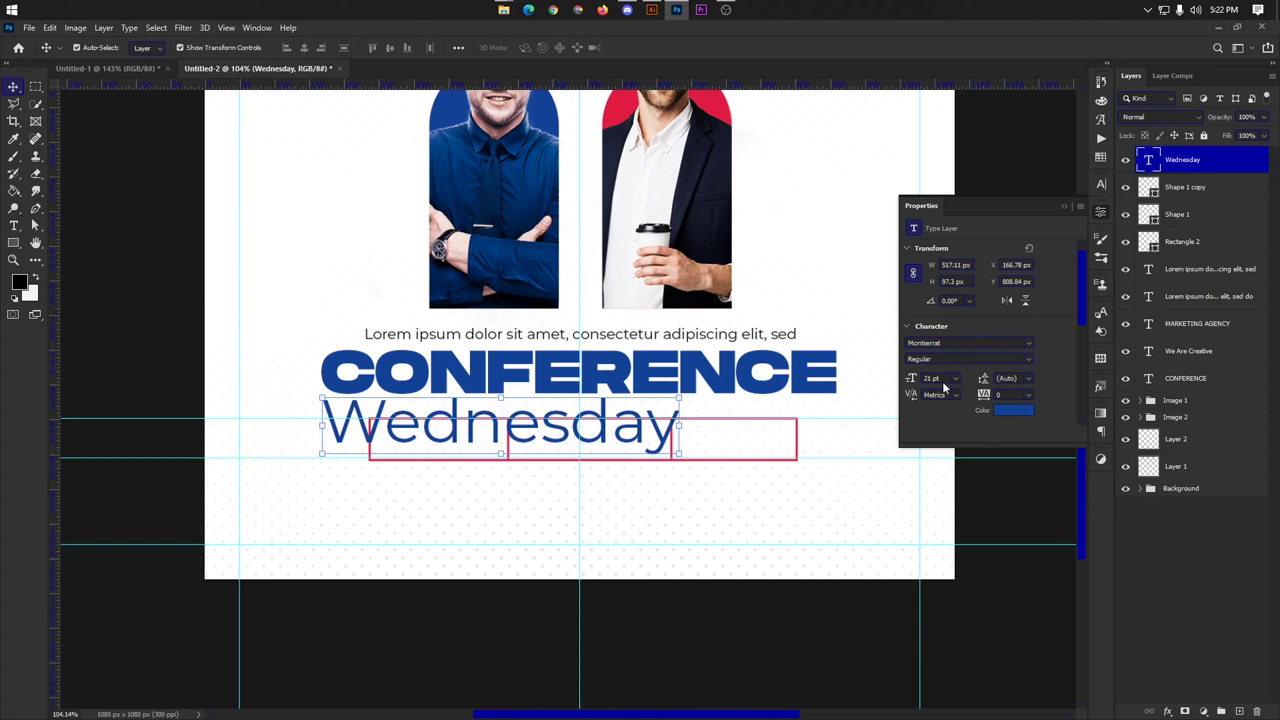
left_click(956, 378)
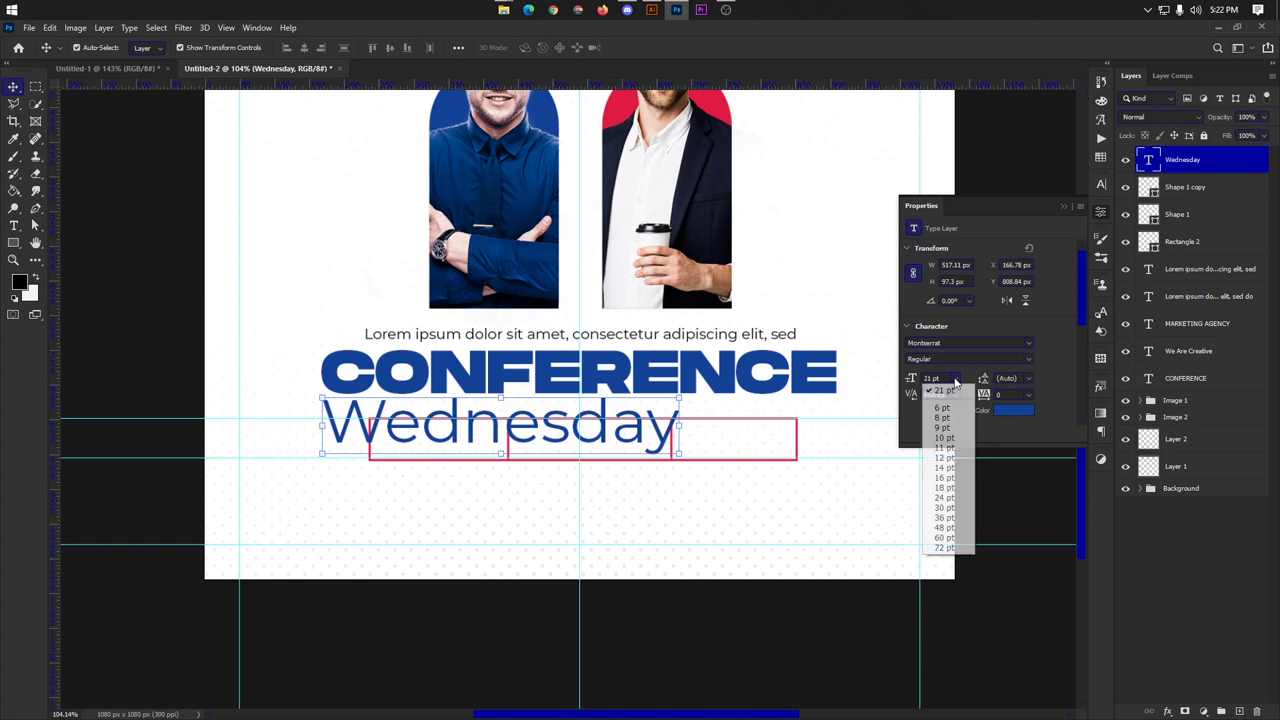
left_click(940, 488)
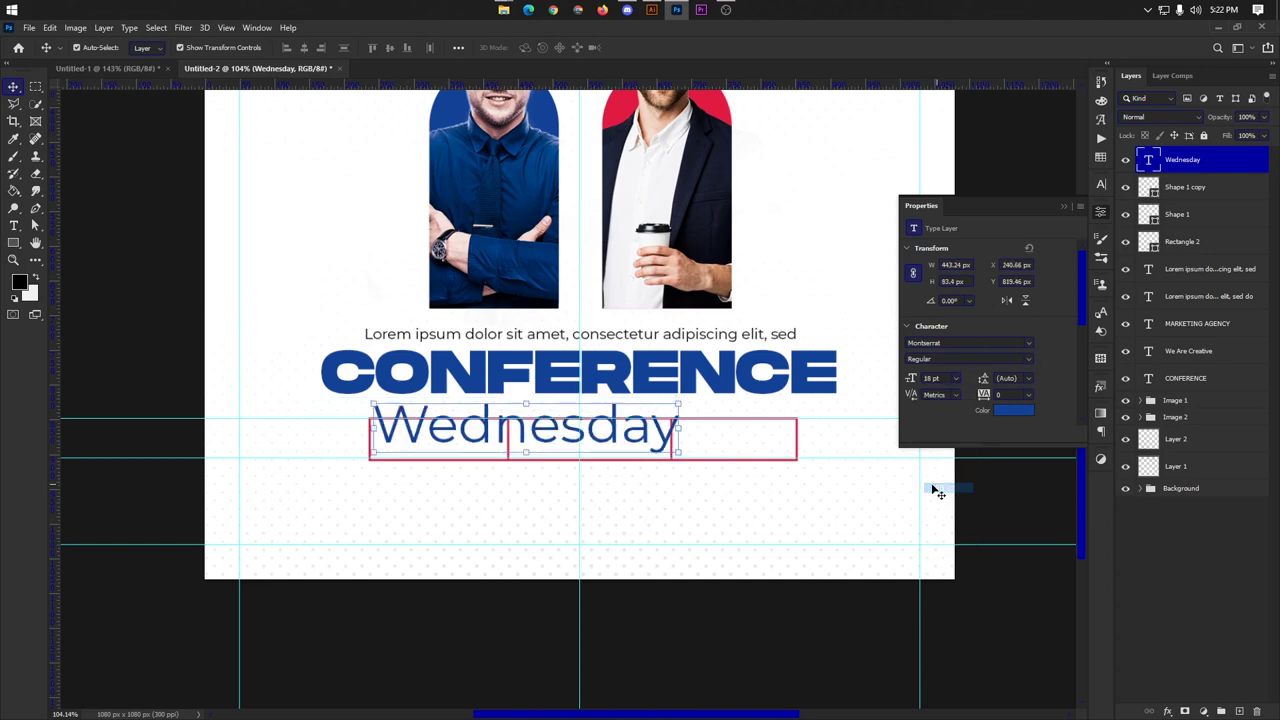
left_click(956, 378)
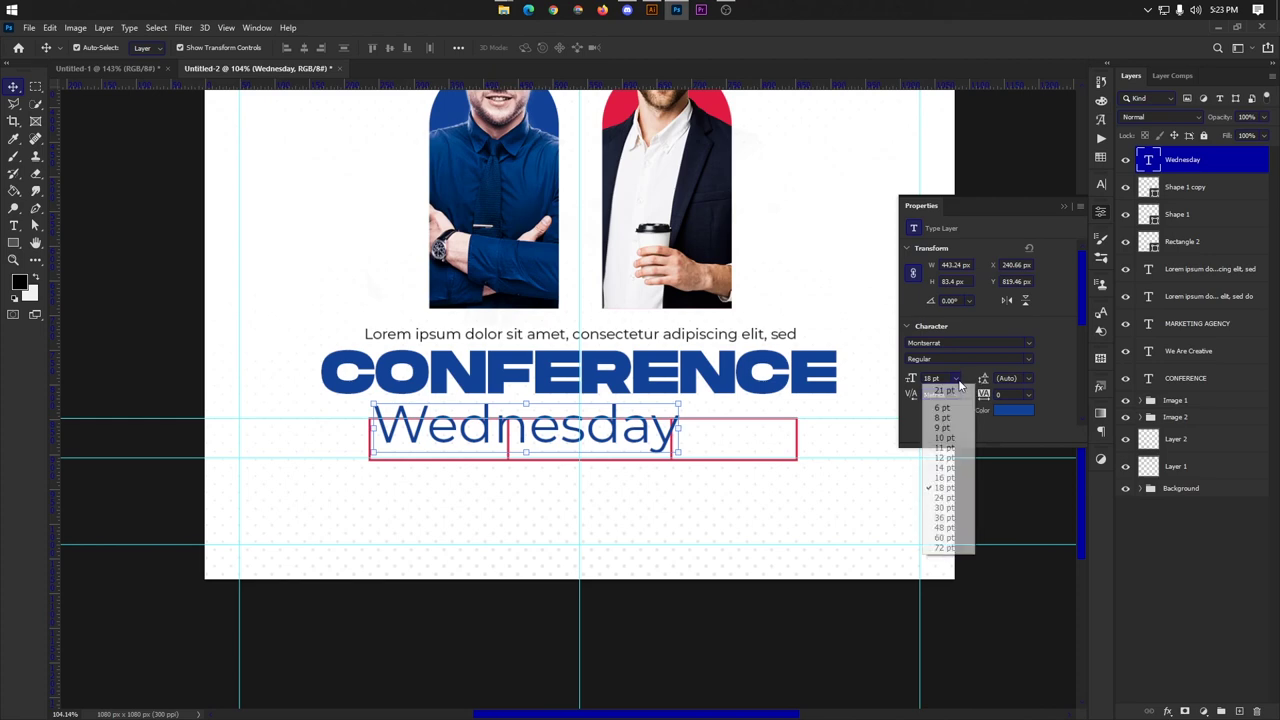
left_click(945, 471)
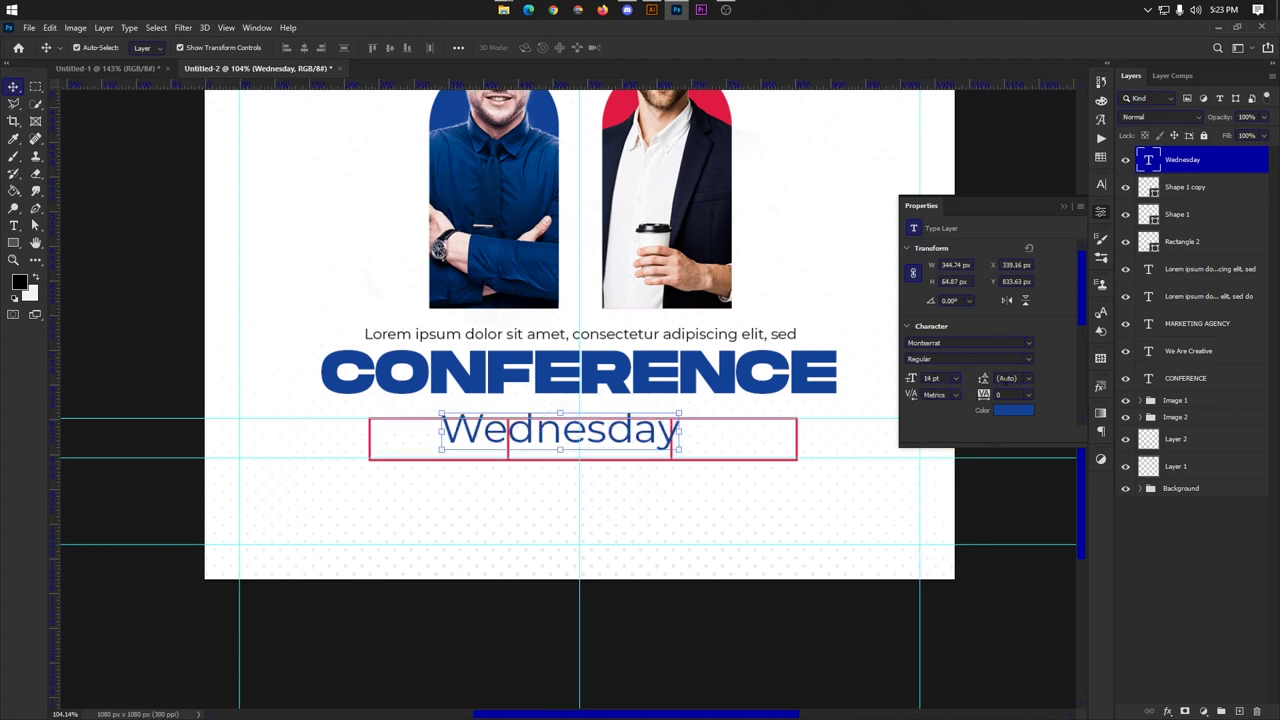
left_click(956, 378)
left_click(945, 416)
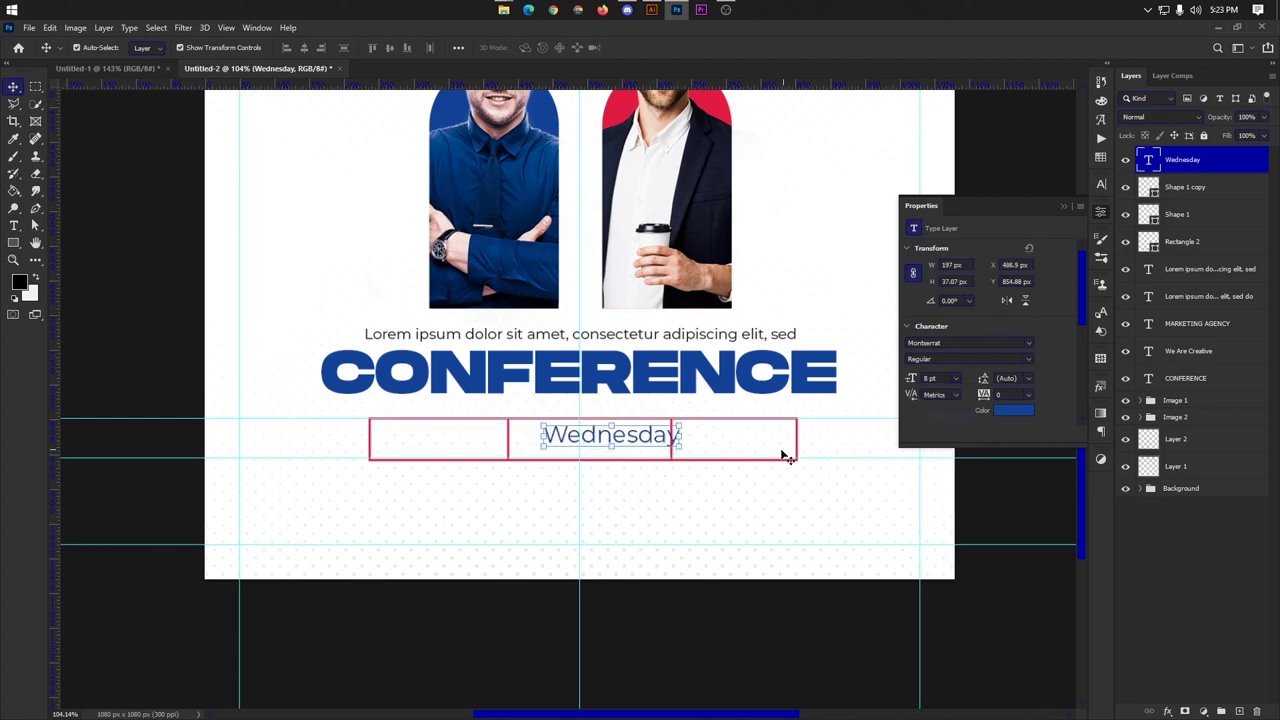
left_click_drag(617, 441, 457, 449)
scroll(440, 450, "up", 5)
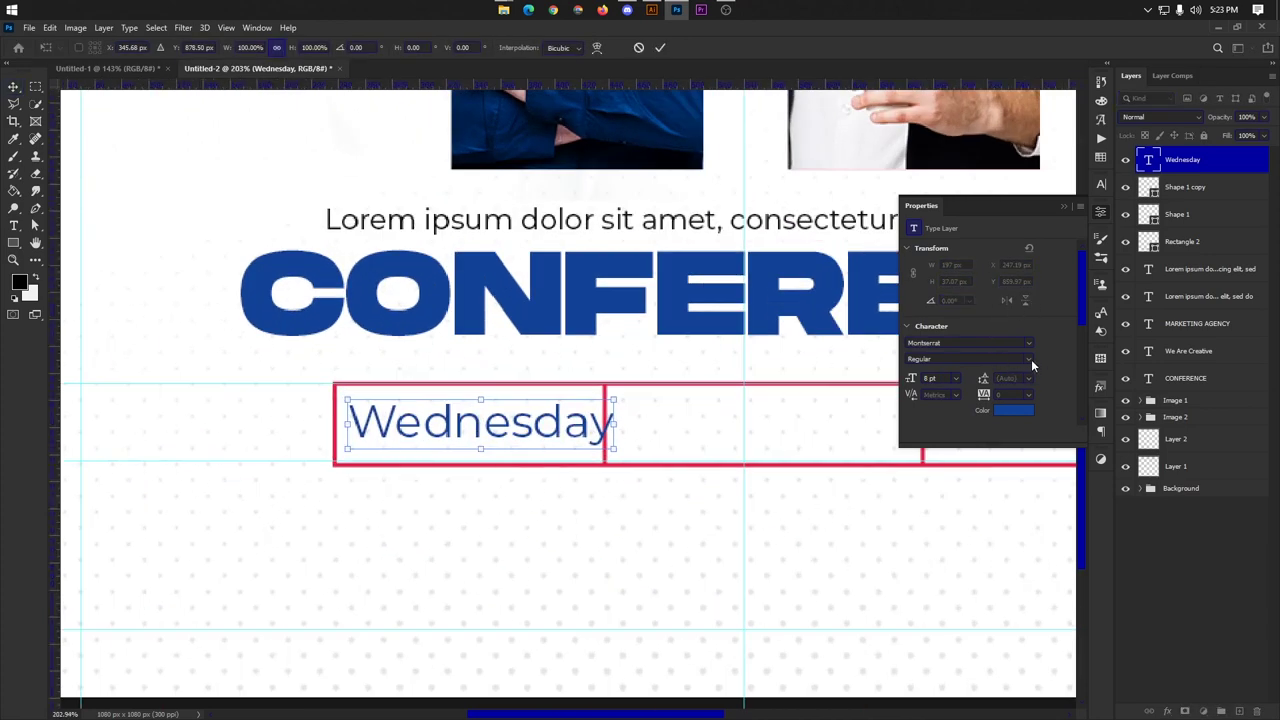
left_click(660, 47)
Make Wednesday Semi Bold at 6 pt and scale it to about 90%
left_click(1030, 359)
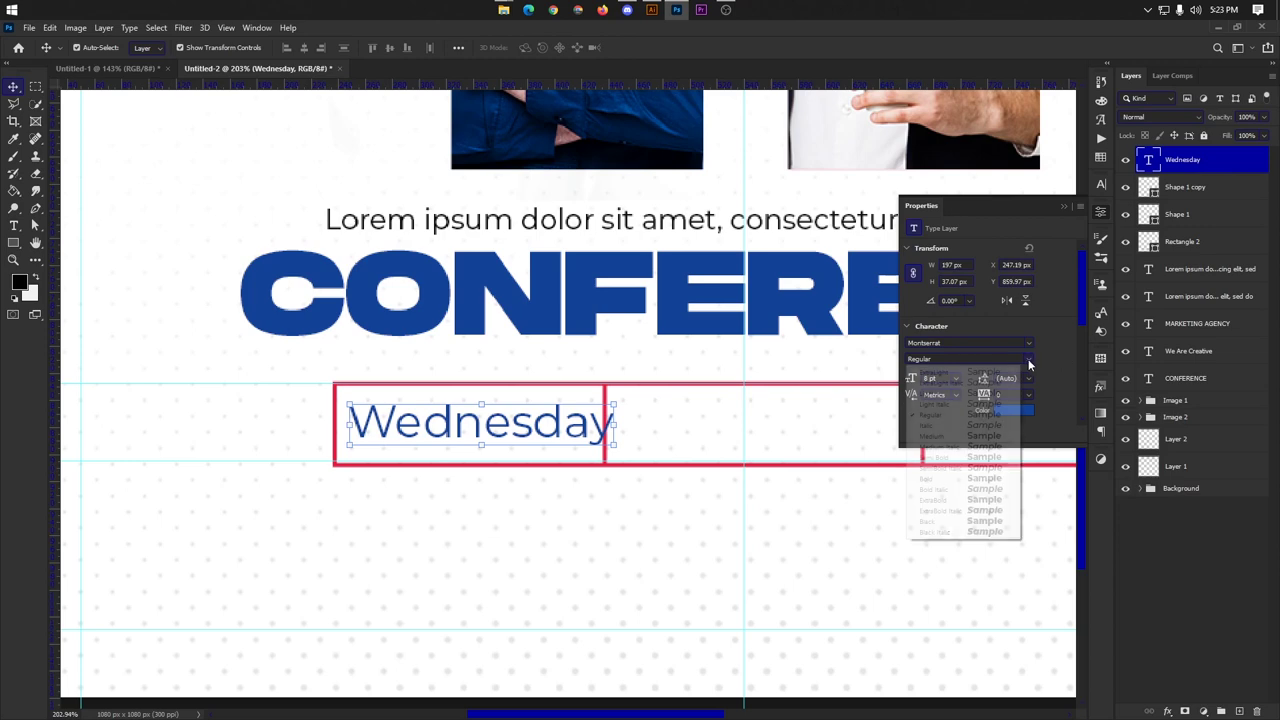
left_click(962, 500)
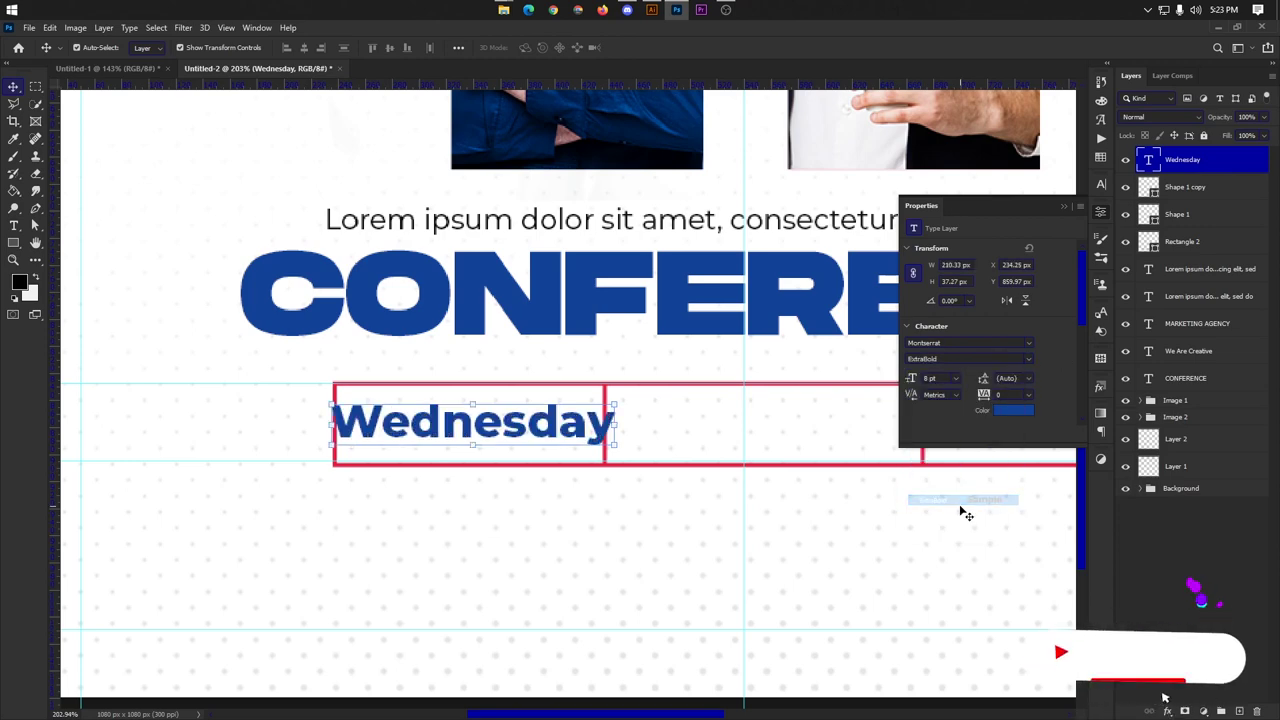
left_click(1030, 361)
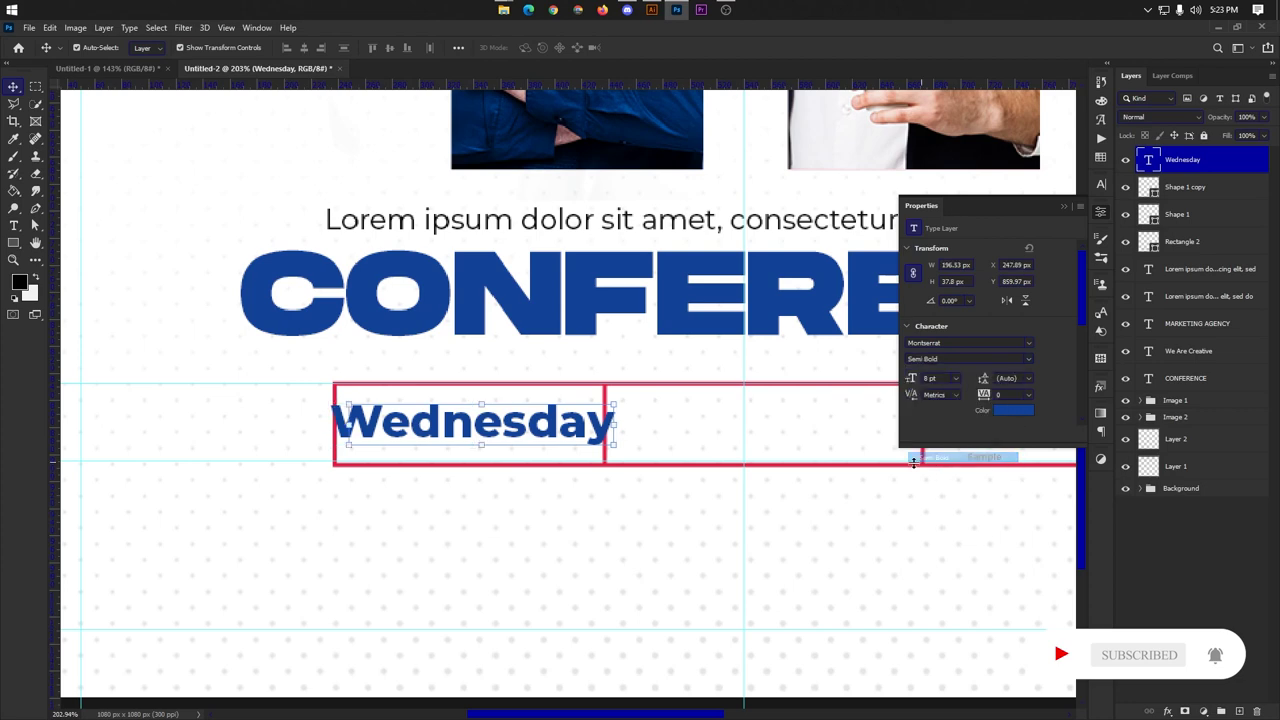
left_click(942, 460)
left_click(958, 381)
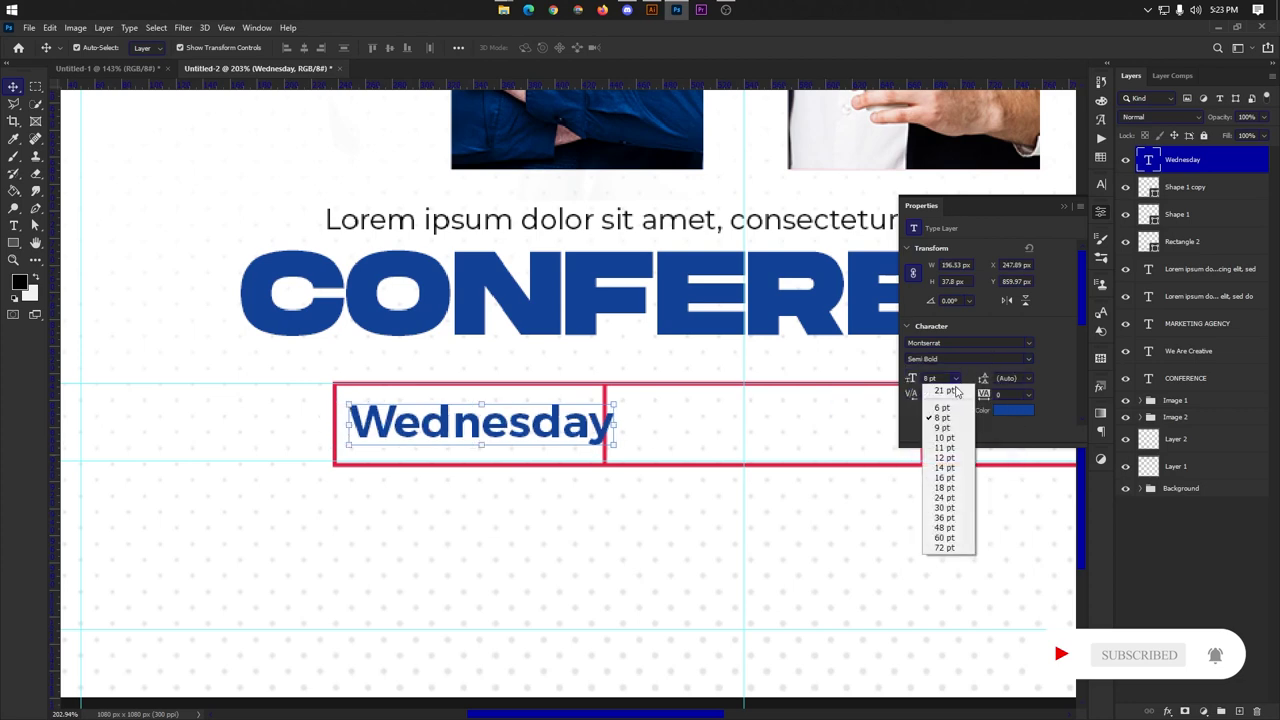
left_click(940, 409)
key("ctrl+t")
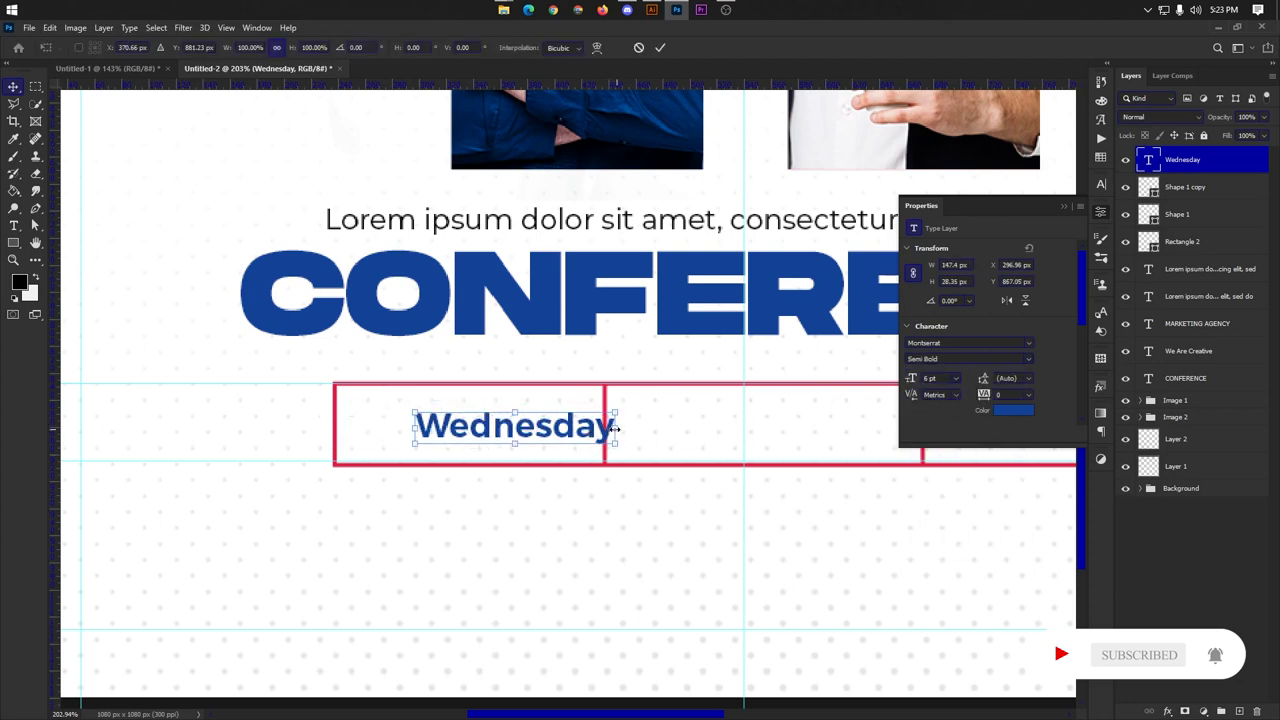
left_click_drag(614, 424, 533, 441)
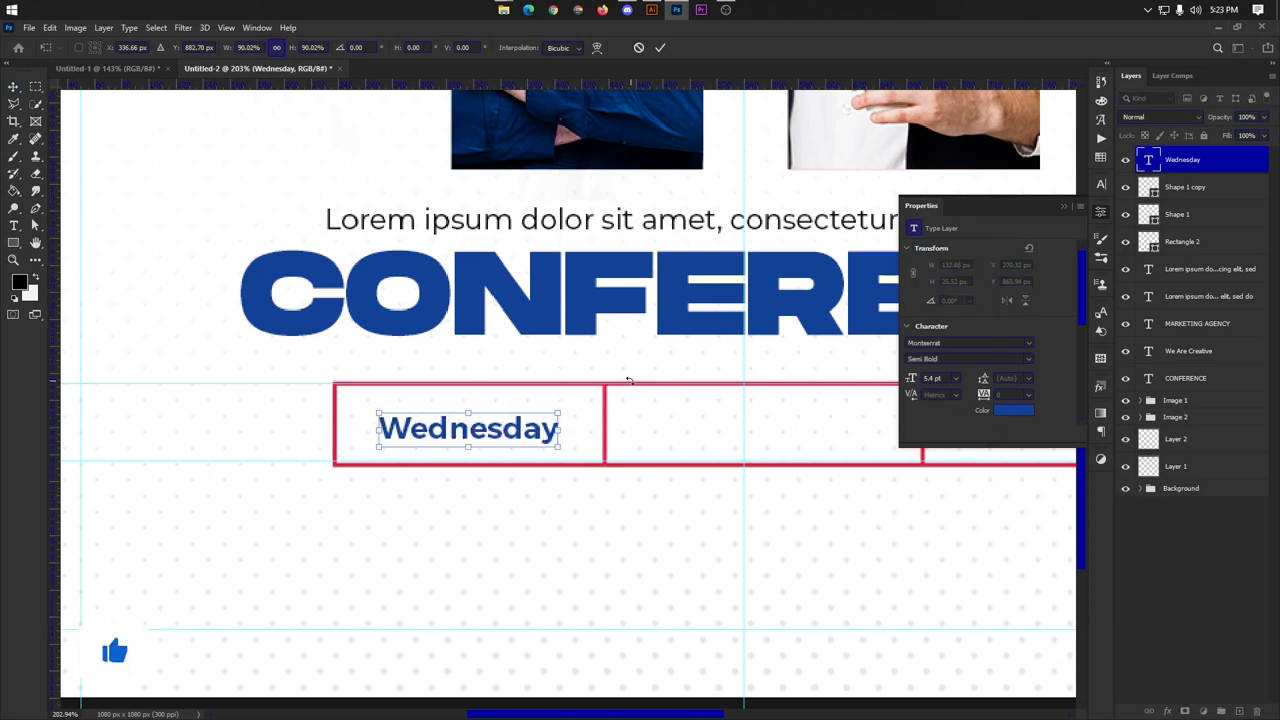
left_click(658, 47)
scroll(474, 331, "down", 3)
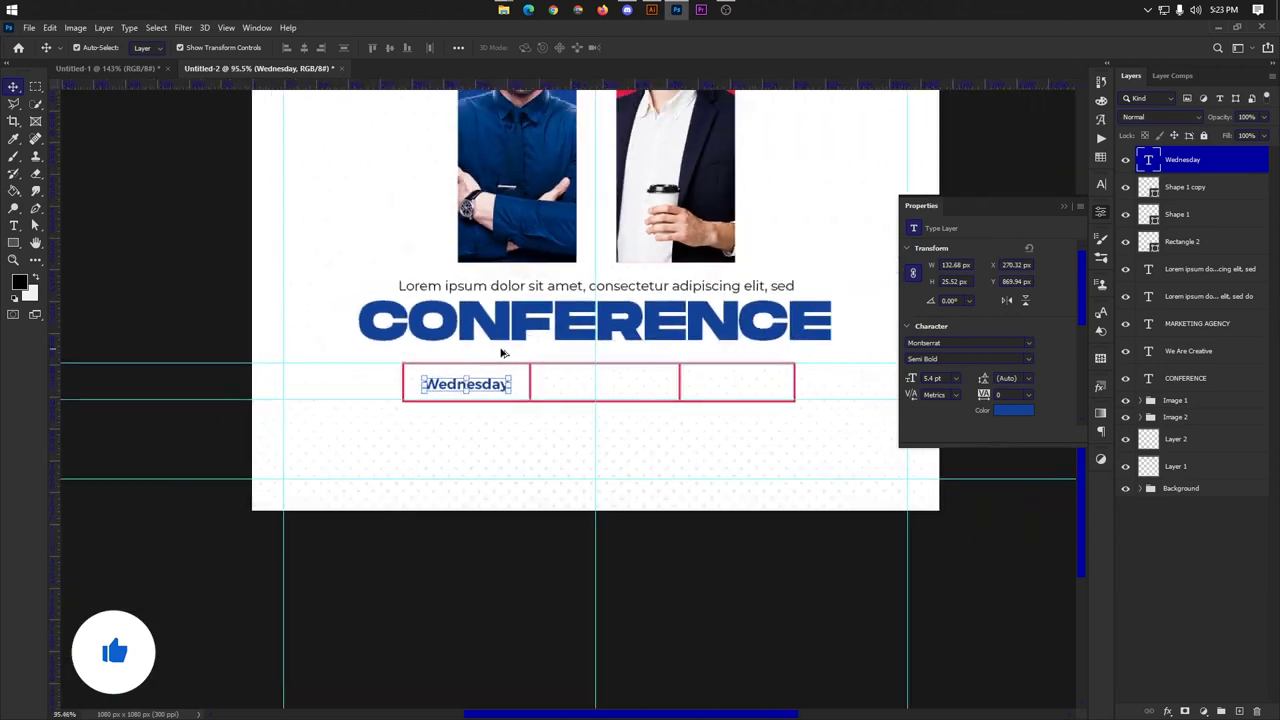
Colour the Wednesday text with the sampled box-border pink, #e12248
left_click(1020, 413)
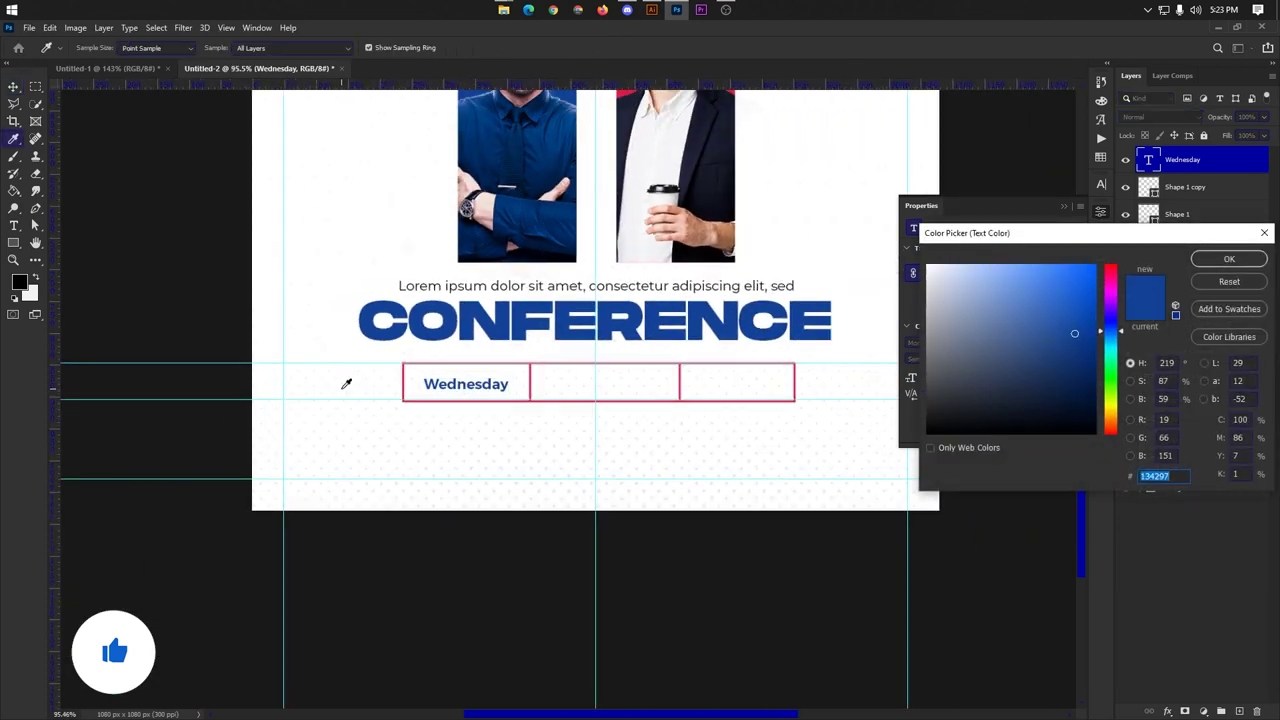
left_click(404, 380)
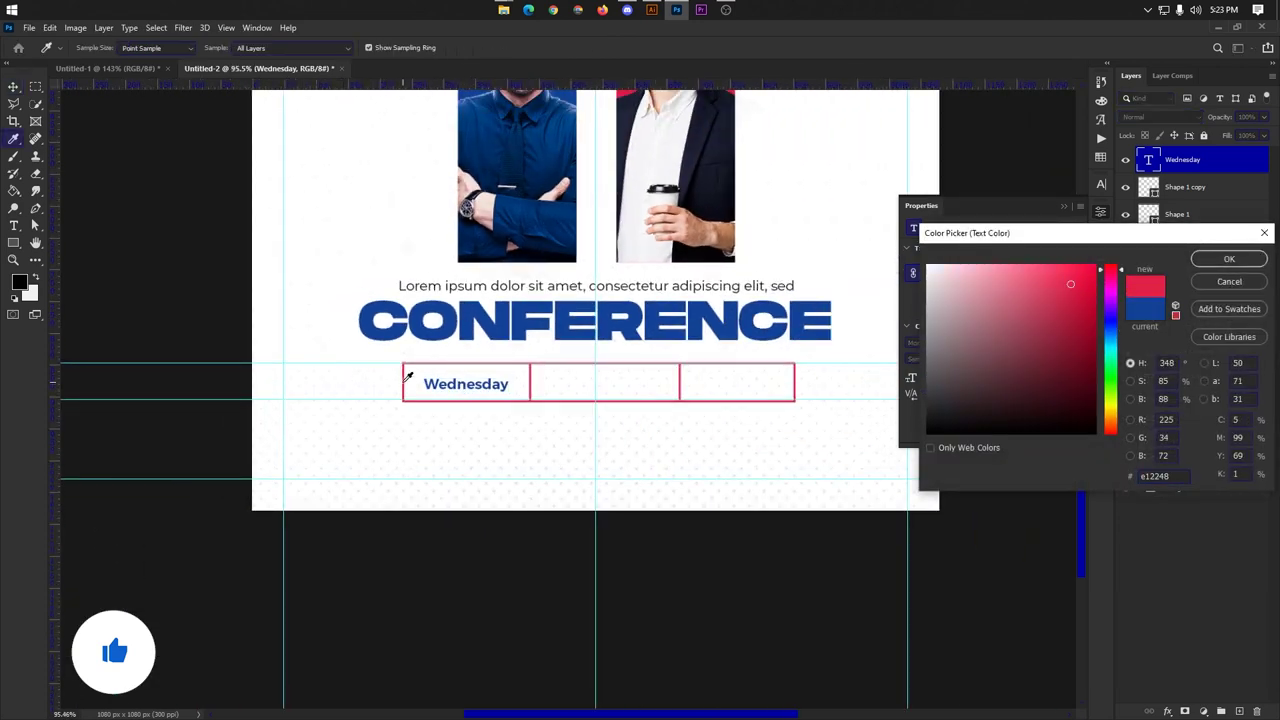
left_click(1229, 259)
key("ctrl+Return")
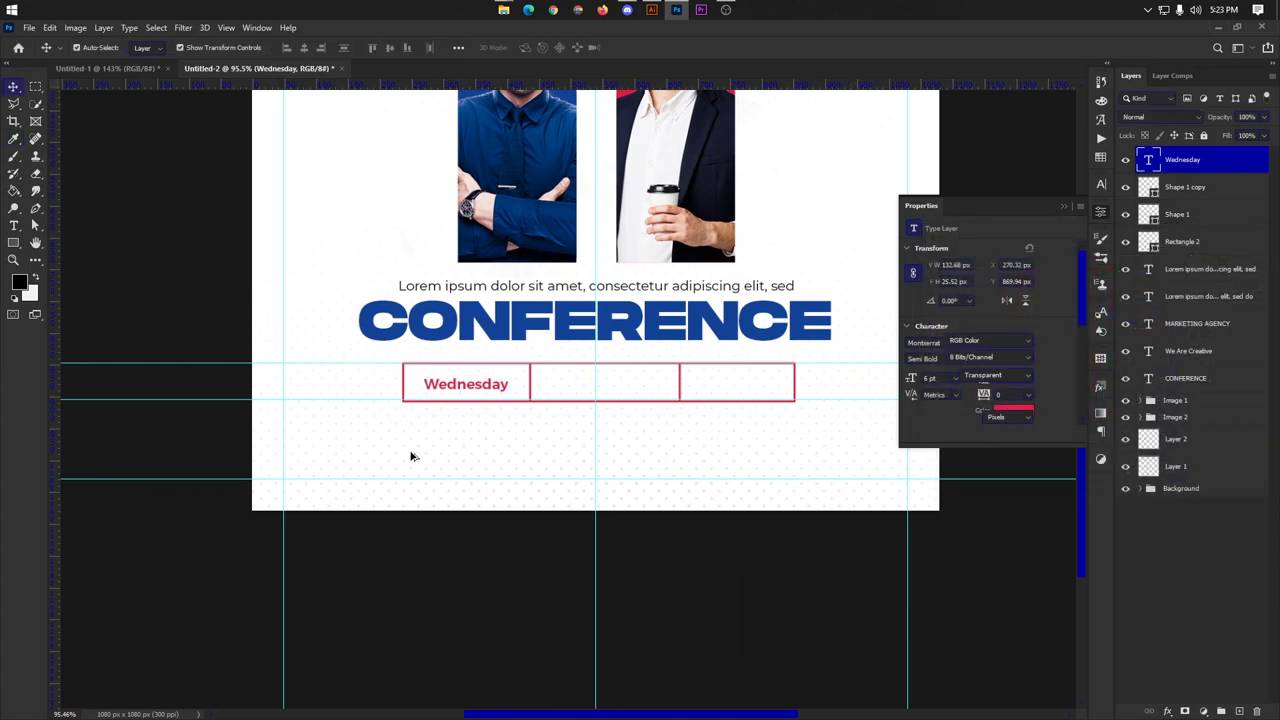
scroll(414, 454, "down", 3)
scroll(480, 592, "up", 2)
scroll(480, 592, "up", 3)
double_click(495, 540)
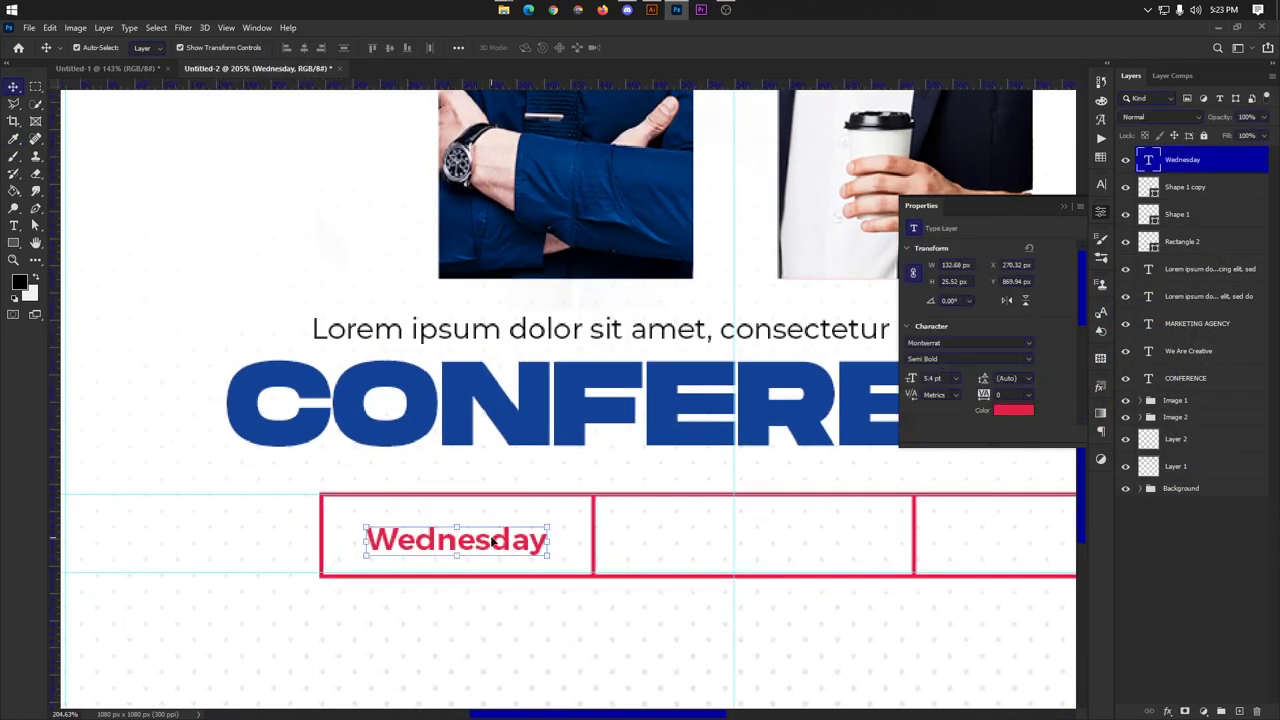
scroll(493, 540, "down", 5)
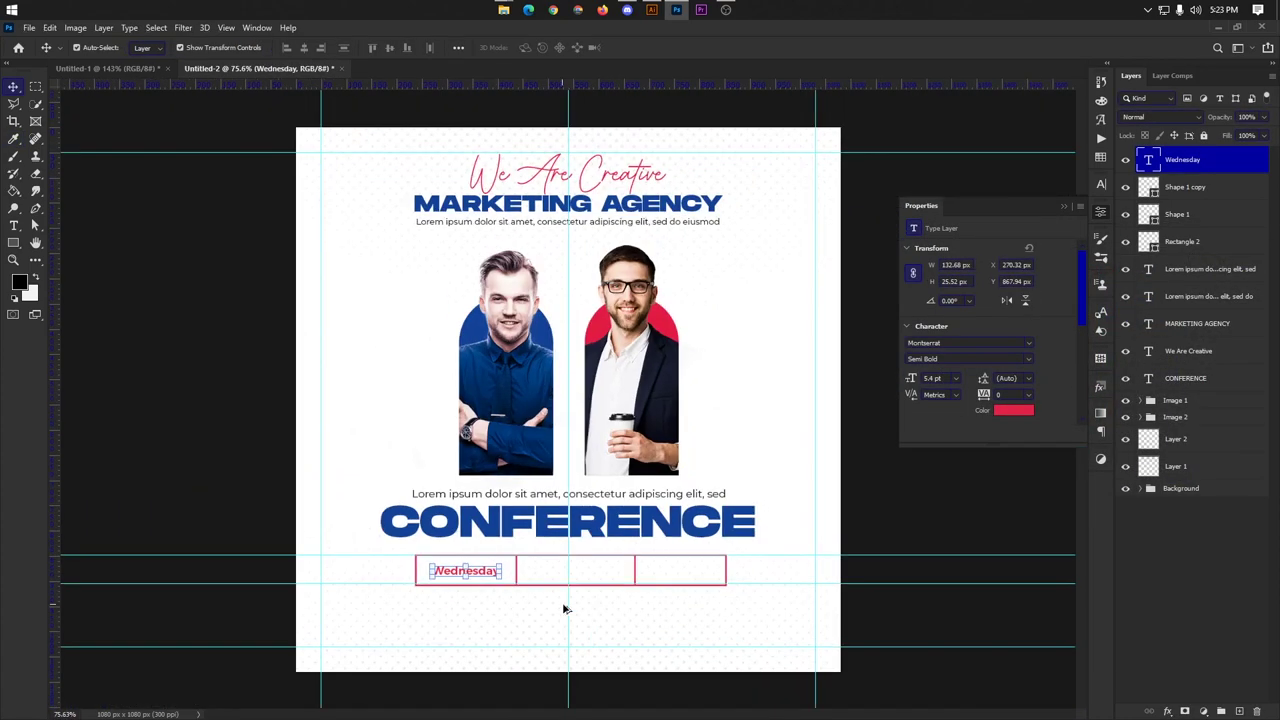
left_click(914, 666)
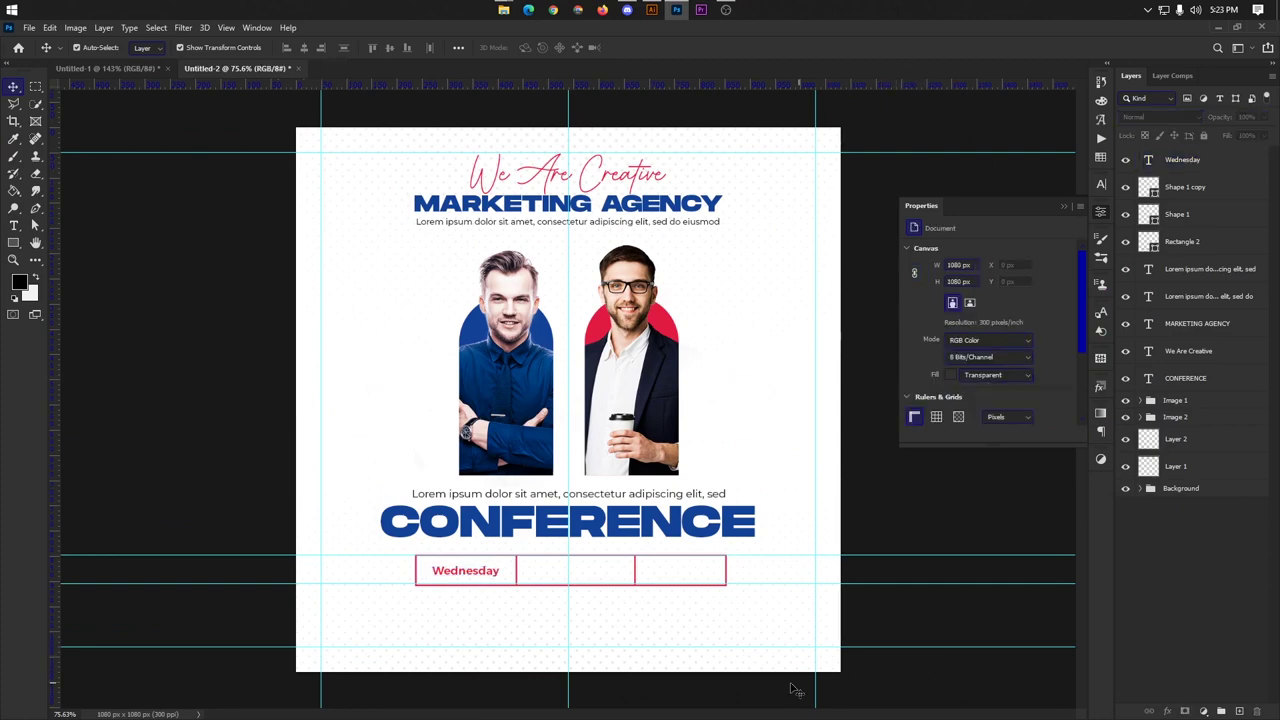
scroll(477, 606, "up", 1)
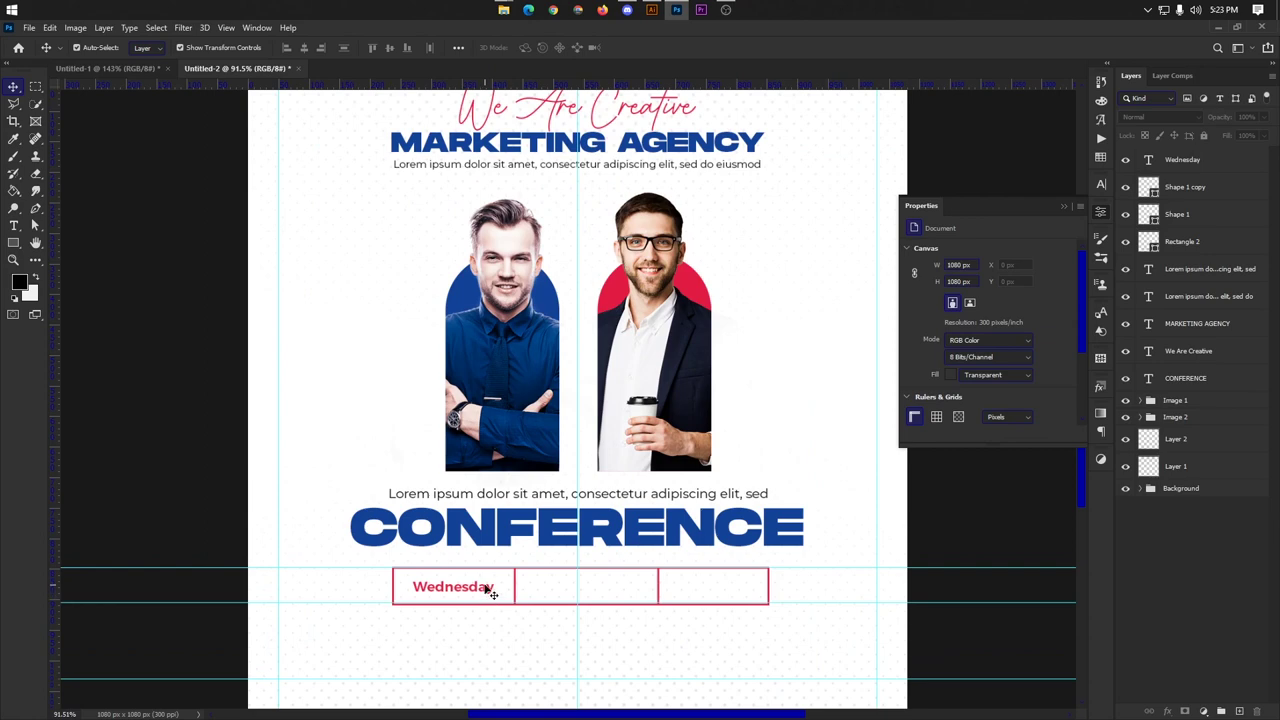
Duplicate Wednesday into the middle cell, change it to '7:00 pm' and centre it
left_click_drag(487, 591, 608, 590)
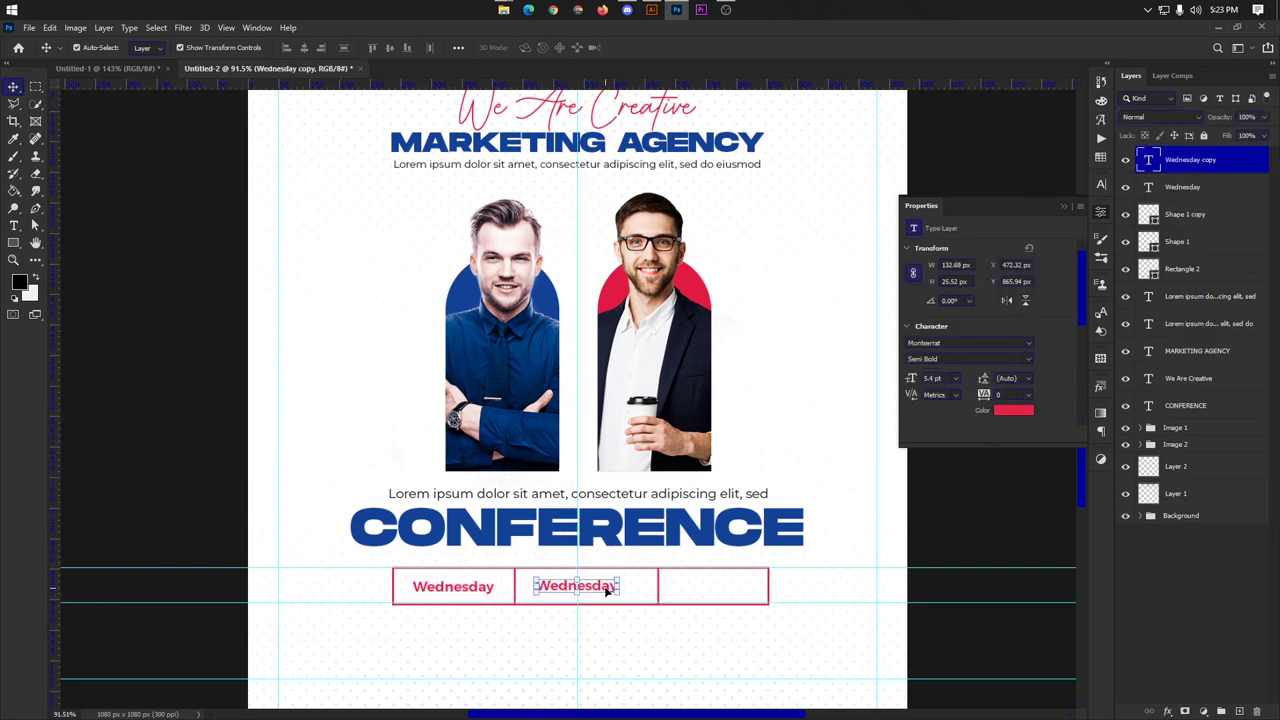
double_click(600, 587)
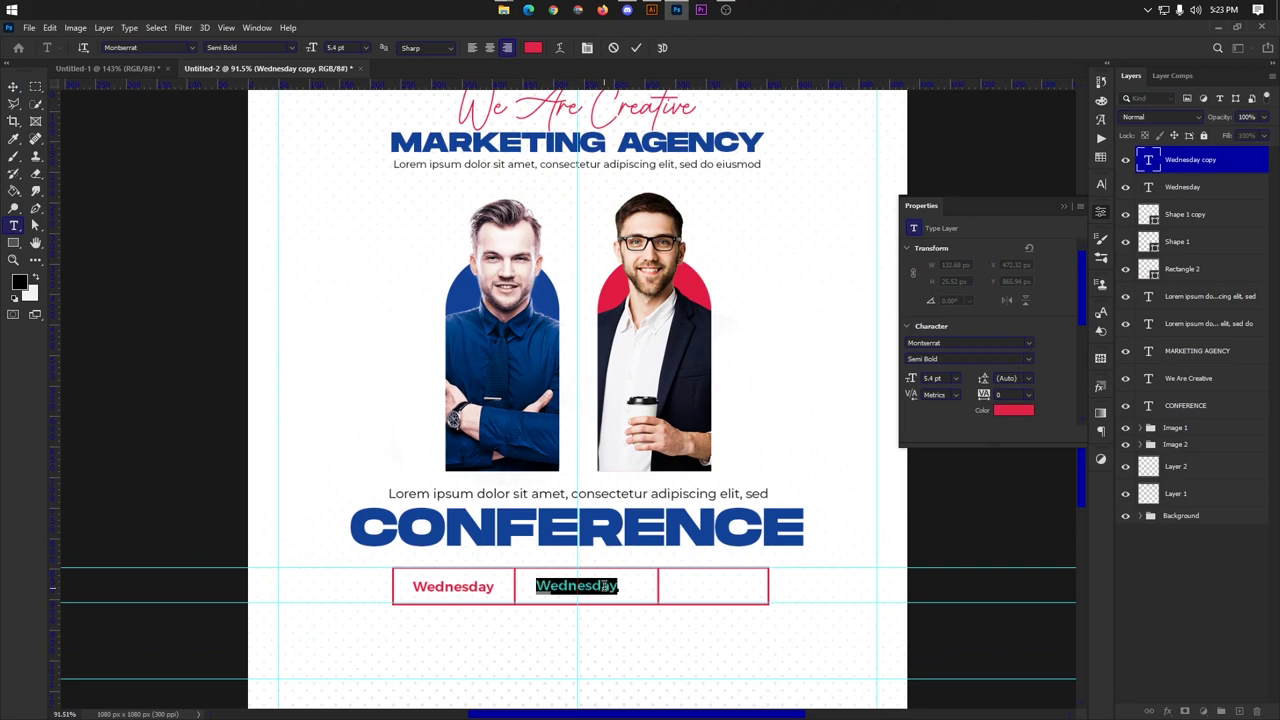
type("7:00")
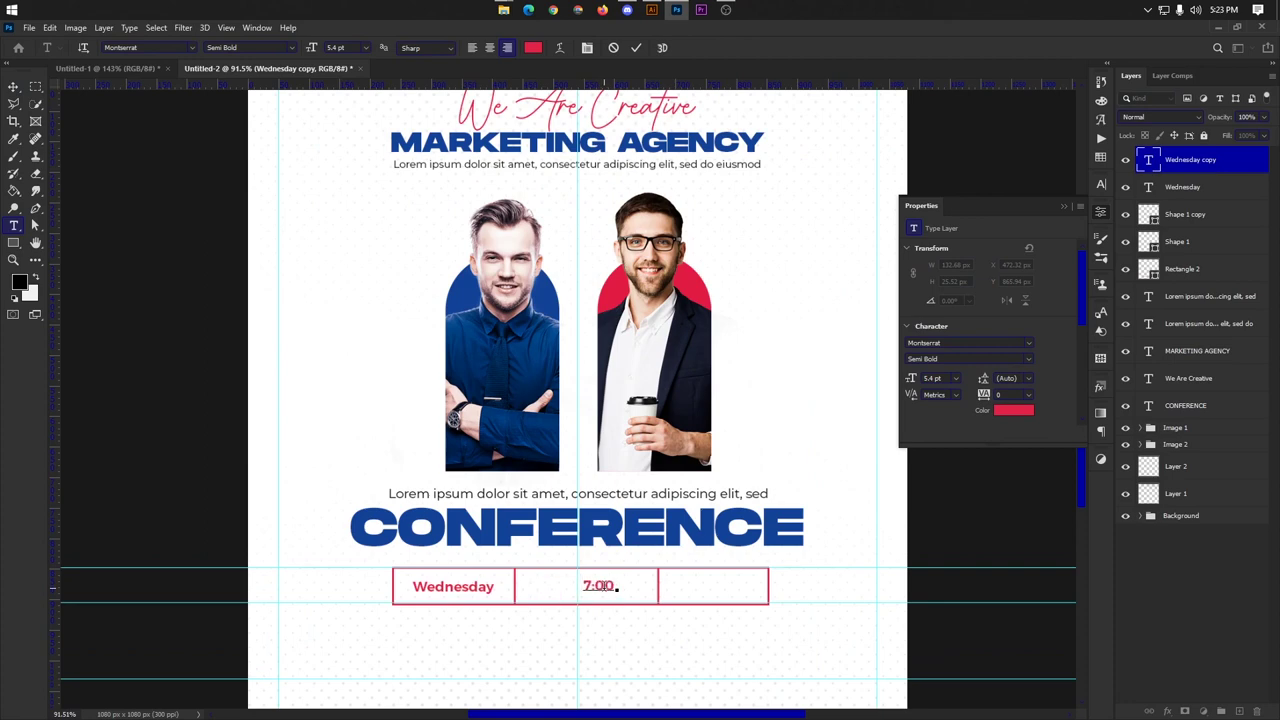
type(" pm")
left_click(14, 88)
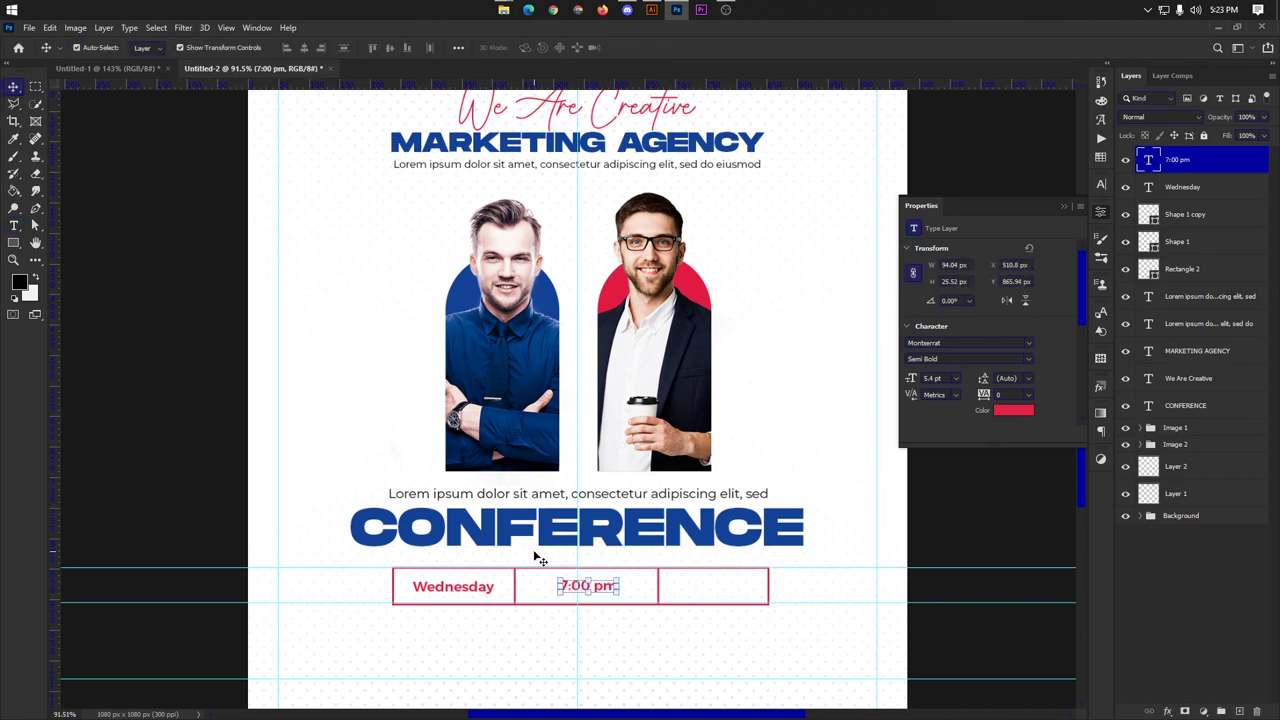
key("Left")
key("Left")
key("Left")
key("Left")
key("Left")
key("Left")
key("Left")
key("Left")
key("Left")
key("Left")
key("Left")
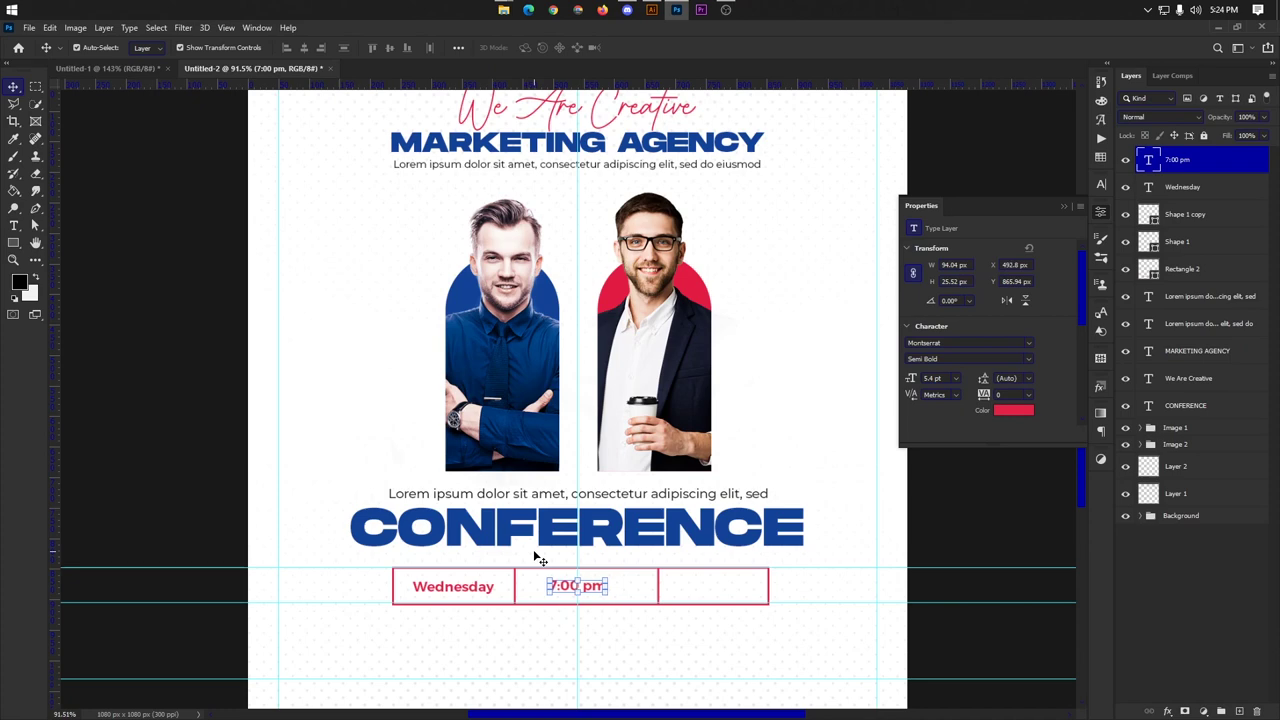
left_click(968, 686)
Copy the 7:00 pm text into the right cell and retype it as '25th August'
left_click_drag(603, 592, 733, 587)
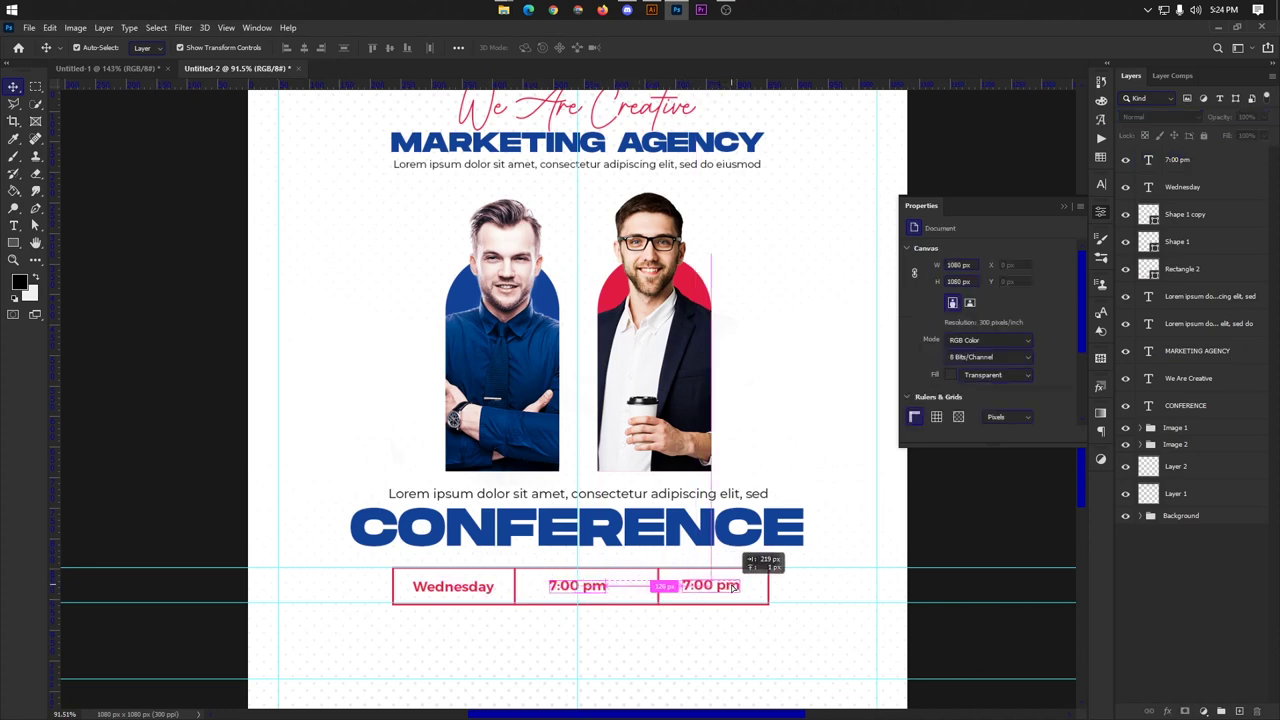
left_click_drag(733, 587, 737, 592)
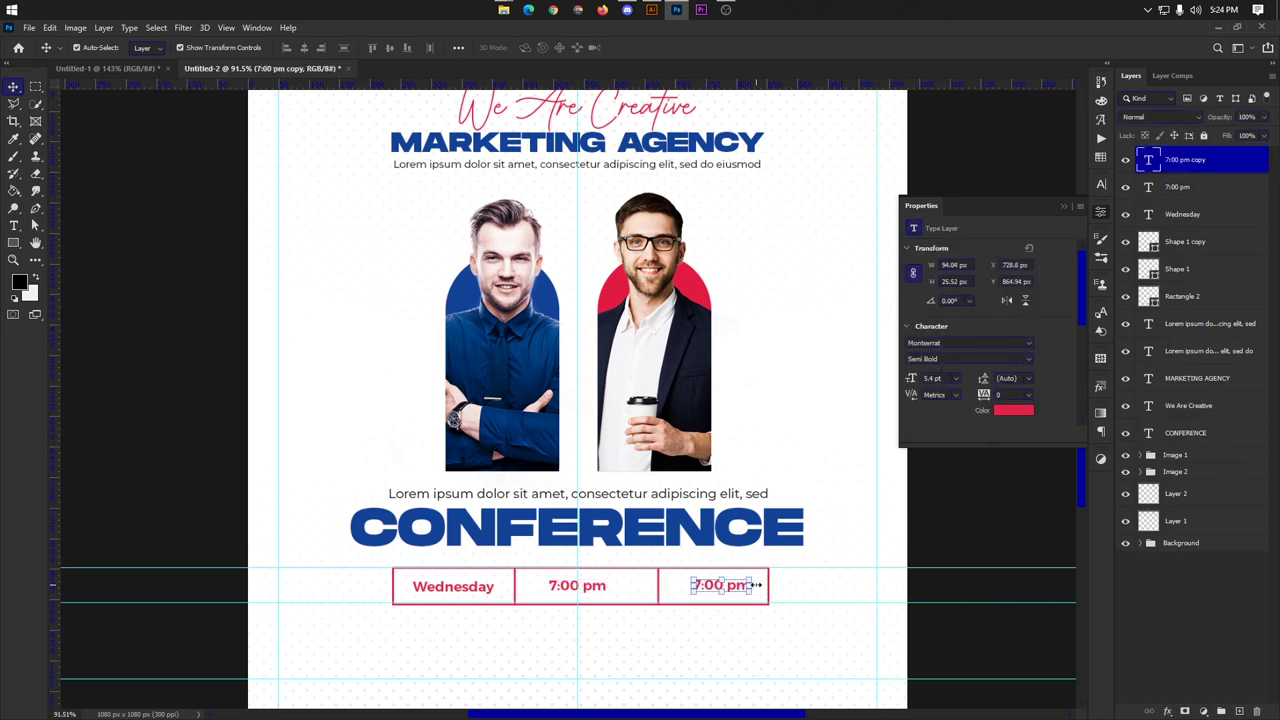
key("ctrl+t")
key("Return")
double_click(733, 593)
type("25")
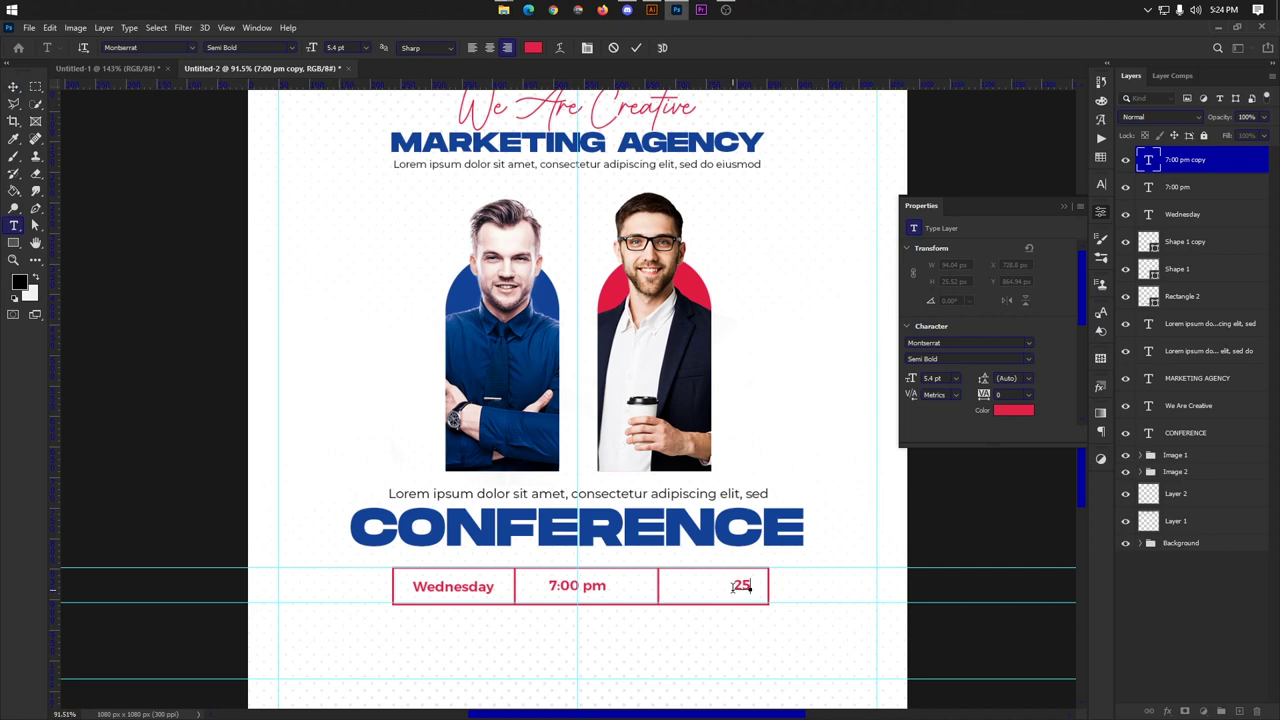
type("TH")
key("BackSpace")
key("BackSpace")
type("t")
type("h")
type(" Au")
type("g")
type("ust")
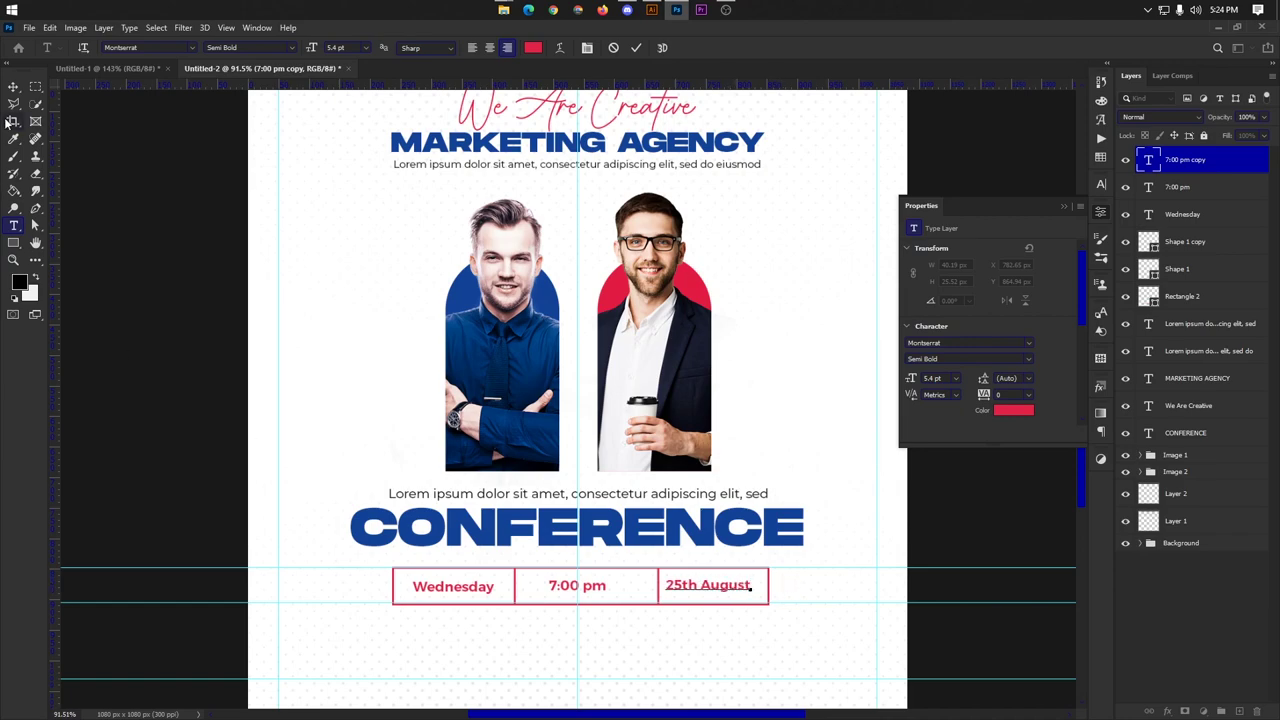
Make the 'th' in 25th August superscript via Type Options in Properties
key("ctrl+Return")
scroll(750, 585, "up", 2)
scroll(700, 610, "up", 2)
scroll(585, 575, "up", 3)
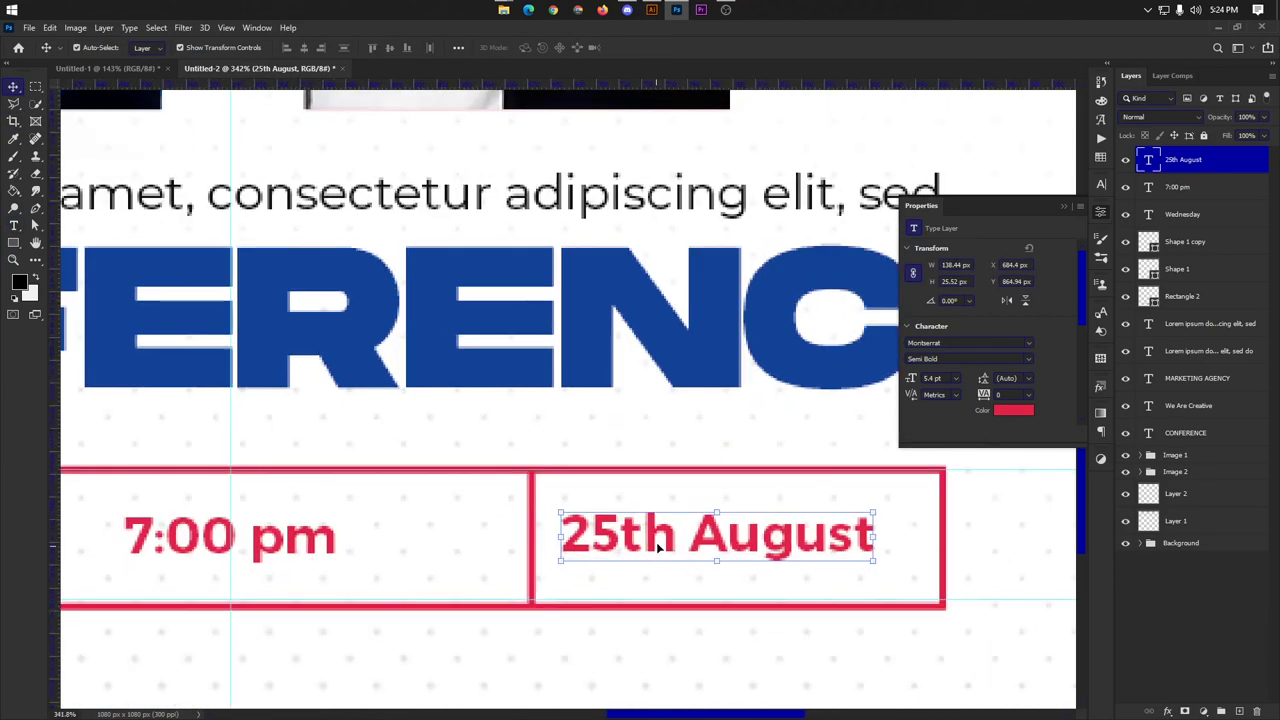
double_click(657, 537)
left_click_drag(677, 537, 620, 537)
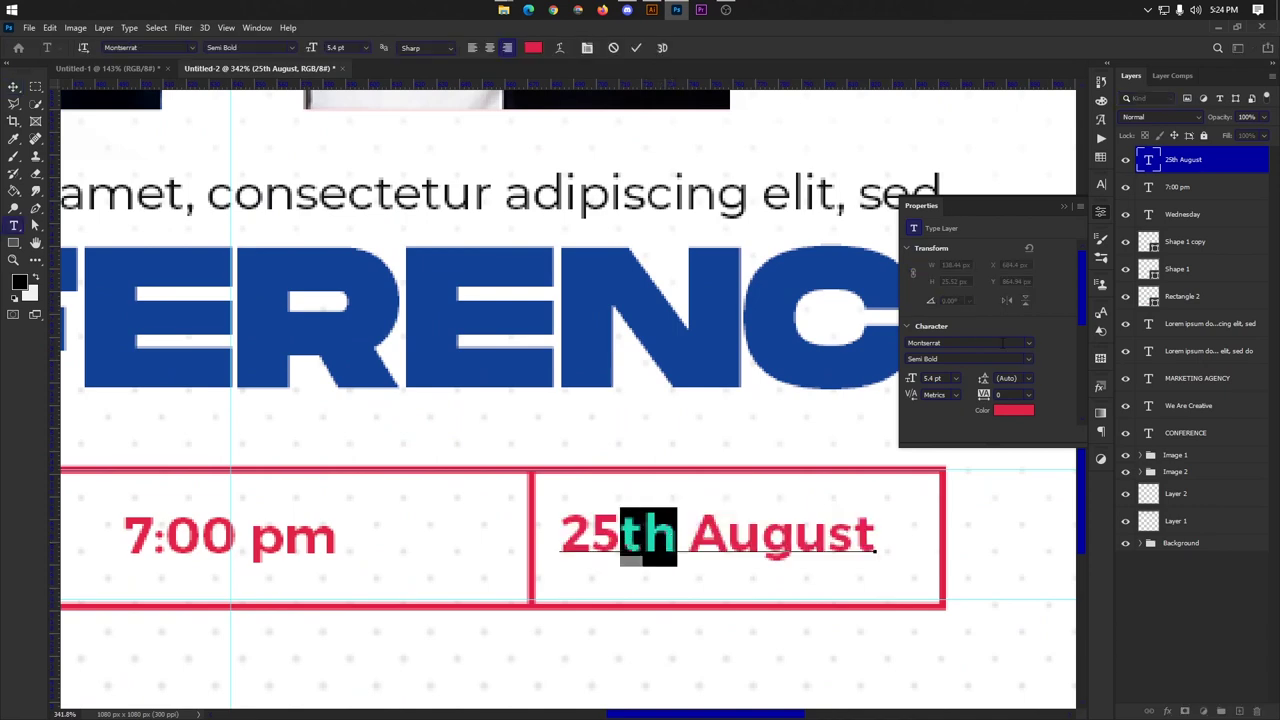
scroll(967, 340, "down", 1)
scroll(966, 355, "down", 2)
scroll(962, 380, "down", 2)
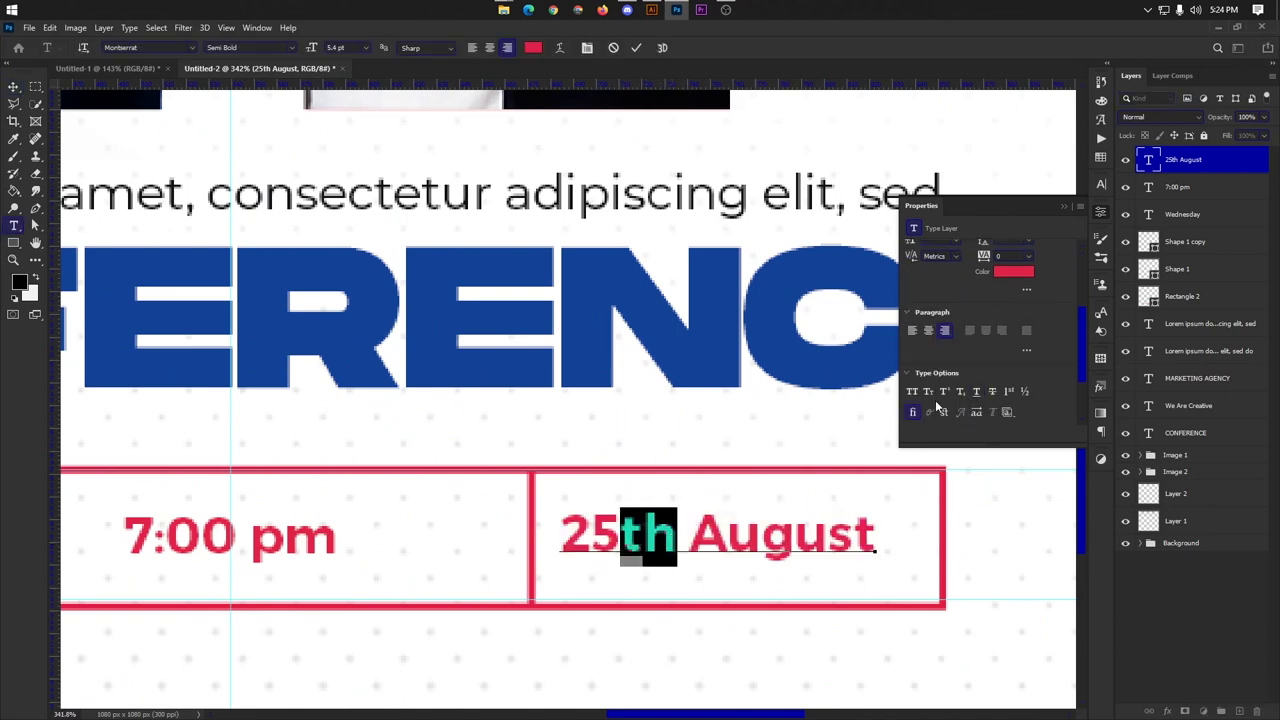
left_click(944, 392)
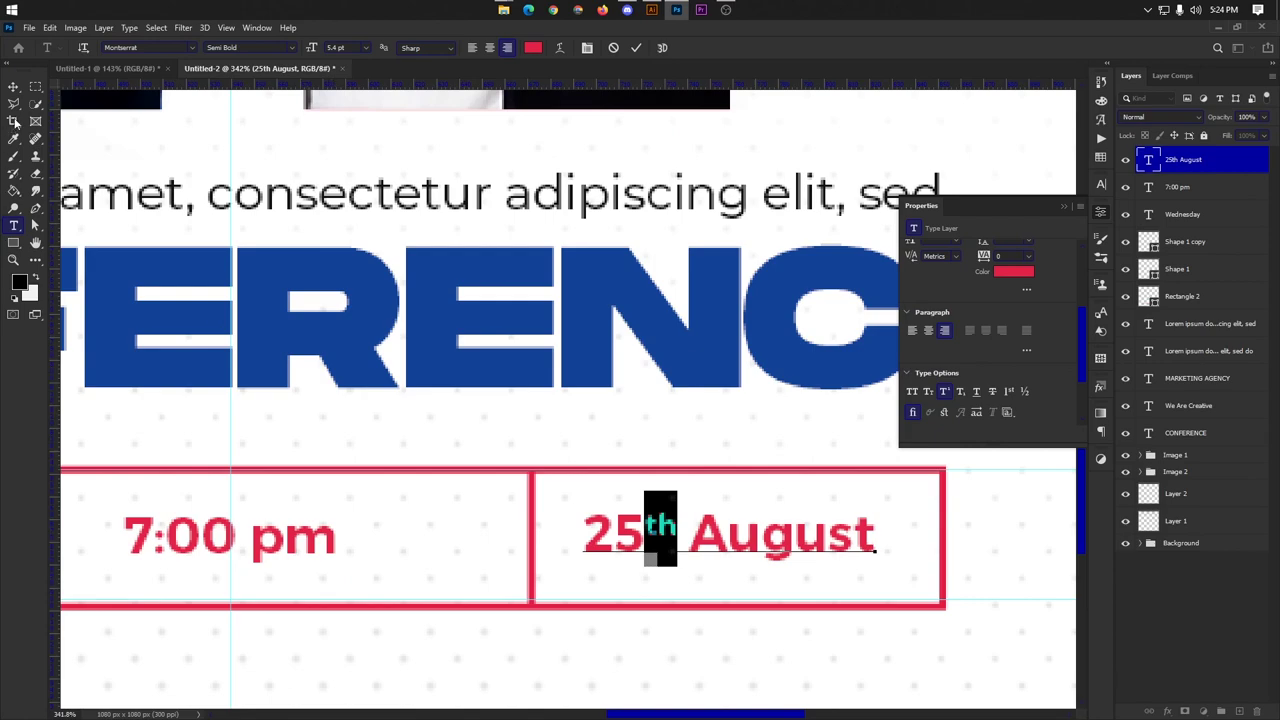
left_click(13, 87)
scroll(428, 418, "down", 3)
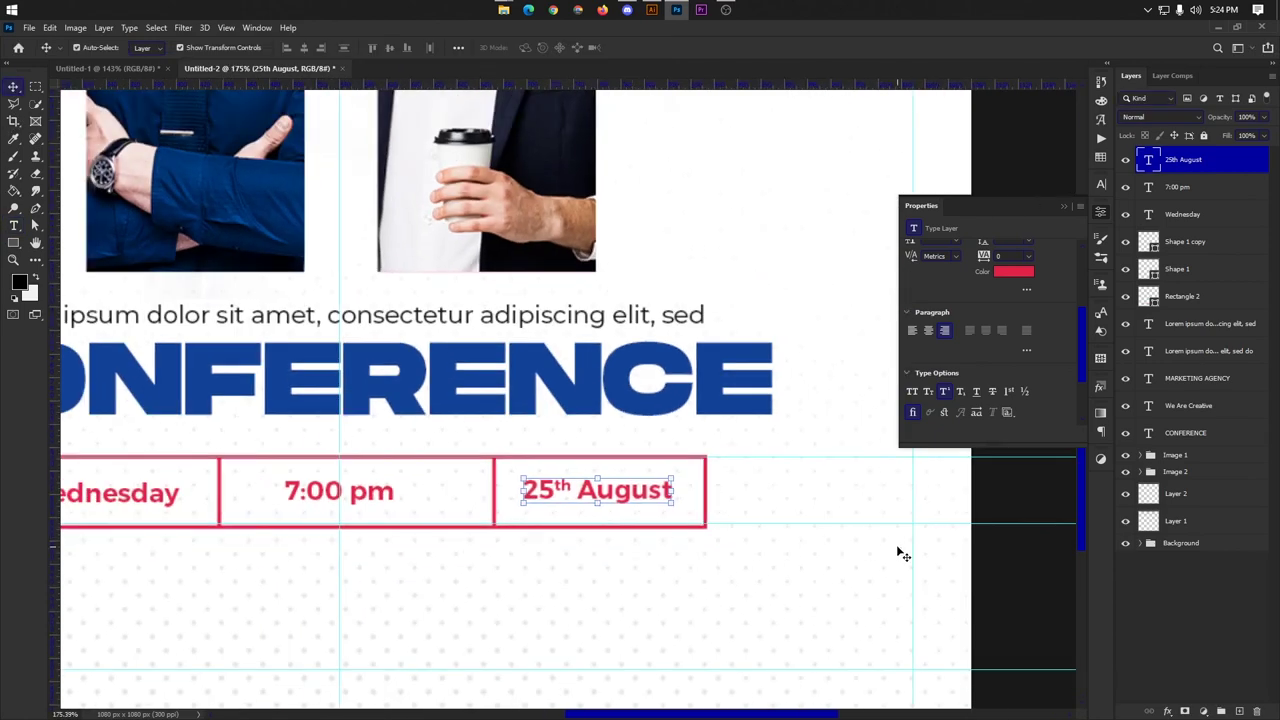
scroll(900, 552, "down", 2)
scroll(903, 552, "down", 2)
left_click(960, 606)
scroll(935, 609, "down", 2)
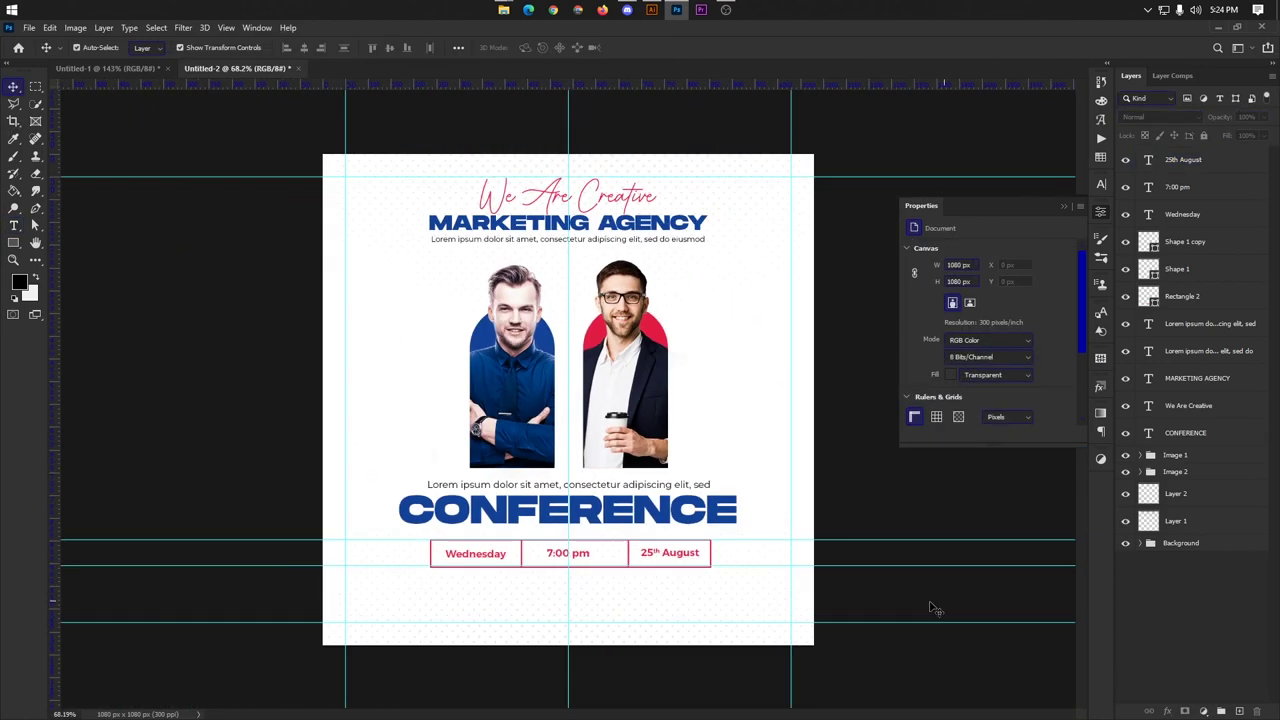
scroll(528, 650, "up", 2)
scroll(546, 617, "up", 1)
left_click(590, 535)
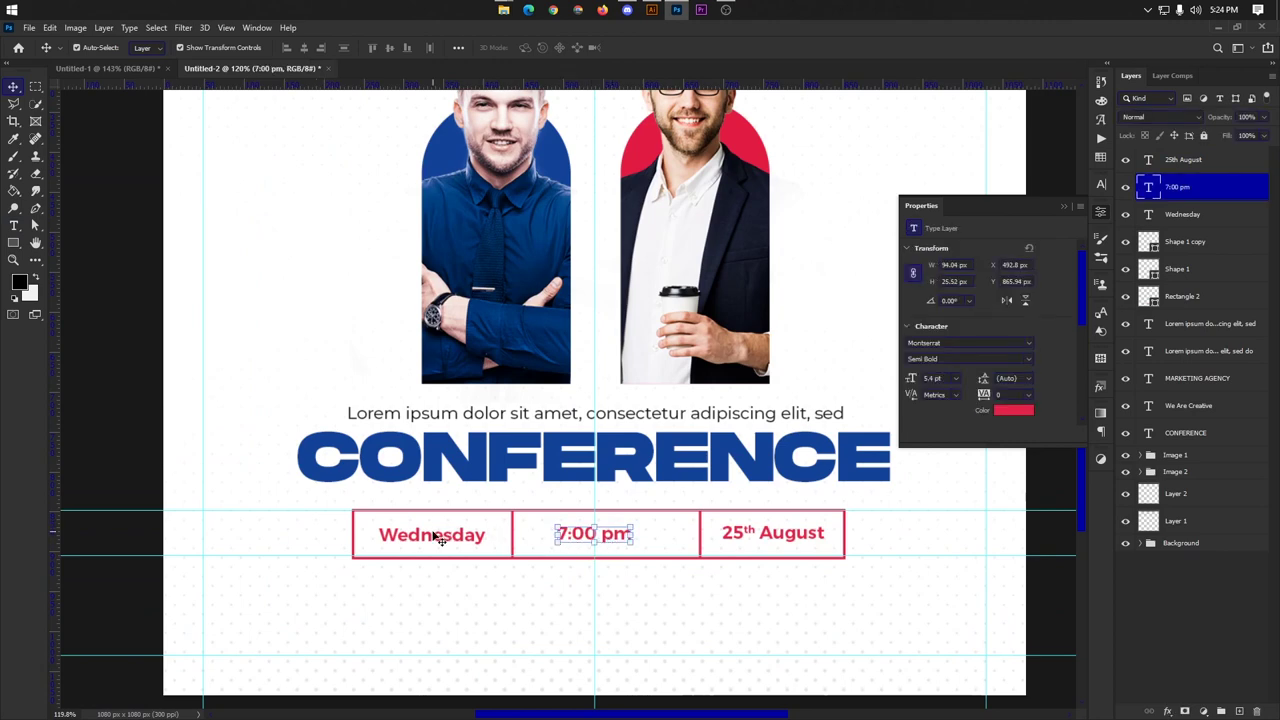
Align the Wednesday, 7:00 pm and 25th August labels on vertical centres and nudge them into their boxes
left_click(438, 538, "shift")
left_click(797, 540, "shift")
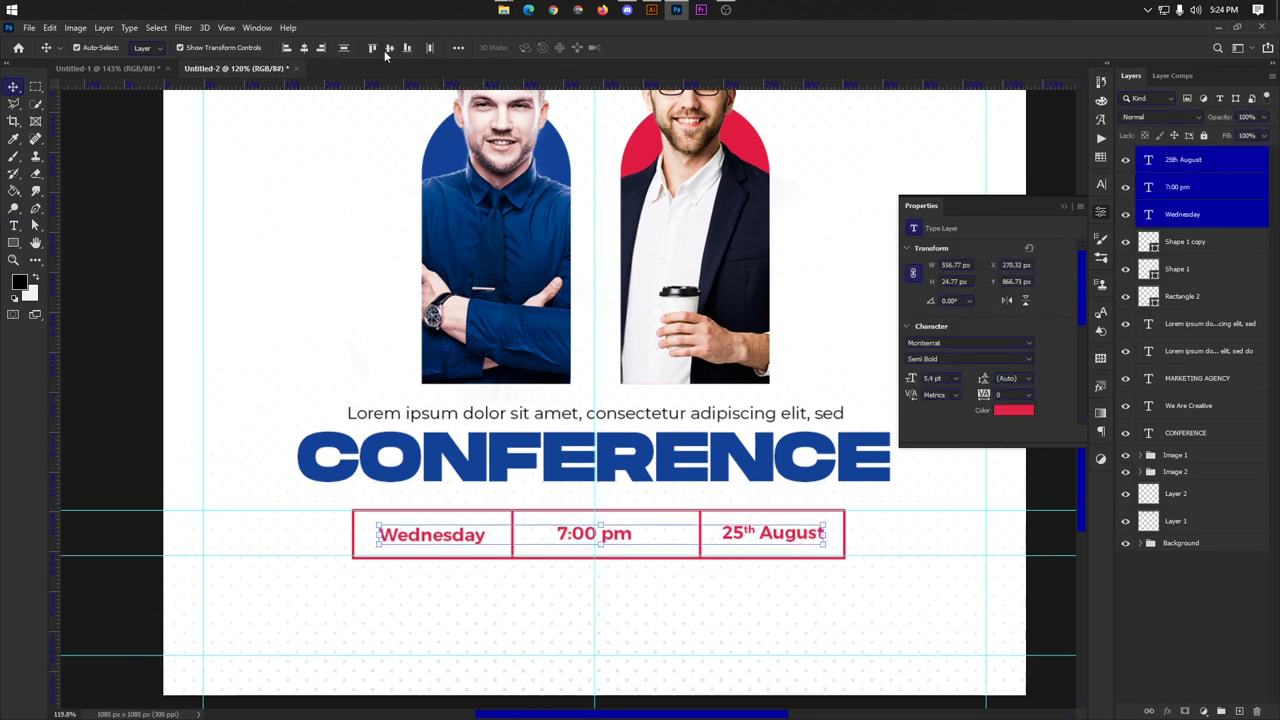
left_click(389, 48)
scroll(755, 388, "down", 1)
key("Left")
key("Left")
key("Left")
key("Left")
key("Left")
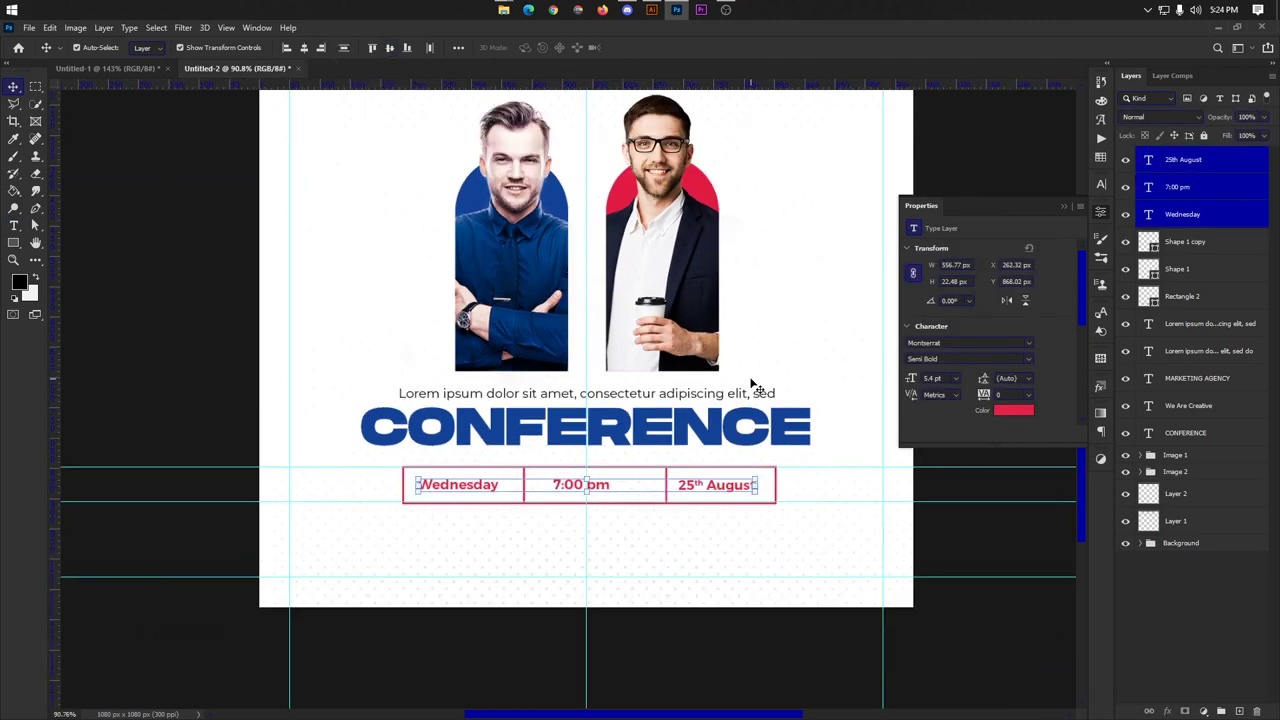
key("Up")
key("Up")
key("Right")
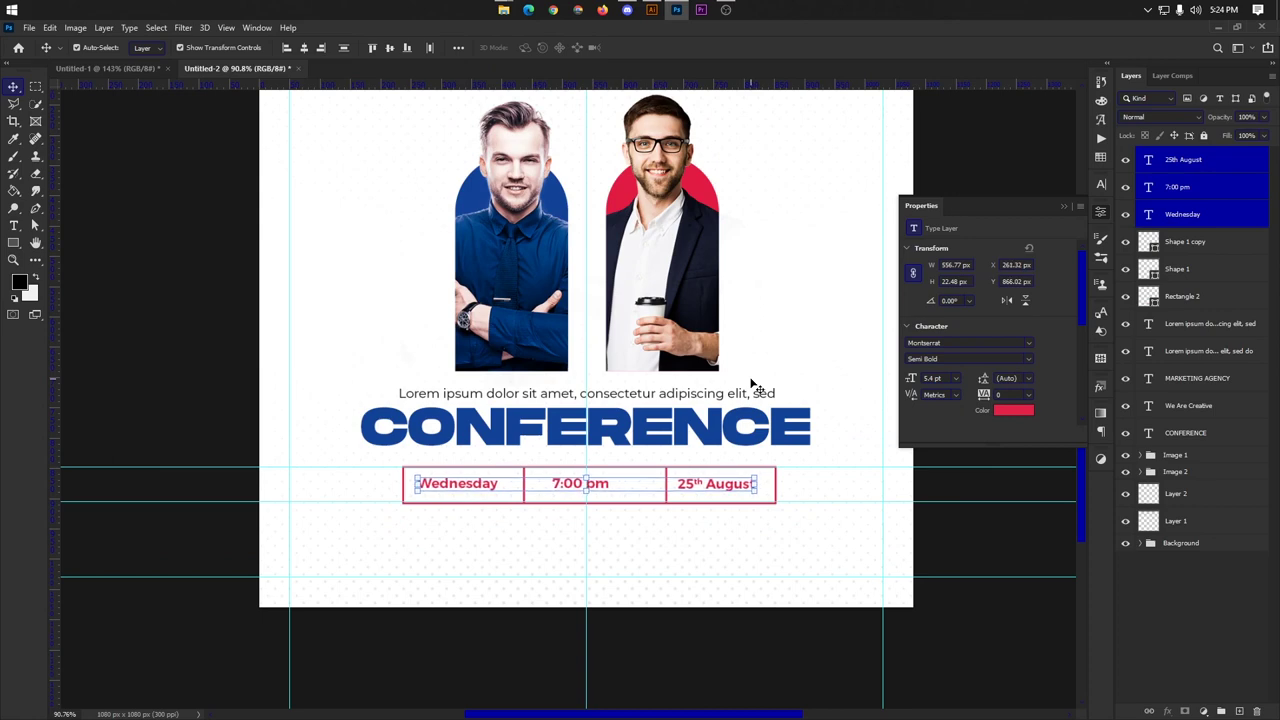
Nudge the date box outline and dividers into place and group them as Group 1
left_click(1190, 244)
left_click(1185, 300, "shift")
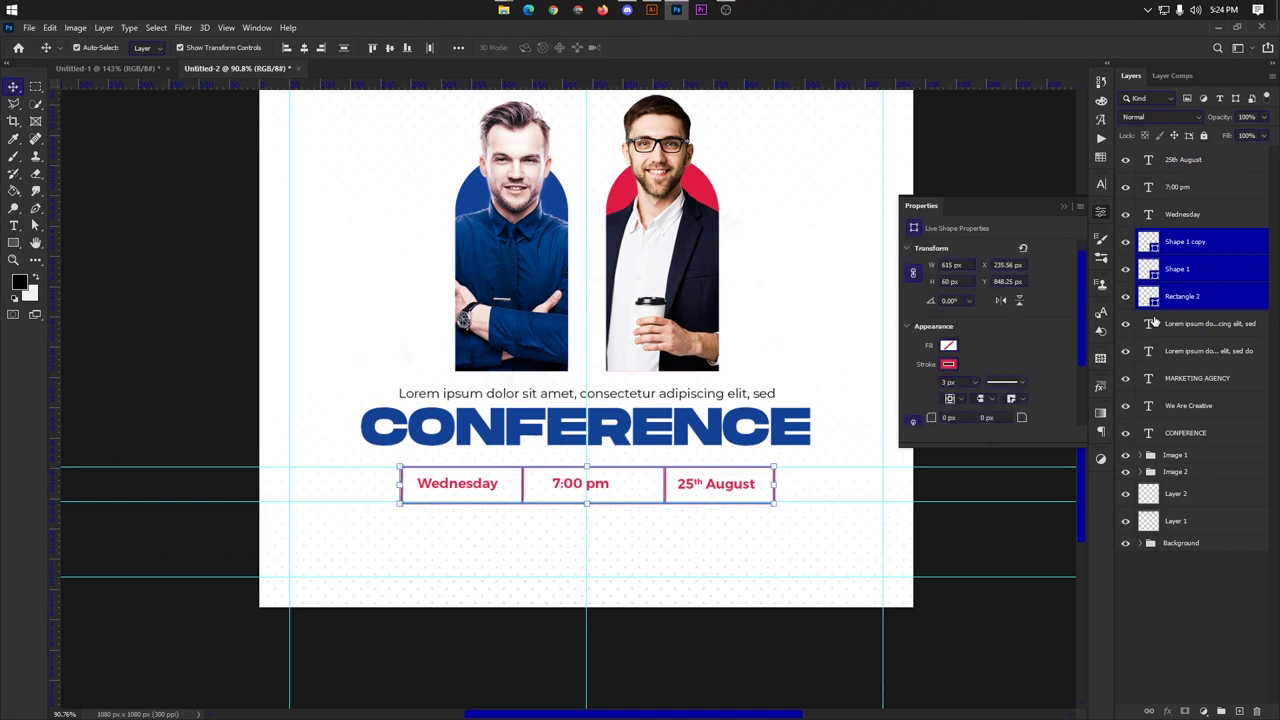
key("Left")
key("Left")
key("Left")
key("Right")
key("Right")
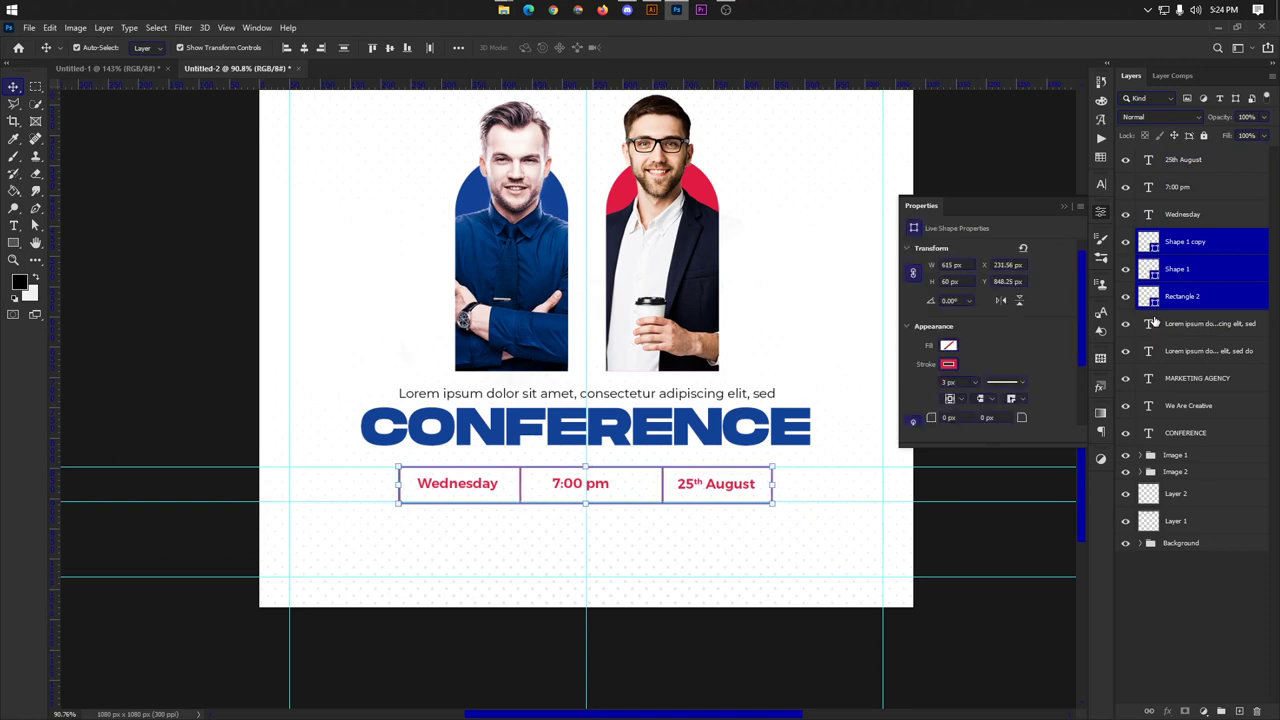
key("Up")
key("Up")
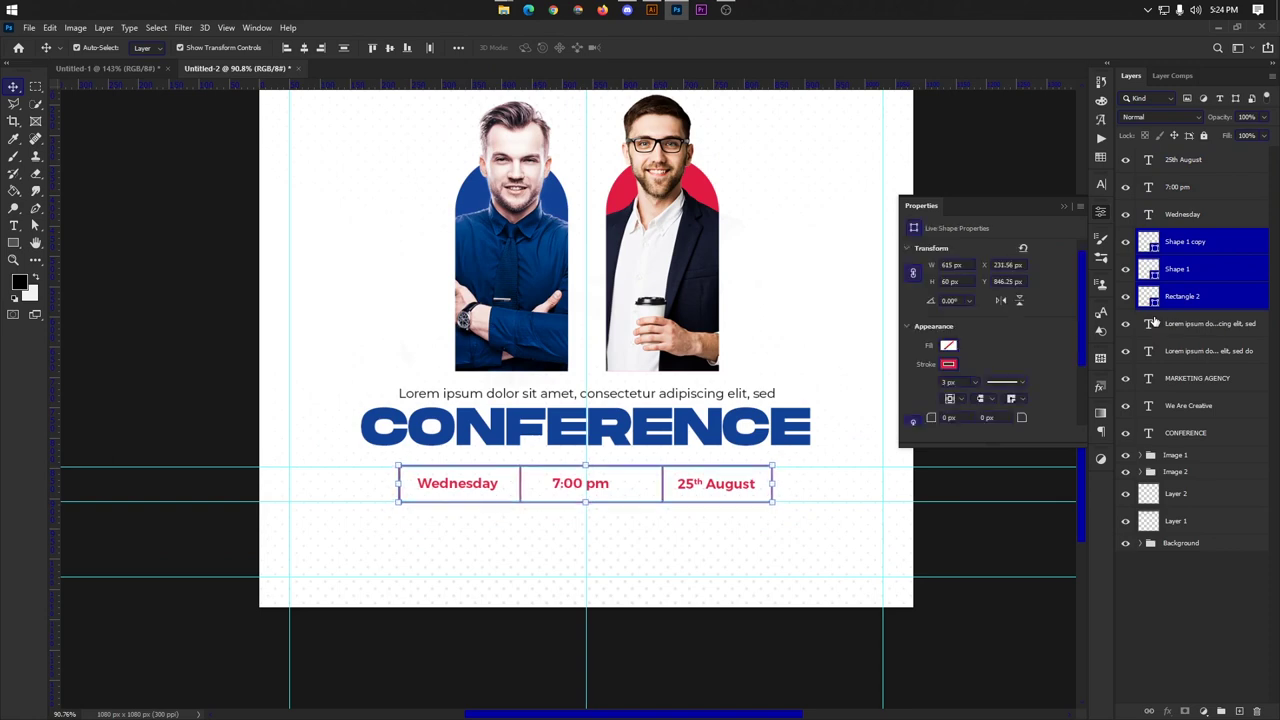
key("ctrl+minus")
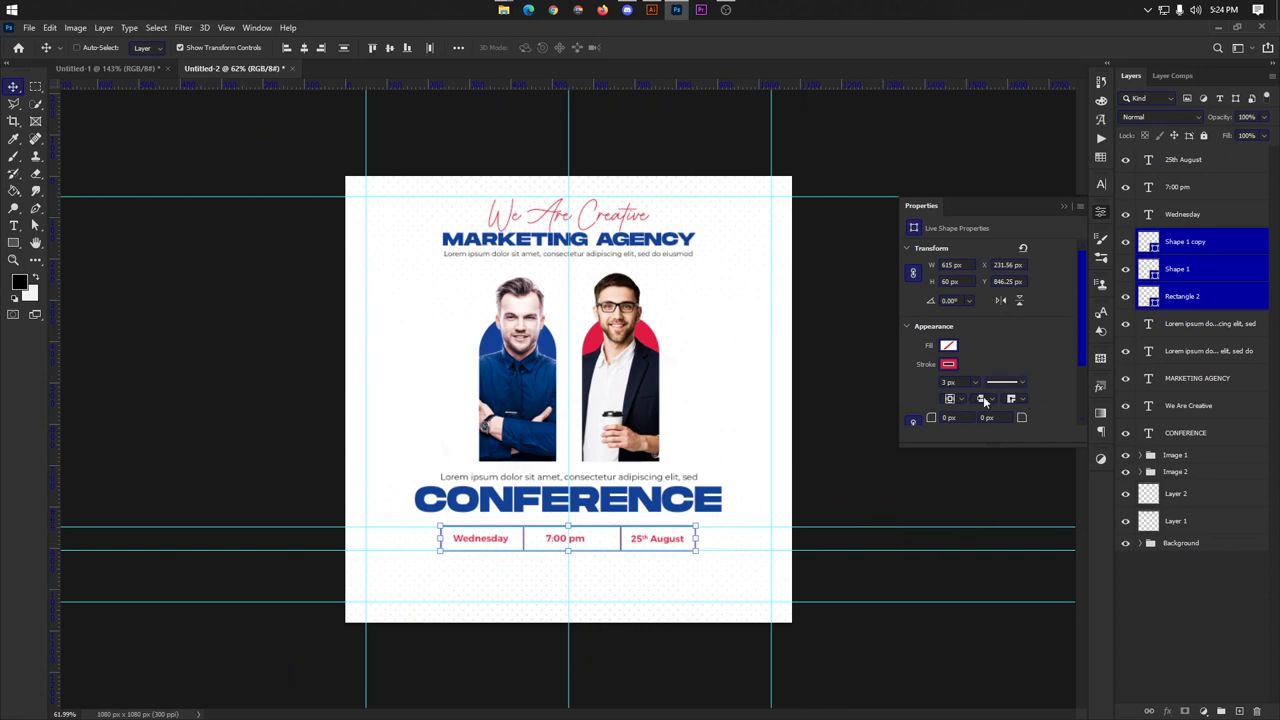
key("ctrl+g")
Group the three date labels as Group 2
left_click(1187, 214)
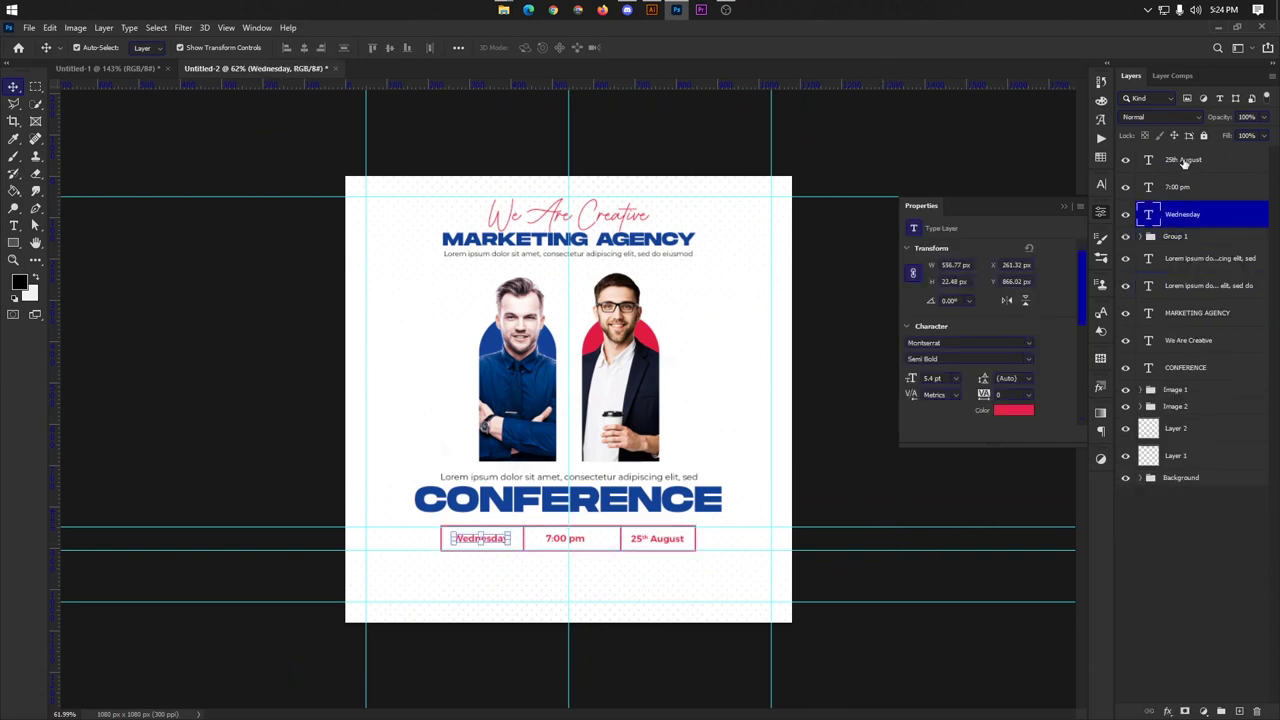
left_click(1184, 160, "shift")
key("ctrl+g")
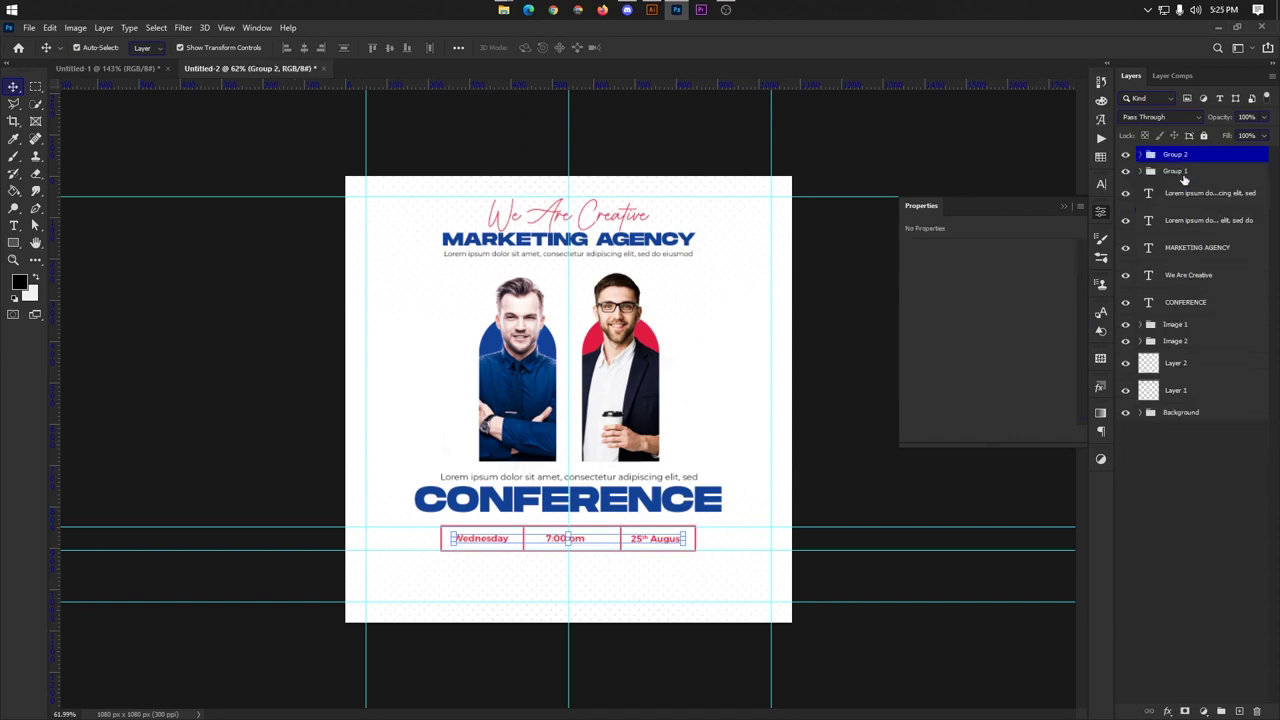
left_click(1184, 174, "shift")
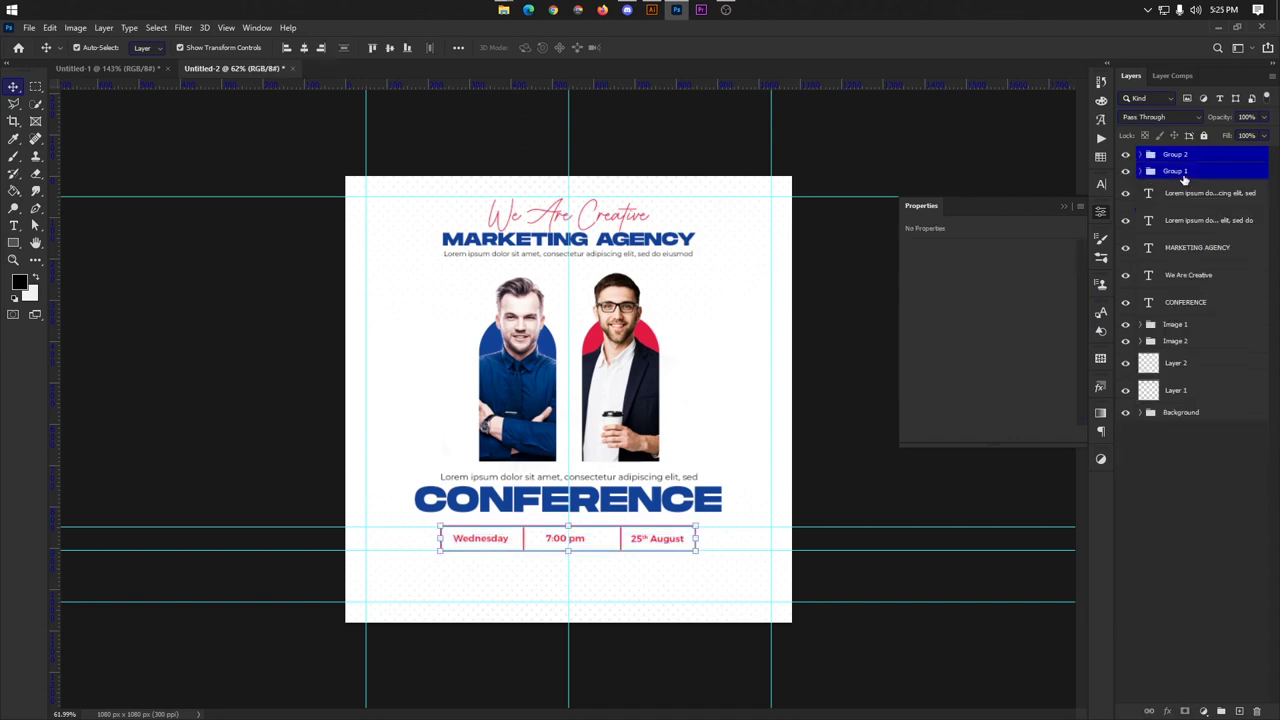
scroll(710, 494, "up", 2)
left_click(688, 532)
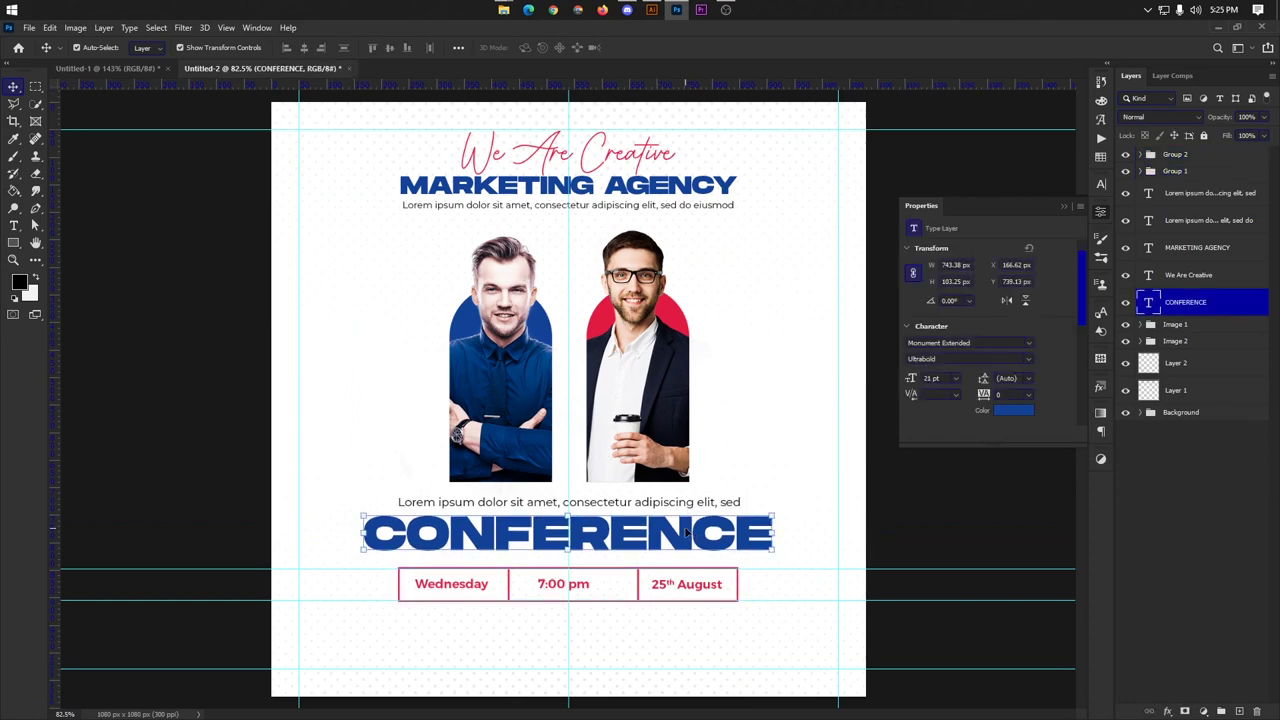
scroll(546, 560, "down", 3)
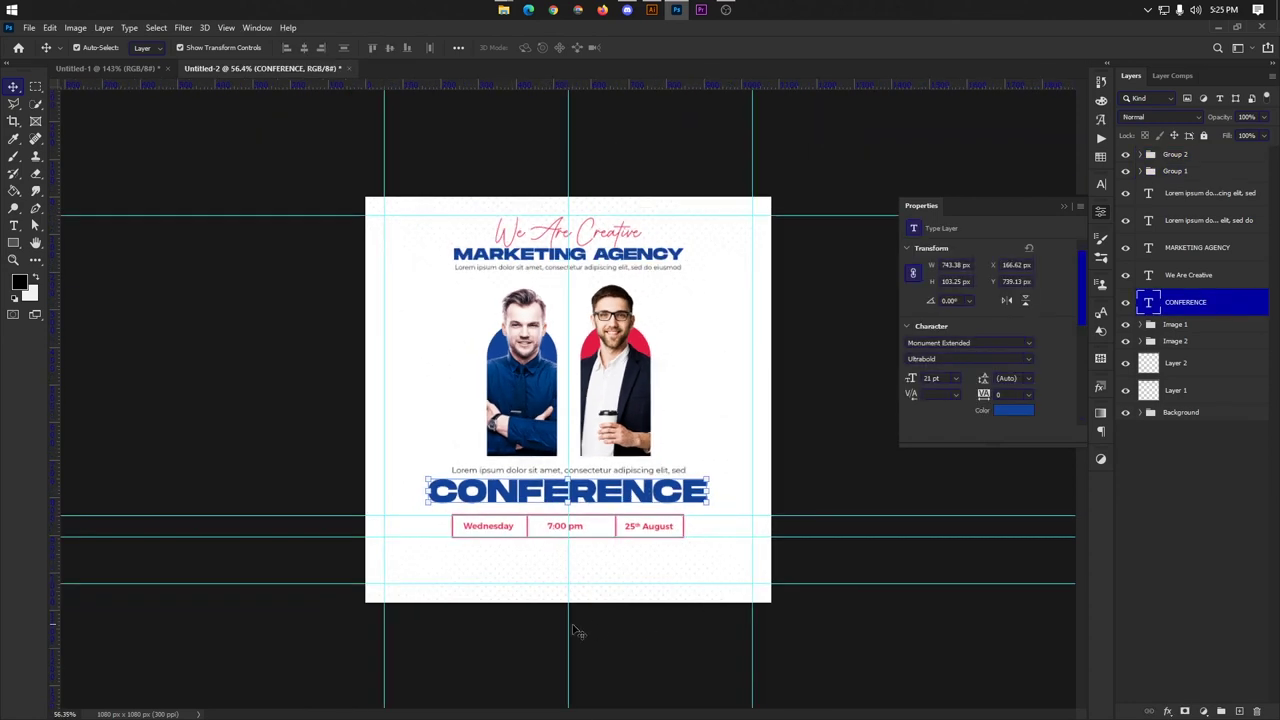
scroll(577, 631, "up", 3)
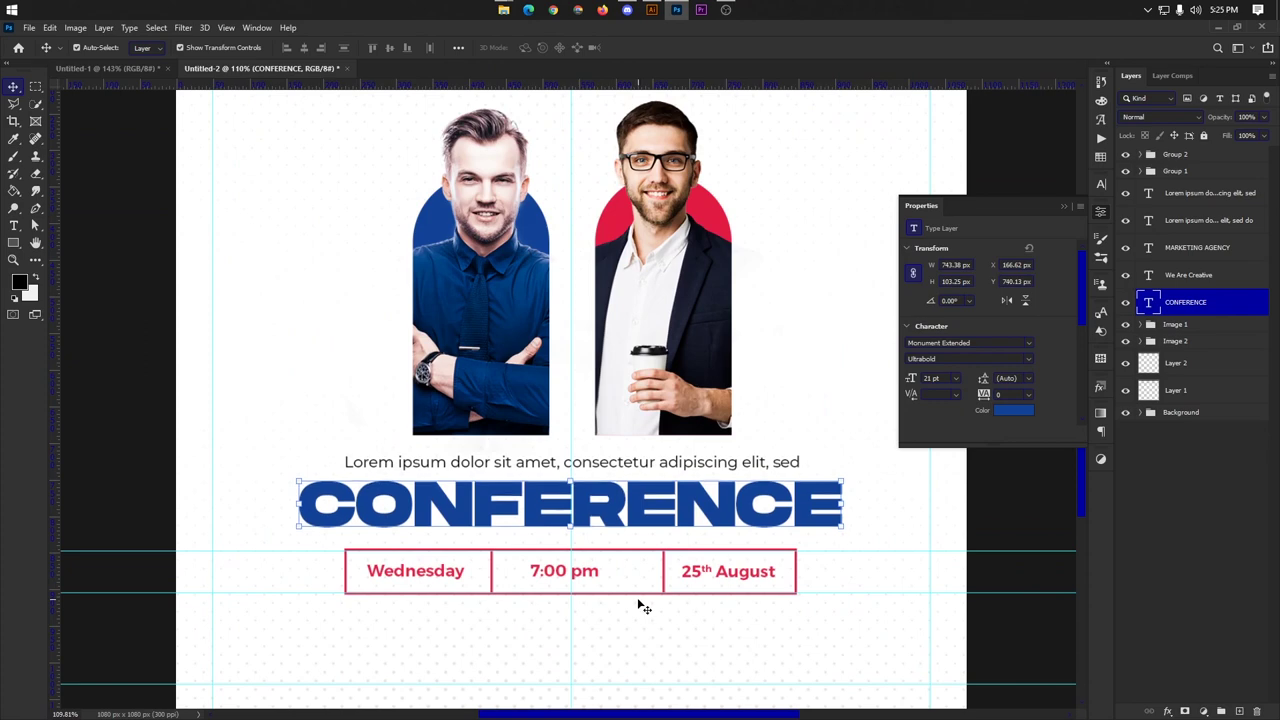
Deselect the CONFERENCE headline and switch to the Untitled-1 document with the logo and icons
scroll(594, 617, "down", 2)
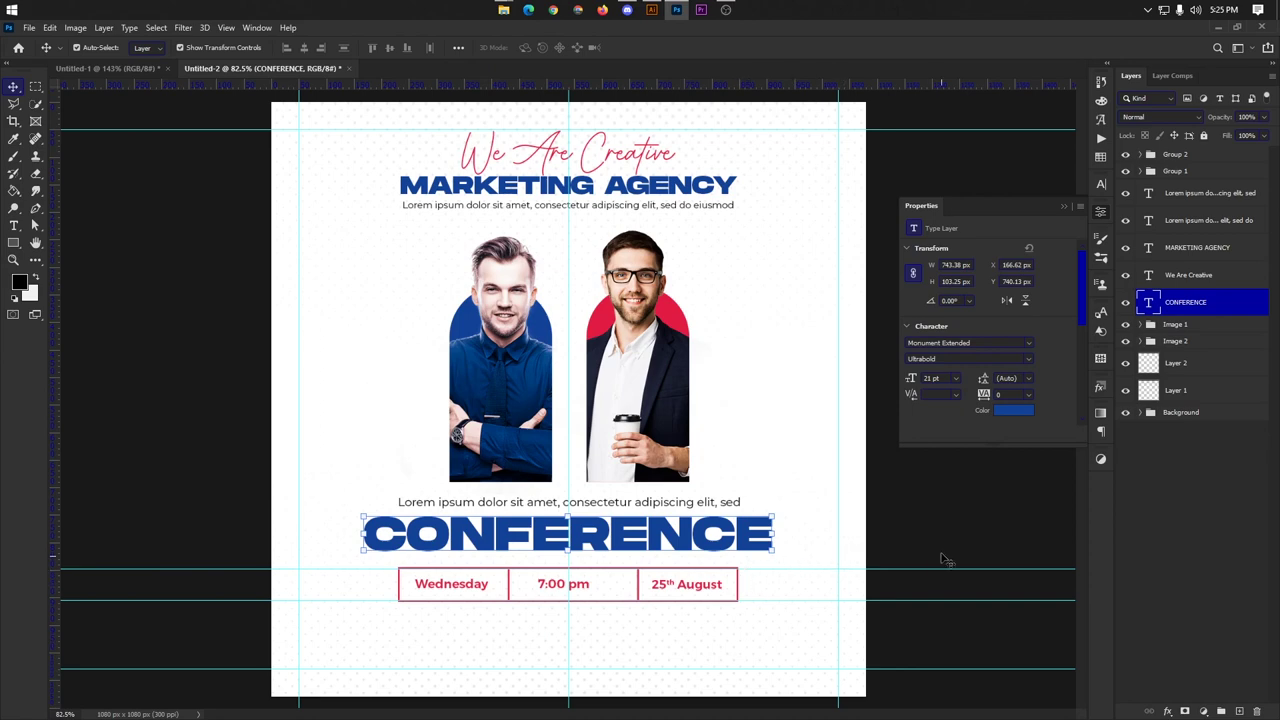
left_click(763, 569)
scroll(619, 609, "down", 1)
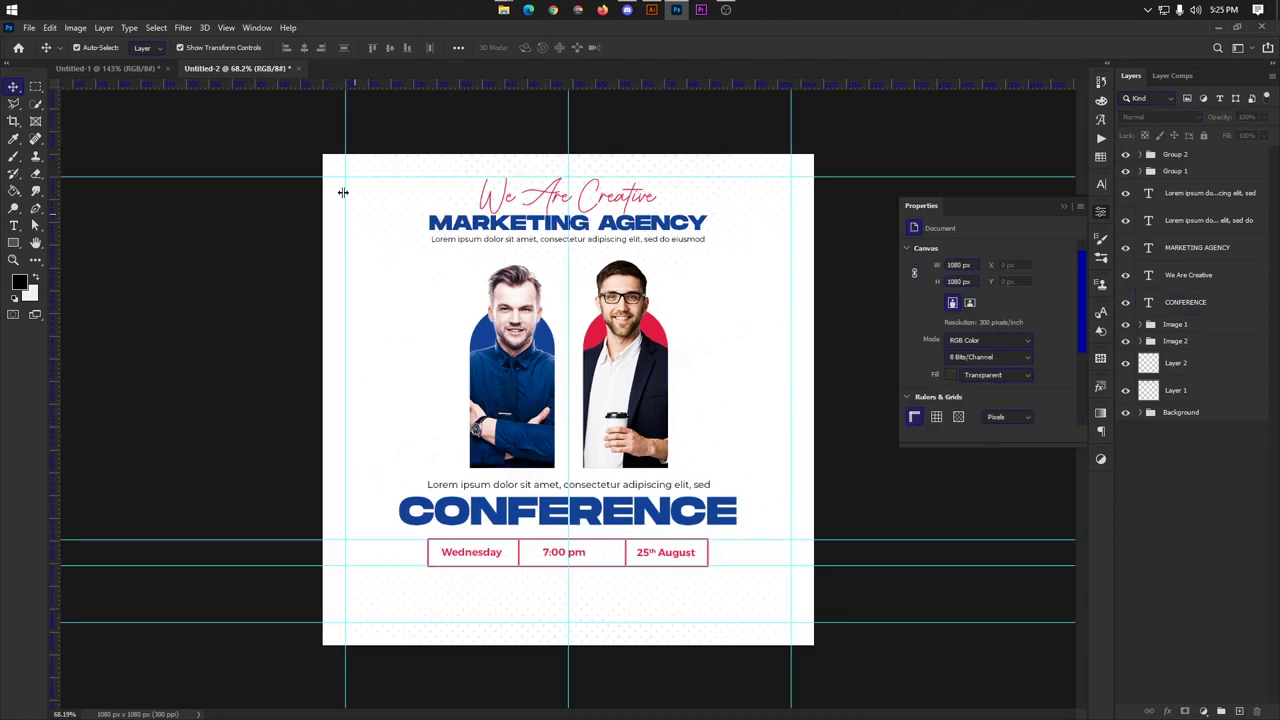
left_click(105, 68)
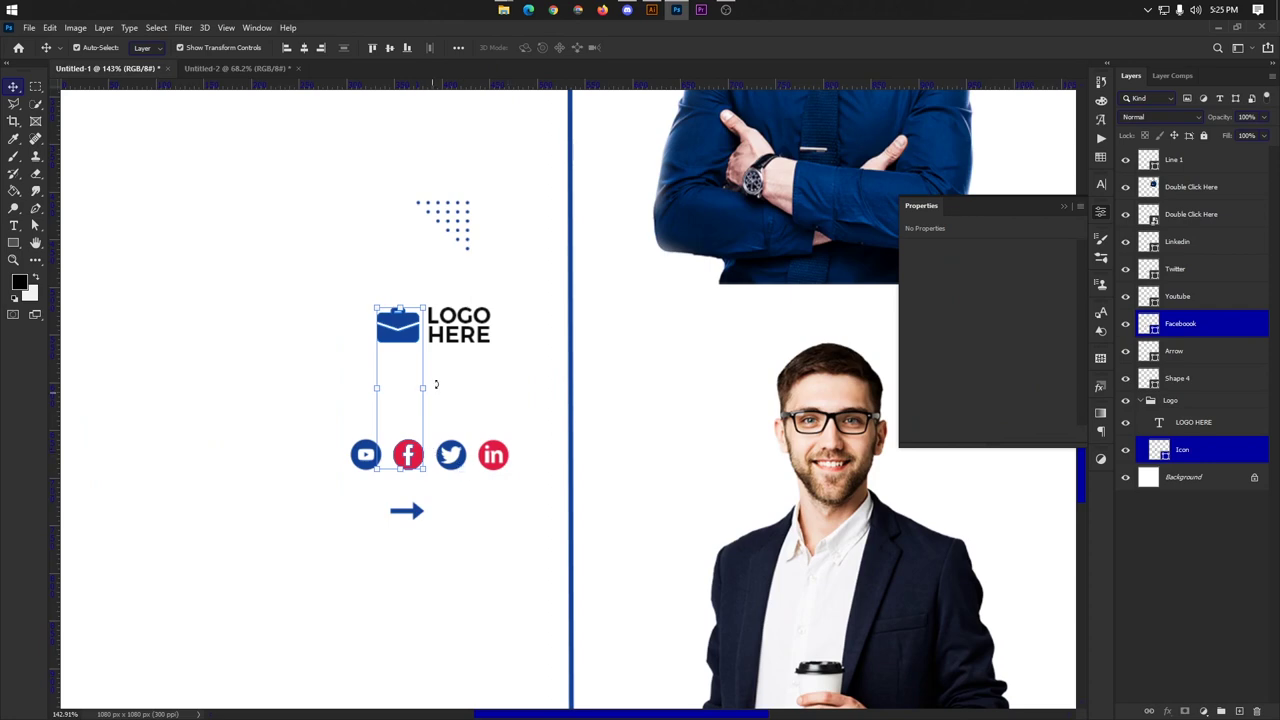
Drag the LOGO HERE logo and briefcase icon into the poster and place them top-left
left_click(436, 384)
left_click_drag(354, 301, 500, 350)
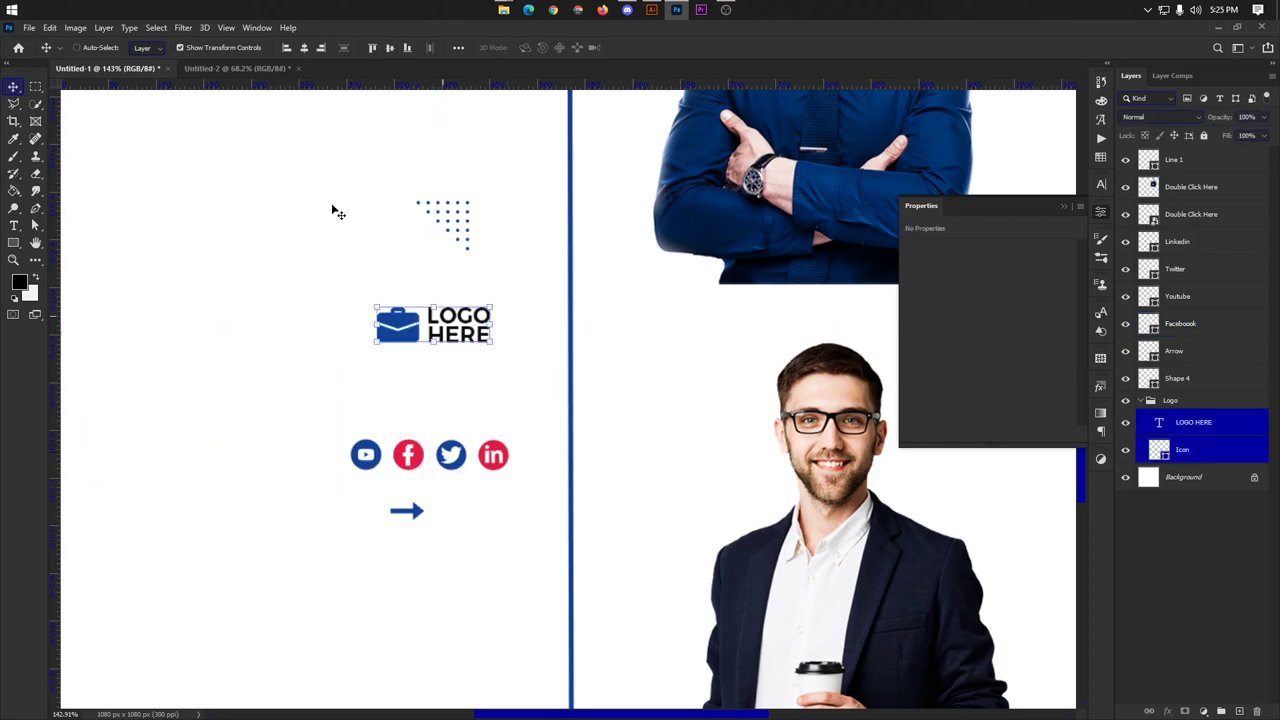
left_click_drag(338, 212, 406, 271)
key("ctrl+t")
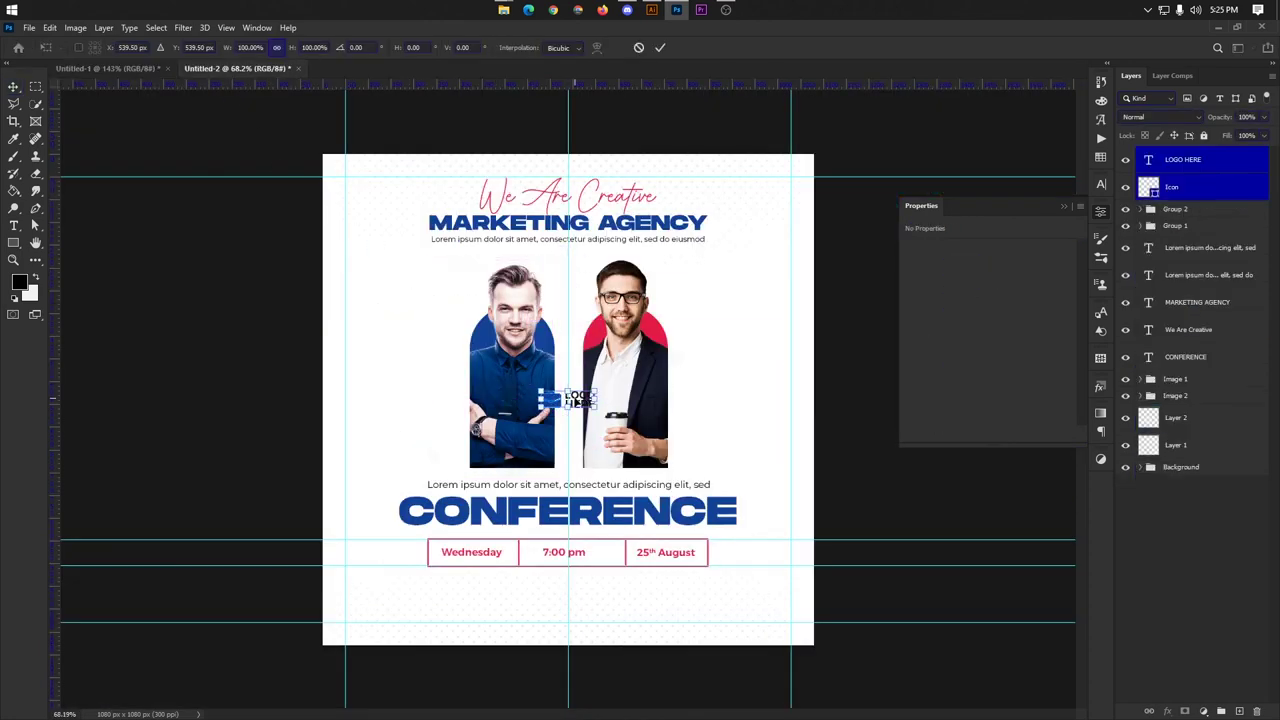
left_click_drag(578, 400, 381, 192)
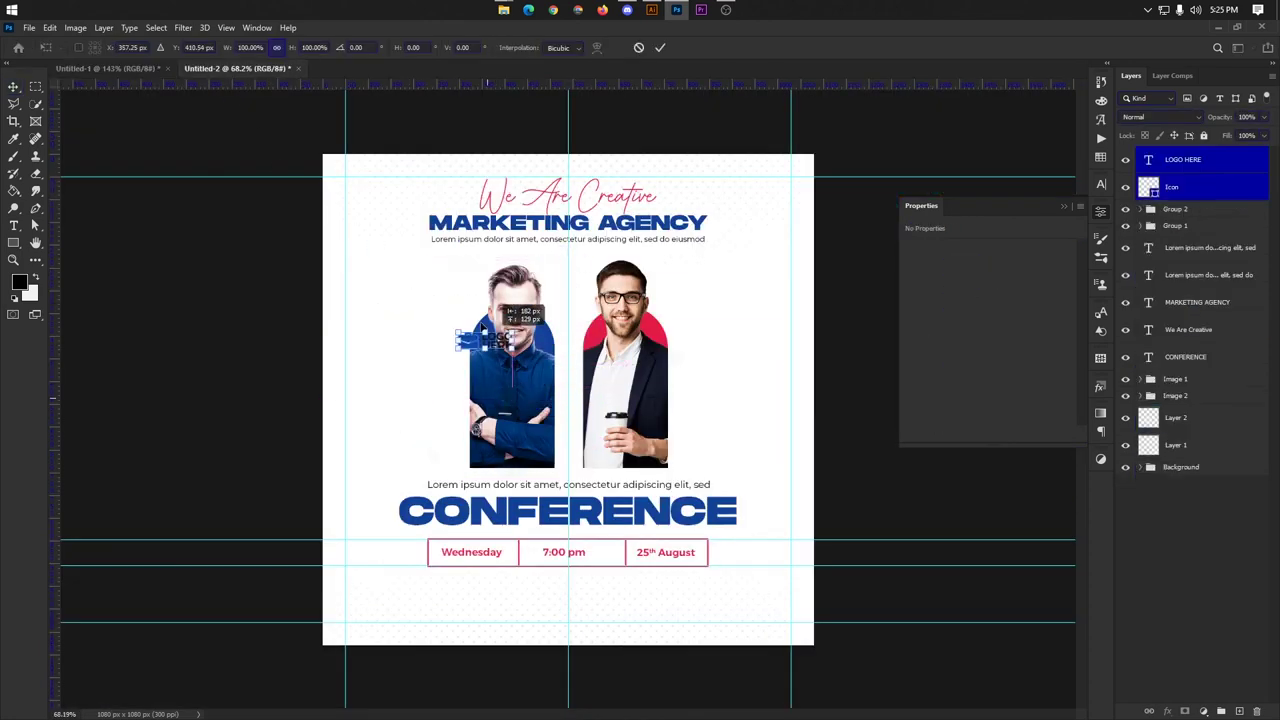
left_click(660, 47)
left_click(287, 316)
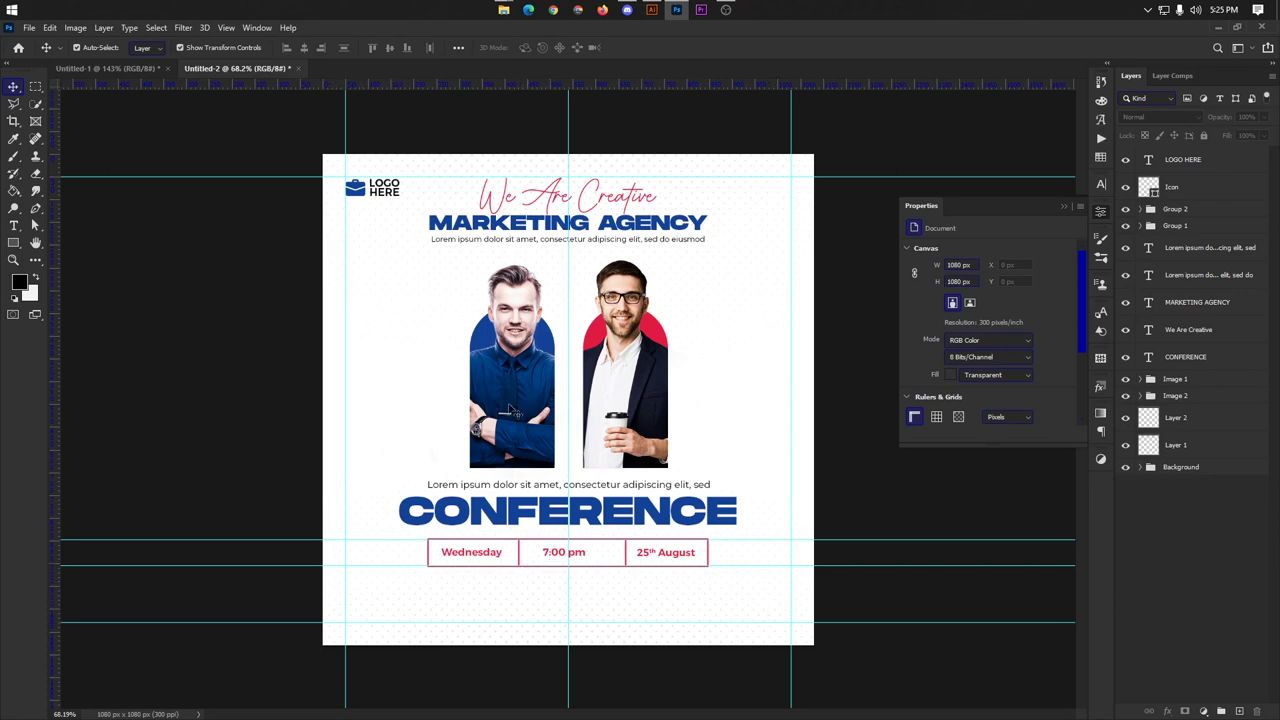
left_click(1064, 208)
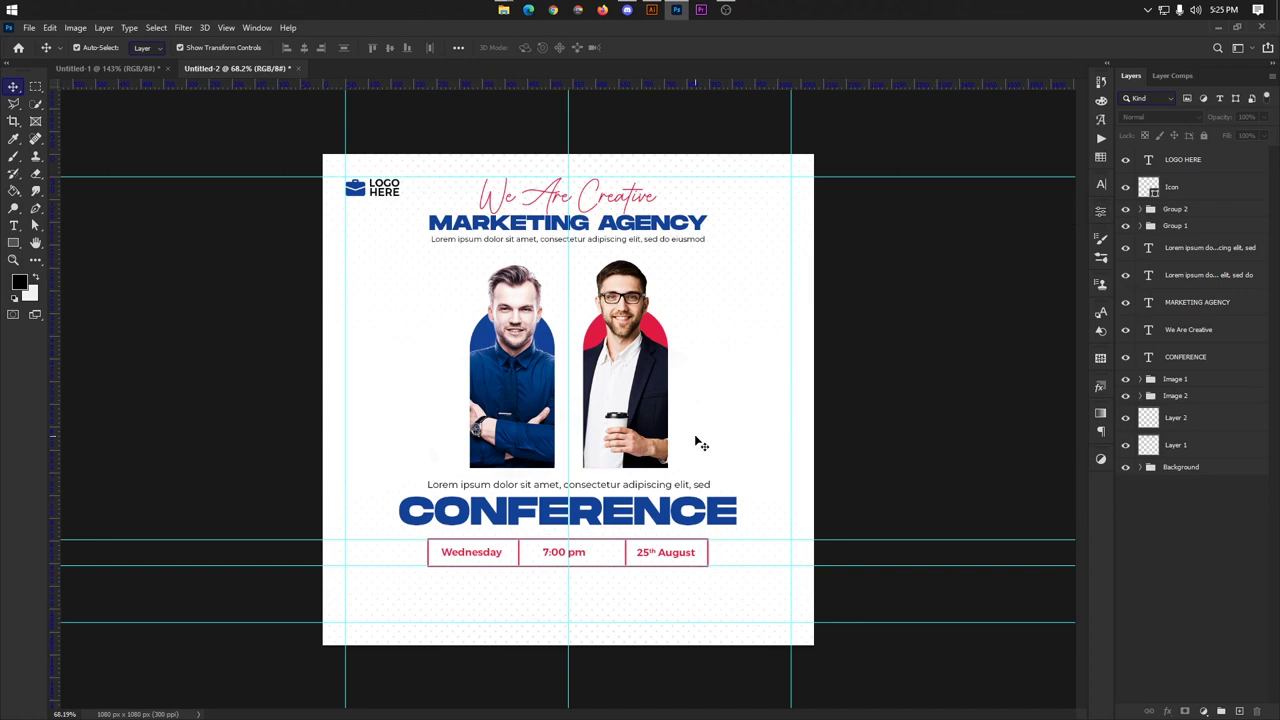
scroll(634, 447, "up", 1)
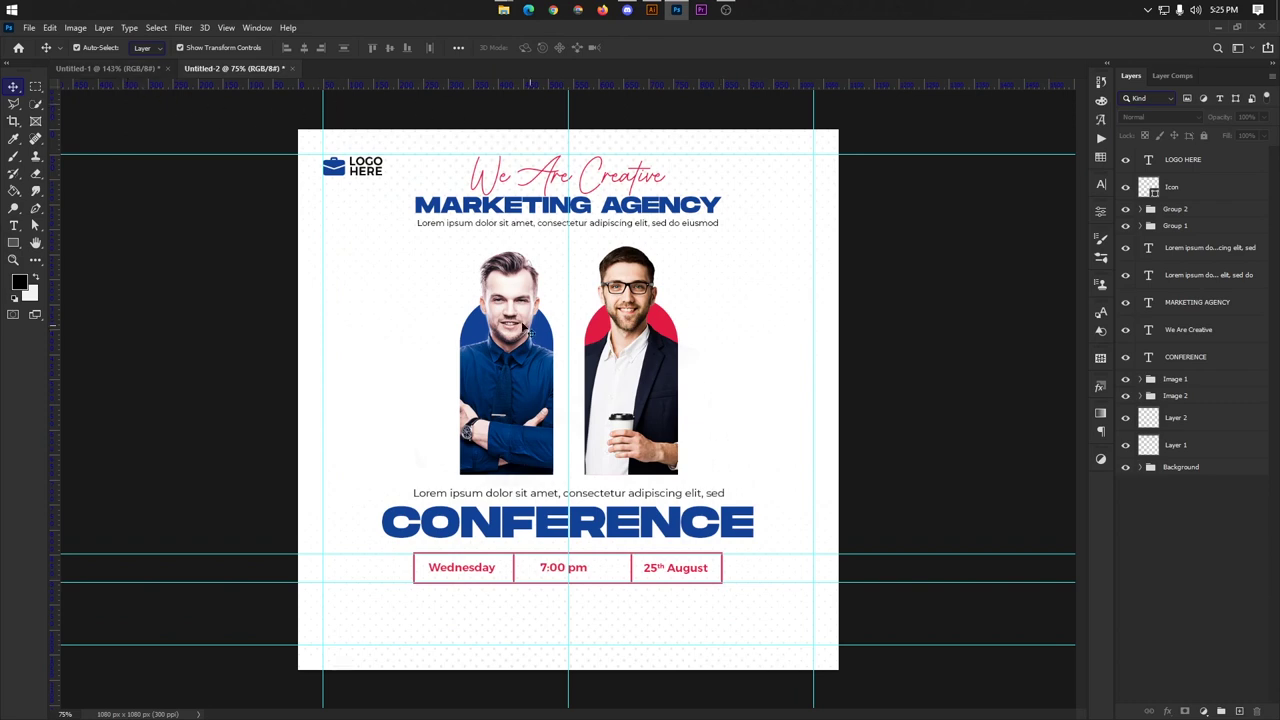
scroll(182, 352, "up", 1)
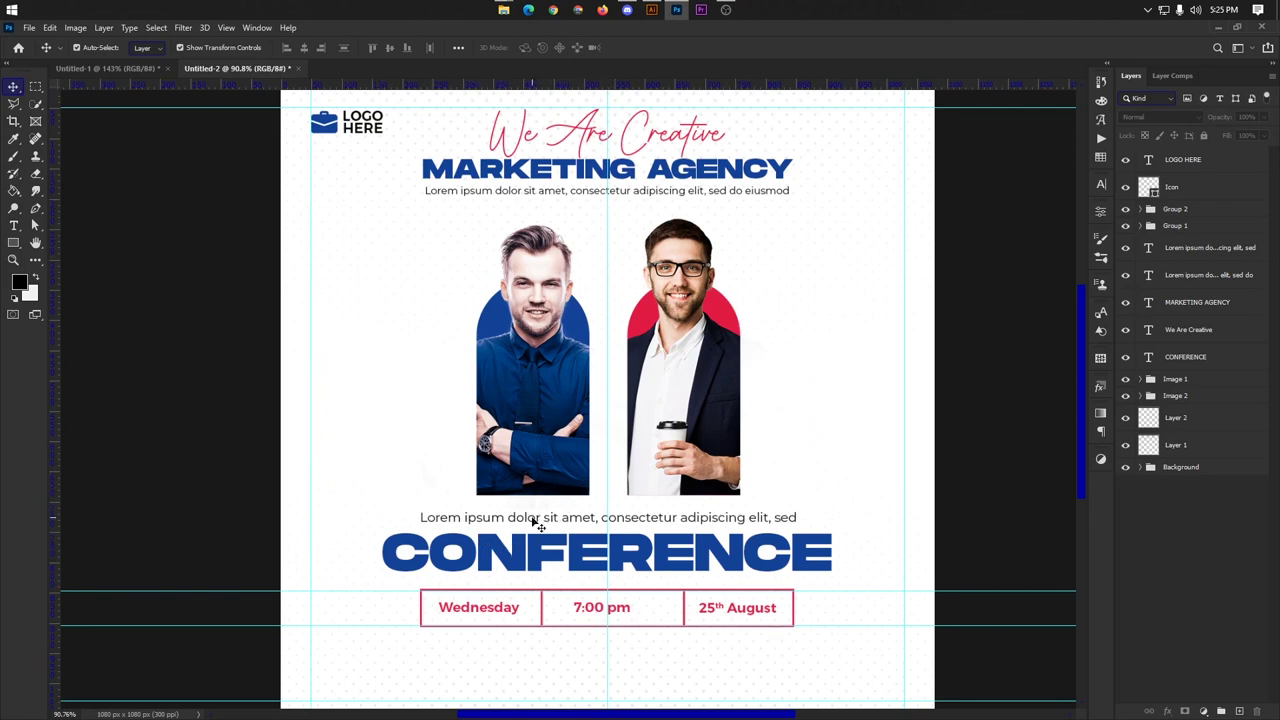
Duplicate the lower Lorem ipsum line above the photos, retype it as GUEST SPEAKER, and shift it left
left_click_drag(535, 522, 463, 261)
double_click(458, 260)
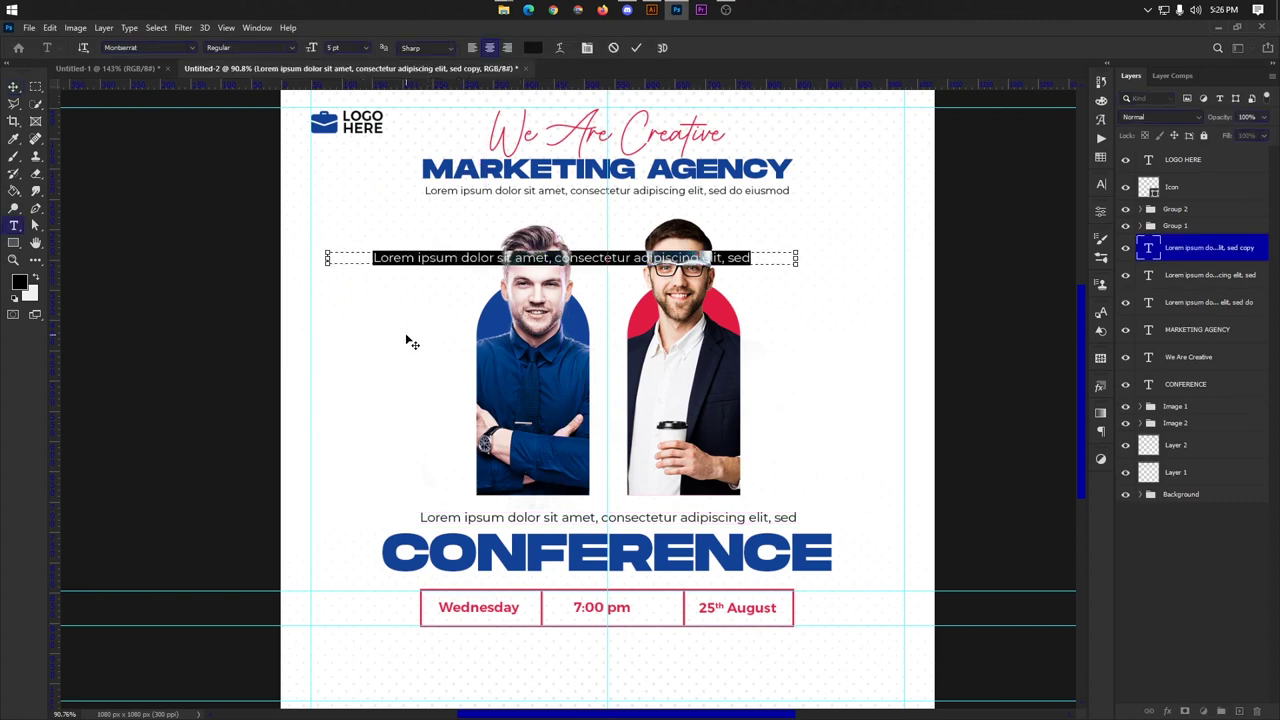
double_click(478, 257)
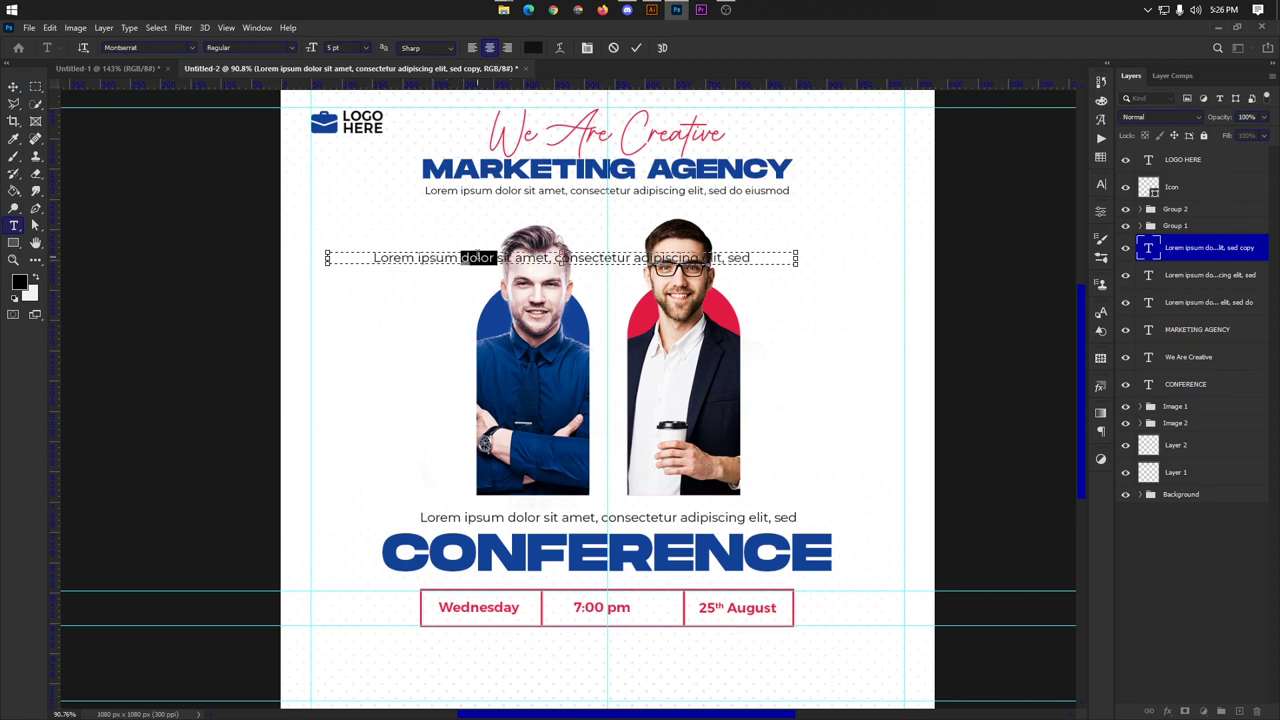
triple_click(478, 257)
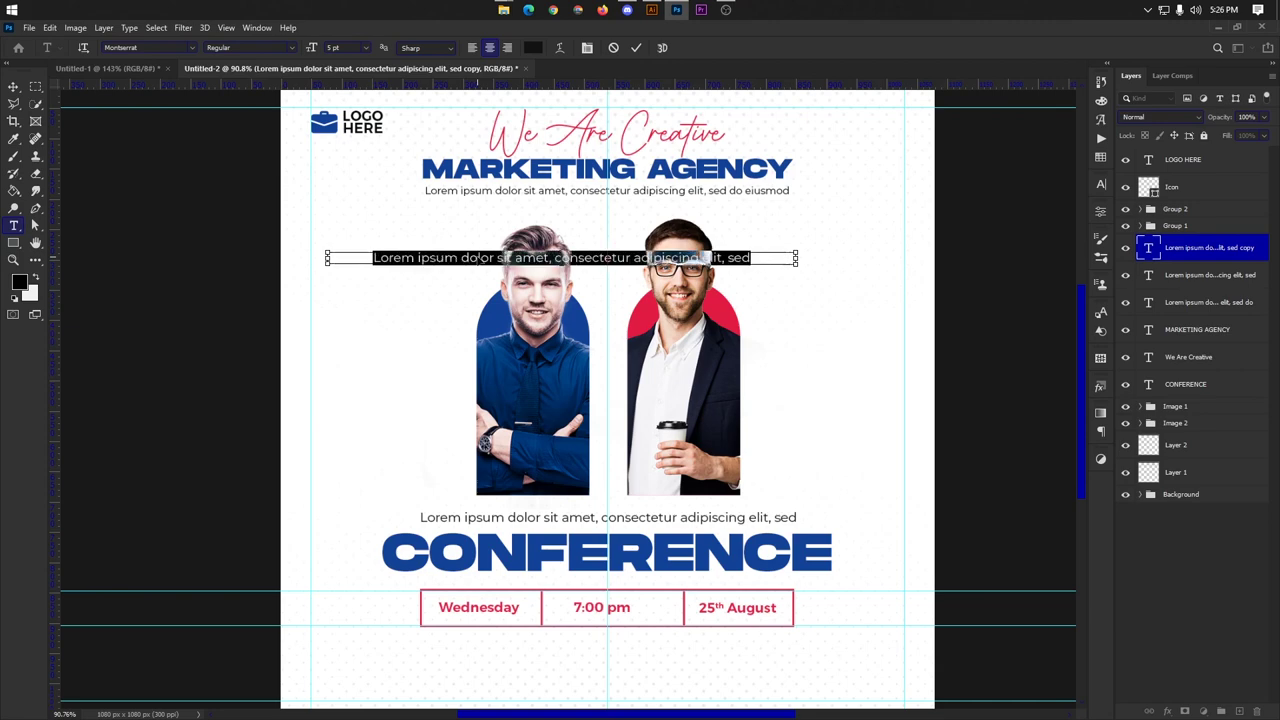
type("Gues")
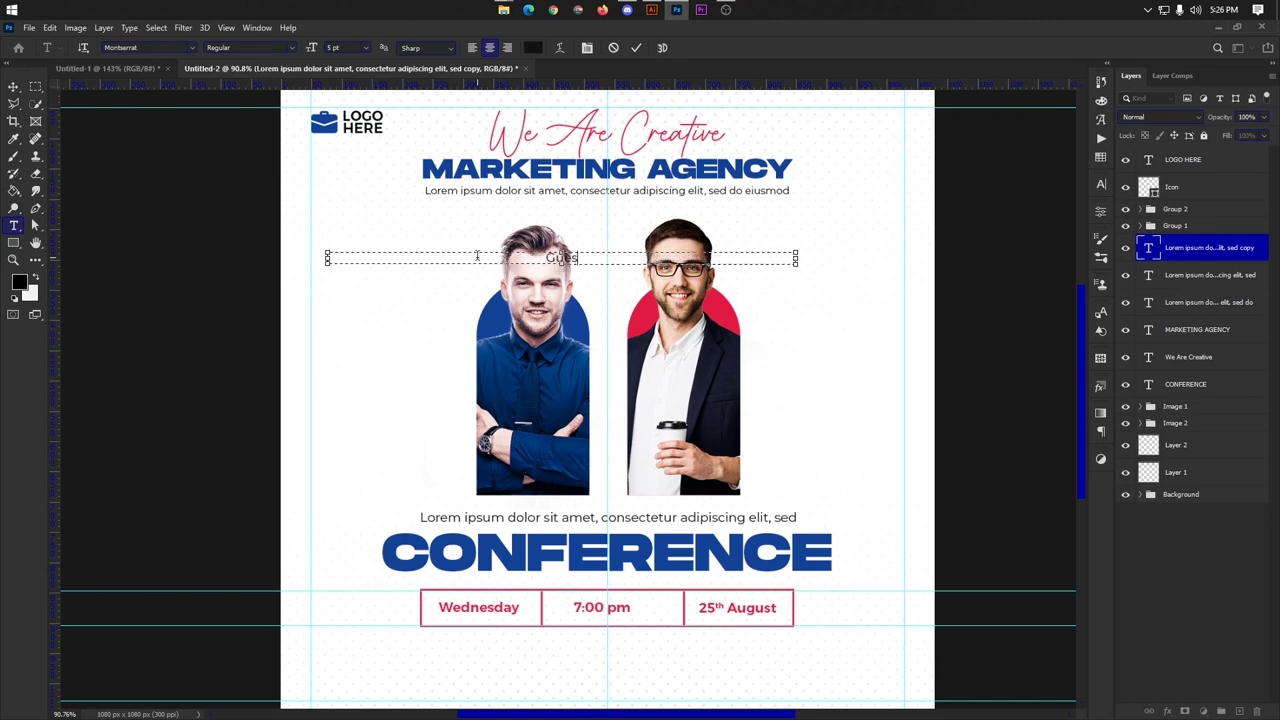
key("BackSpace")
key("BackSpace")
key("BackSpace")
key("BackSpace")
type("GUES")
type("T SPE")
type("AKER")
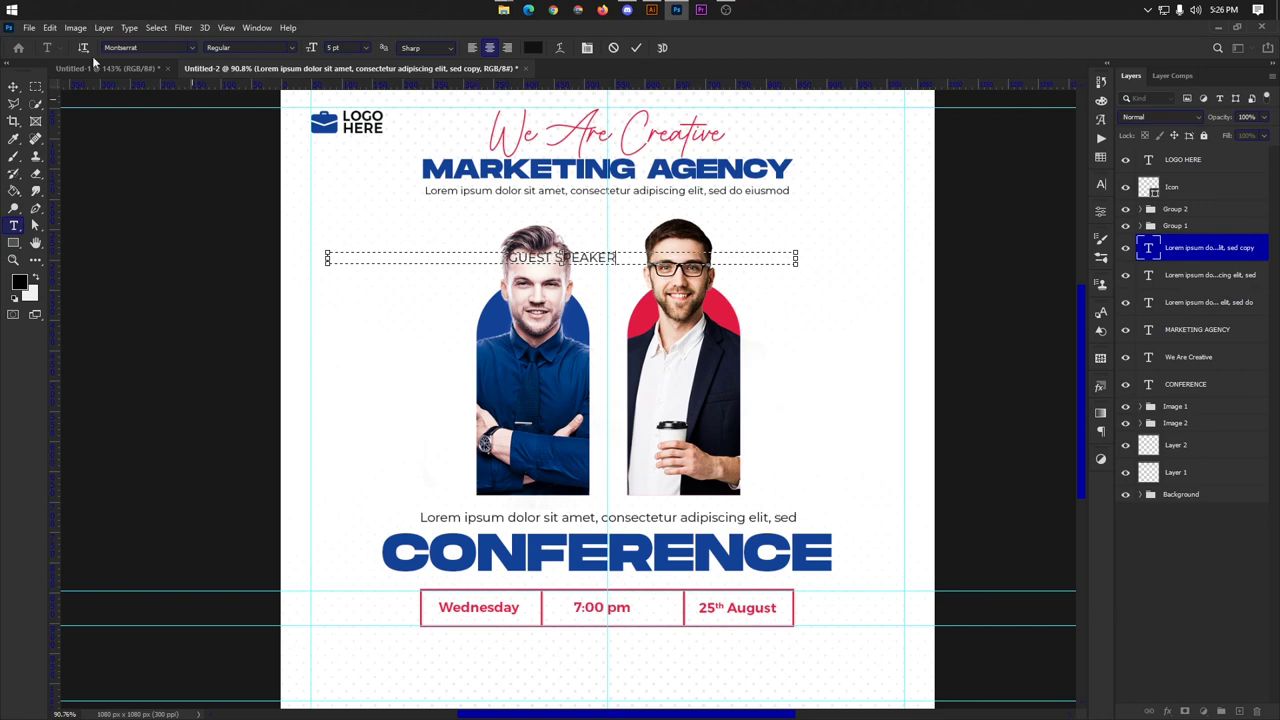
left_click(15, 87)
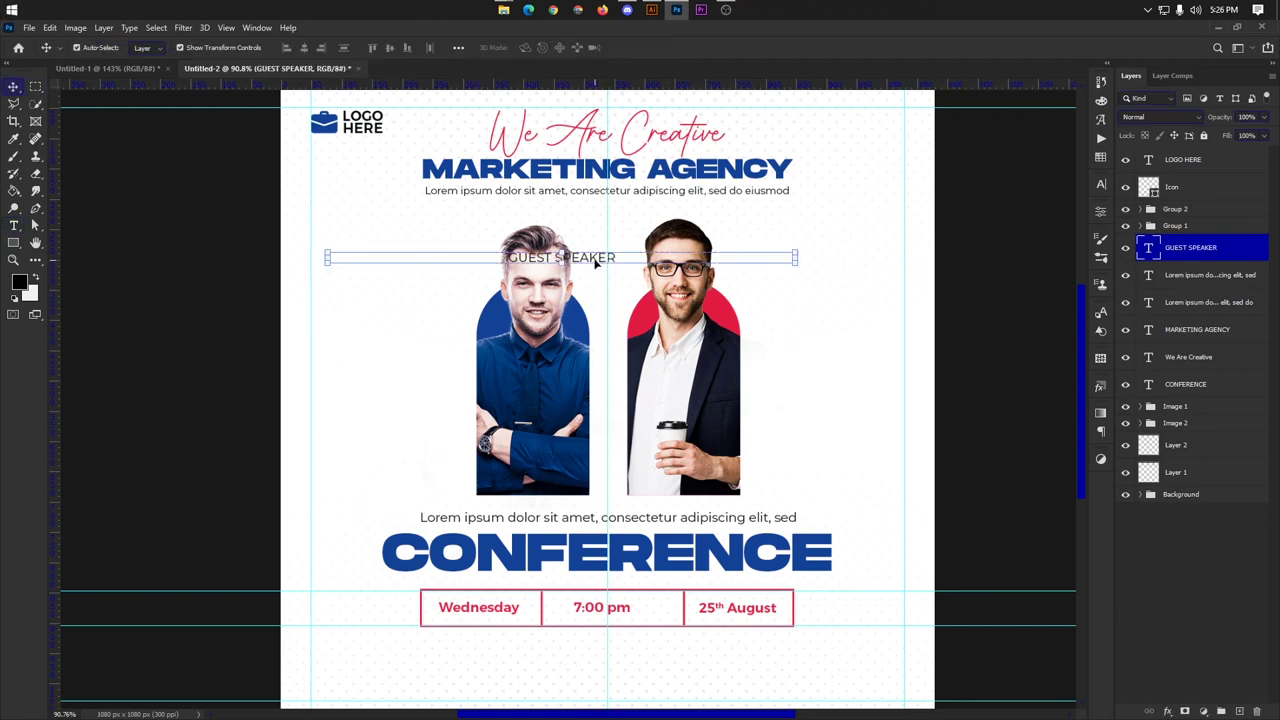
left_click_drag(595, 262, 517, 261)
left_click(428, 290)
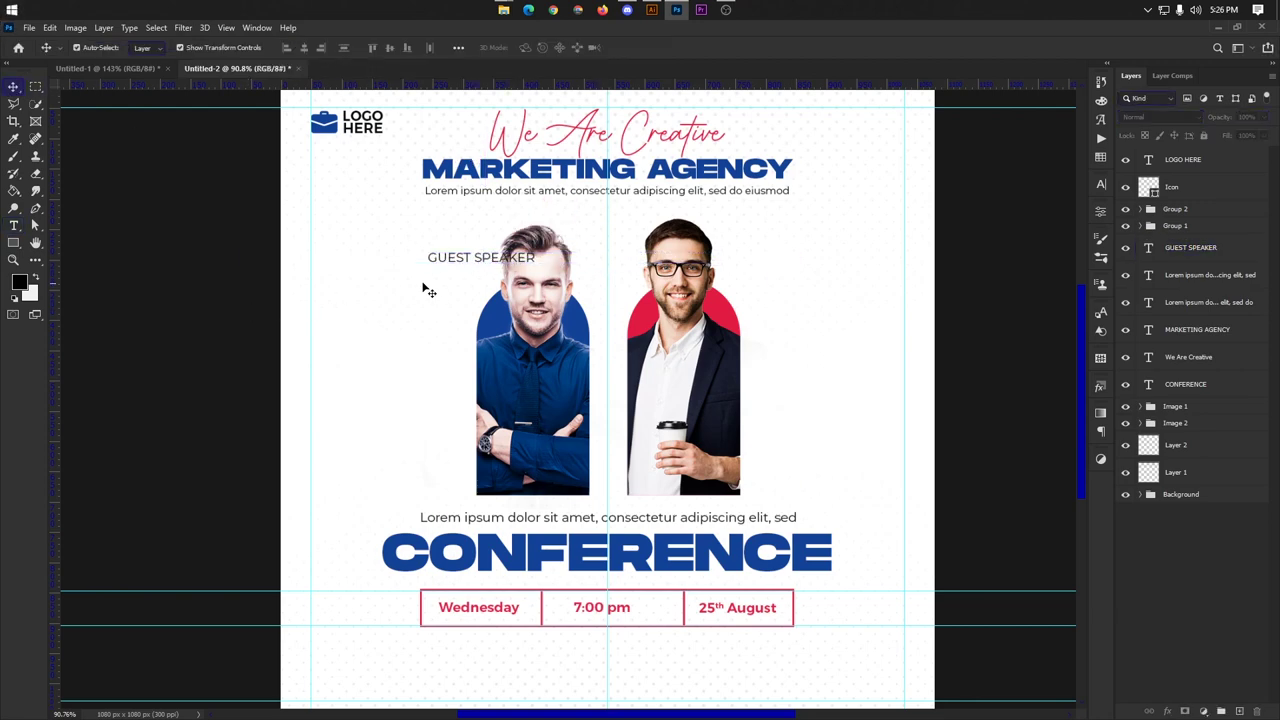
Delete the first GUEST SPEAKER text layer
double_click(483, 256)
key("ctrl+c")
key("BackSpace")
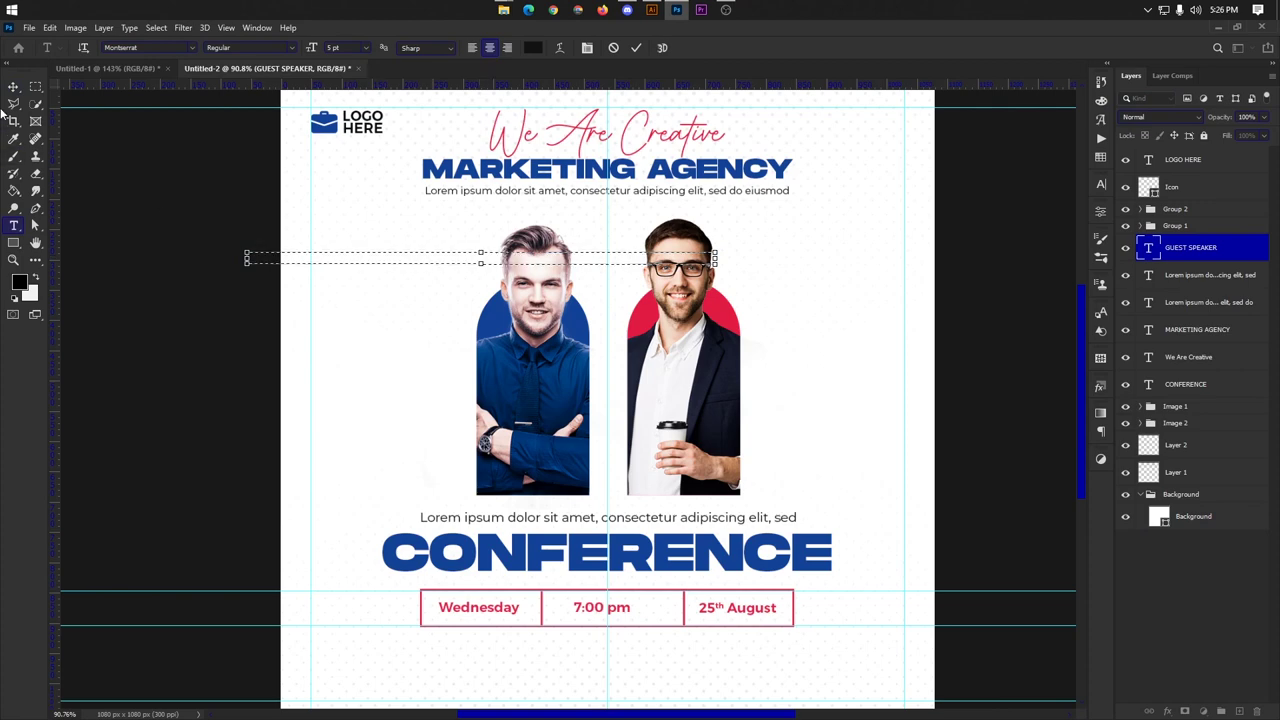
left_click(15, 87)
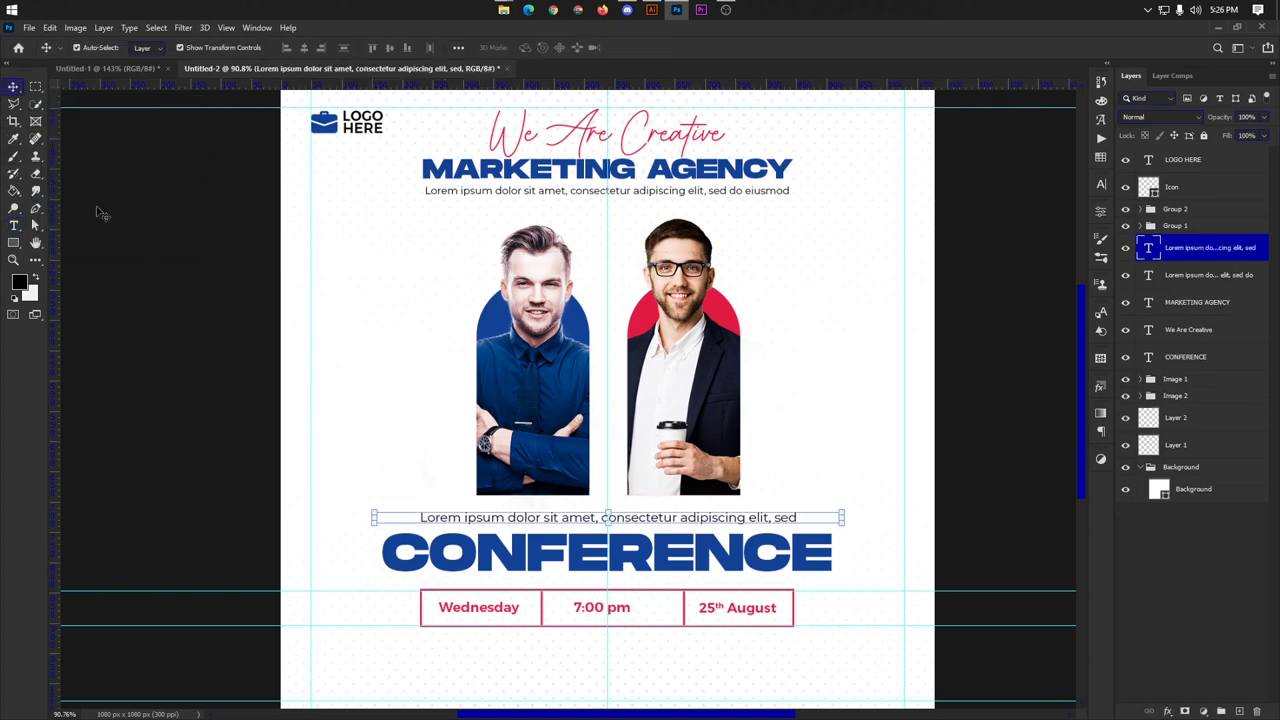
left_click(105, 215)
Create new GUEST SPEAKER point text left of the blue photo and duplicate it just below
left_click(14, 225)
left_click(358, 284)
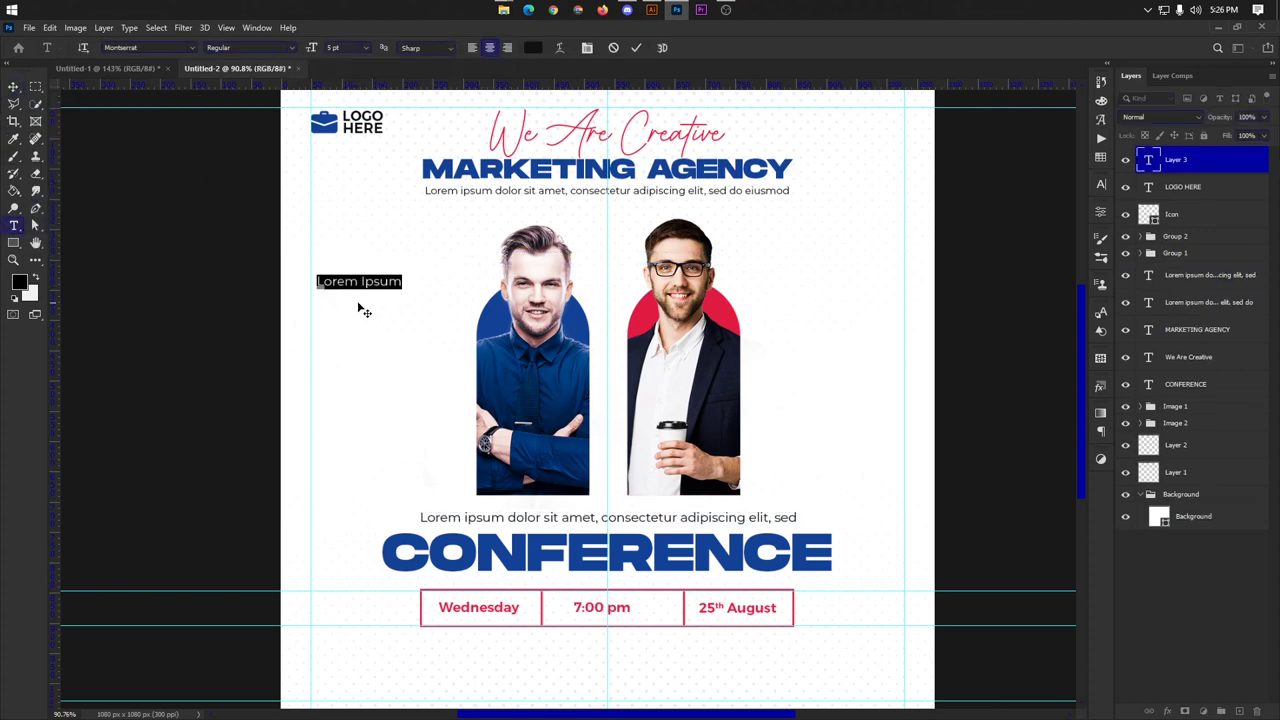
key("ctrl+v")
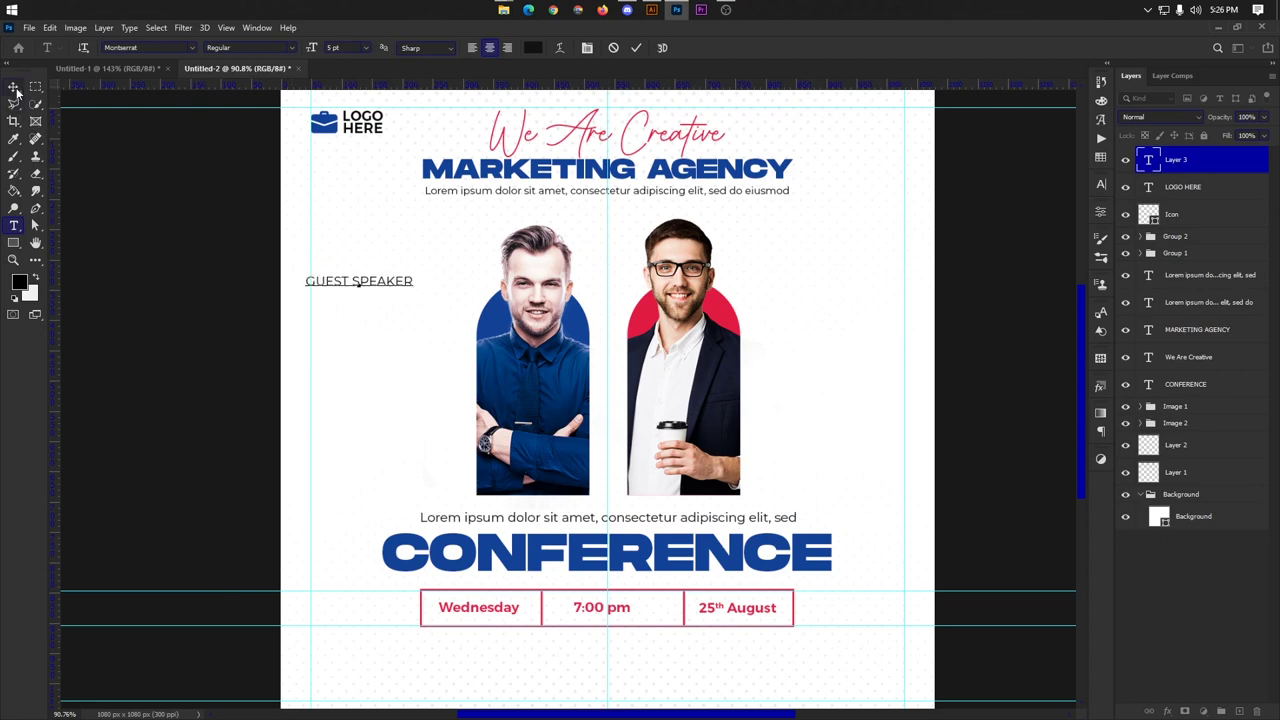
left_click(14, 87)
mouse_move(372, 285)
left_mouse_down()
mouse_move(437, 287)
mouse_move(411, 285)
left_mouse_up()
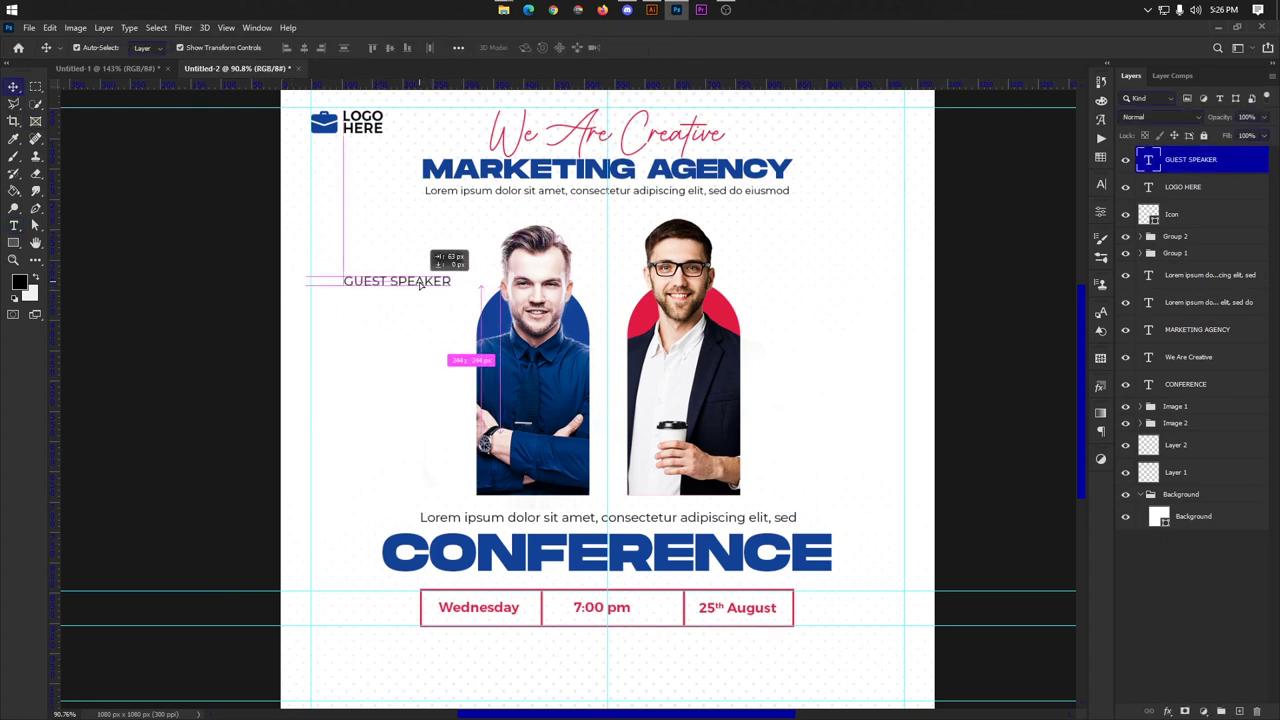
left_click(230, 303)
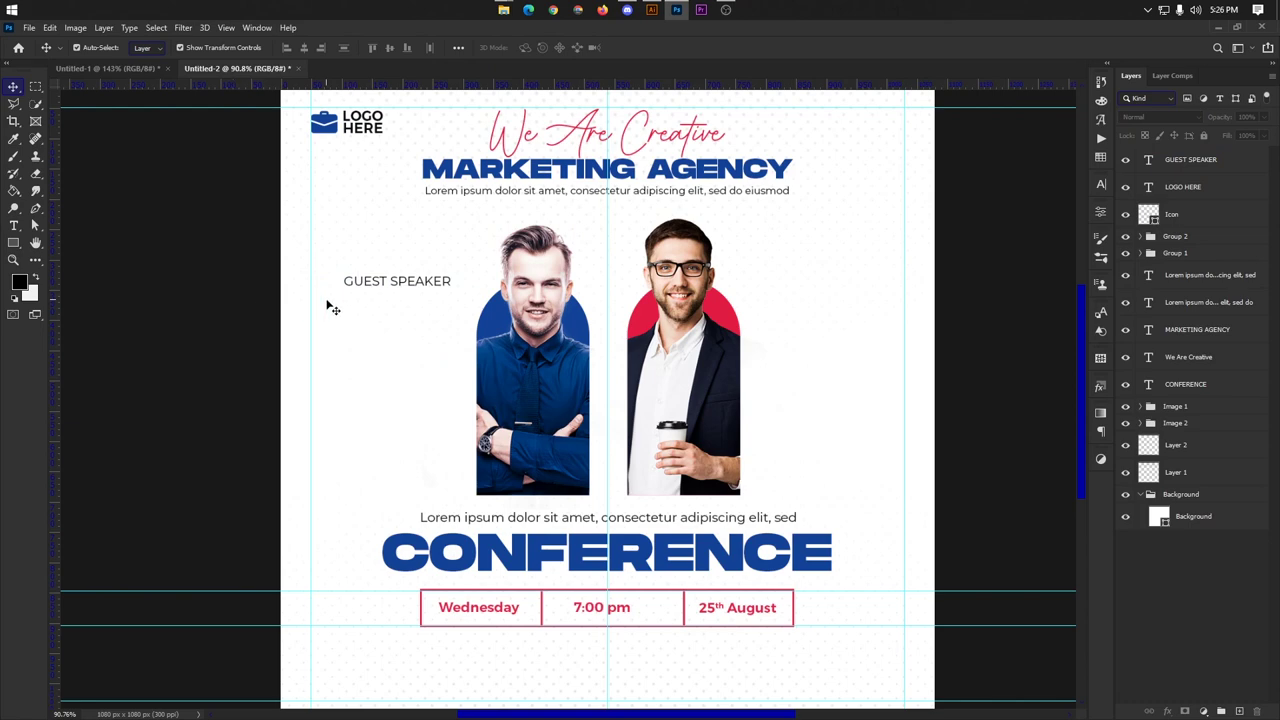
left_click_drag(428, 289, 422, 300, "alt")
Replace the duplicate's text with the blue speaker's name
double_click(420, 298)
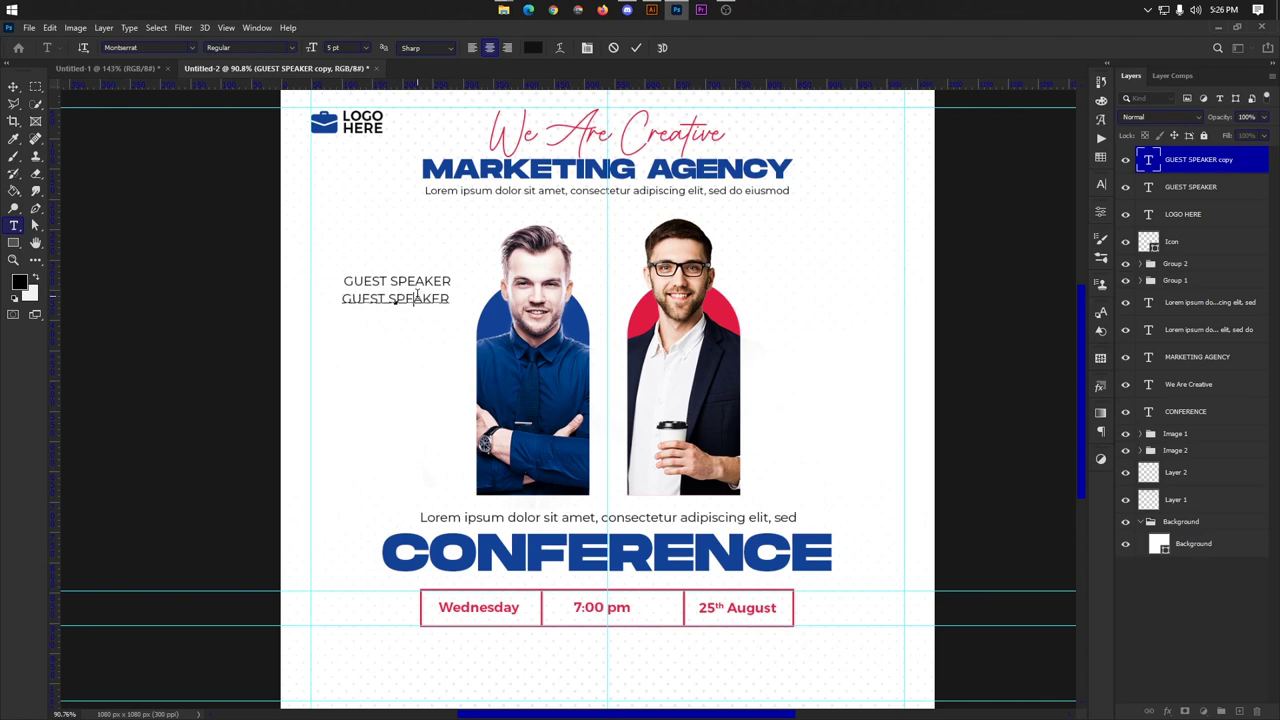
triple_click(418, 292)
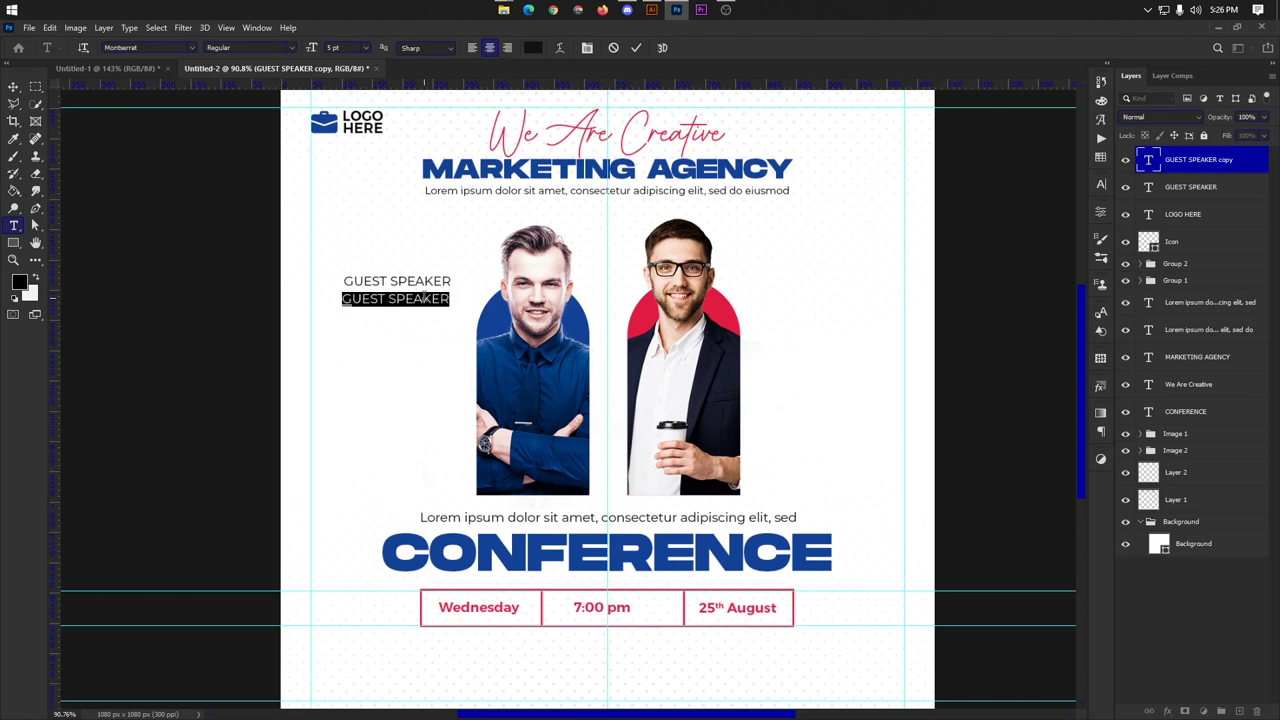
key("BackSpace")
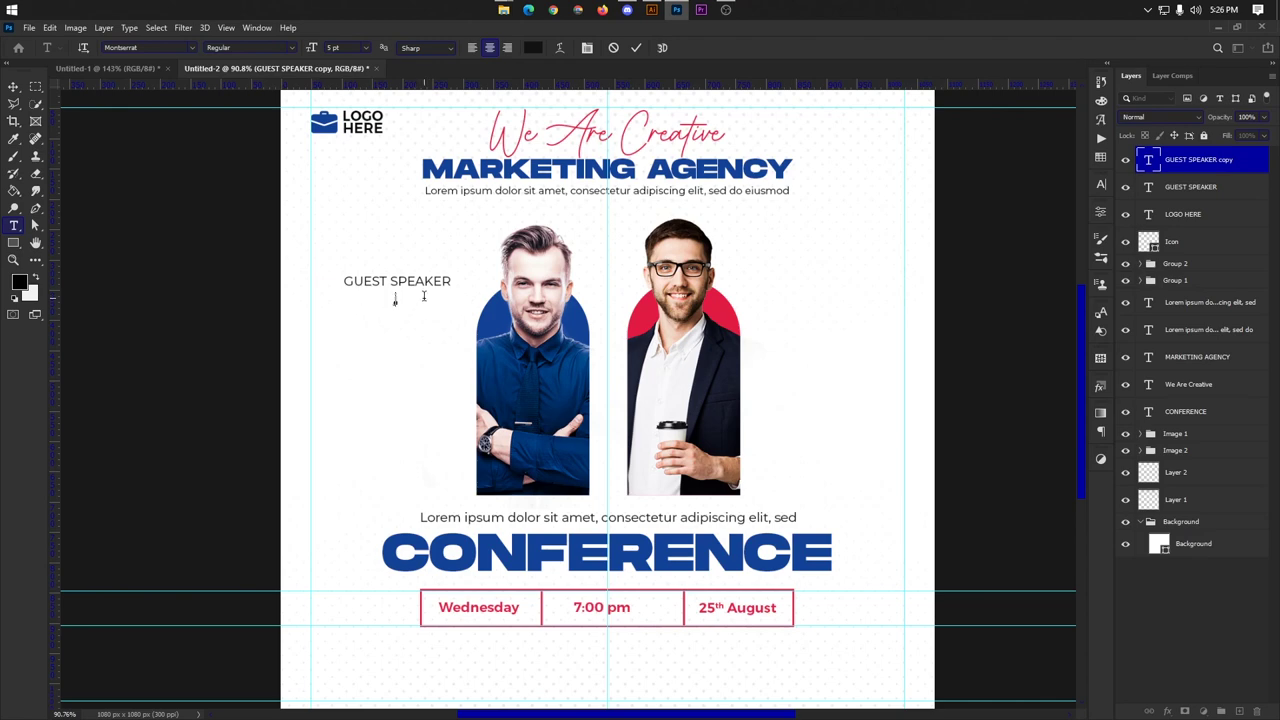
left_click(13, 87)
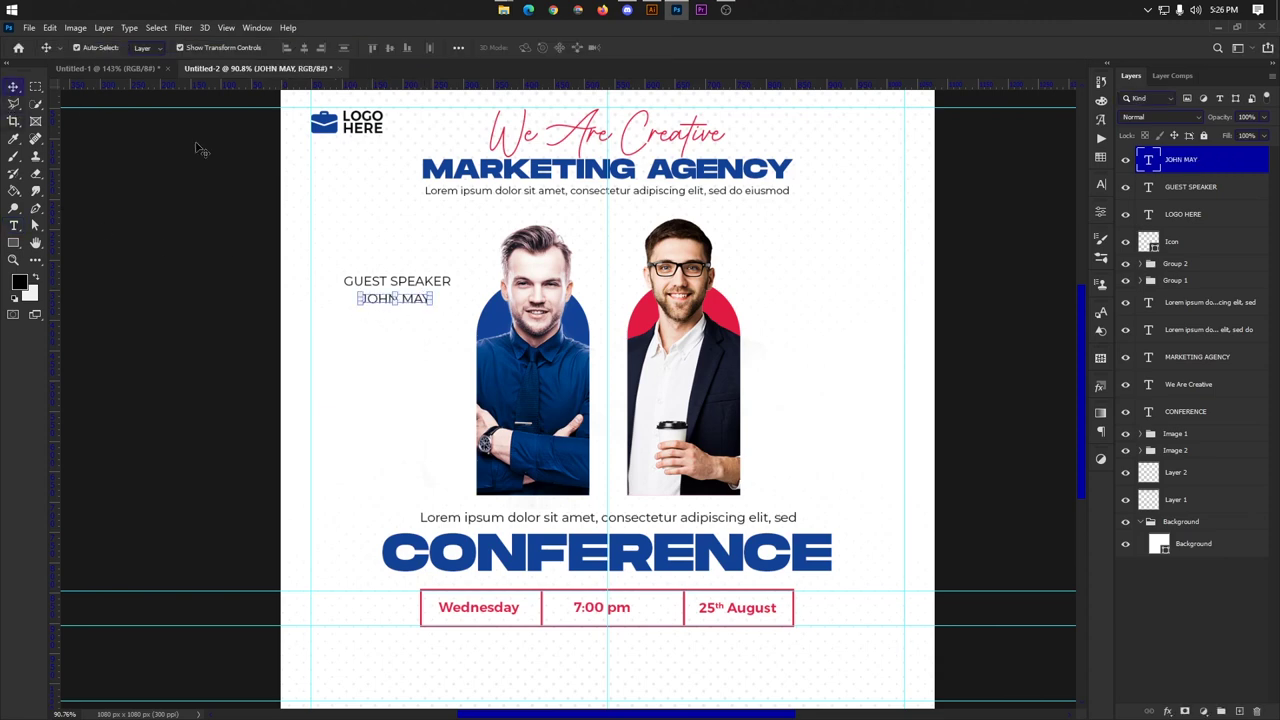
Set the speaker name to Montserrat ExtraBold at 8 pt
left_click(1100, 185)
left_click(1058, 203)
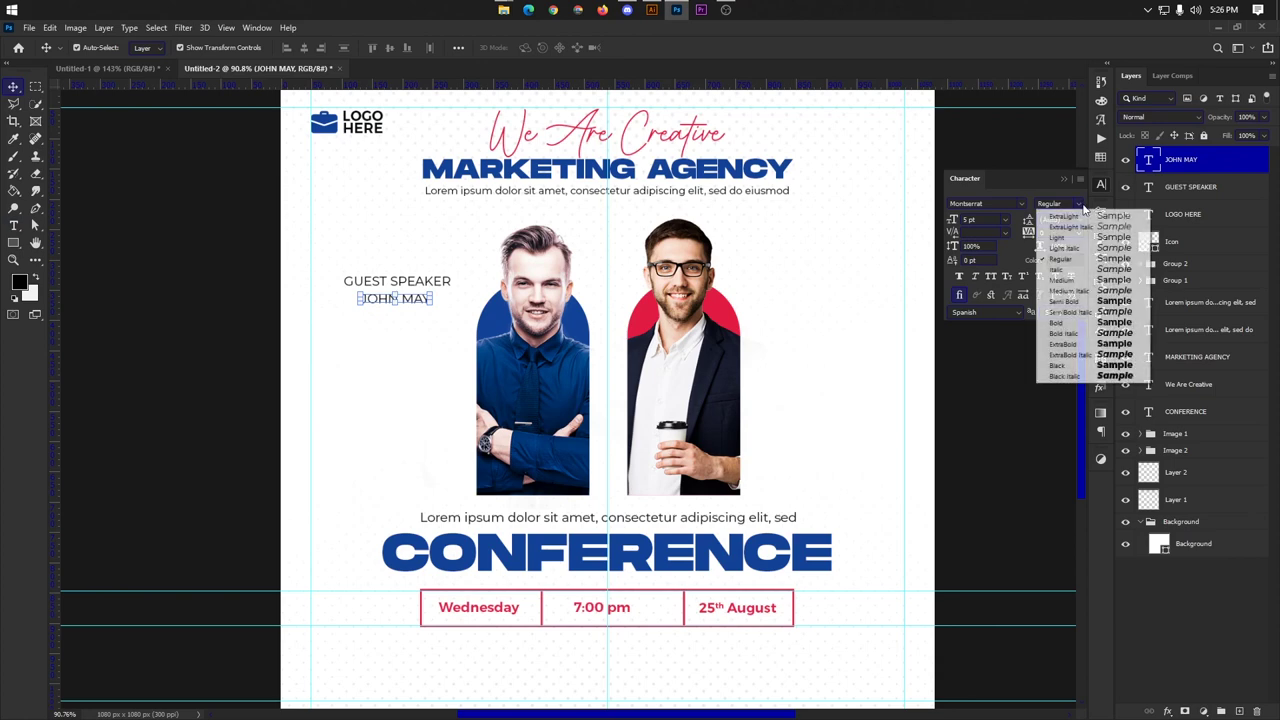
left_click(1067, 324)
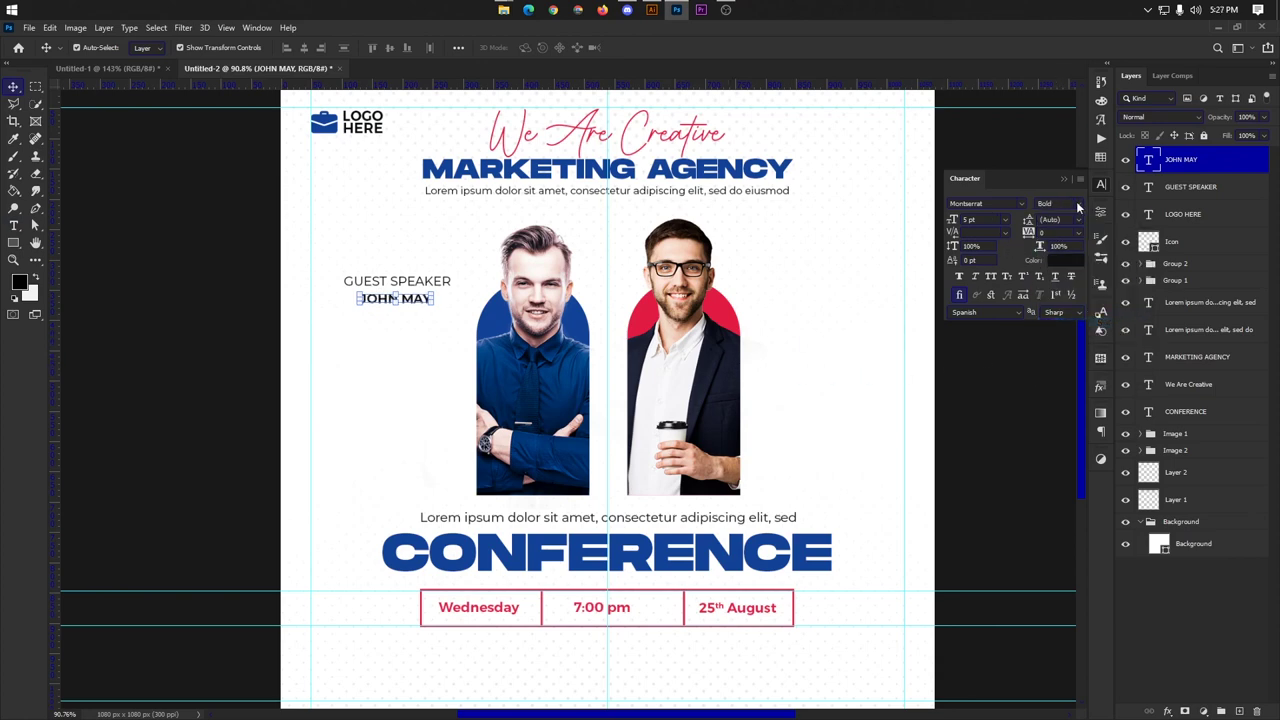
left_click(1076, 201)
left_click(1058, 346)
key("Up")
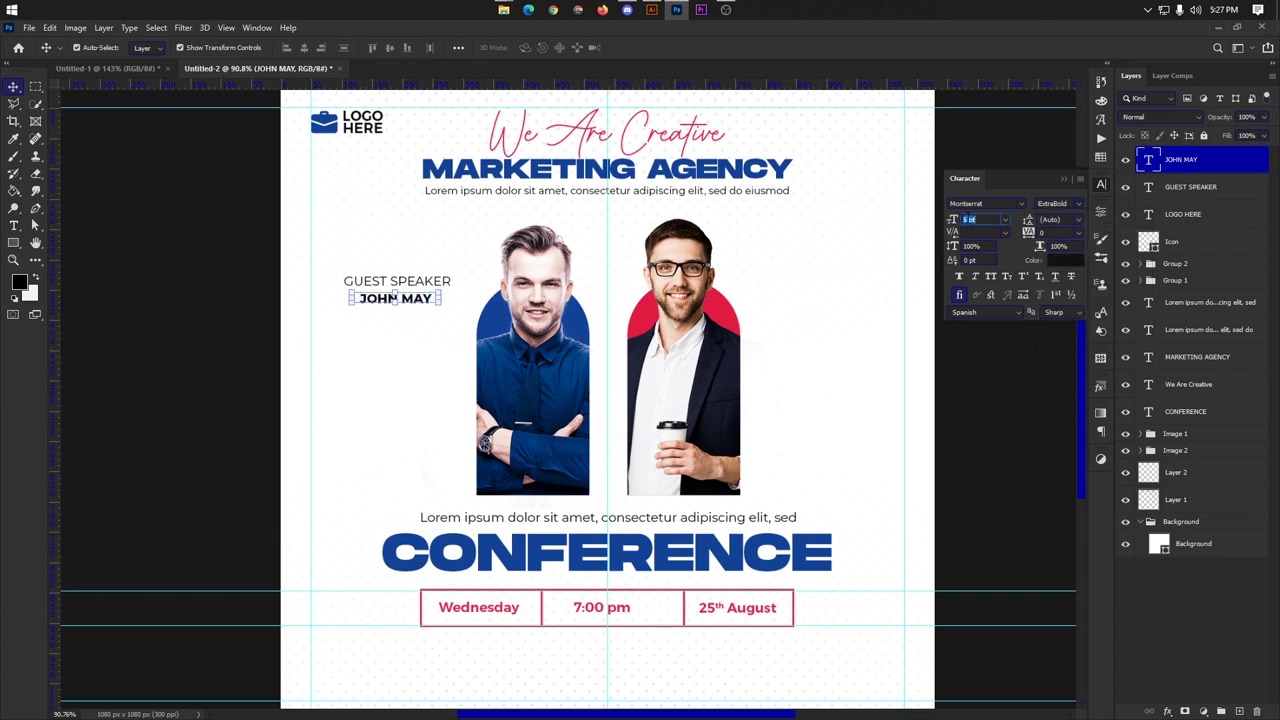
key("Up")
key("Up")
Nudge the GUEST SPEAKER label slightly to the right
left_click(157, 324)
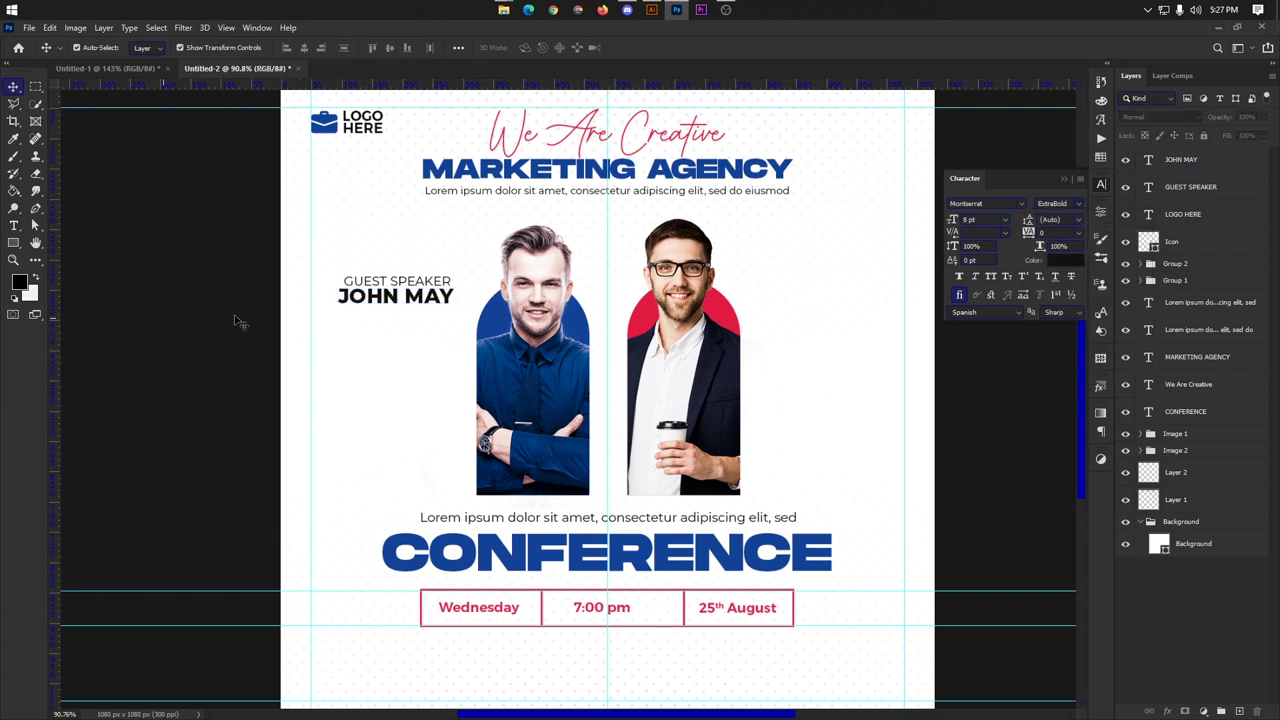
scroll(455, 320, "up", 3)
left_click_drag(420, 262, 426, 258)
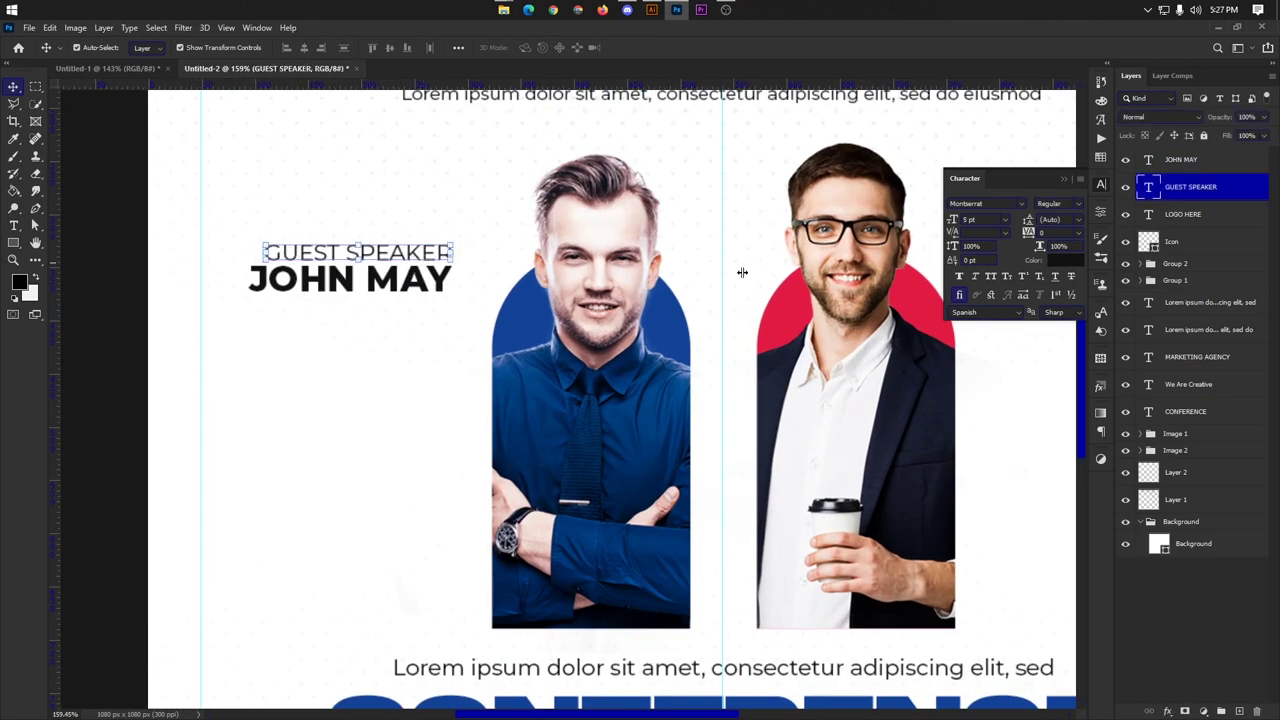
Shrink GUEST SPEAKER to 4 pt and line its right edge up with the speaker name
scroll(664, 291, "down", 2)
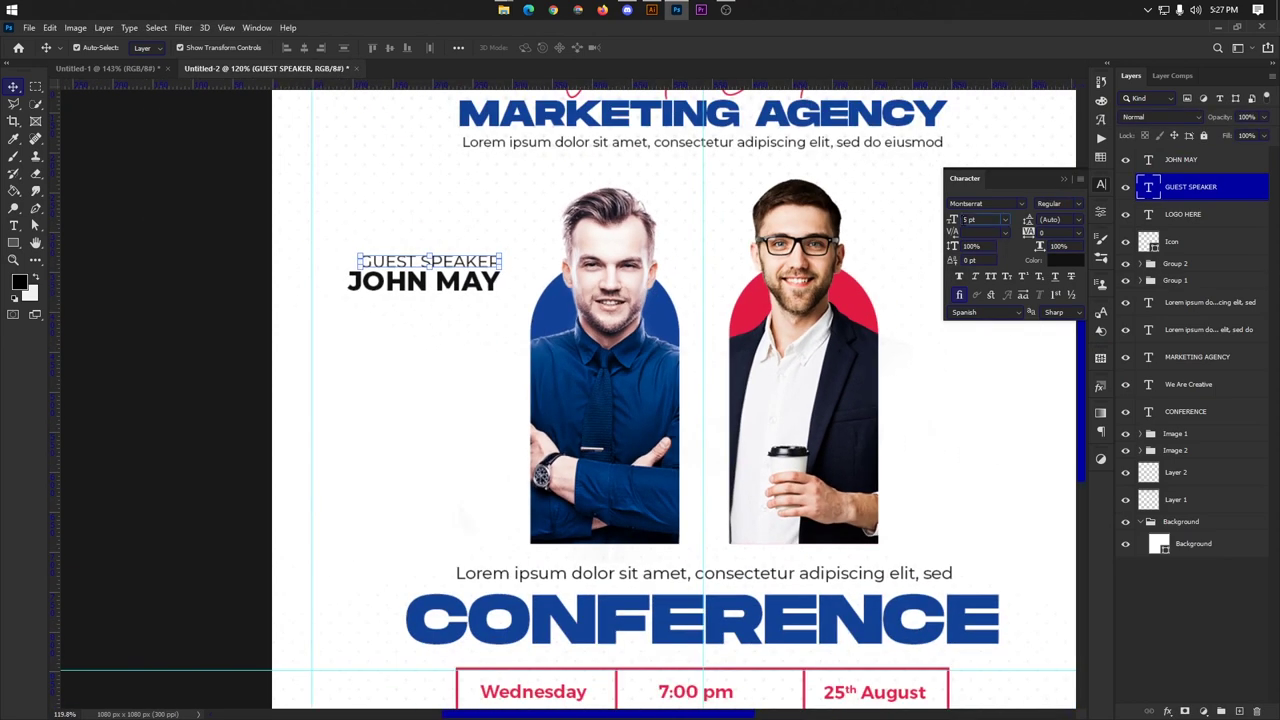
type("4")
key("Return")
left_click(223, 291)
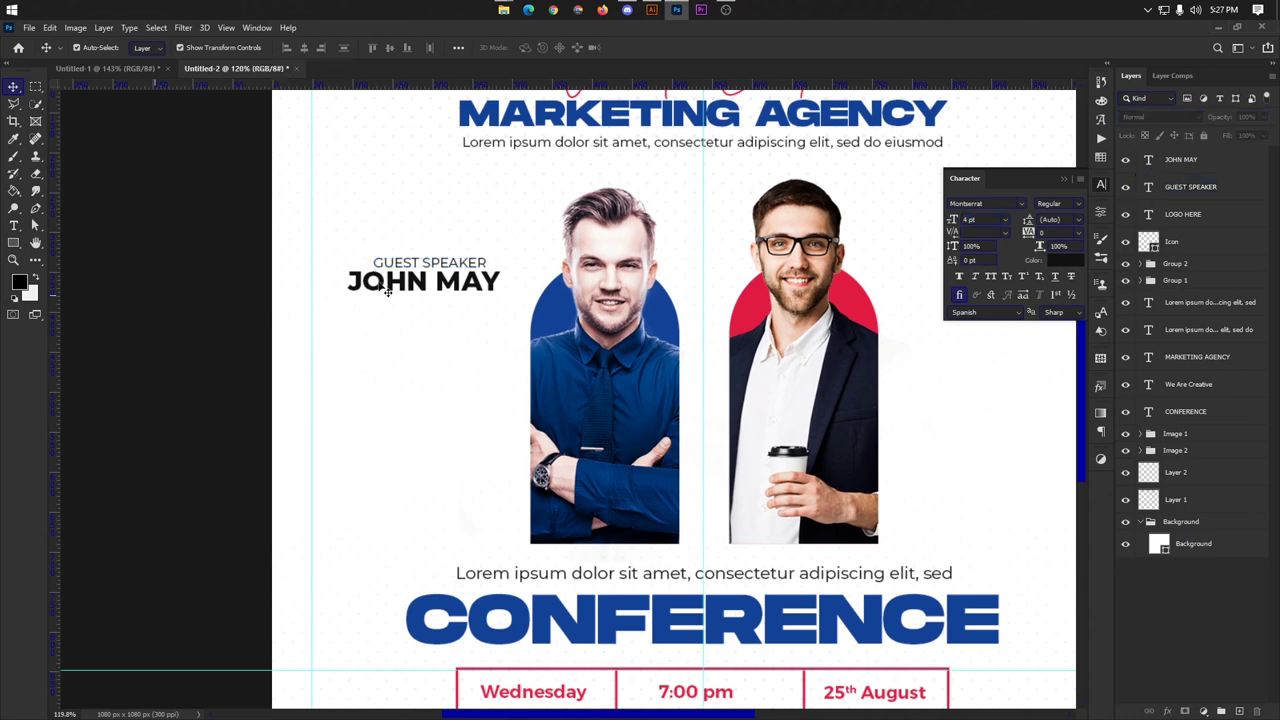
left_click_drag(450, 264, 454, 261)
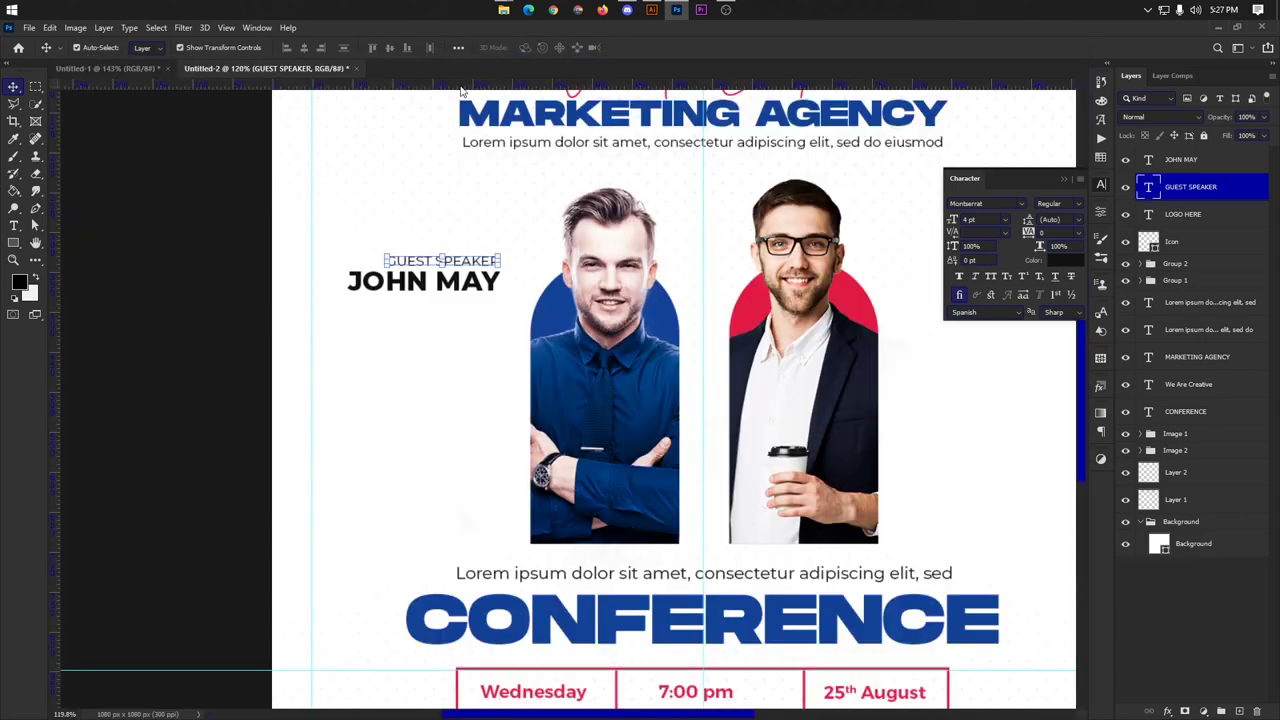
Add a horizontal guide just below the speaker name
left_click_drag(464, 84, 434, 295)
scroll(281, 390, "up", 3)
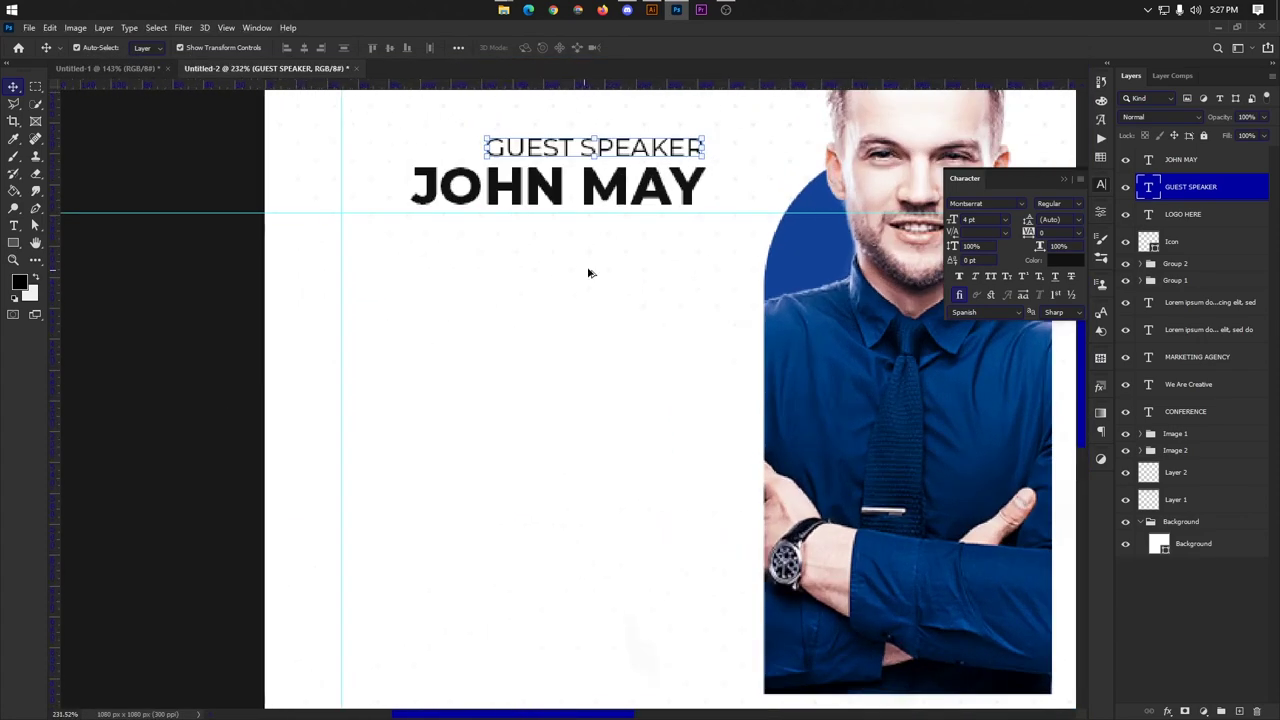
left_click_drag(627, 215, 629, 220)
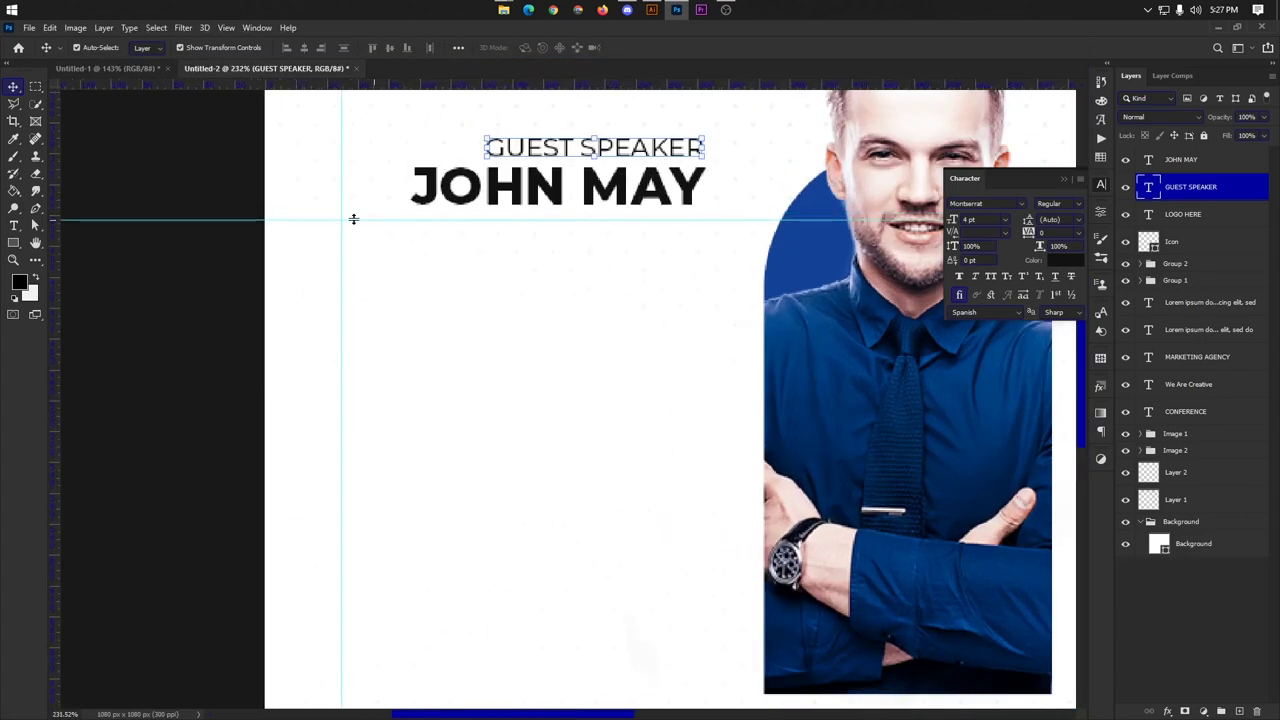
scroll(300, 216, "down", 4)
scroll(317, 234, "up", 2)
left_click(430, 245)
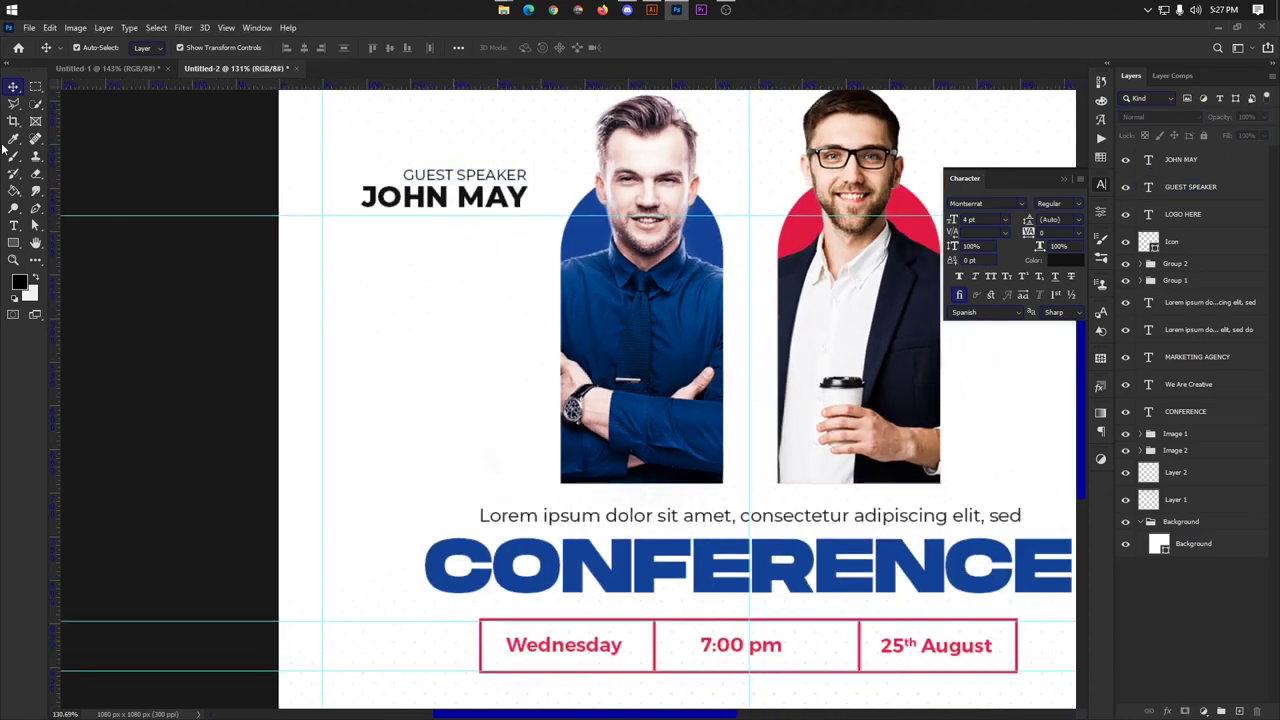
Draw a blue 2 px line under the speaker name spanning its width
left_click(36, 208)
scroll(363, 215, "up", 3)
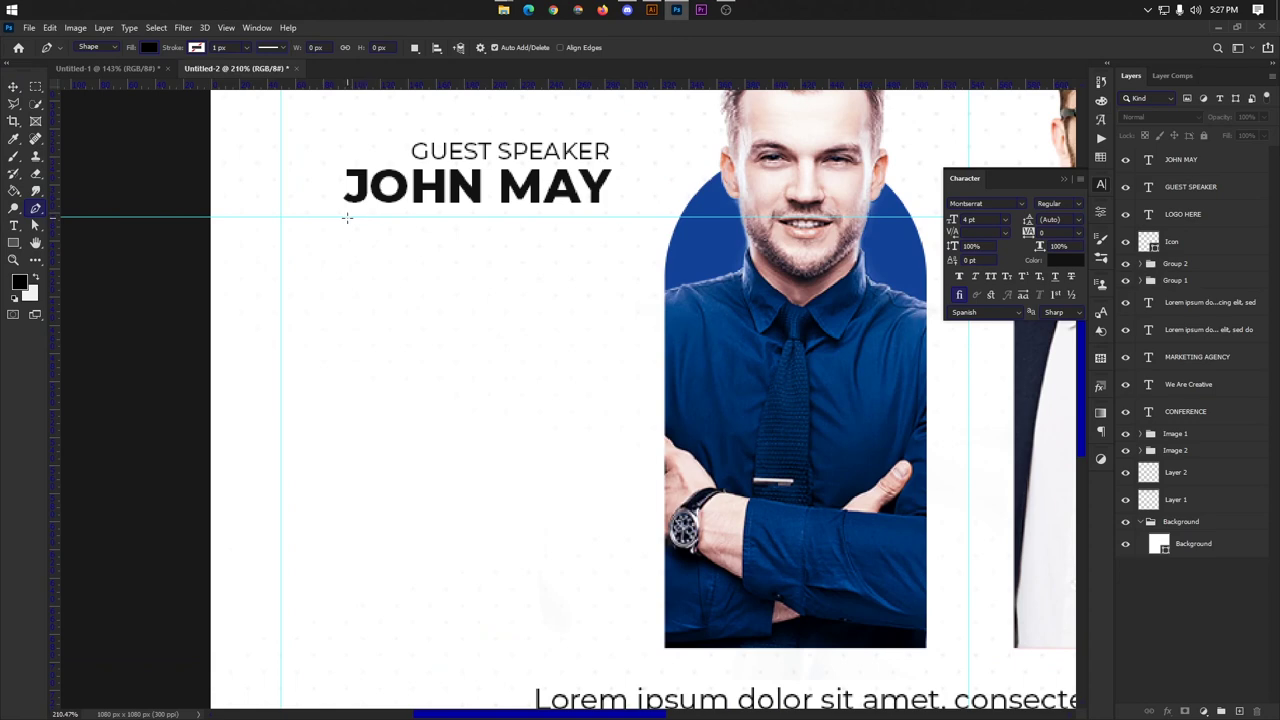
left_click(344, 217)
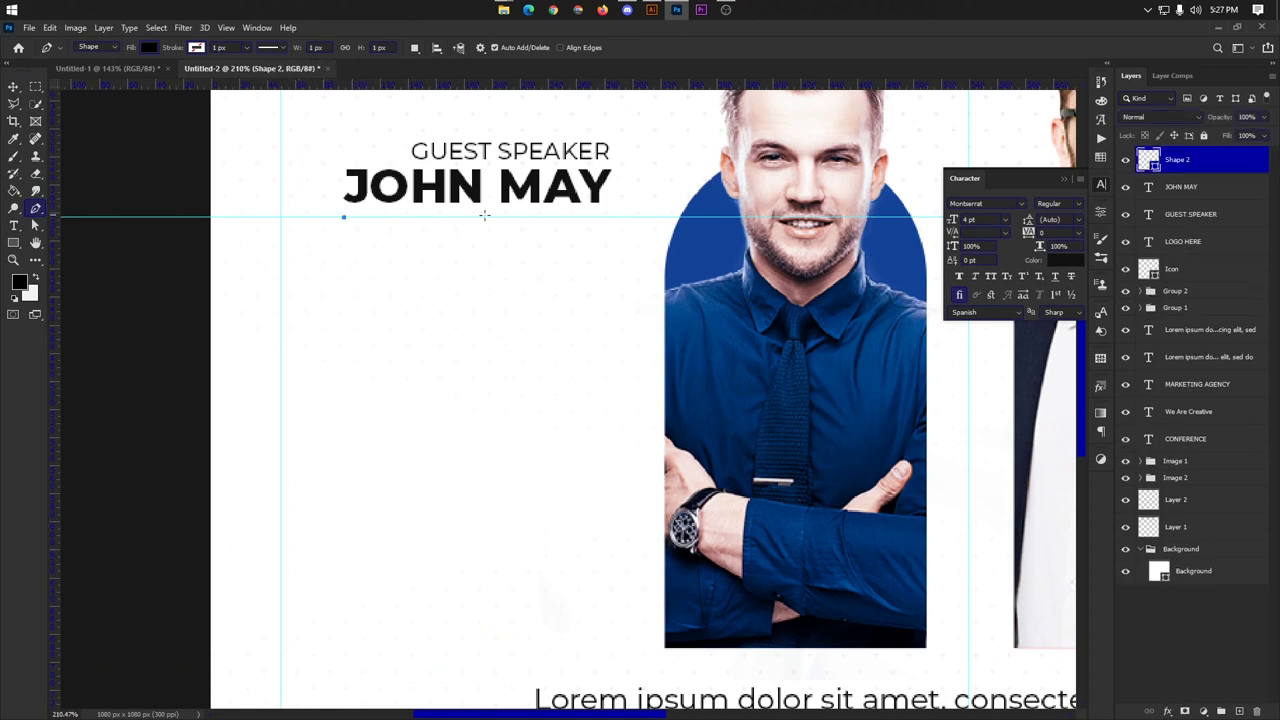
left_click(603, 217)
left_click(35, 225)
left_click(198, 47)
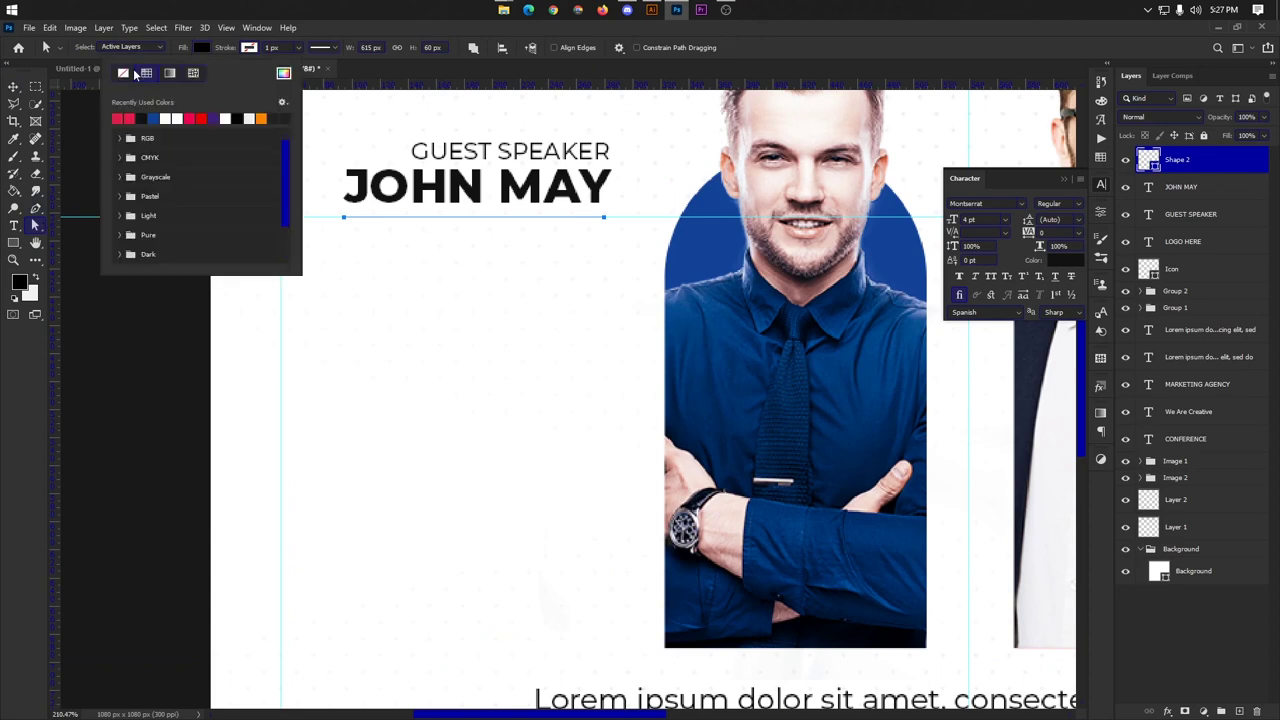
left_click(247, 48)
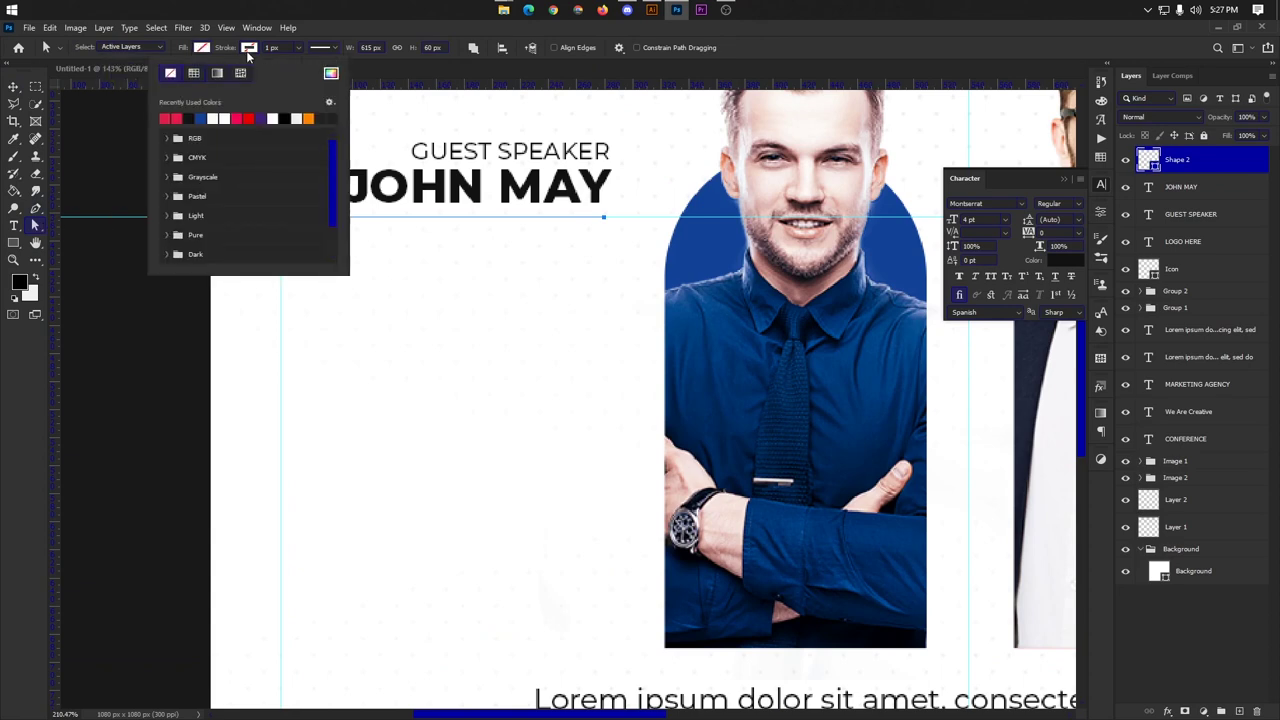
left_click(201, 116)
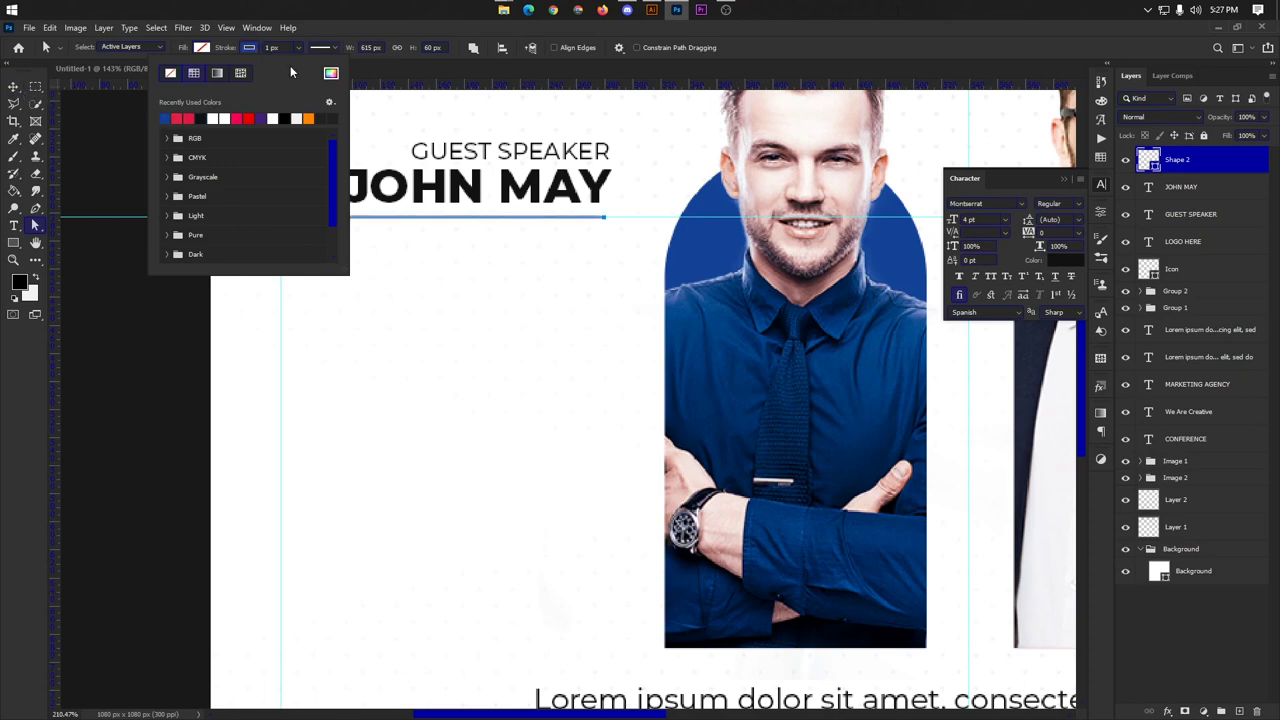
left_click(266, 54)
left_click(271, 47)
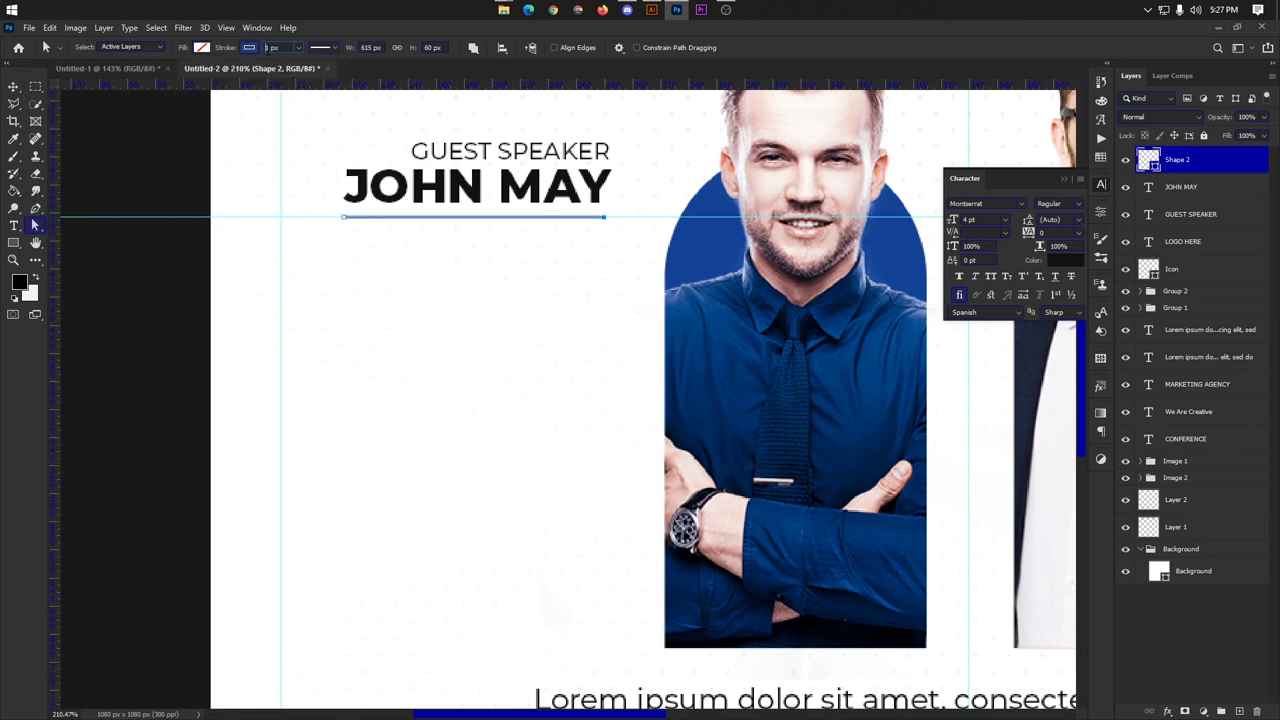
type("2")
key("Return")
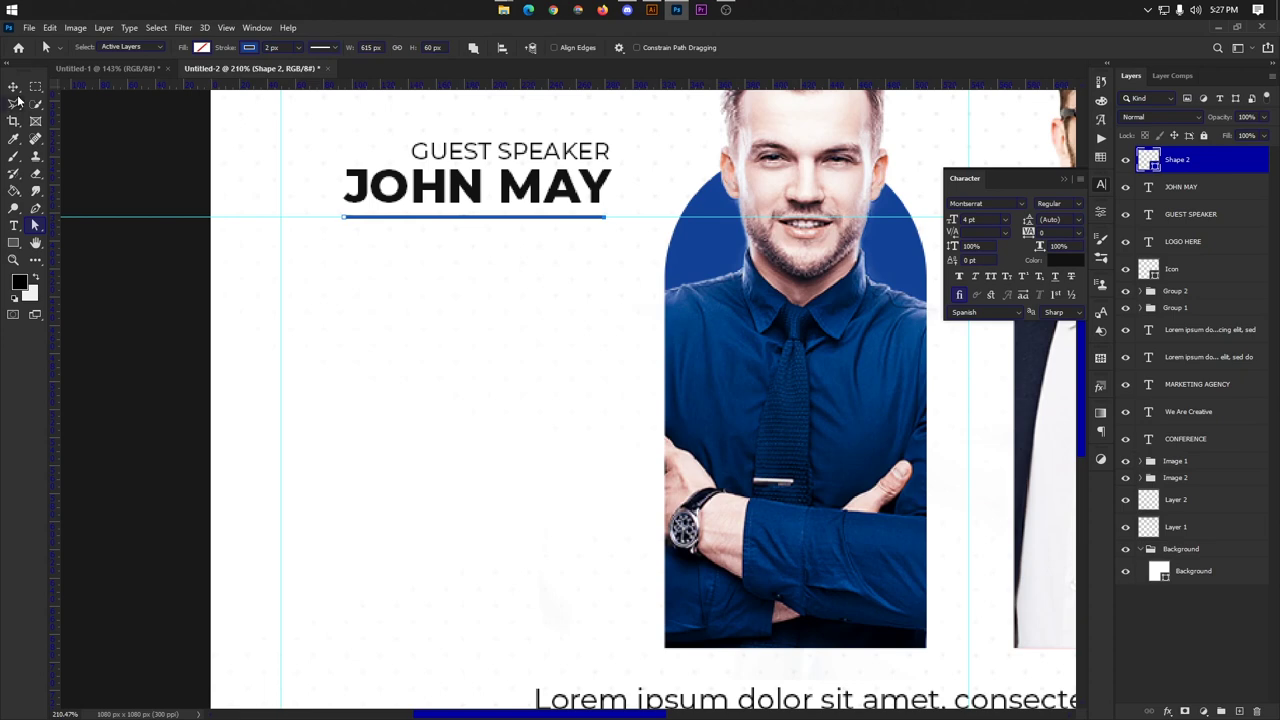
Remove the horizontal guide and duplicate GUEST SPEAKER below the blue line
left_click(13, 87)
left_click(80, 222)
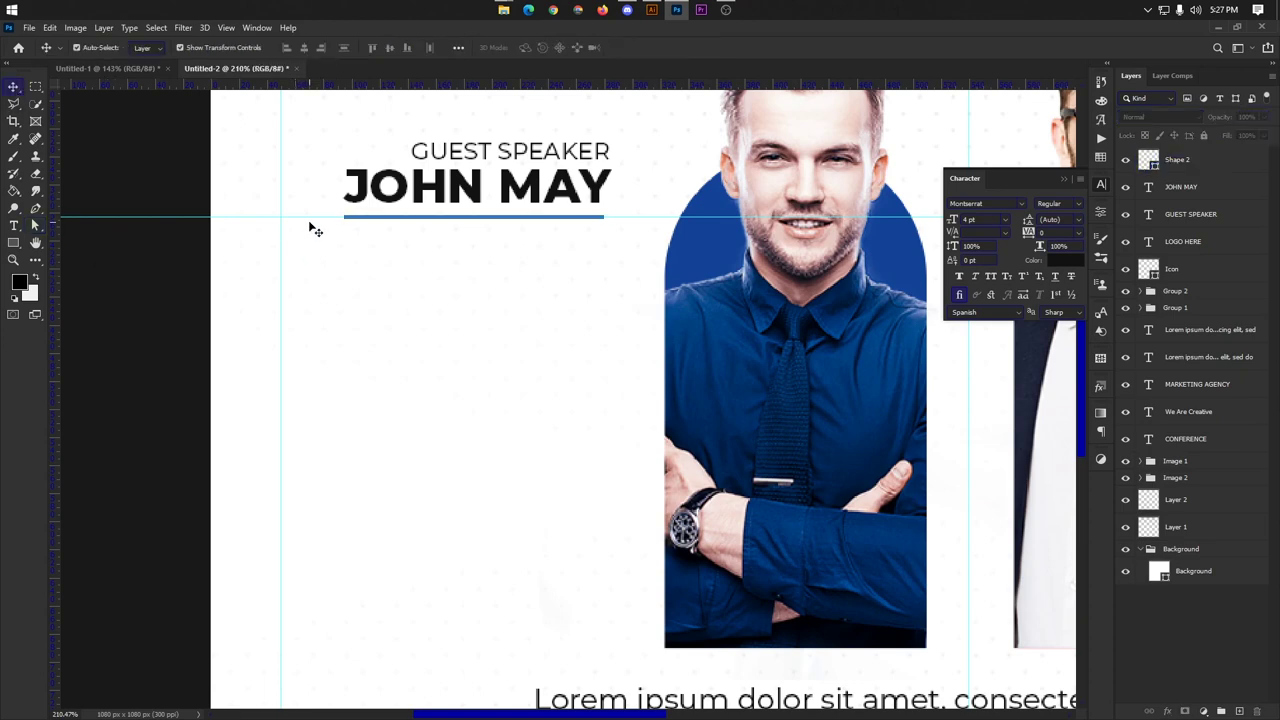
left_click_drag(314, 216, 466, 84)
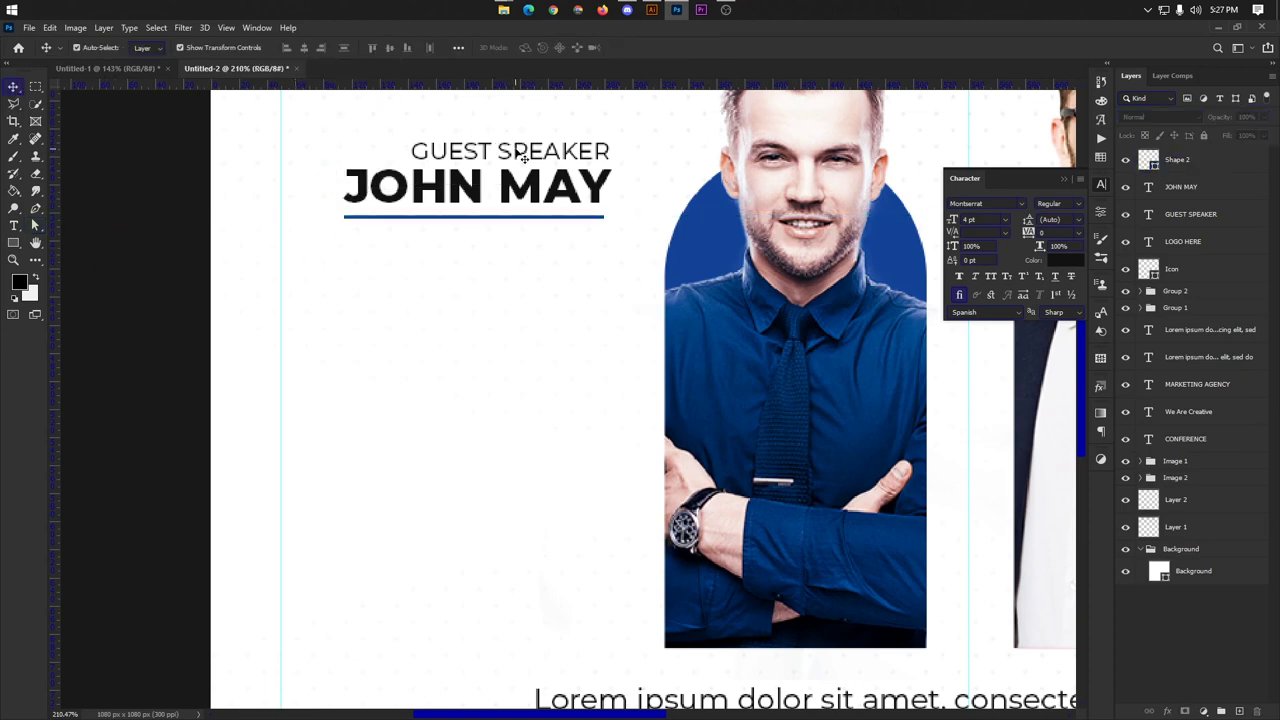
left_click_drag(523, 157, 506, 246)
Retype the copied GUEST SPEAKER as Marketing Expert and nudge it up slightly
double_click(498, 240)
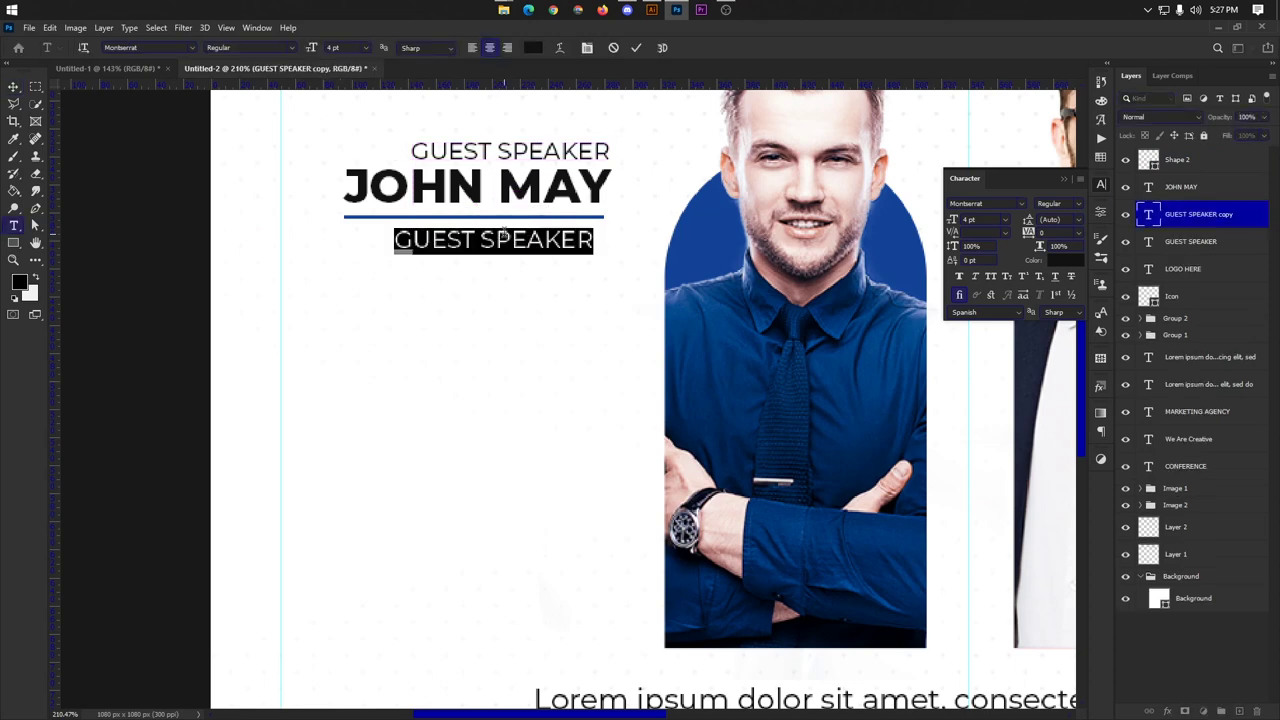
type("Ma")
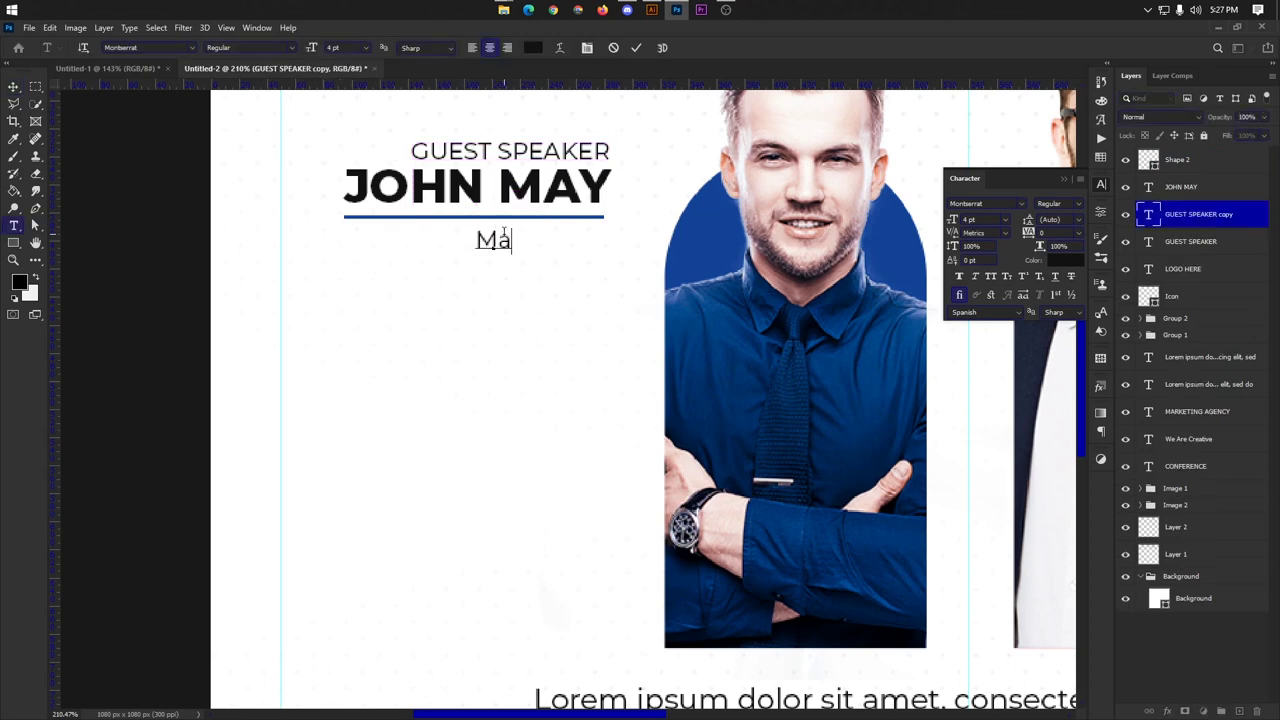
type("rketing")
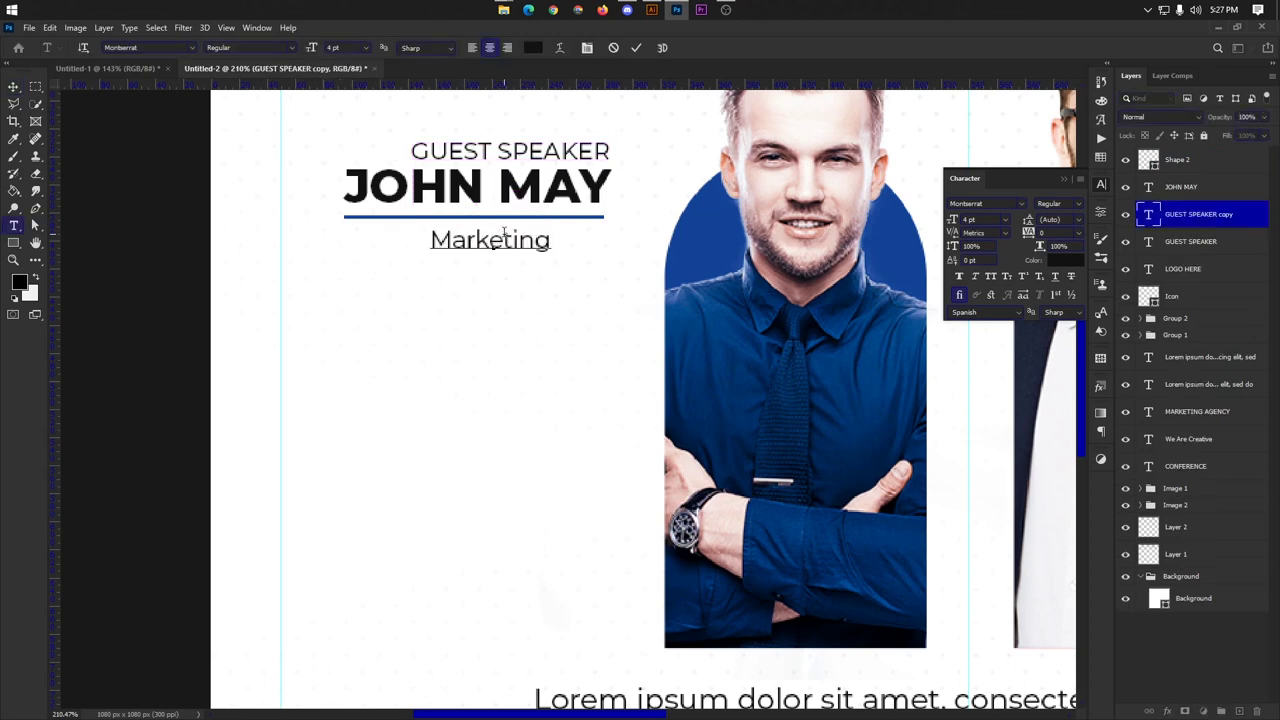
type(" Expert")
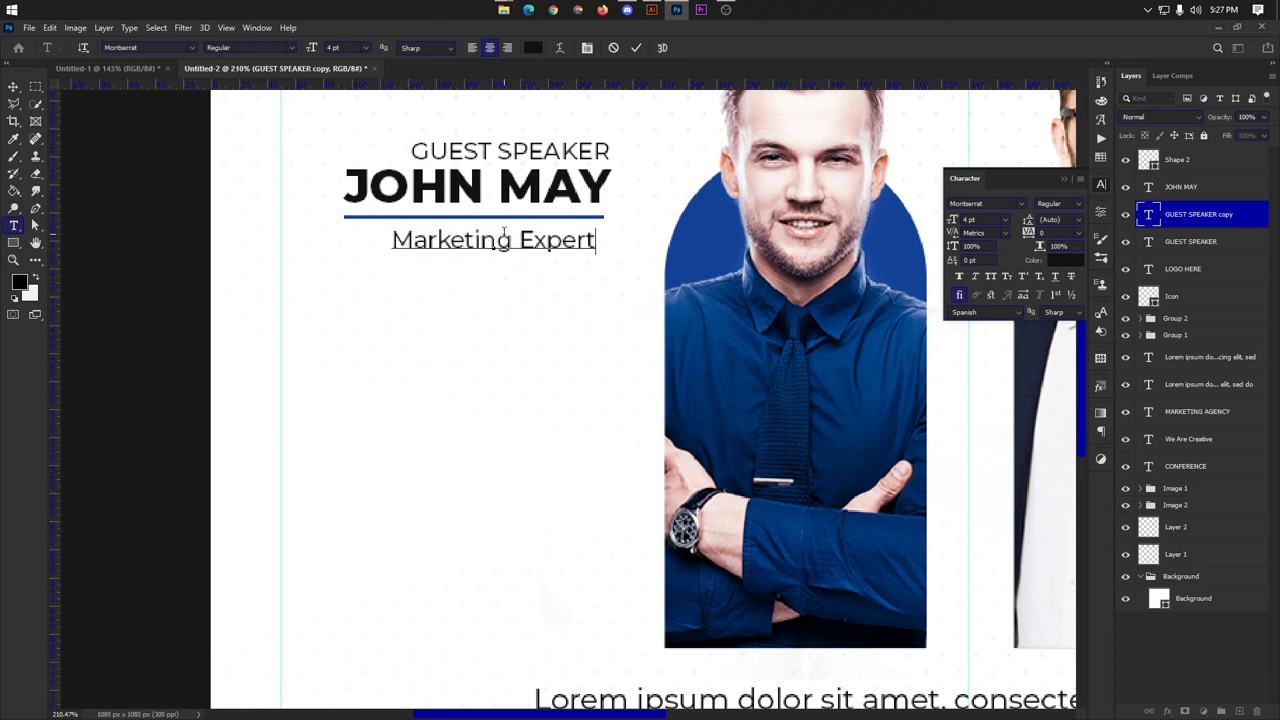
left_click(13, 87)
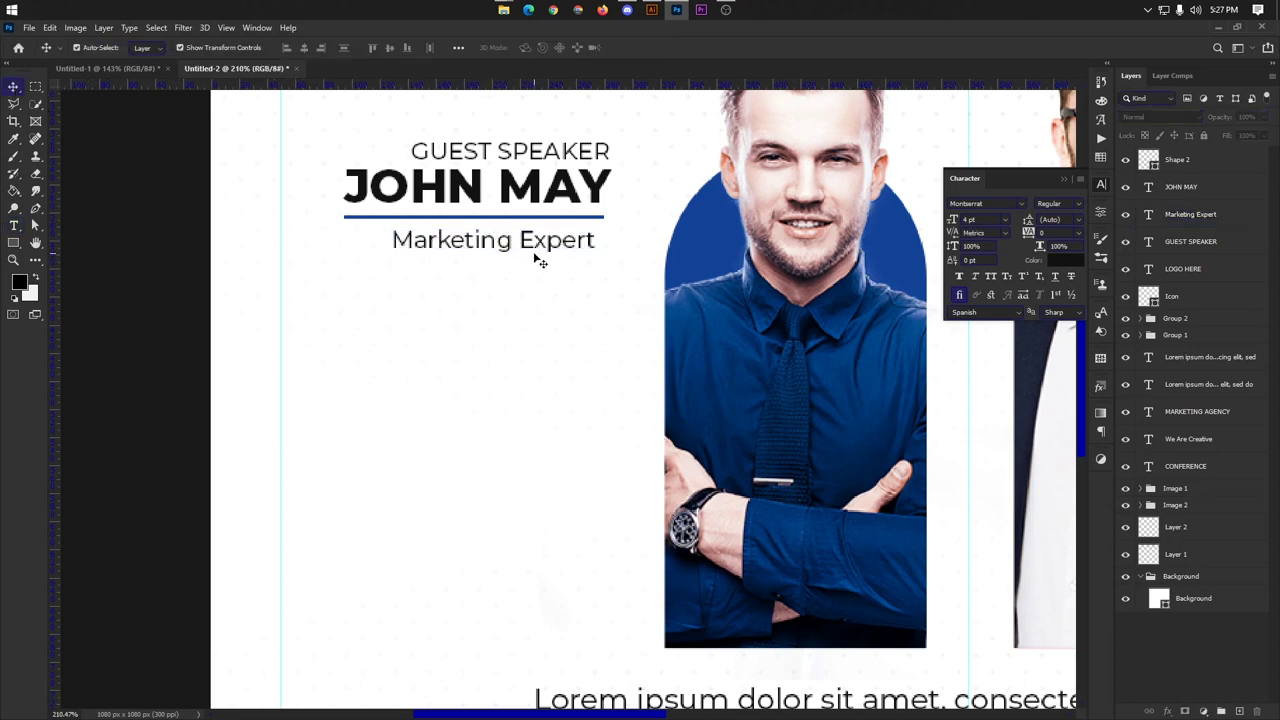
left_click_drag(537, 259, 537, 255)
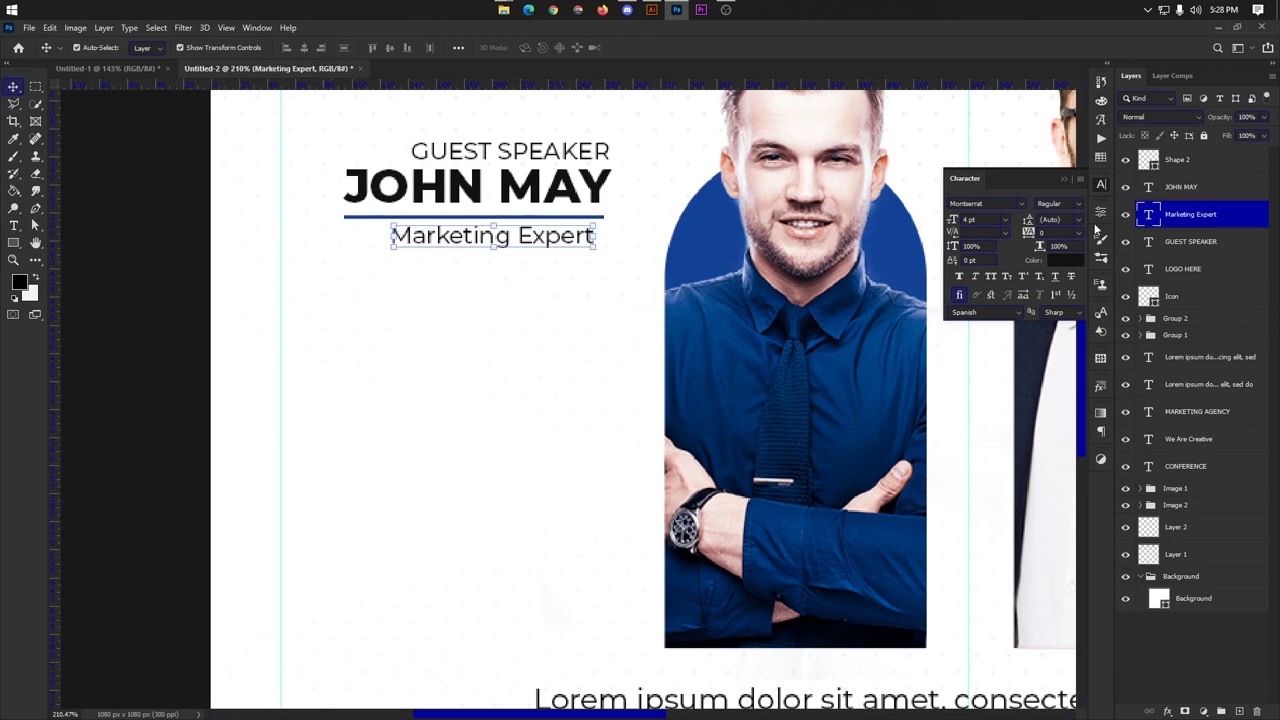
Right-align the four label layers under the blue photo and group them
left_click(1182, 168)
left_click(1188, 243, "shift")
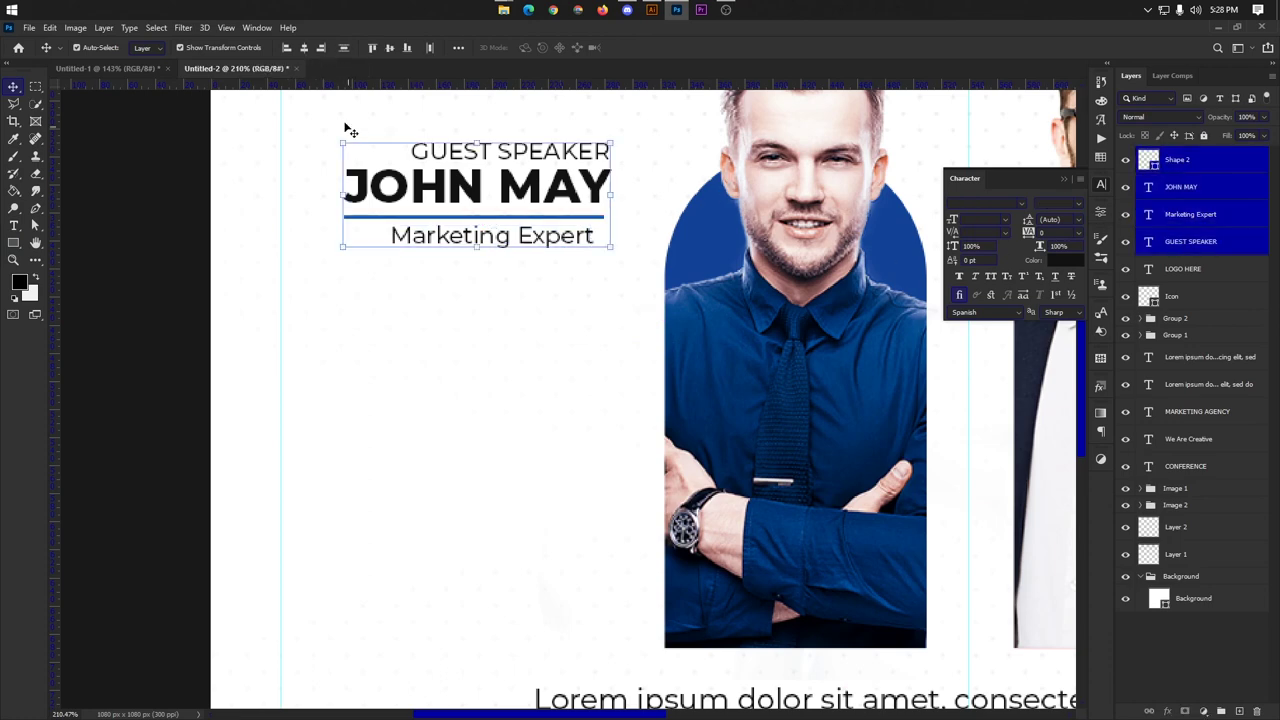
left_click(321, 47)
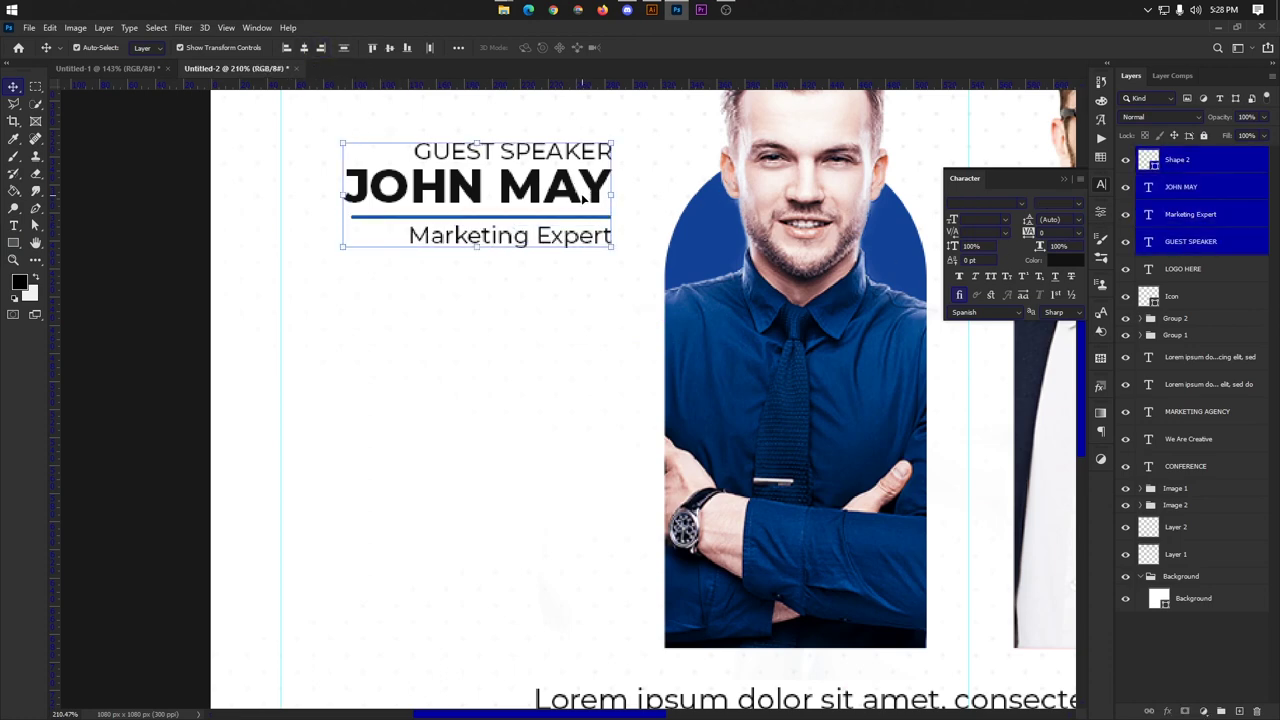
scroll(617, 204, "down", 5)
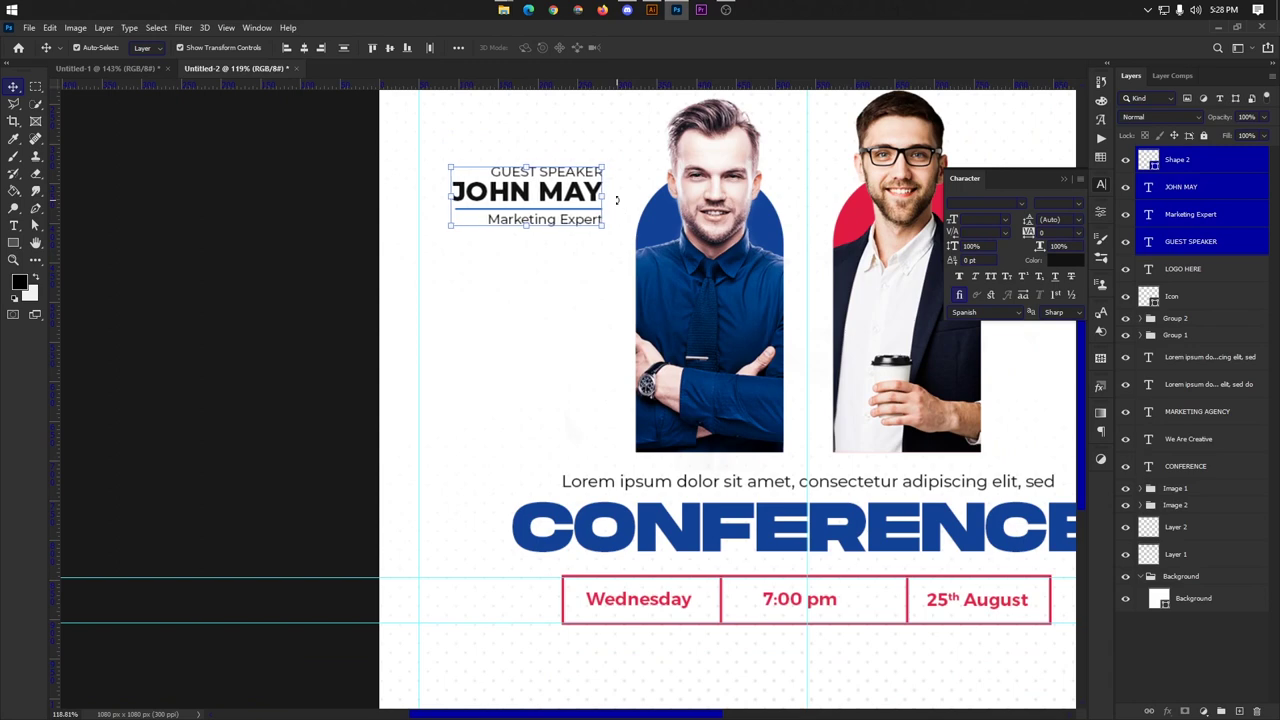
scroll(615, 204, "down", 3)
key("Left")
key("Left")
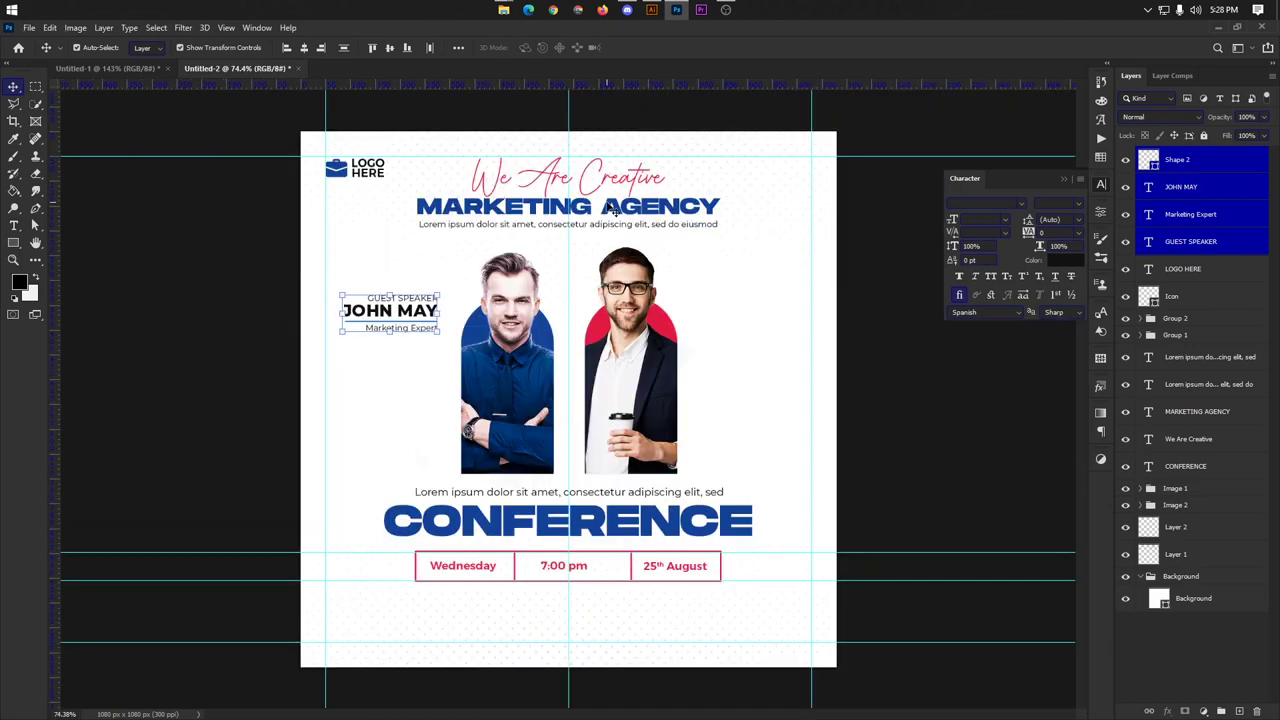
key("Right")
key("Right")
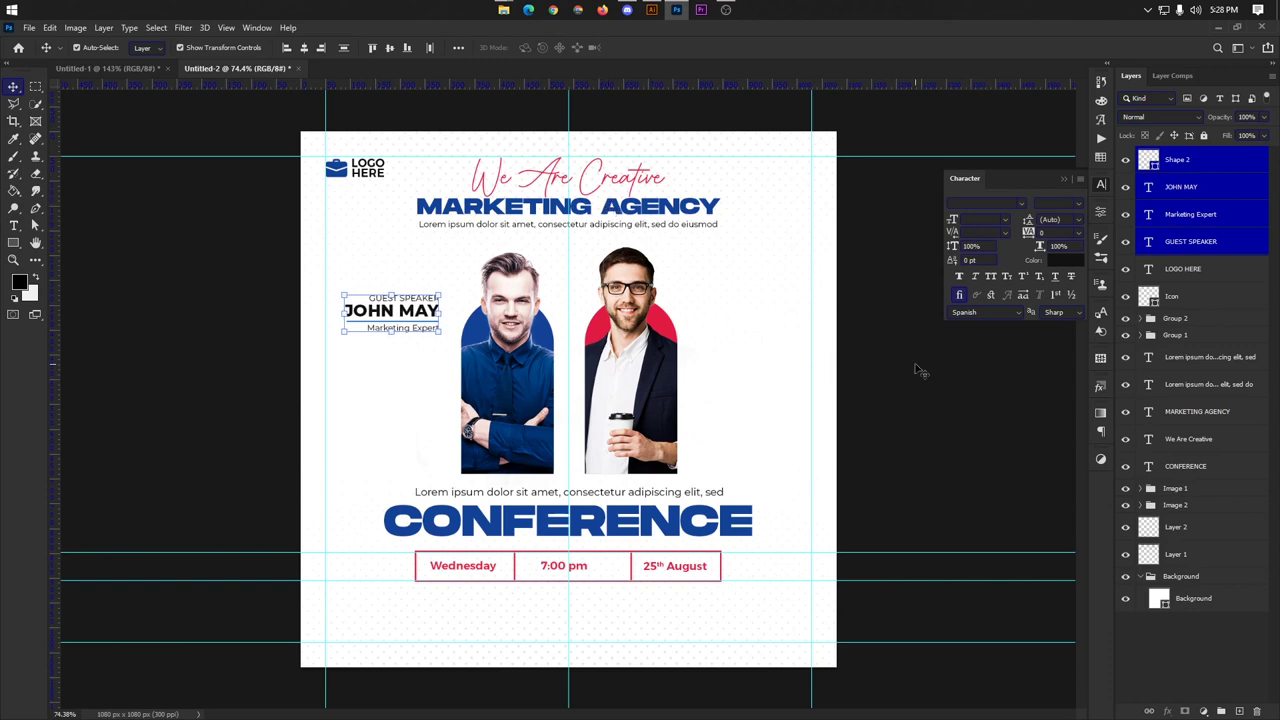
key("Right")
key("ctrl+g")
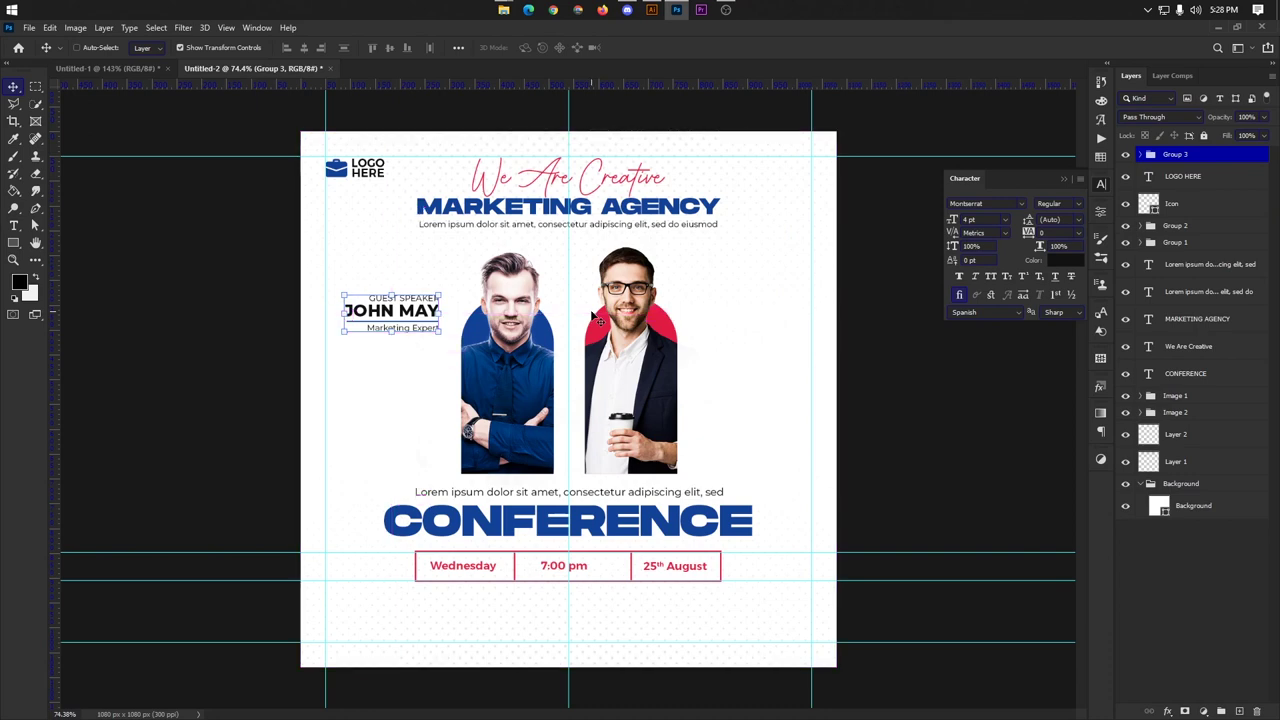
Duplicate the label group and place the copy beside the red-backed speaker photo
key("ctrl+j")
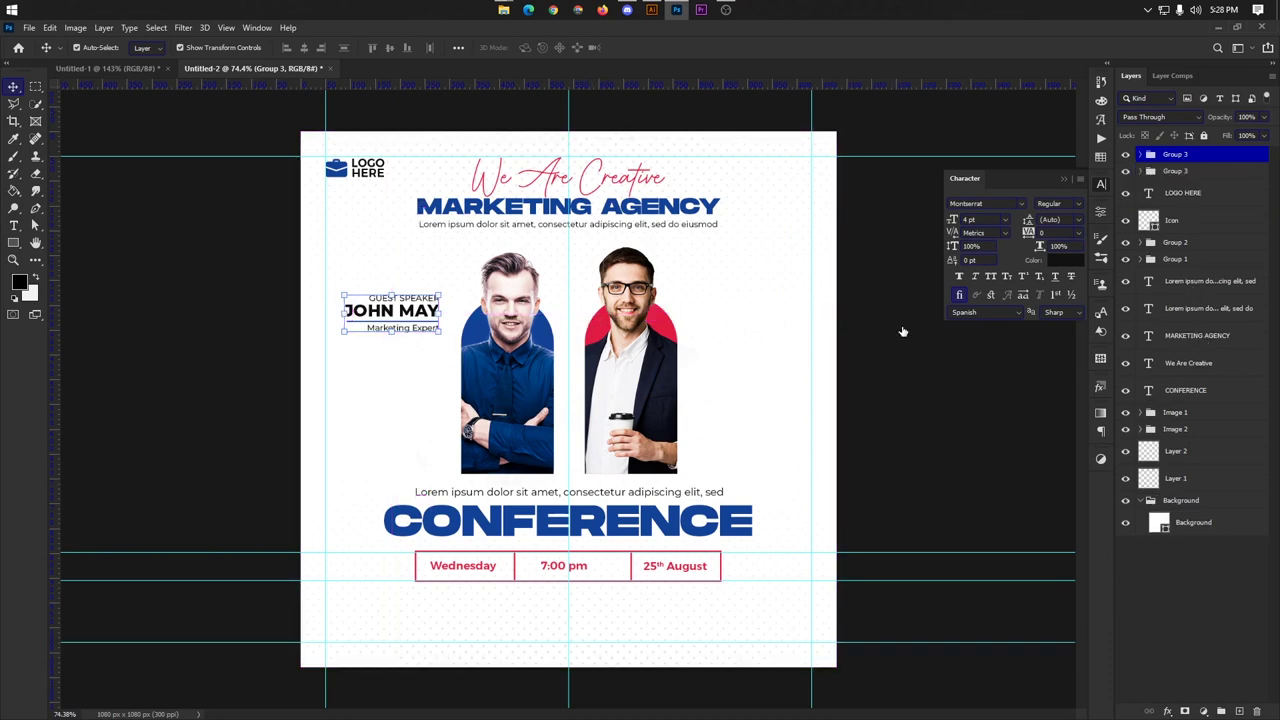
key("ctrl+t")
left_click_drag(418, 316, 757, 320)
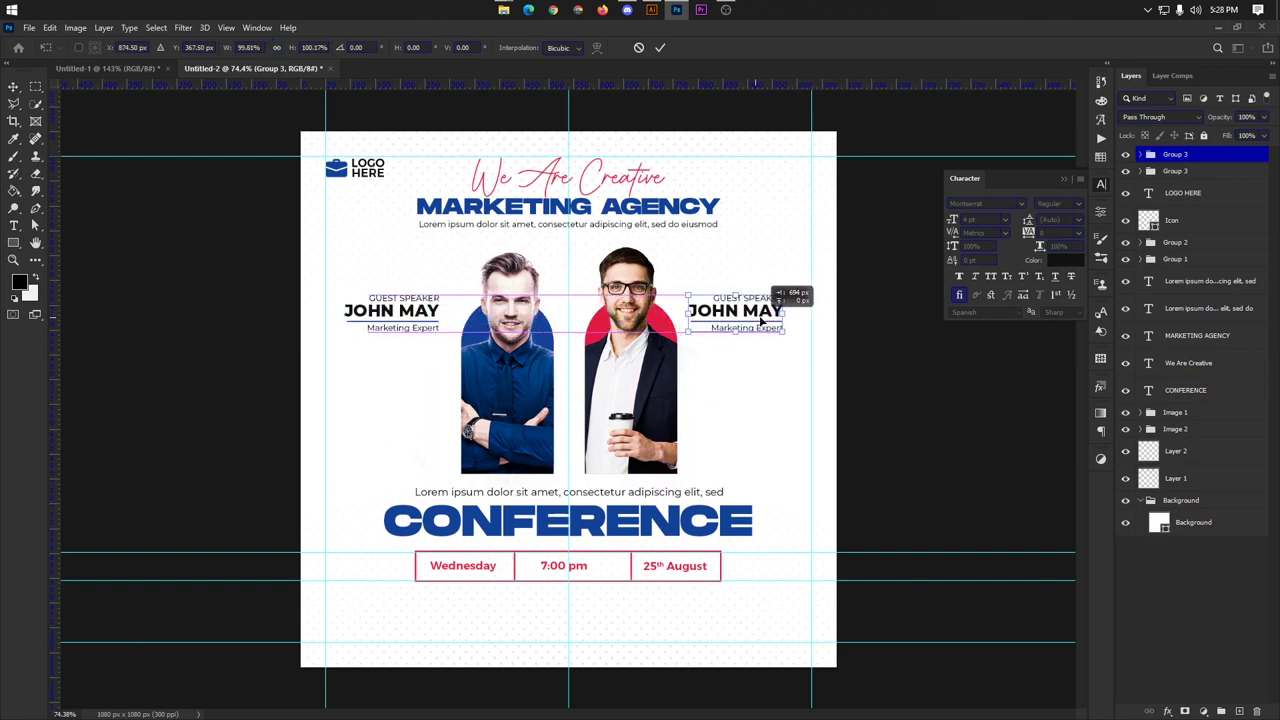
left_click_drag(757, 320, 769, 320)
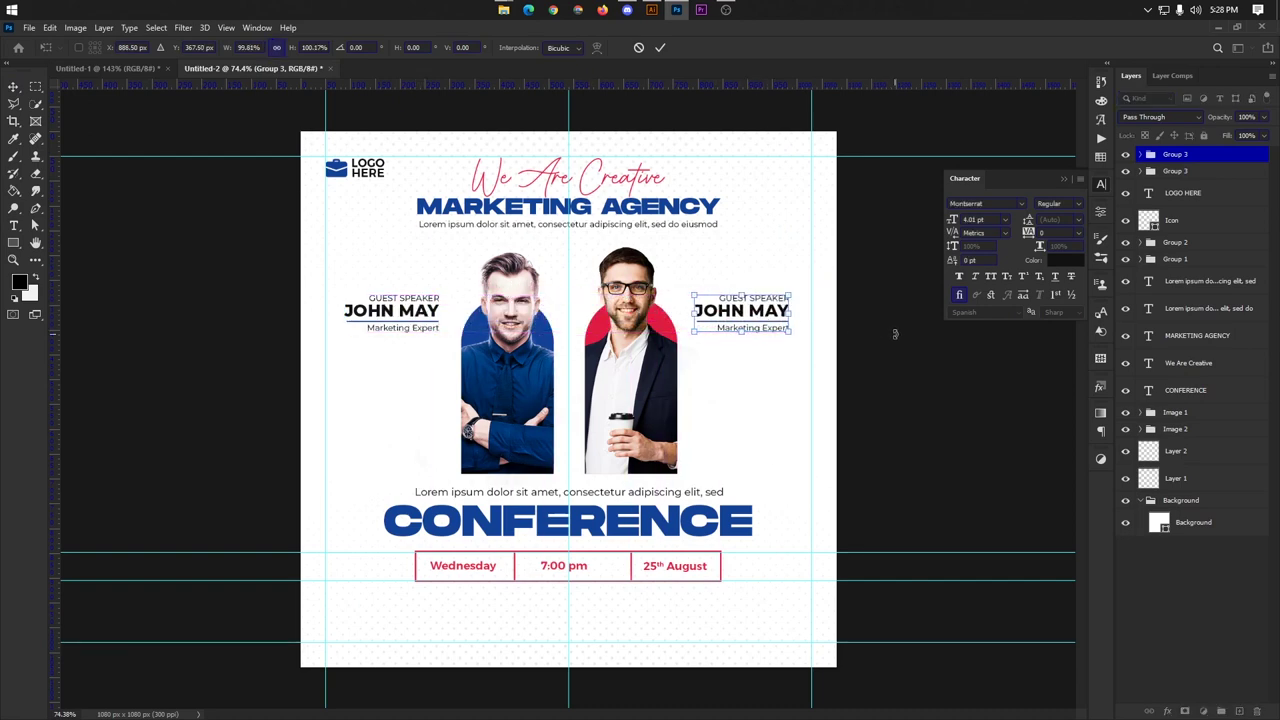
left_click(661, 48)
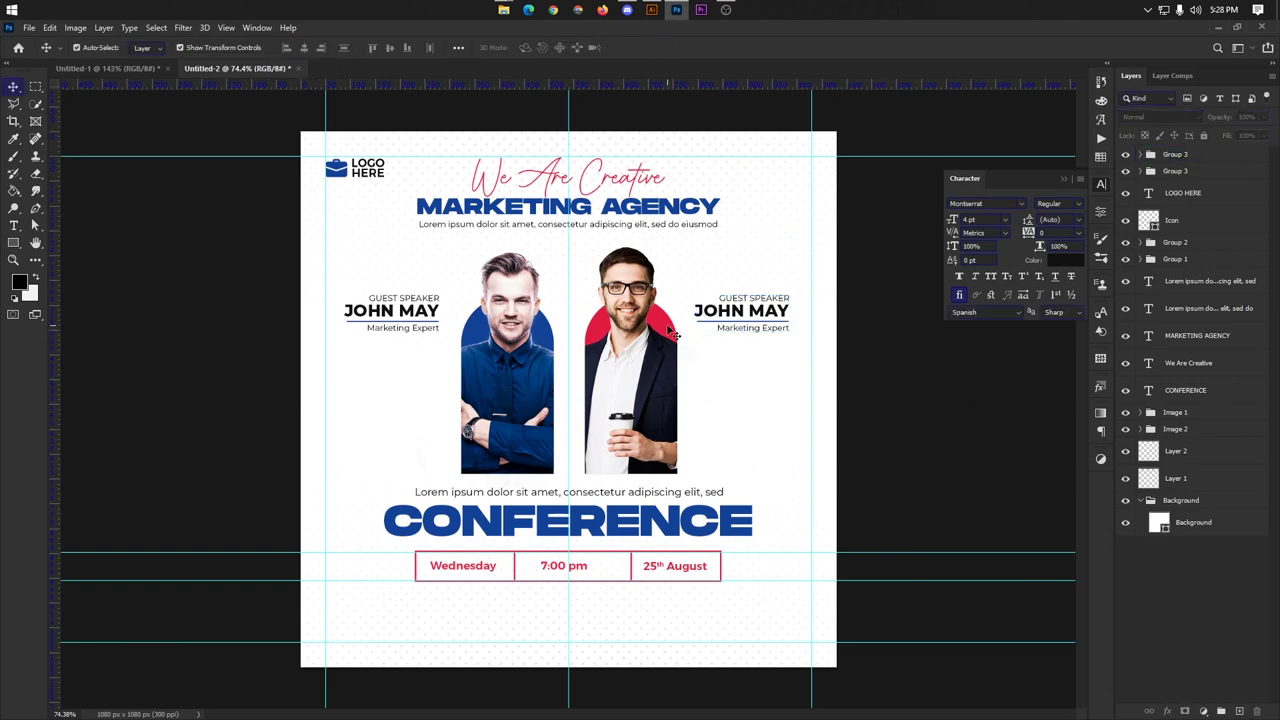
scroll(661, 367, "up", 2, "alt")
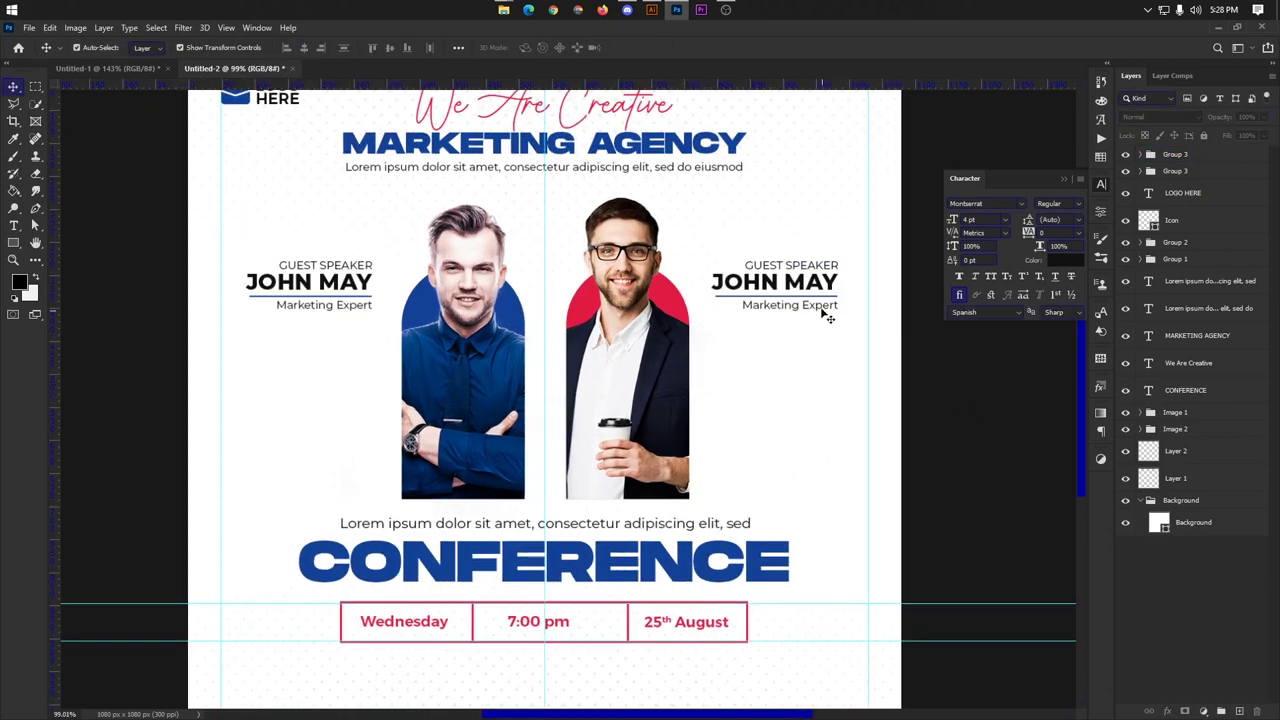
double_click(808, 281)
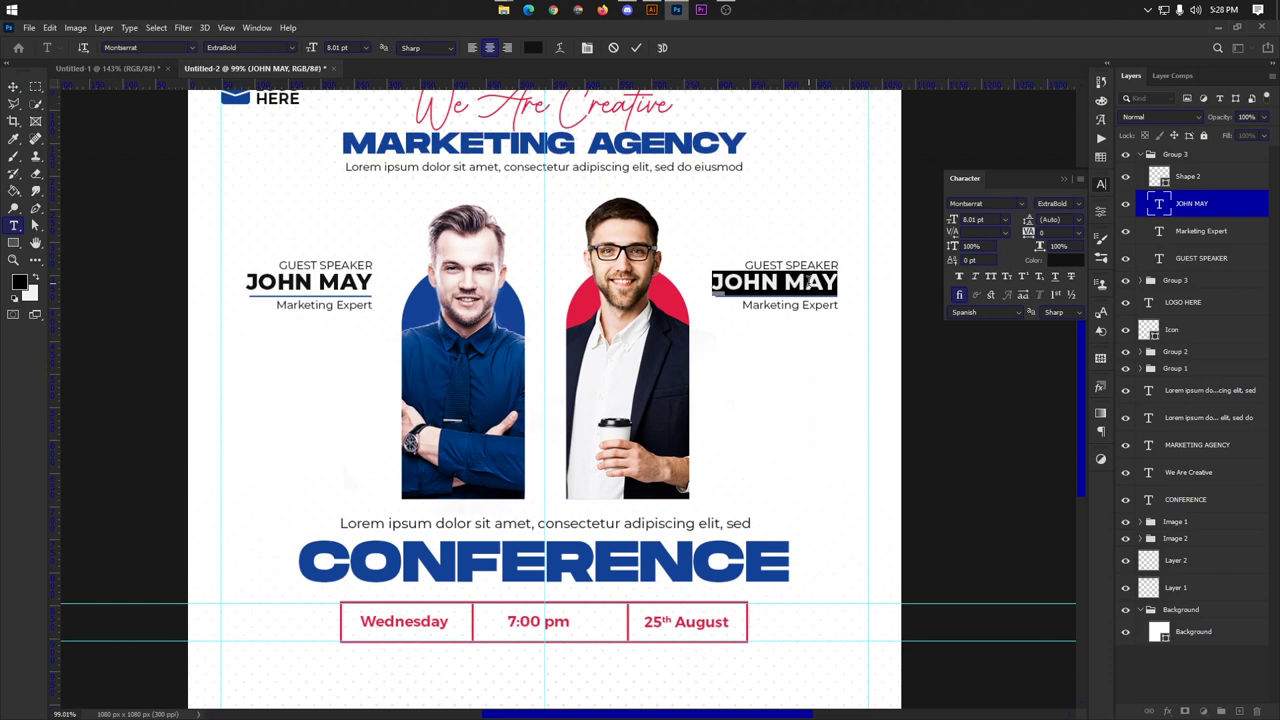
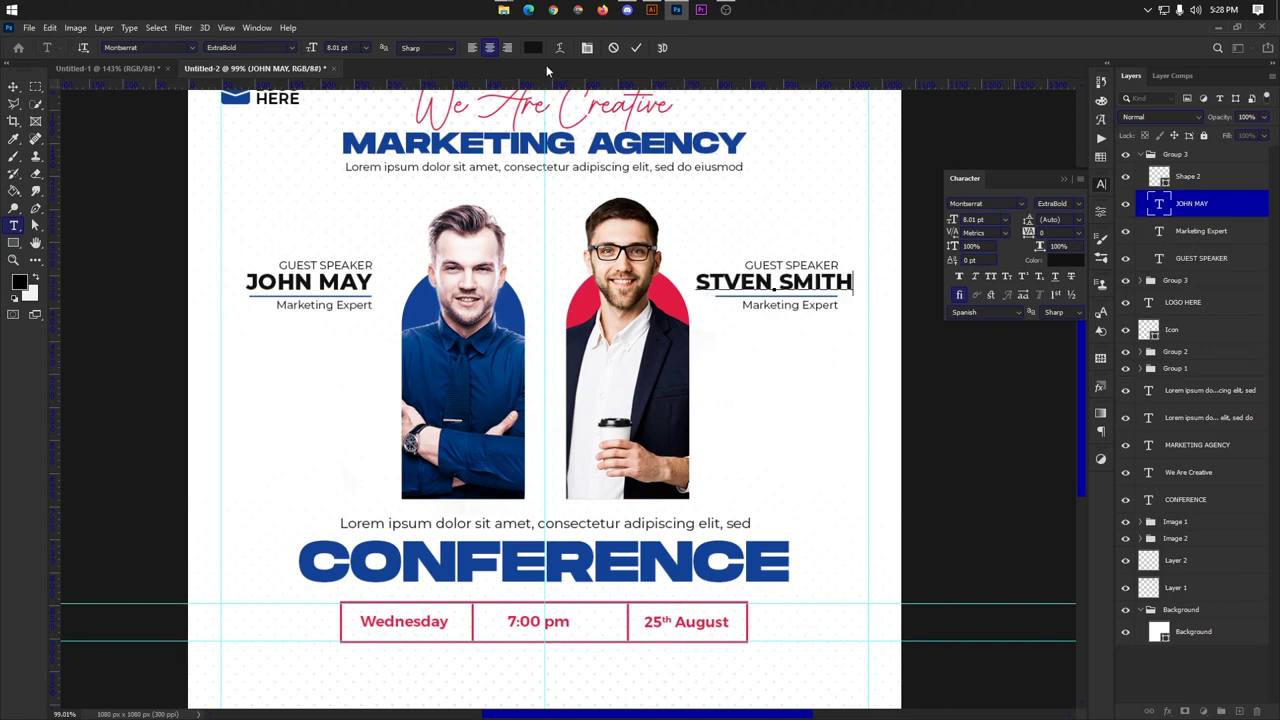
key("ctrl+Return")
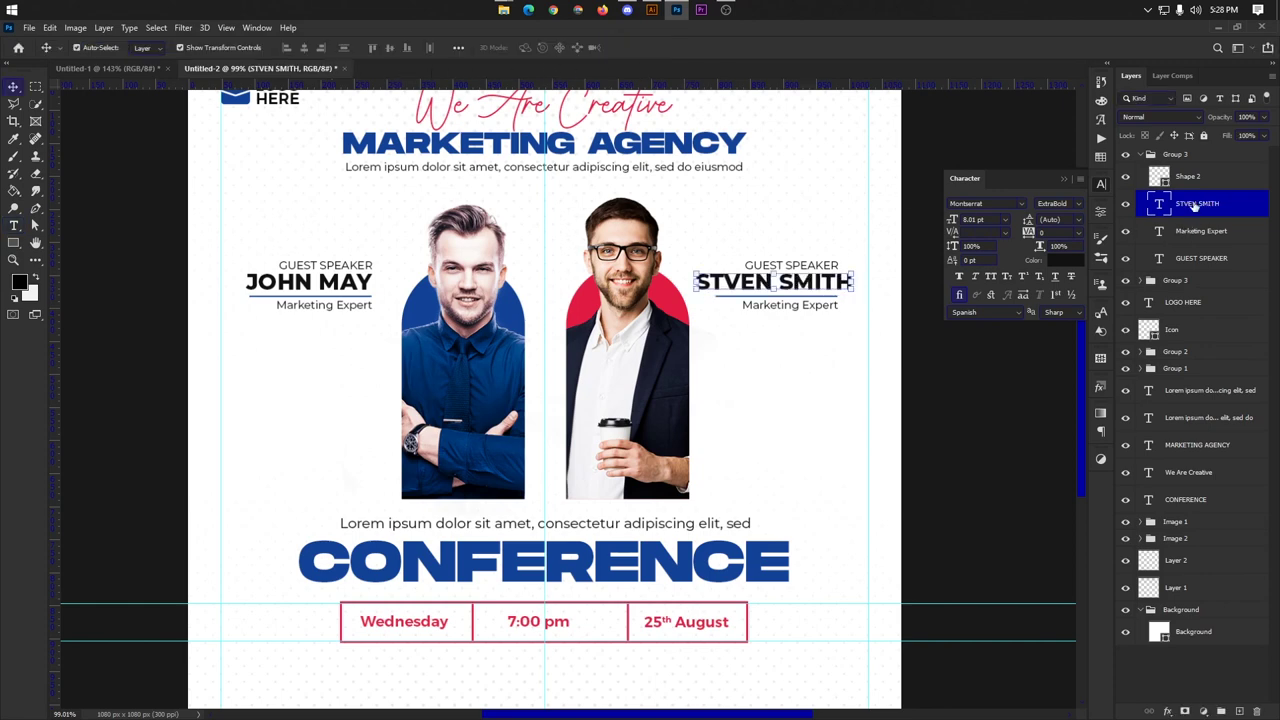
Left-align the right caption block's layers and nudge the block slightly right
left_click(1192, 178)
left_click(1203, 259, "shift")
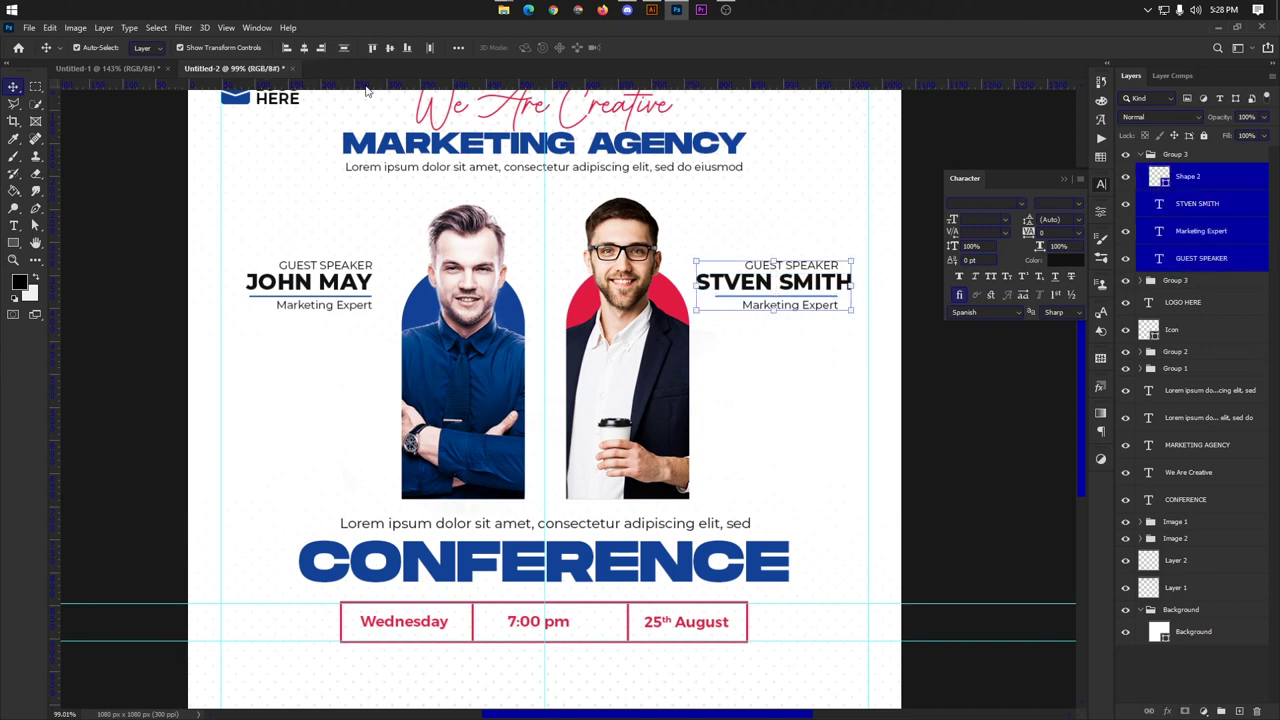
left_click(285, 51)
key("Right")
key("Right")
key("Right")
key("Right")
key("Right")
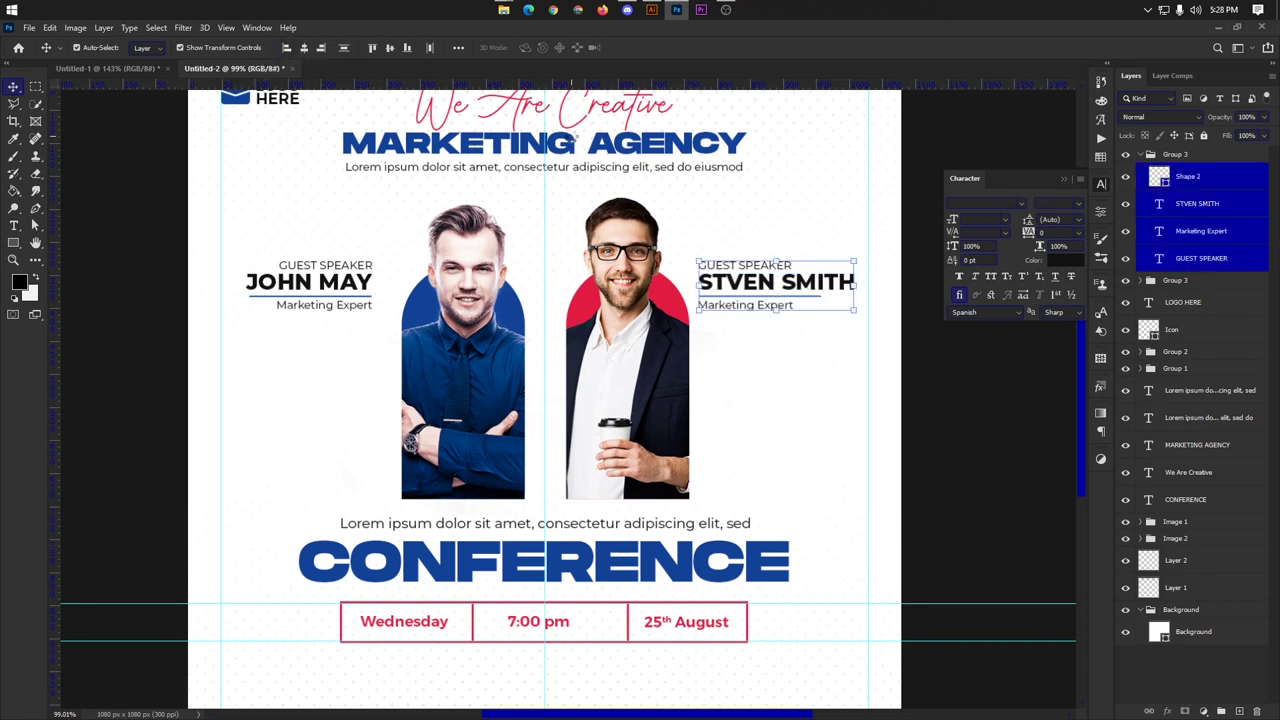
key("Right")
key("Right")
key("Right")
key("Right")
key("Right")
key("Right")
key("Right")
key("Right")
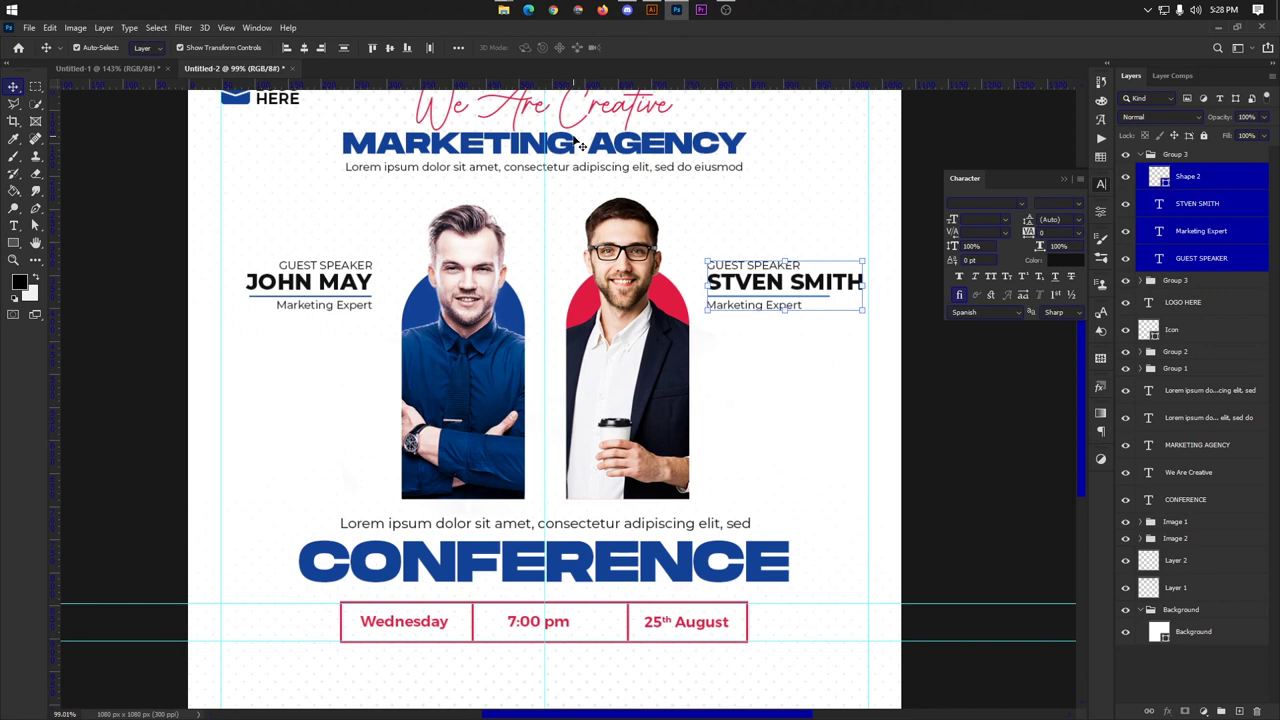
left_click(905, 410)
scroll(922, 405, "down", 2)
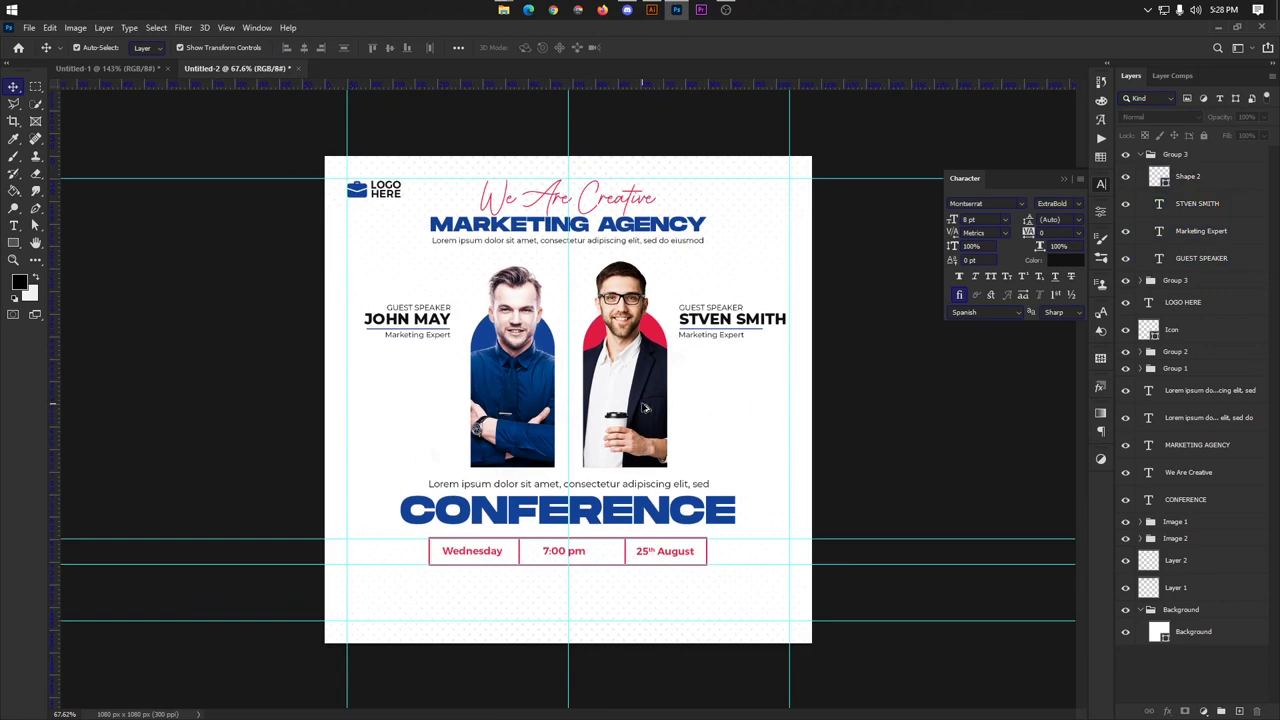
scroll(922, 405, "up", 1)
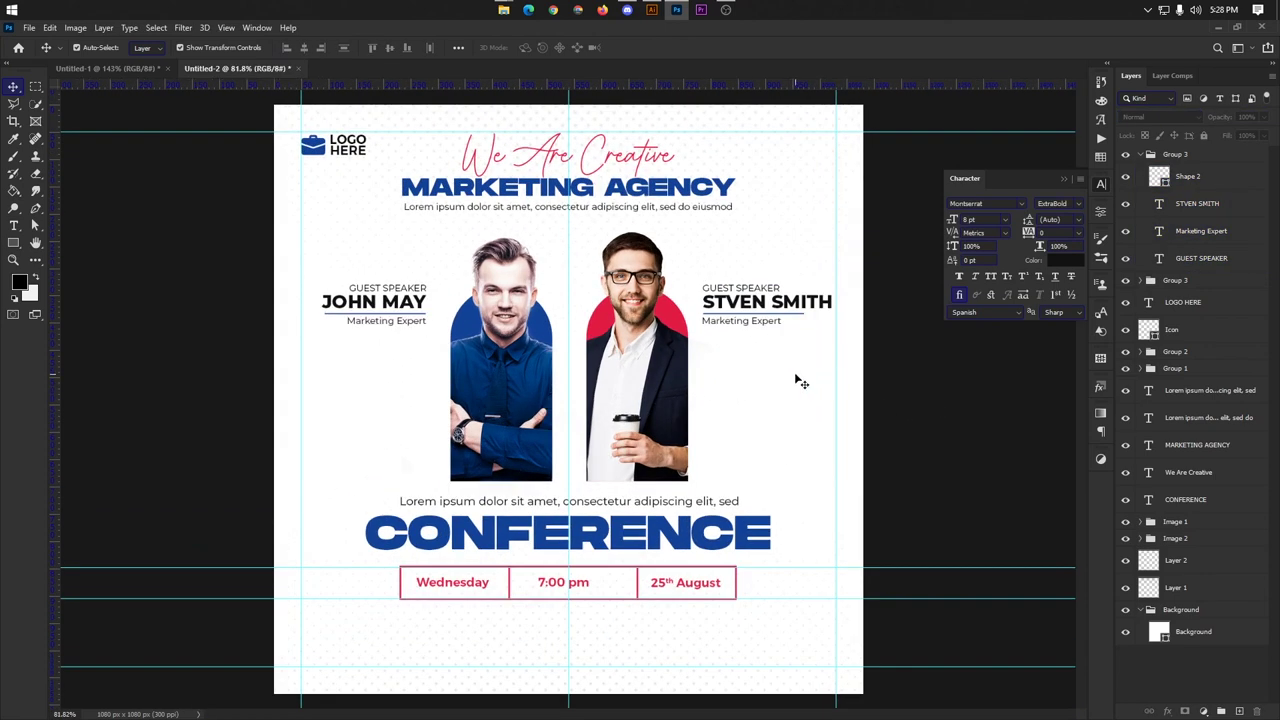
scroll(780, 376, "down", 1)
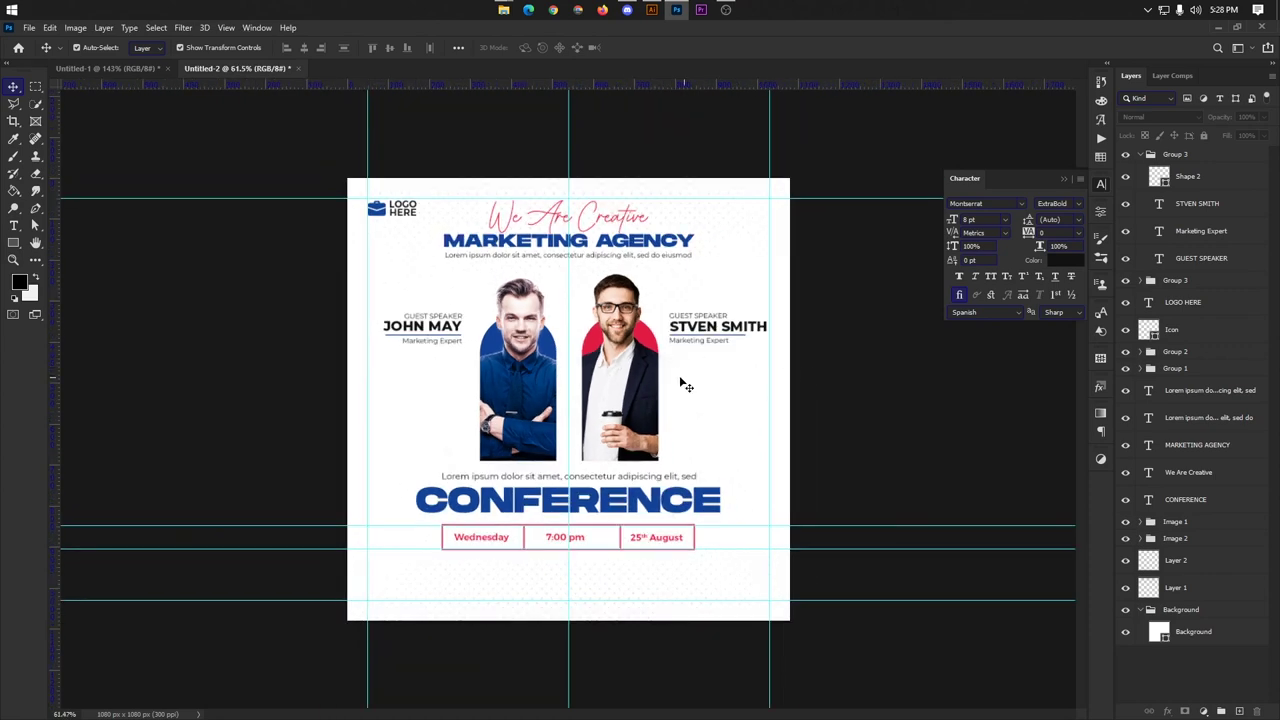
scroll(690, 370, "up", 1)
scroll(483, 358, "up", 1)
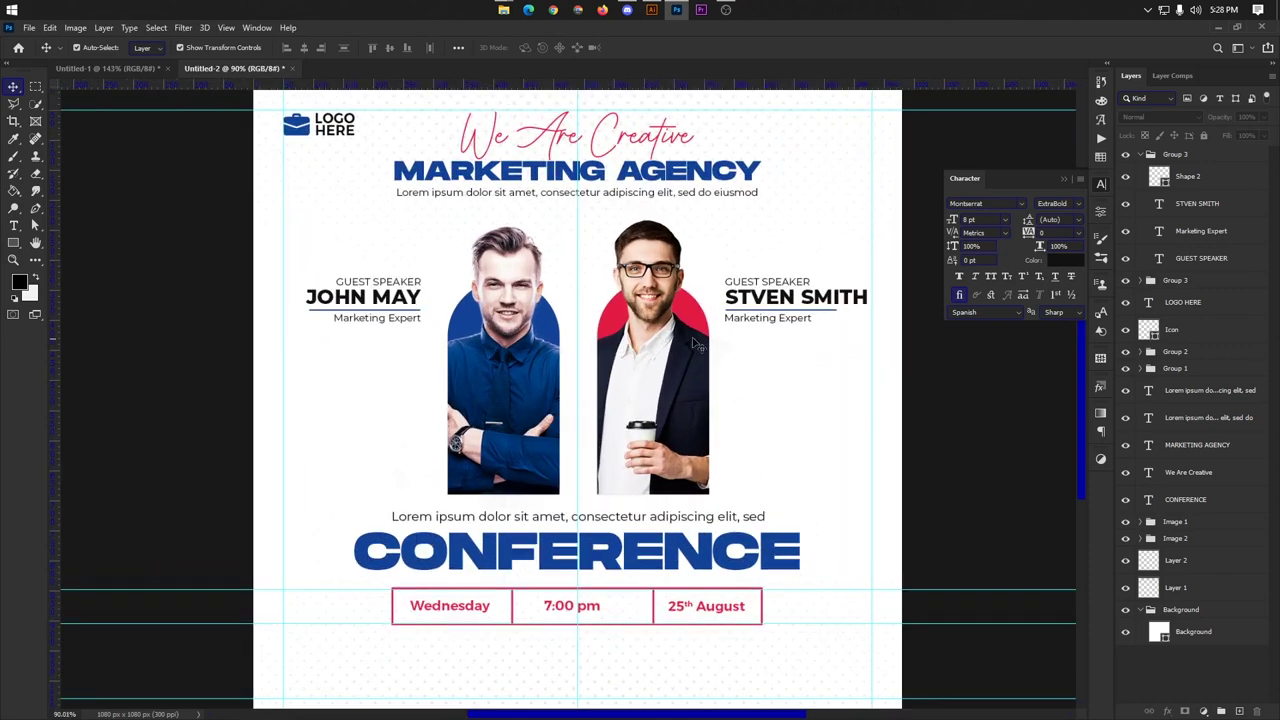
scroll(812, 337, "up", 1)
left_click(862, 295)
left_click(1066, 262)
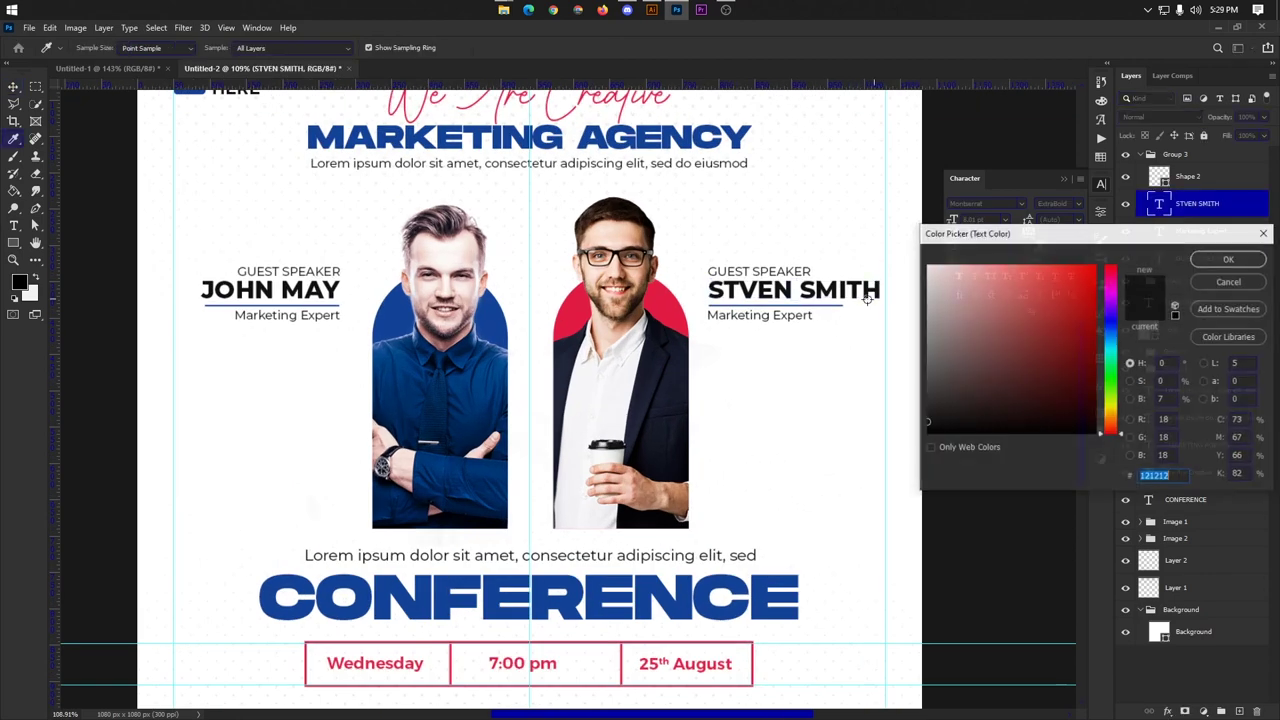
left_click(679, 306)
left_click(1229, 259)
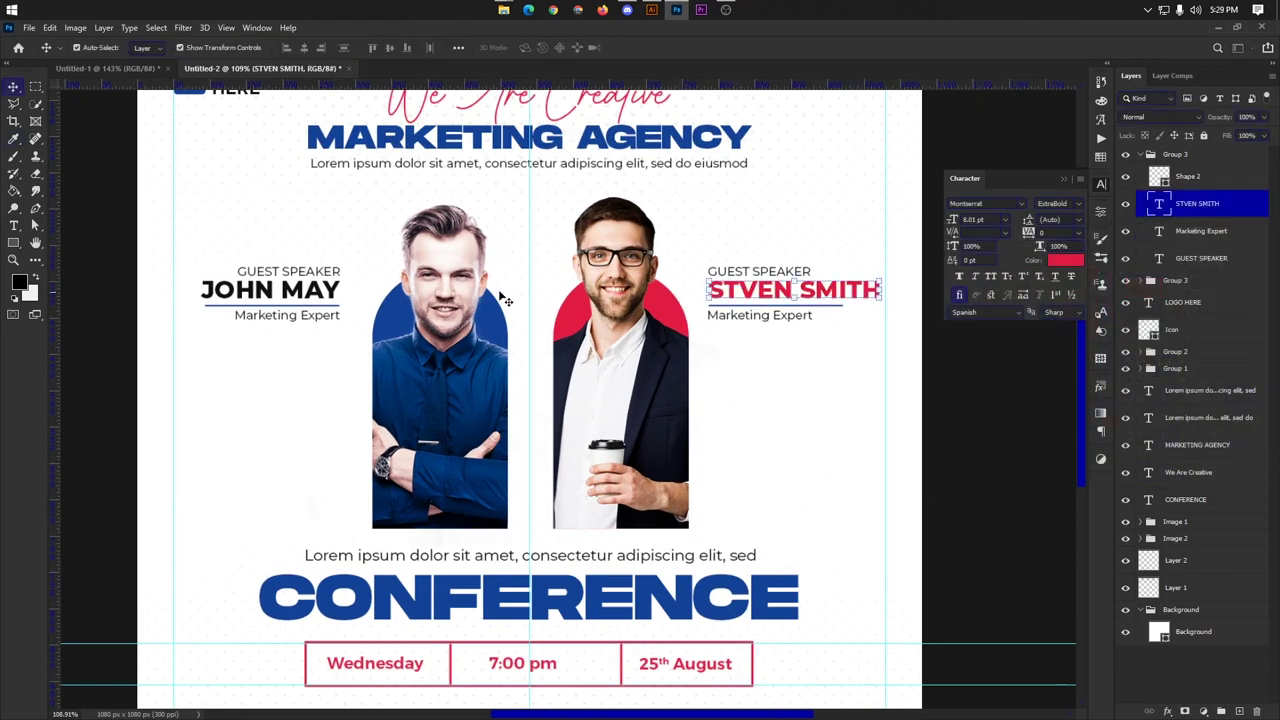
left_click(318, 297)
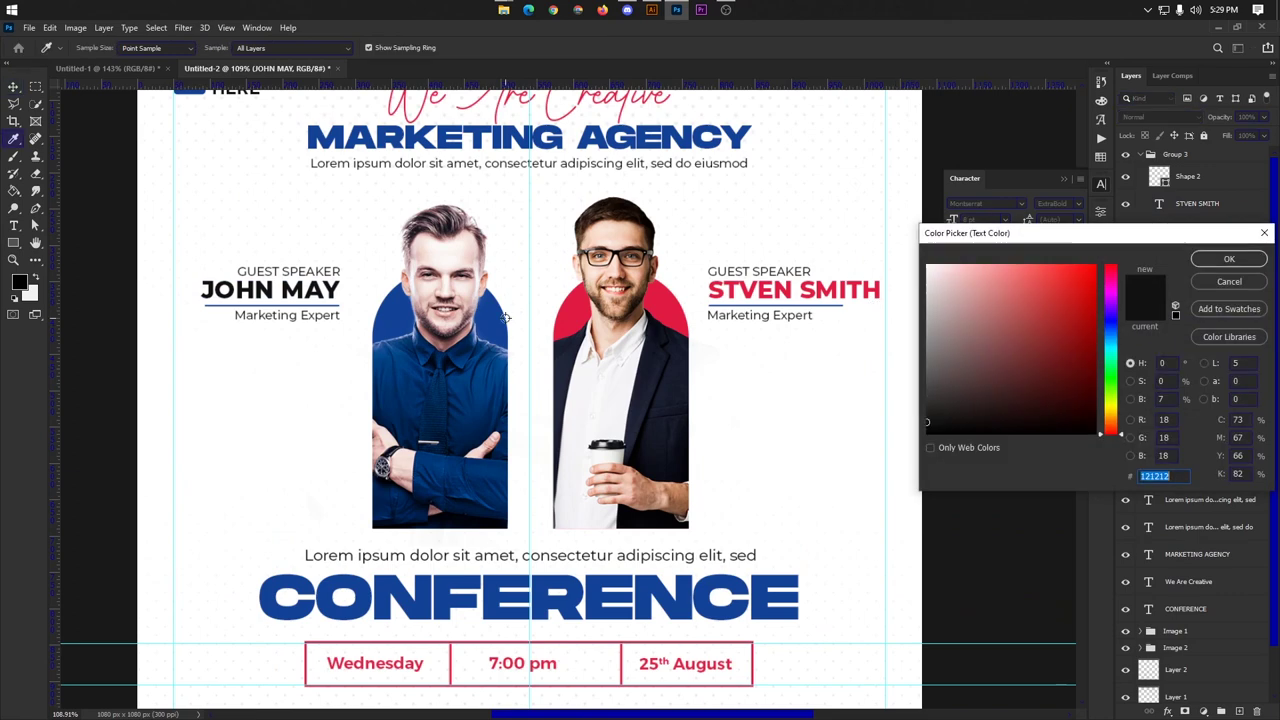
left_click(500, 318)
left_click(1236, 262)
key("v")
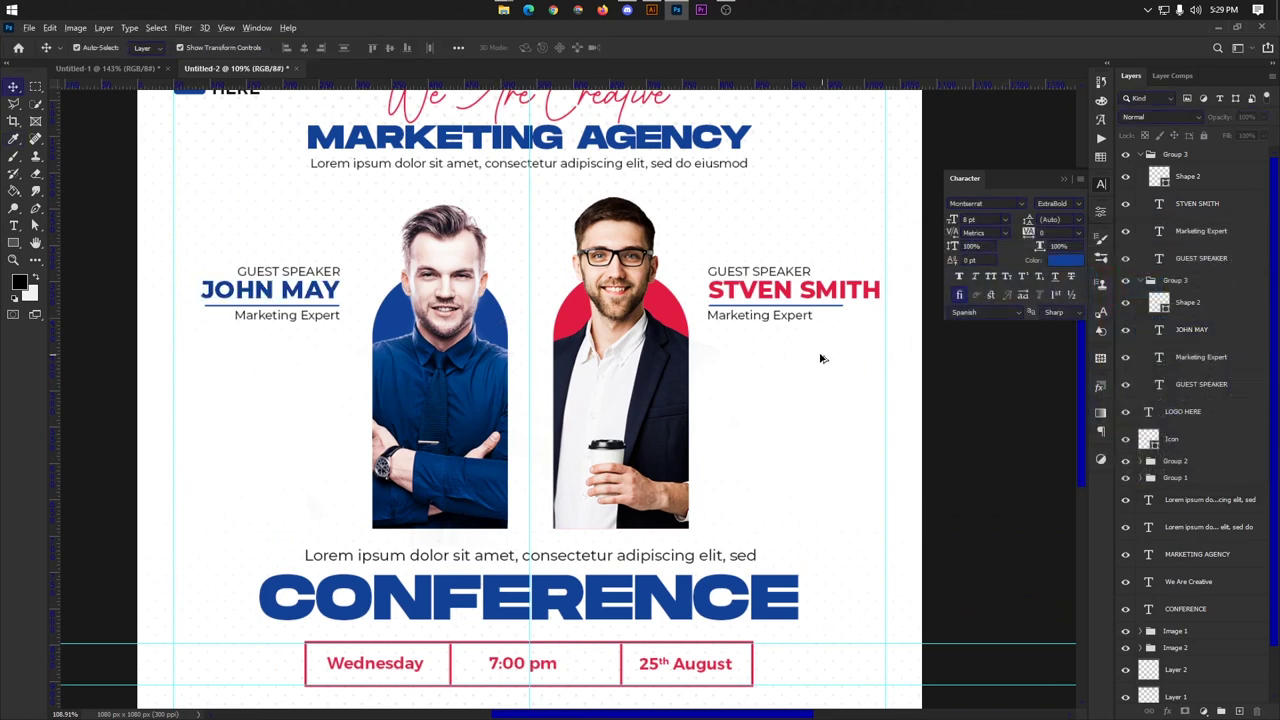
left_click(792, 306)
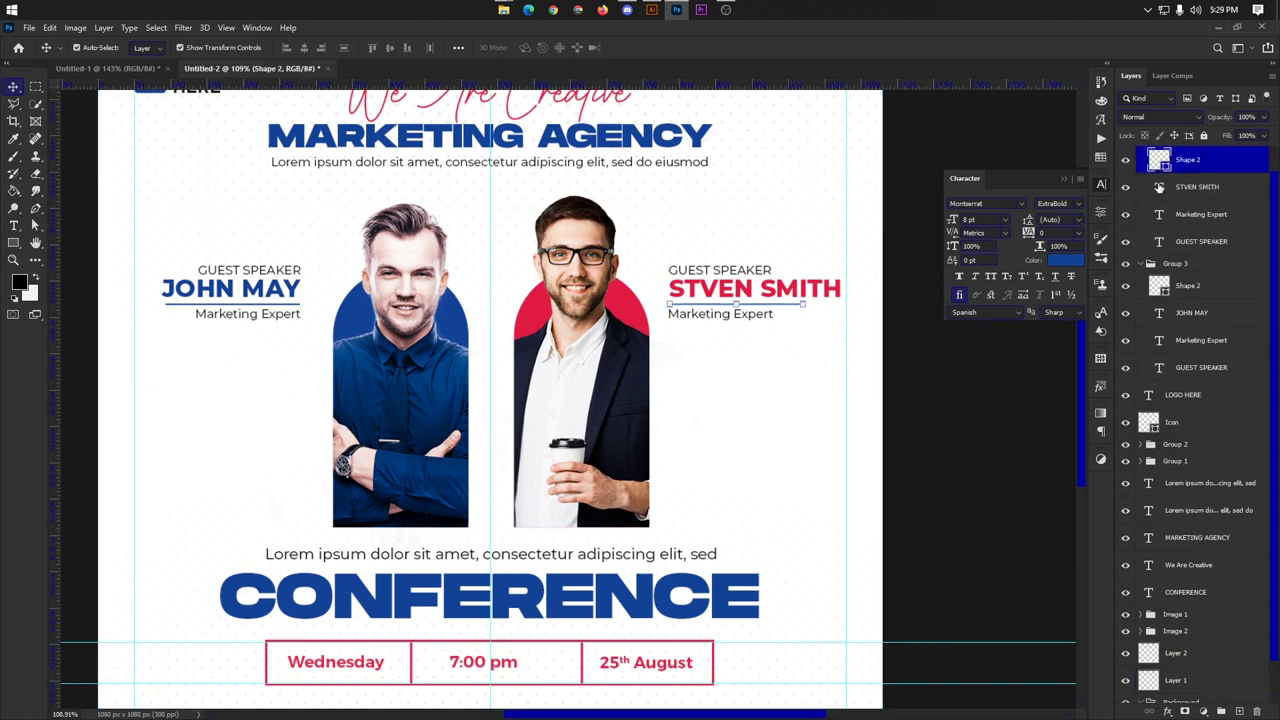
left_click(35, 225)
left_click(201, 47)
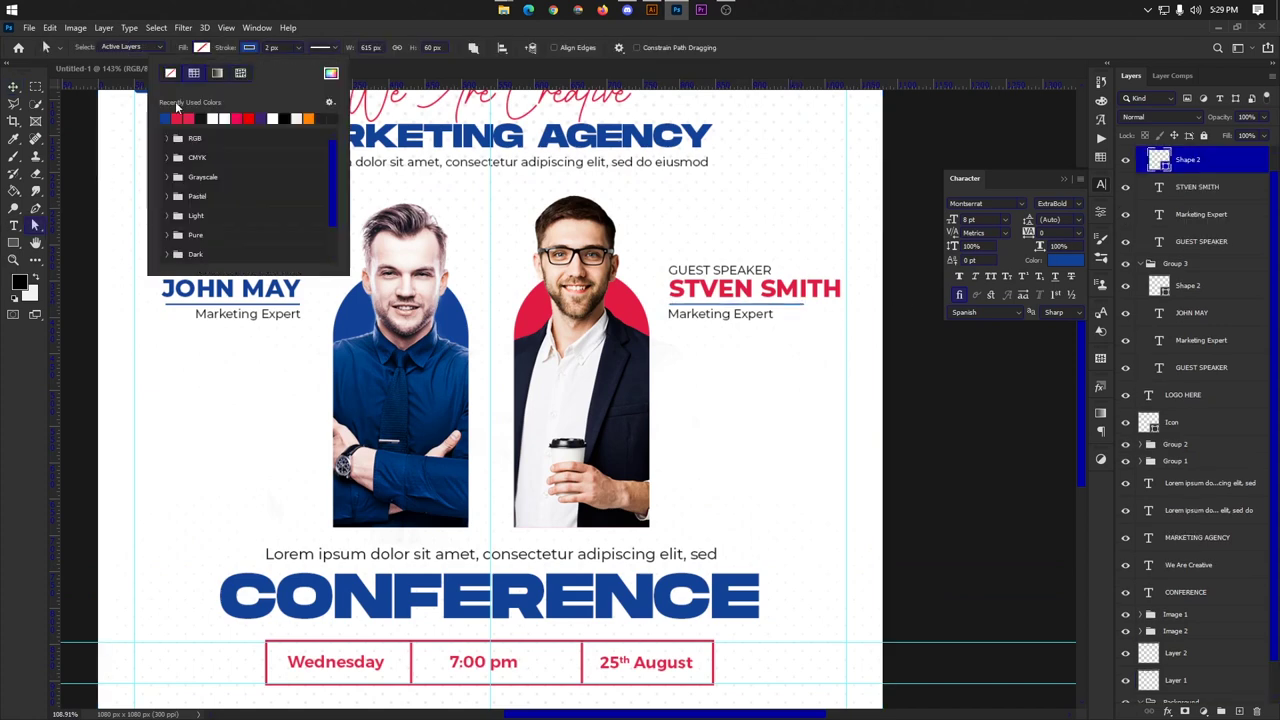
left_click(13, 87)
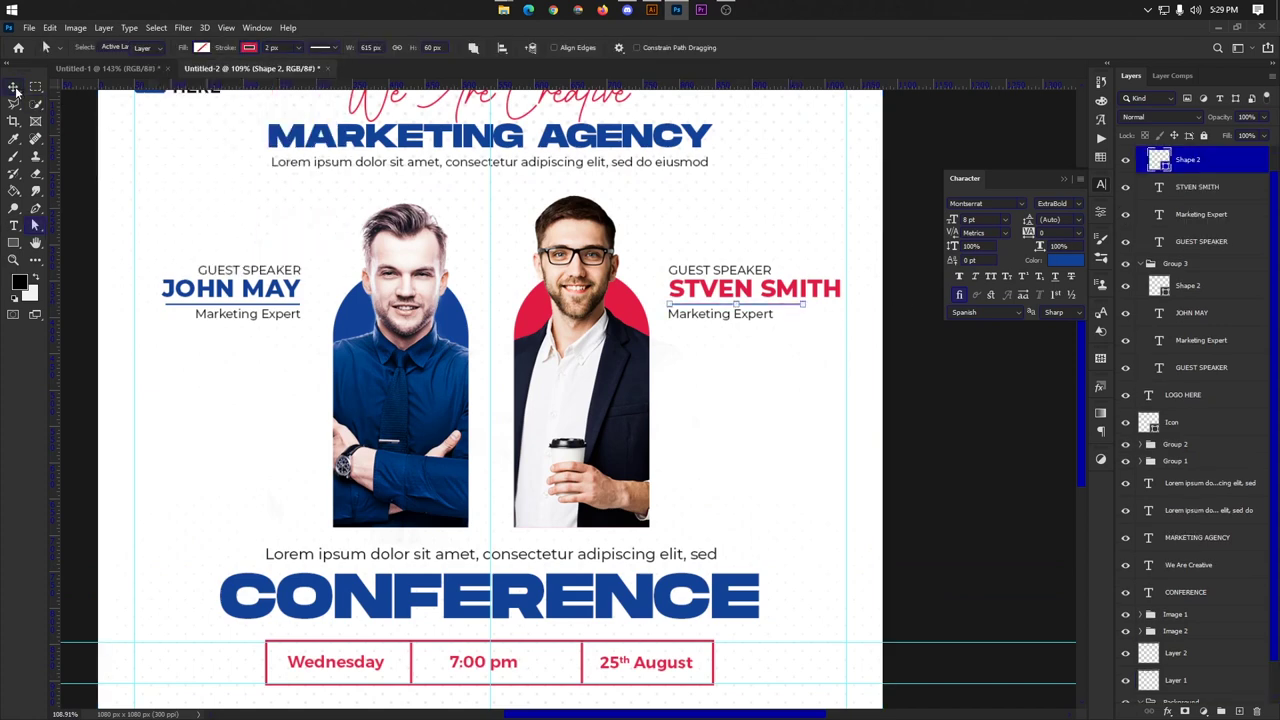
left_click(236, 68)
scroll(592, 400, "down", 2)
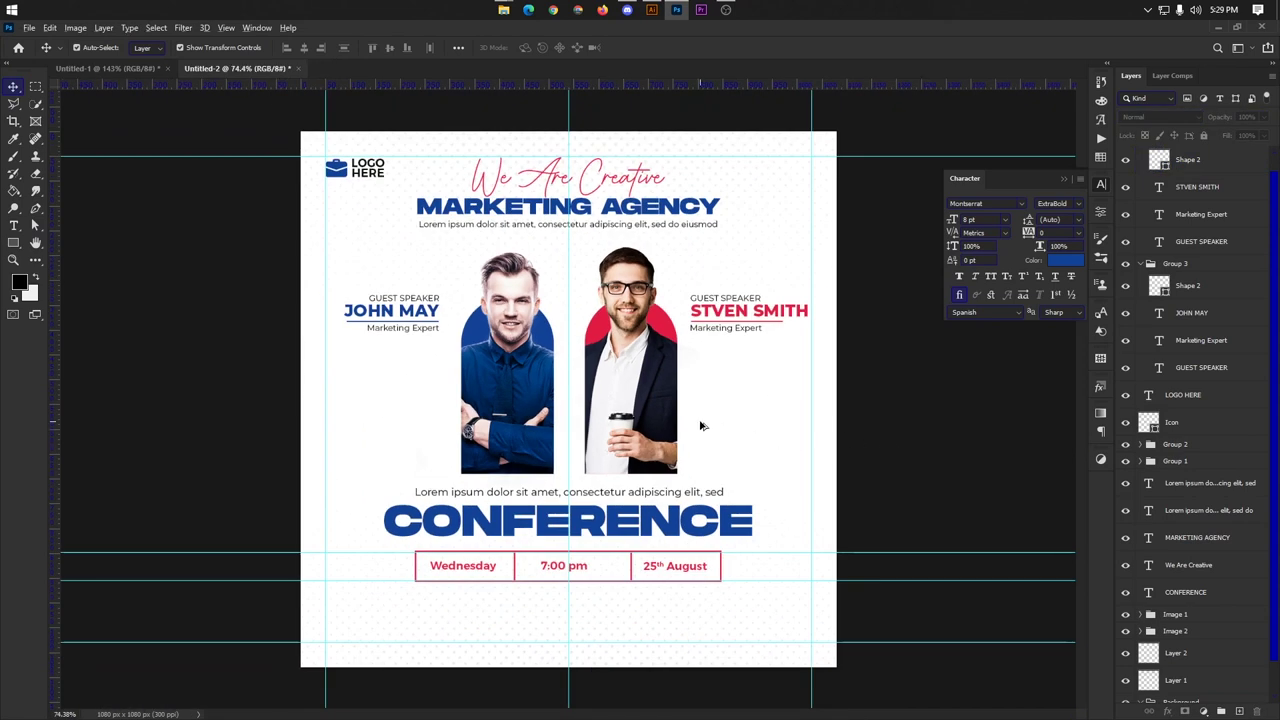
scroll(701, 426, "down", 1)
scroll(560, 385, "up", 1)
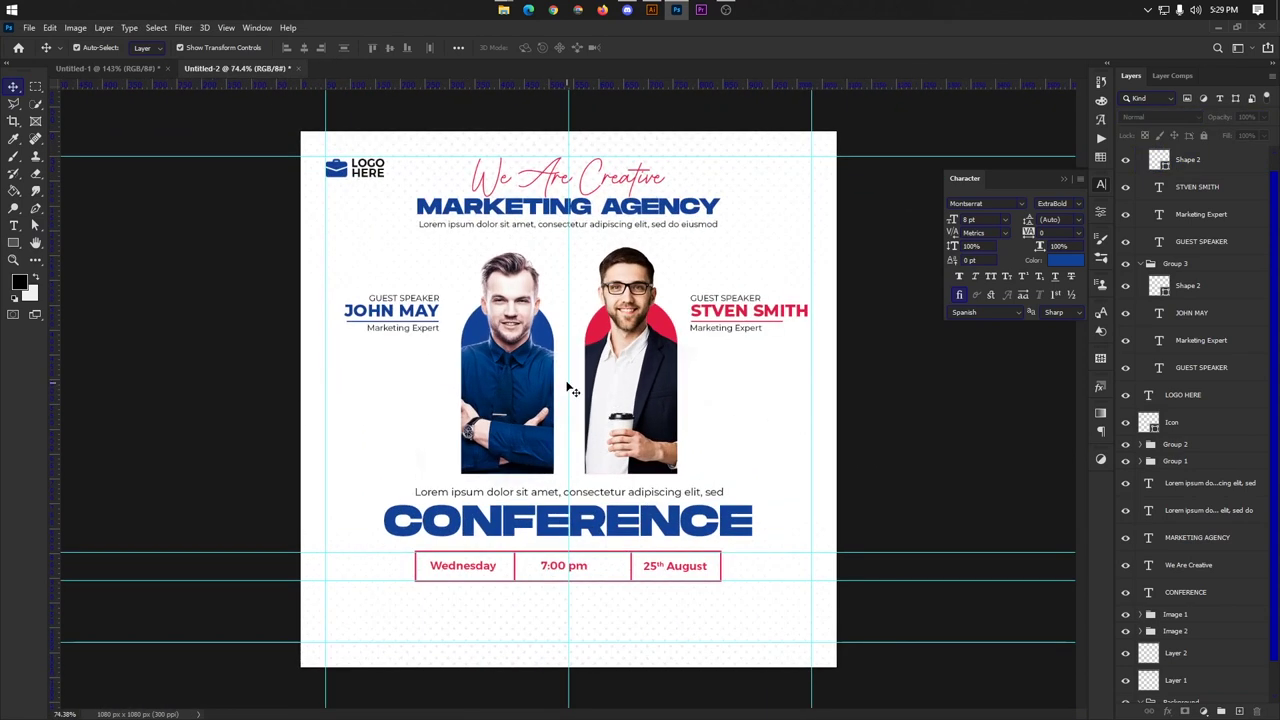
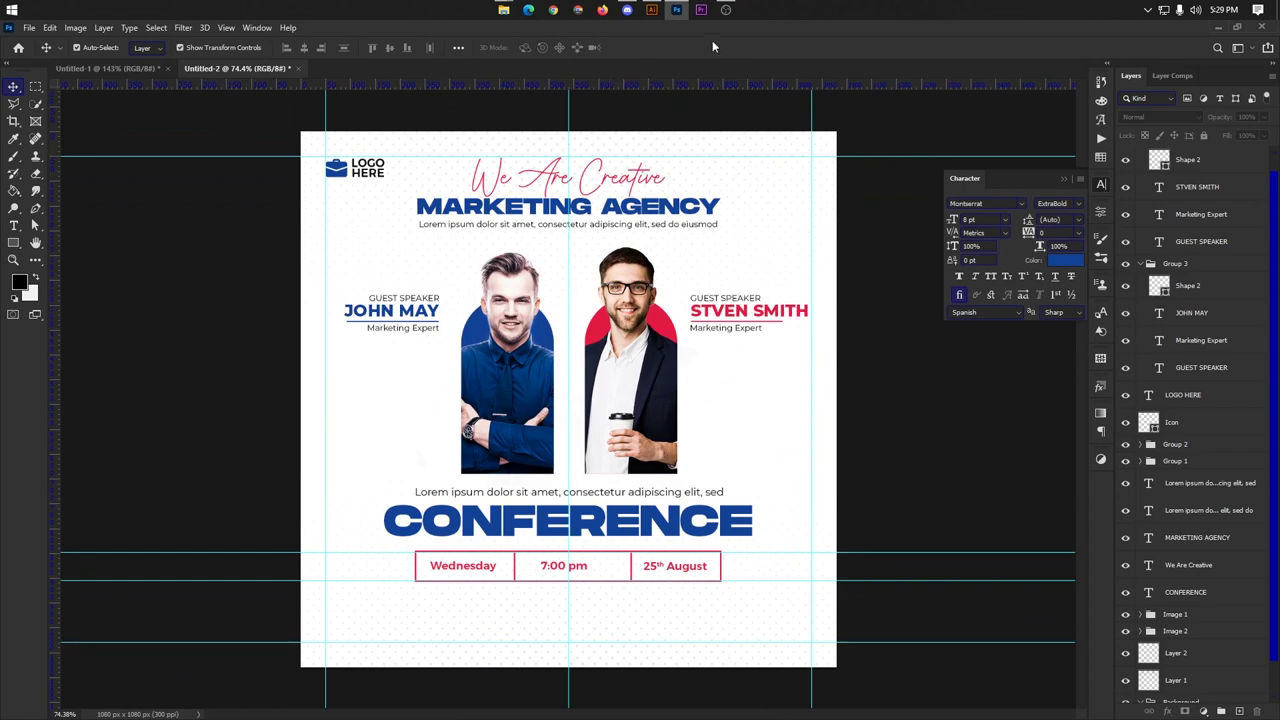
Review the flyer and its logo and social icon assets, then return to Illustrator's blank Untitled-1
left_click(651, 10)
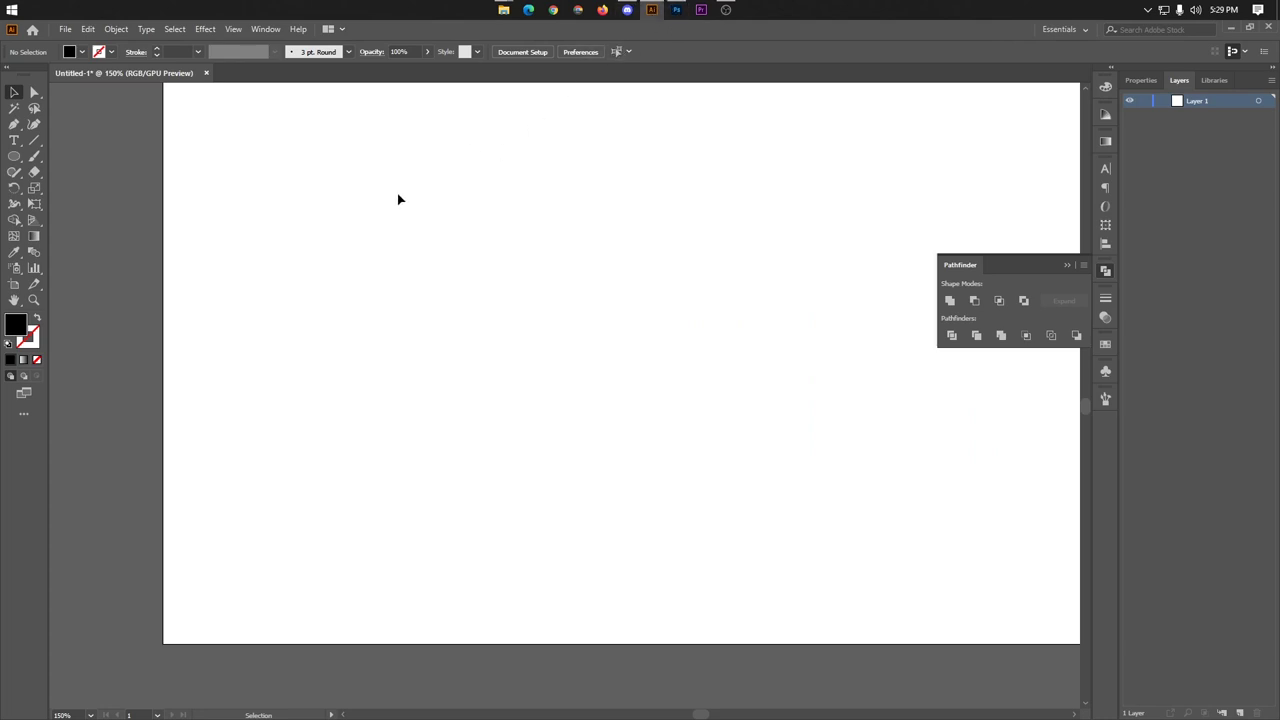
left_click(676, 10)
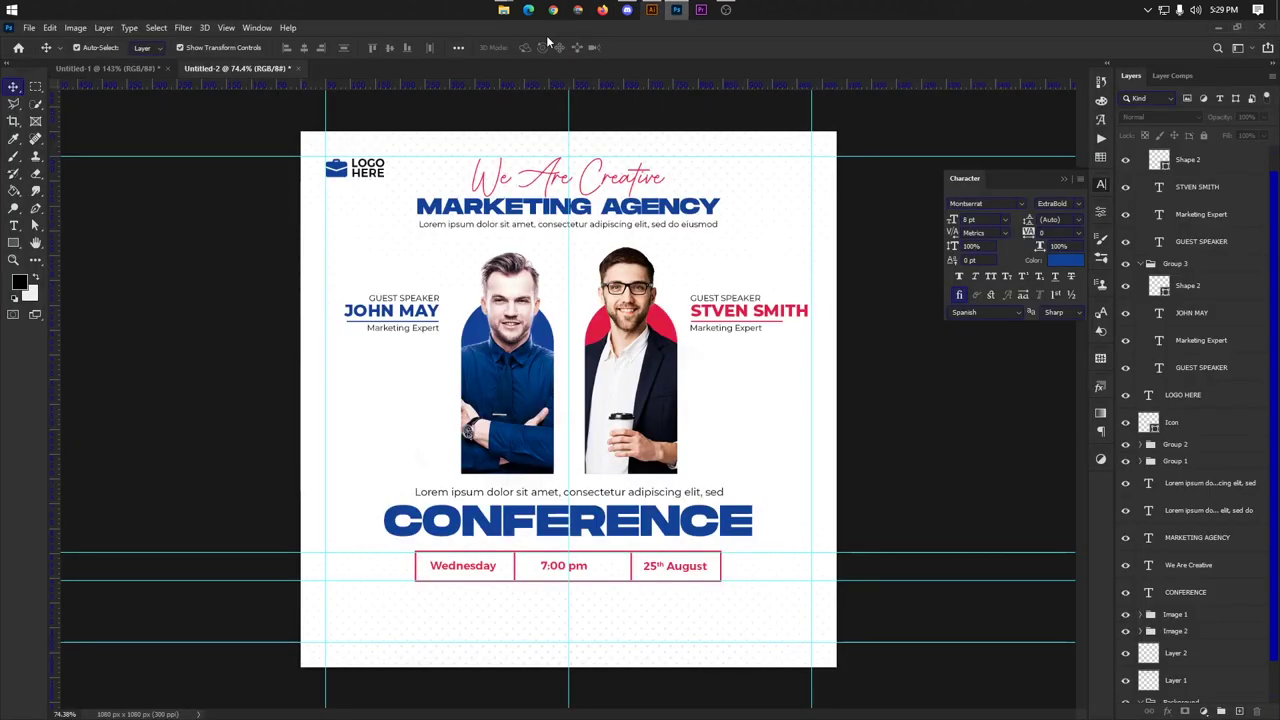
left_click(127, 72)
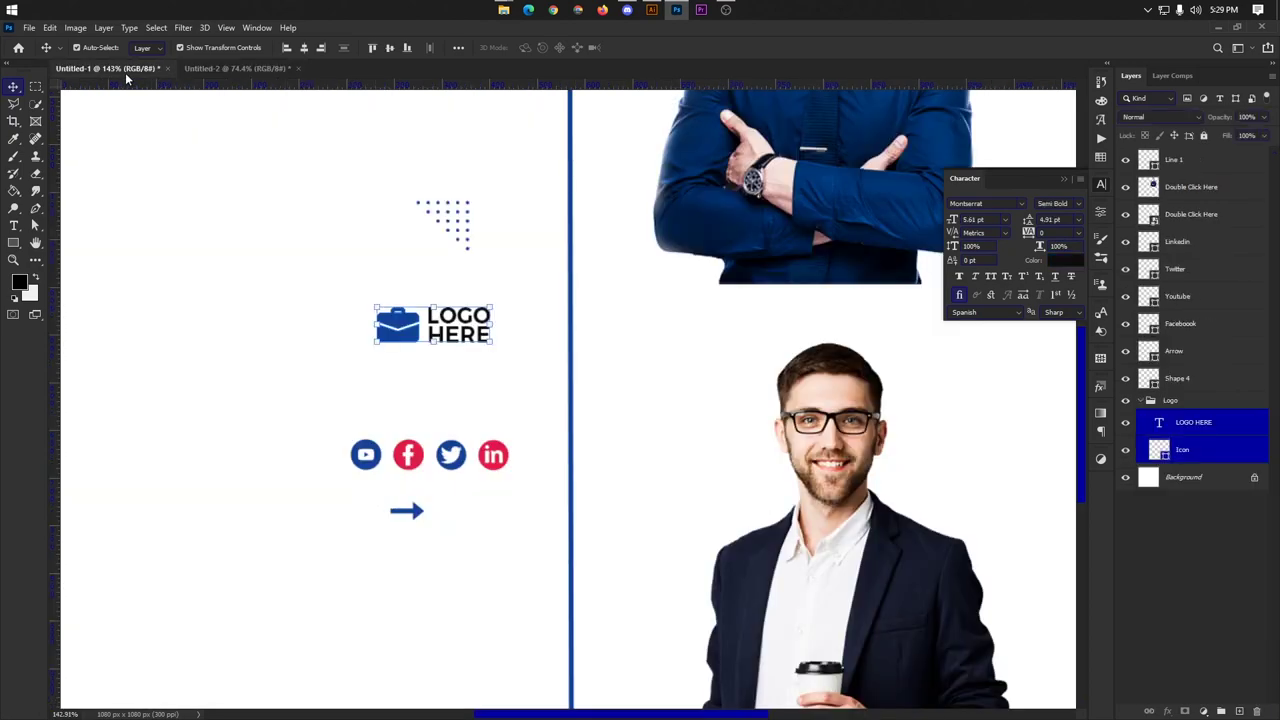
left_click(258, 66)
left_click(652, 10)
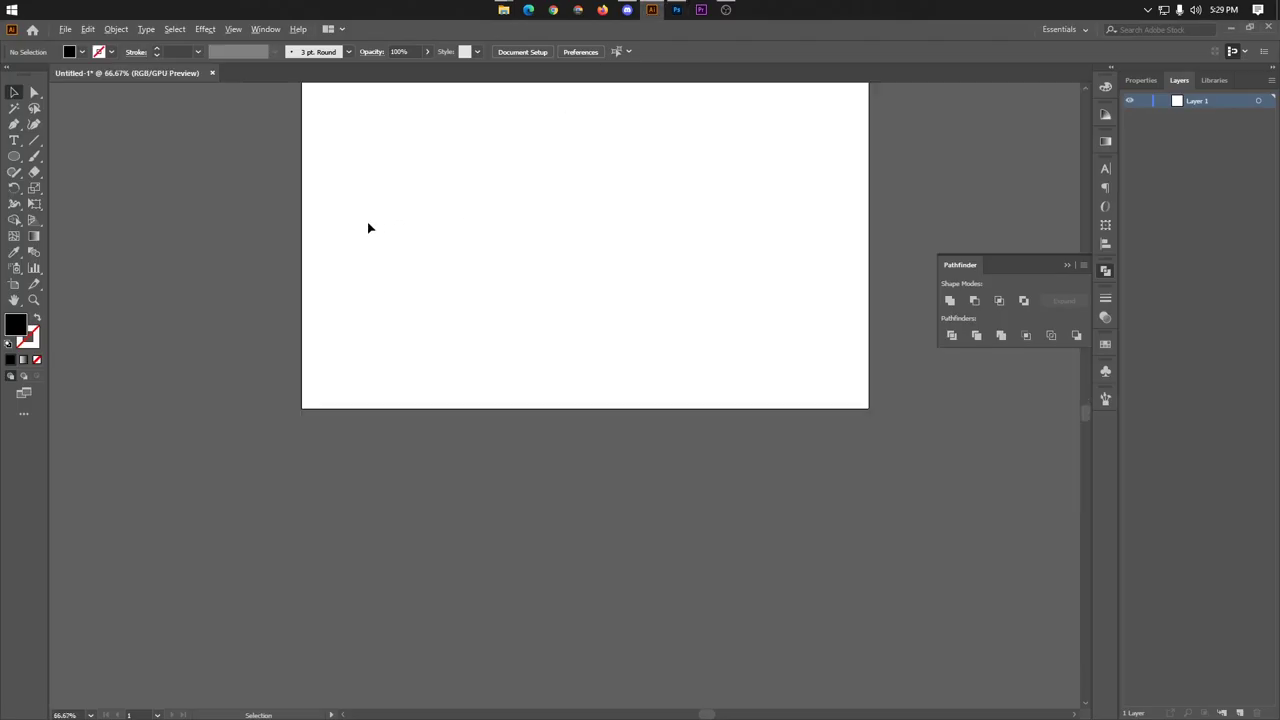
Draw a large perfect circle with no fill and move it up and left on the artboard
left_click(14, 155)
left_click_drag(14, 157, 70, 185)
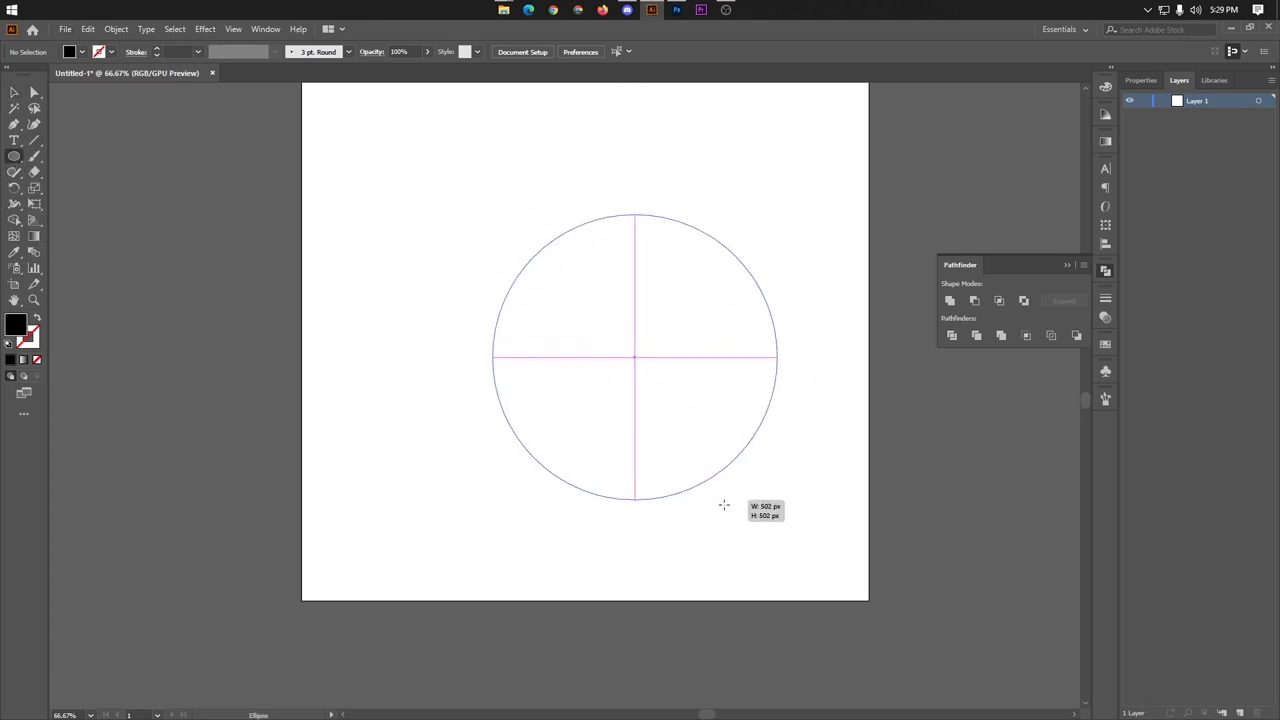
left_click_drag(492, 214, 791, 513)
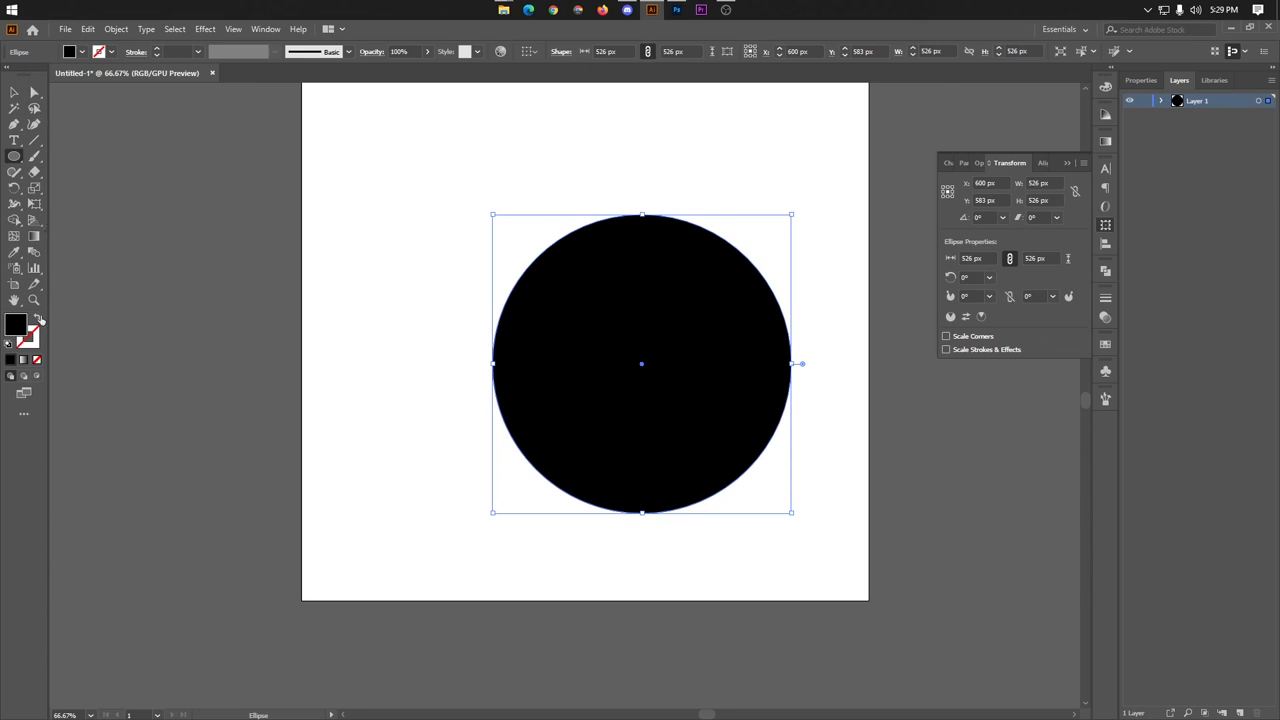
left_click(38, 319)
left_click(14, 92)
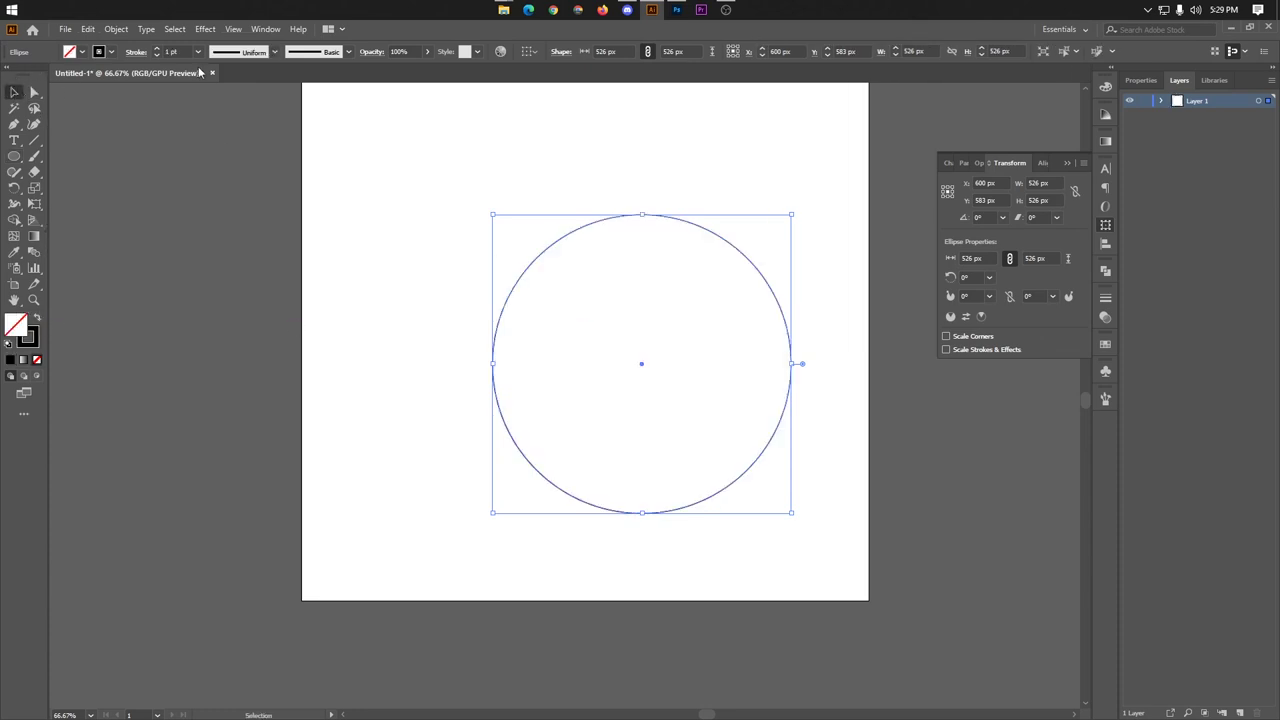
left_click(738, 310)
left_click_drag(692, 224, 646, 196)
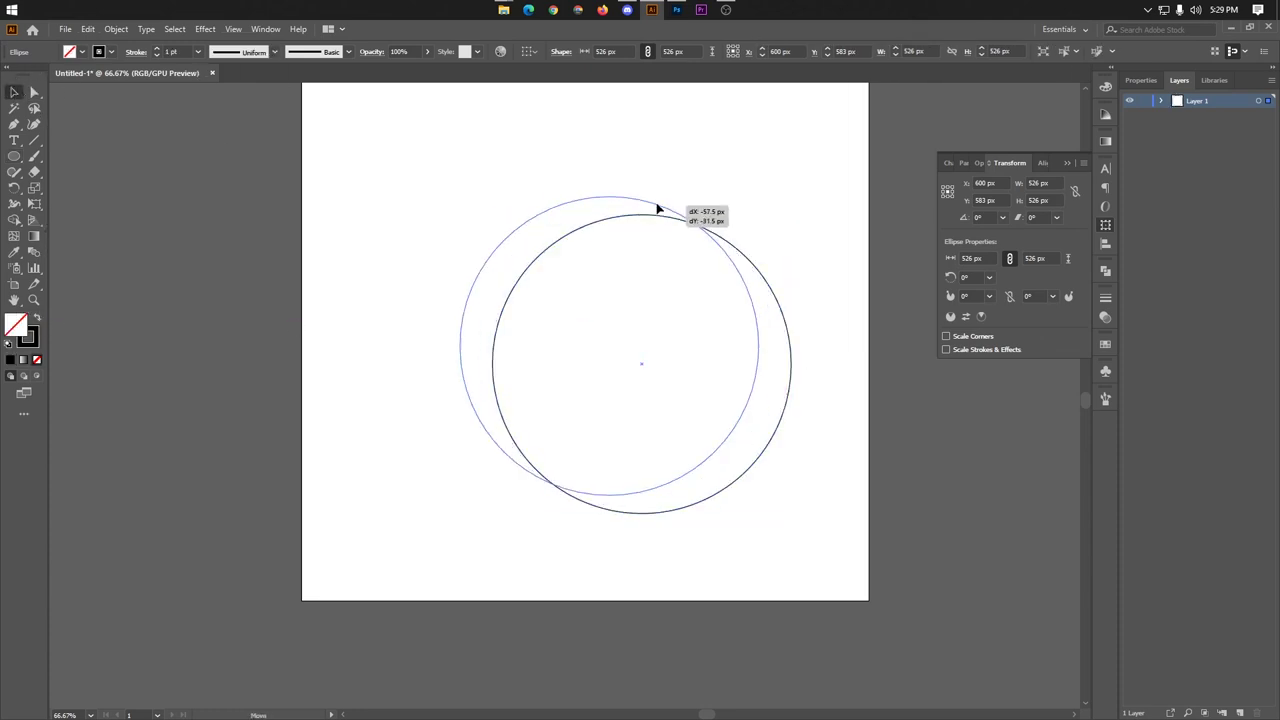
Give the circle a 2 pt dashed stroke
left_click(156, 49)
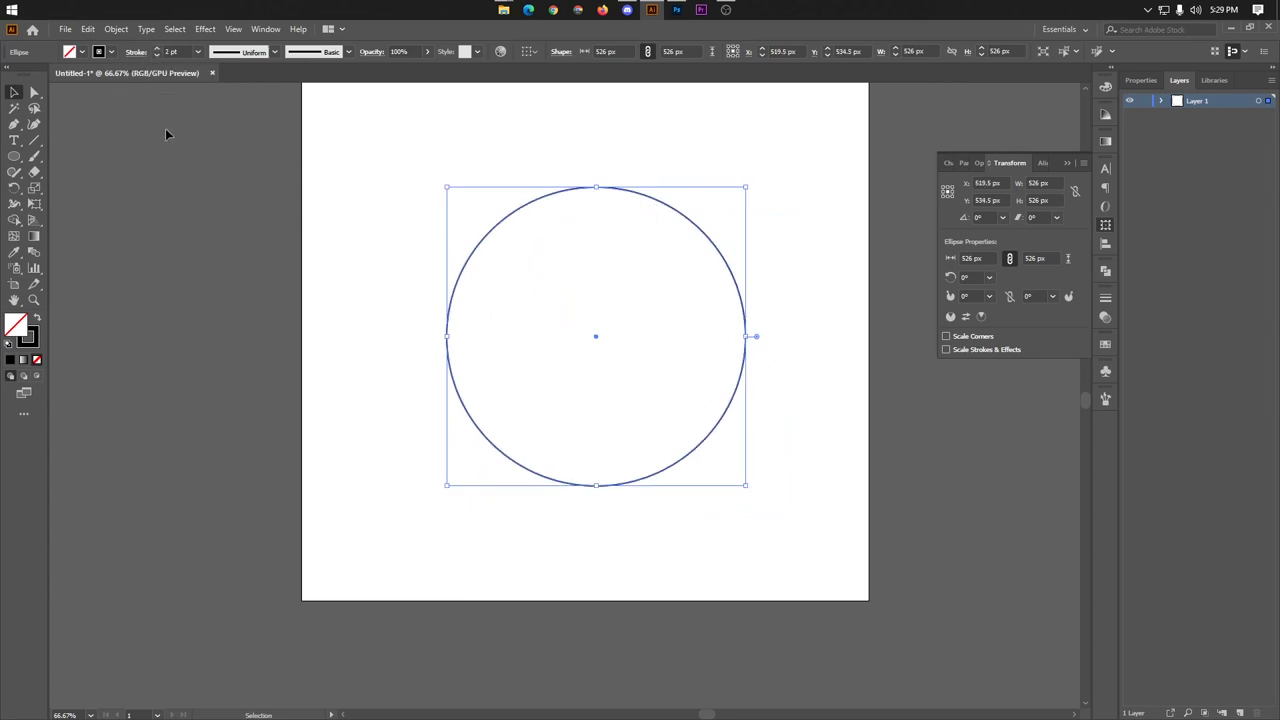
left_click(136, 52)
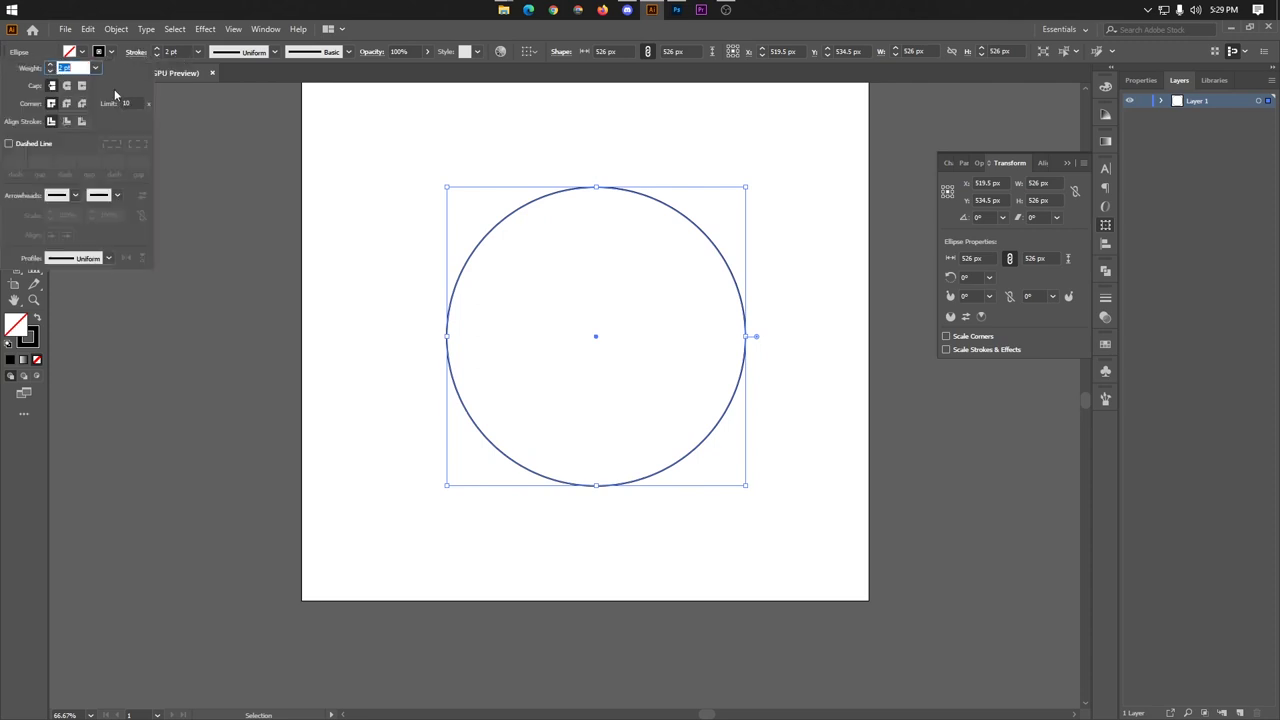
left_click(22, 145)
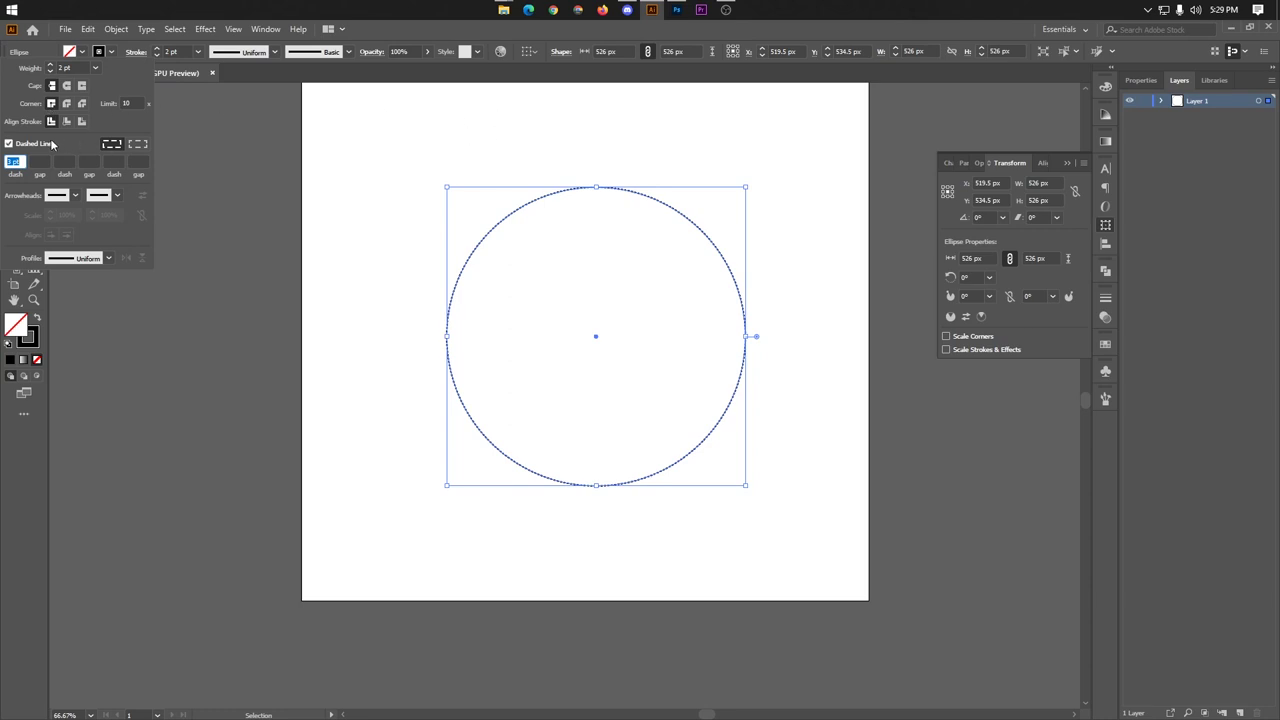
left_click(10, 161)
double_click(10, 161)
left_click(238, 164)
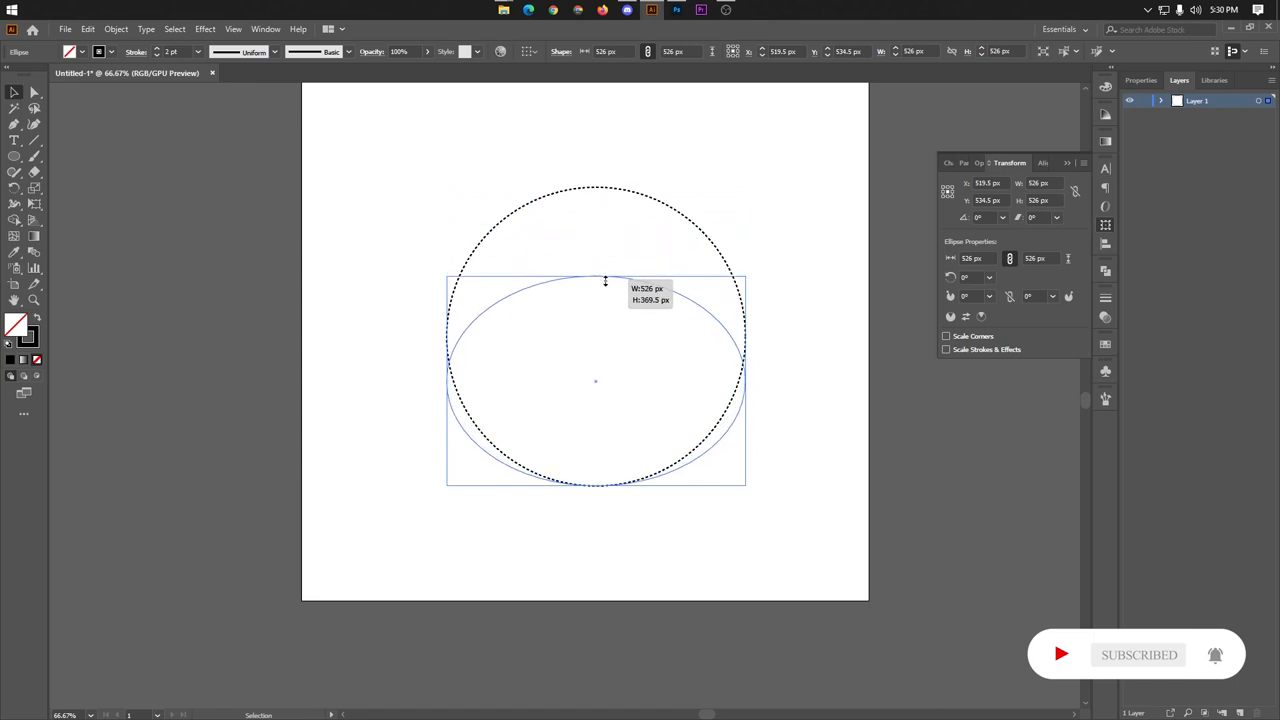
Squash the circle into a flatter ellipse and keep a copy to the lower right
left_click_drag(599, 188, 599, 283)
left_click(751, 297)
scroll(708, 394, "up", 2)
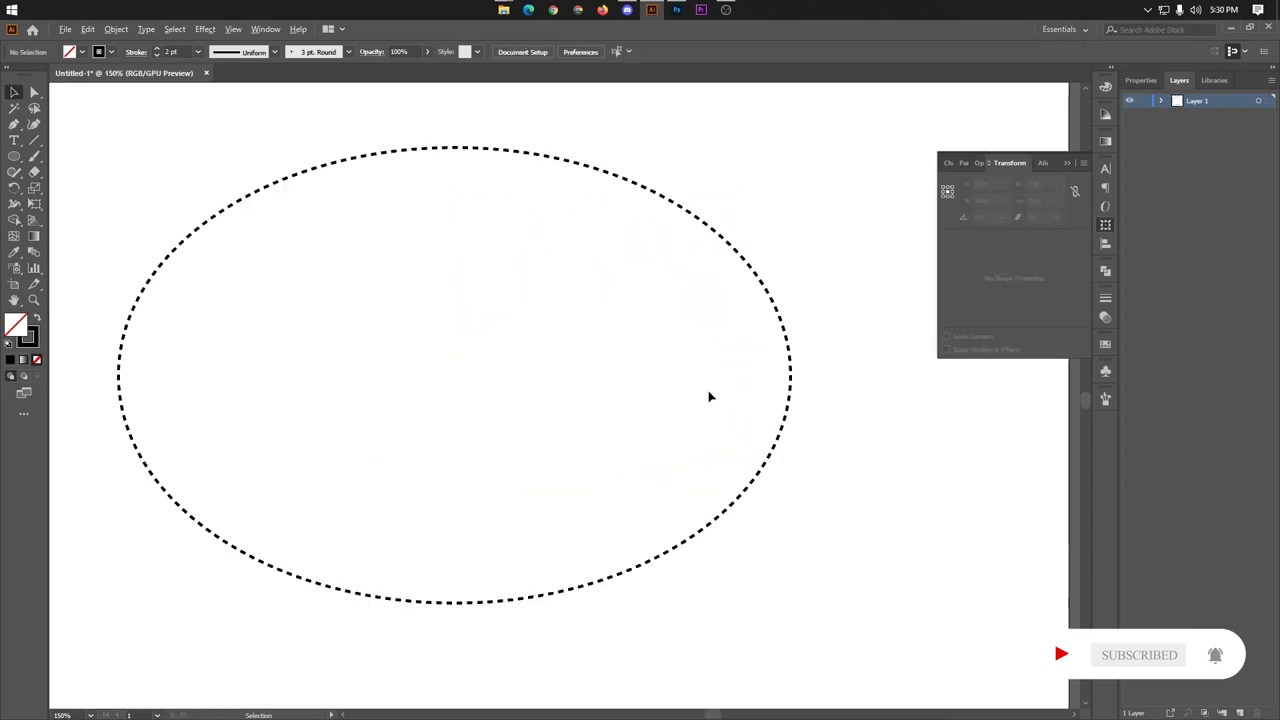
scroll(509, 273, "down", 2)
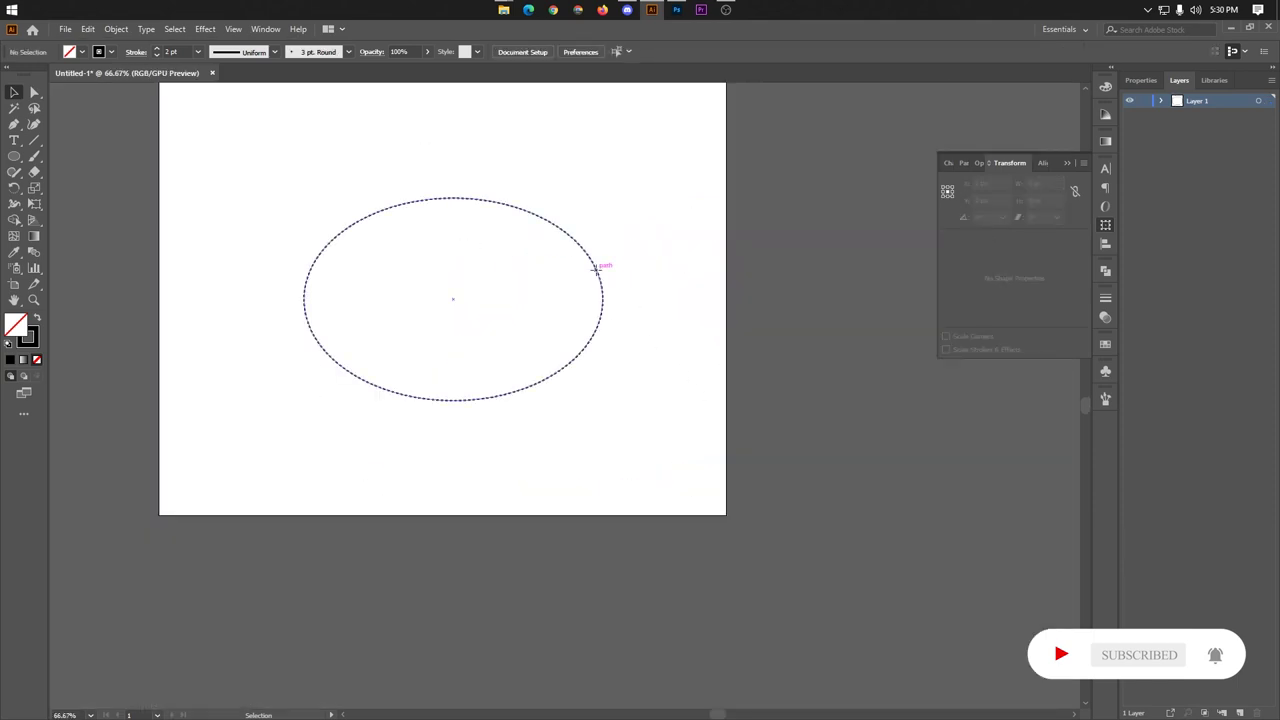
left_click_drag(597, 268, 988, 484)
scroll(551, 374, "up", 3)
scroll(714, 261, "down", 2)
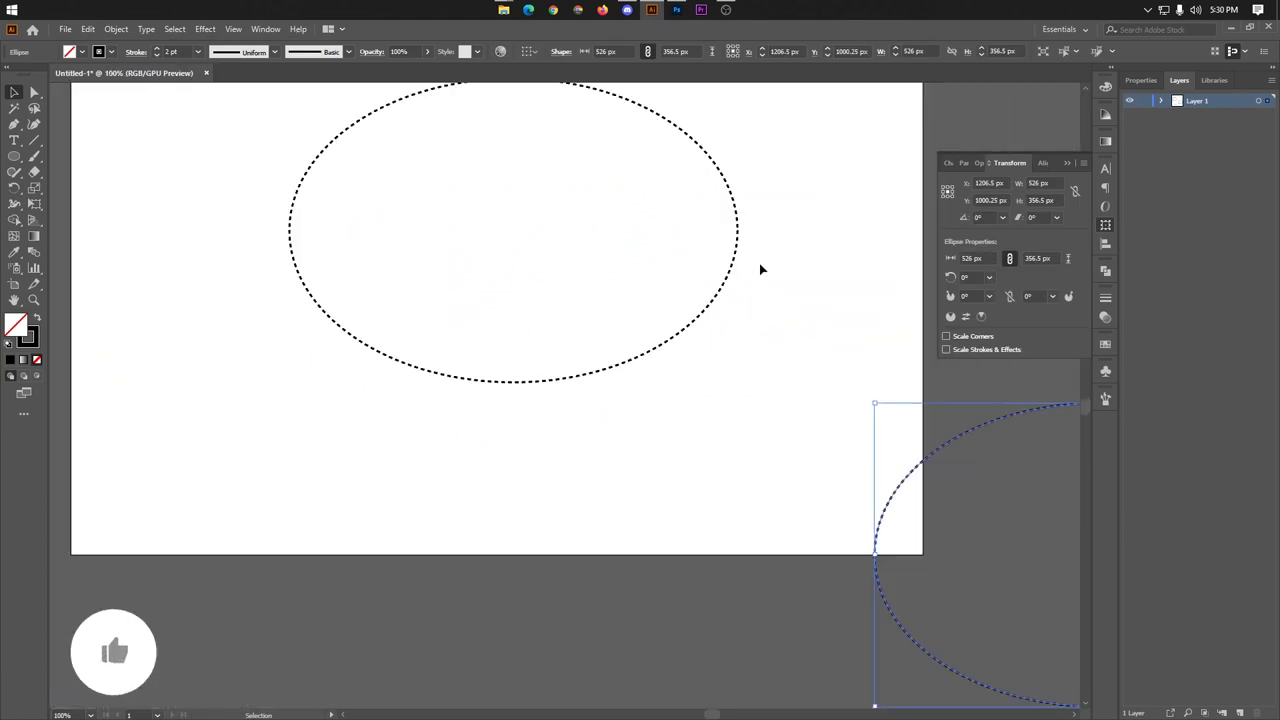
Delete the original ellipse's top and right anchors, leaving only a dashed quarter arc
left_click(730, 268)
scroll(523, 314, "up", 2)
scroll(549, 314, "up", 1)
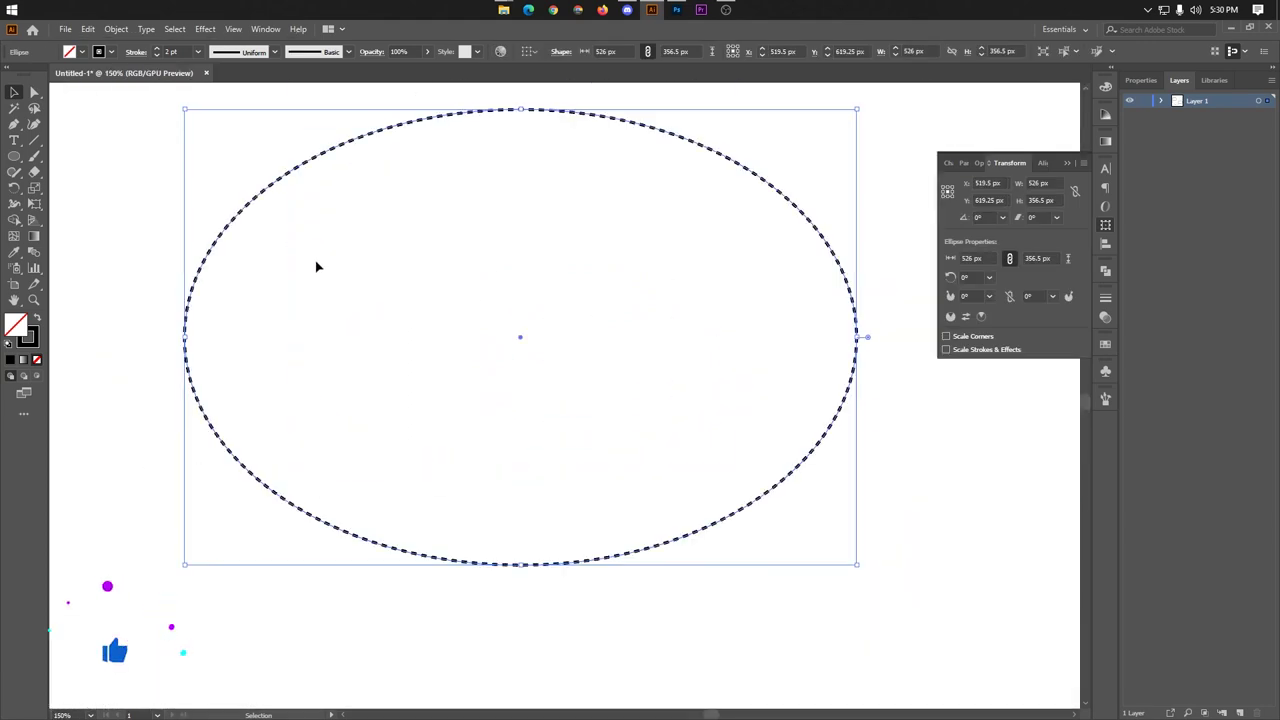
scroll(55, 202, "down", 1)
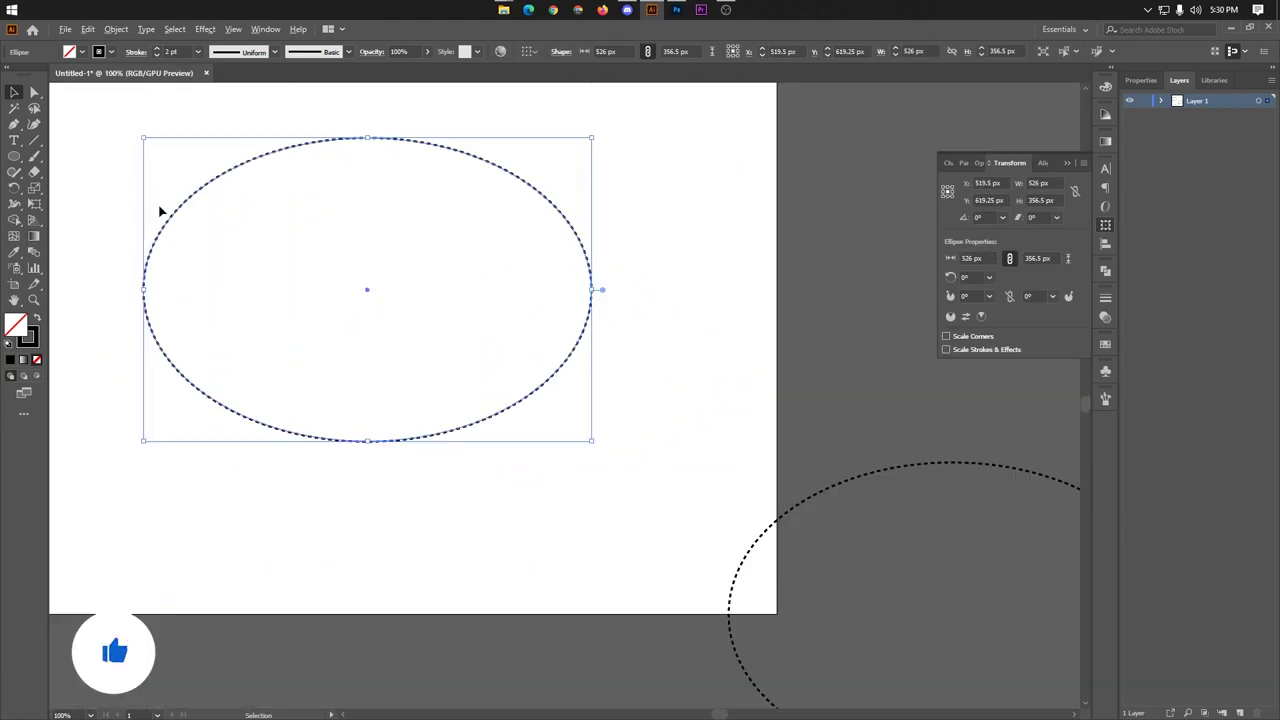
left_click(35, 92)
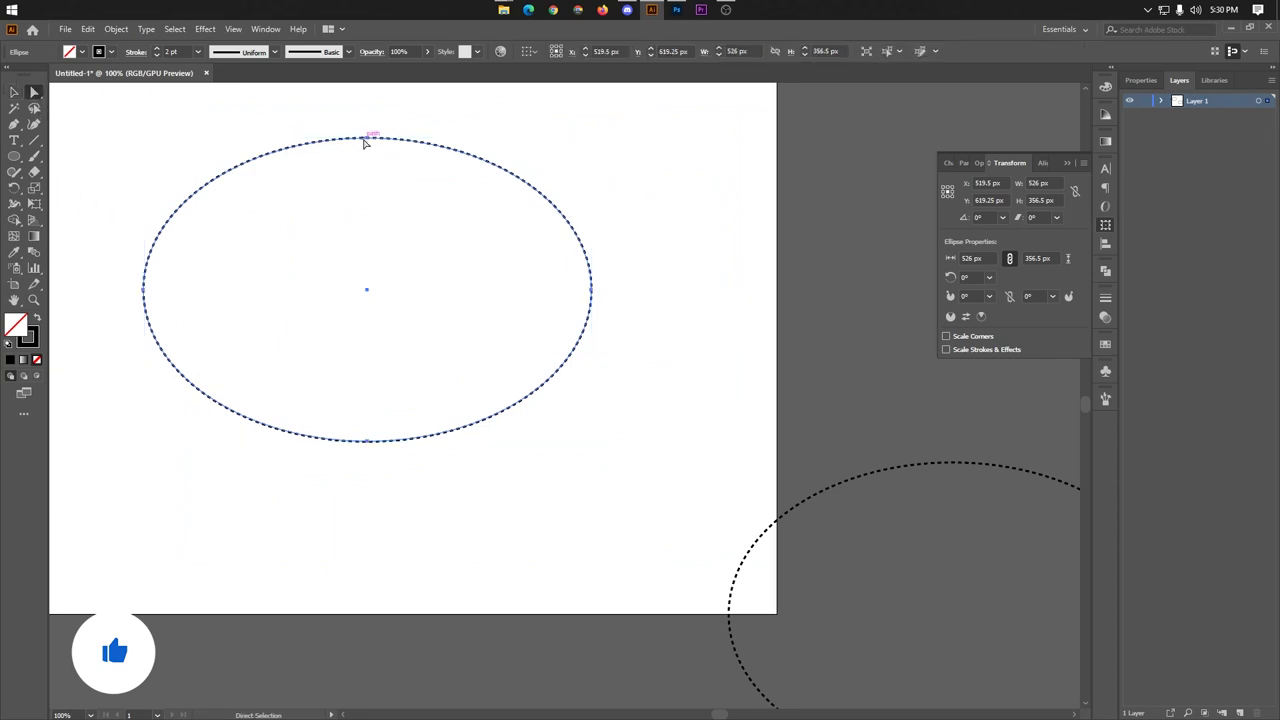
left_click(367, 137)
key("Delete")
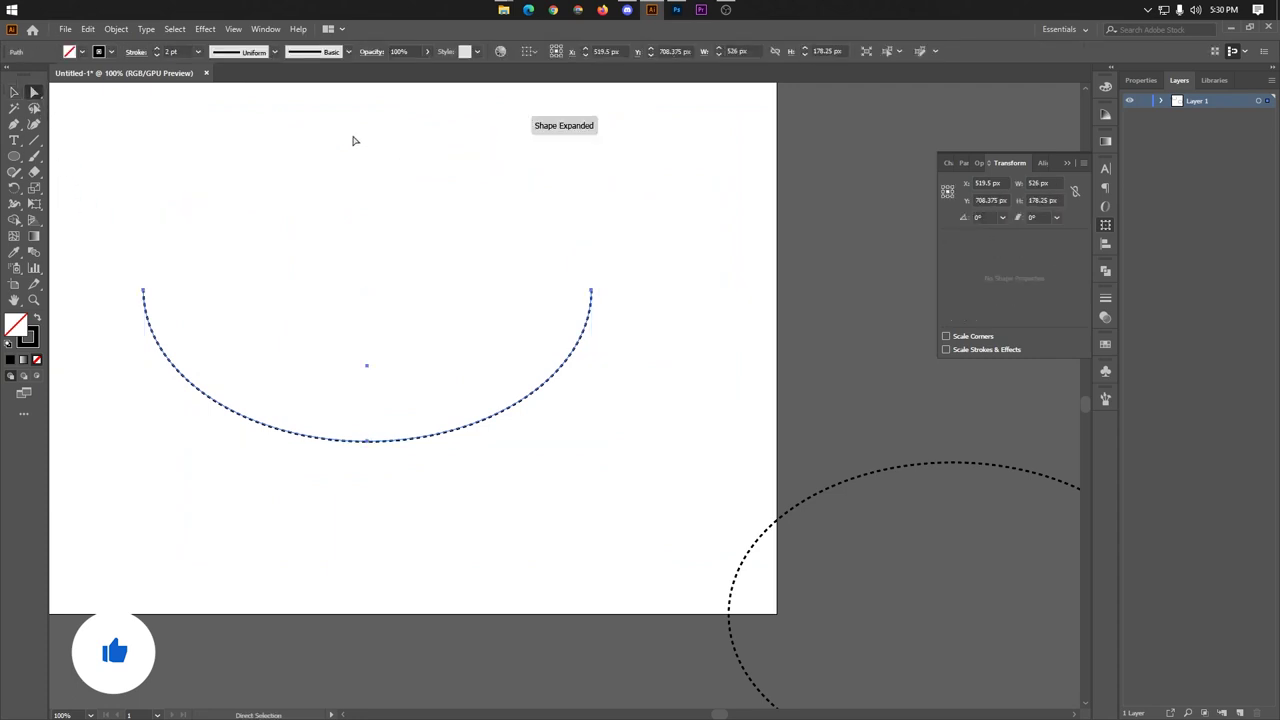
left_click(591, 291)
key("Delete")
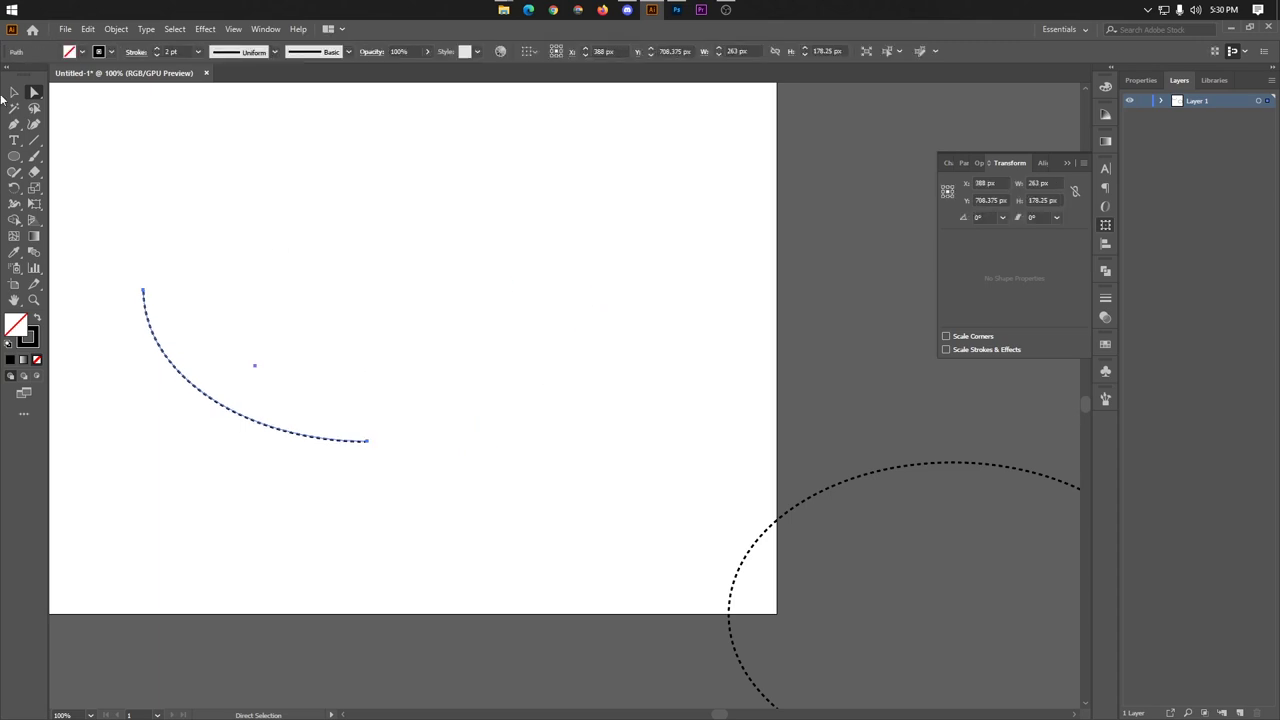
Flatten the quarter arc vertically to about 263 × 148.5 px
left_click(14, 92)
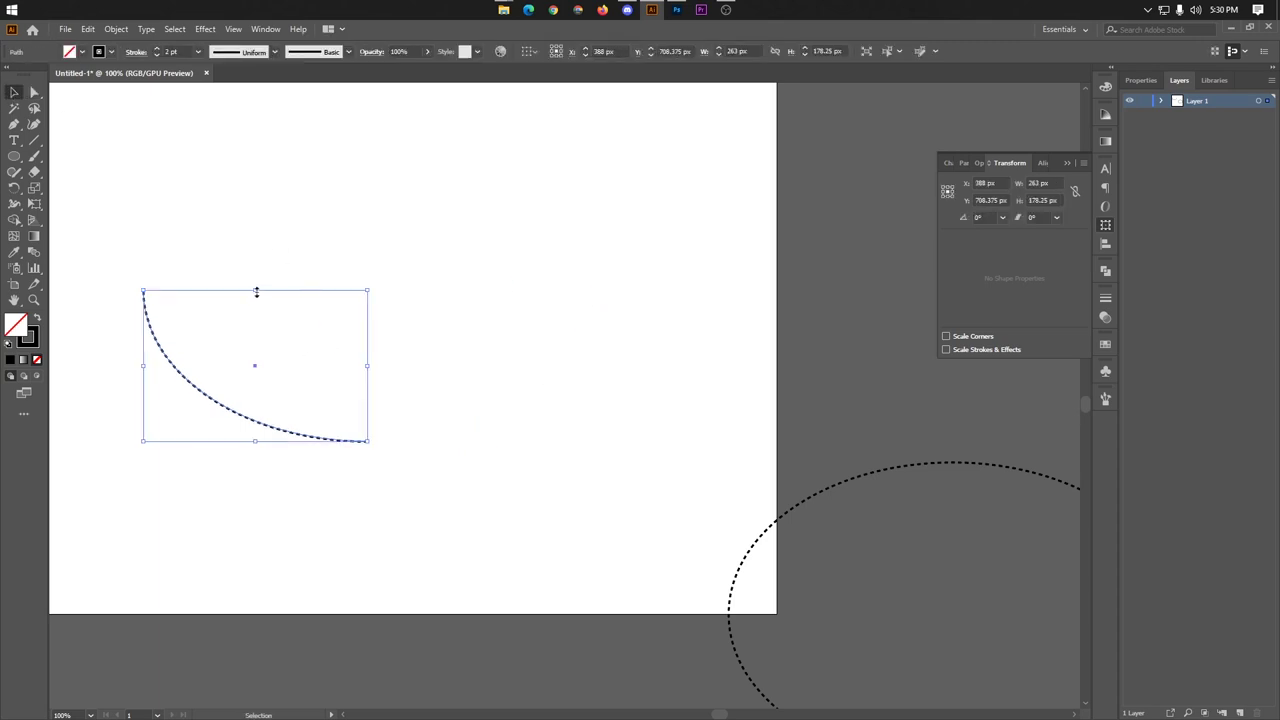
left_click_drag(256, 291, 255, 315)
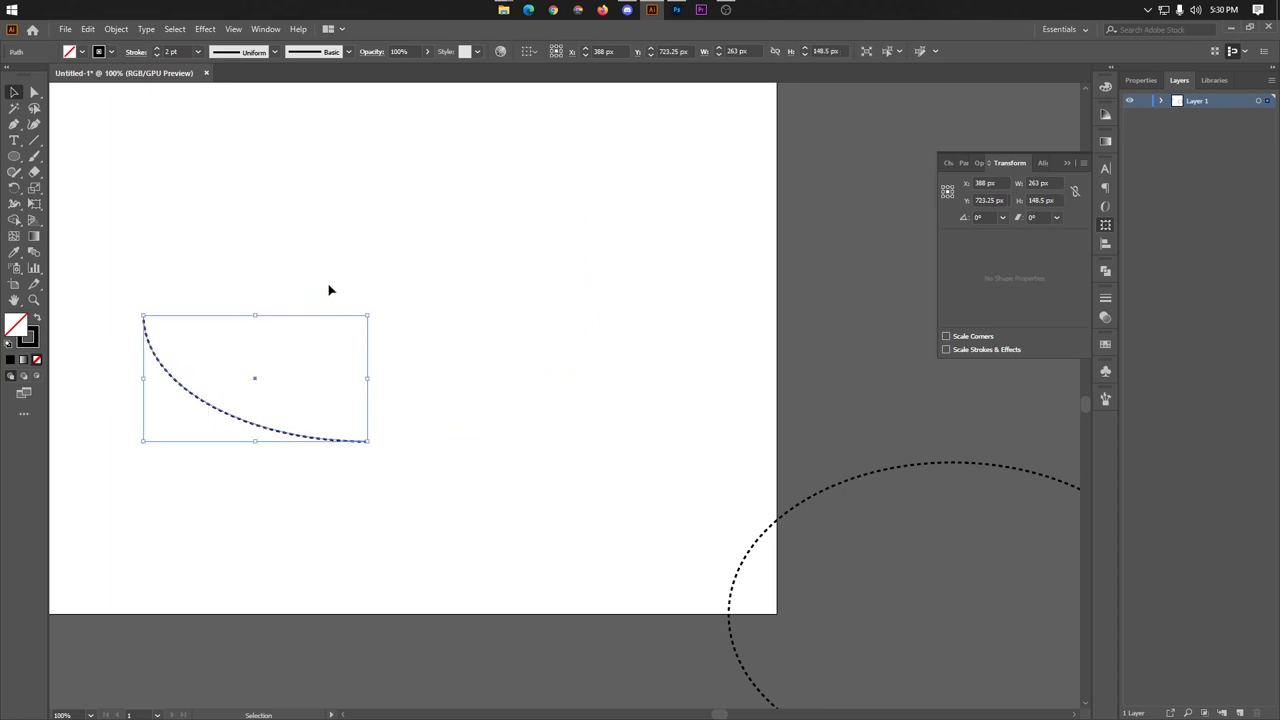
left_click(329, 290)
scroll(129, 320, "up", 2)
left_click_drag(157, 263, 117, 389)
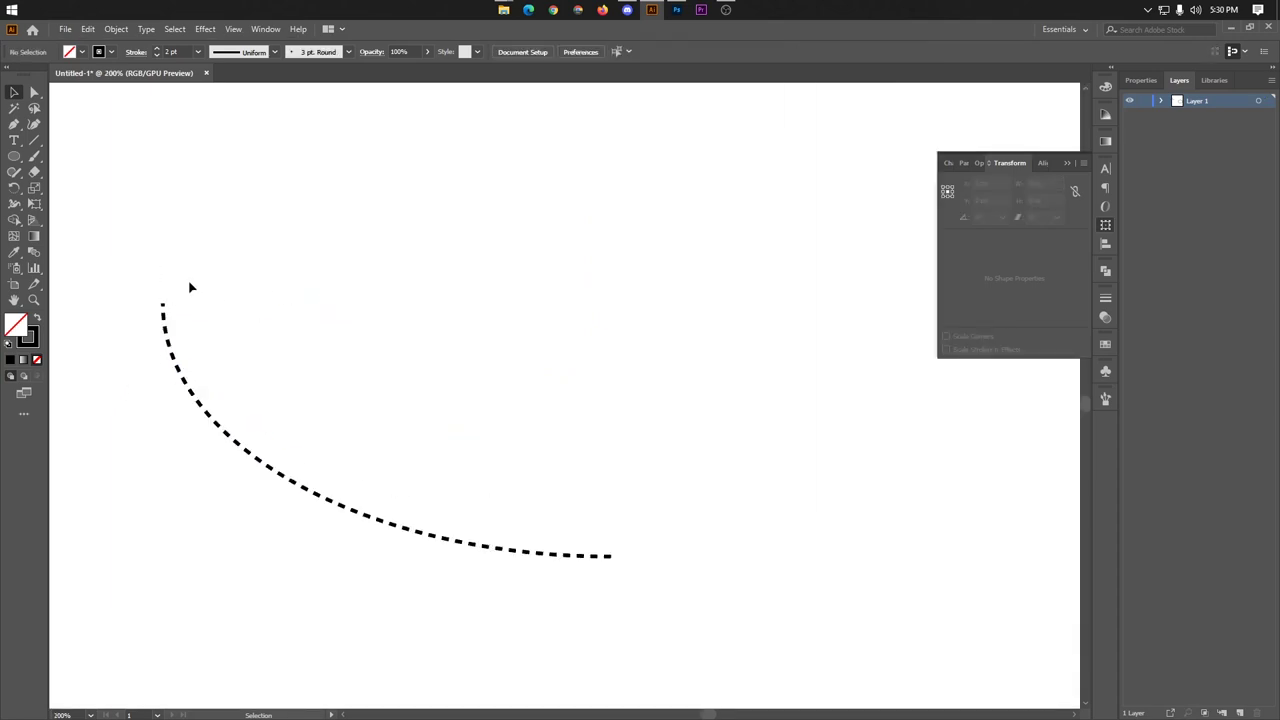
Try a Pen path at the arc's end, undoing the stray segment and keeping the dashed stroke
left_click(163, 306)
key("shift+c")
scroll(152, 306, "up", 2)
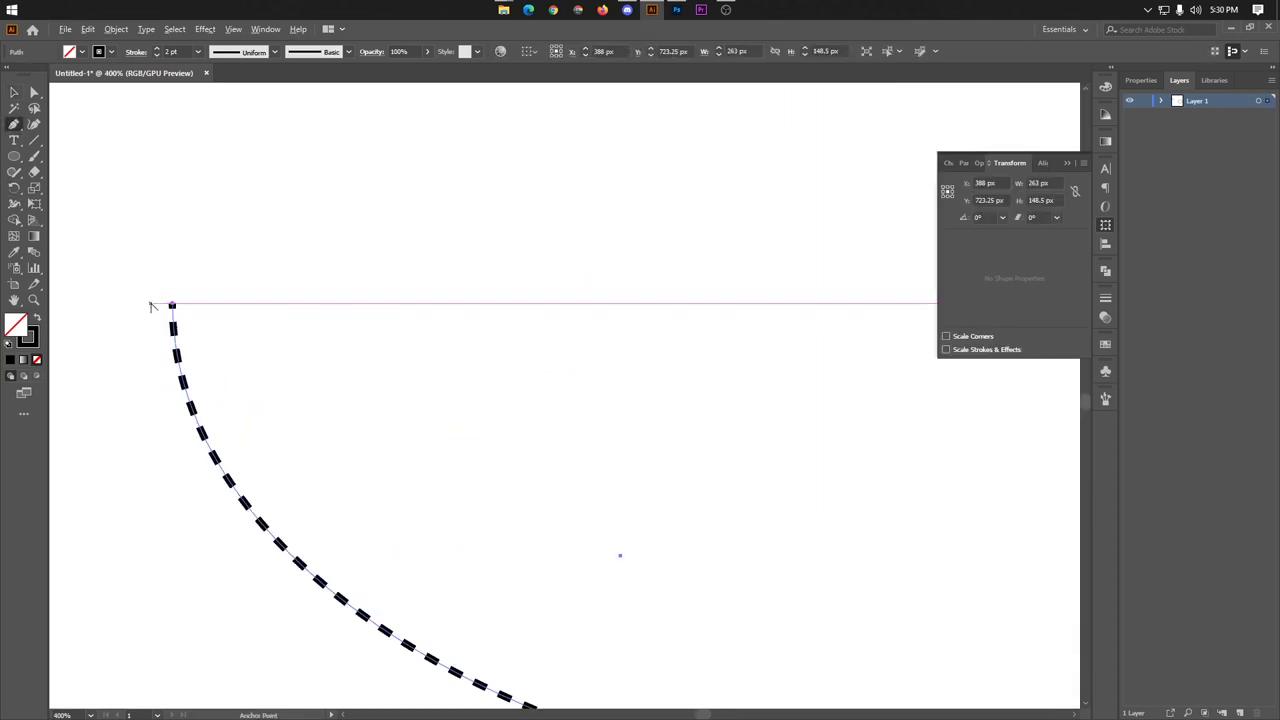
scroll(152, 306, "up", 2)
key("p")
left_click(190, 244)
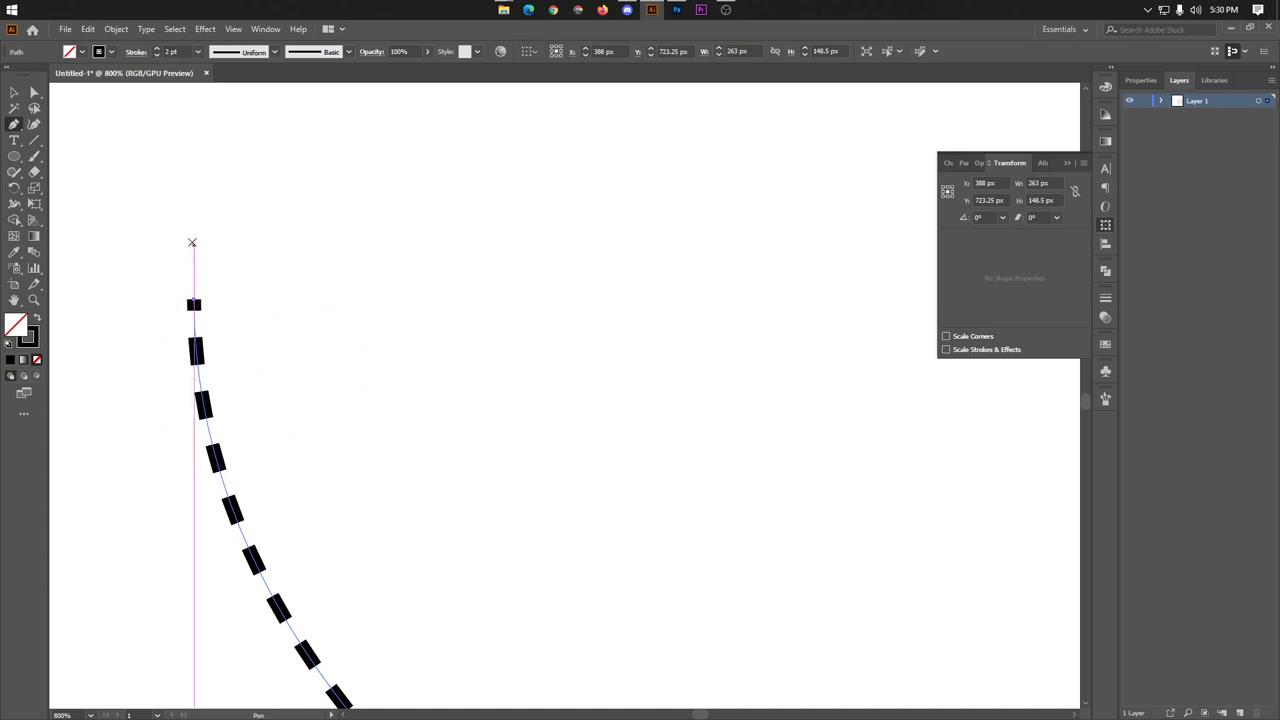
left_click(142, 332)
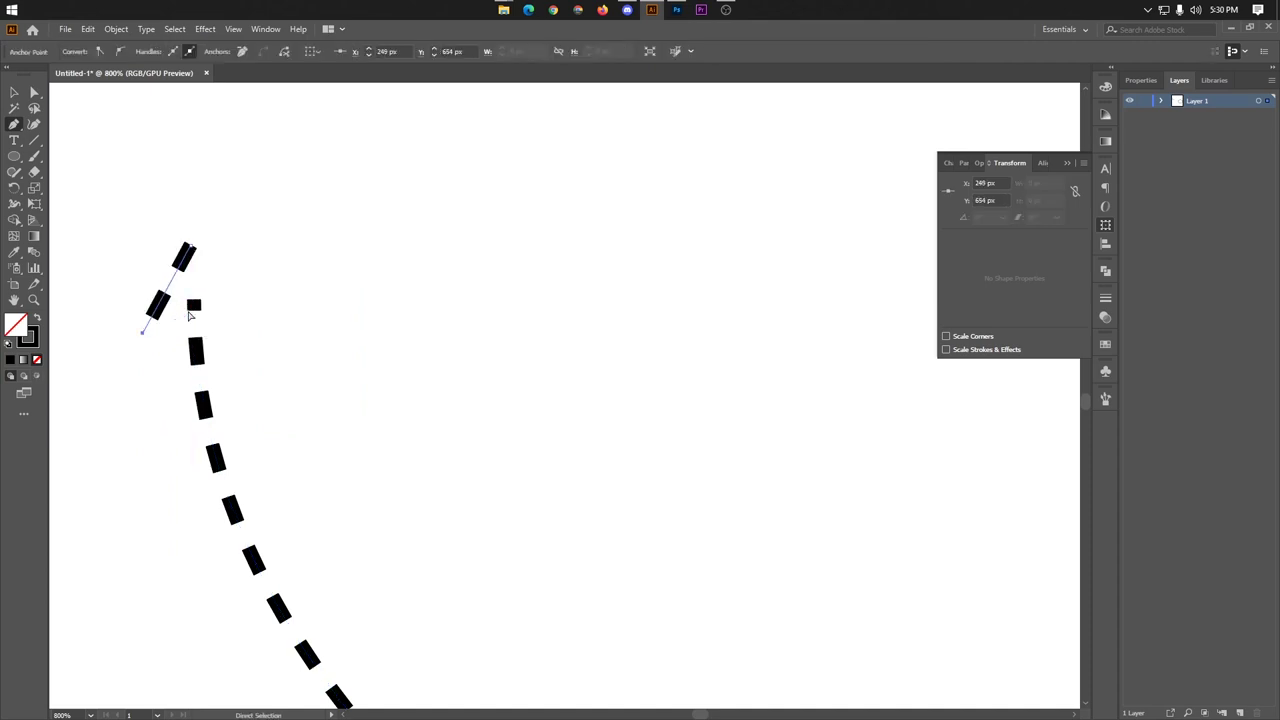
key("ctrl+z")
key("ctrl+z")
key("shift+x")
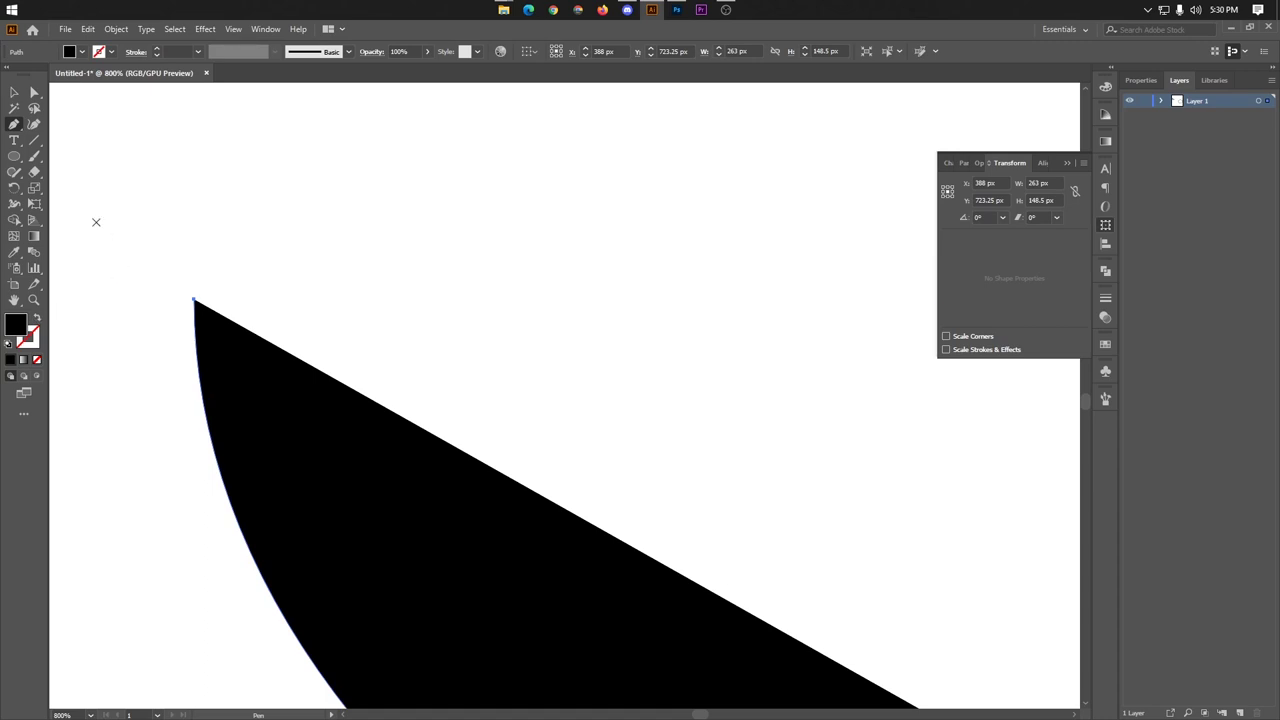
key("shift+x")
key("v")
left_click(192, 289)
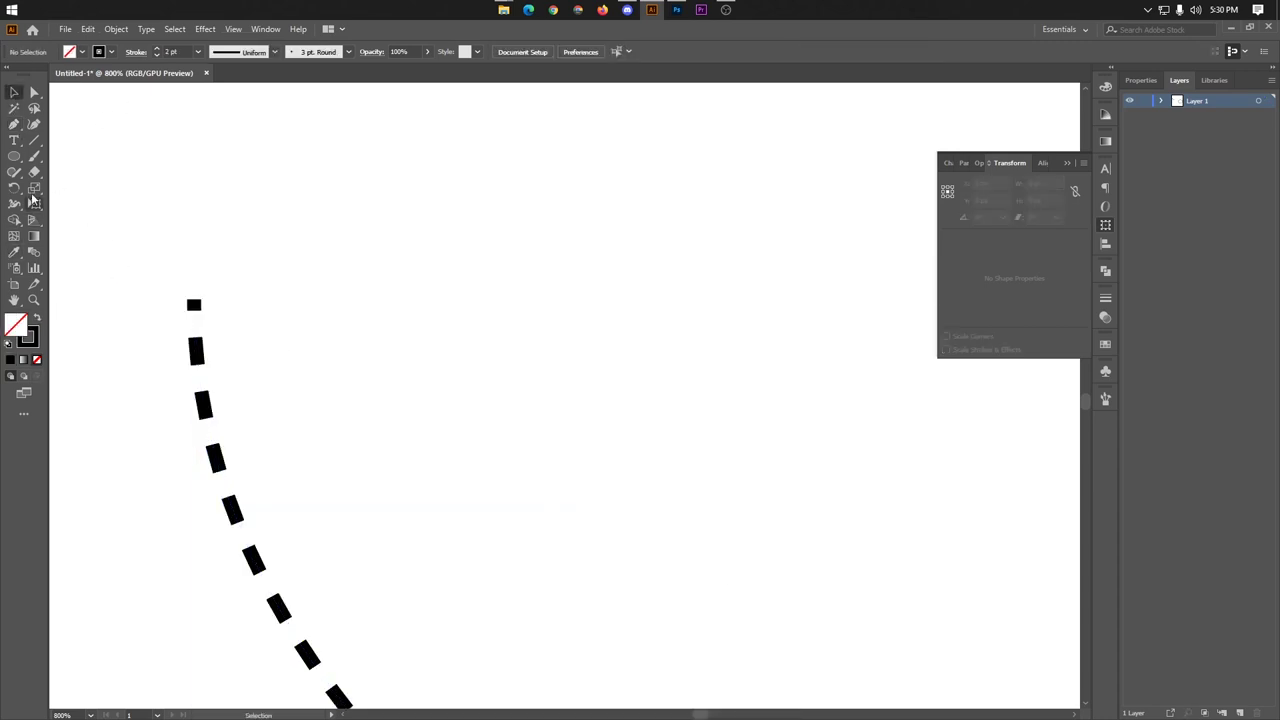
Draw a solid black arrowhead shape at the top end of the dashed arc
left_click(14, 124)
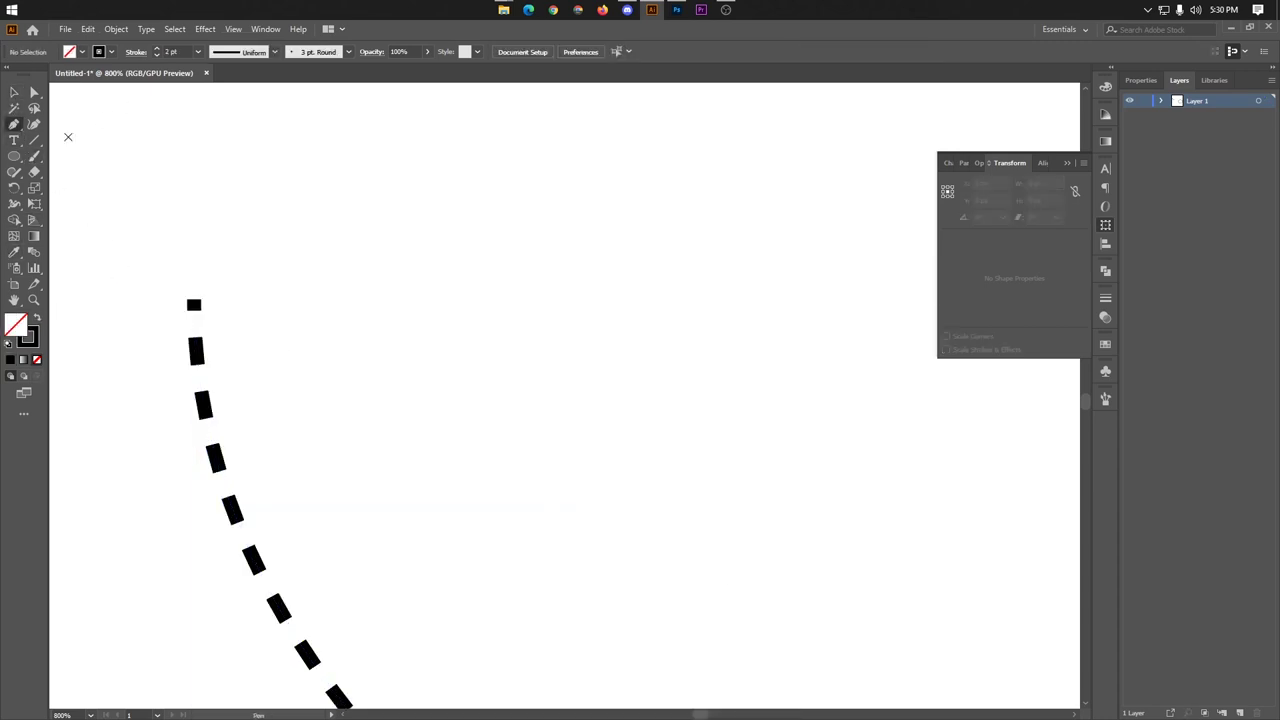
left_click(183, 184)
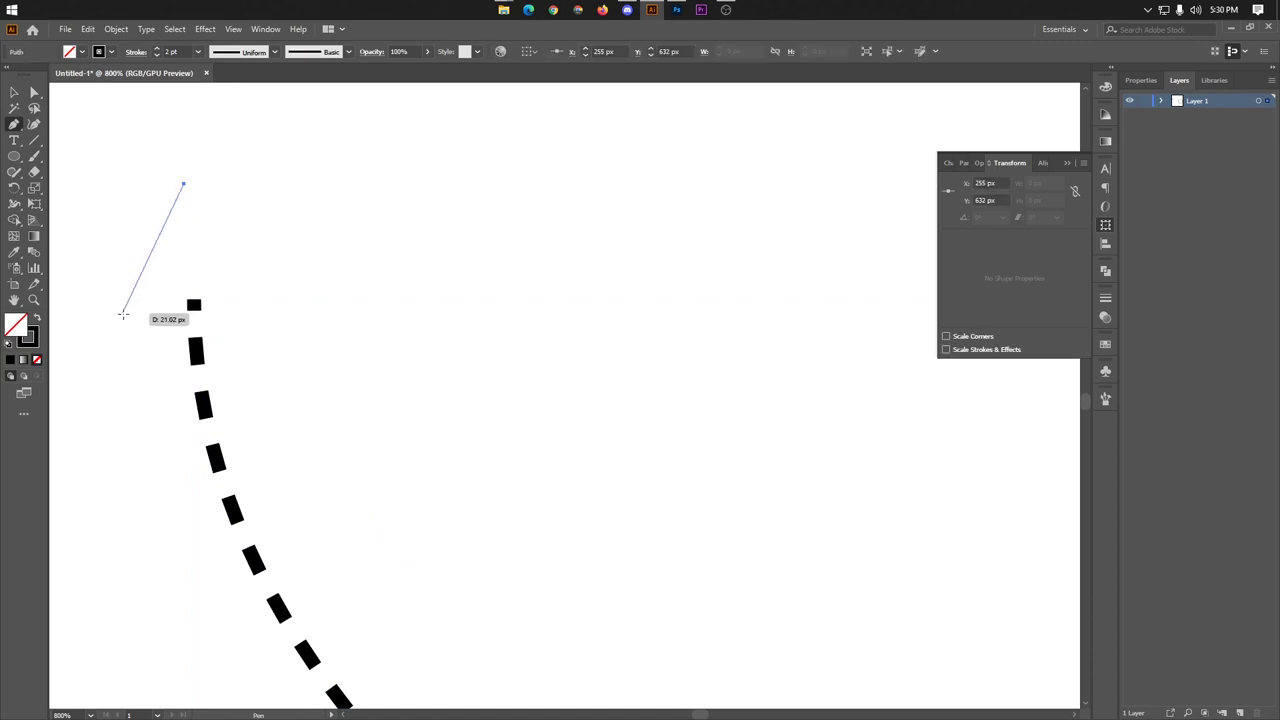
left_click(120, 316)
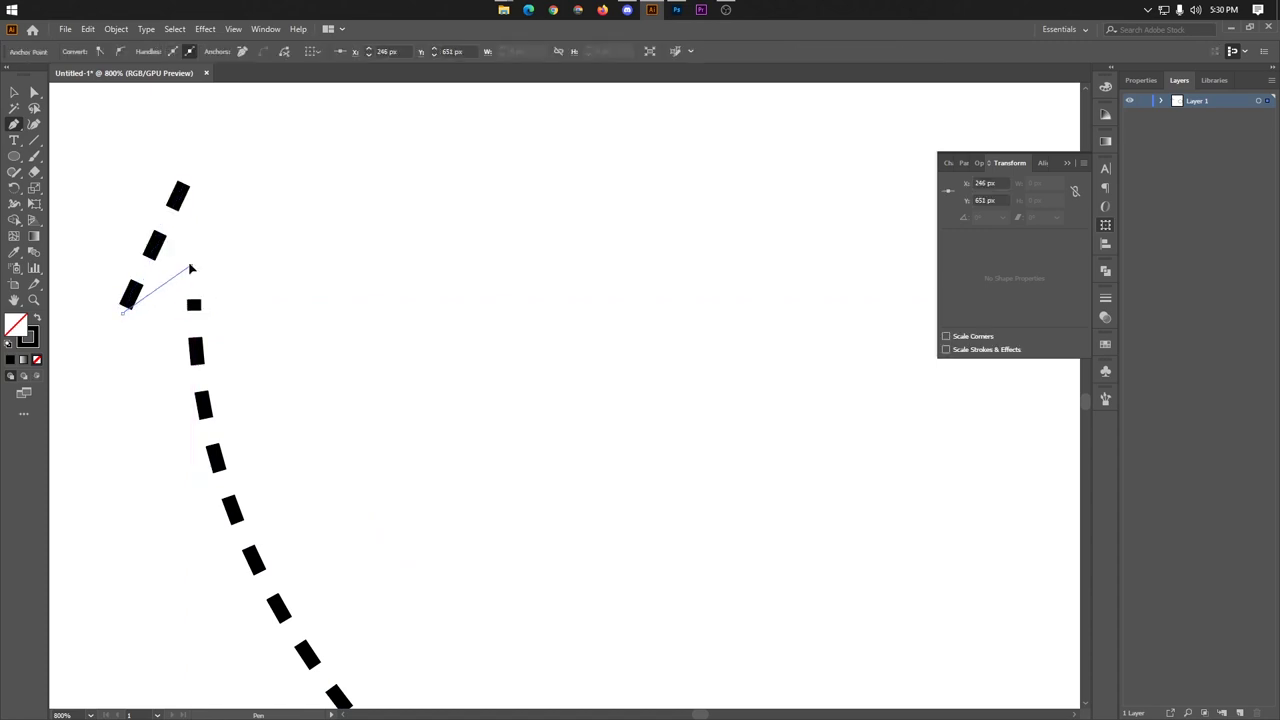
left_click(186, 267)
left_click(251, 310)
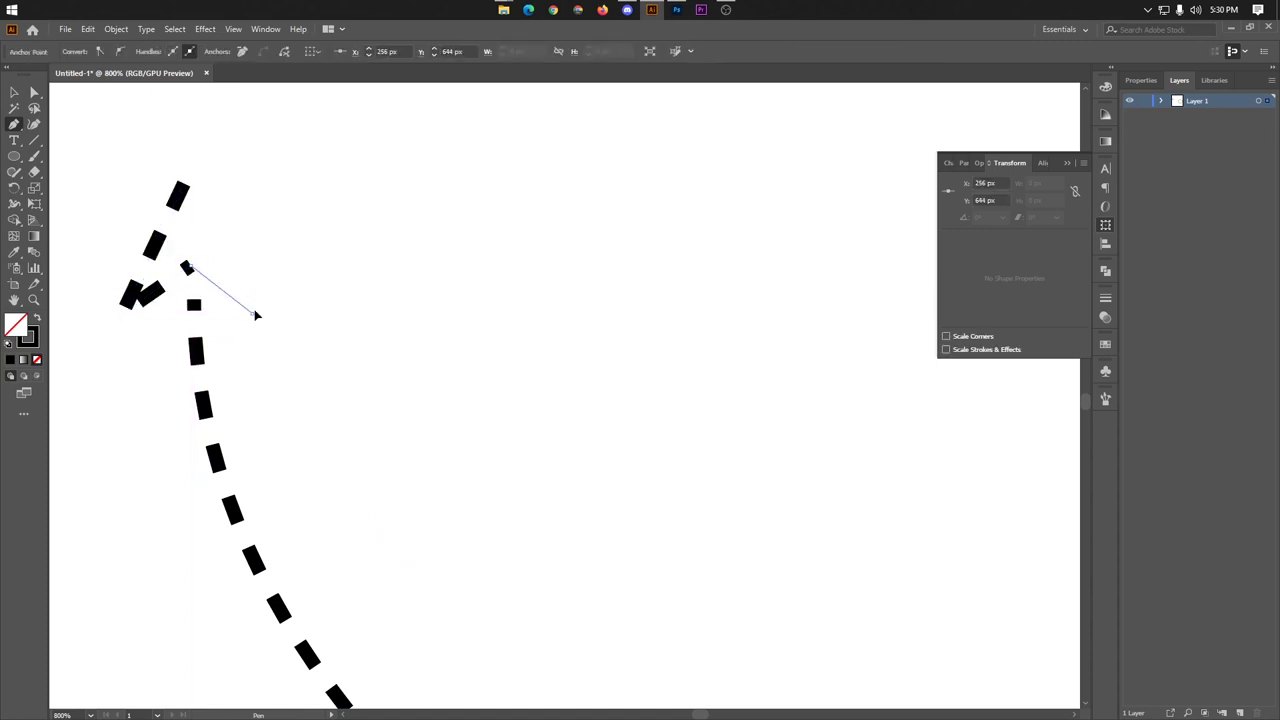
left_click(183, 184)
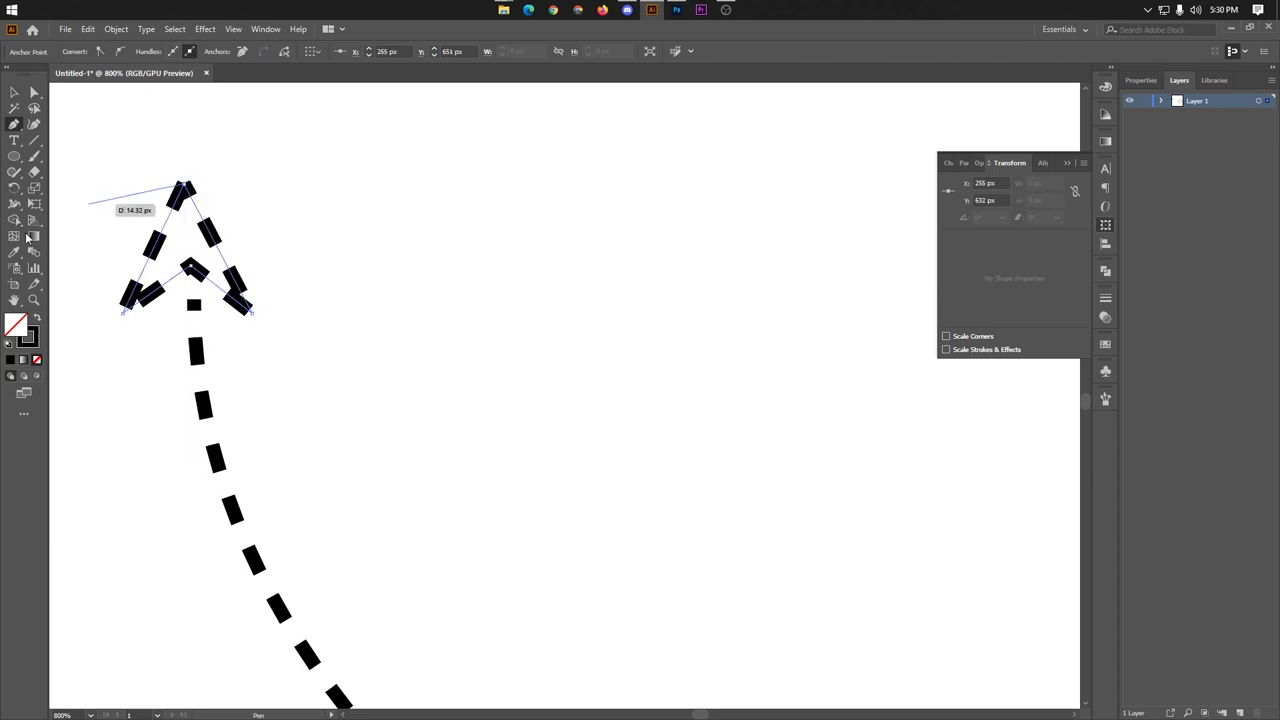
left_click(36, 319)
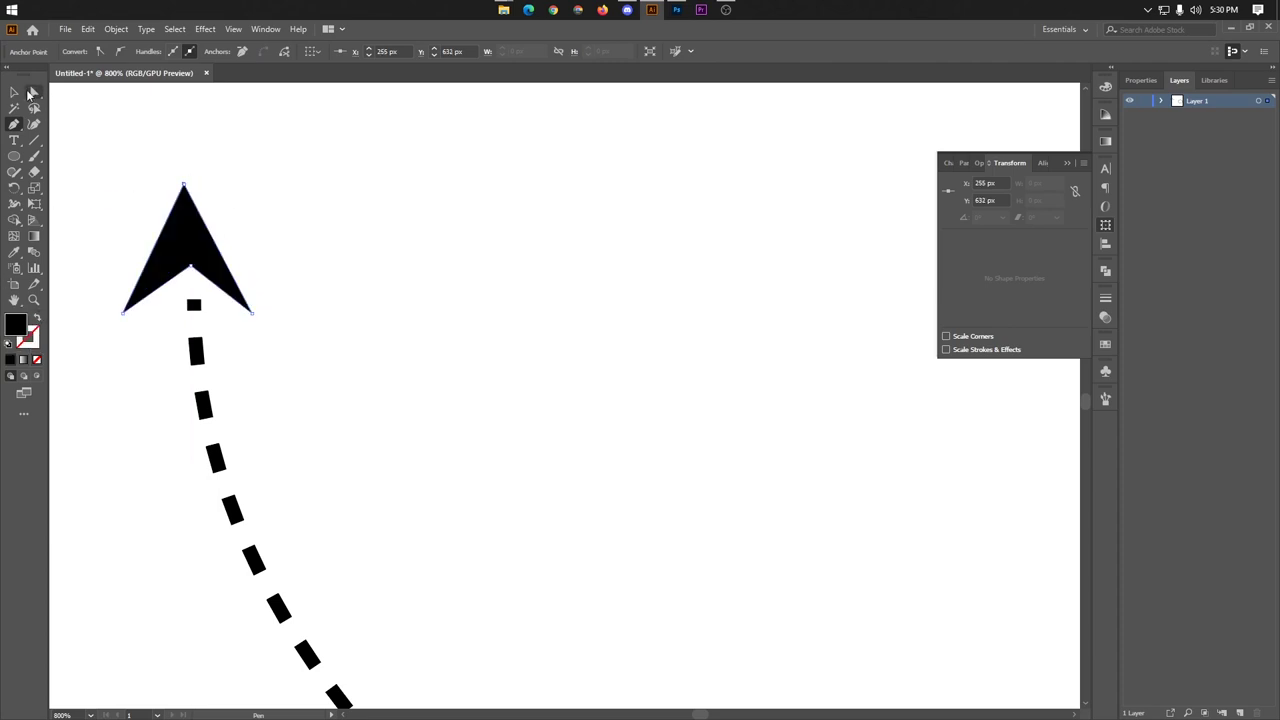
Try moving and removing arrowhead anchors, undoing both changes
left_click(33, 93)
left_click_drag(183, 186, 191, 171)
key("ctrl+z")
left_click(165, 260)
scroll(160, 268, "up", 3, "alt")
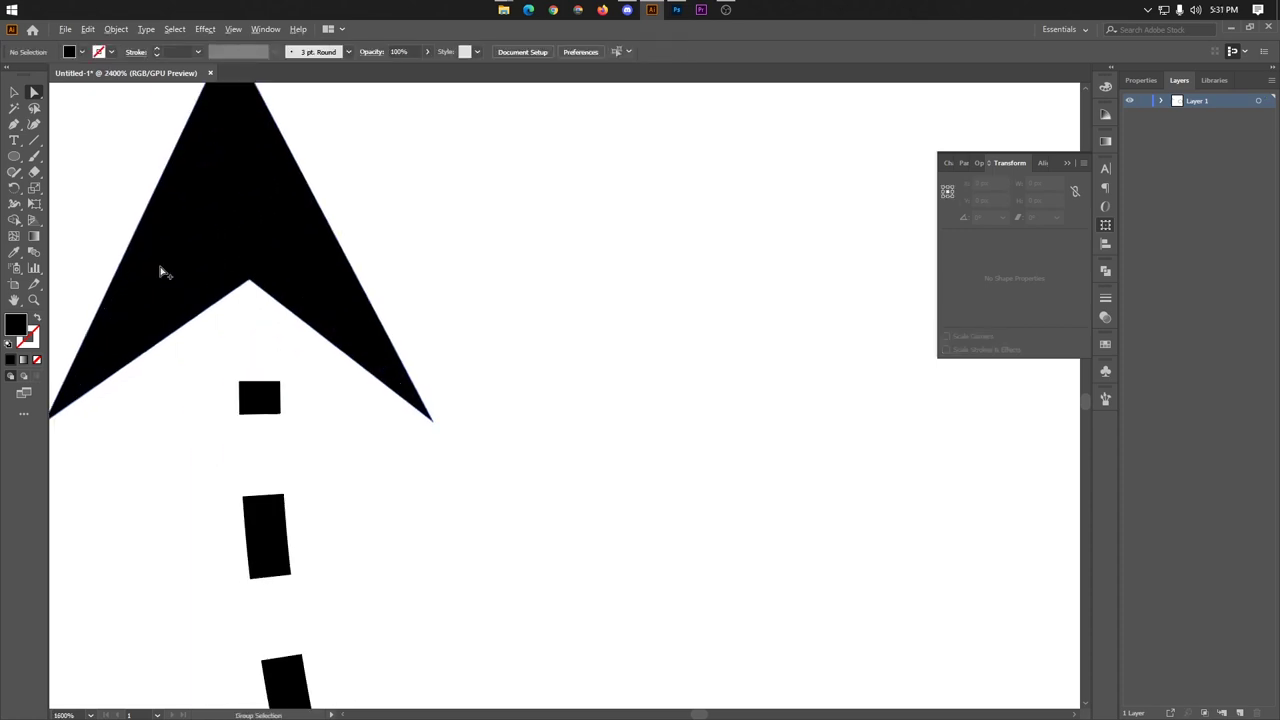
scroll(300, 300, "up", 2)
left_click(14, 124)
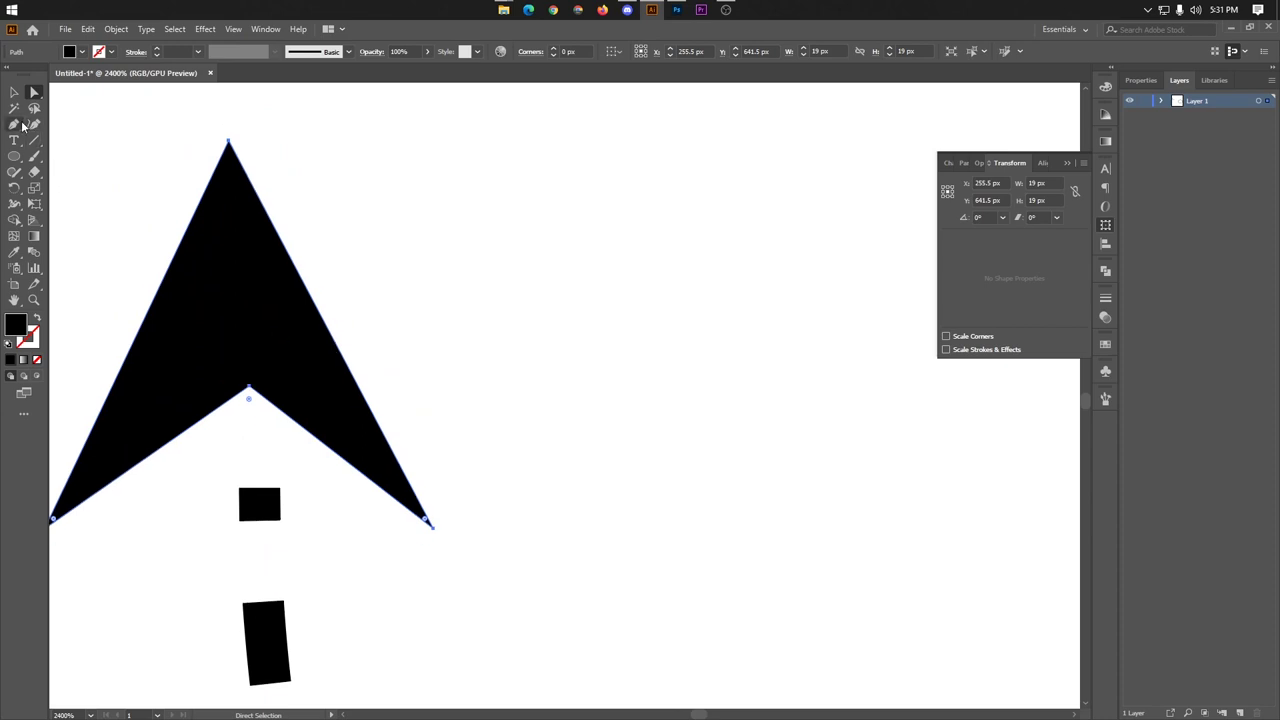
left_click(433, 527)
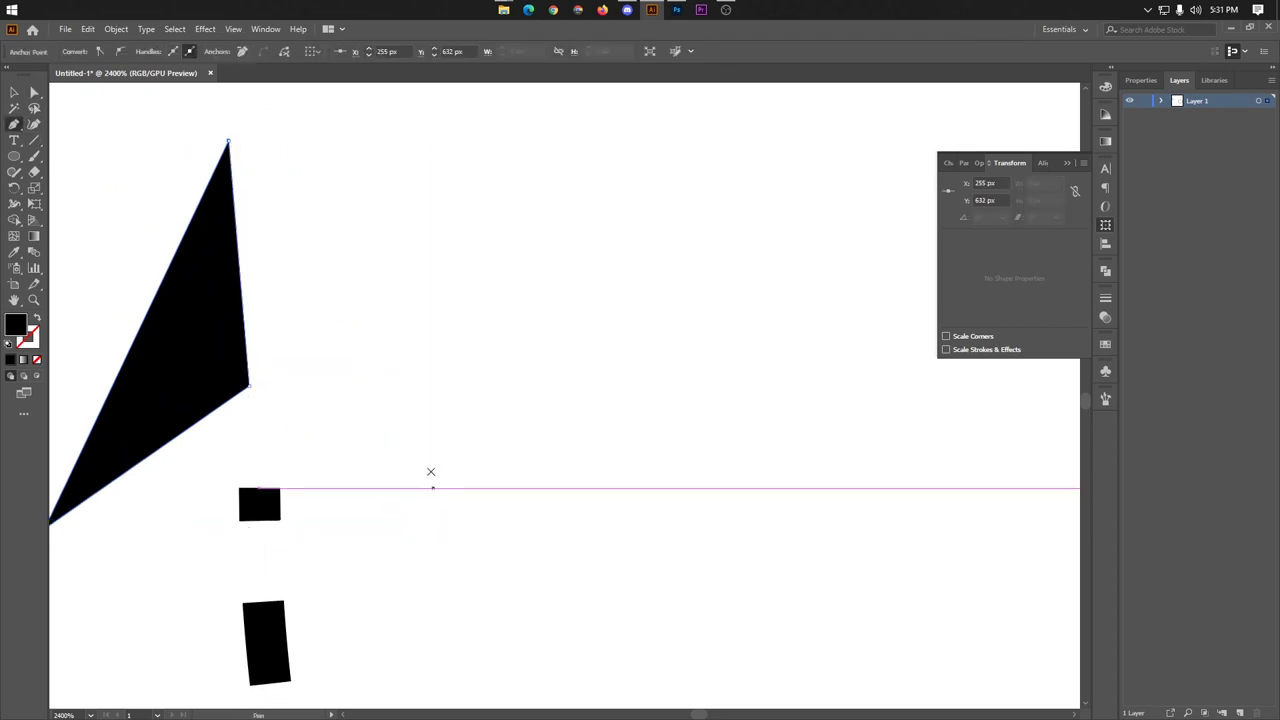
key("ctrl+z")
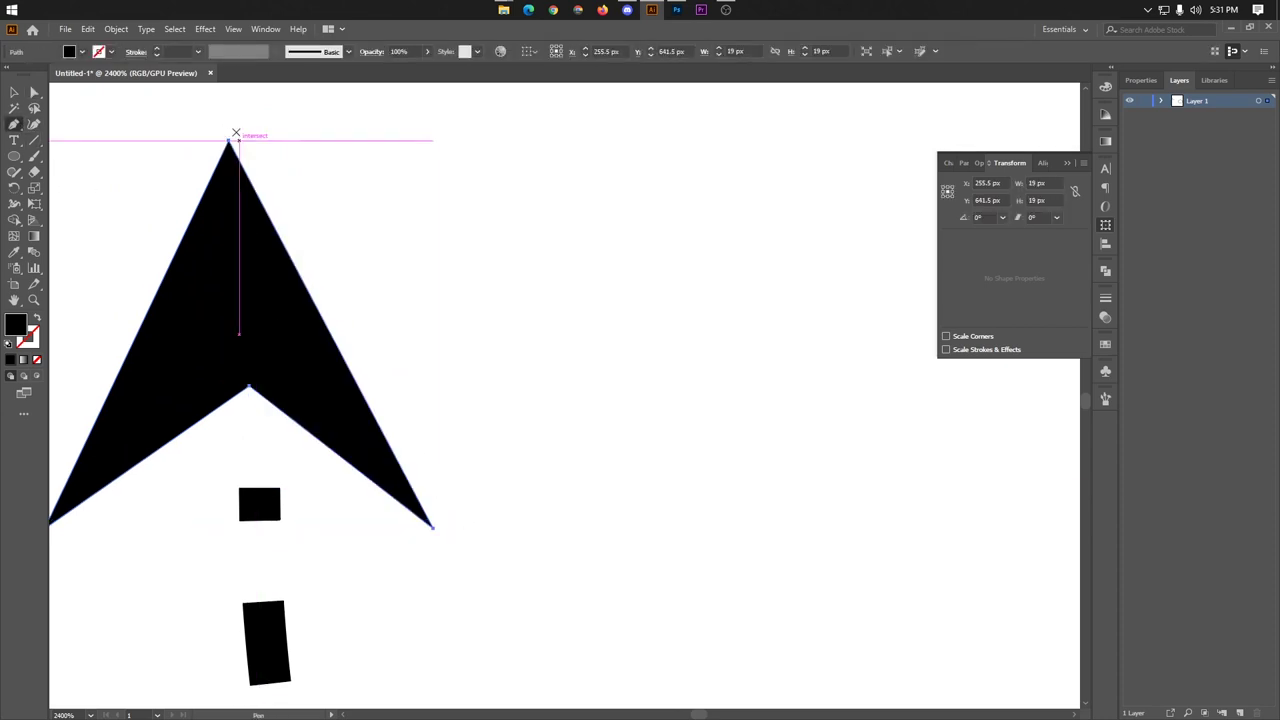
Centre the arrowhead tip over the dashed line and nudge its lower points down
key("a")
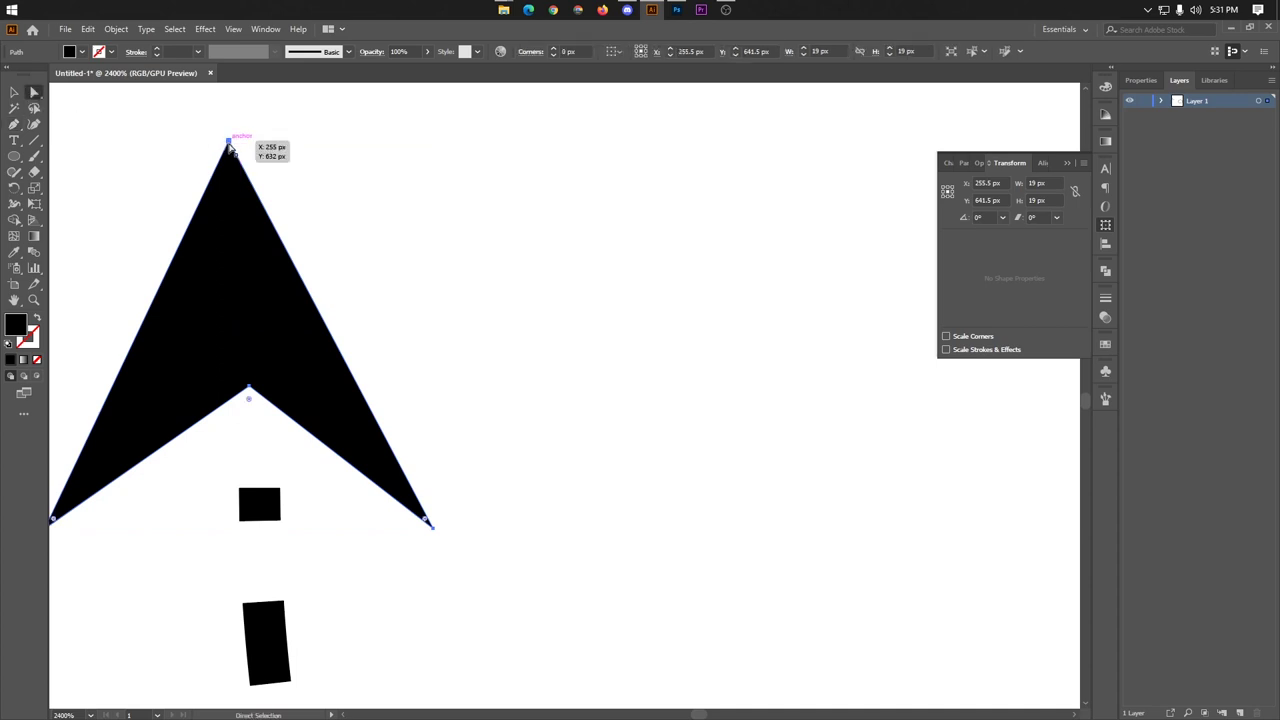
left_click_drag(228, 142, 249, 142)
left_click(508, 260)
scroll(512, 250, "down", 4)
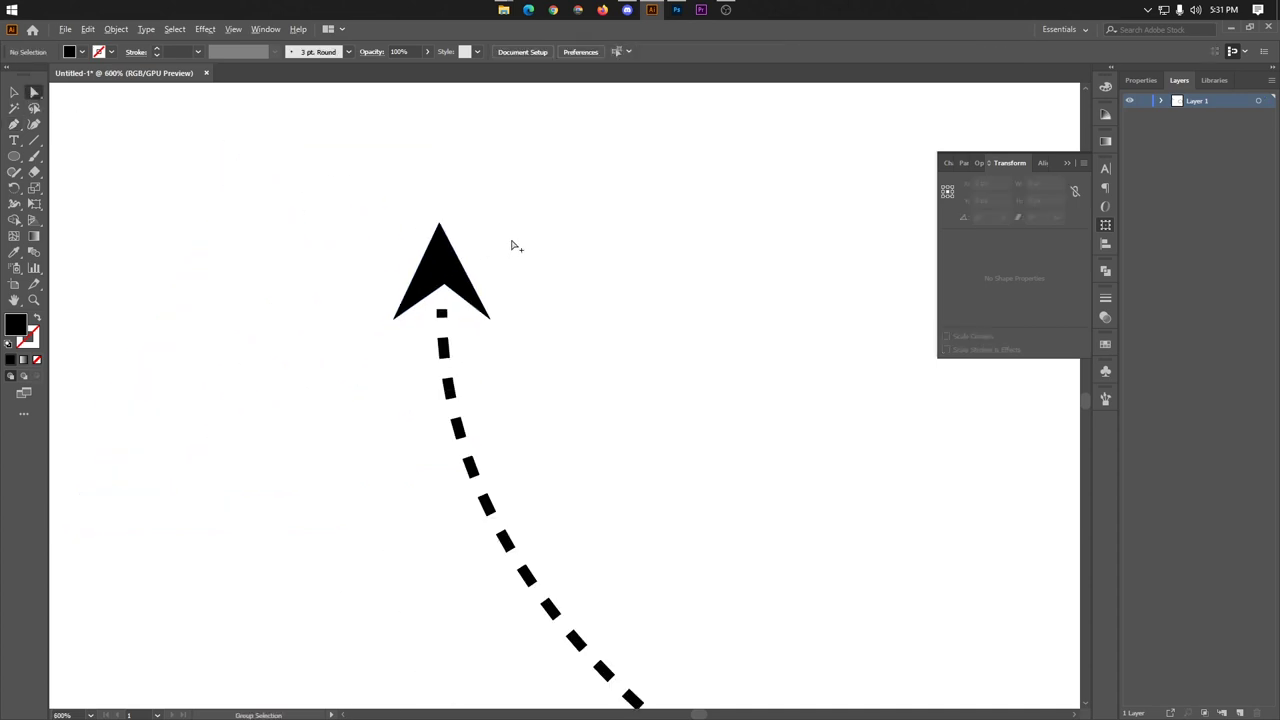
scroll(530, 260, "down", 3)
scroll(510, 265, "up", 2)
scroll(470, 220, "up", 3)
left_click_drag(457, 178, 454, 191)
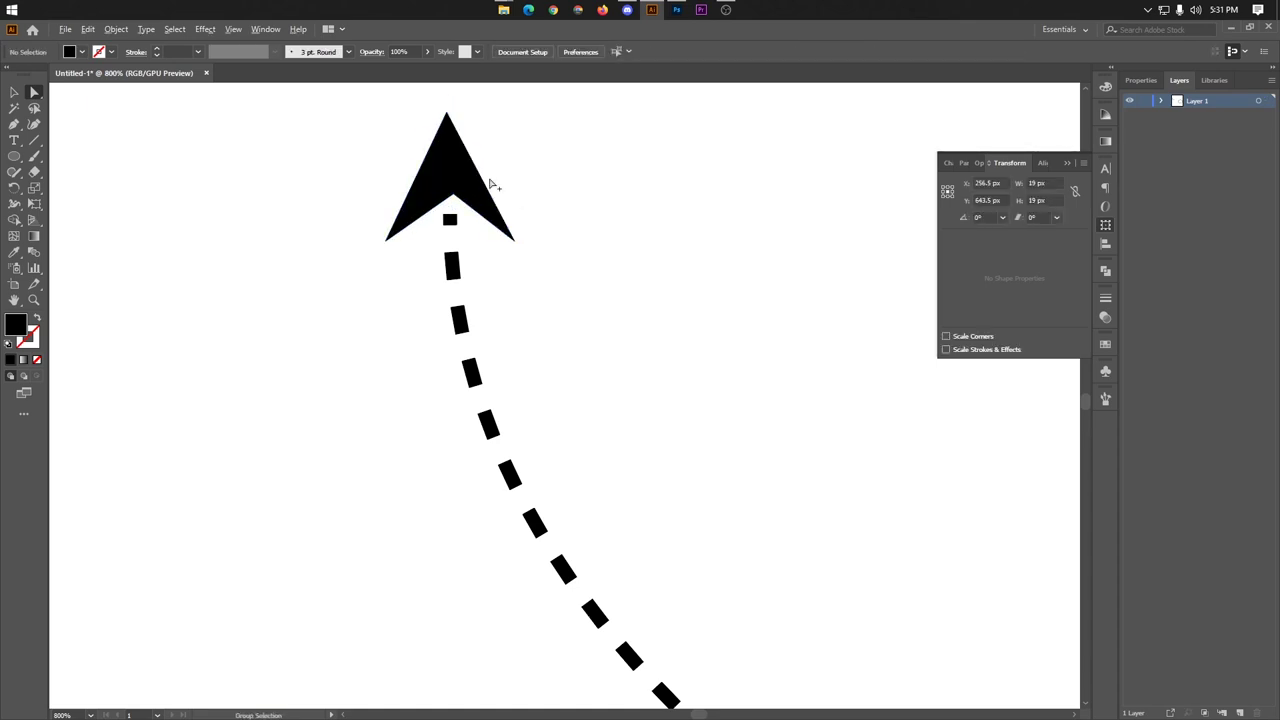
scroll(357, 158, "down", 7)
Place a copy of the 272.5 × 163.5 px curved arrow left of the artboard
left_click(15, 90)
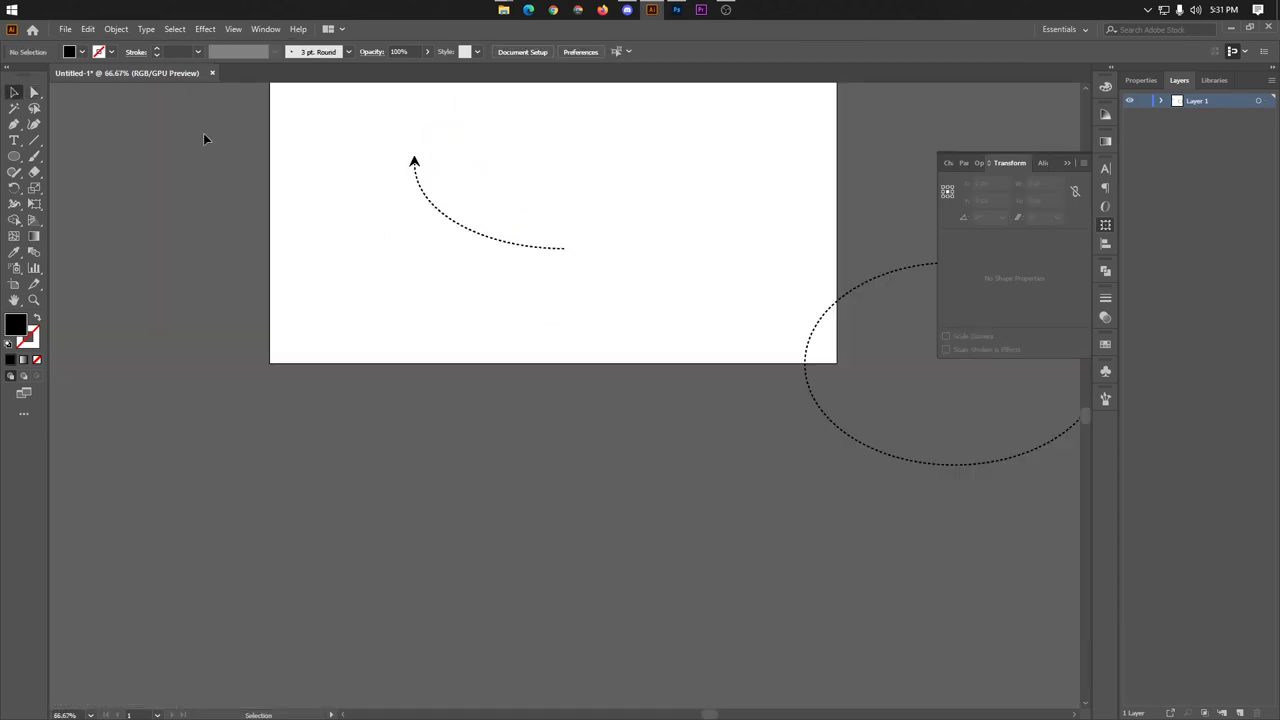
left_click_drag(356, 145, 602, 328)
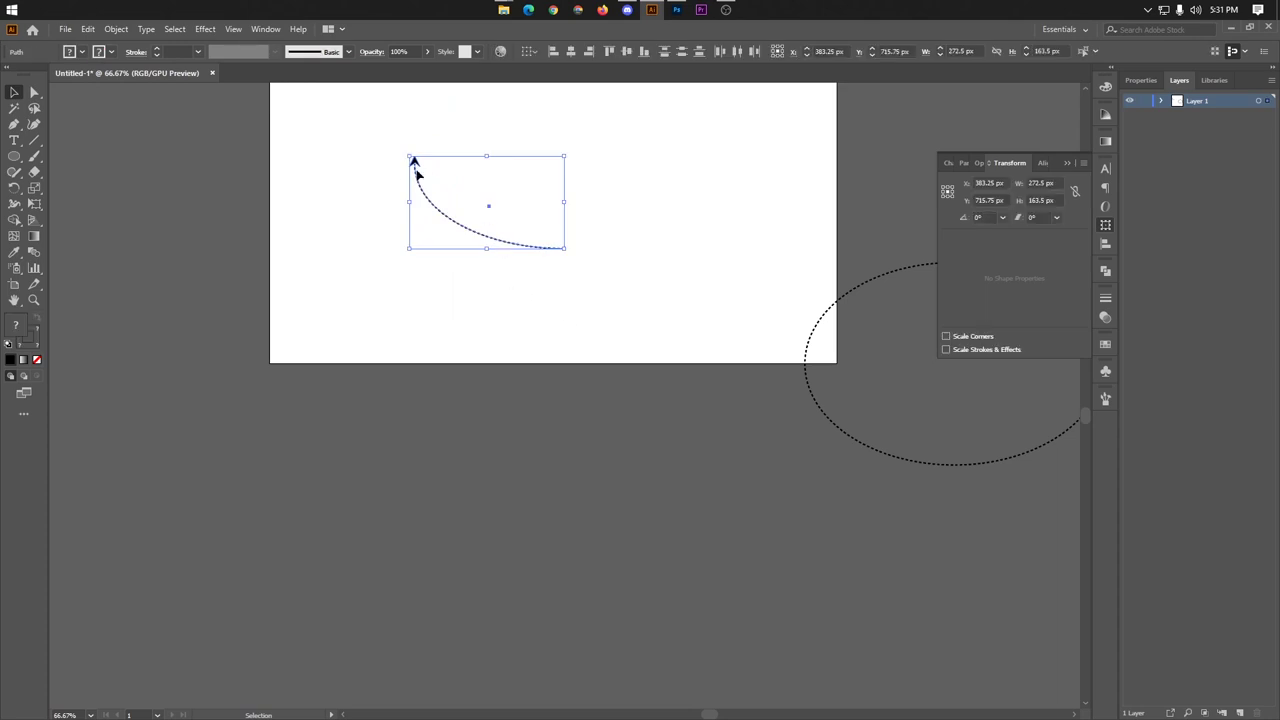
left_click_drag(416, 172, 152, 198)
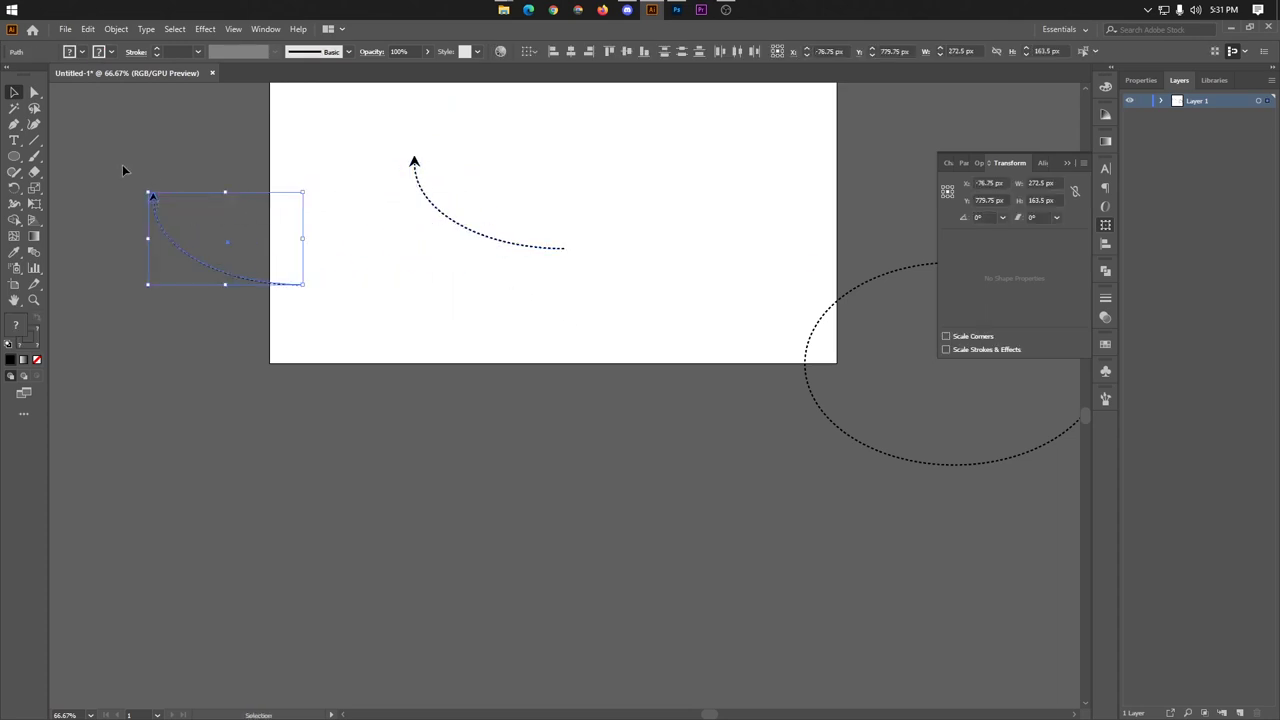
Expand the arrow copy's fill and stroke with Object > Expand and select the expanded arrow
scroll(110, 143, "up", 3)
left_click(116, 28)
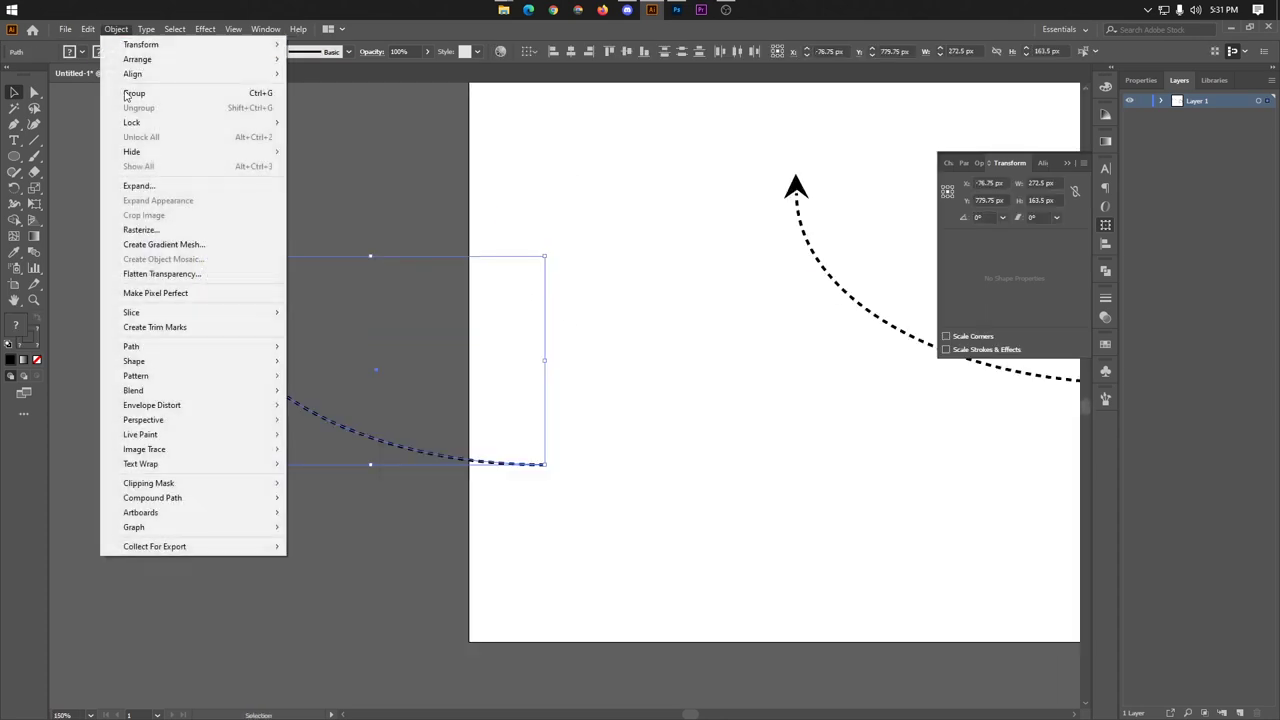
left_click(139, 186)
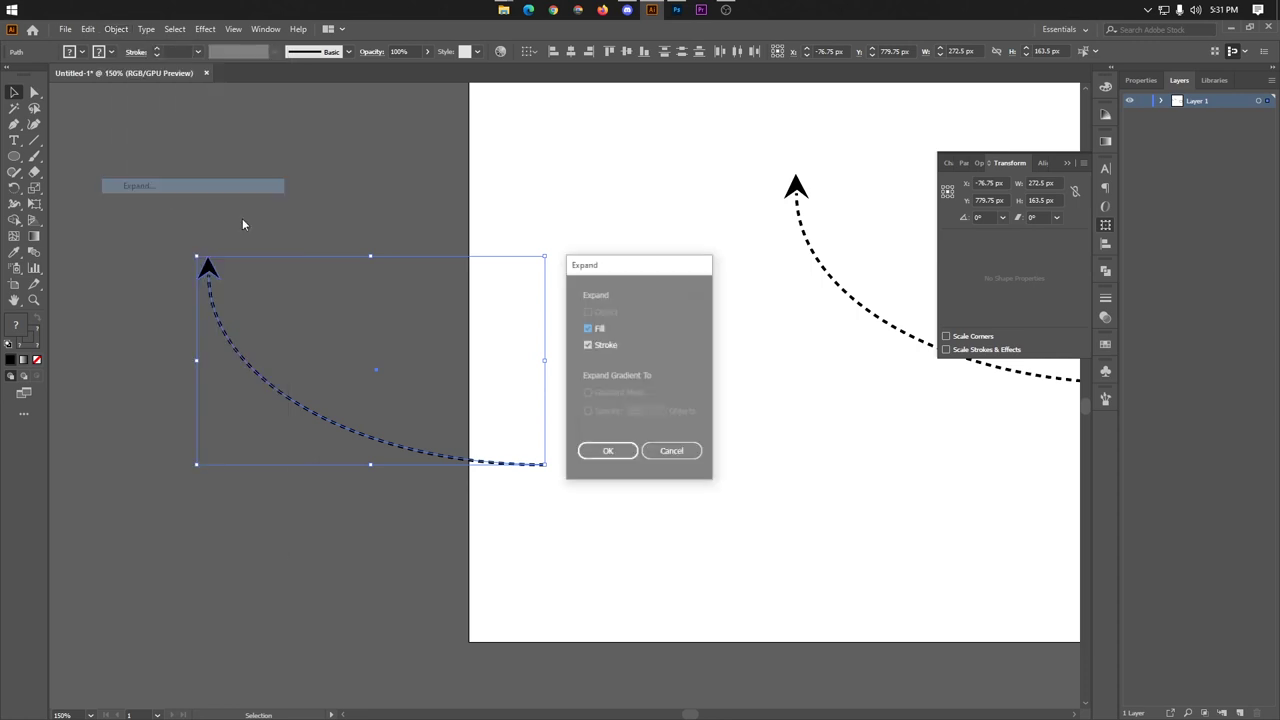
left_click(607, 451)
left_click(195, 197)
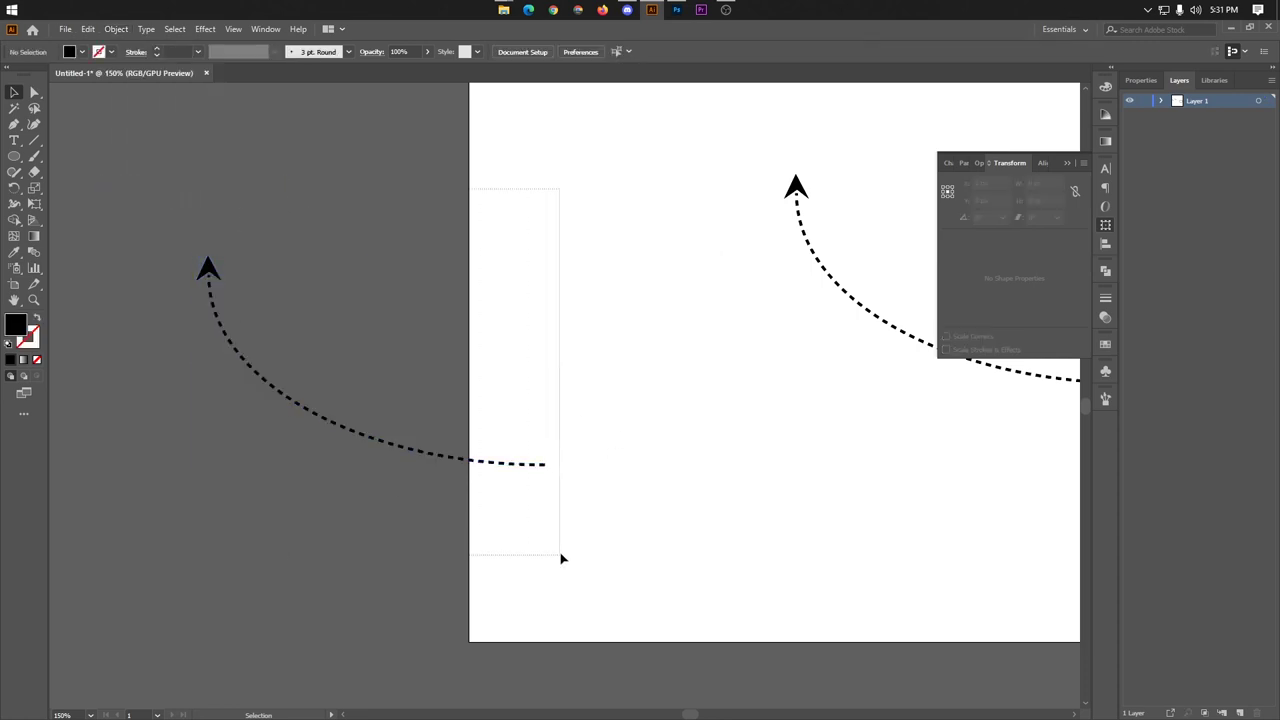
left_click_drag(469, 189, 563, 557)
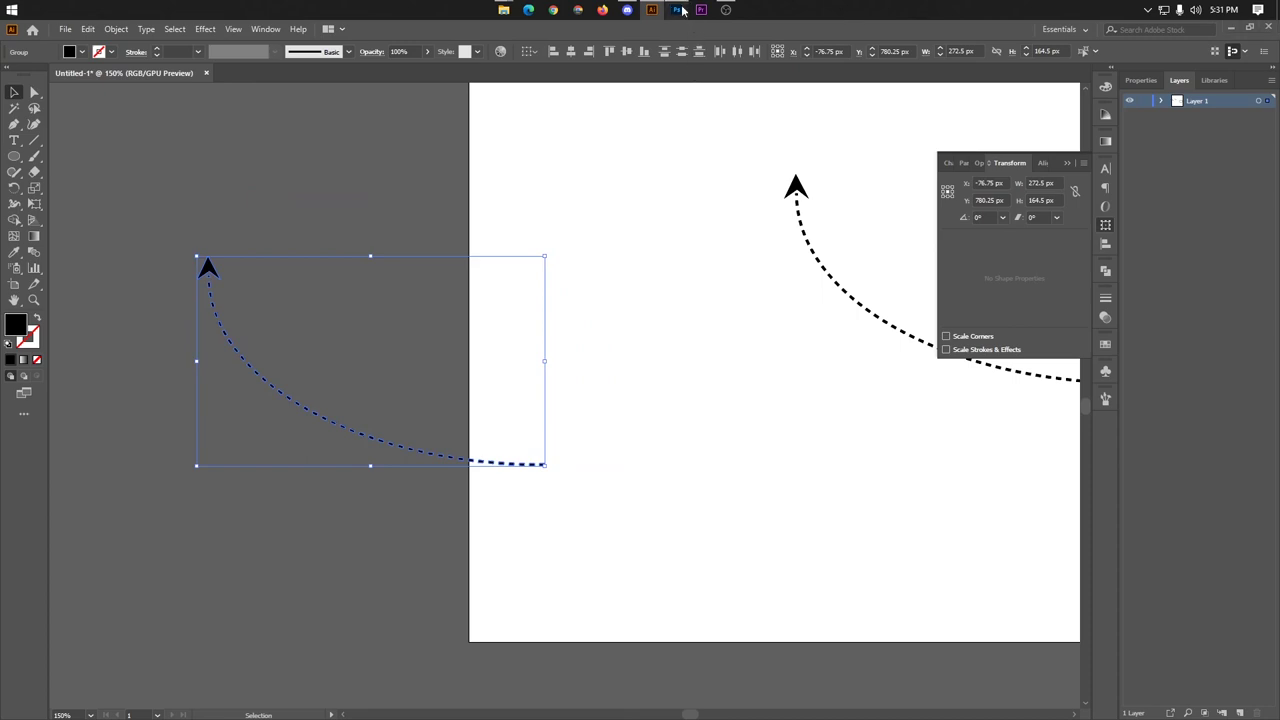
left_click(676, 9)
Paste the arrow as Shape 3, scaled to about 25% beside the left speaker, below Image 2
key("ctrl+v")
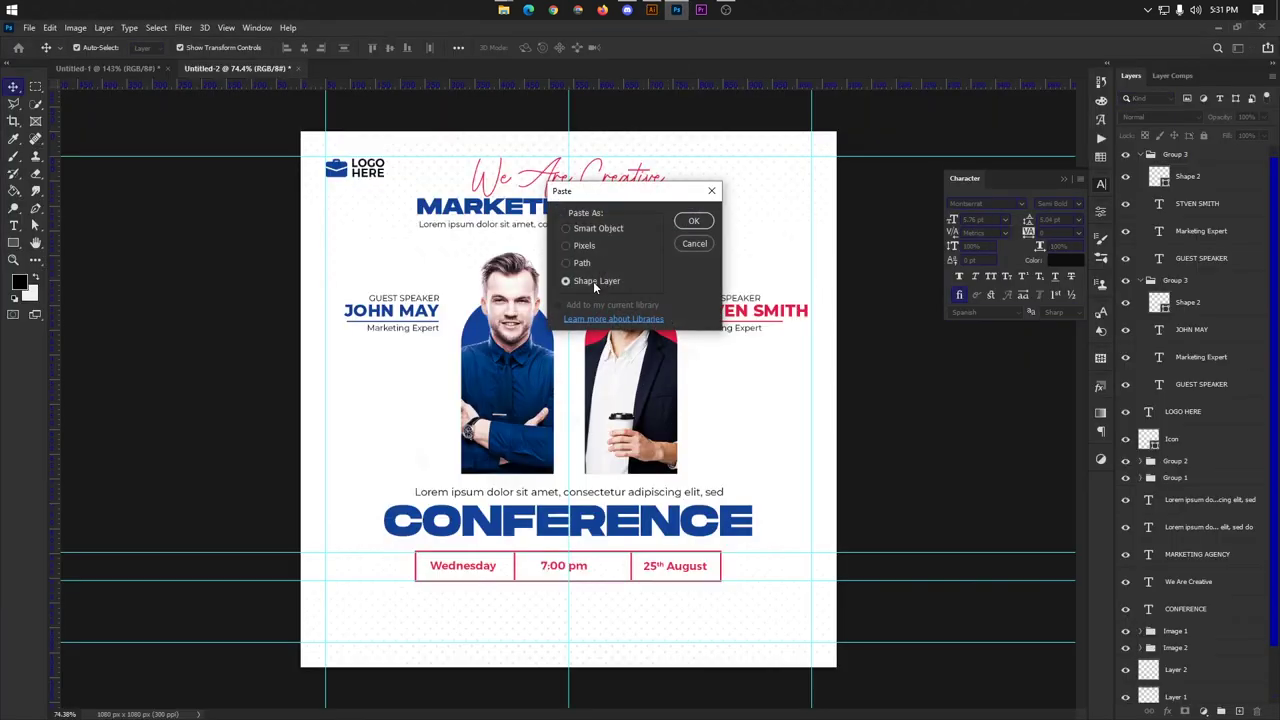
left_click(693, 222)
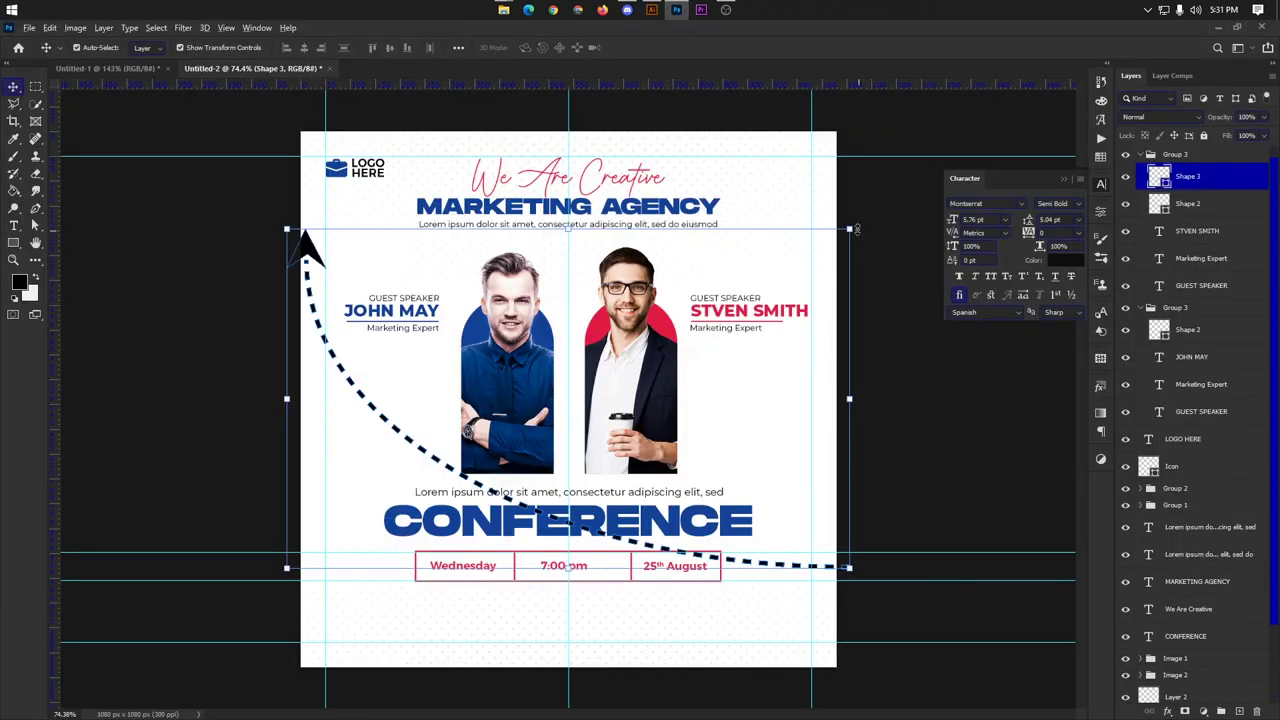
mouse_move(856, 229)
left_mouse_down()
mouse_move(650, 352)
mouse_move(519, 343)
left_mouse_up()
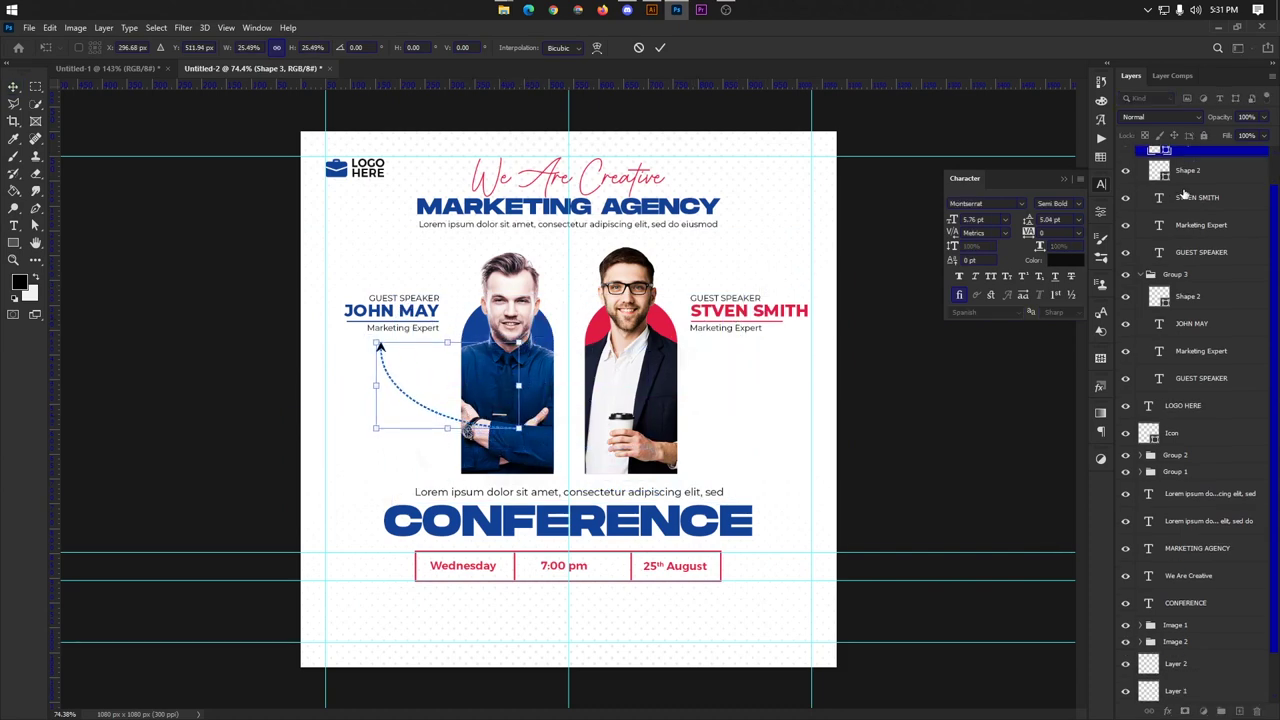
left_click_drag(1185, 186, 1200, 682)
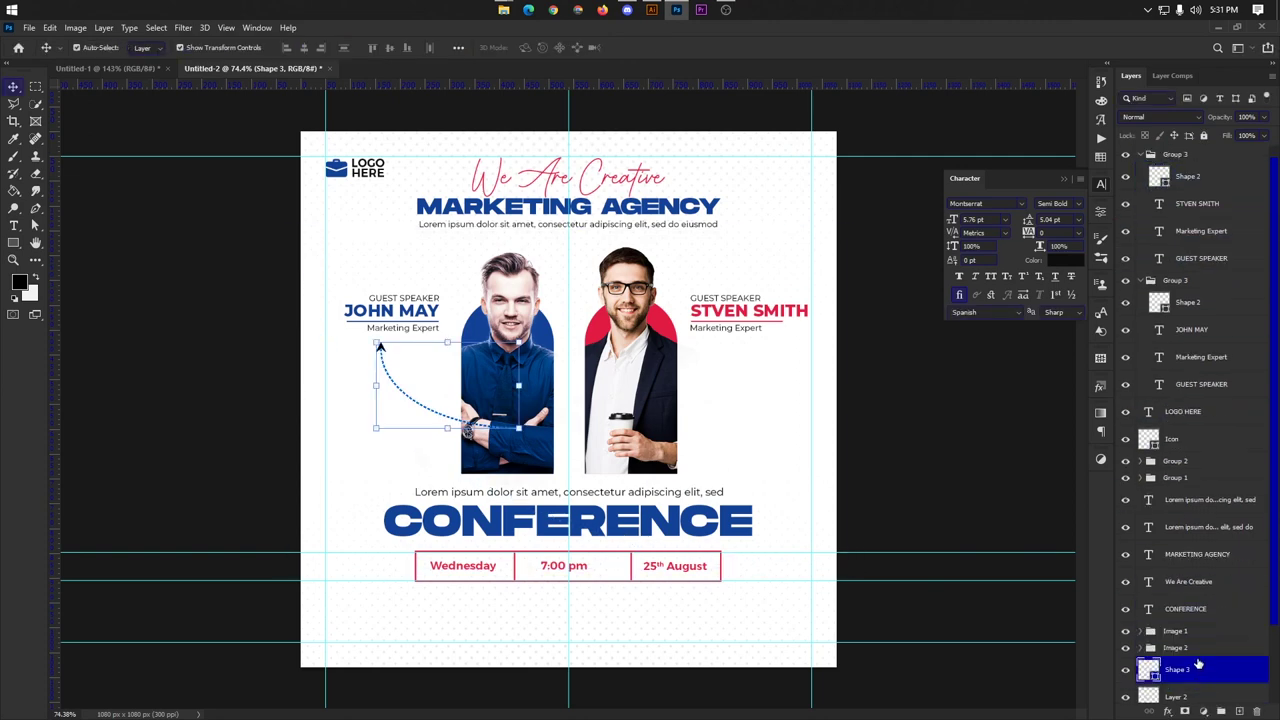
left_click_drag(1200, 682, 1190, 582)
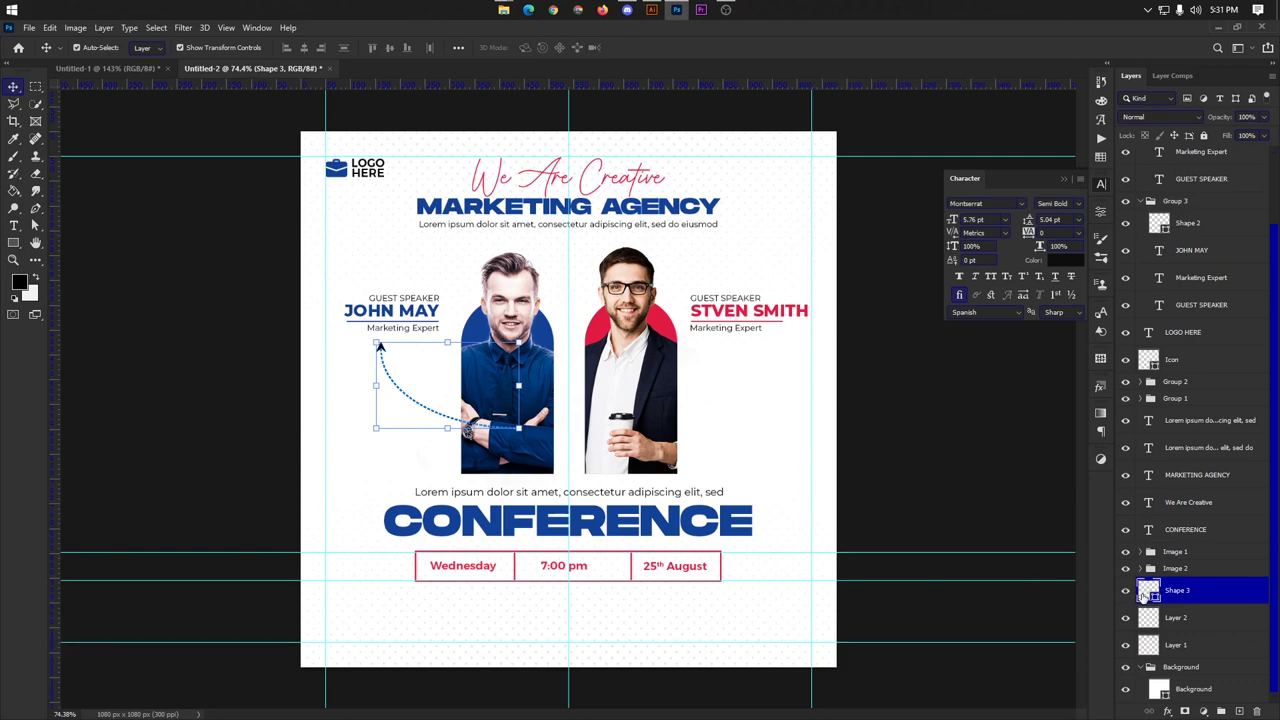
Fill the left arrow with blue #134297
left_click(980, 510)
double_click(1152, 594)
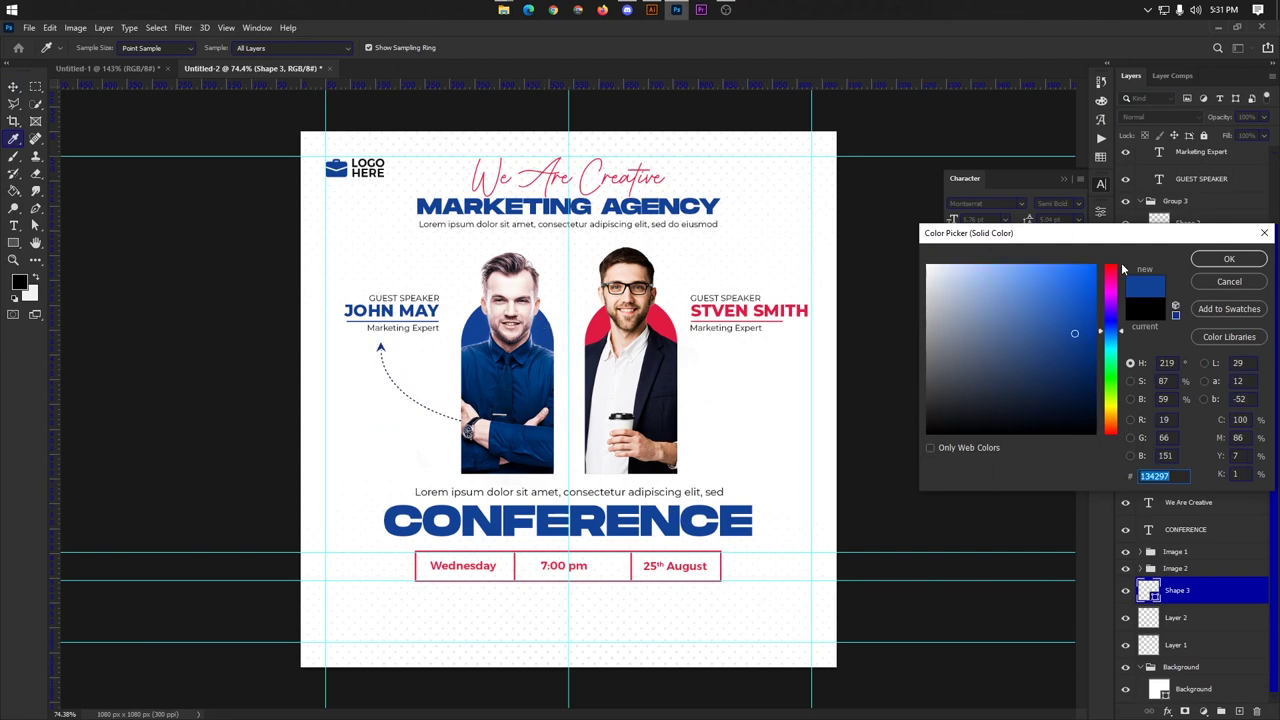
left_click(1229, 259)
scroll(438, 381, "up", 2)
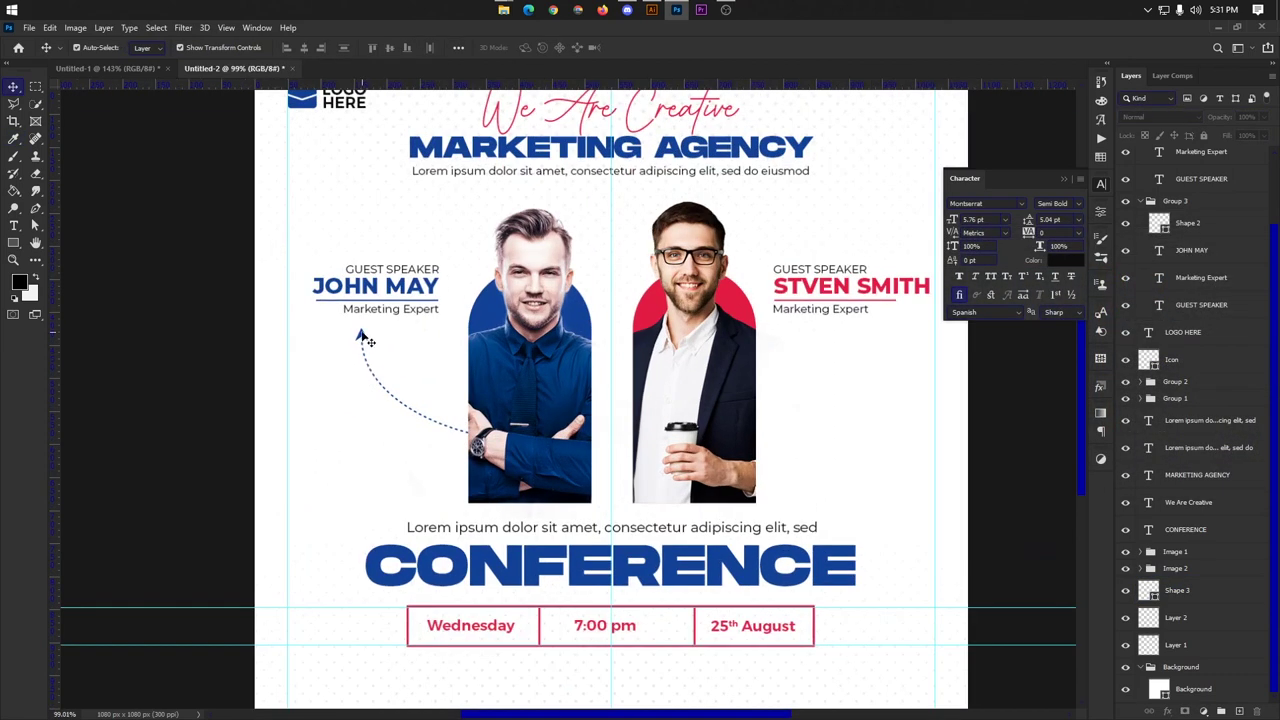
Duplicate the arrow, flip it horizontally, and place it beside the second speaker's photo
left_click(362, 338)
left_click_drag(362, 338, 362, 342)
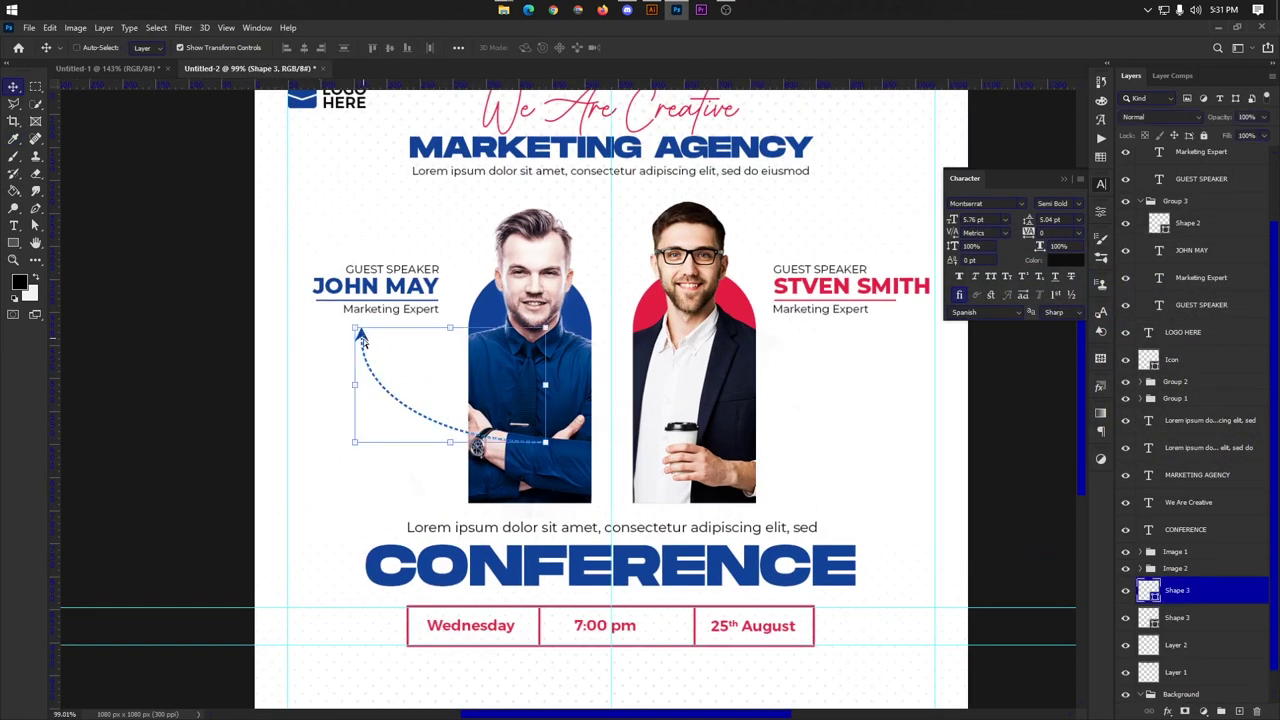
key("ctrl+t")
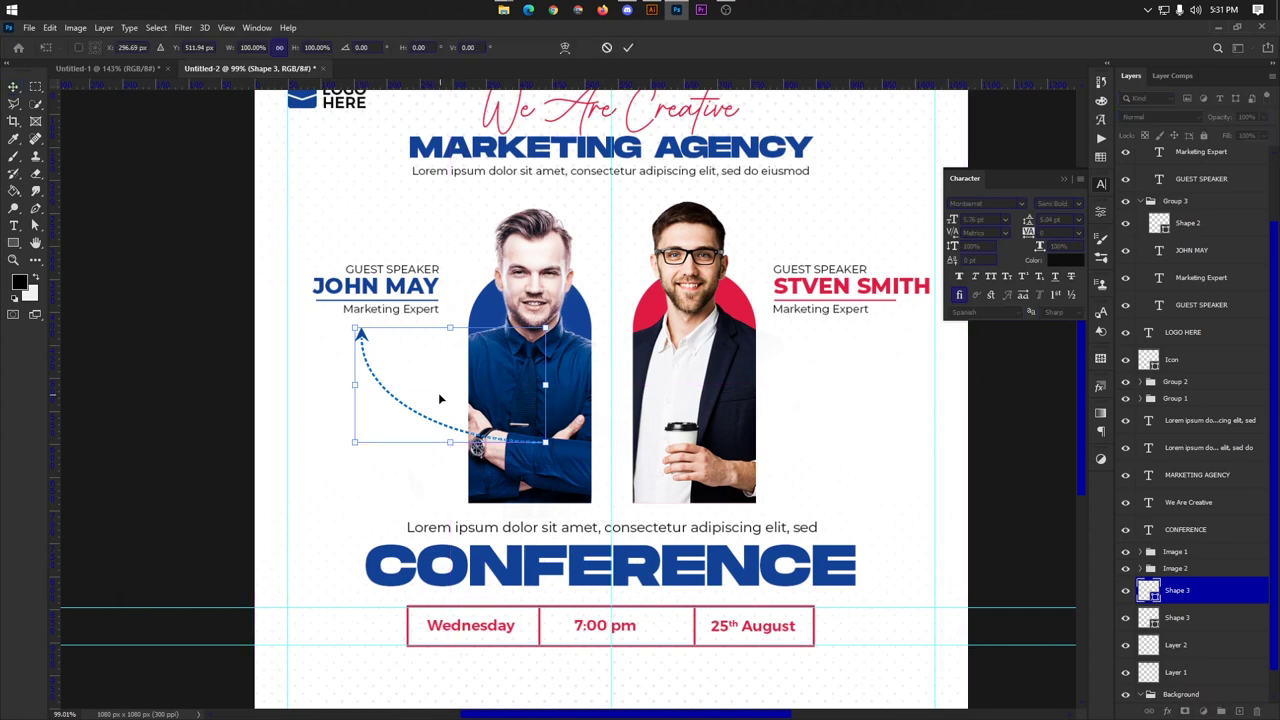
right_click(449, 378)
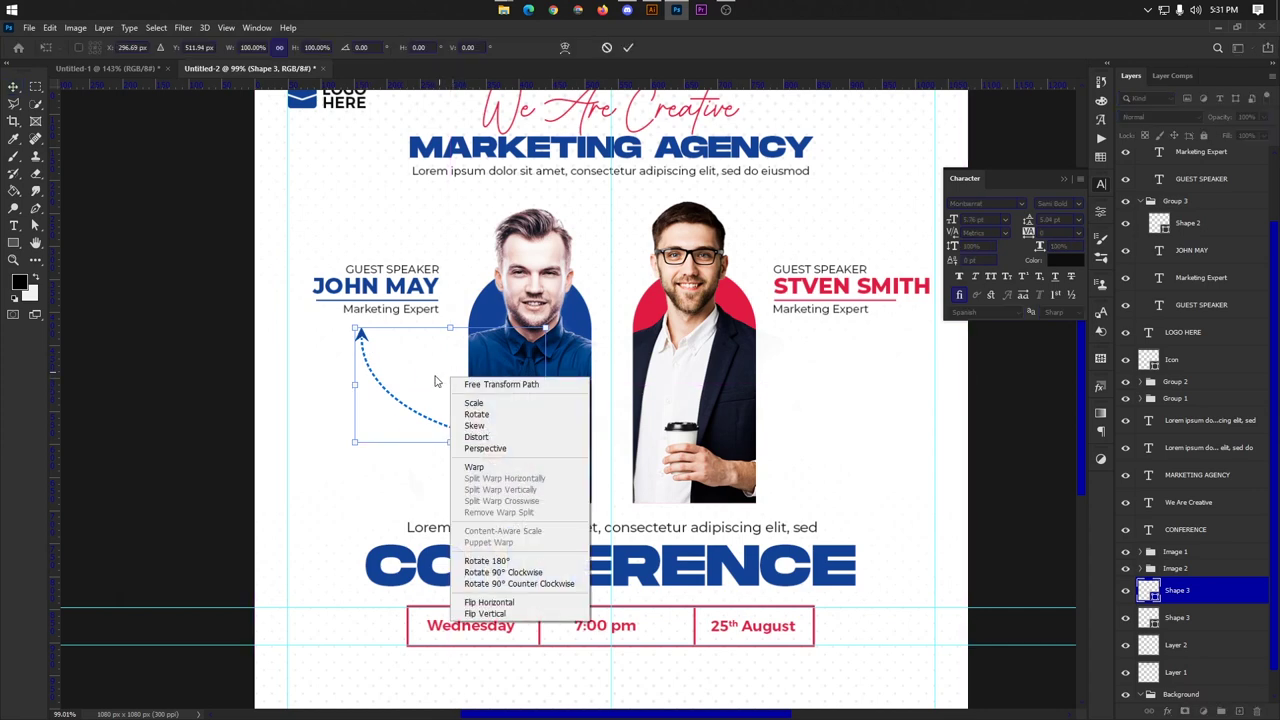
left_click(489, 602)
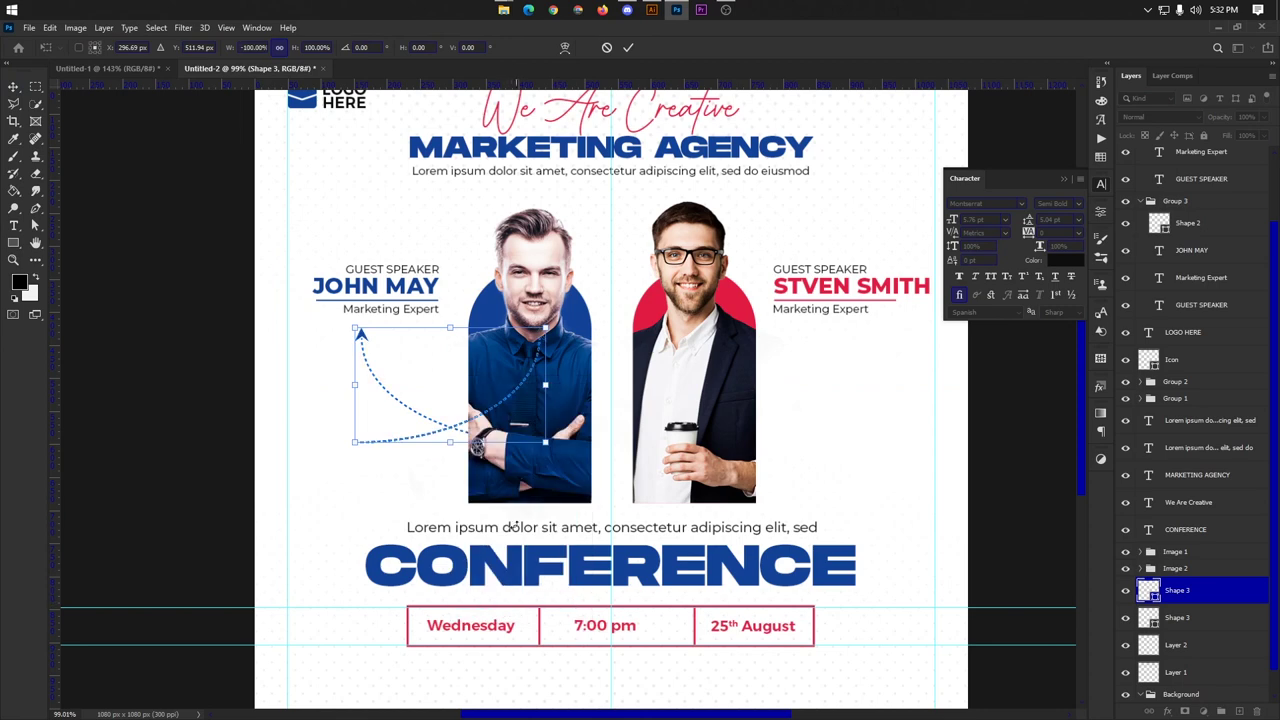
left_click_drag(489, 396, 767, 410)
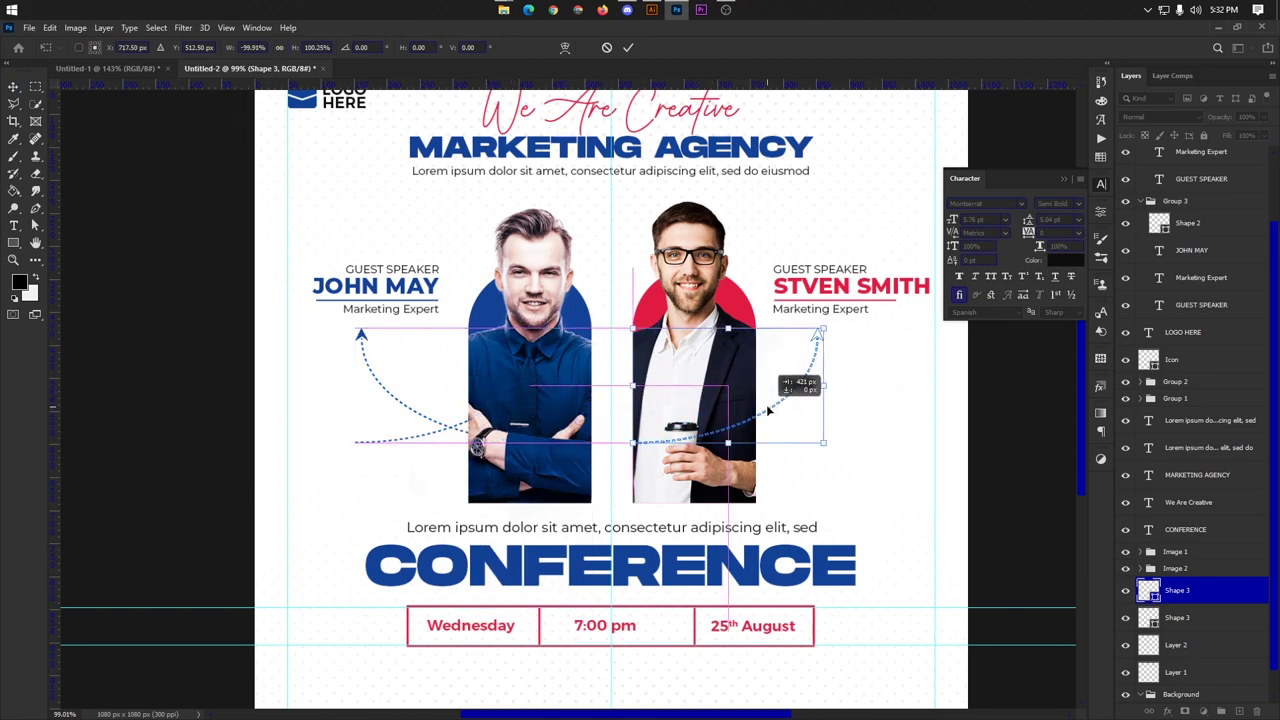
left_click_drag(767, 410, 781, 412)
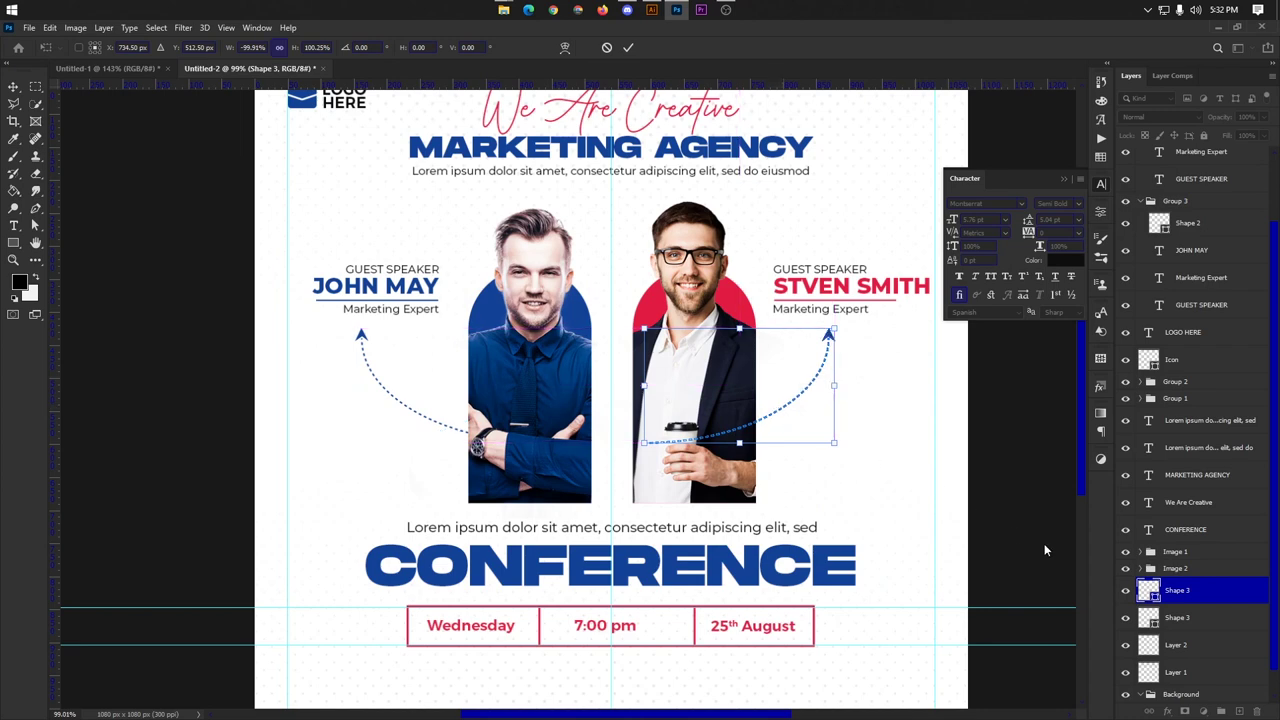
Fill the flipped arrow with the red sampled from the second speaker's backdrop
double_click(1147, 588)
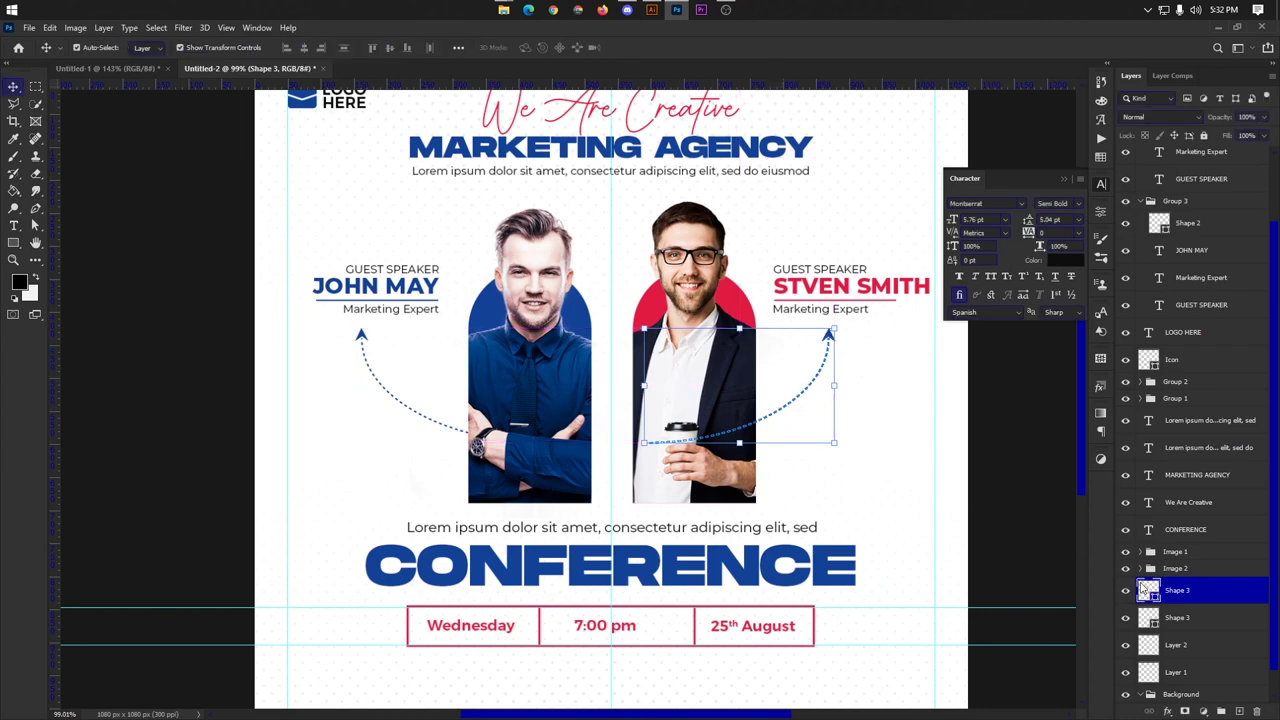
left_click(744, 288)
left_click(1228, 259)
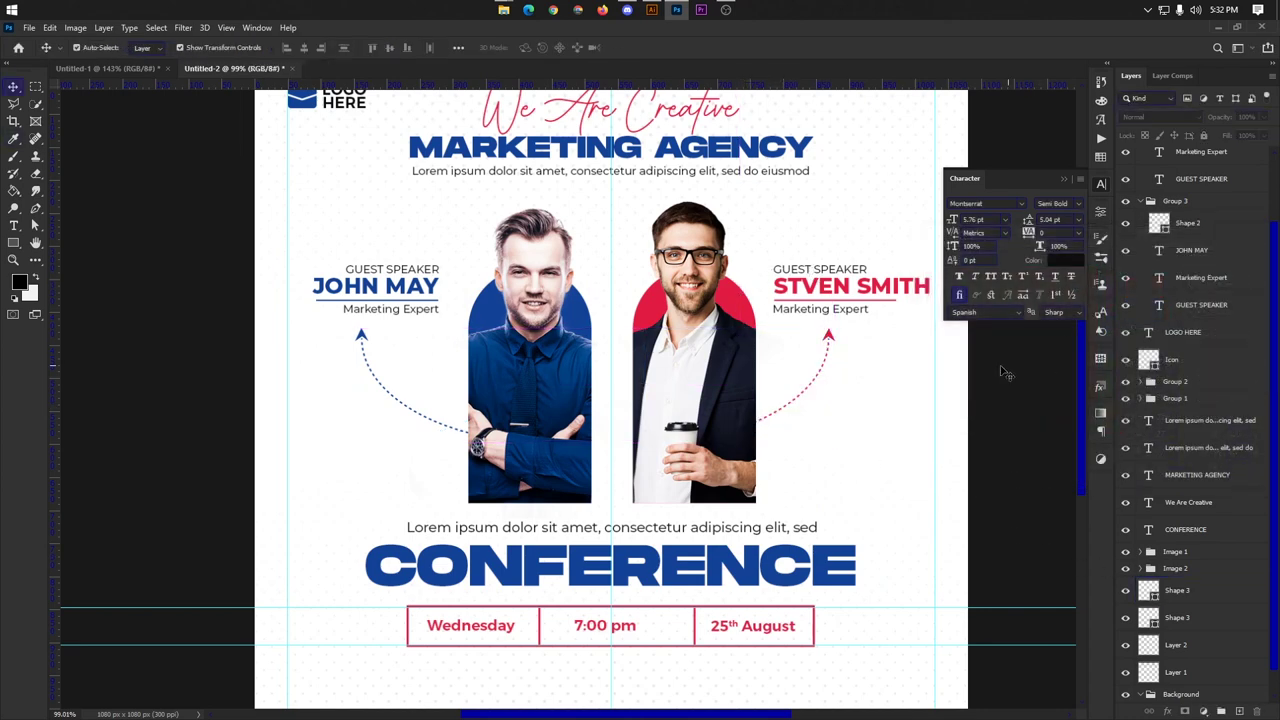
scroll(968, 372, "down", 1)
Drag the blue dotted triangle Shape 4 from Untitled-1 into the flyer's top-right corner
scroll(962, 376, "down", 1)
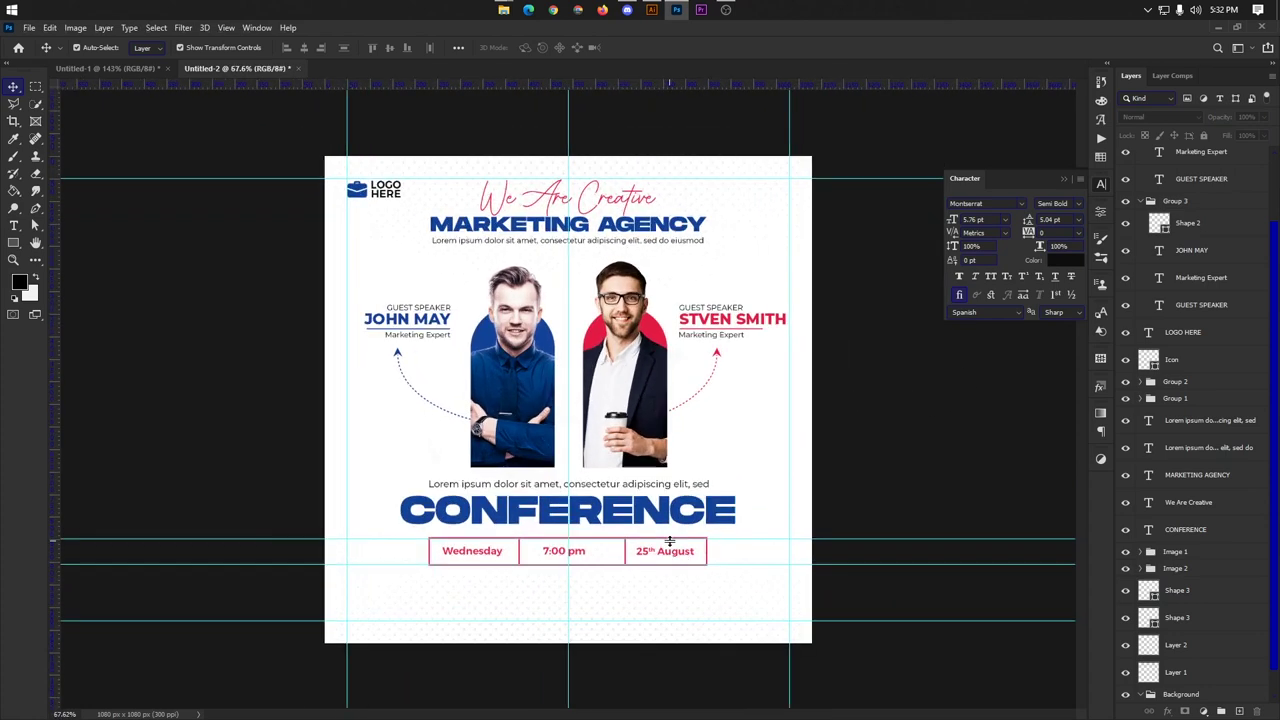
scroll(686, 599, "up", 1)
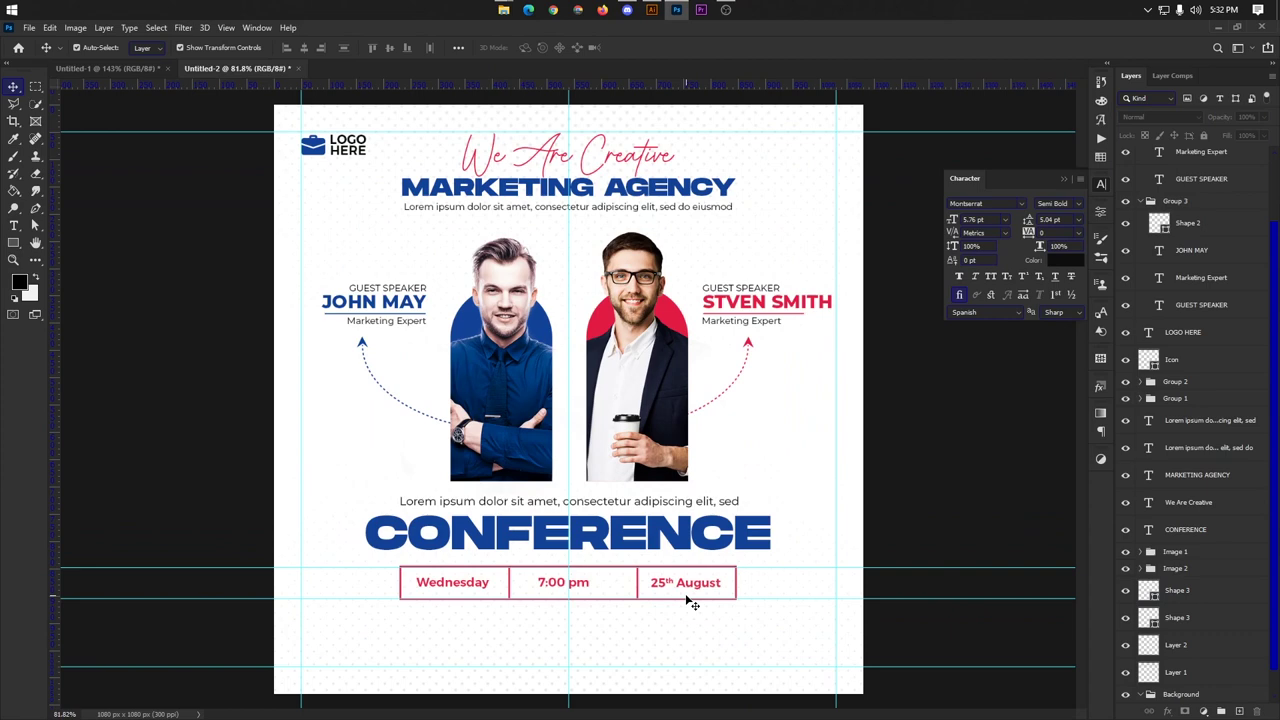
scroll(686, 599, "down", 1)
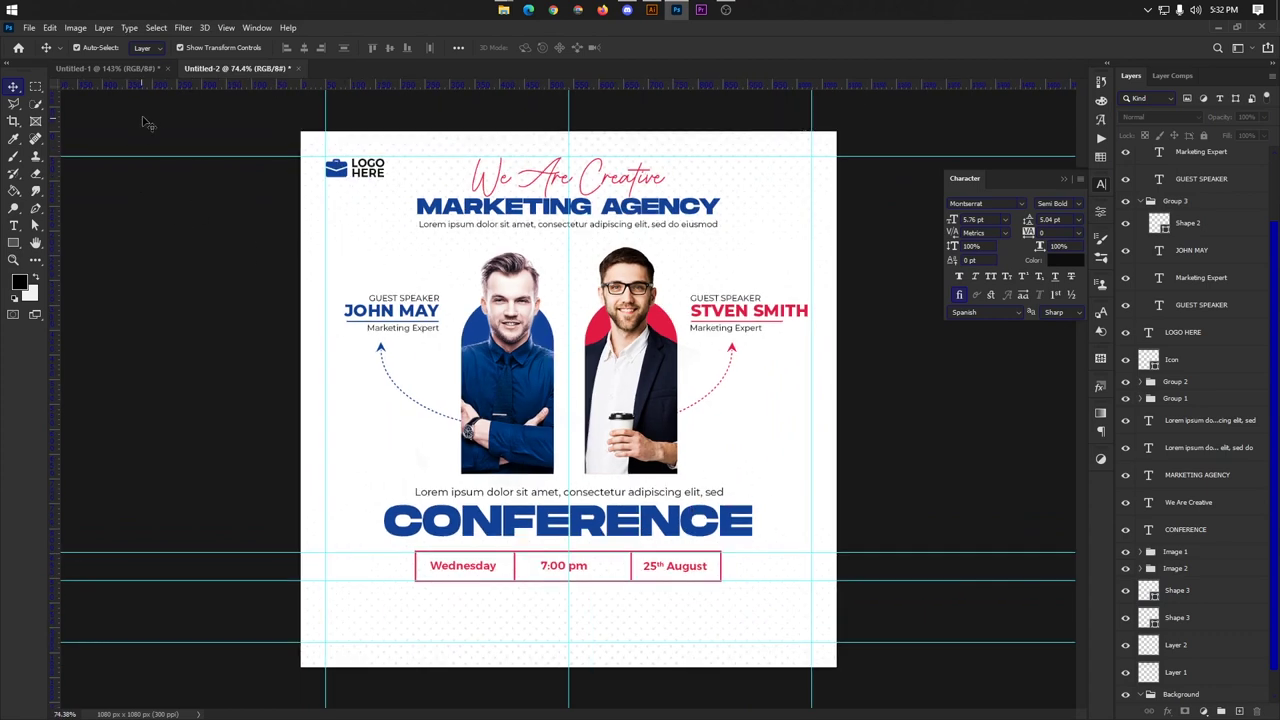
left_click(107, 68)
scroll(423, 355, "up", 2)
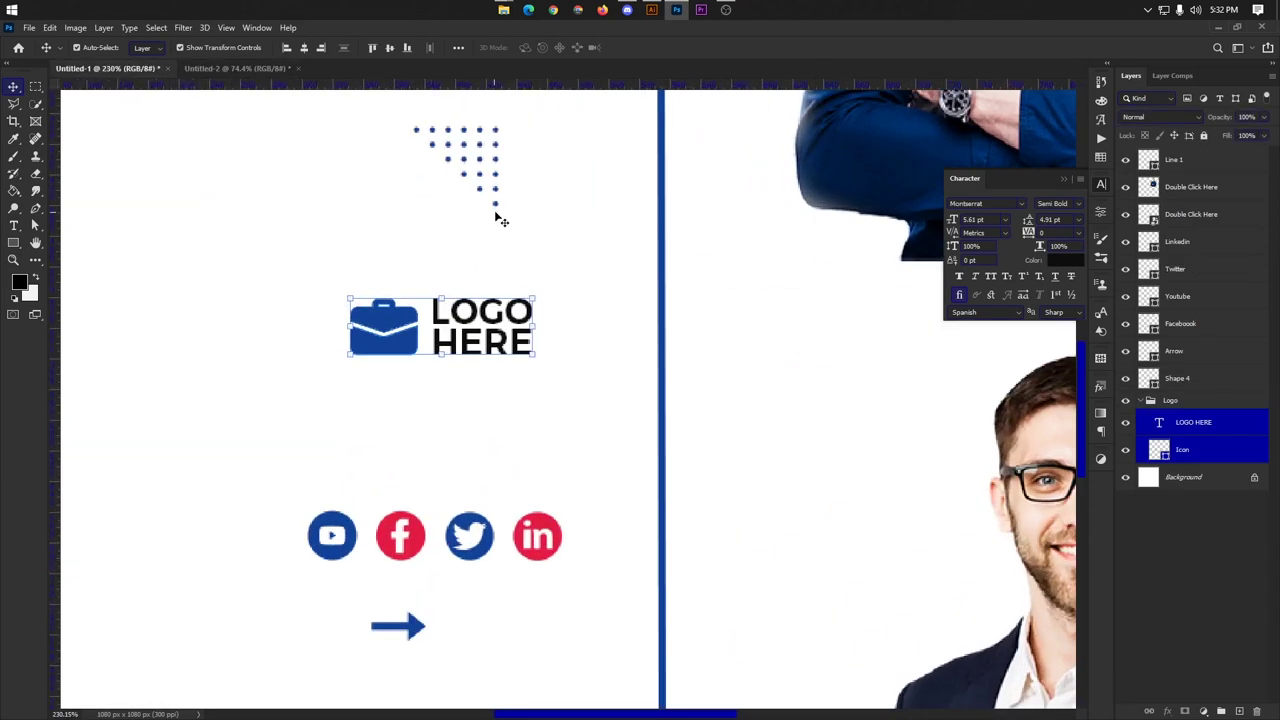
left_click(487, 195)
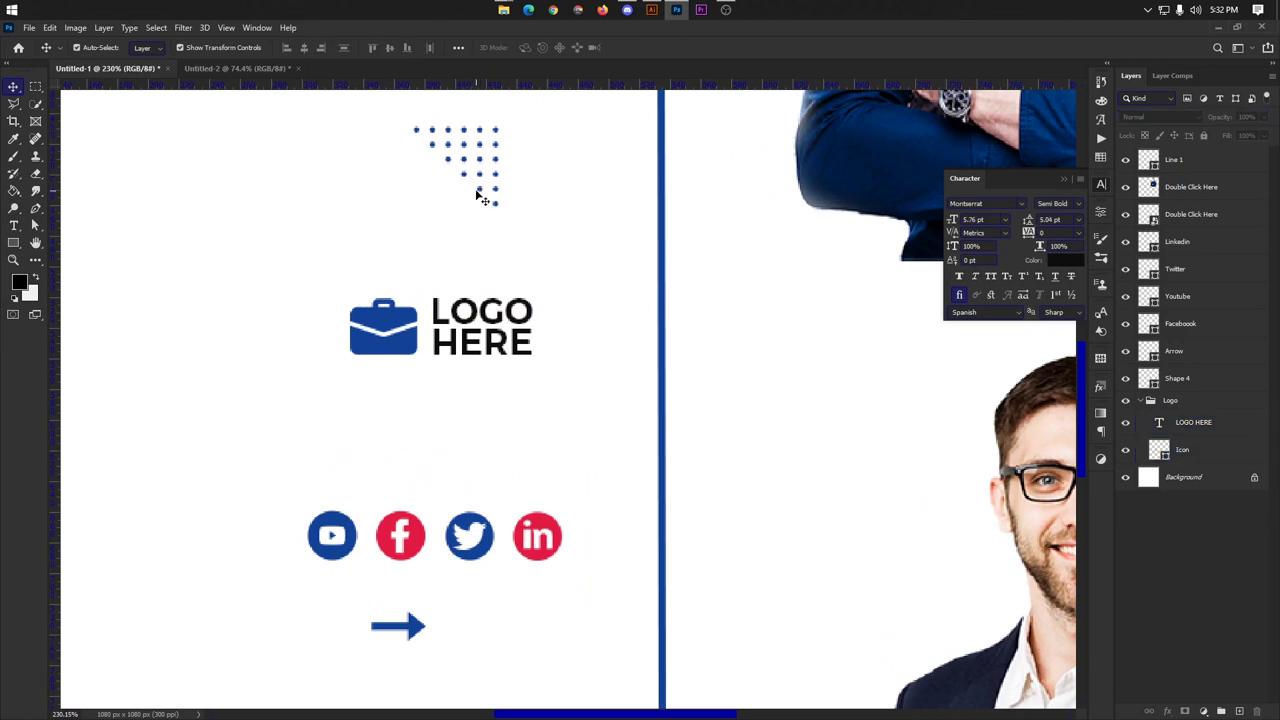
left_click_drag(477, 195, 513, 260)
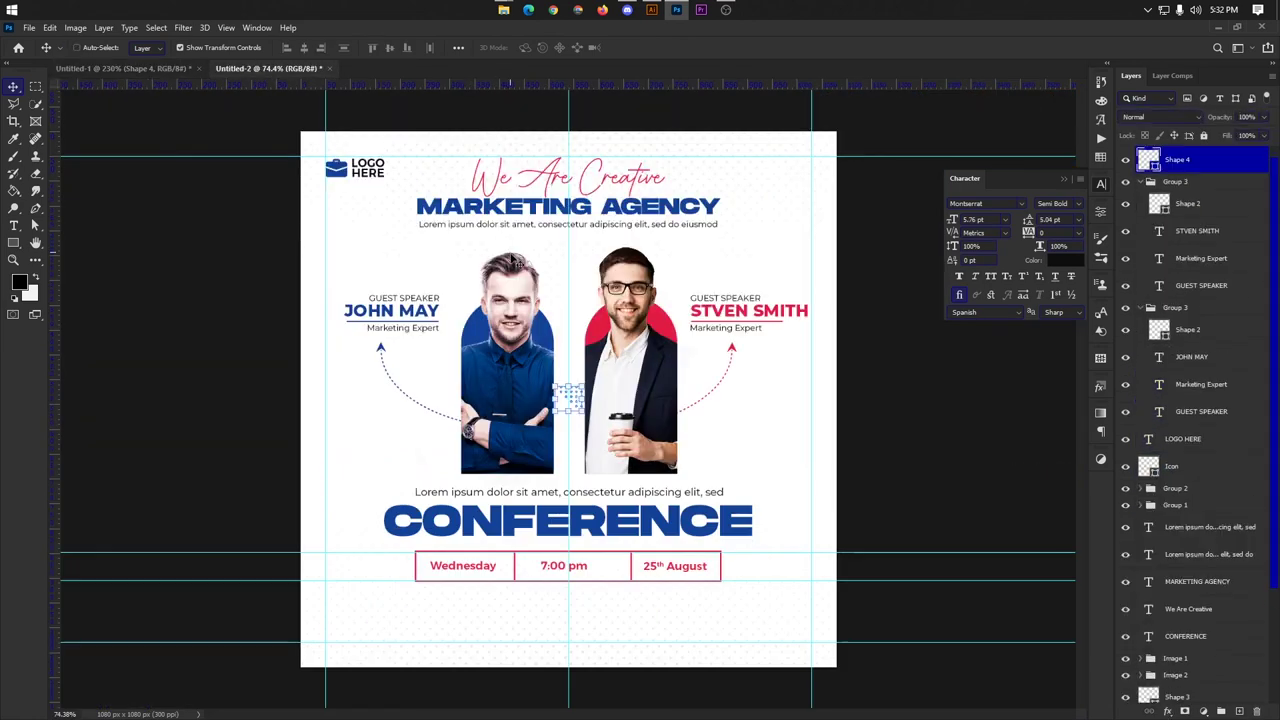
key("ctrl+t")
left_click_drag(568, 398, 807, 168)
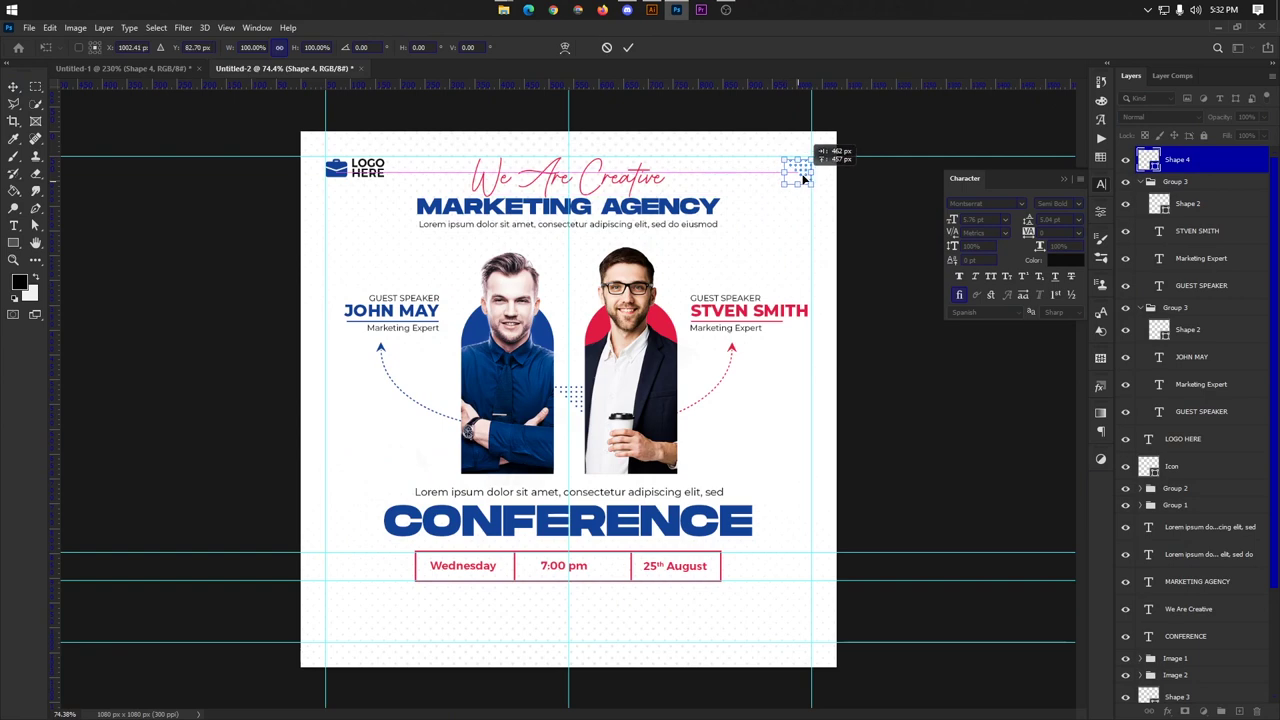
left_click(628, 47)
scroll(794, 408, "down", 2)
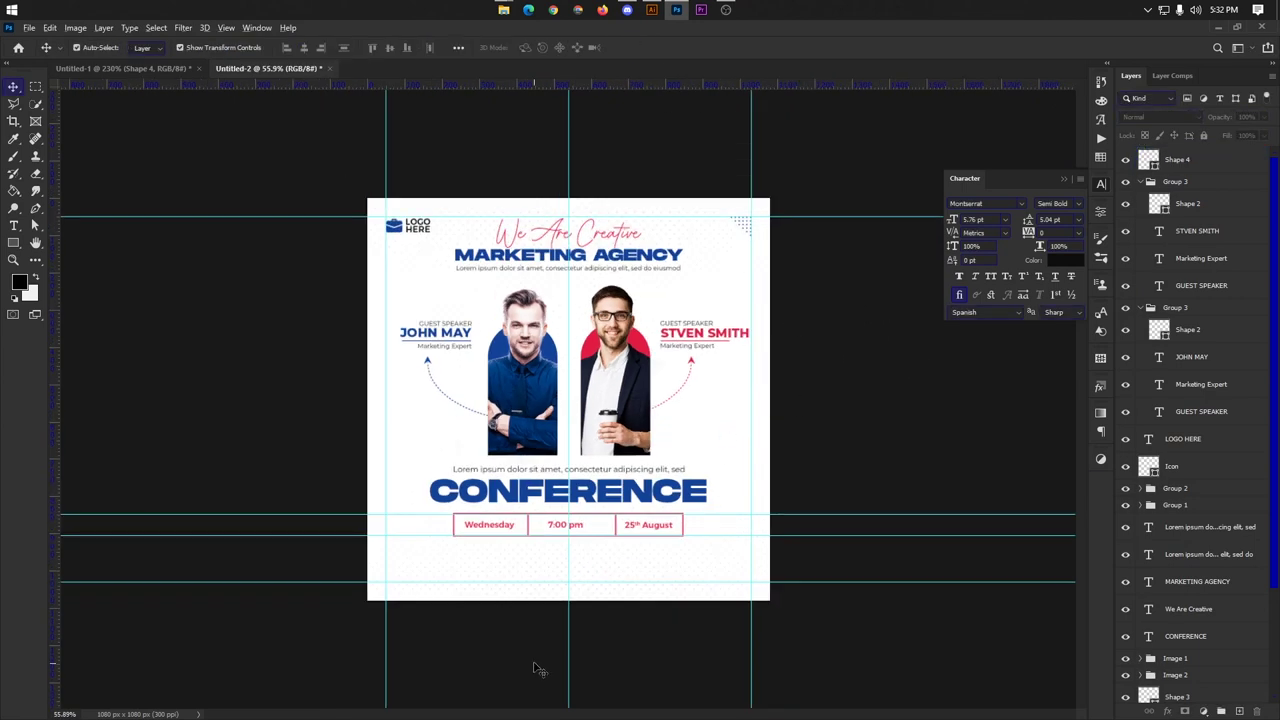
Remove the two lower horizontal guides
scroll(535, 668, "up", 2)
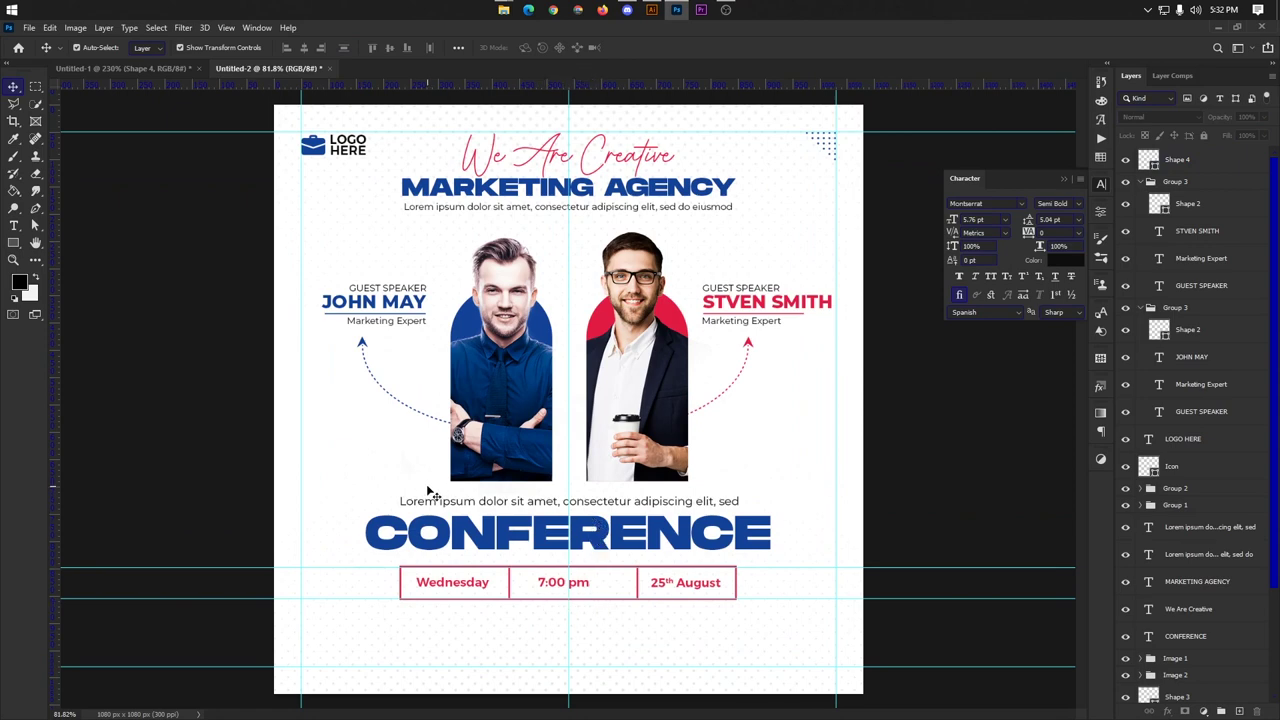
scroll(573, 521, "down", 1)
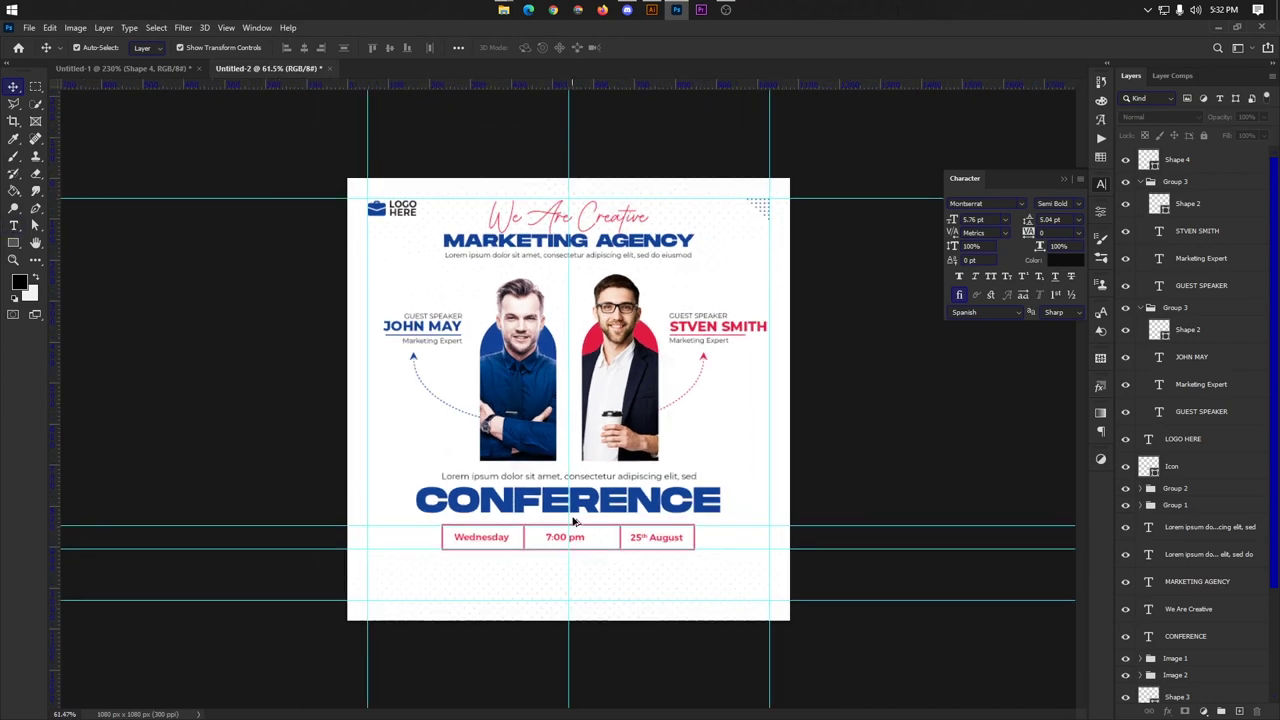
scroll(518, 643, "up", 1)
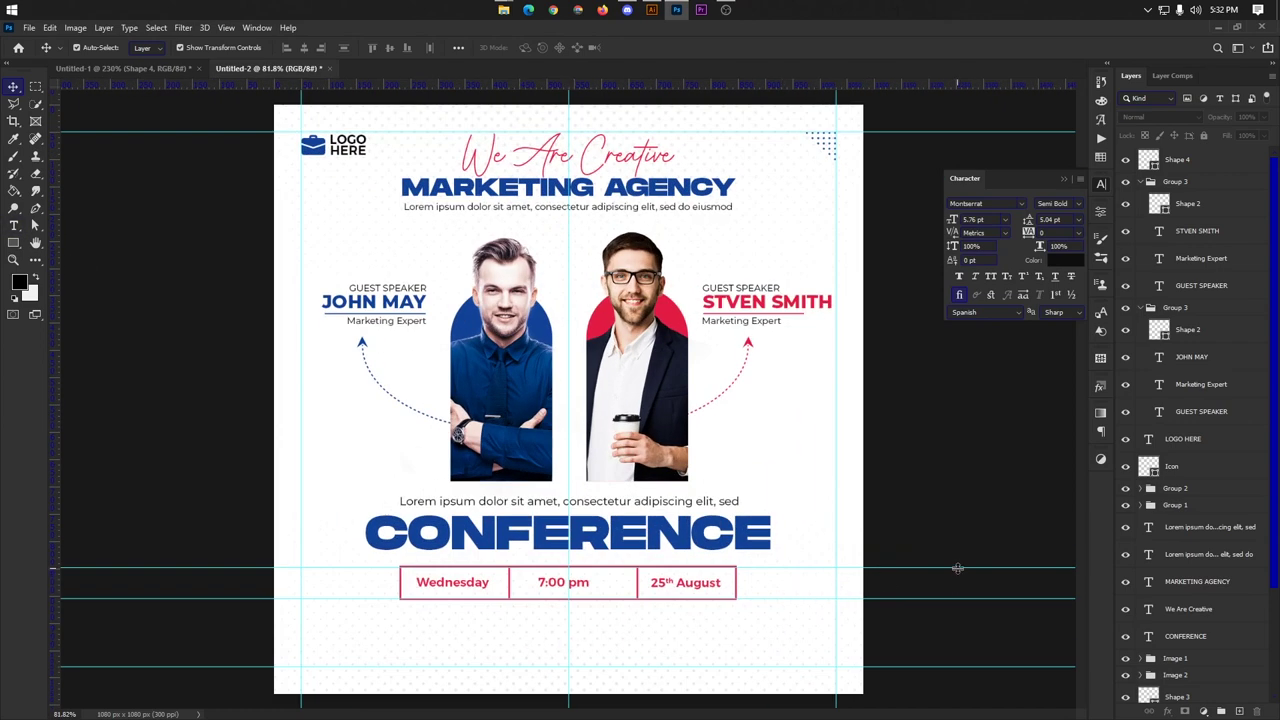
left_click_drag(957, 568, 955, 80)
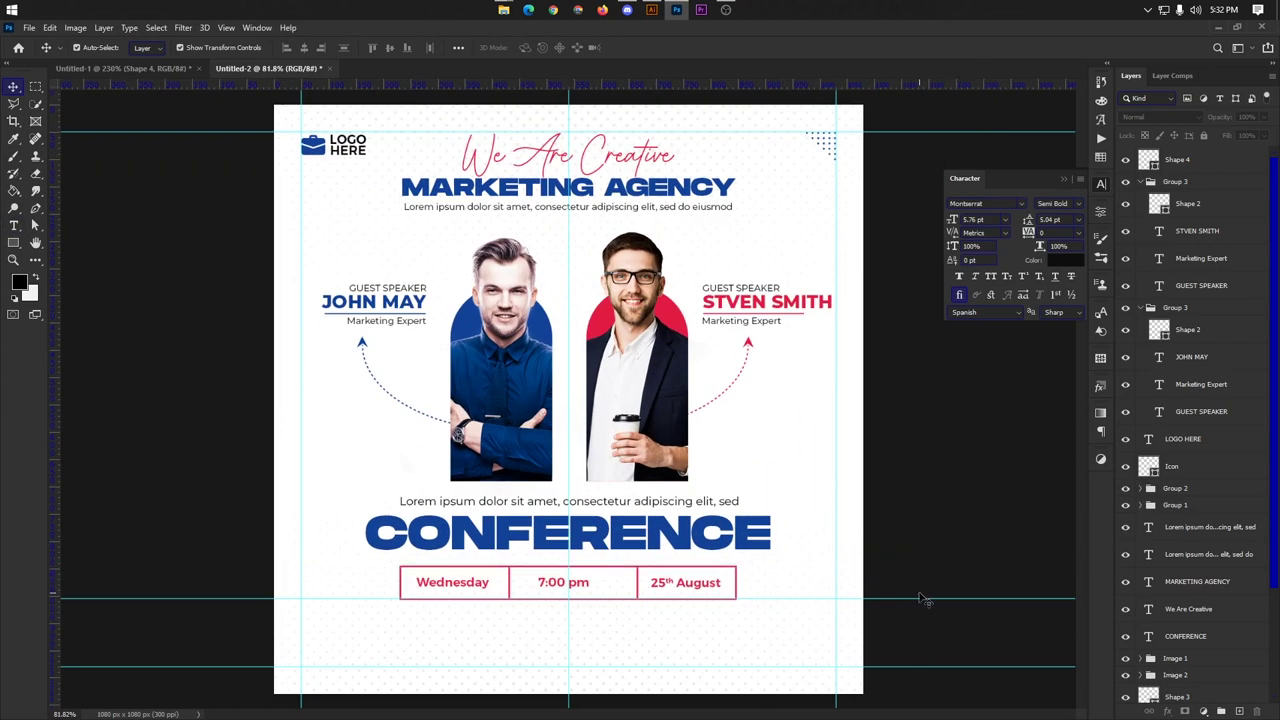
left_click_drag(919, 597, 960, 68)
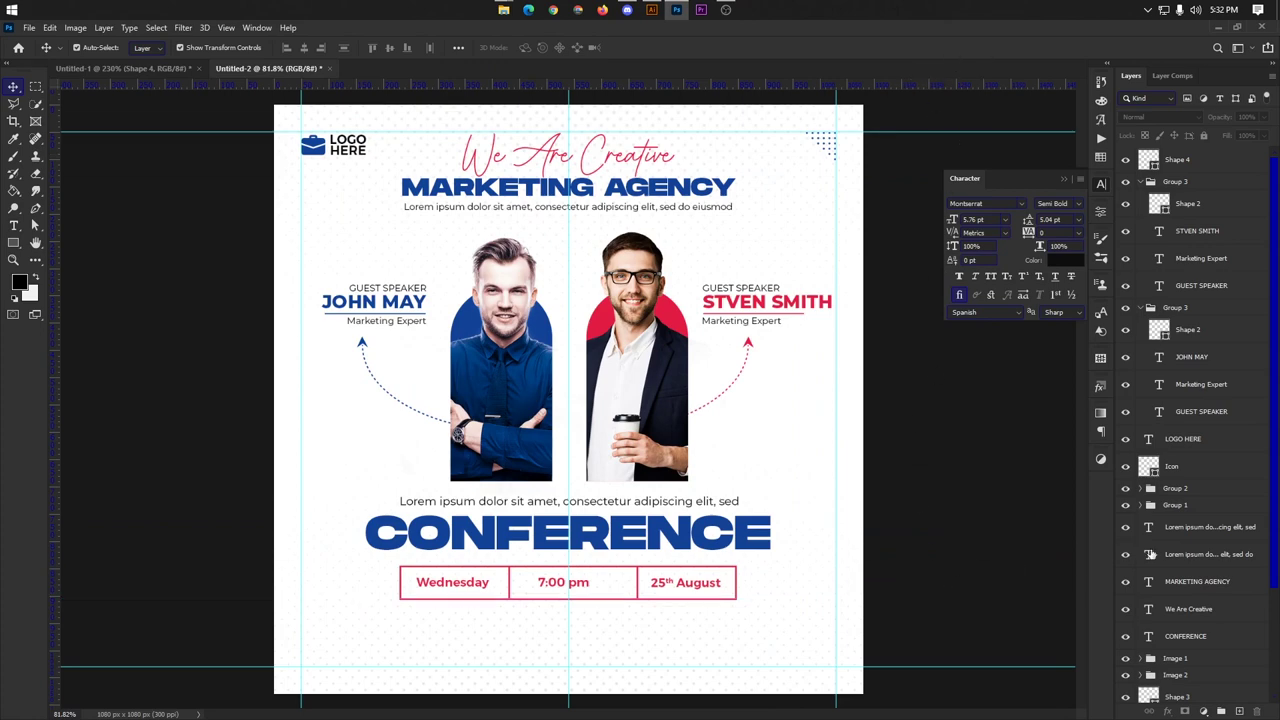
scroll(1163, 508, "down", 1)
scroll(1163, 508, "down", 2)
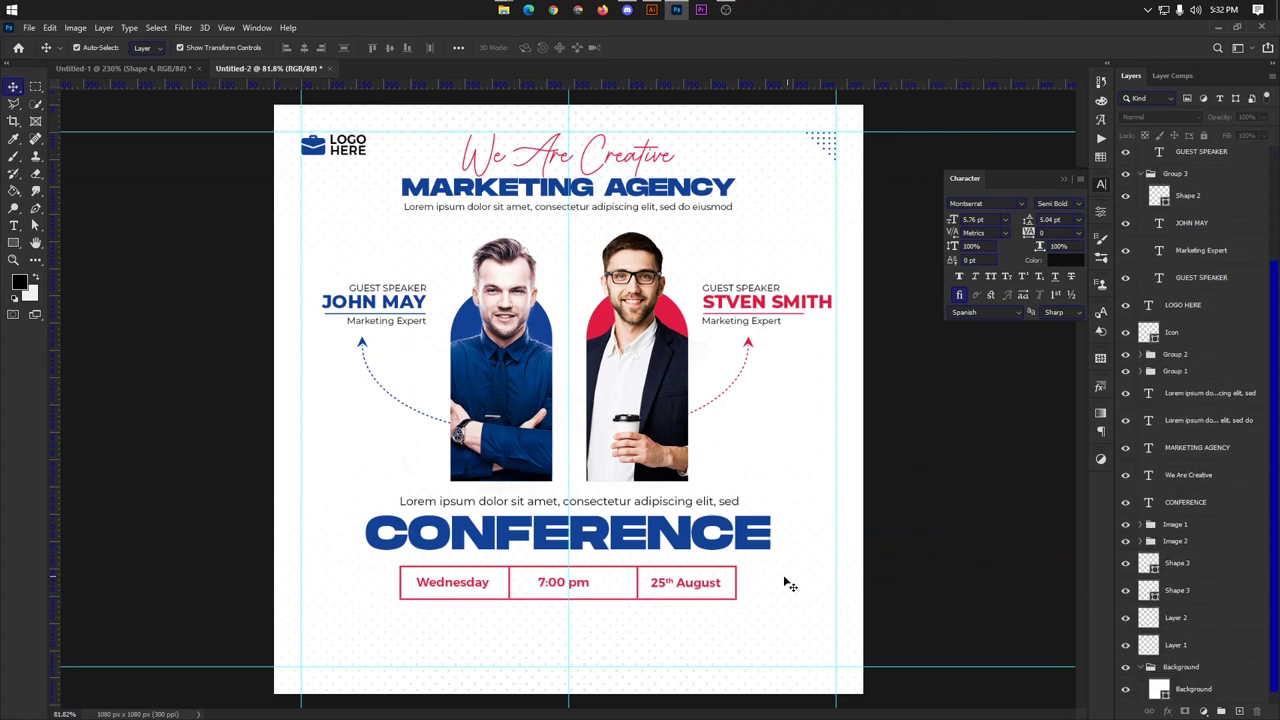
scroll(494, 669, "up", 2, "alt")
scroll(520, 665, "down", 1)
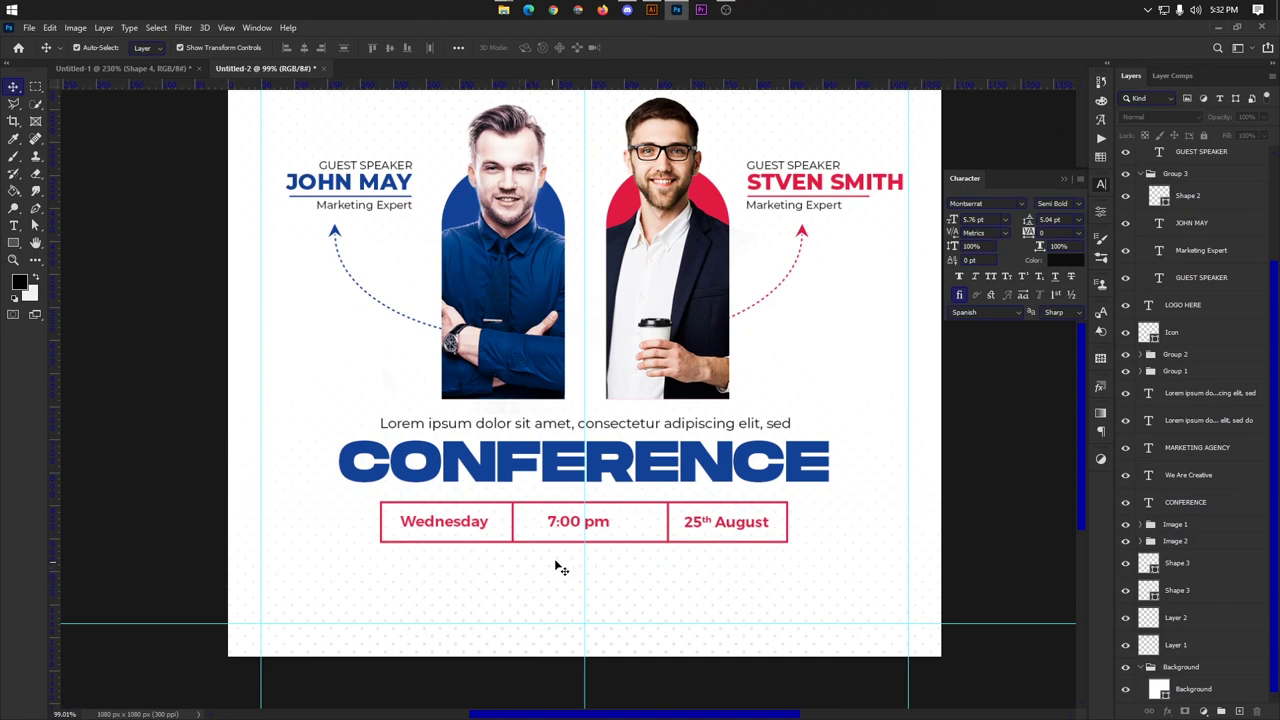
scroll(1130, 266, "up", 3)
left_click(1142, 182)
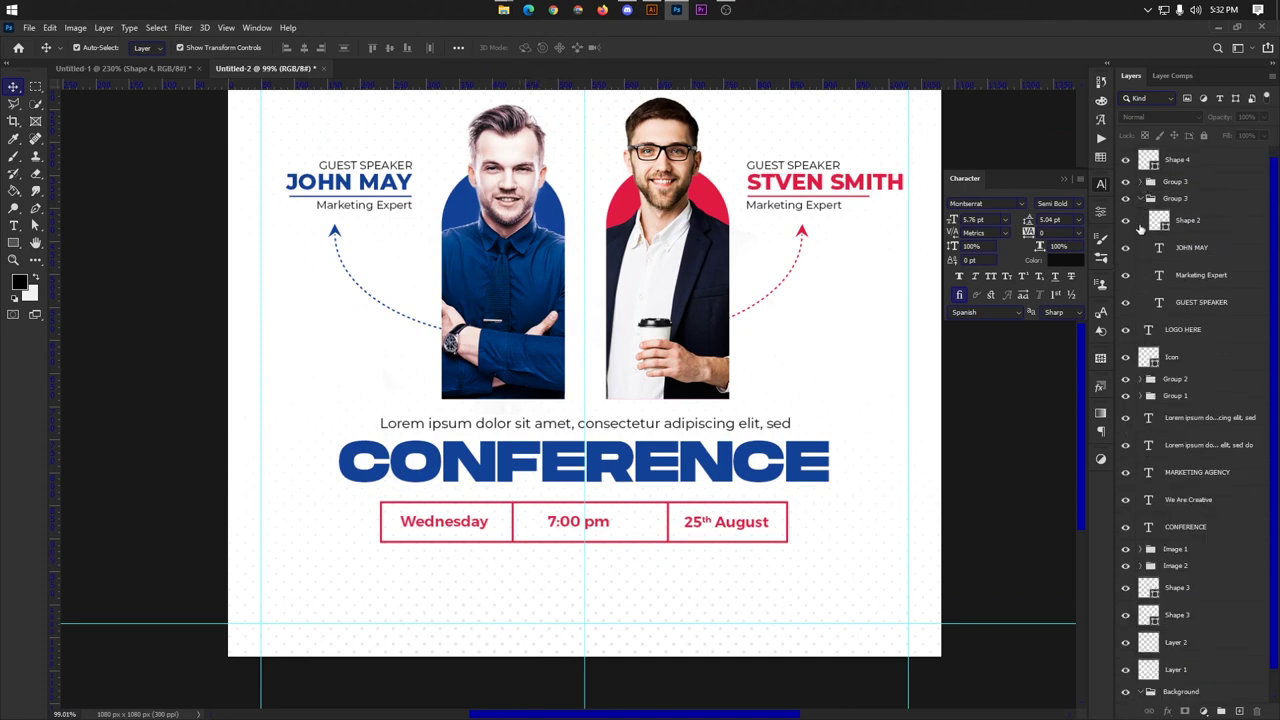
left_click(1142, 199)
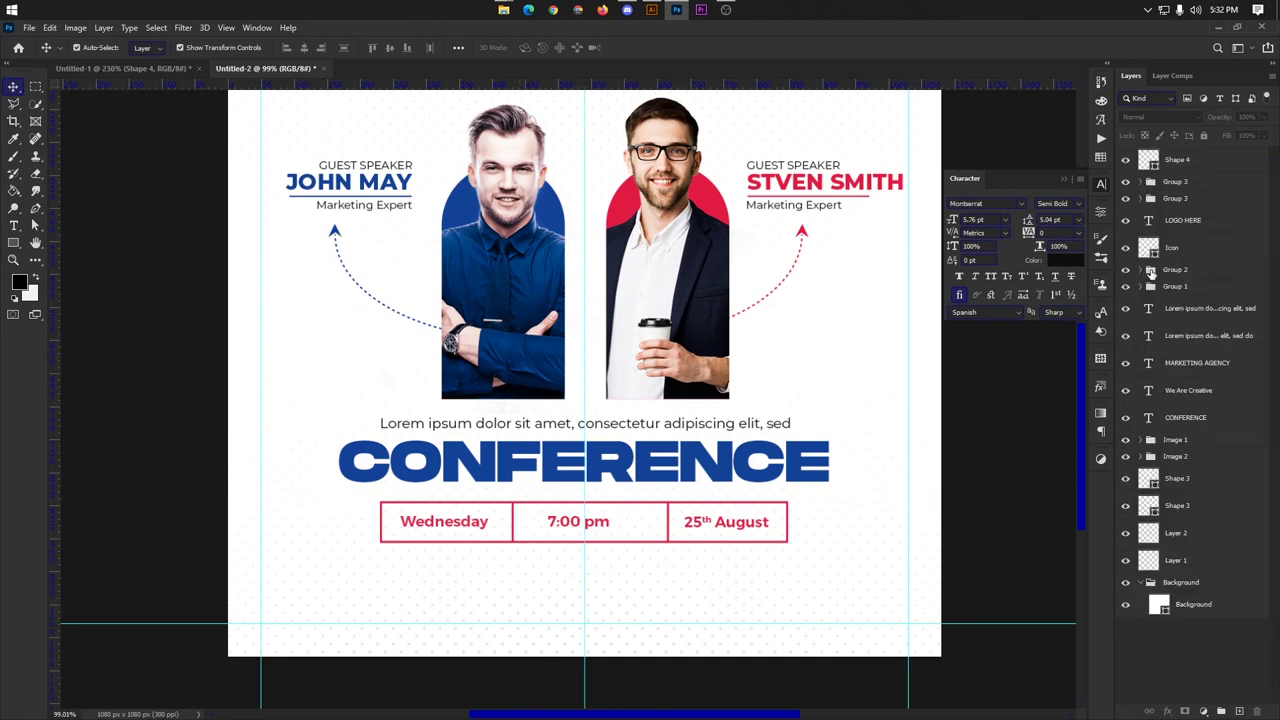
Nudge the Group 1 and Group 2 date boxes up two pixels
left_click(1165, 270)
key("Up")
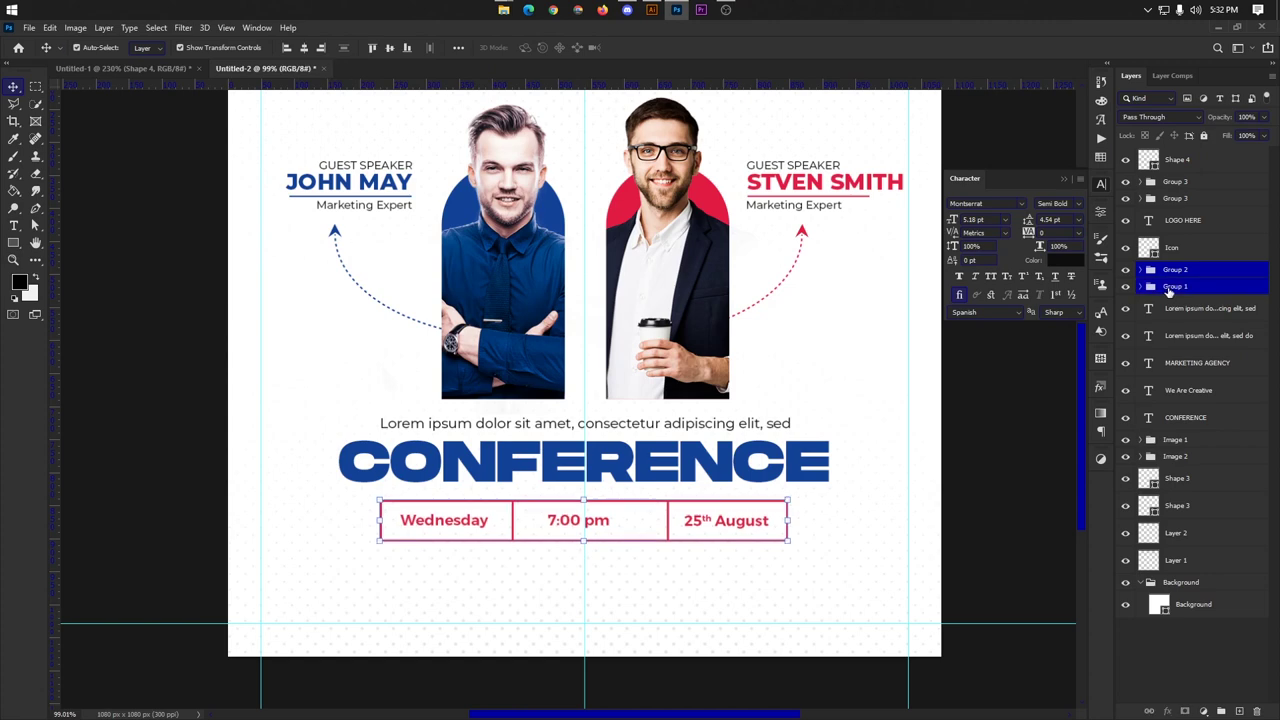
key("Up")
key("Up")
key("Up")
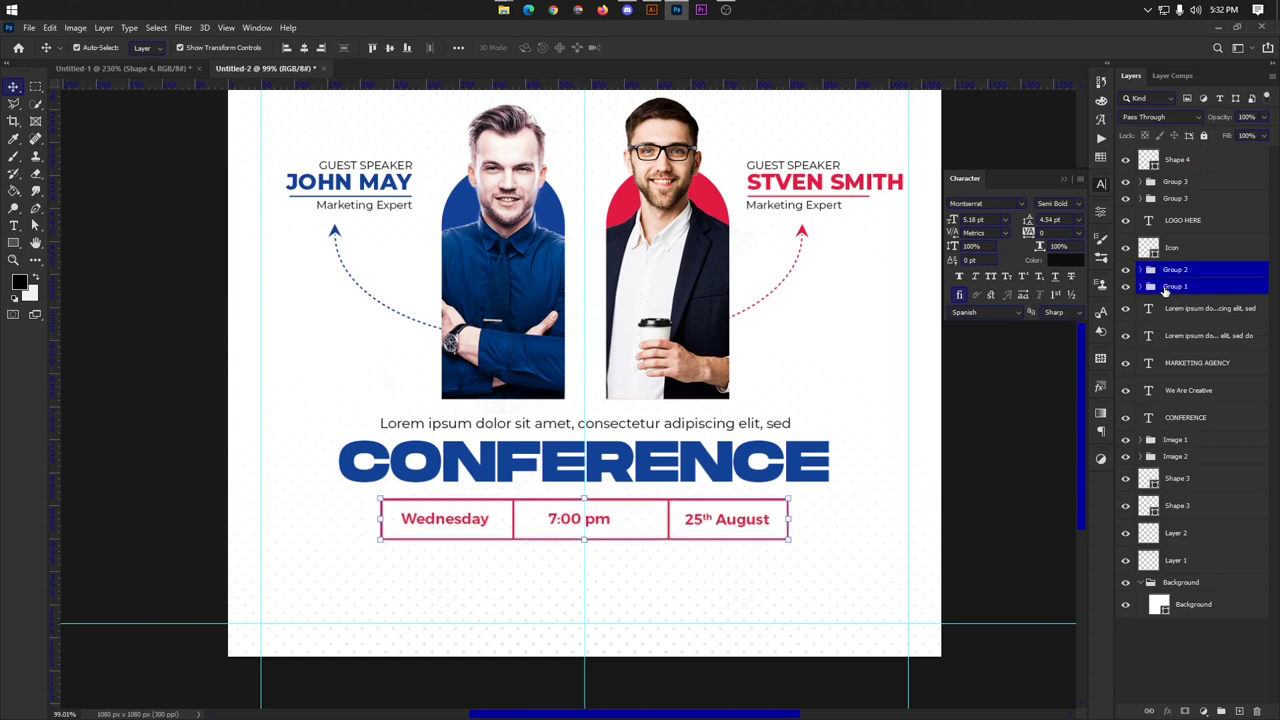
left_click(987, 427)
scroll(500, 330, "down", 1)
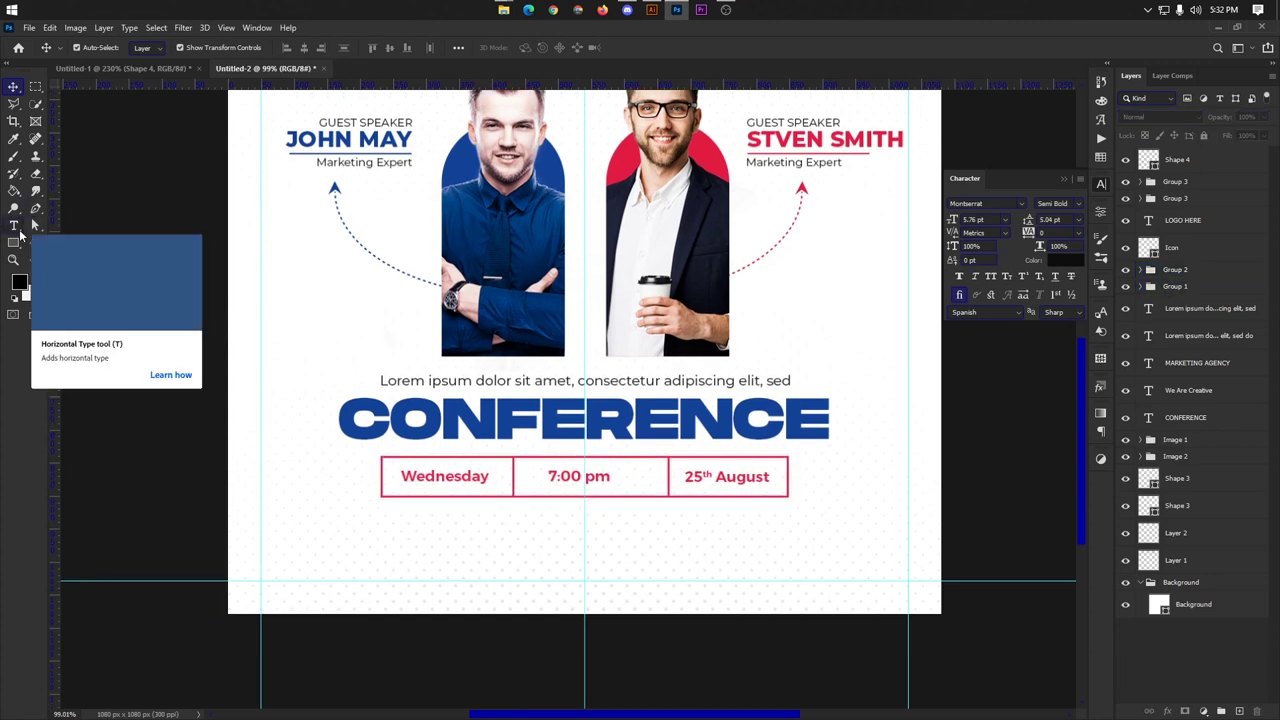
Add the placeholder phone number as a new text line below the date boxes
left_click(14, 226)
scroll(658, 397, "down", 2)
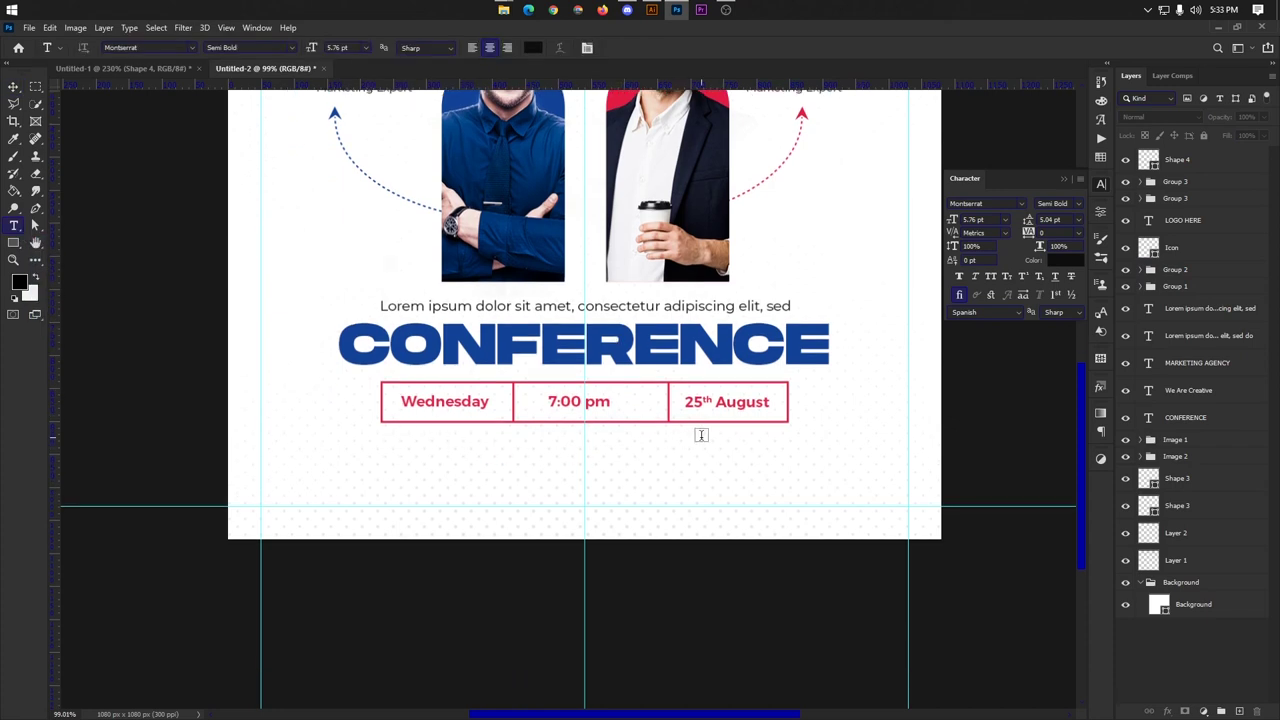
scroll(574, 434, "up", 2)
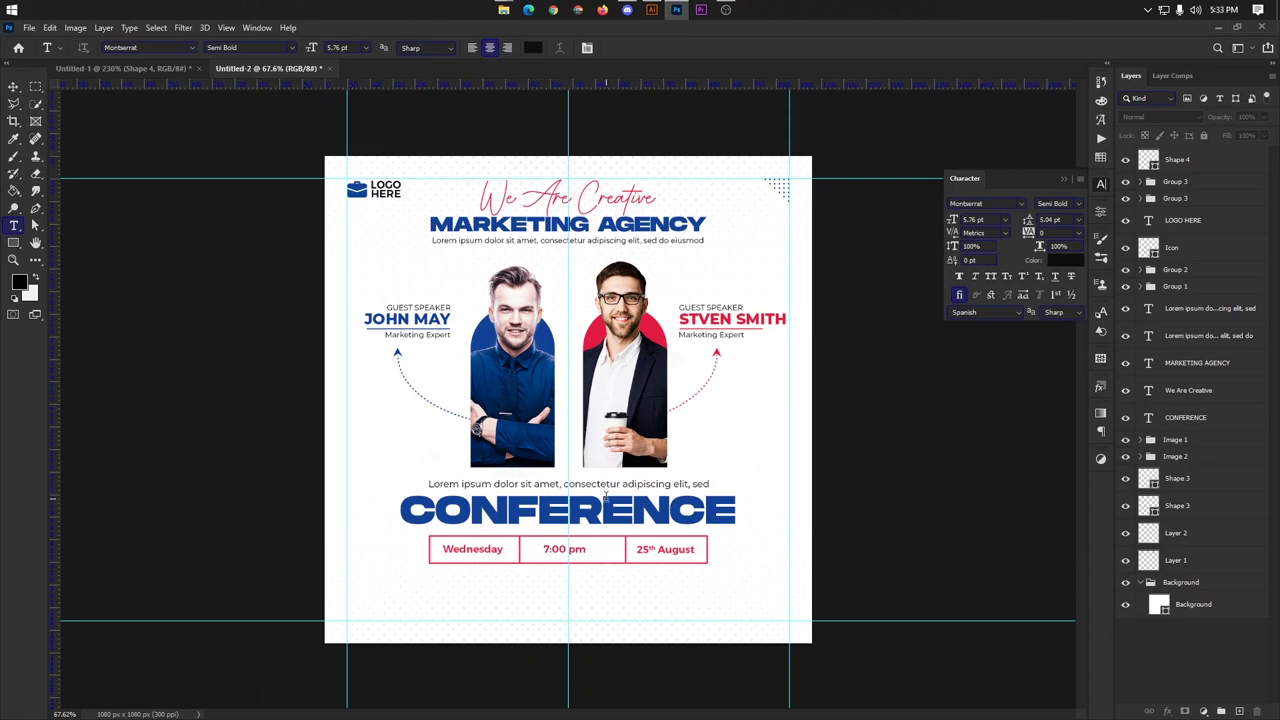
left_click(15, 89)
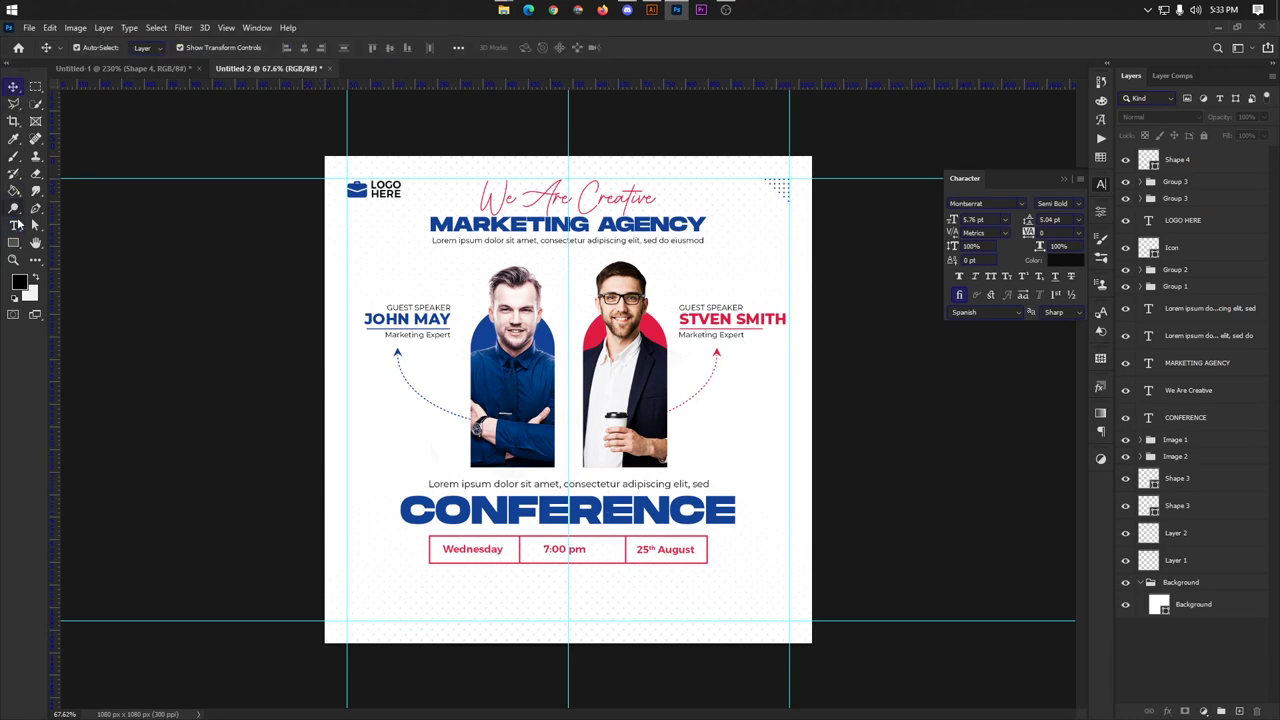
left_click(15, 225)
left_click(395, 568)
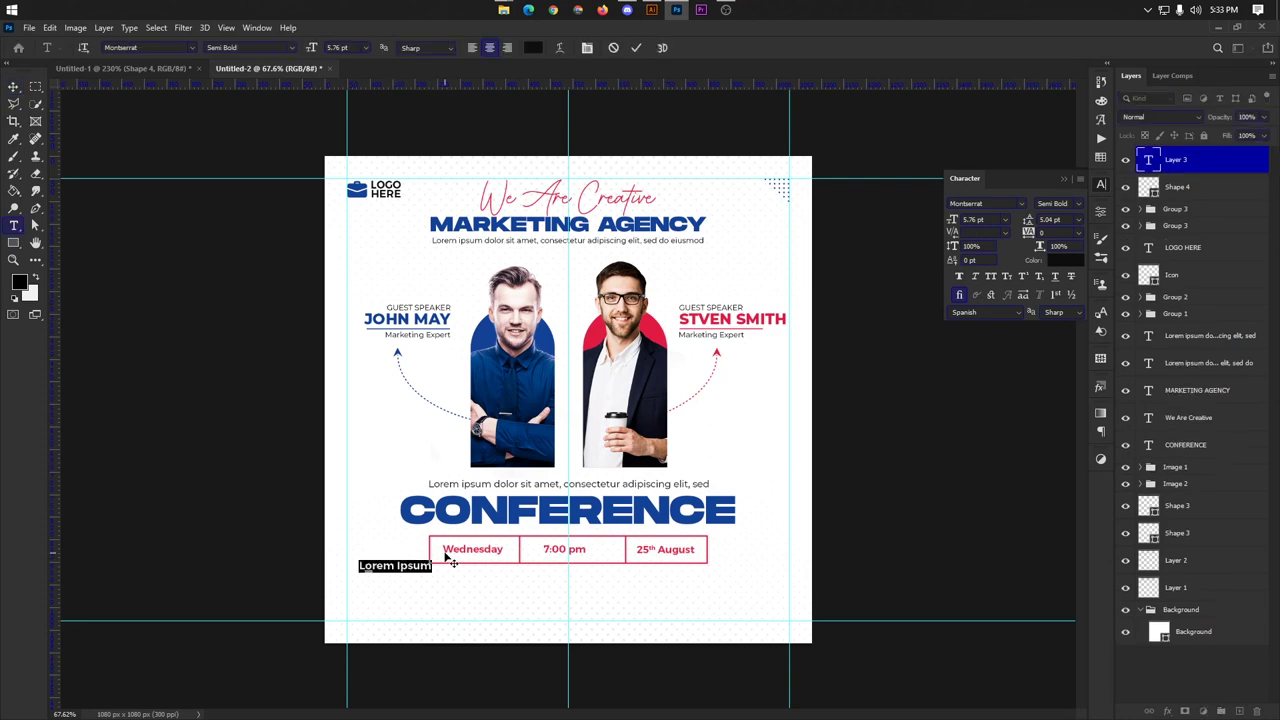
key("BackSpace")
type("ooo")
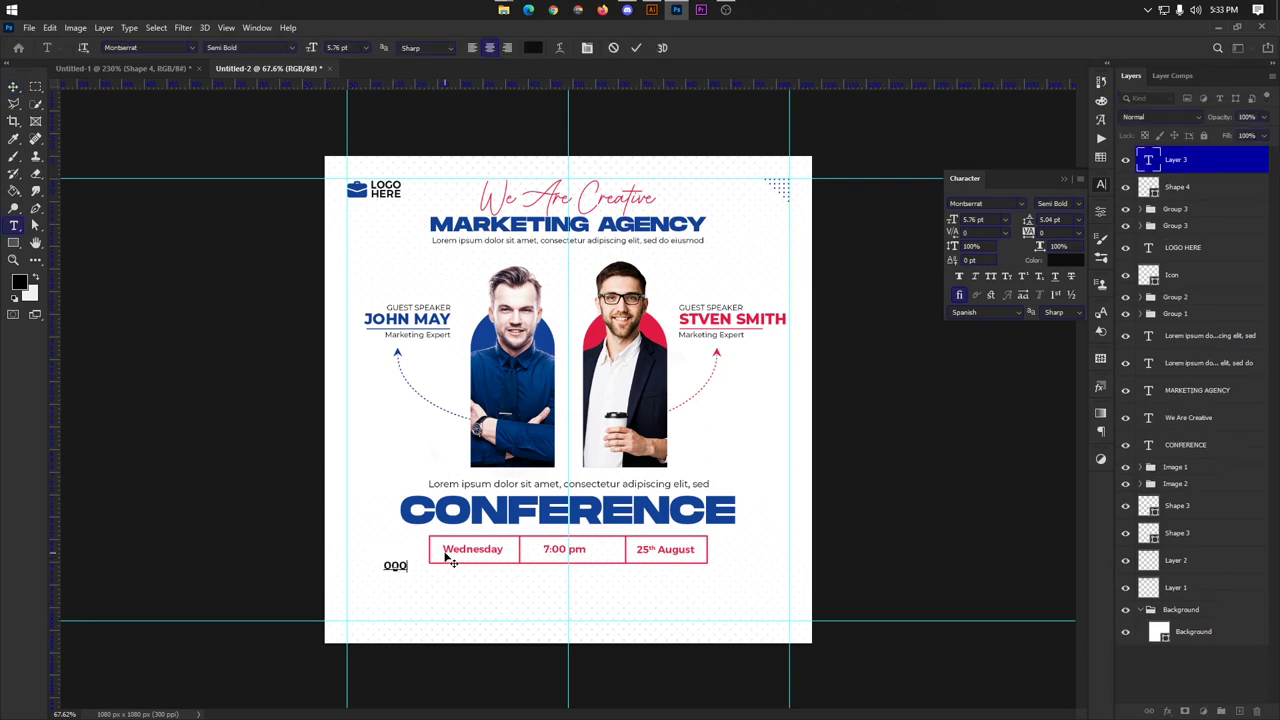
type(",123")
type(" 456")
type(" 789")
left_click(13, 103)
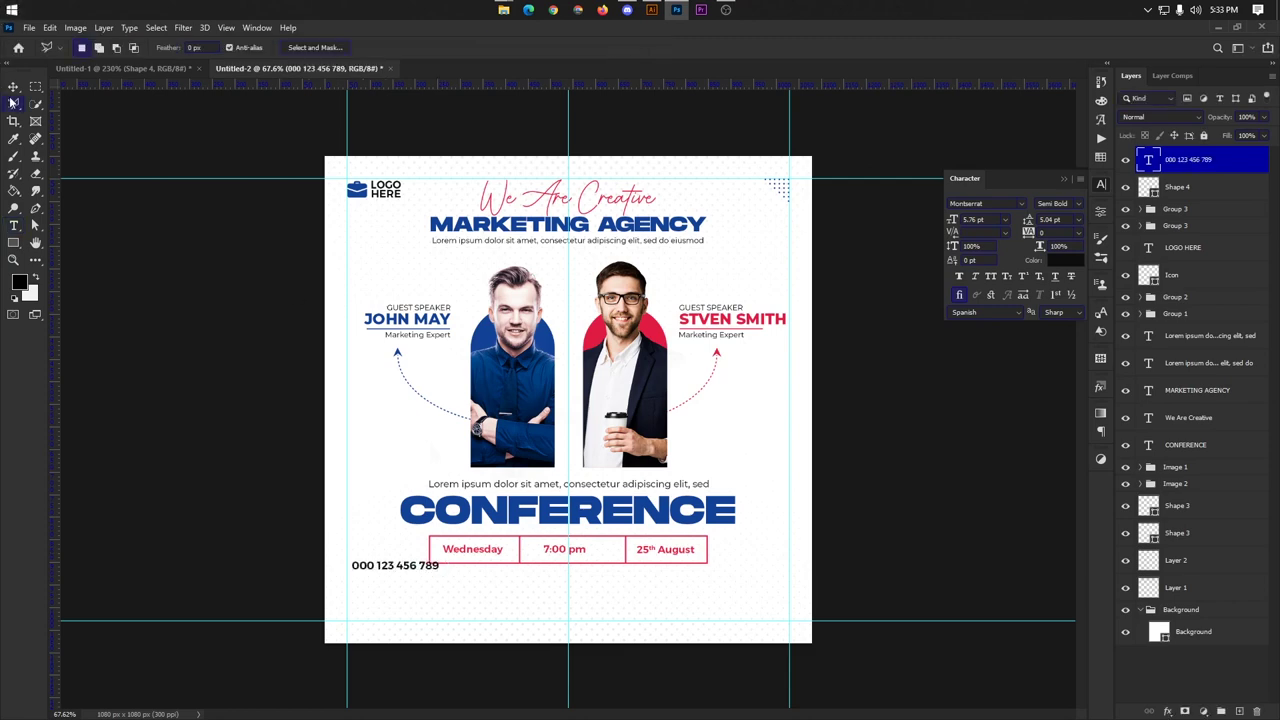
Enlarge the phone number, make it ExtraBold, and position it at the lower left
left_click_drag(417, 566, 415, 585)
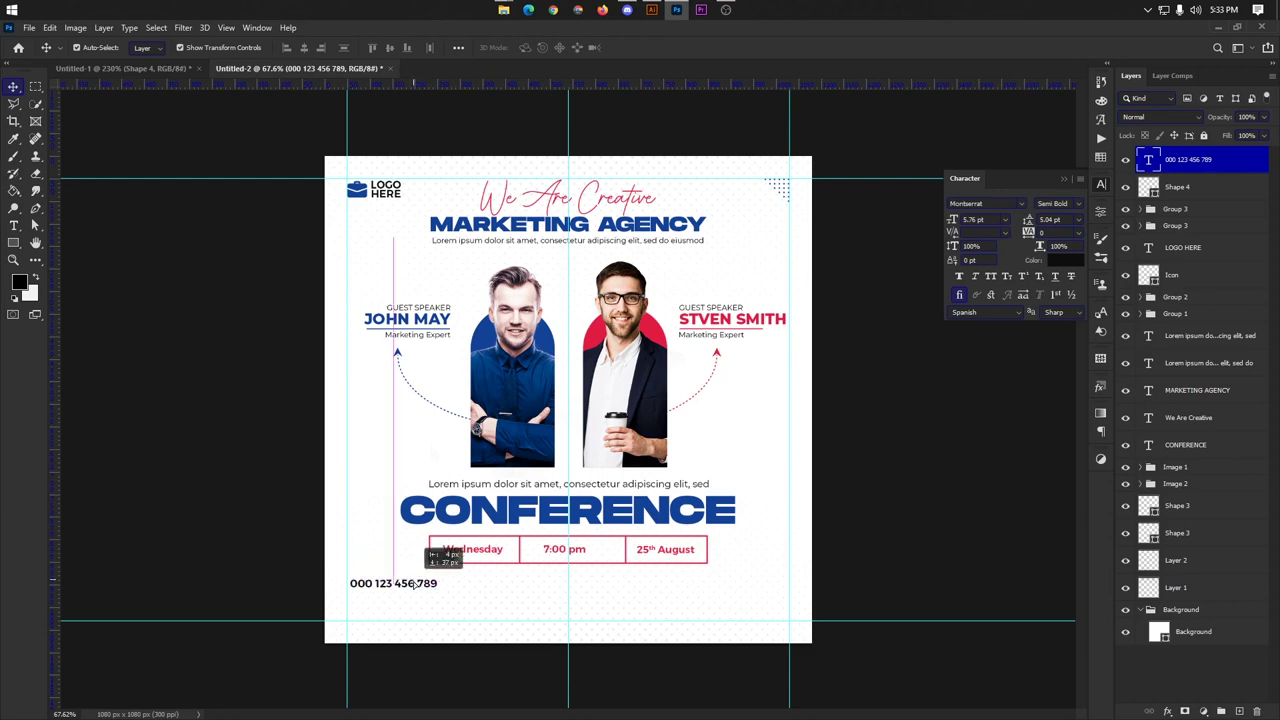
left_click(968, 220)
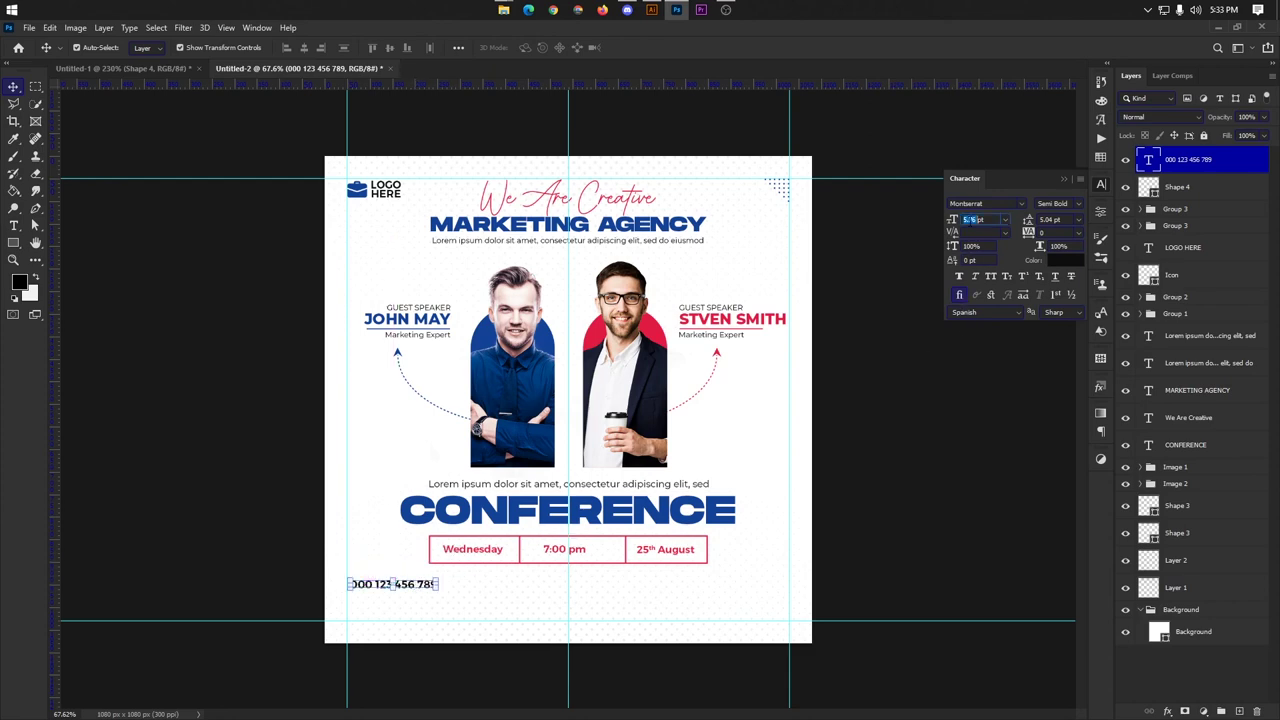
key("Up")
key("Up")
key("Up")
key("Up")
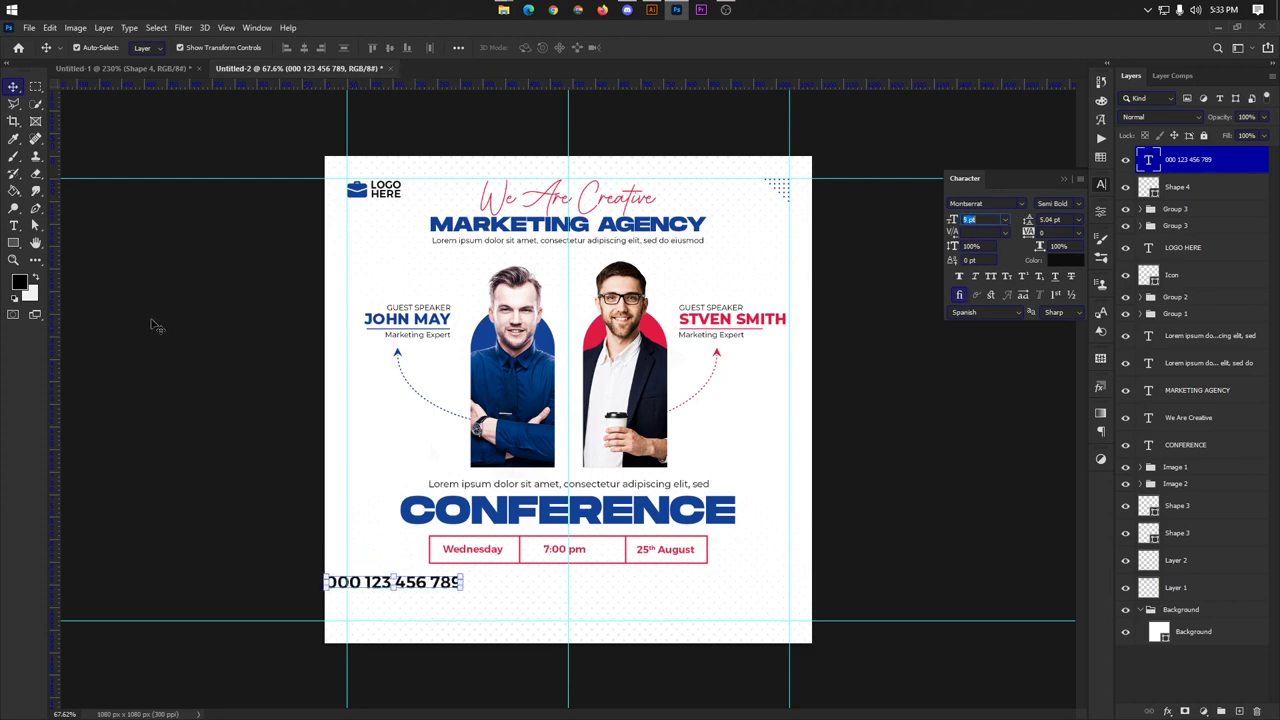
scroll(290, 640, "up", 2)
mouse_move(367, 627)
left_mouse_down()
mouse_move(413, 630)
mouse_move(391, 638)
left_mouse_up()
left_click(1080, 203)
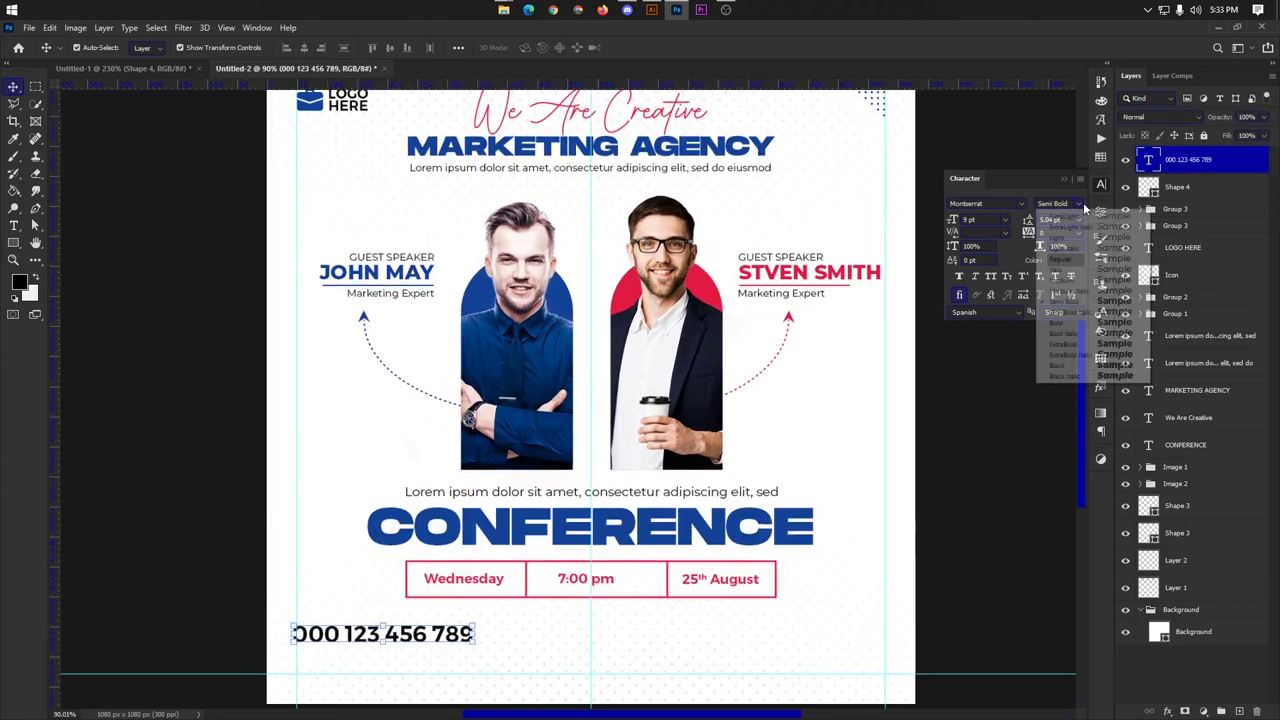
left_click(1062, 343)
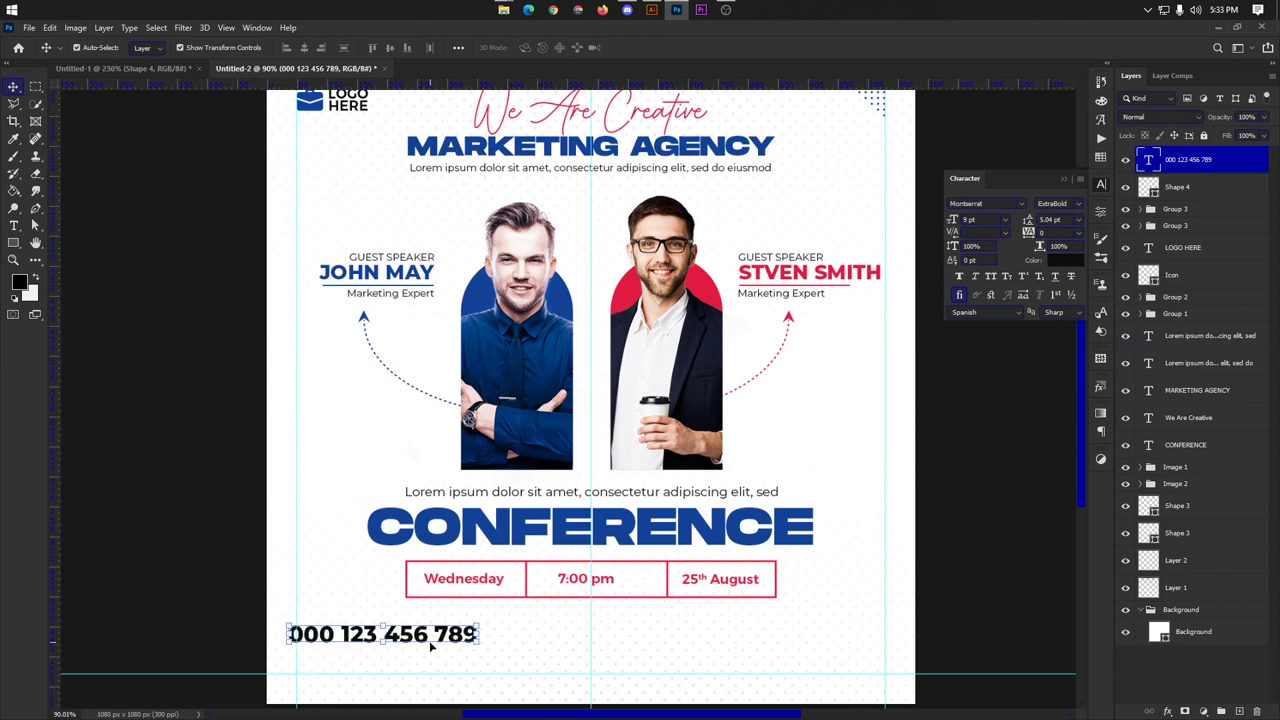
left_click_drag(426, 646, 436, 646)
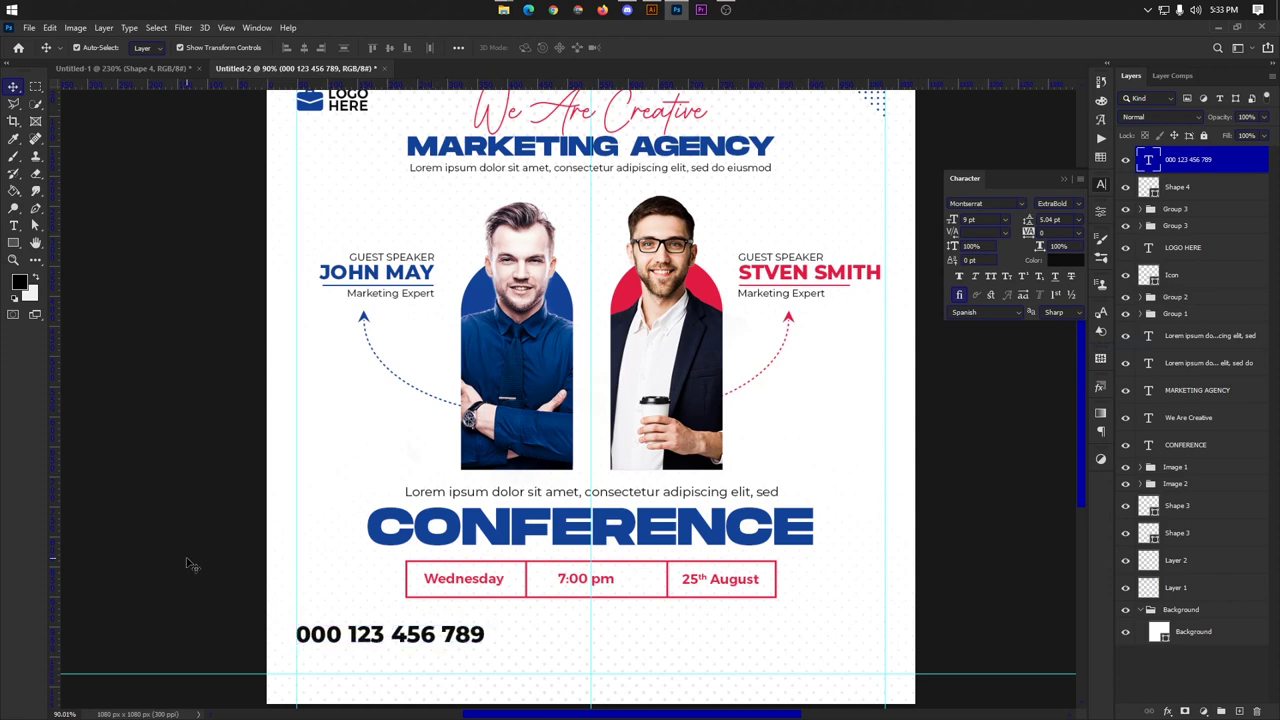
scroll(297, 675, "up", 3)
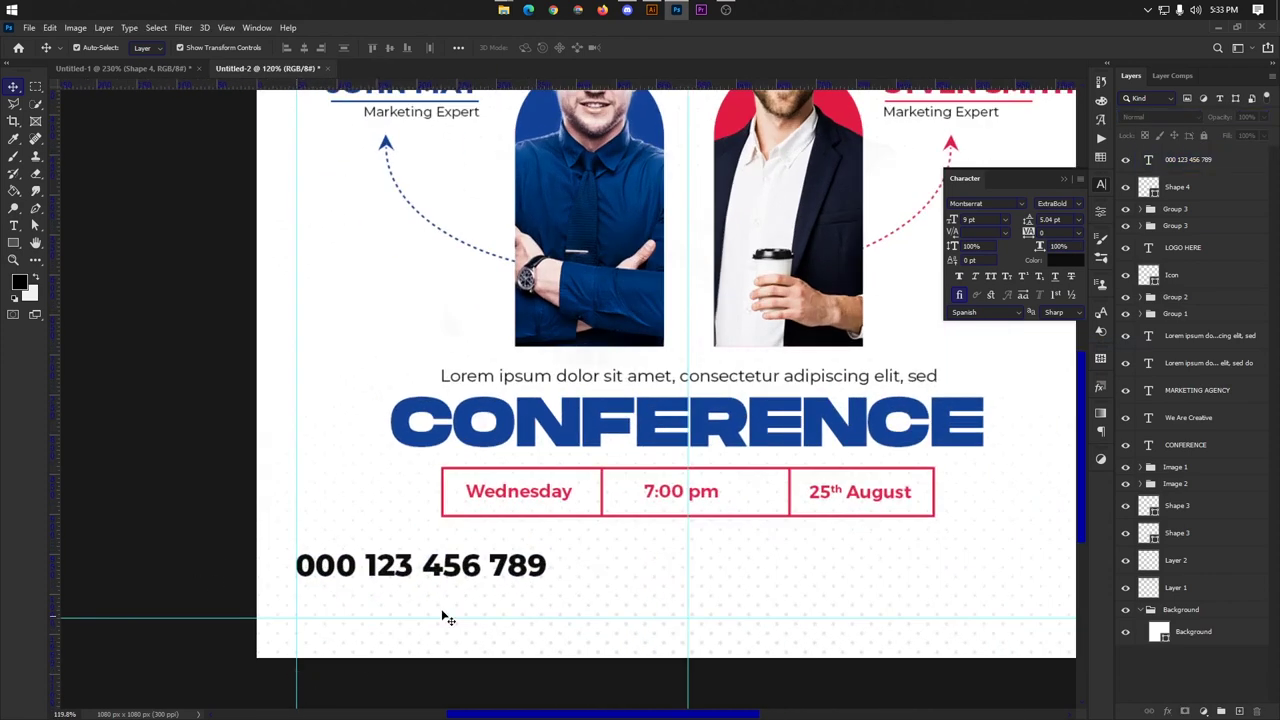
left_click_drag(474, 567, 468, 604)
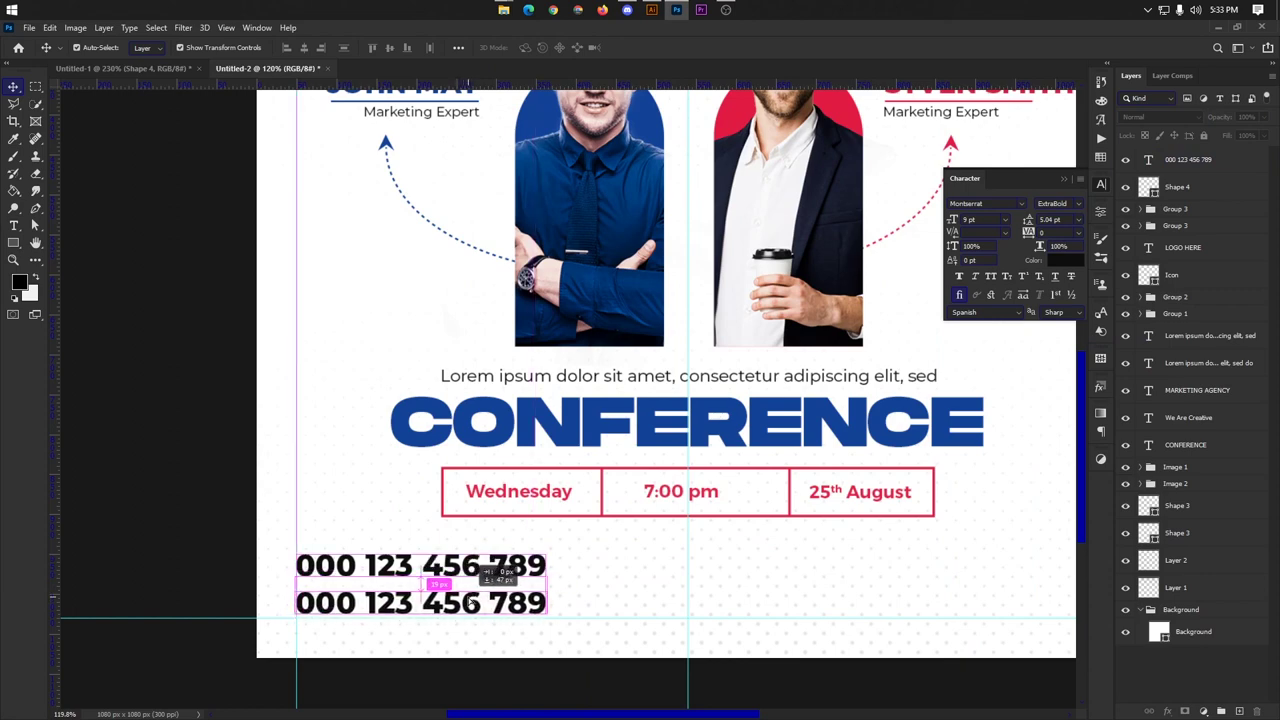
double_click(468, 594)
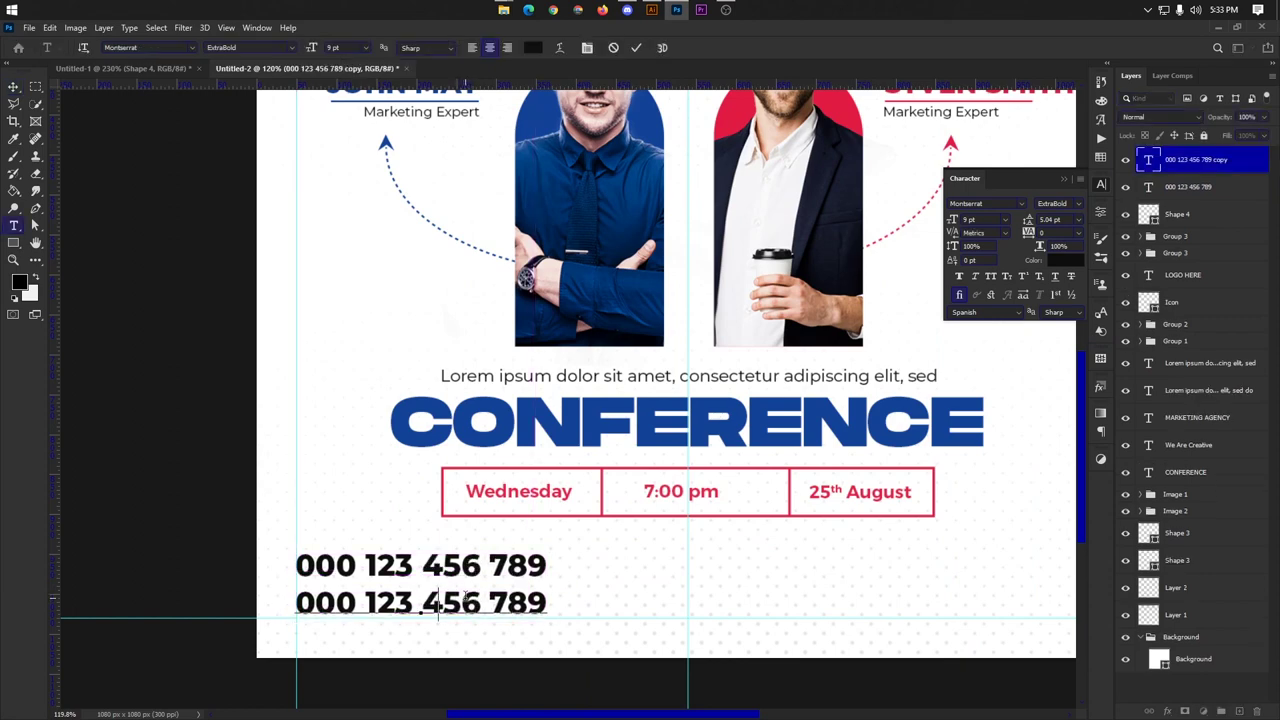
type("www.we")
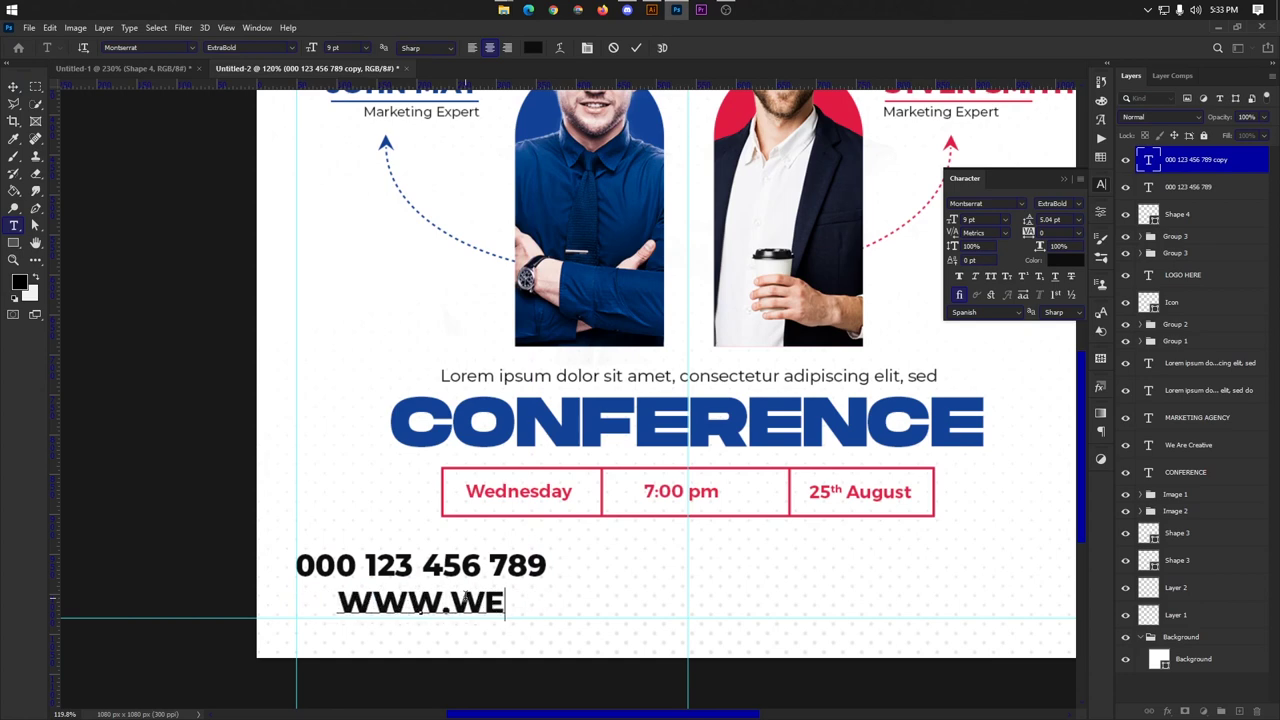
type("bsite")
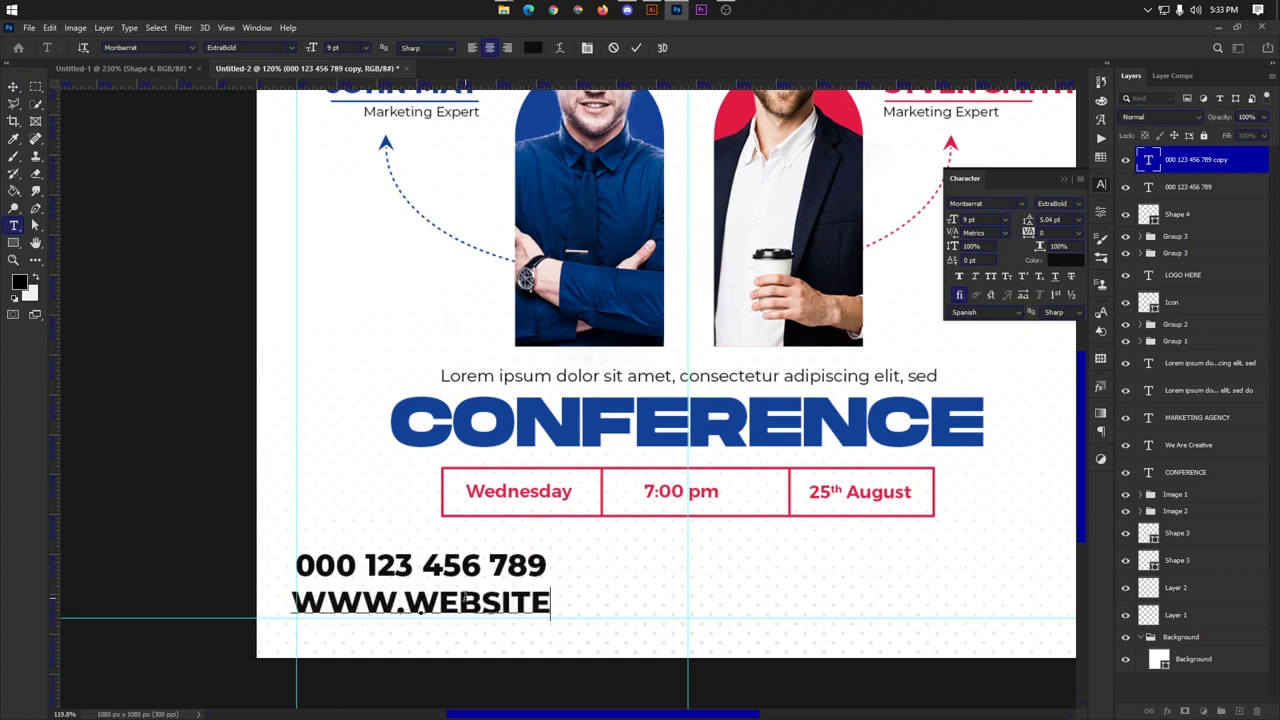
type(".com")
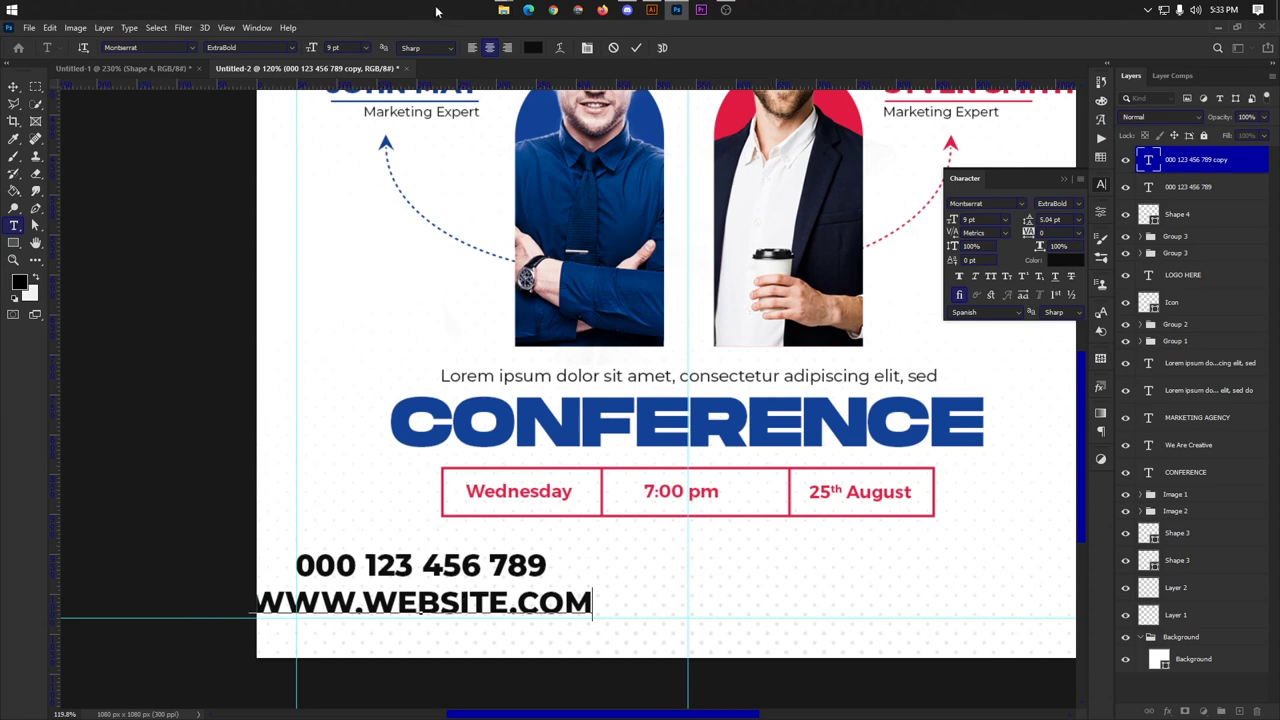
left_click(636, 47)
key("v")
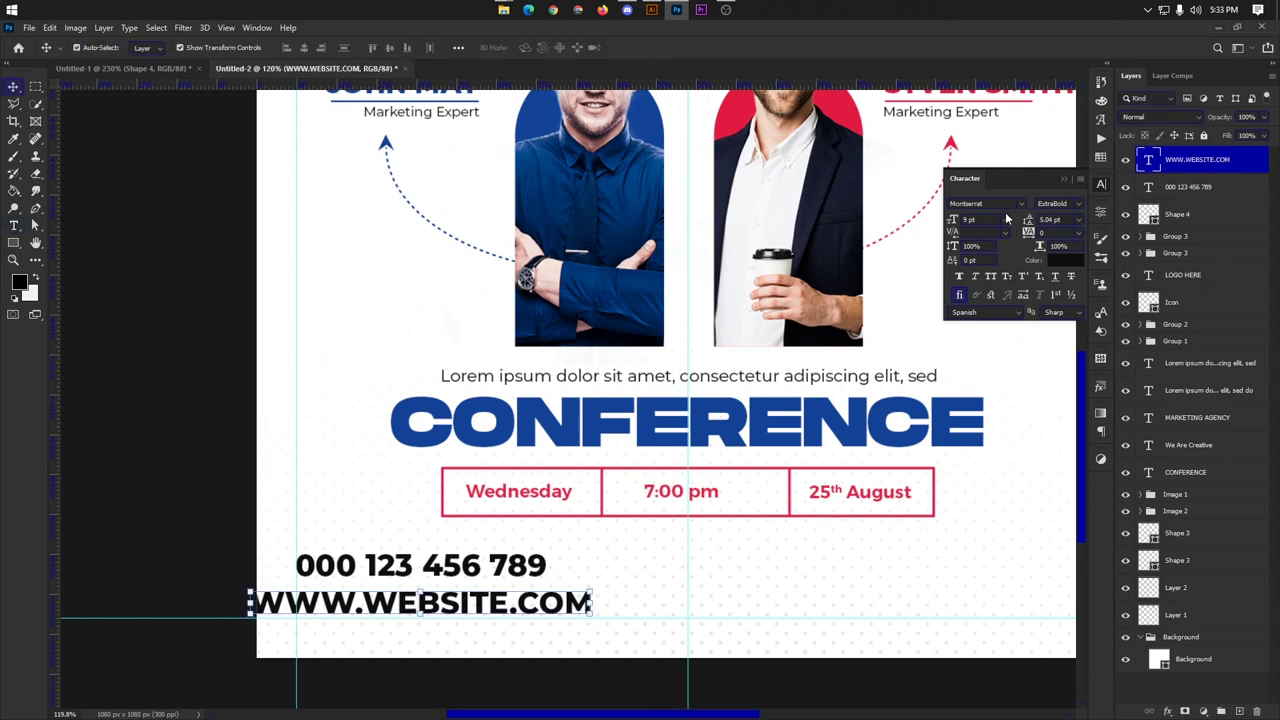
Set the website text to 7 pt Medium and move the phone number slightly lower
left_click(968, 219)
key("Down")
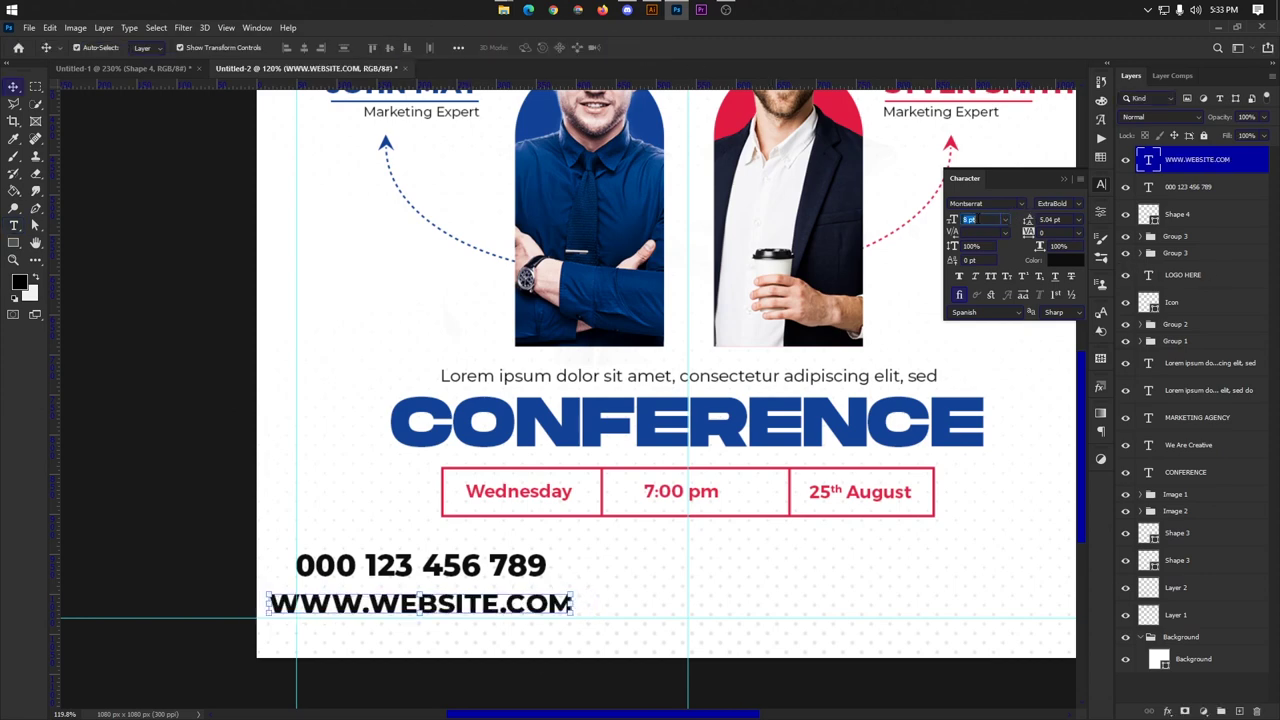
key("Down")
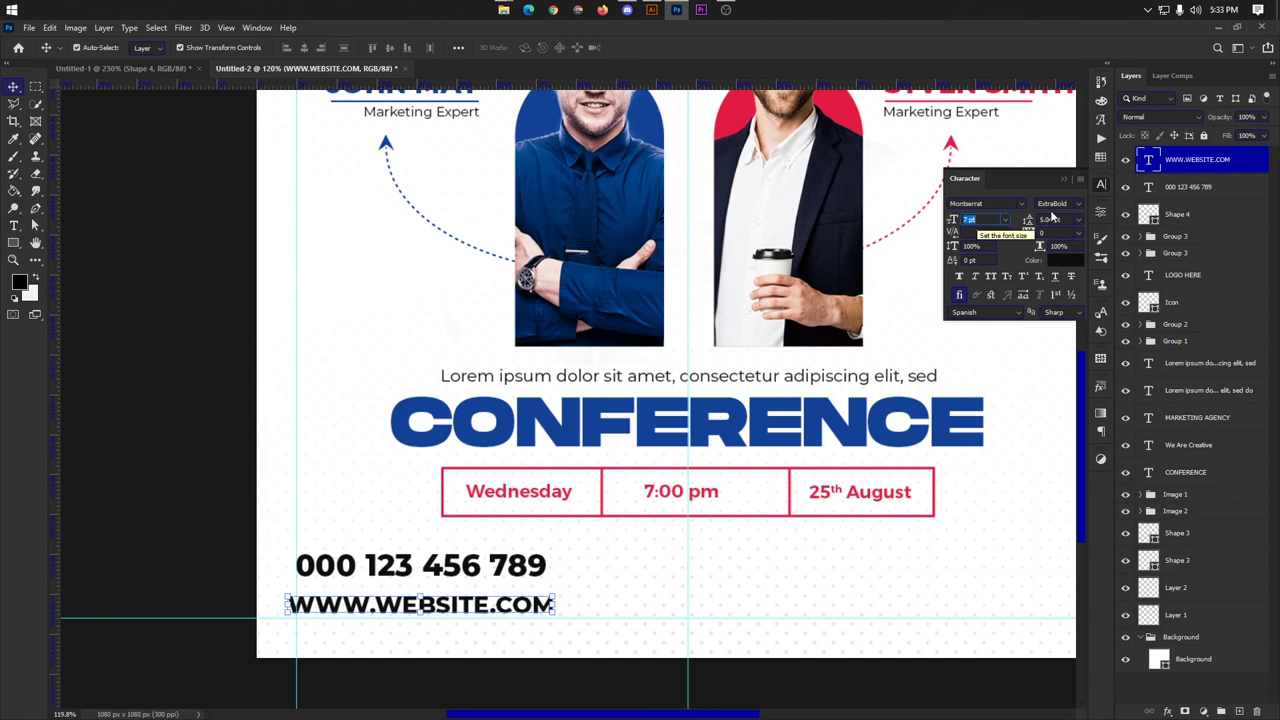
left_click(1056, 204)
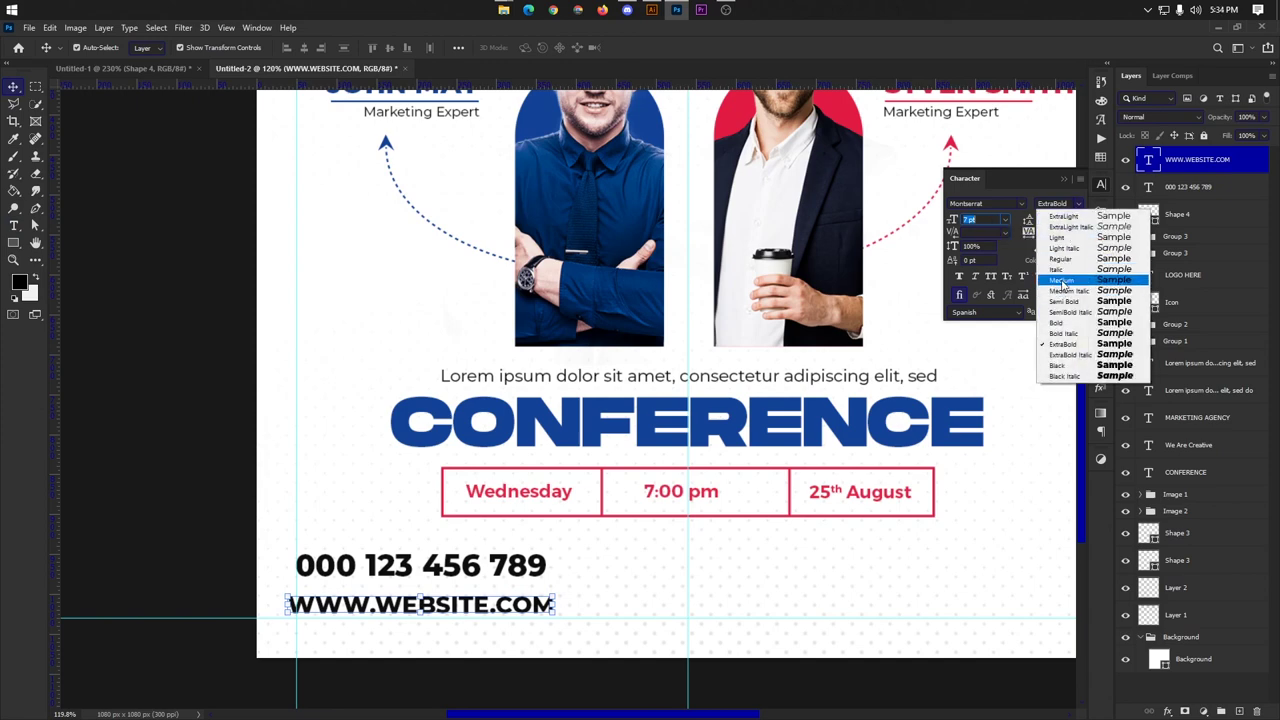
left_click(1063, 285)
left_click(243, 485)
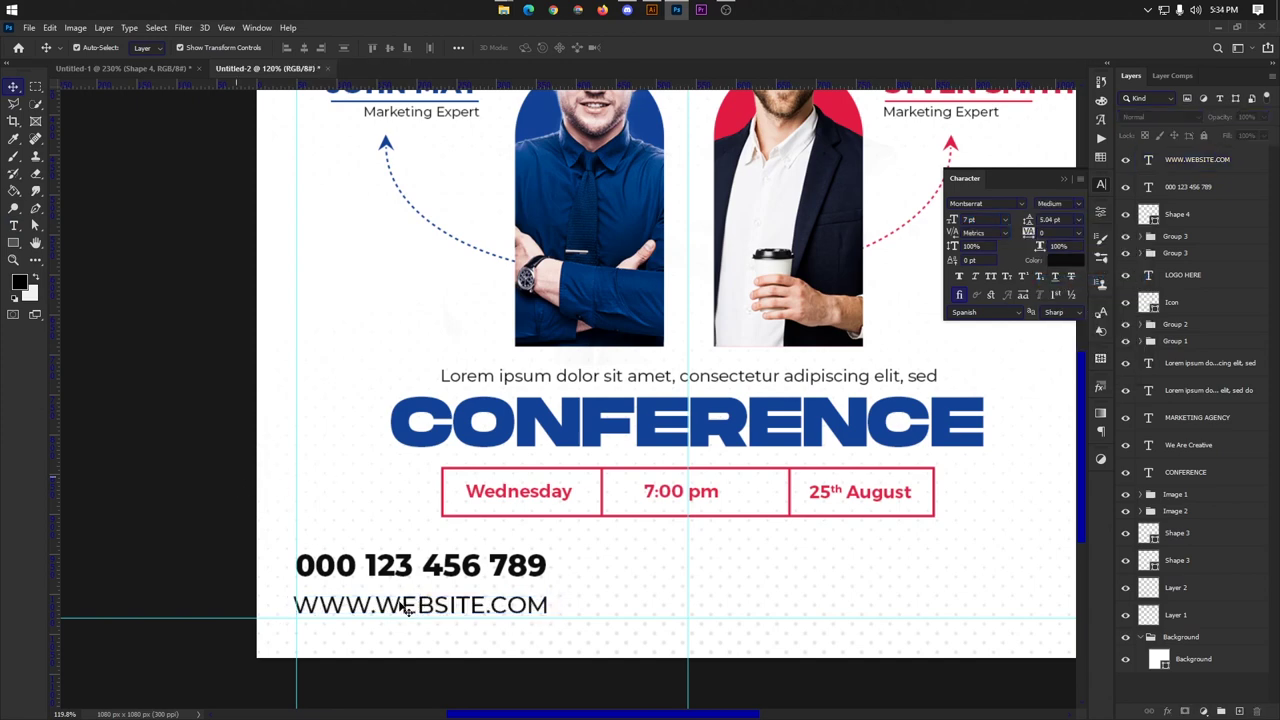
left_click(405, 607)
left_click_drag(455, 568, 465, 580)
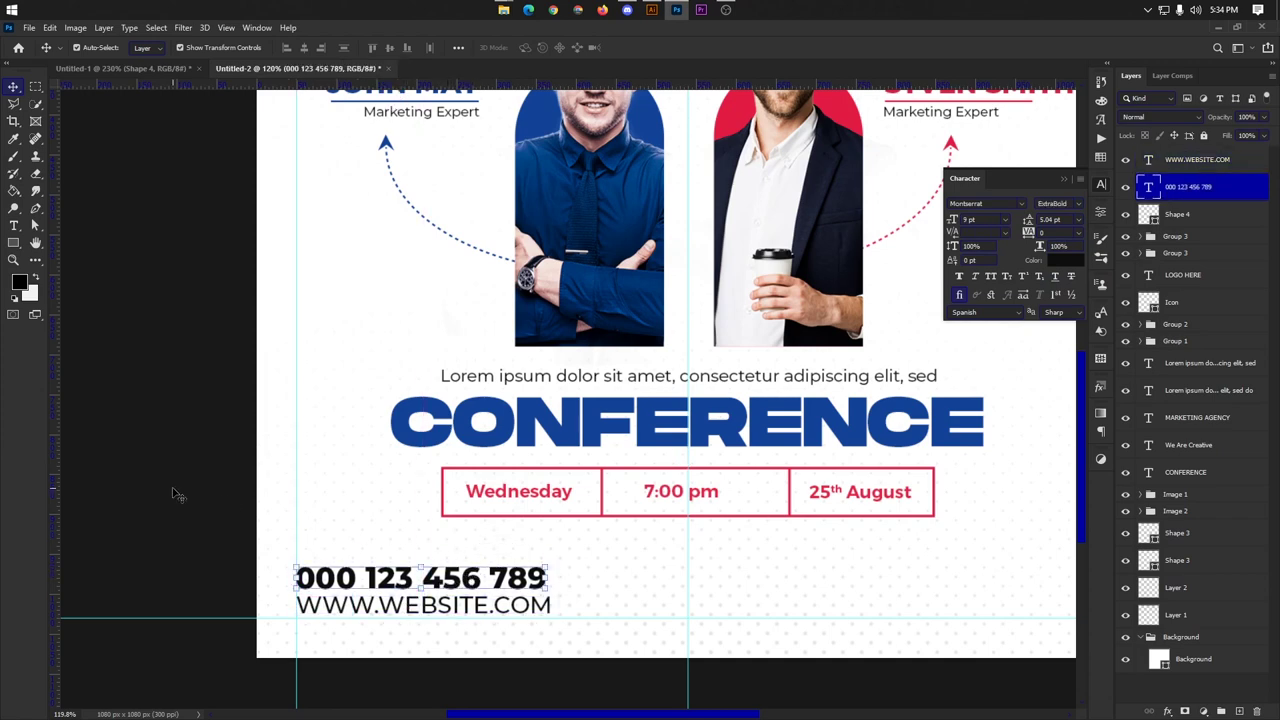
Colour the phone number with the flyer's red picked by eyedropper
left_click(1067, 263)
left_click(850, 98)
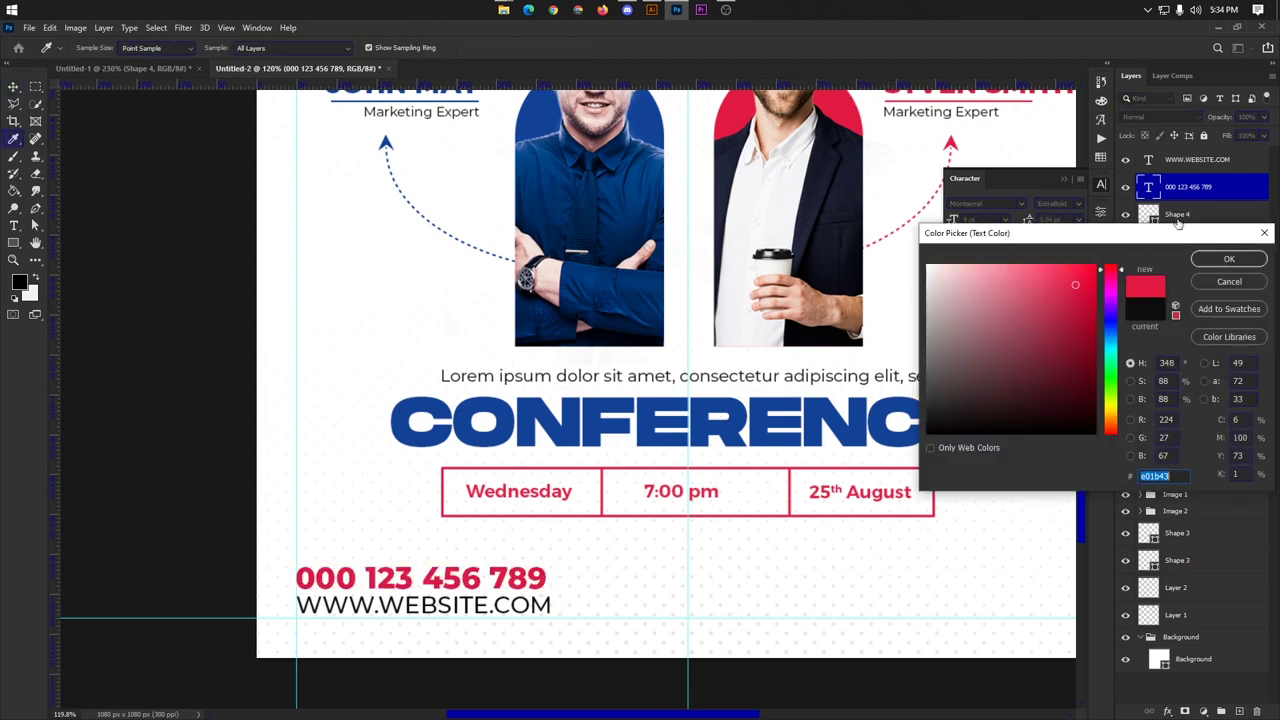
left_click(1213, 260)
key("ctrl+t")
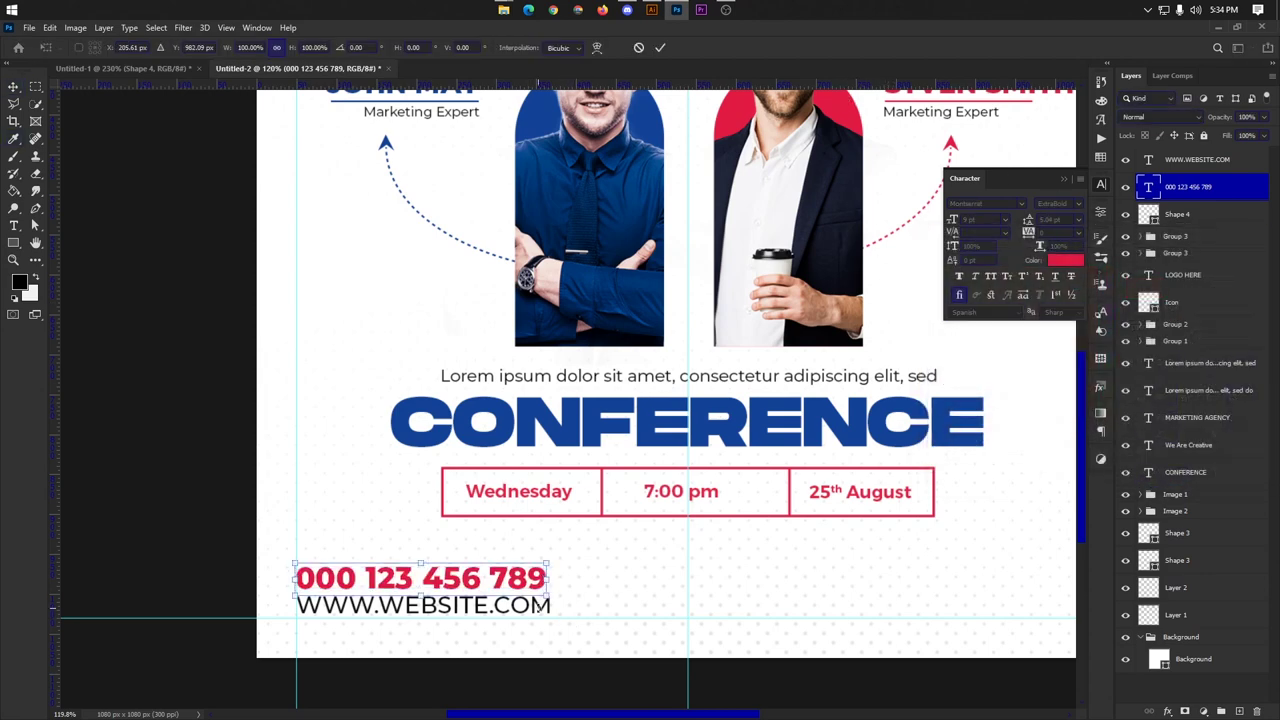
key("Return")
Colour the website address with the CONFERENCE blue and zoom to fit the flyer
left_click(382, 606)
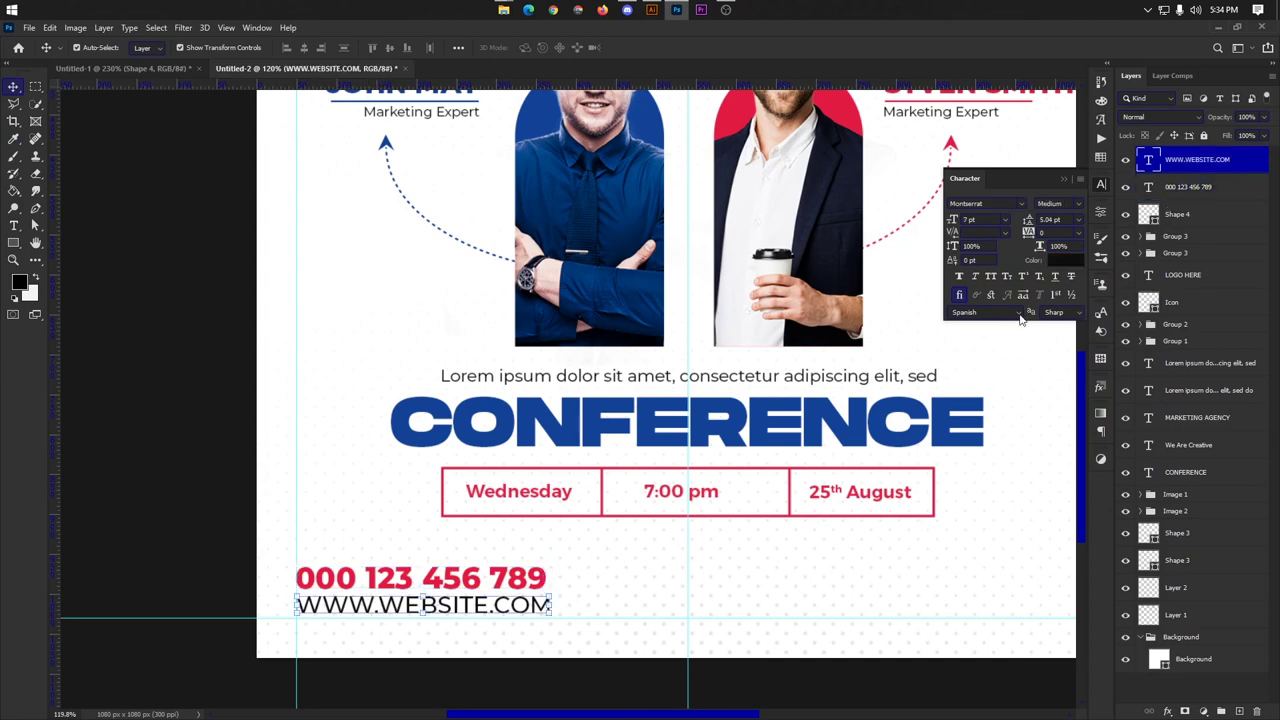
left_click(1067, 260)
left_click(656, 114)
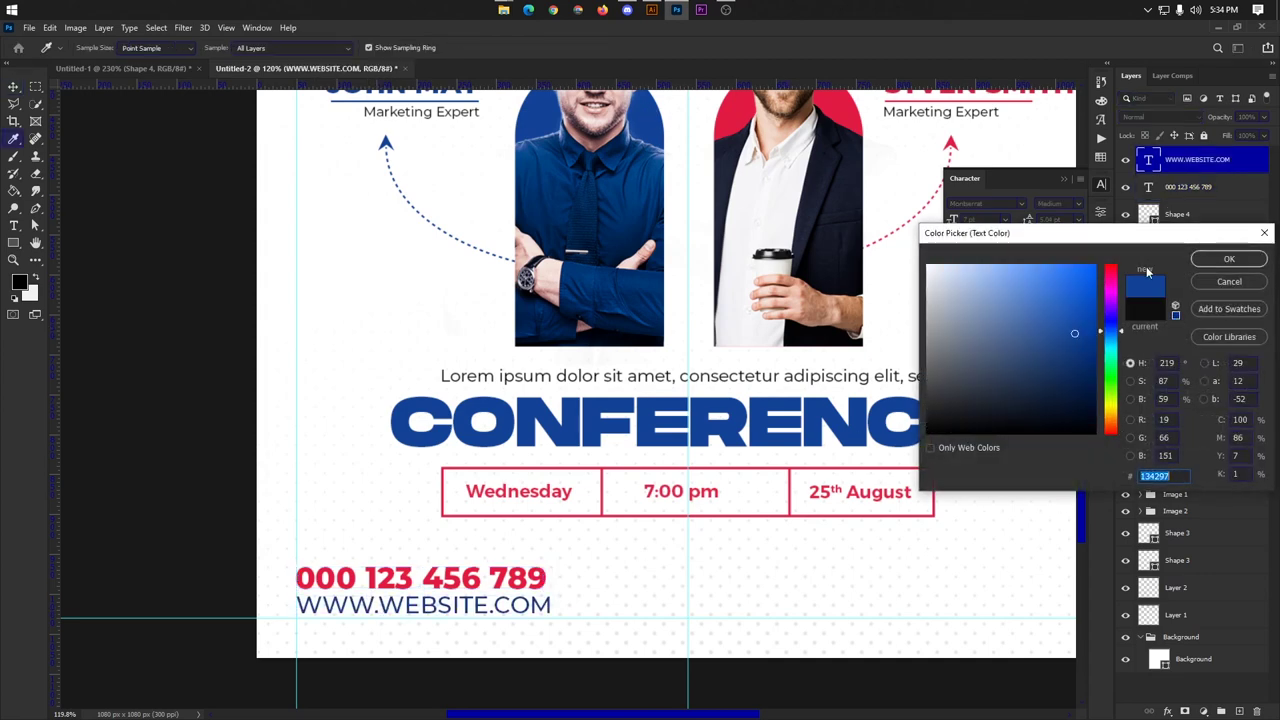
left_click(1227, 260)
key("ctrl+0")
key("v")
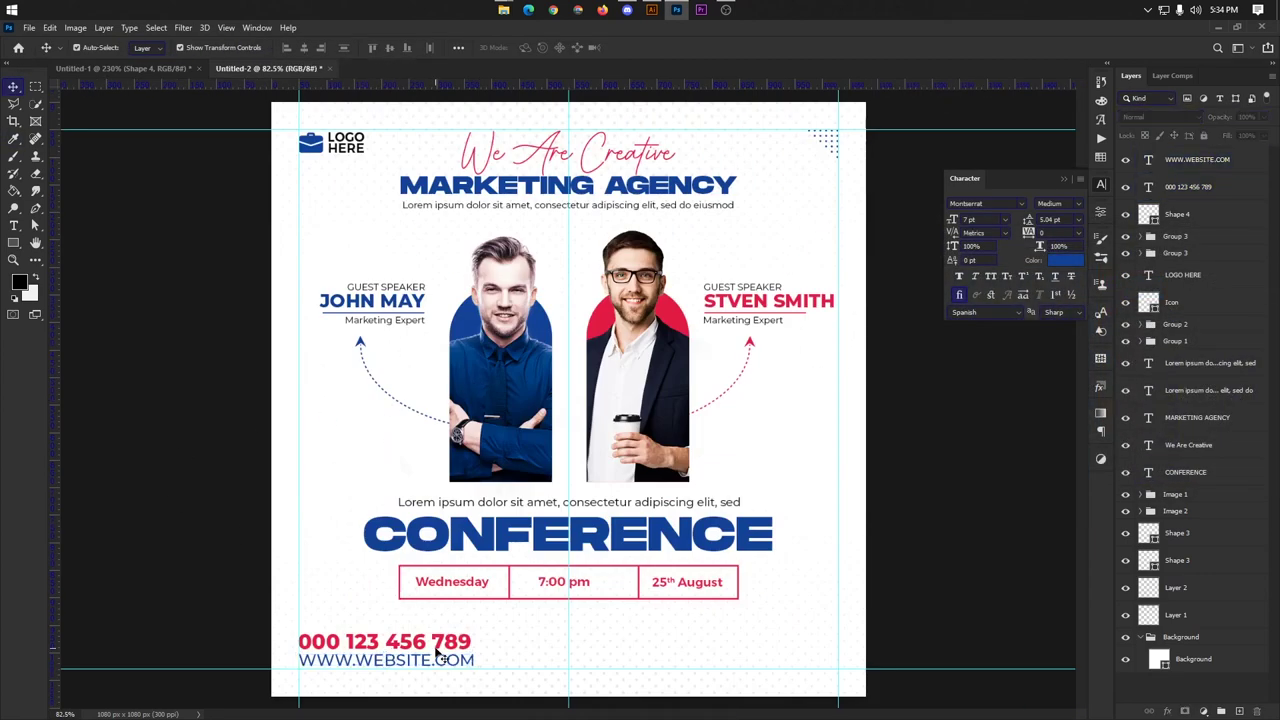
Nudge the phone number a few pixels down to tighten the contact block
left_click(418, 641)
key("Down")
key("Down")
key("Down")
key("Down")
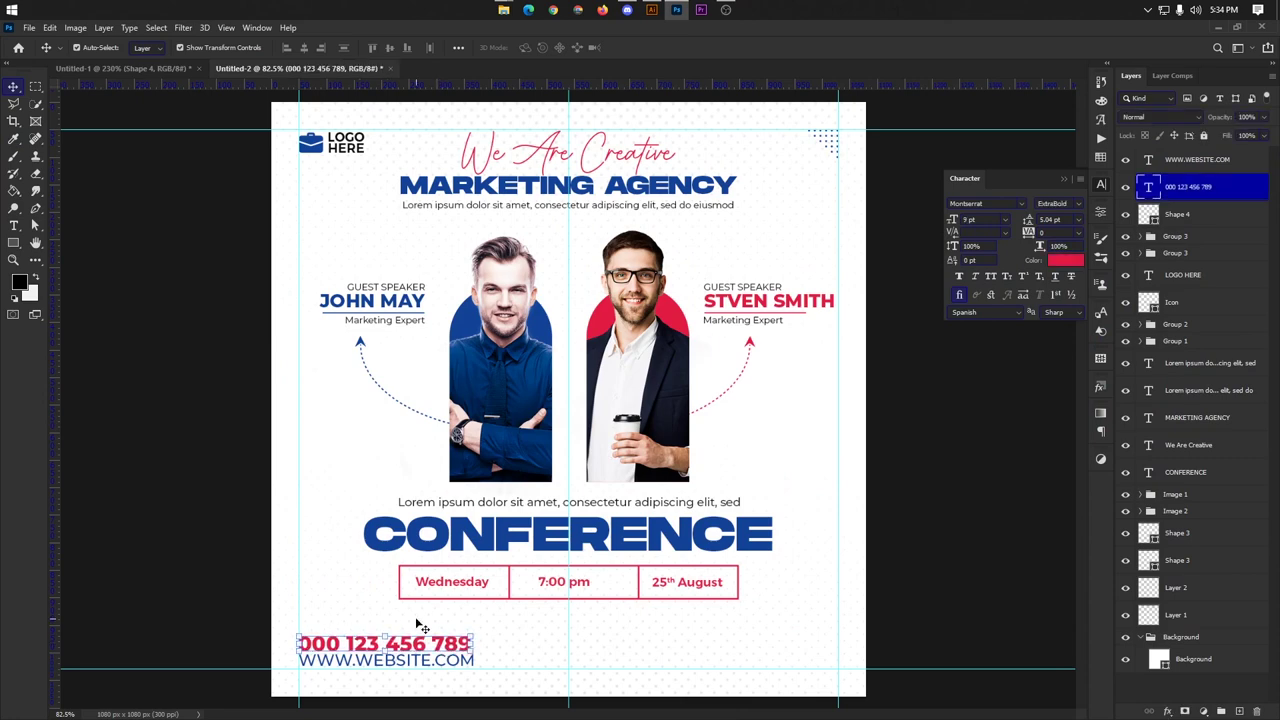
left_click(226, 596)
left_click(440, 650)
scroll(271, 563, "down", 1)
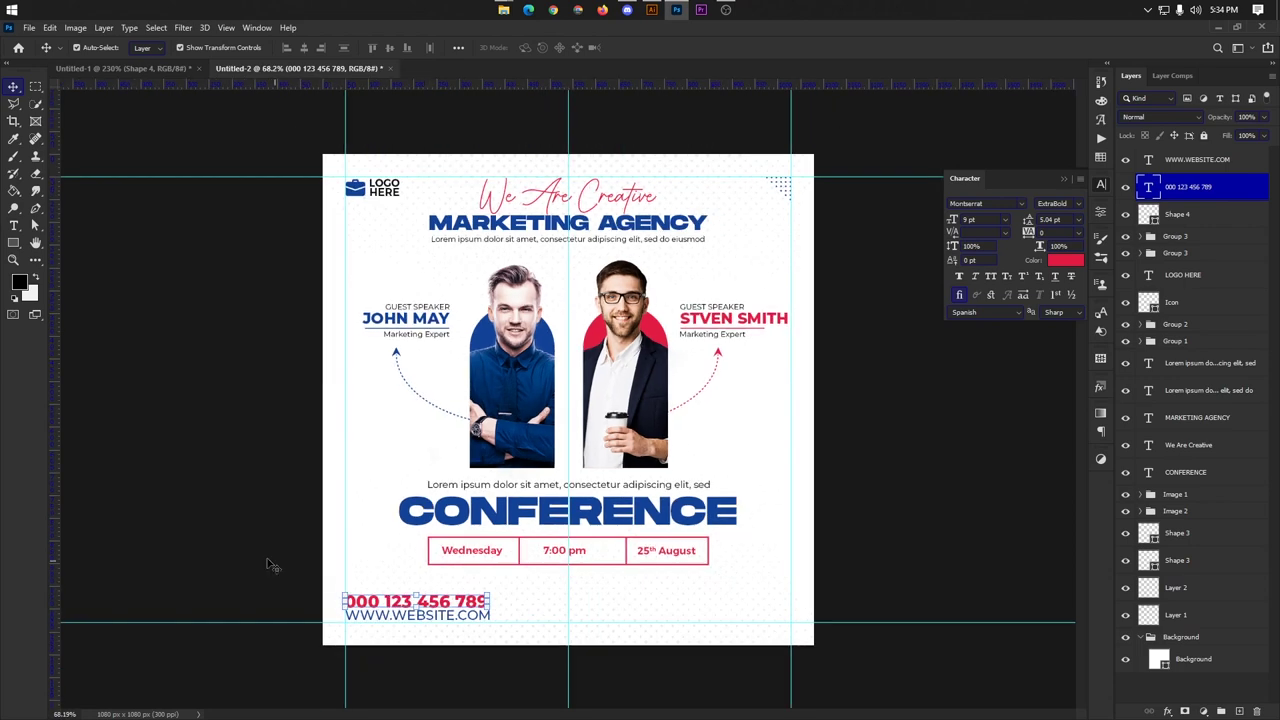
left_click(318, 556)
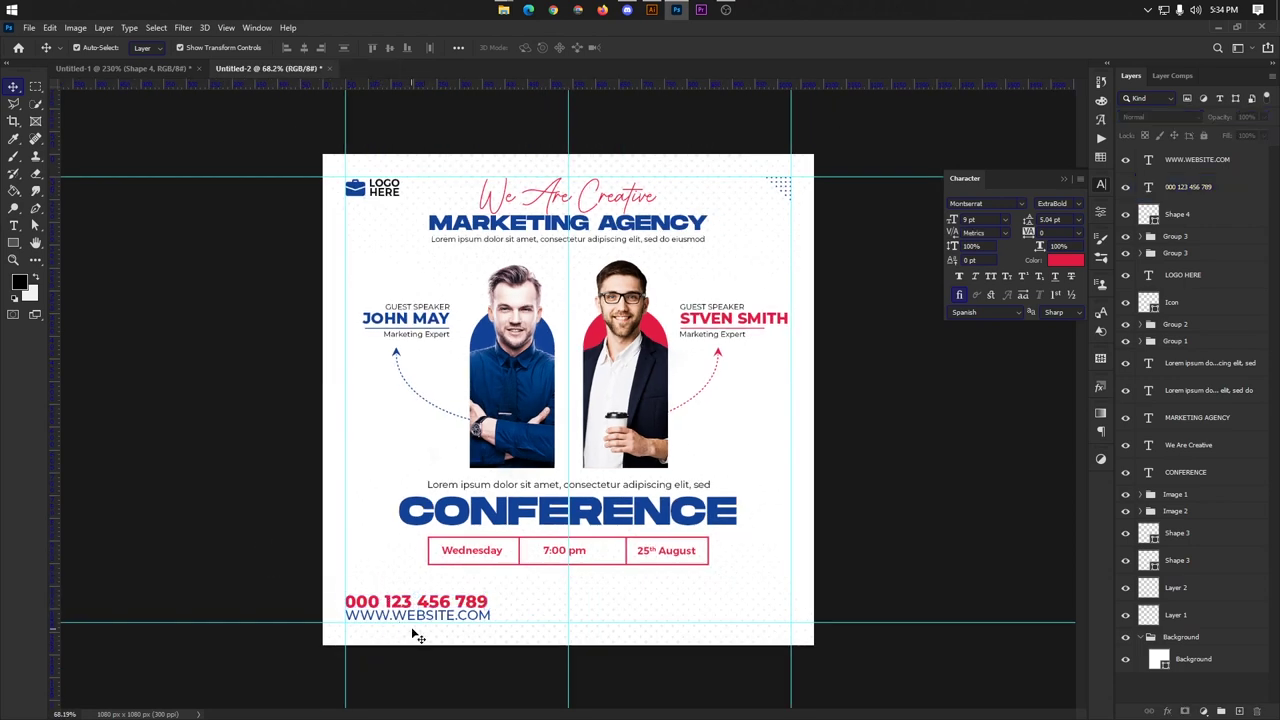
scroll(518, 682, "up", 2)
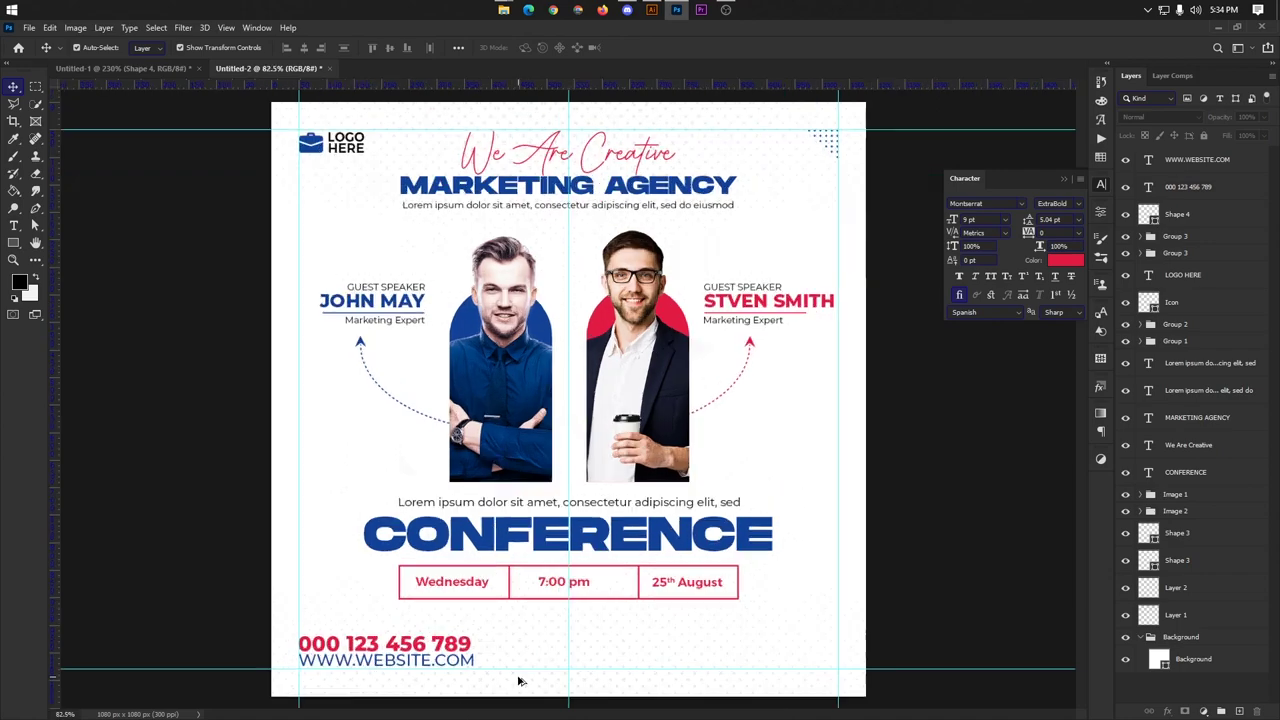
scroll(510, 686, "up", 2)
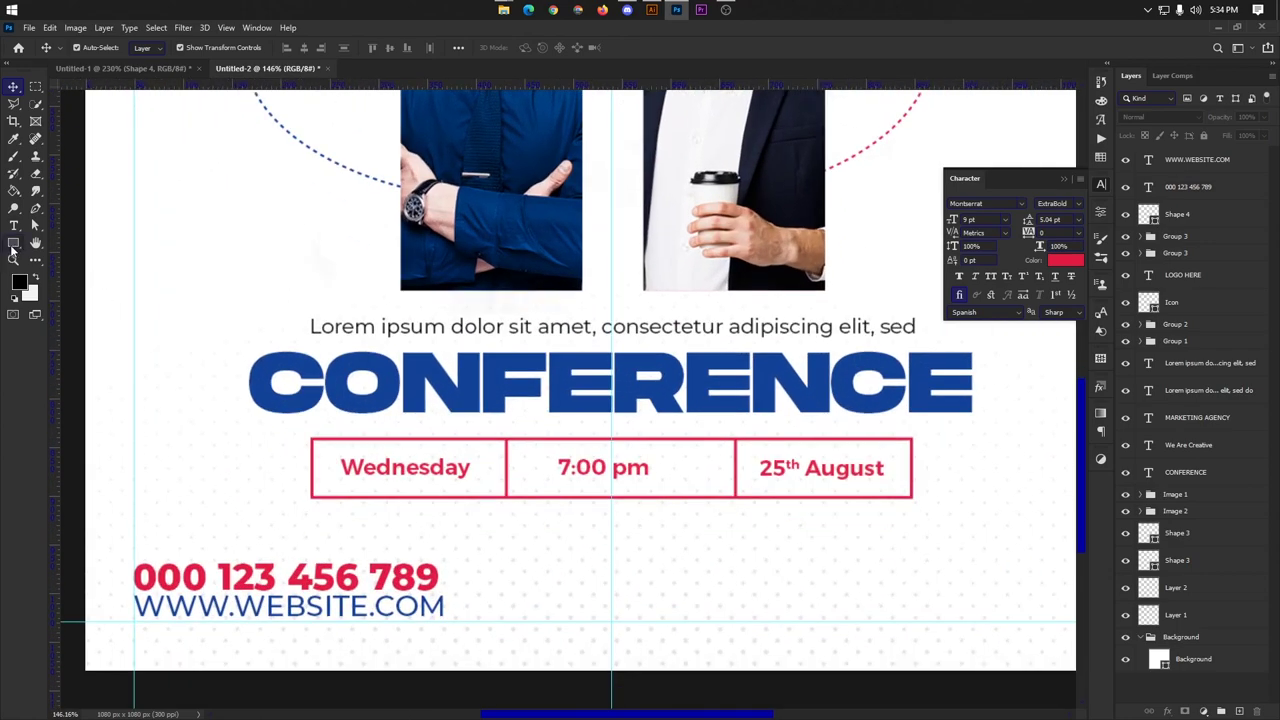
Draw a small rectangle right of the contact details and make it slightly shorter
left_click(13, 245)
scroll(526, 594, "up", 1)
scroll(614, 603, "up", 1)
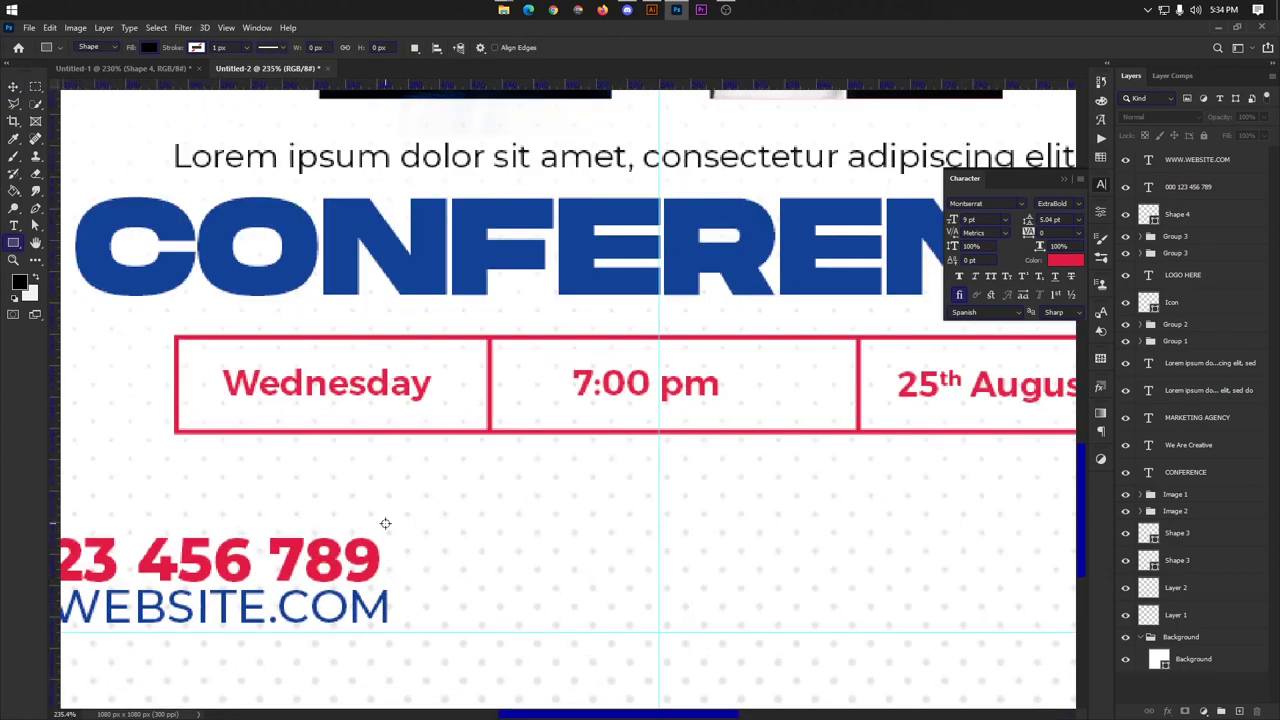
scroll(385, 523, "down", 1)
left_click_drag(508, 535, 622, 567)
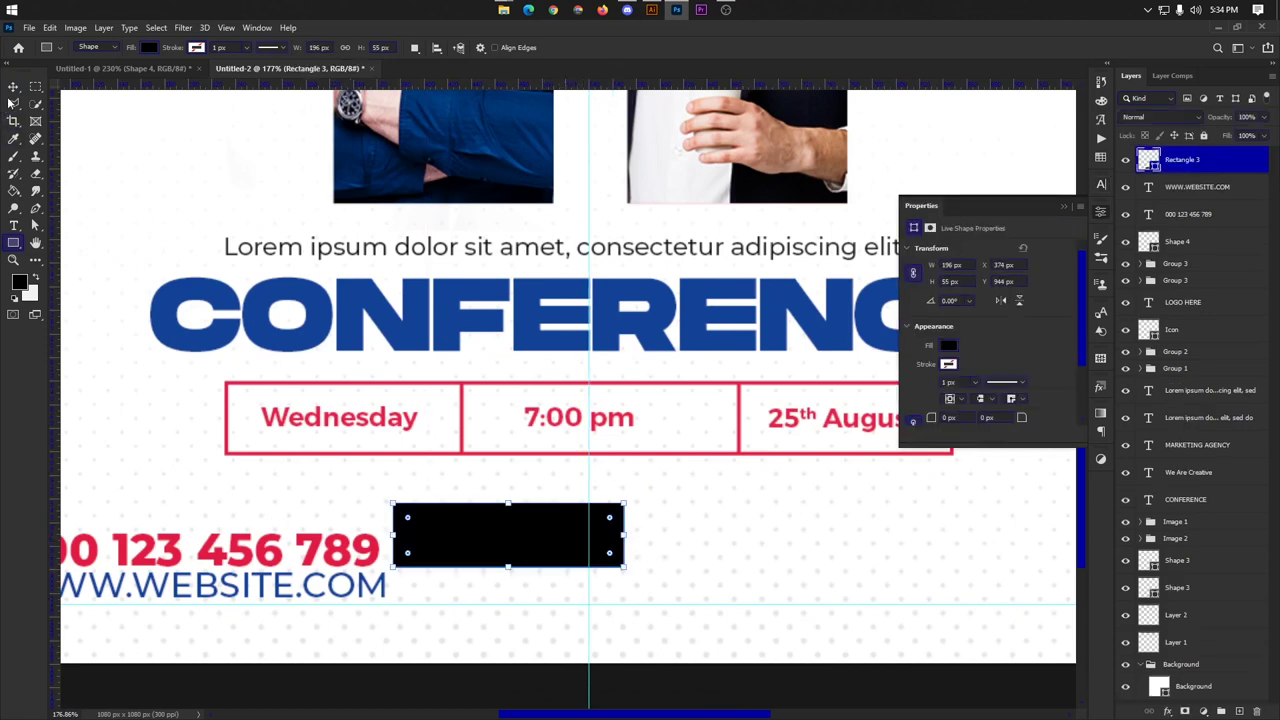
left_click(13, 87)
left_click_drag(521, 562, 597, 589)
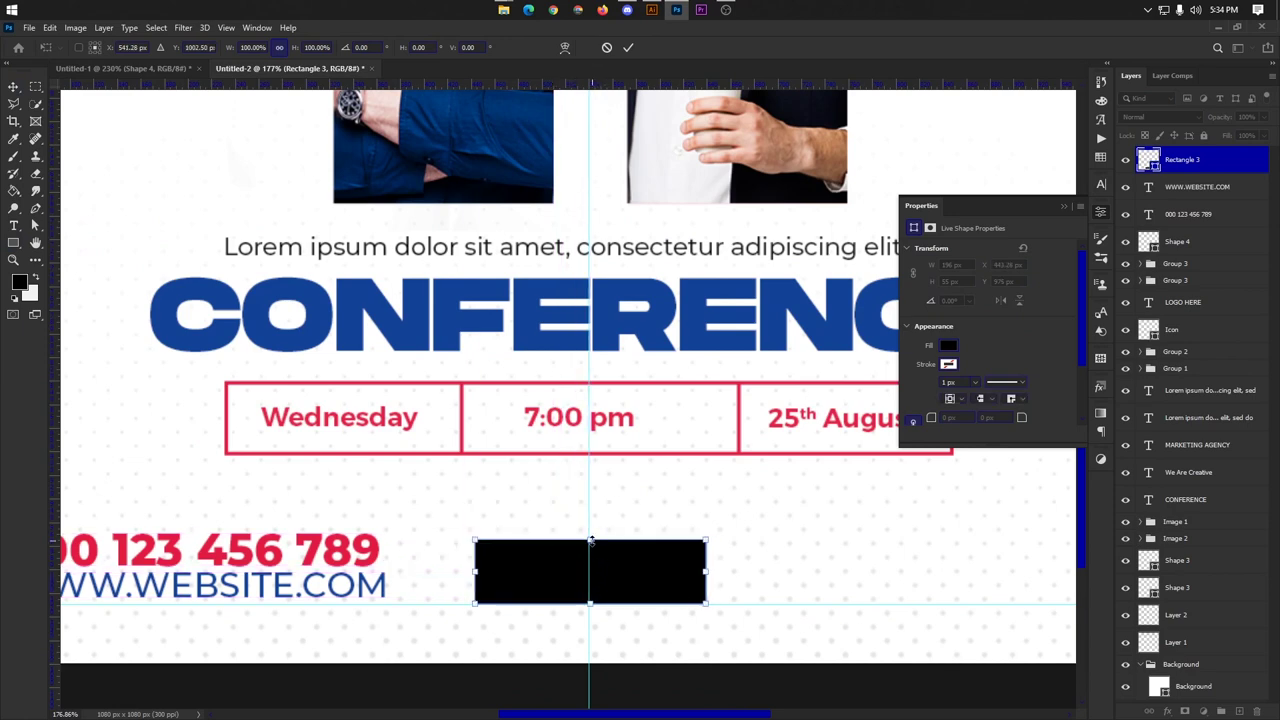
left_click_drag(590, 541, 590, 551)
key("Return")
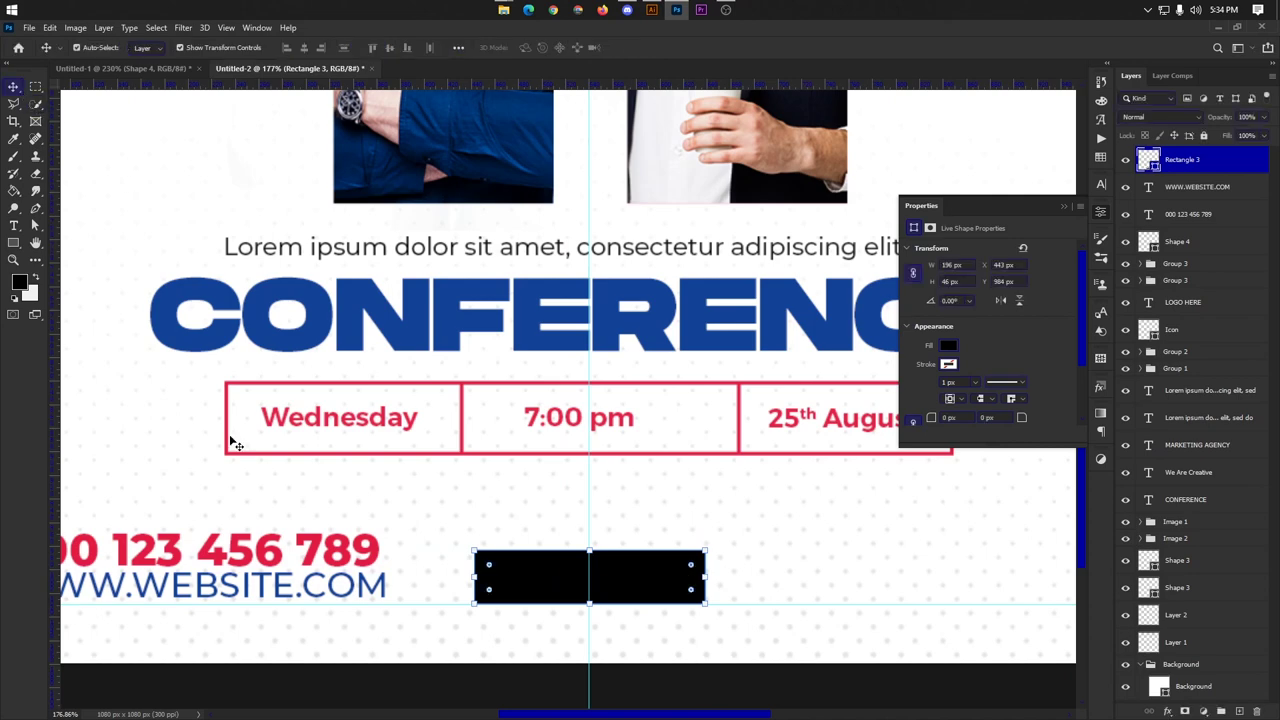
scroll(462, 632, "down", 2)
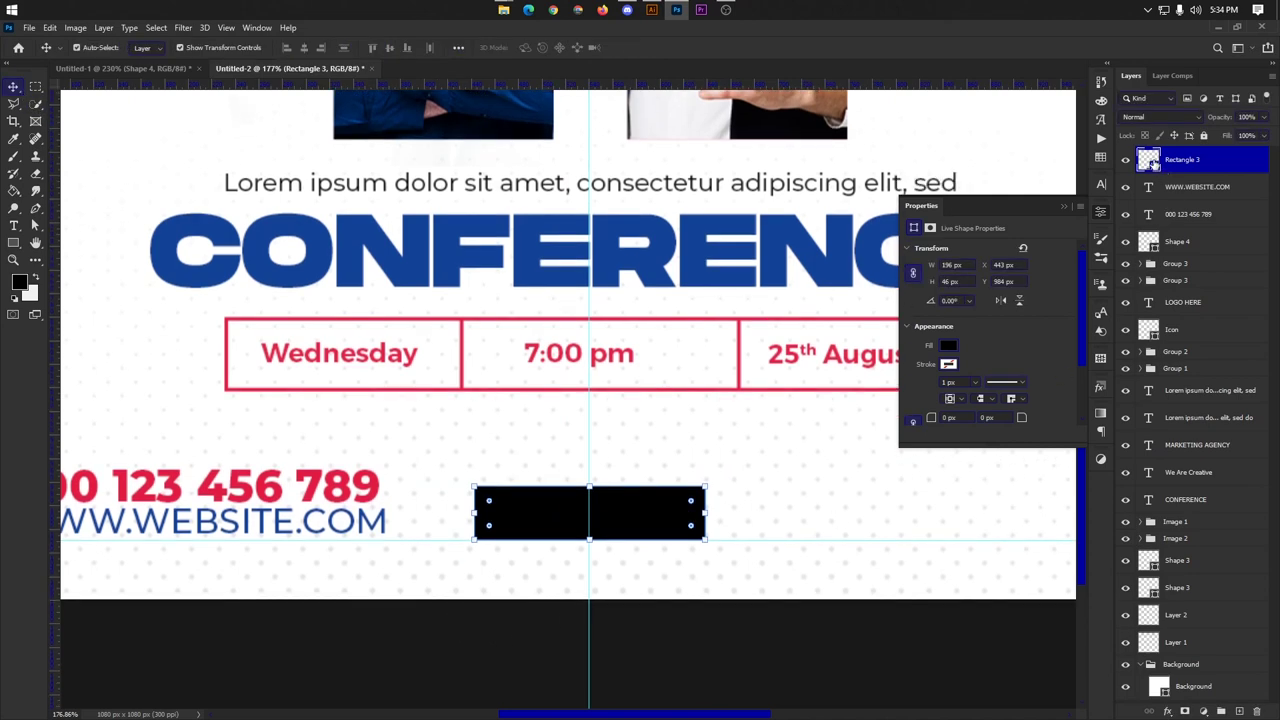
Fill the rectangle with the CONFERENCE blue
double_click(1153, 163)
left_click(595, 230)
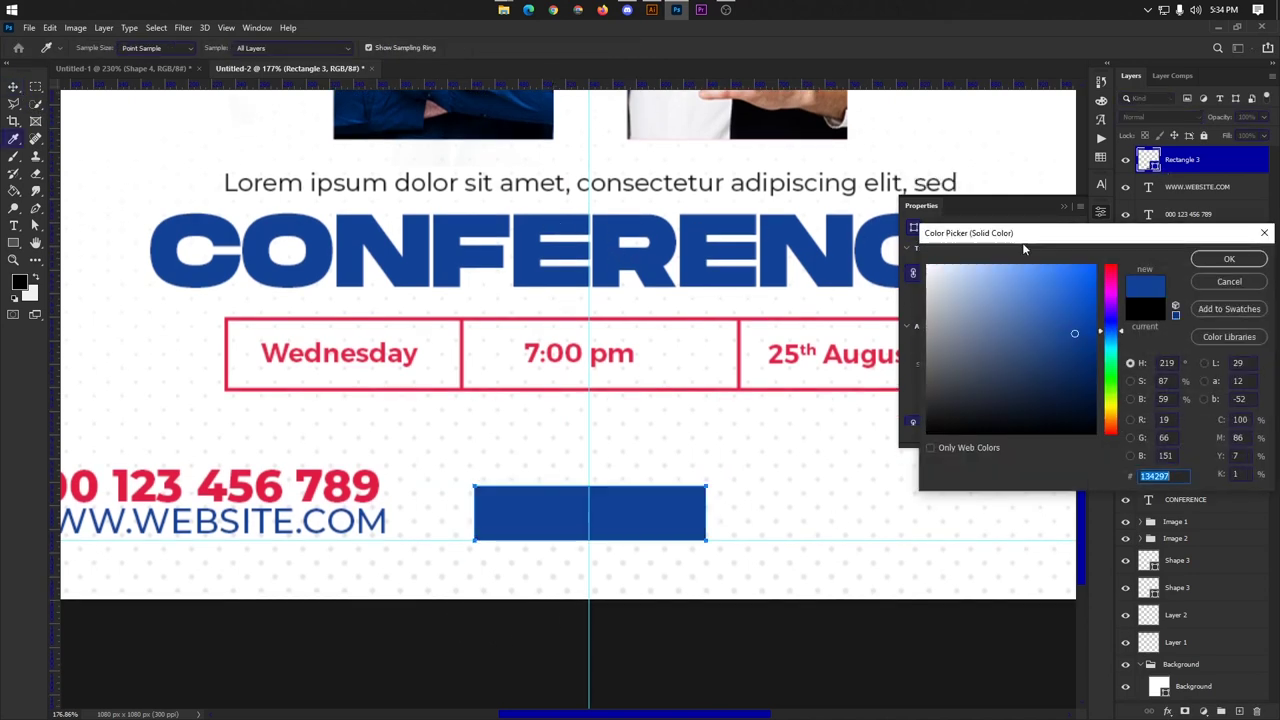
left_click(1229, 259)
key("v")
left_click(860, 705)
scroll(457, 705, "up", 2)
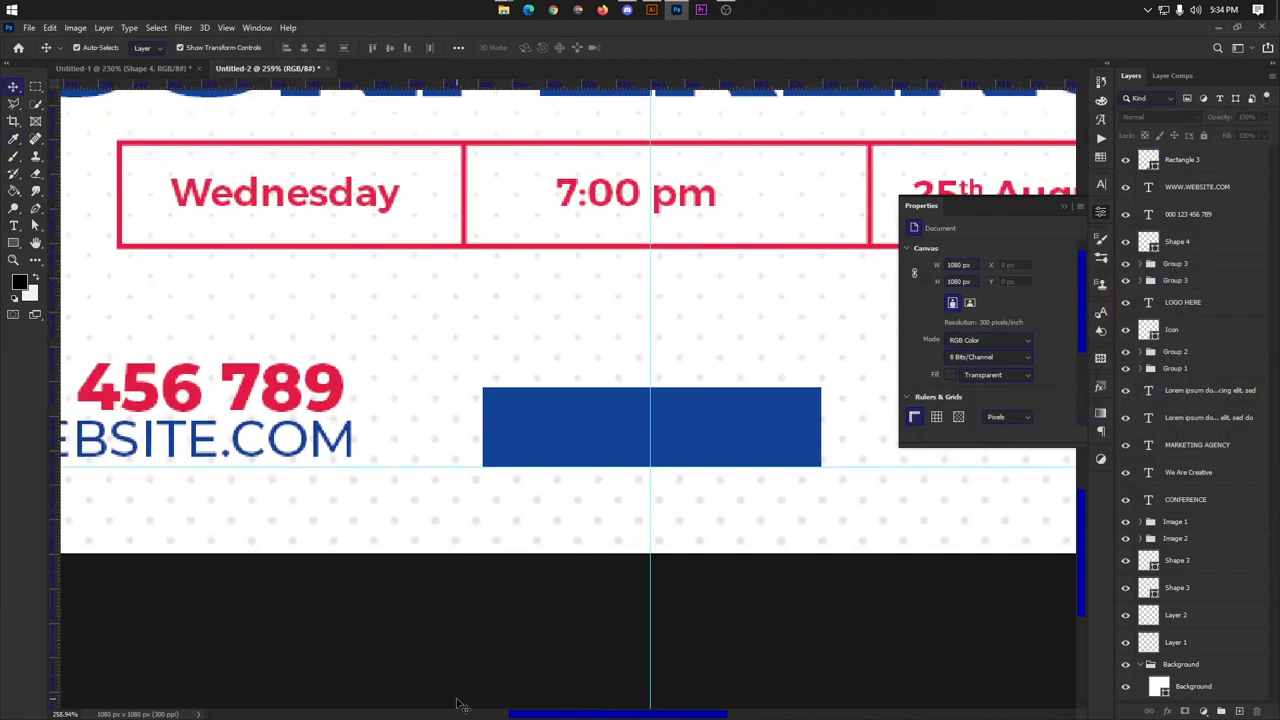
scroll(457, 705, "up", 1)
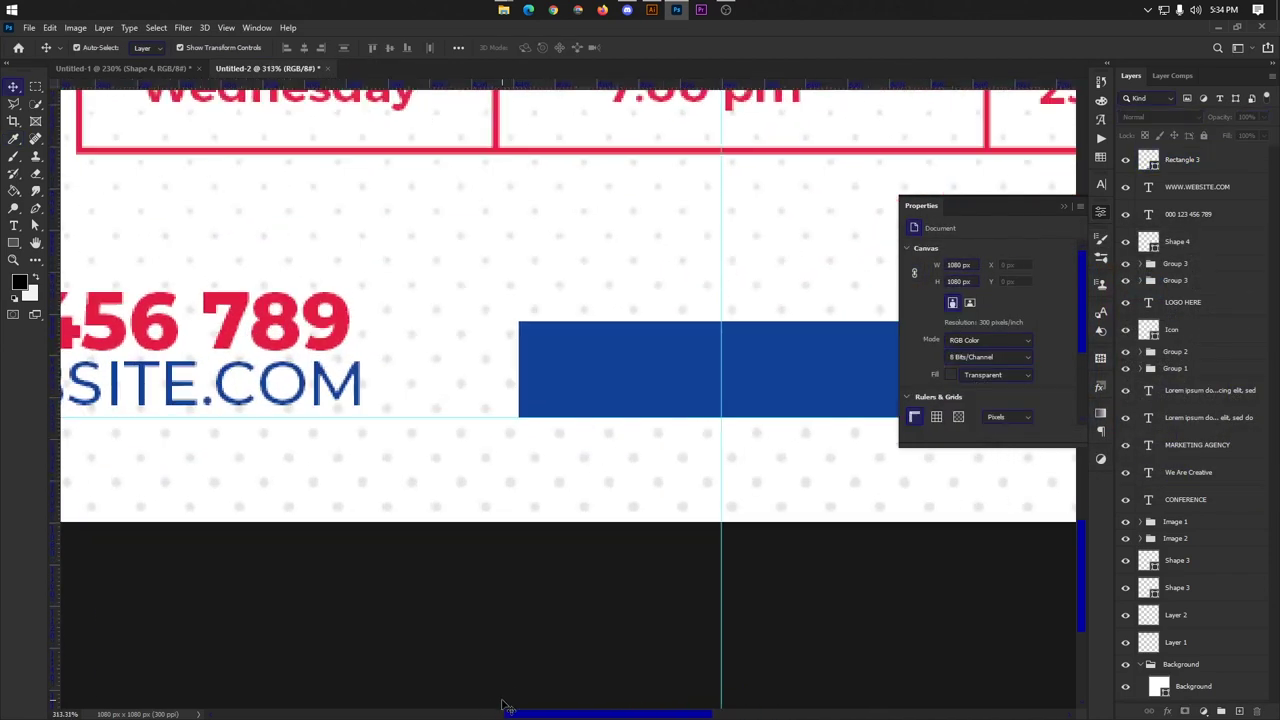
scroll(347, 615, "down", 2)
scroll(380, 563, "up", 2)
scroll(809, 514, "up", 2)
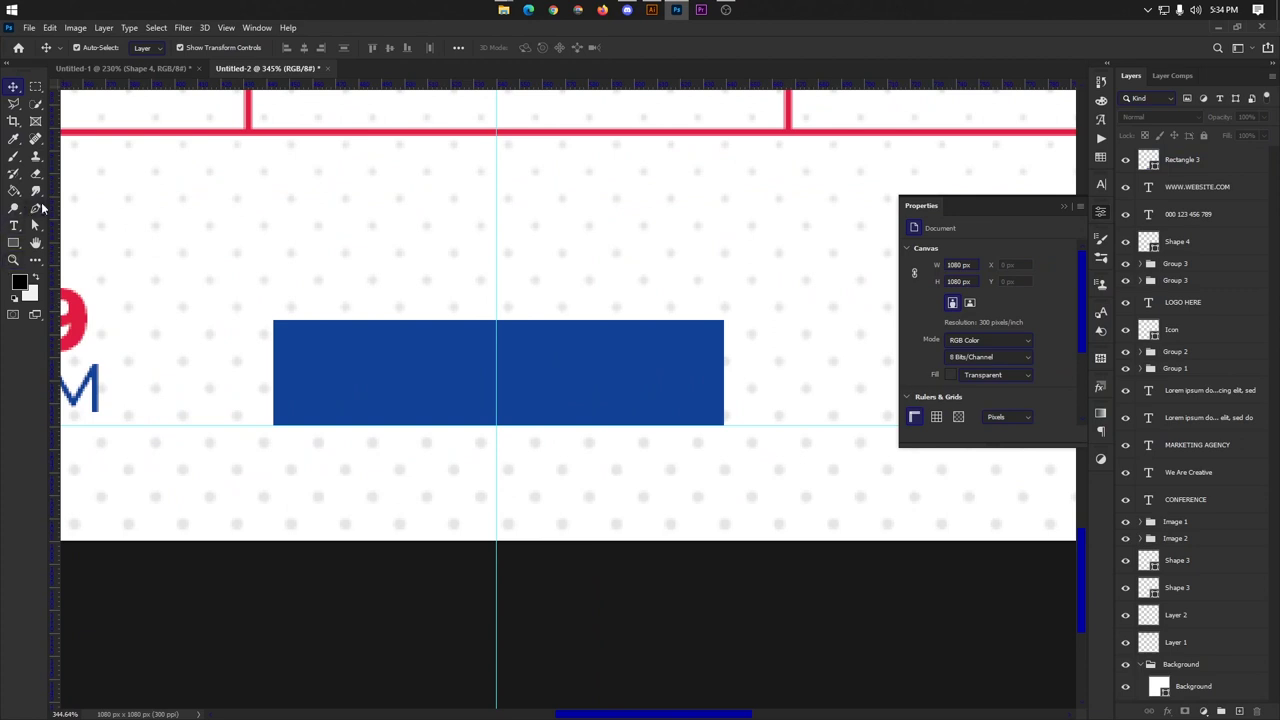
Duplicate the blue bar, fill the copy with the date-box red, and narrow it to the right end
left_click(509, 363)
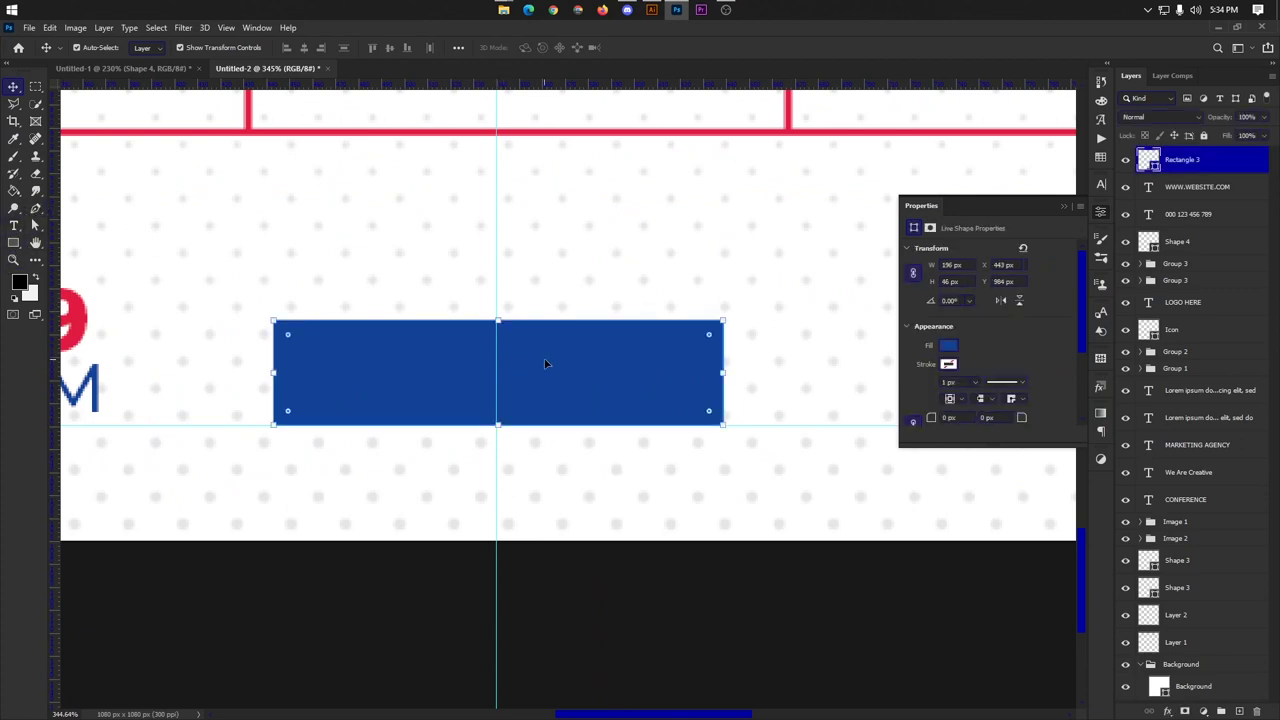
left_click(557, 366, "alt")
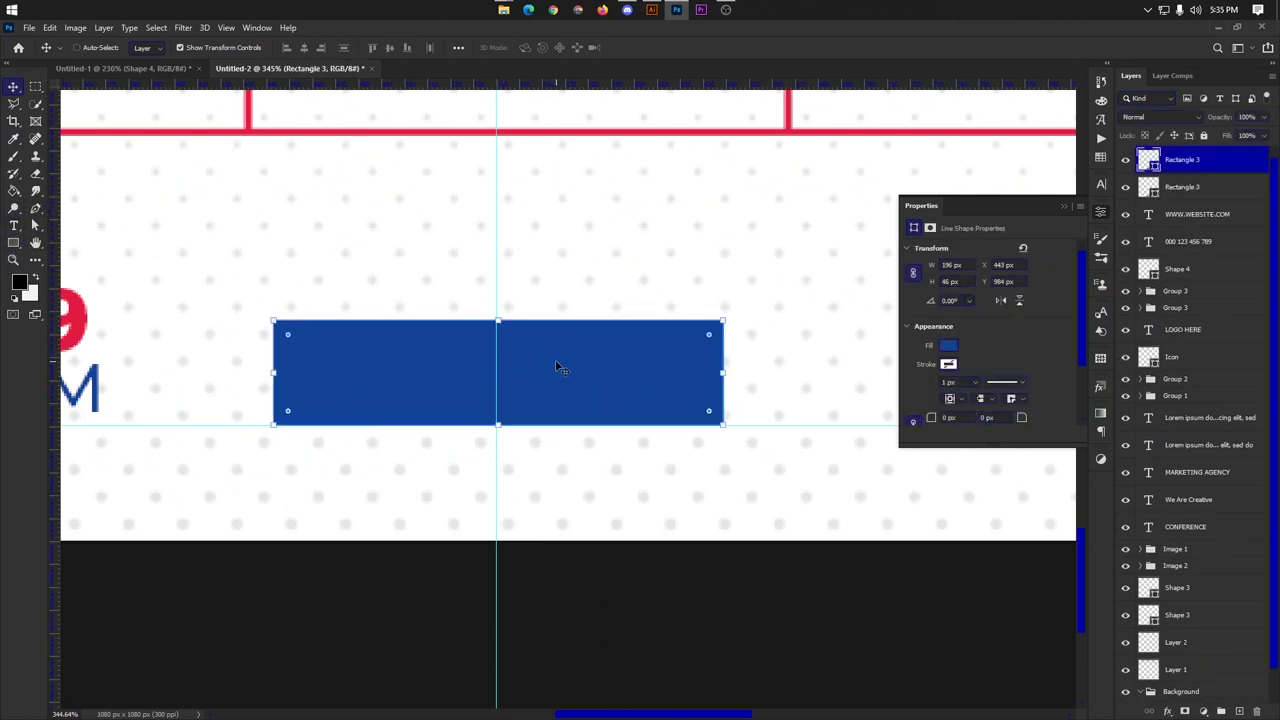
left_click_drag(272, 373, 496, 381)
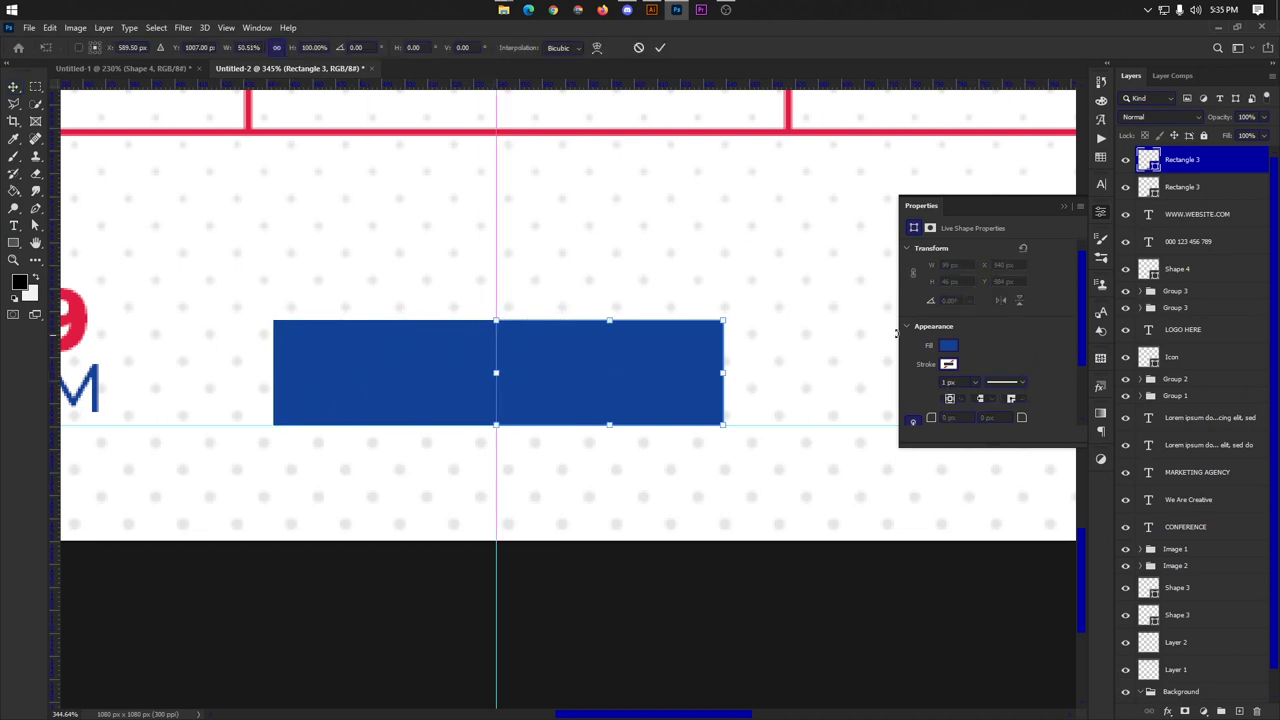
double_click(1148, 160)
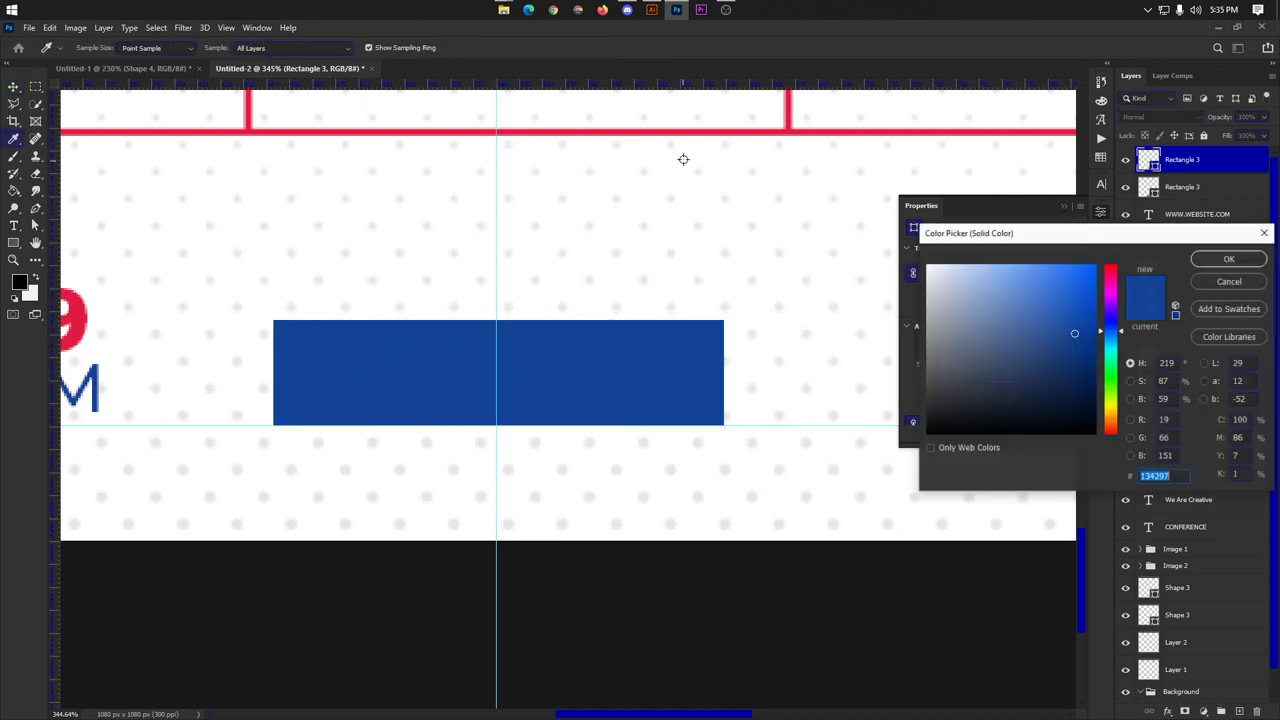
left_click(770, 131)
left_click(1228, 260)
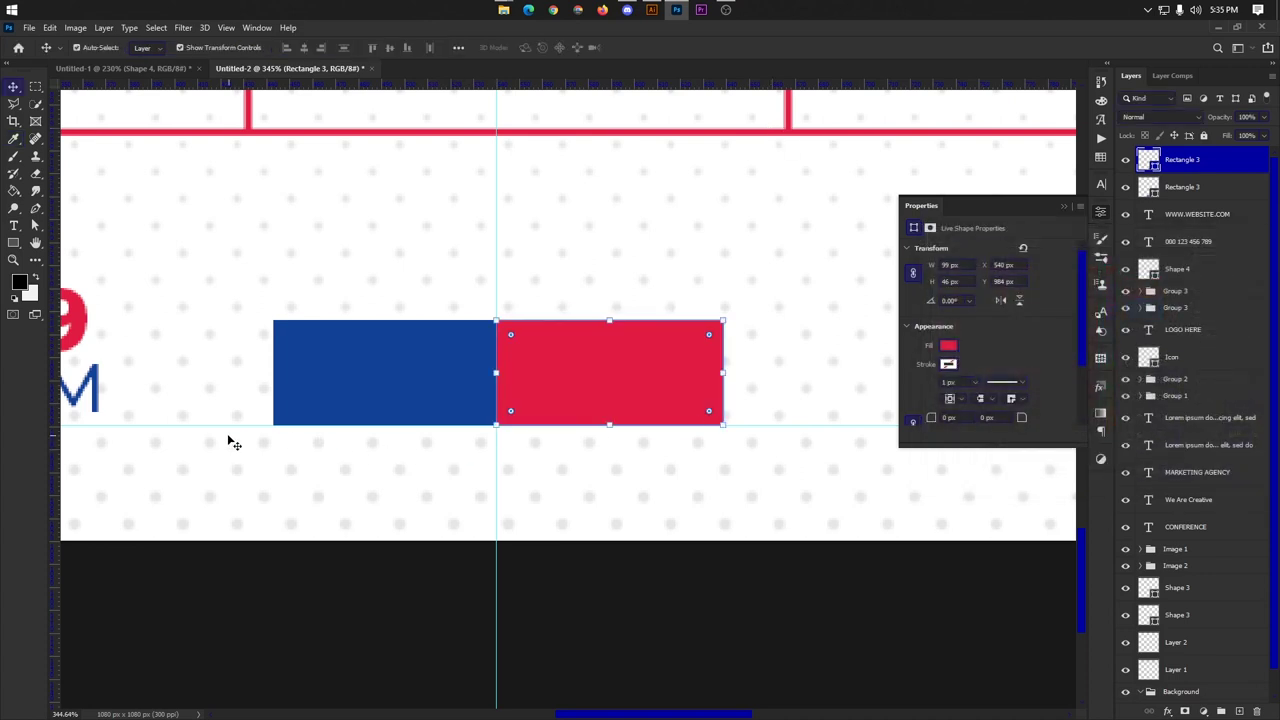
key("ctrl+t")
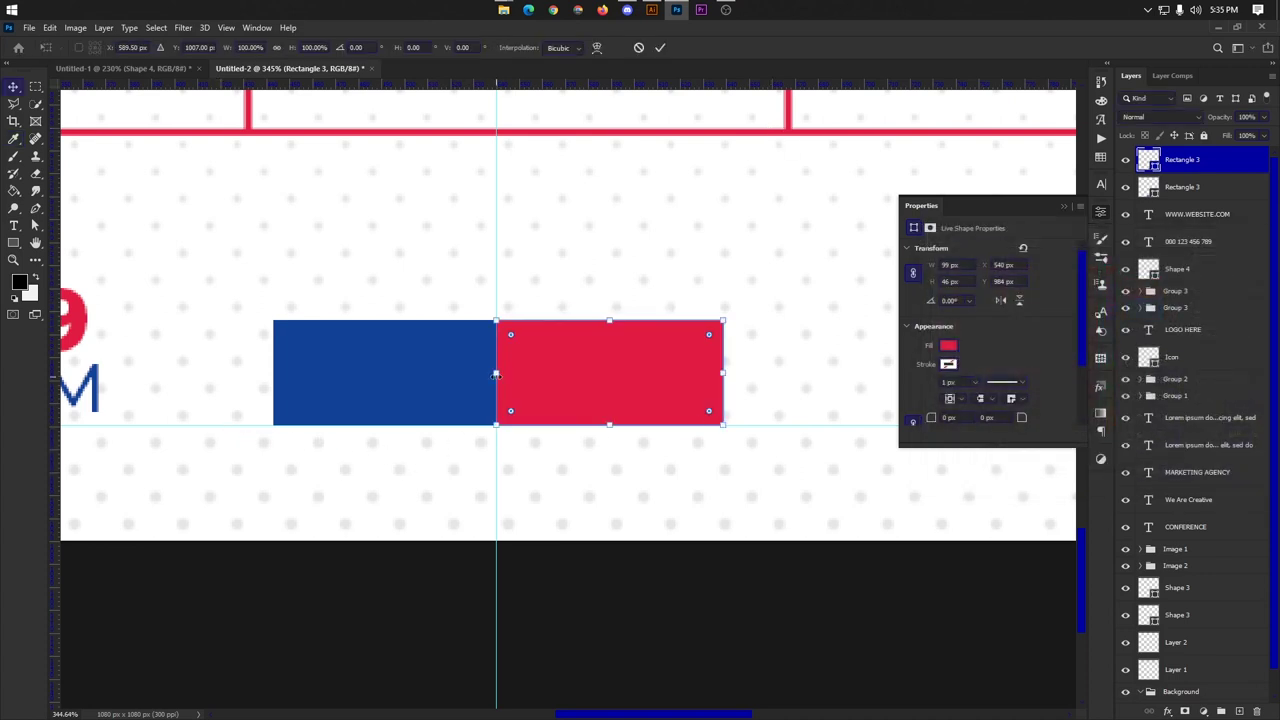
left_click_drag(496, 372, 578, 372)
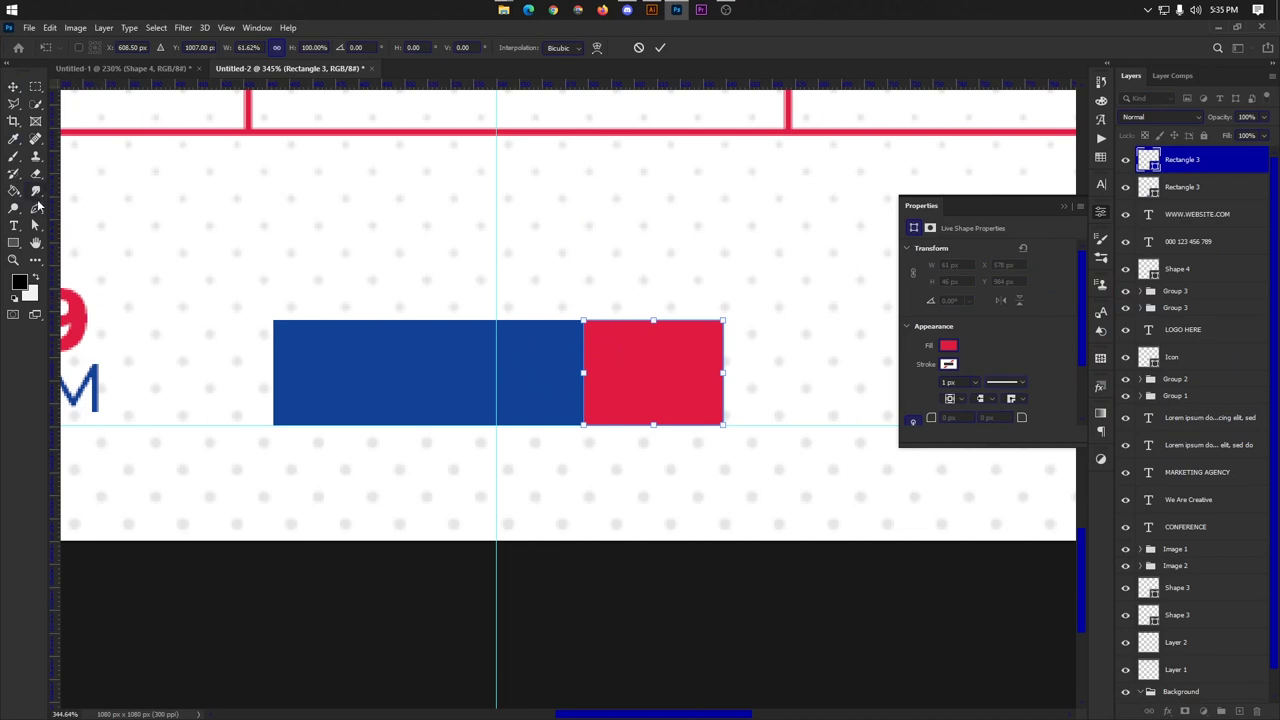
left_click(36, 225)
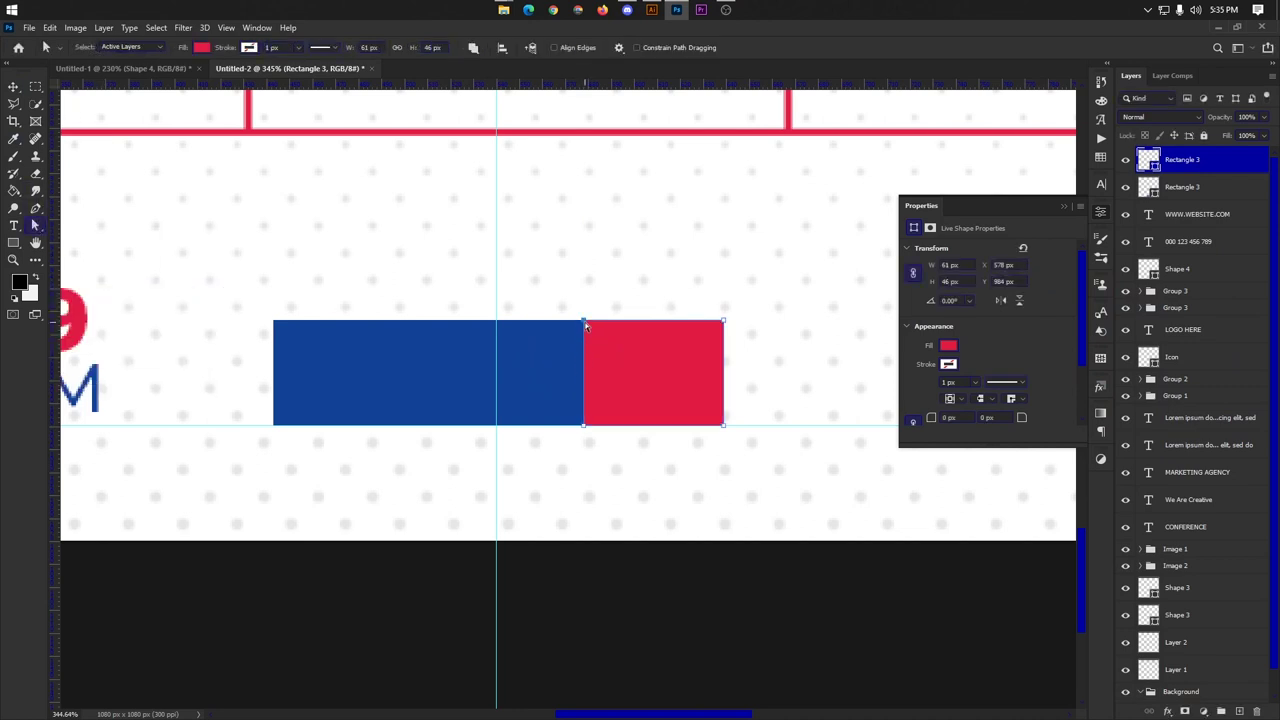
Shift the red shape's top-left corner right to create a slanted diagonal edge
left_click(584, 322)
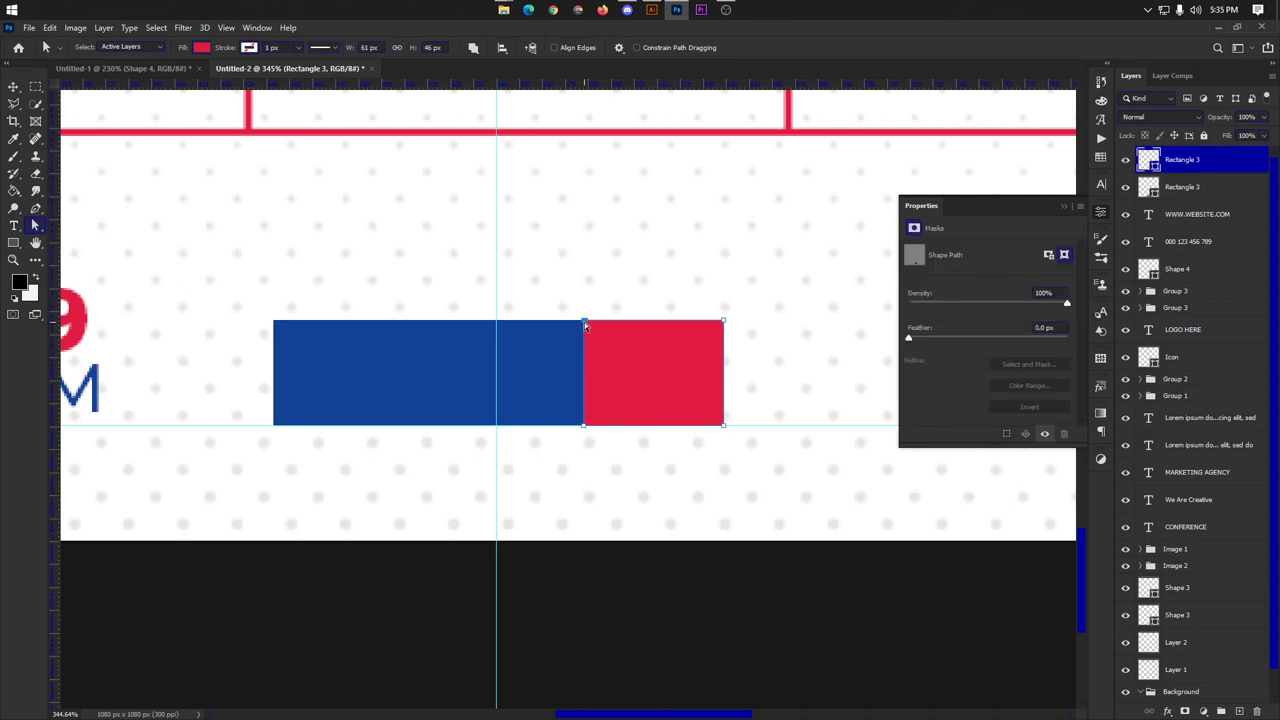
scroll(585, 325, "up", 3)
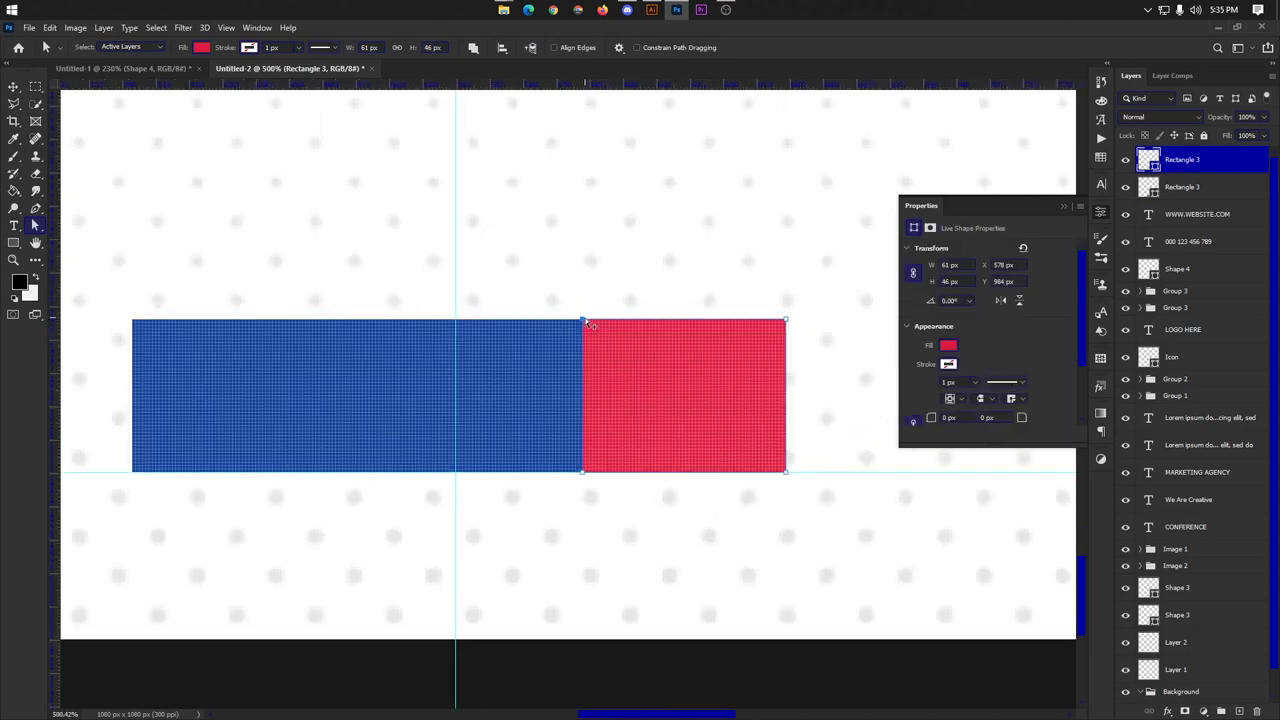
scroll(580, 323, "up", 2)
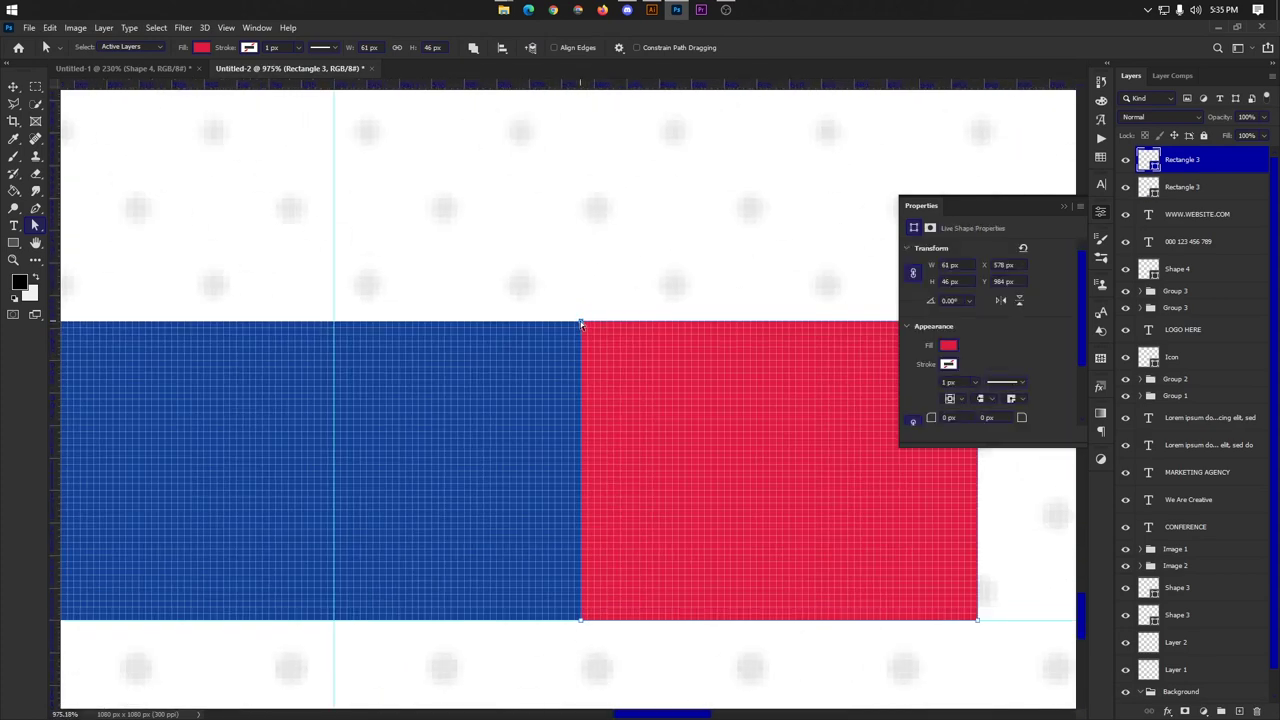
left_click(620, 322)
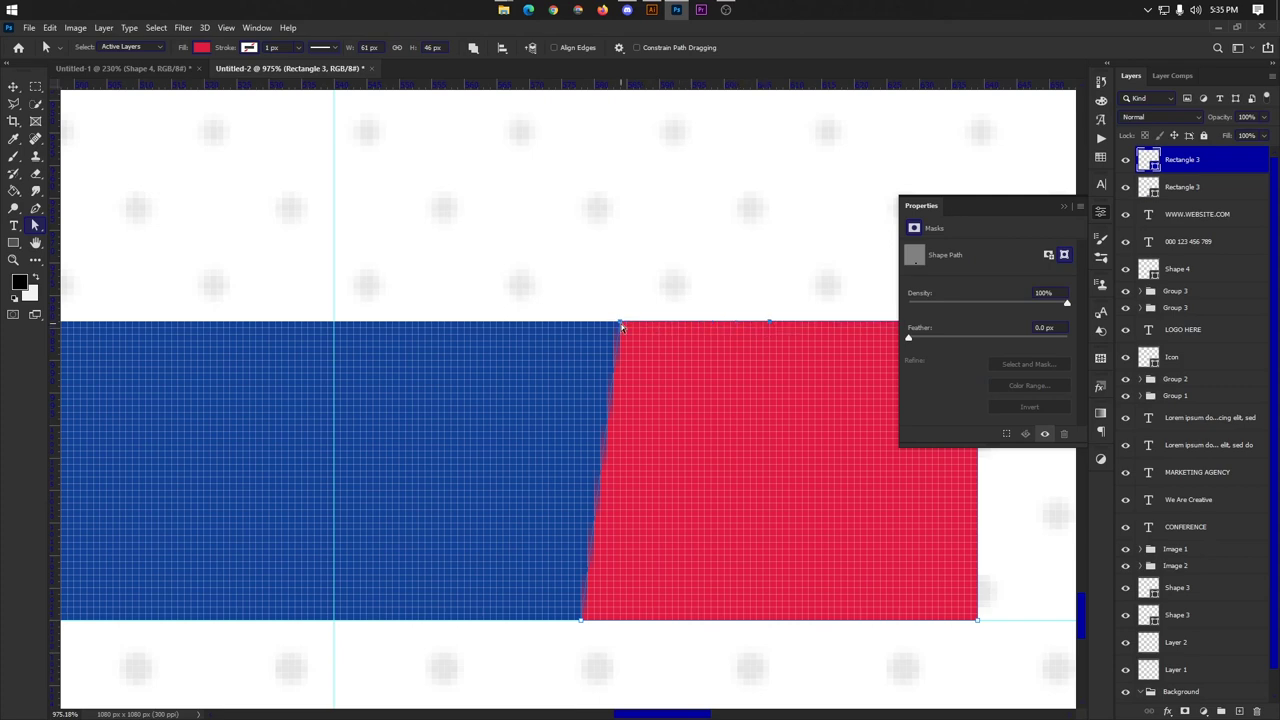
key("Right")
key("Right")
key("Right")
key("Right")
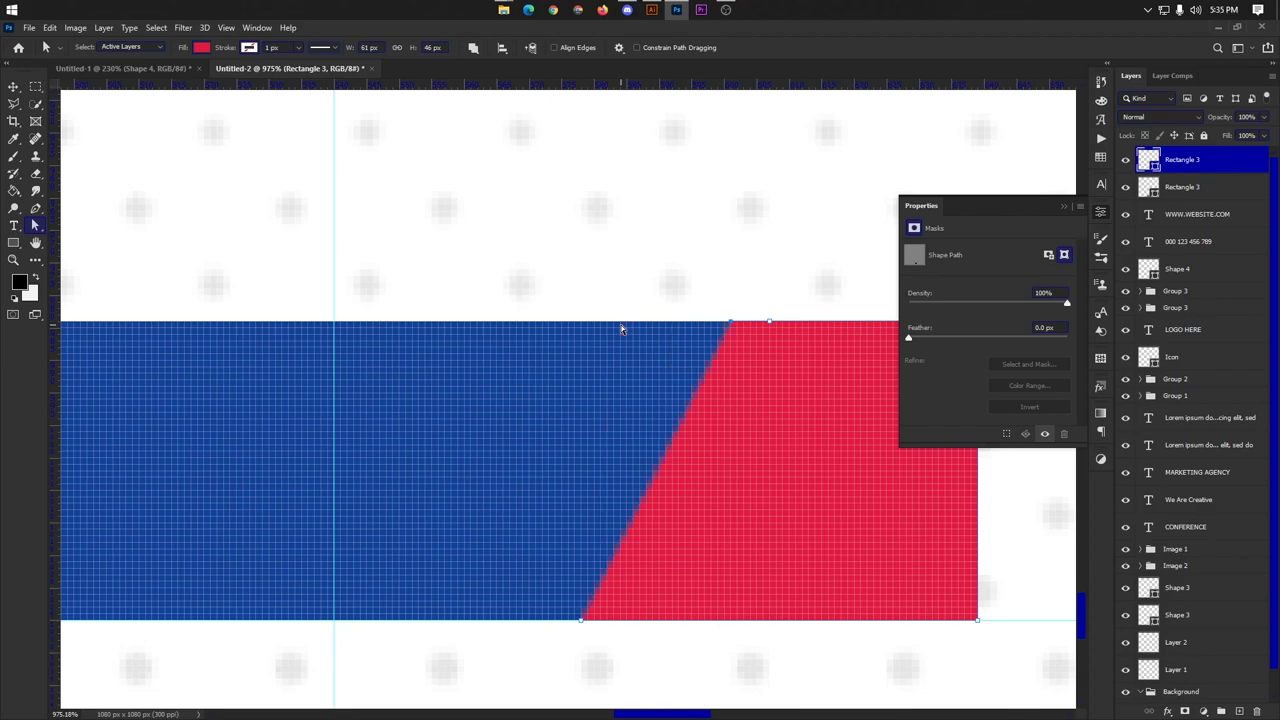
key("Right")
key("Right")
key("Right")
key("Right")
key("Right")
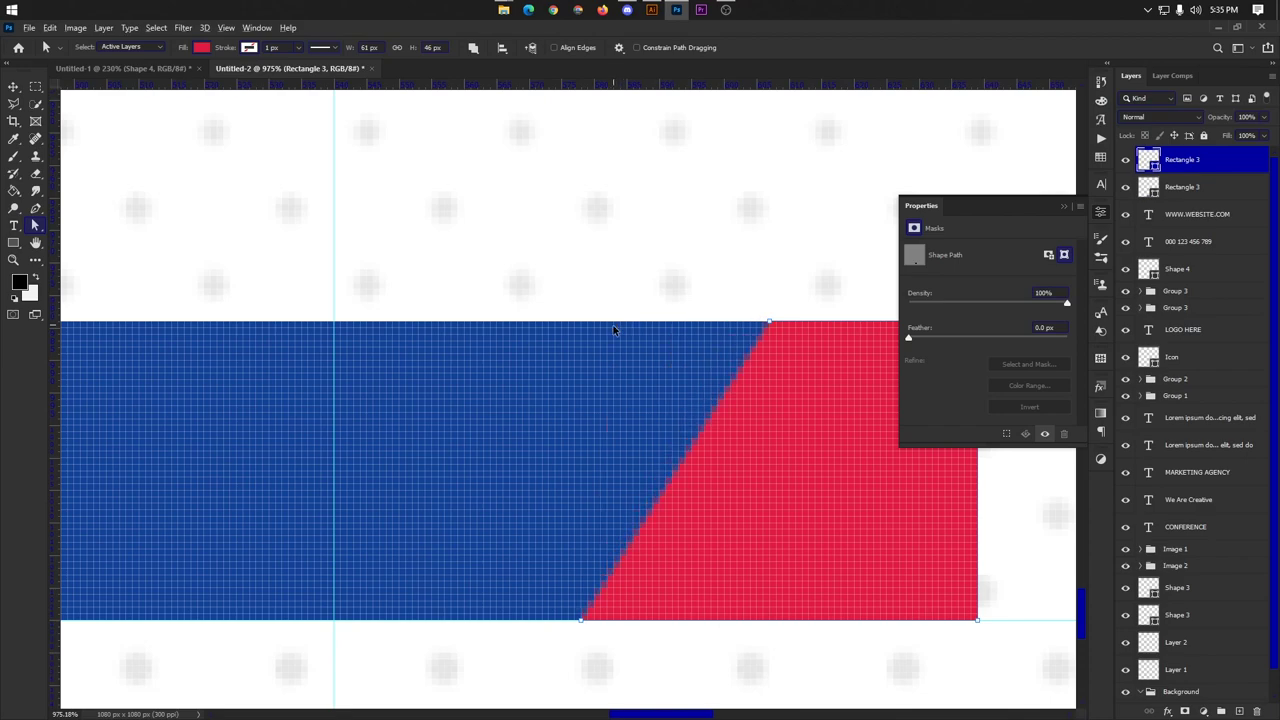
key("ctrl+minus")
key("ctrl+minus")
key("ctrl+minus")
key("ctrl+minus")
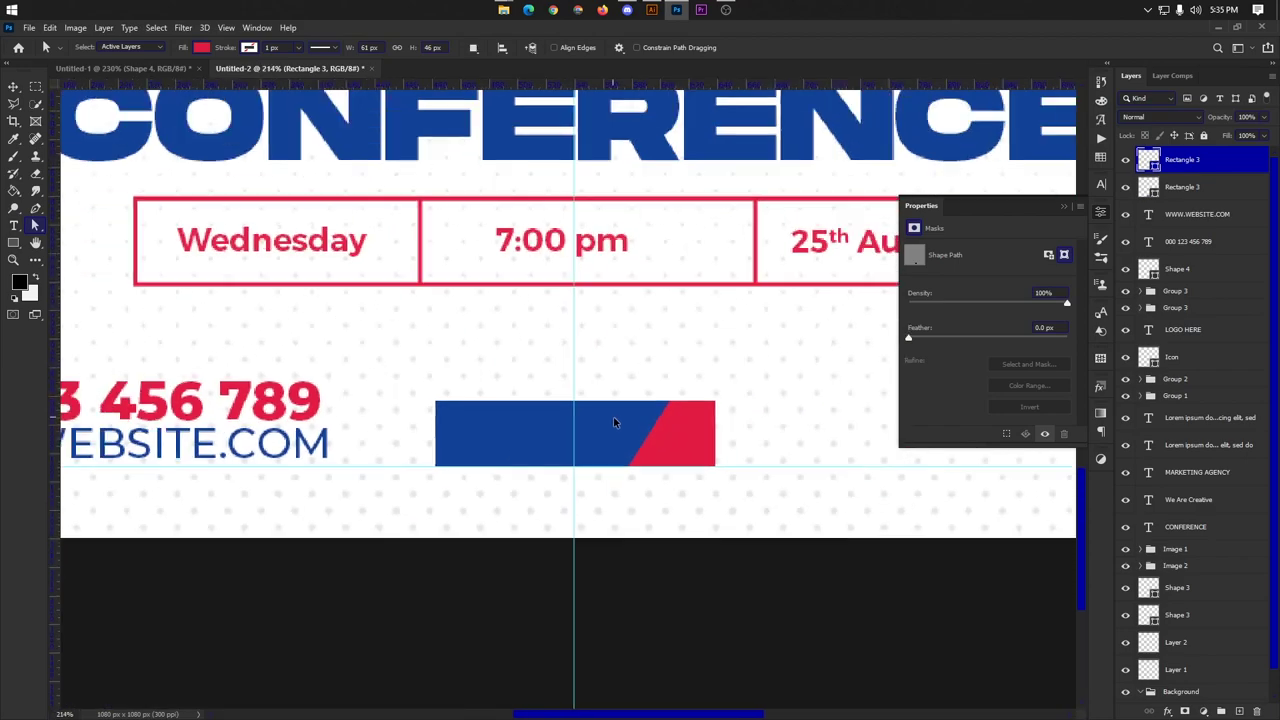
Paste the blue arrow from Untitled-1 into the flyer and place it on the red end of the bar
left_click(120, 68)
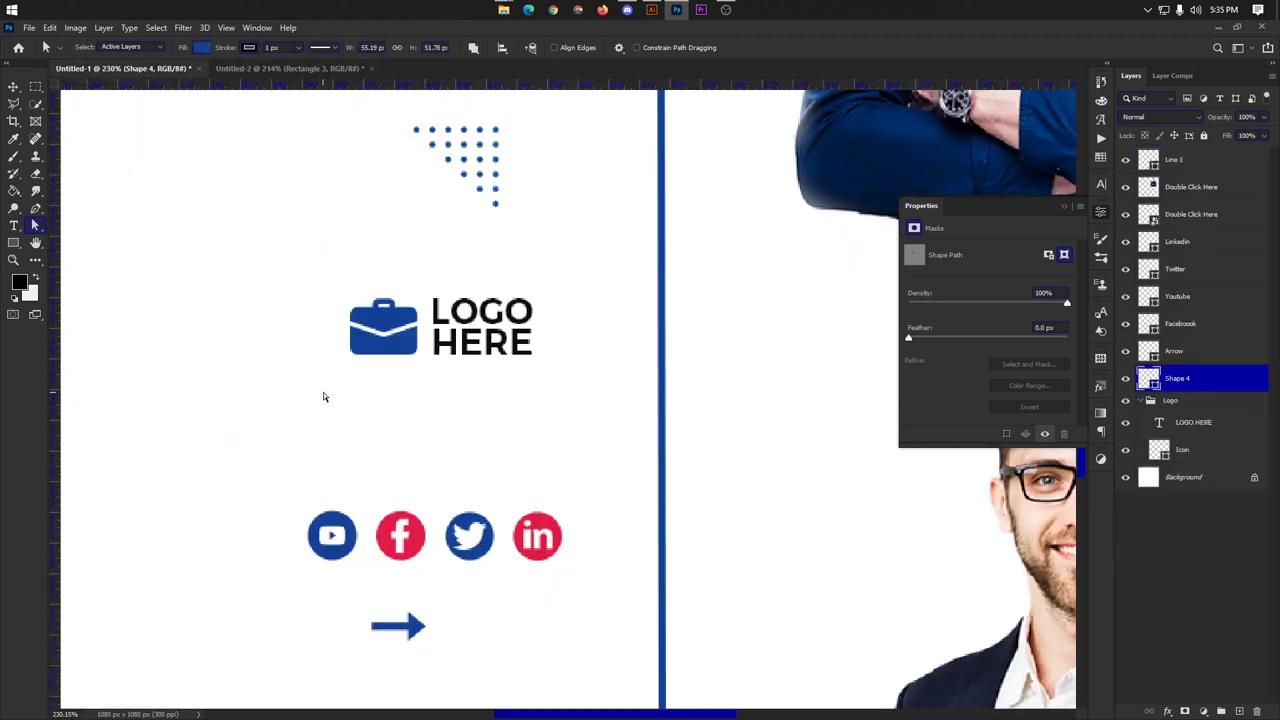
left_click(13, 88)
left_click(412, 628)
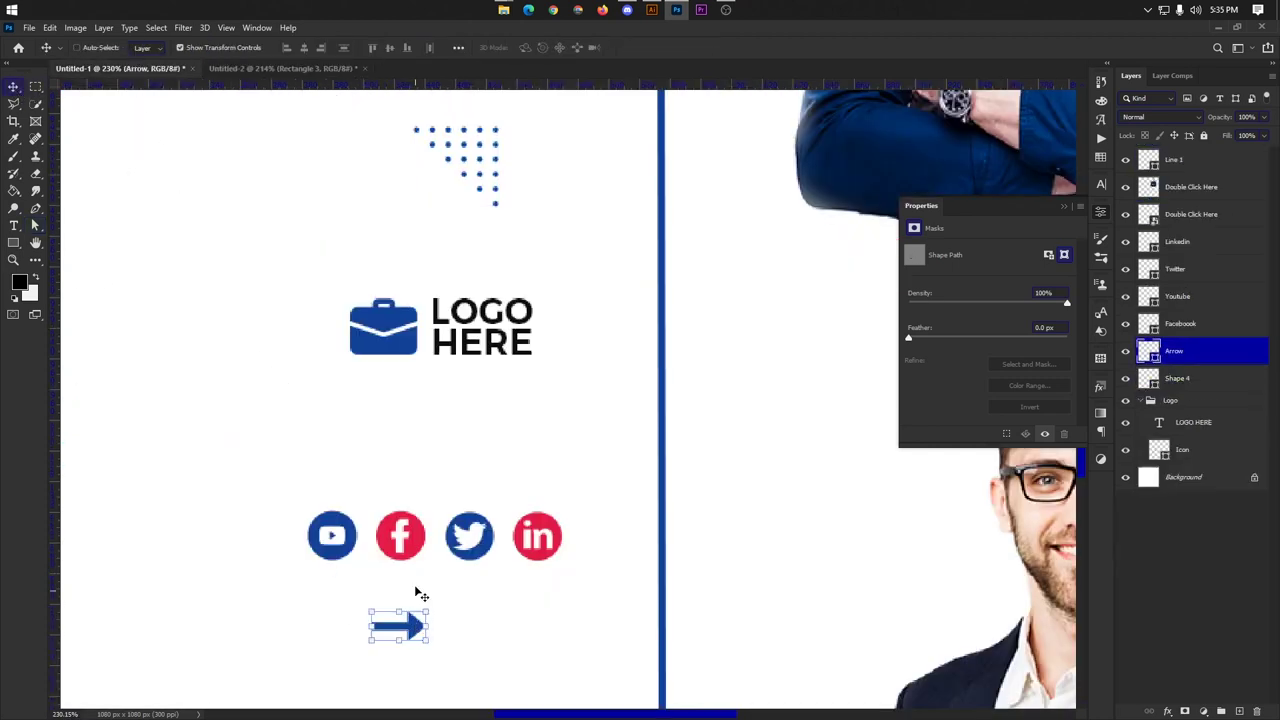
left_click(258, 68)
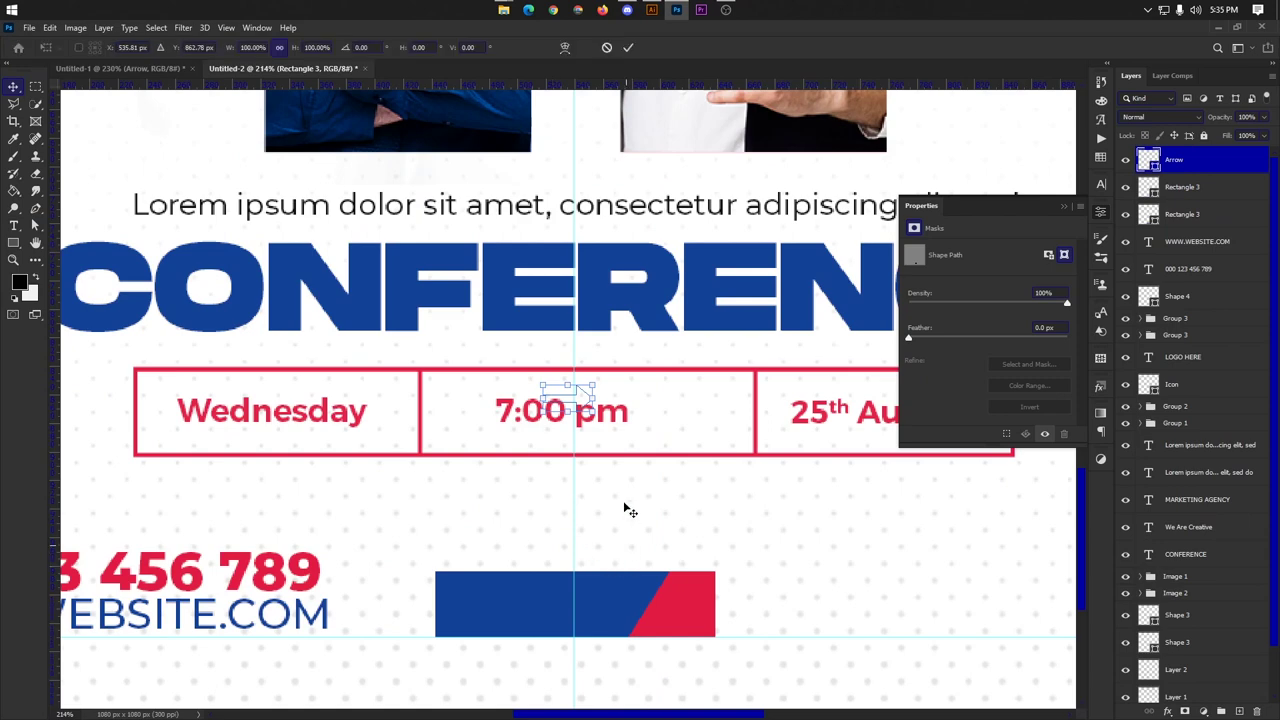
key("ctrl+v")
key("ctrl+t")
mouse_move(592, 413)
left_mouse_down()
mouse_move(610, 552)
mouse_move(677, 614)
left_mouse_up()
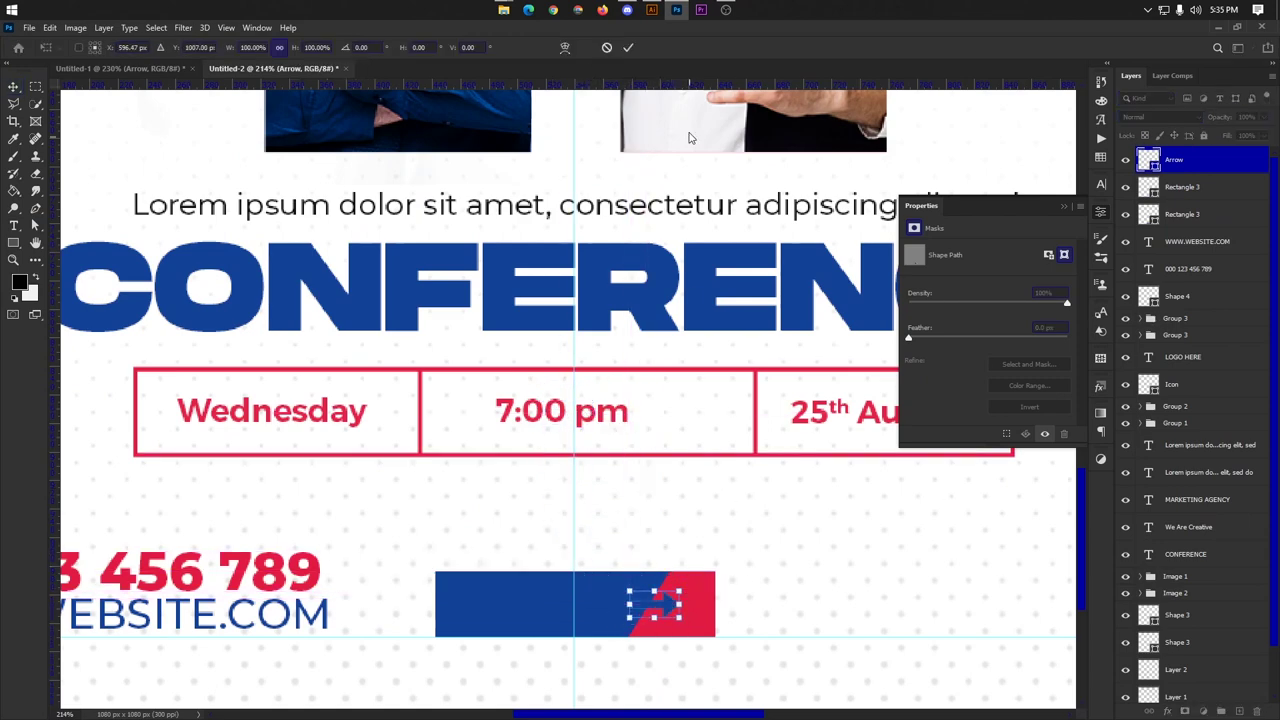
left_click(628, 47)
Nudge the arrow slightly down on the red end
scroll(709, 586, "down", 2)
left_click(718, 590)
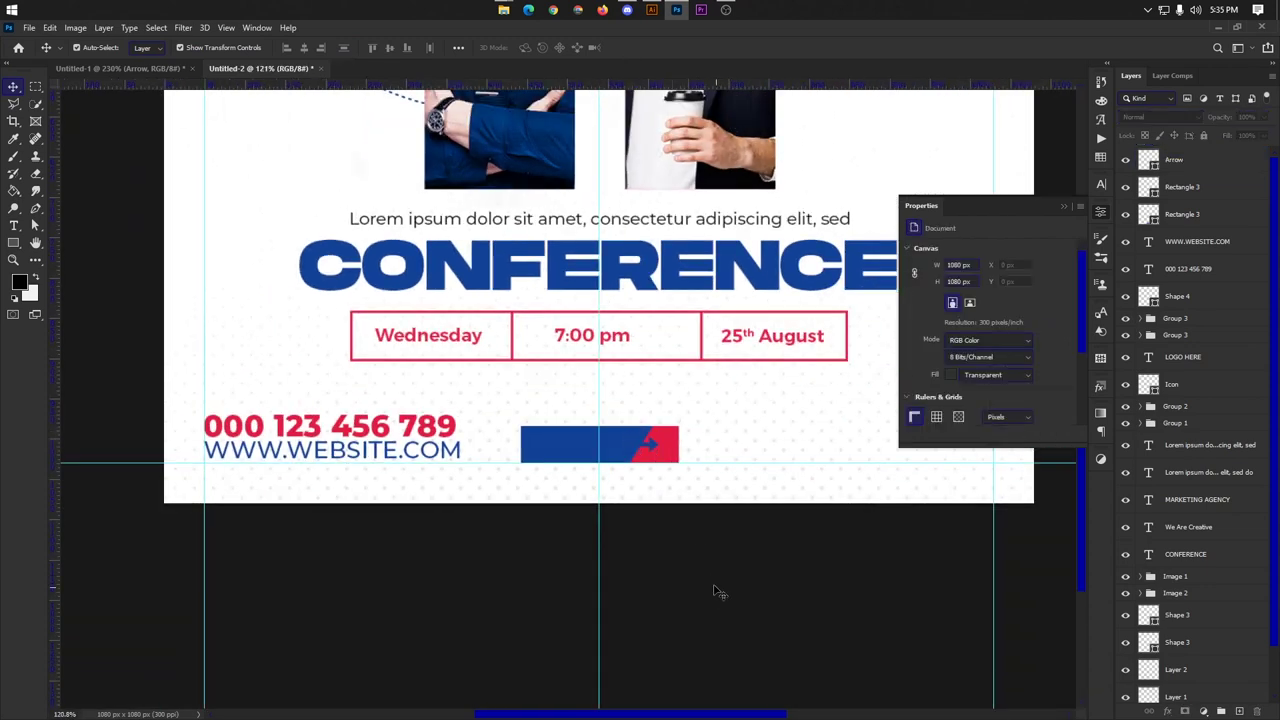
scroll(635, 481, "up", 2)
left_click(686, 405)
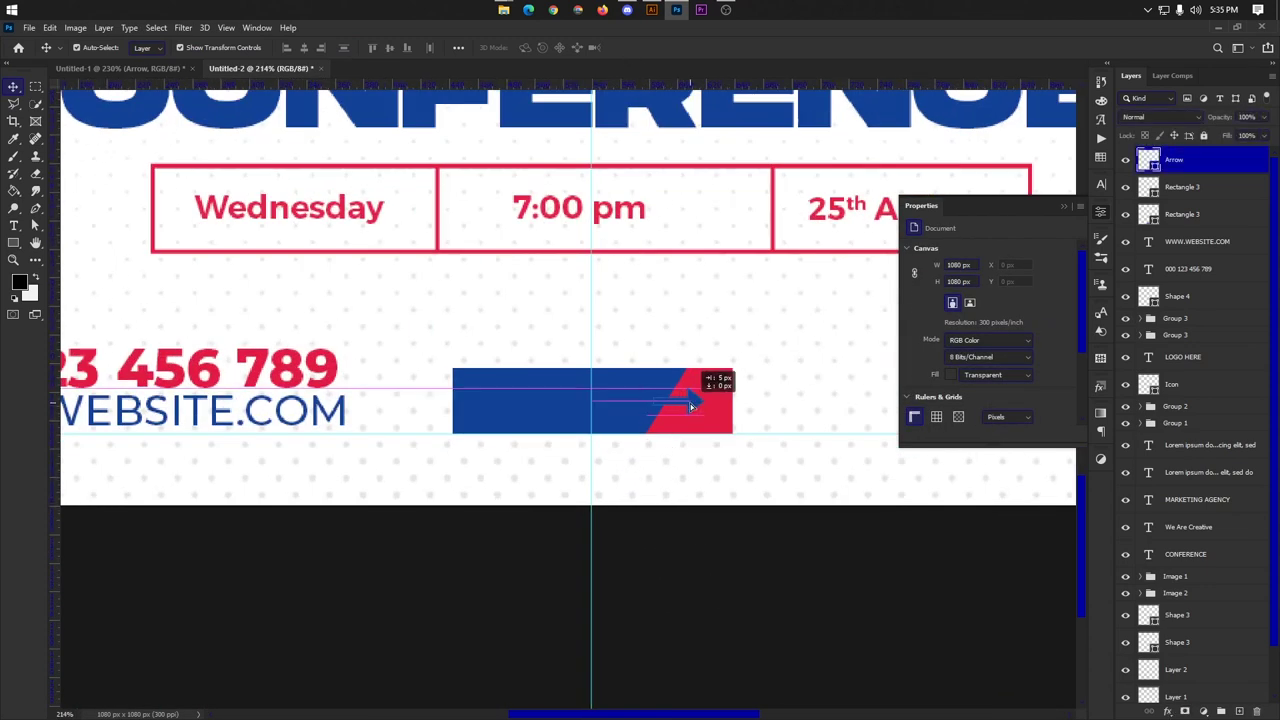
key("Down")
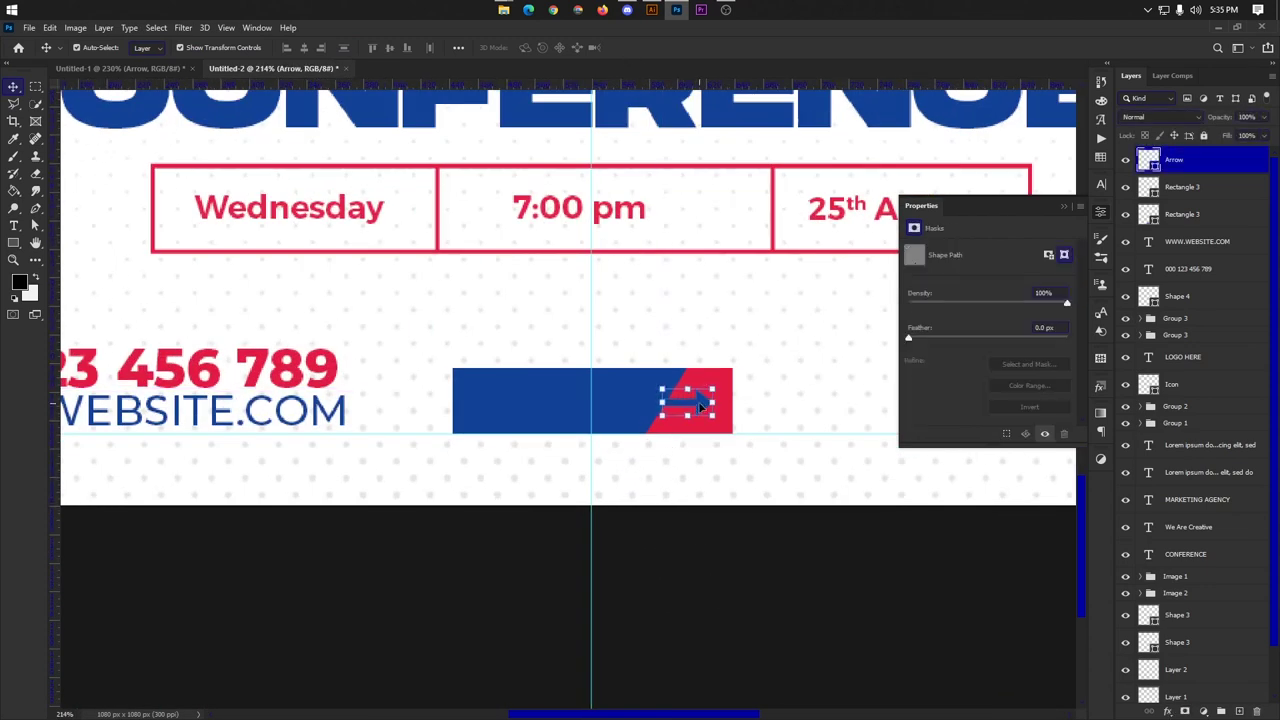
left_click(714, 579)
scroll(634, 629, "down", 1)
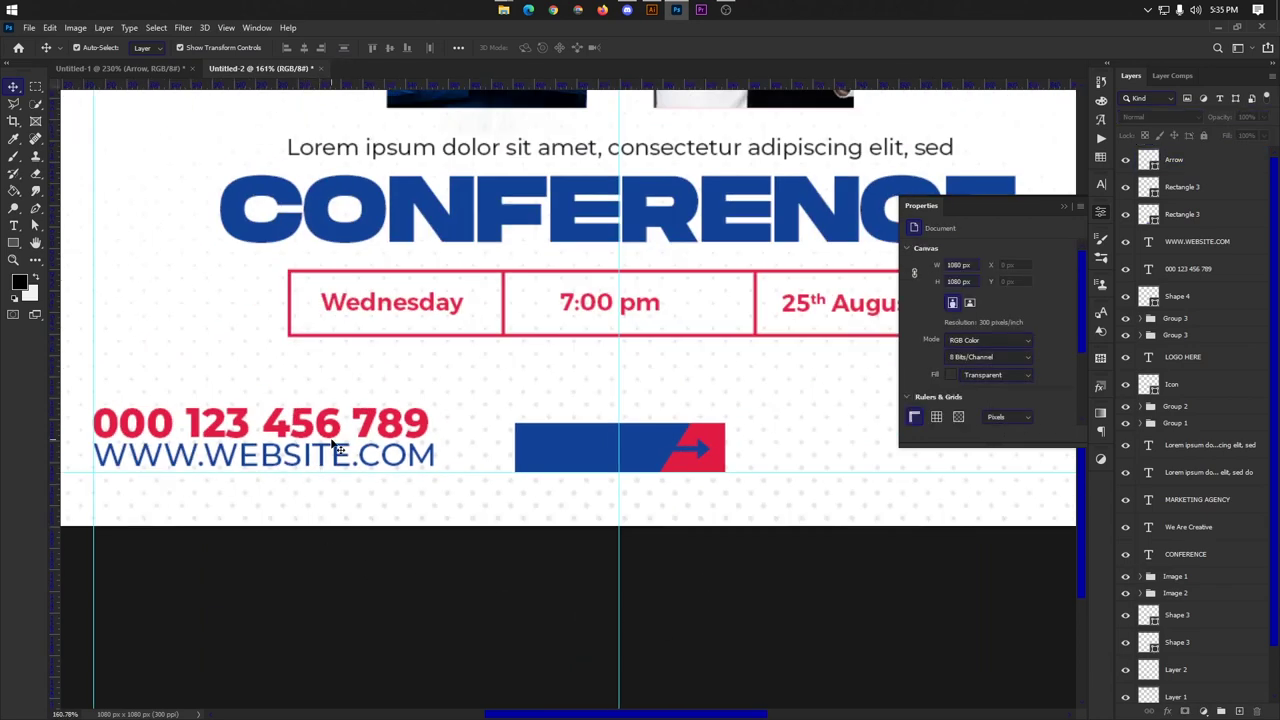
Duplicate the phone number text above the bar and retype it as REGISTER NOW
mouse_move(385, 443)
left_mouse_down()
mouse_move(760, 404)
mouse_move(750, 398)
left_mouse_up()
double_click(750, 398)
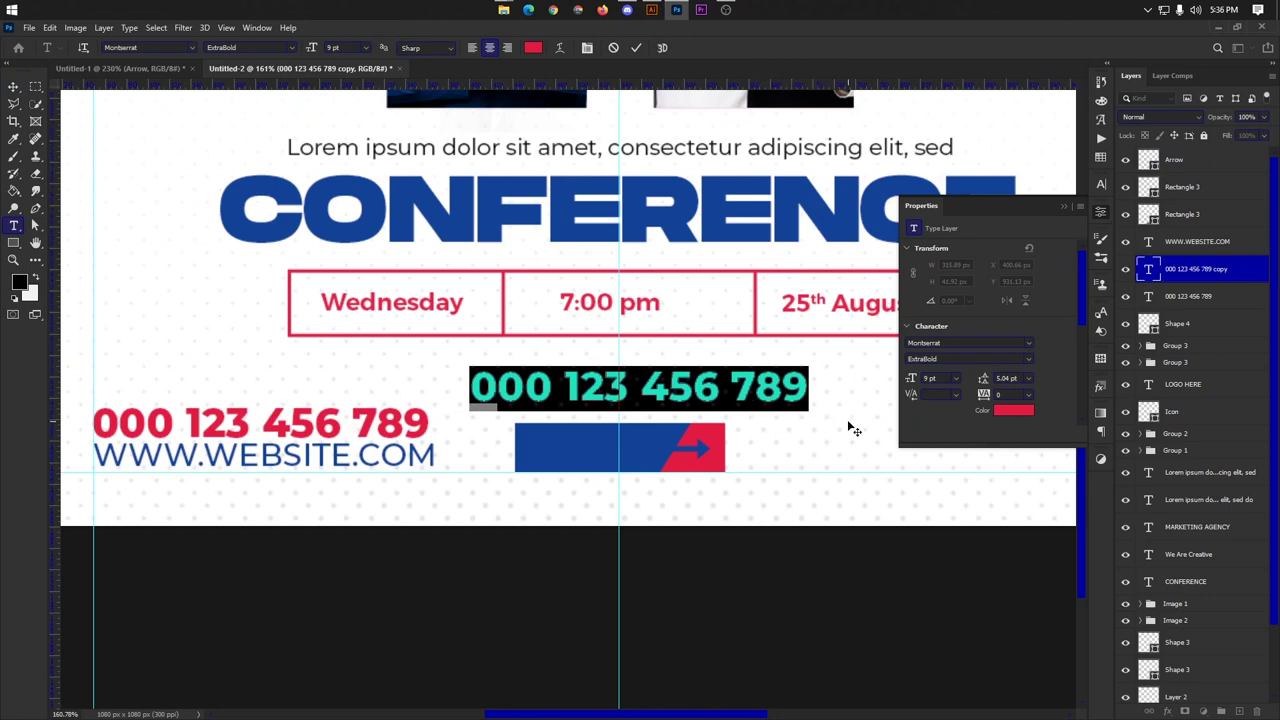
type("REG")
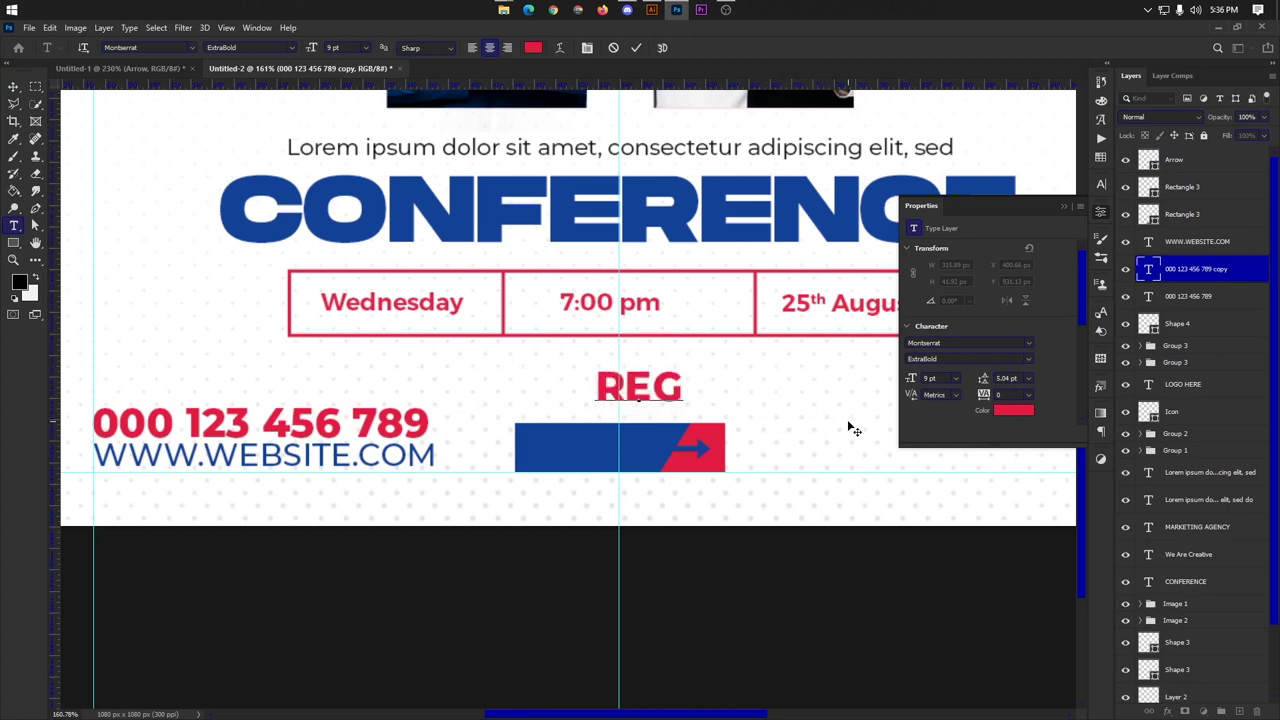
type("I")
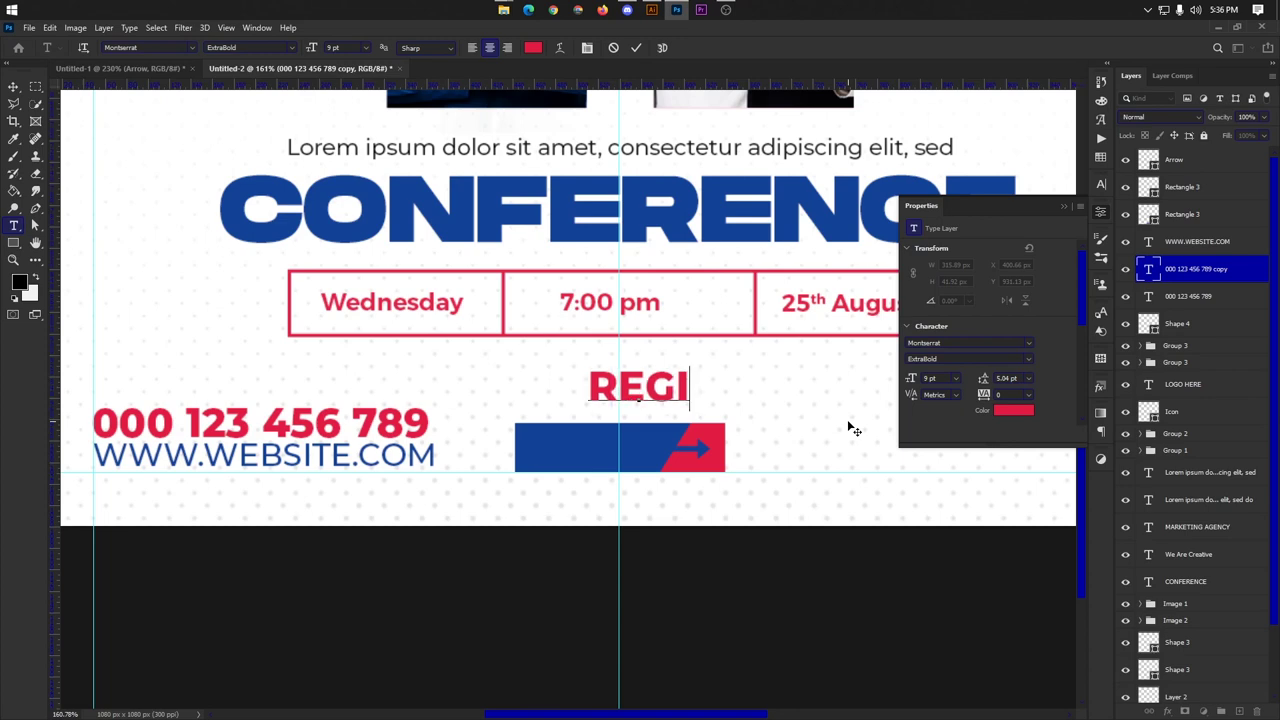
type("STER N")
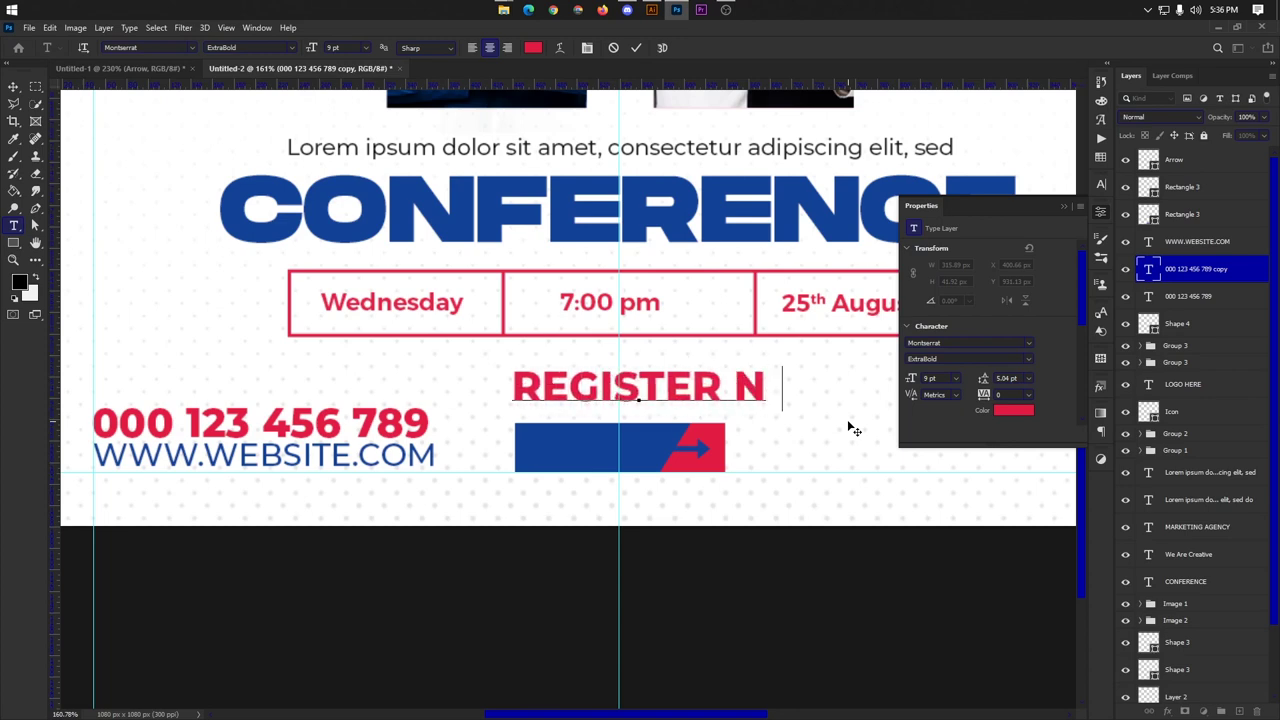
type("OW")
key("Escape")
key("v")
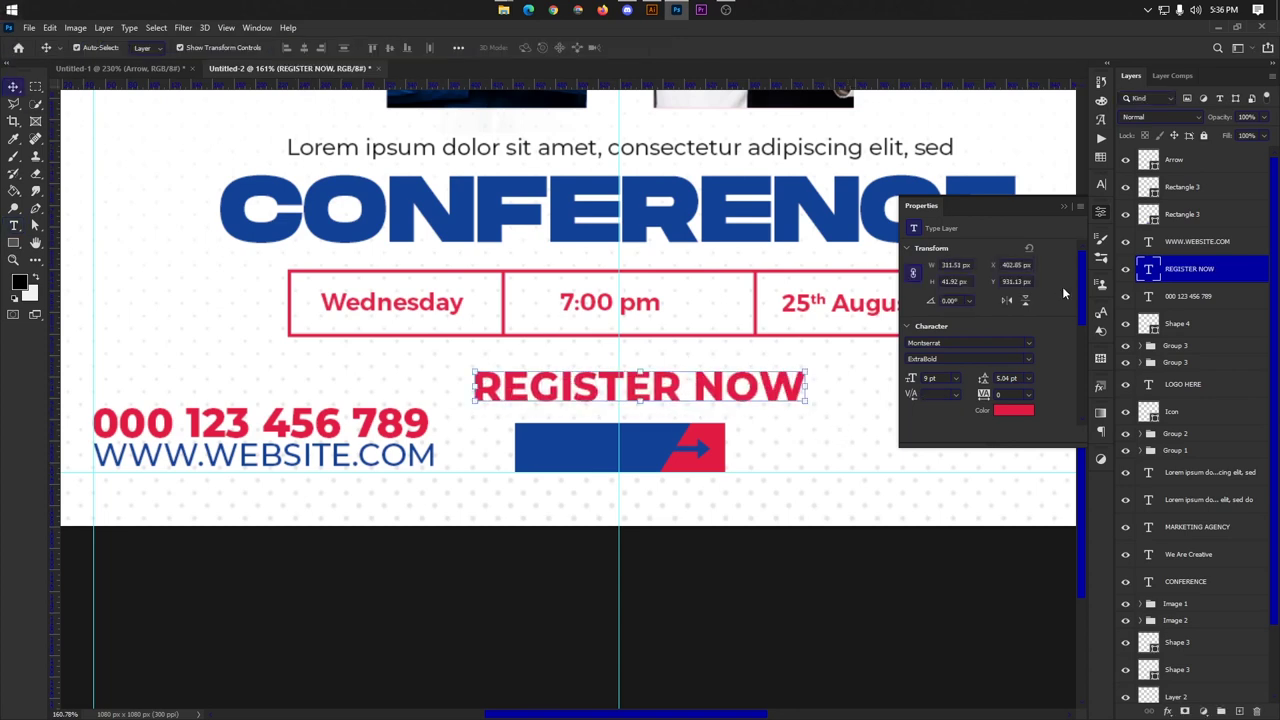
Make REGISTER NOW Semi Bold 6 pt, shrink it further, and move it to the top layer
left_click(1027, 360)
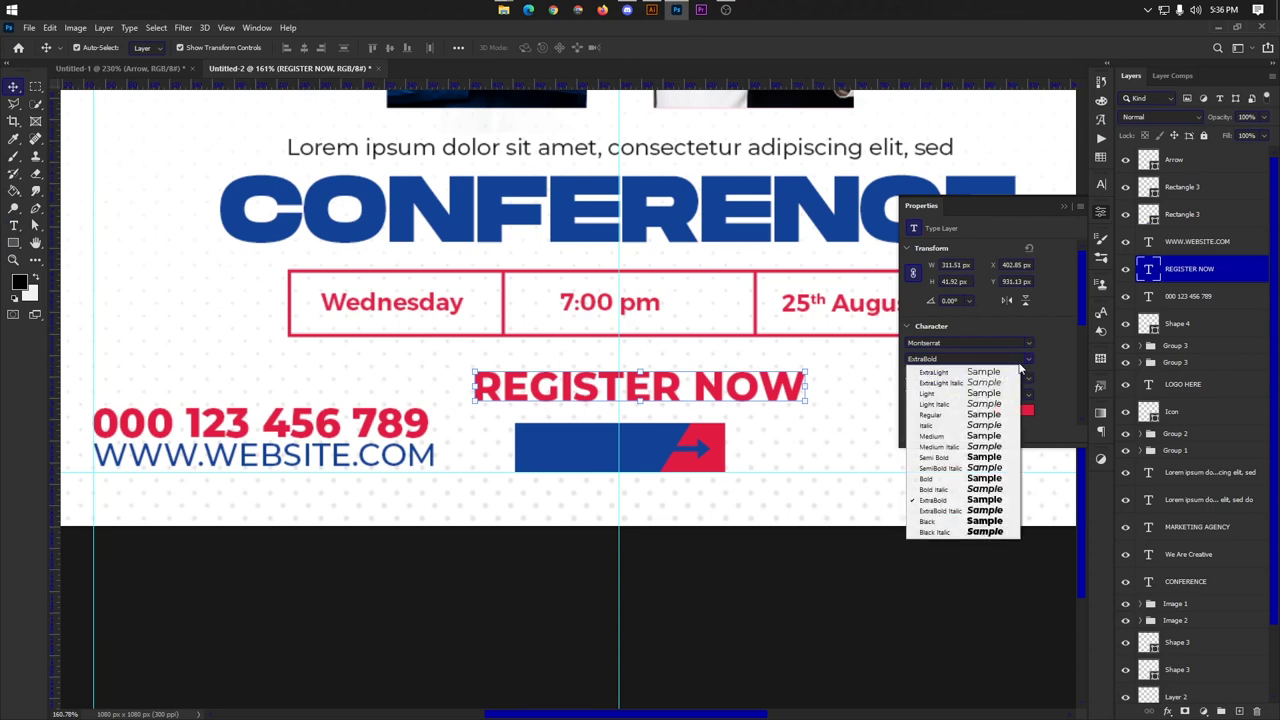
left_click(935, 450)
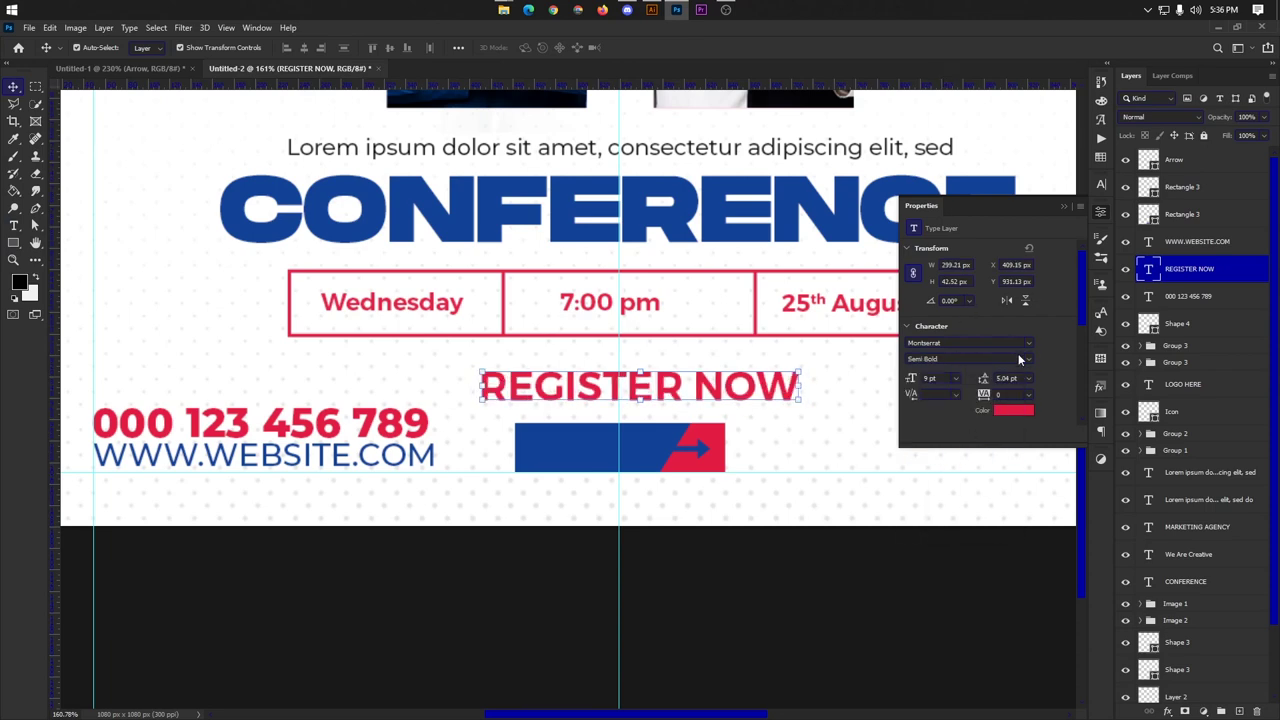
left_click(956, 379)
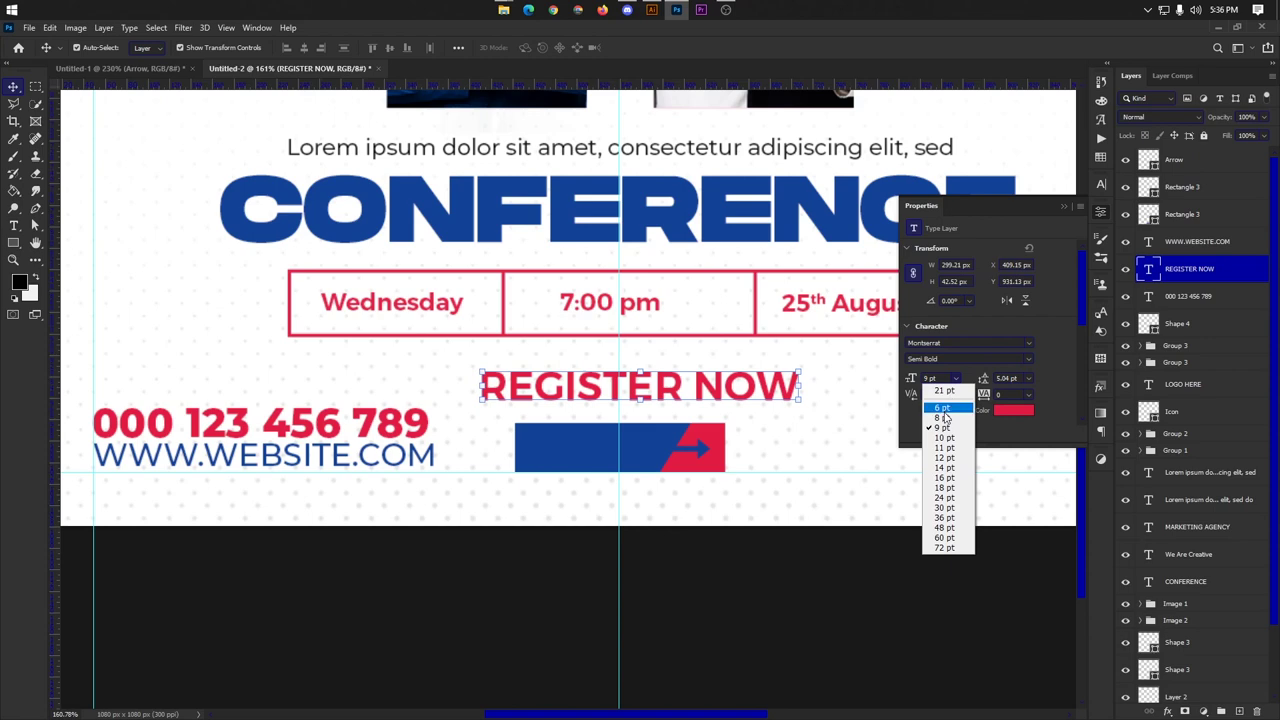
left_click(940, 387)
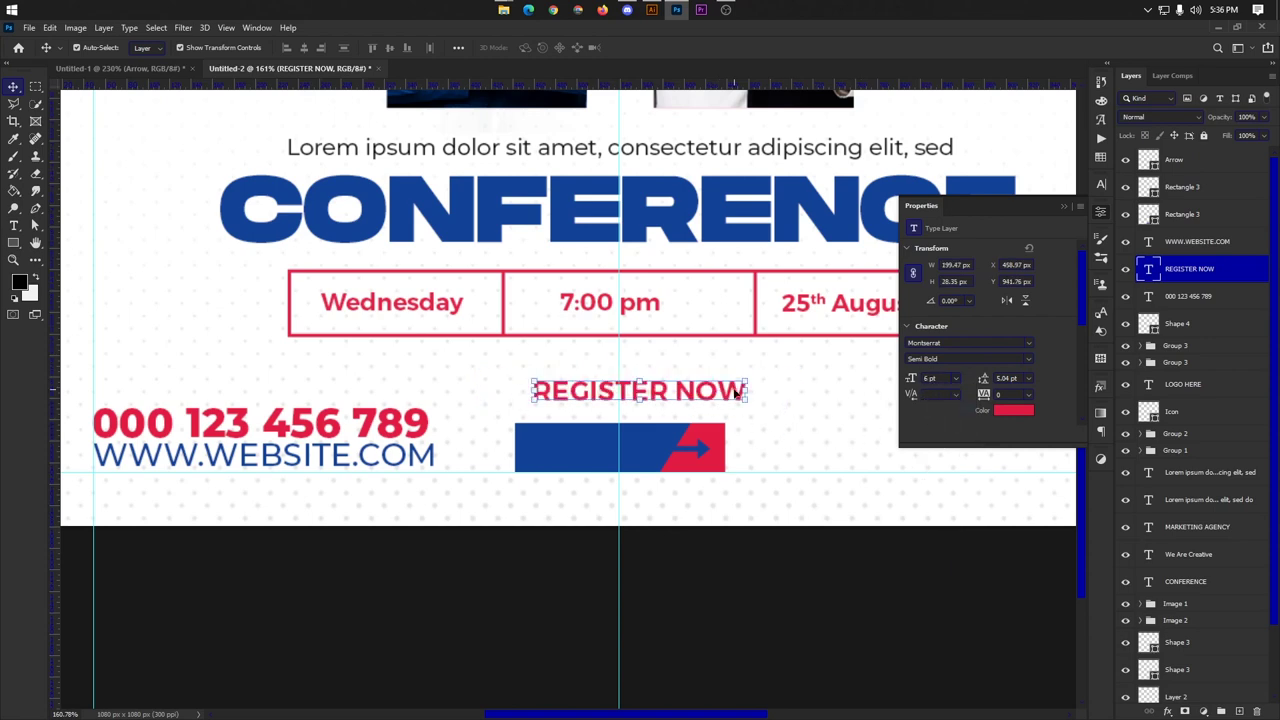
left_click_drag(748, 390, 597, 448)
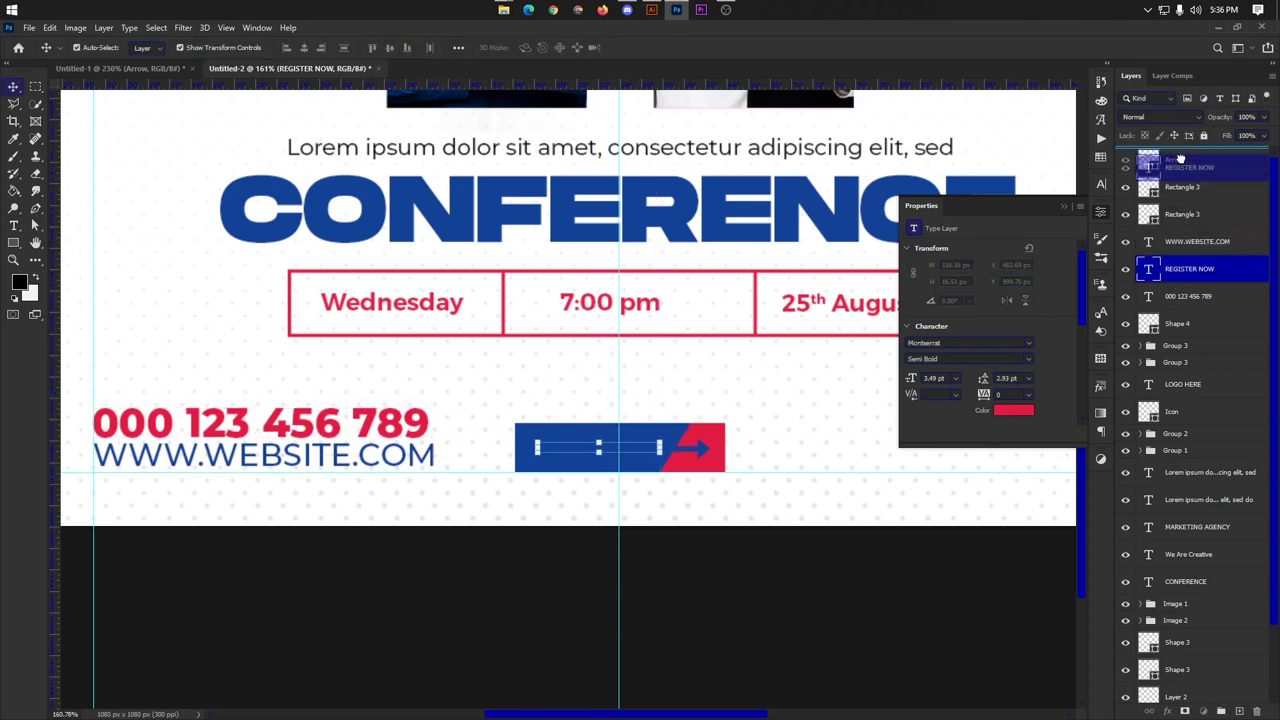
left_click_drag(1180, 273, 1180, 158)
scroll(605, 465, "up", 3)
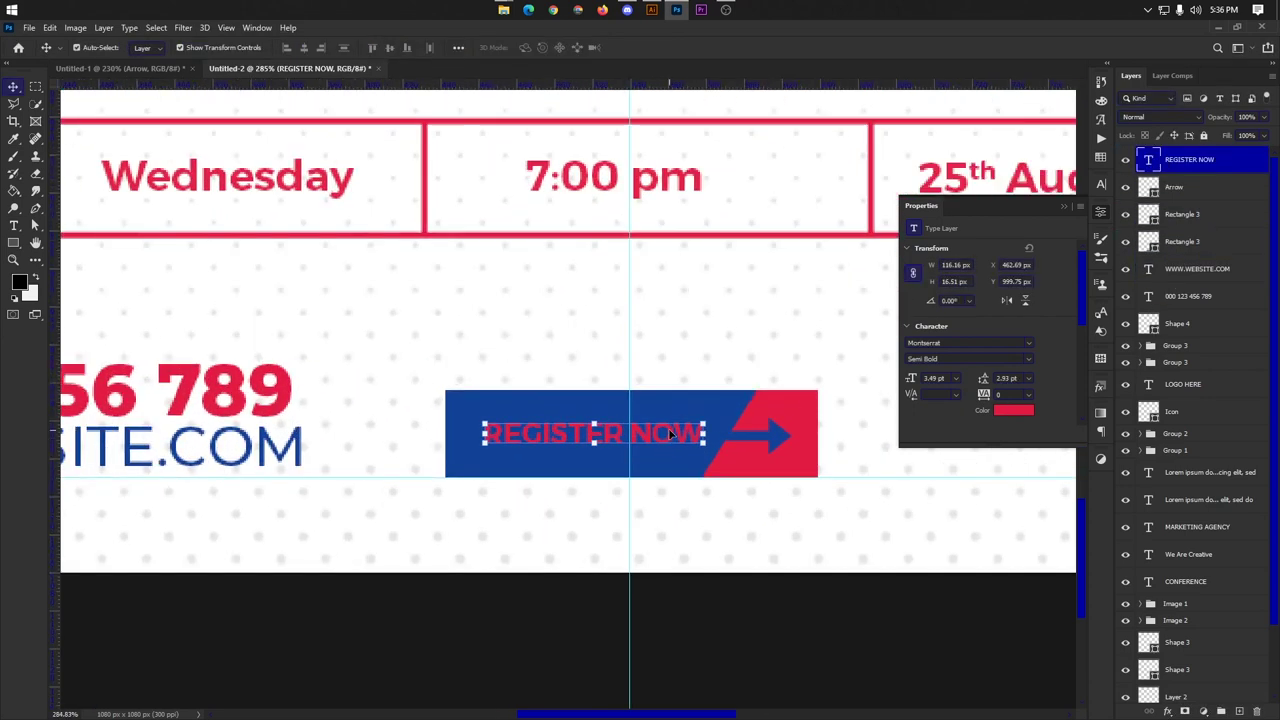
Colour REGISTER NOW white (ffffff) and shift it slightly left on the button
left_click(1005, 418)
left_click(827, 230)
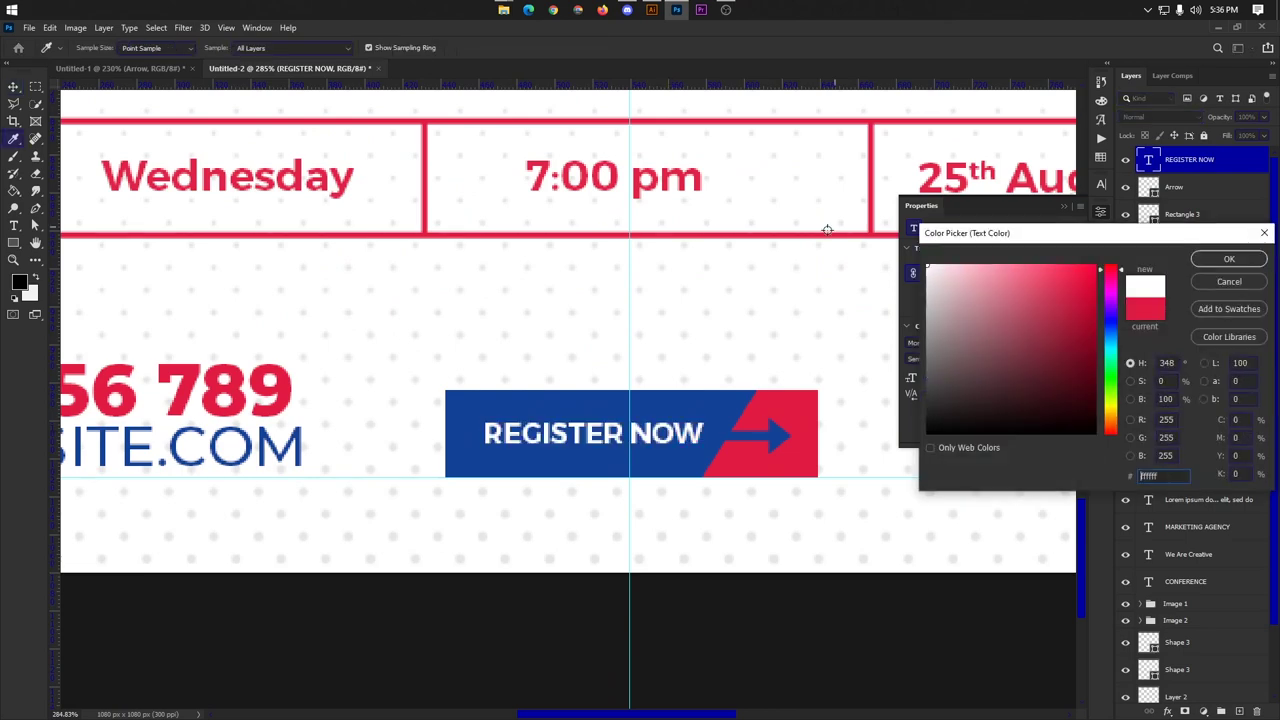
left_click(1229, 258)
left_click_drag(694, 423, 686, 423)
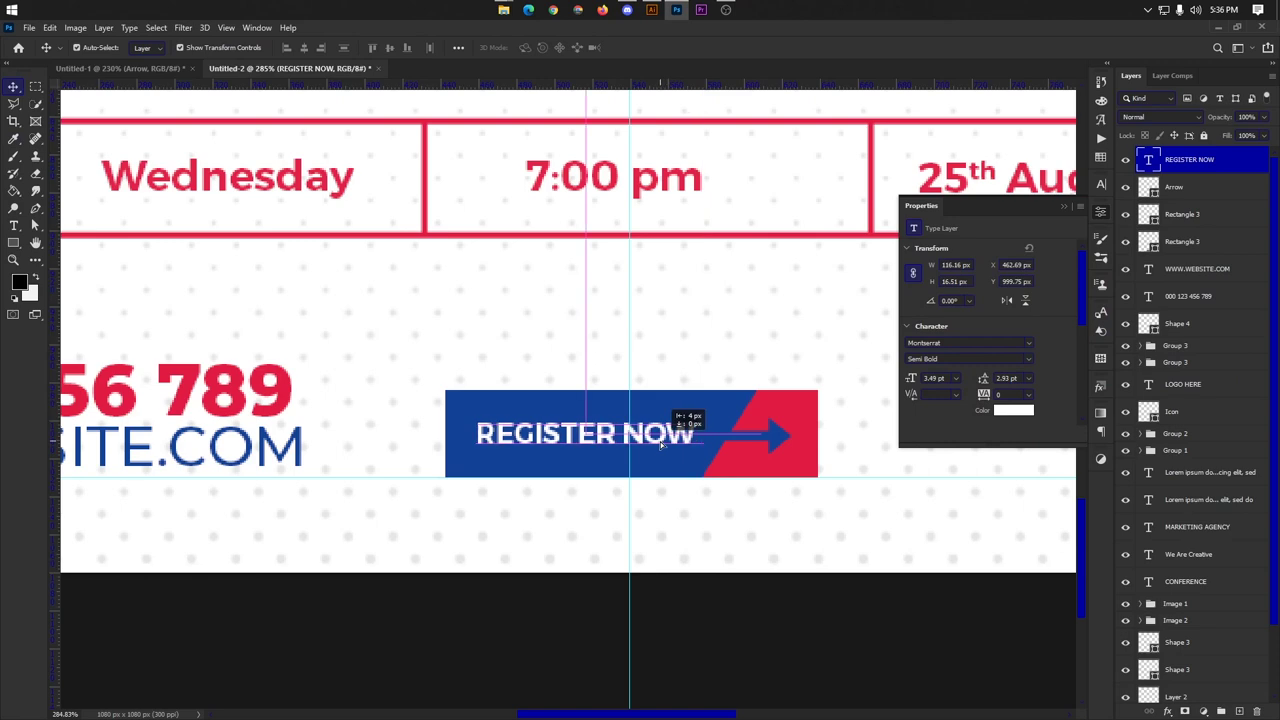
scroll(660, 448, "down", 5)
Duplicate the phone number to the lower right and retype the copy as FOLLOW US NOW
left_click(654, 543)
scroll(654, 543, "down", 4)
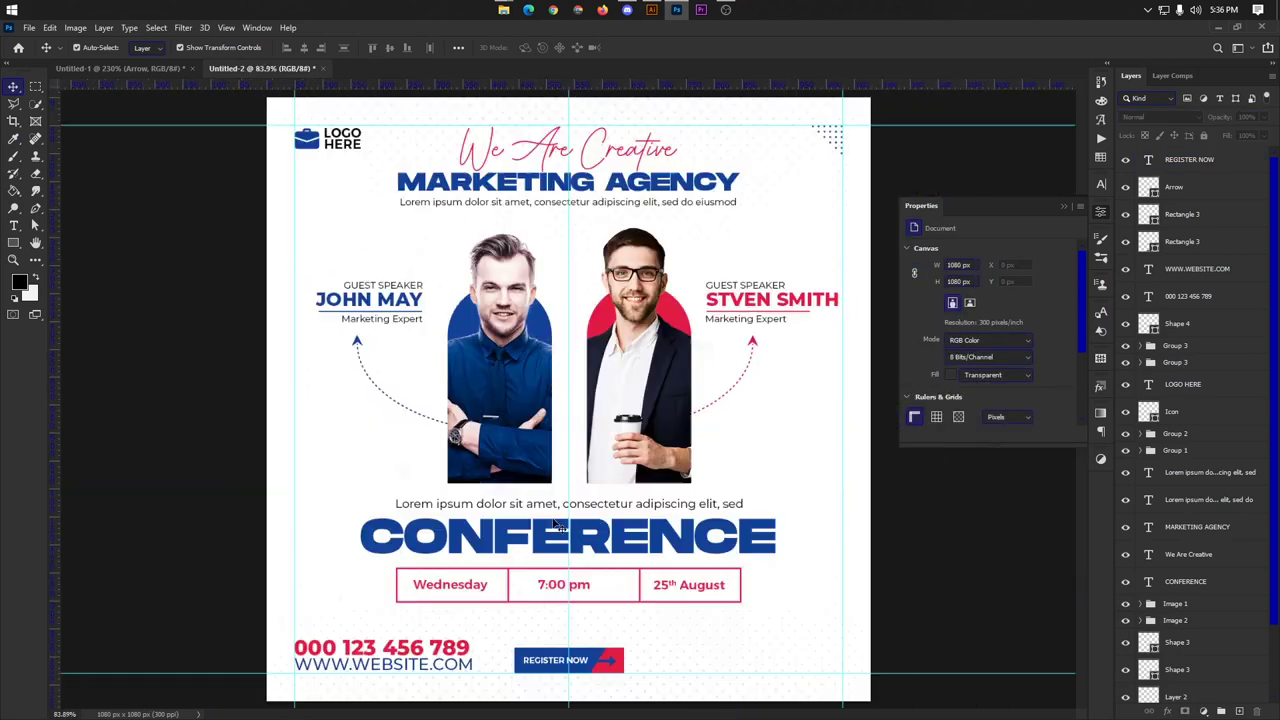
left_click(1061, 207)
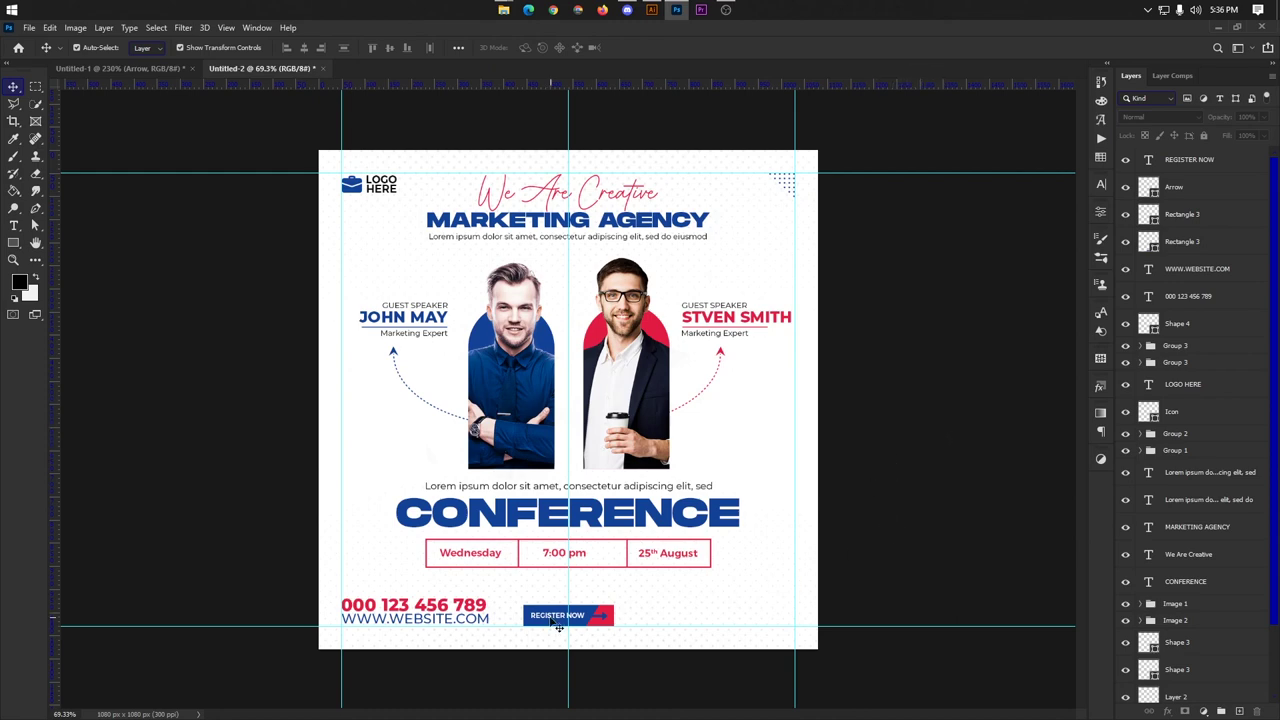
left_click_drag(466, 605, 762, 596)
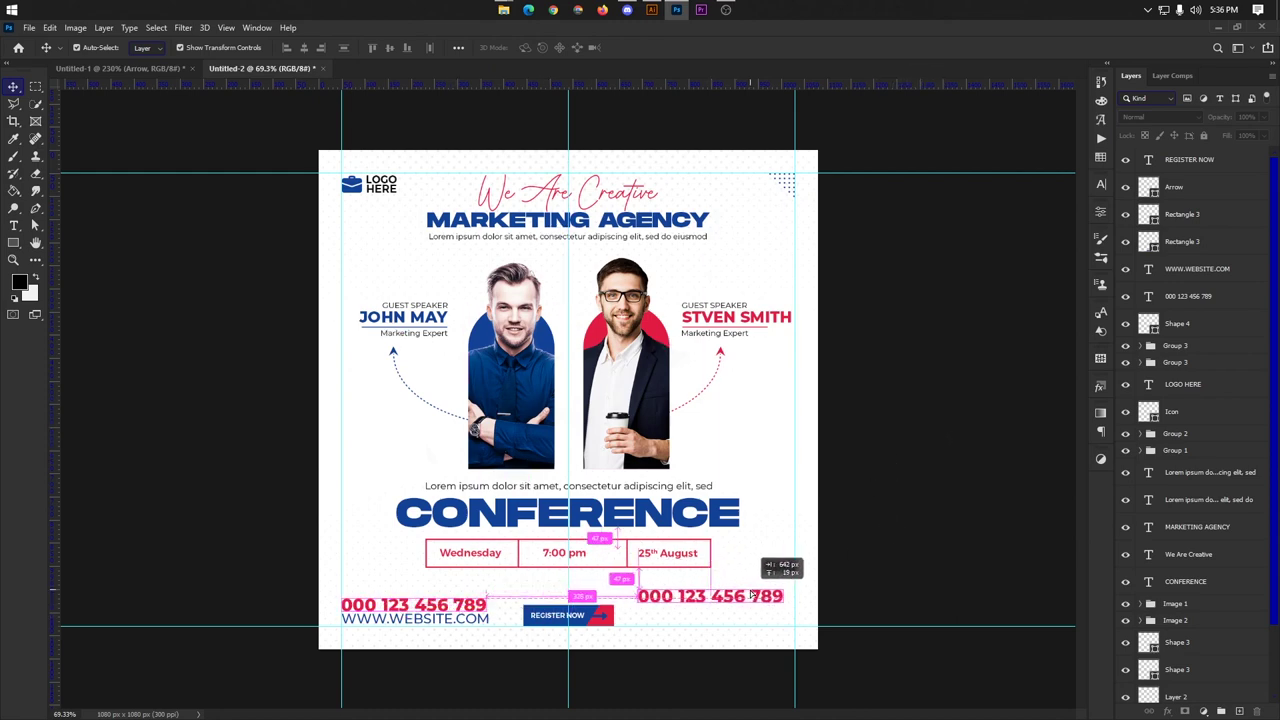
double_click(745, 596)
type("fo")
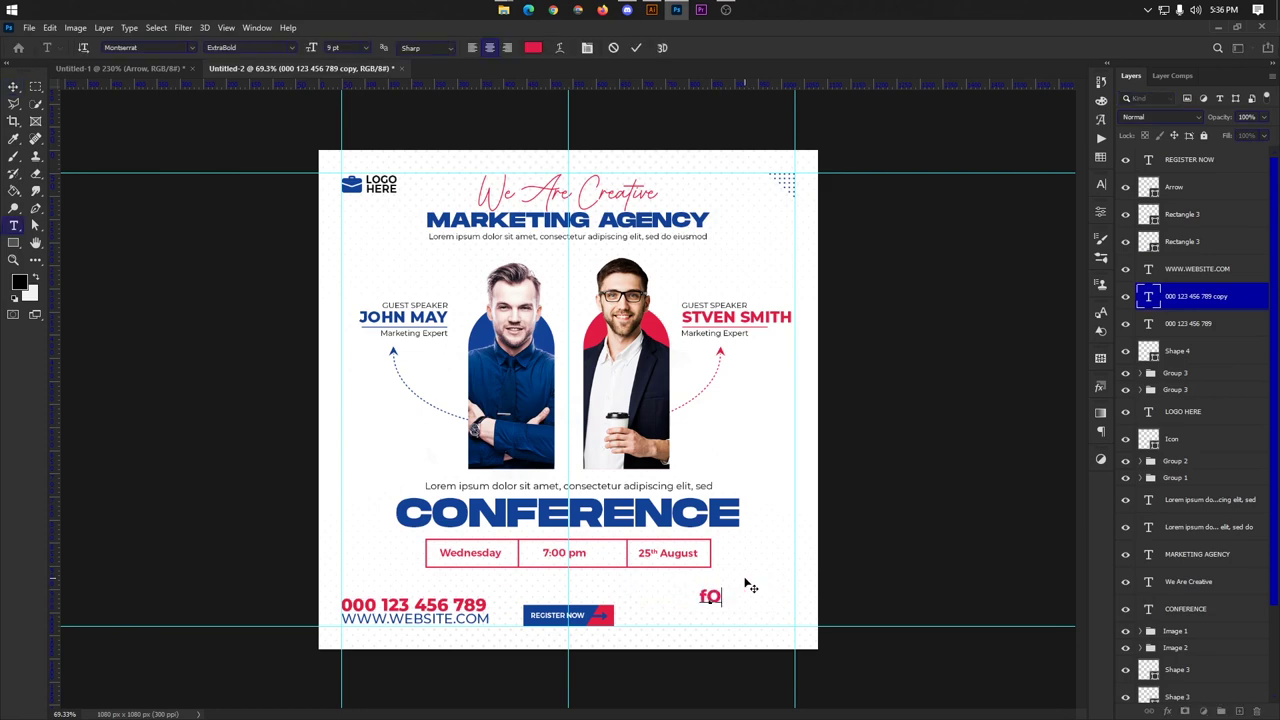
key("BackSpace")
type("FOLLOW ")
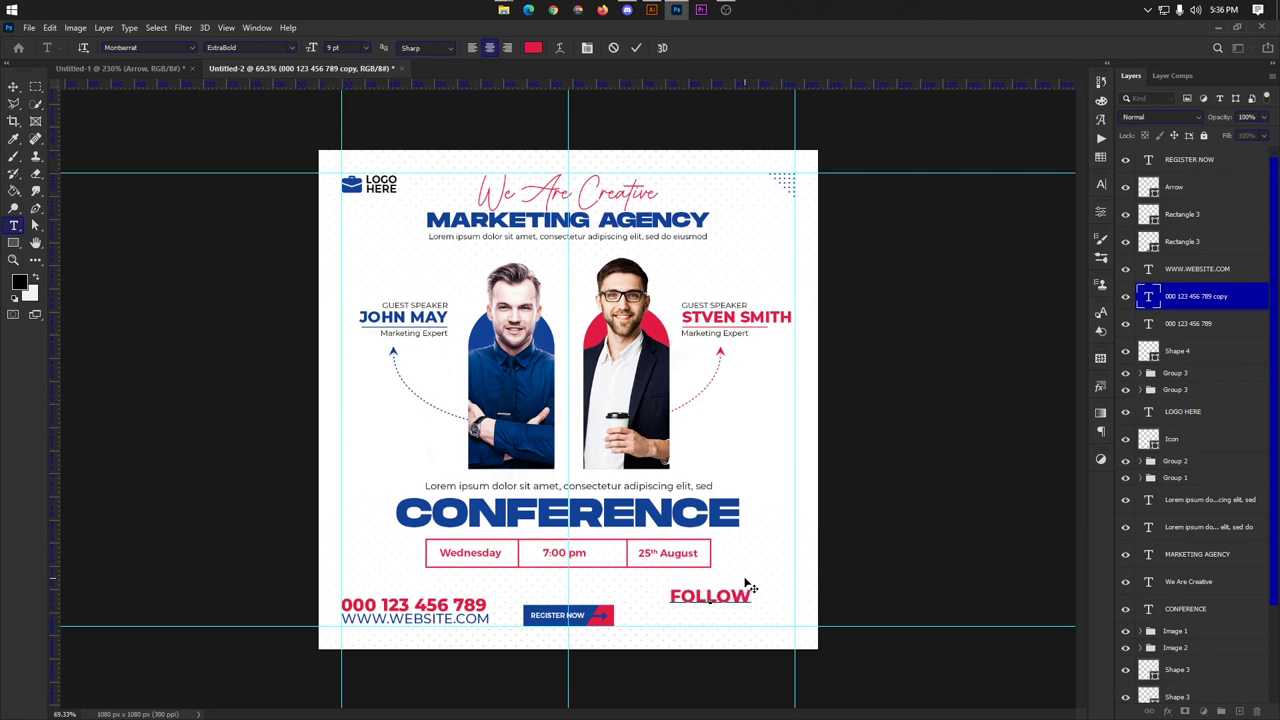
type("US ")
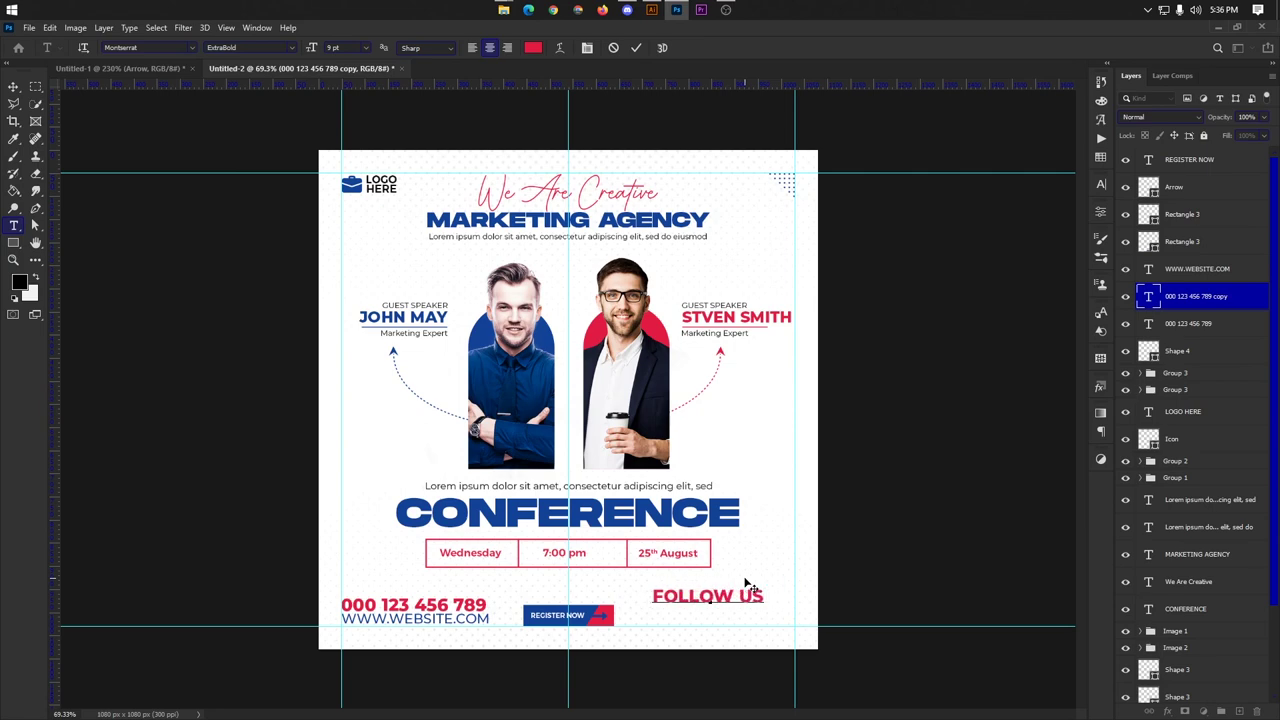
type("NOW")
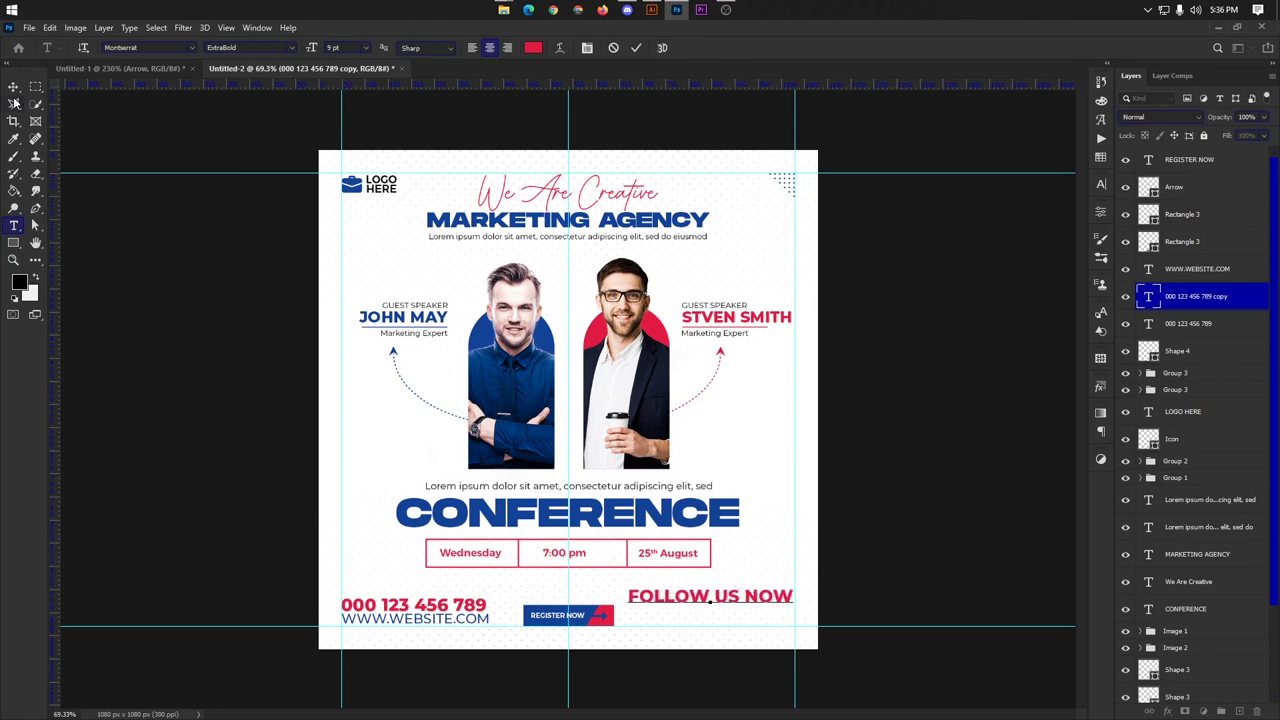
left_click(13, 87)
Reduce the FOLLOW US NOW font size and shift it toward the right edge
scroll(678, 506, "up", 3)
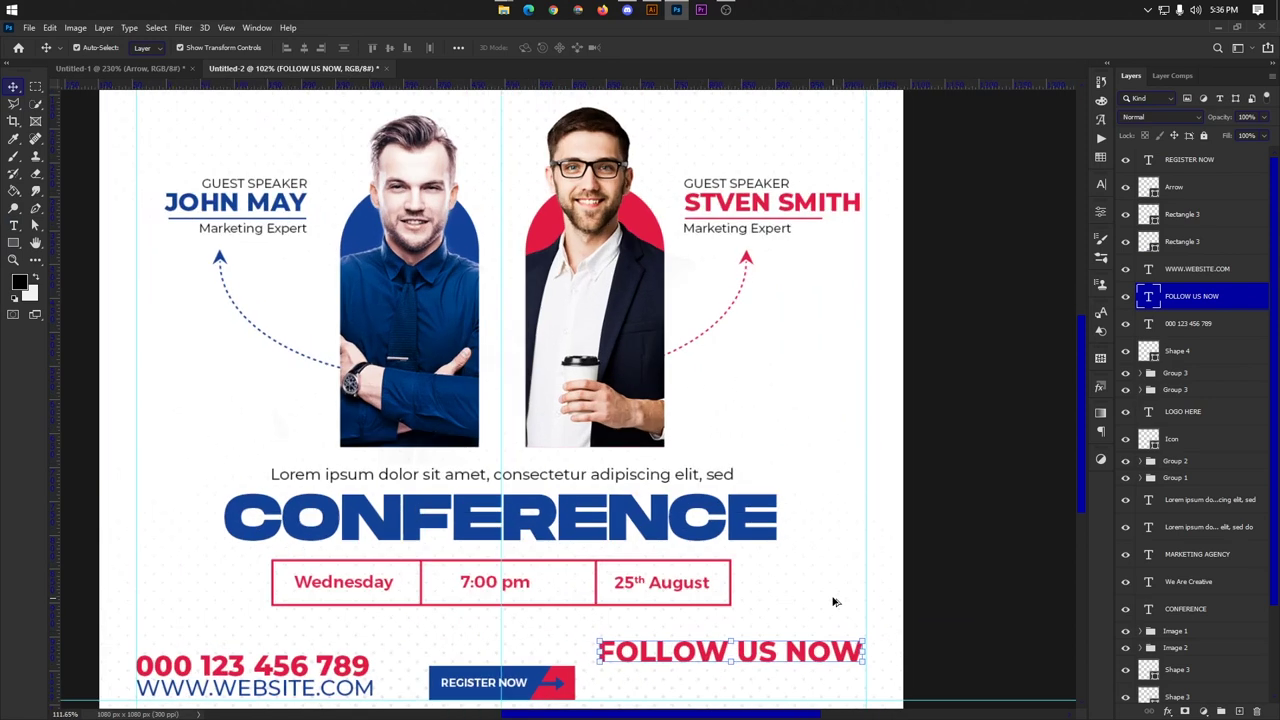
left_click(1101, 187)
left_click(967, 221)
key("Down")
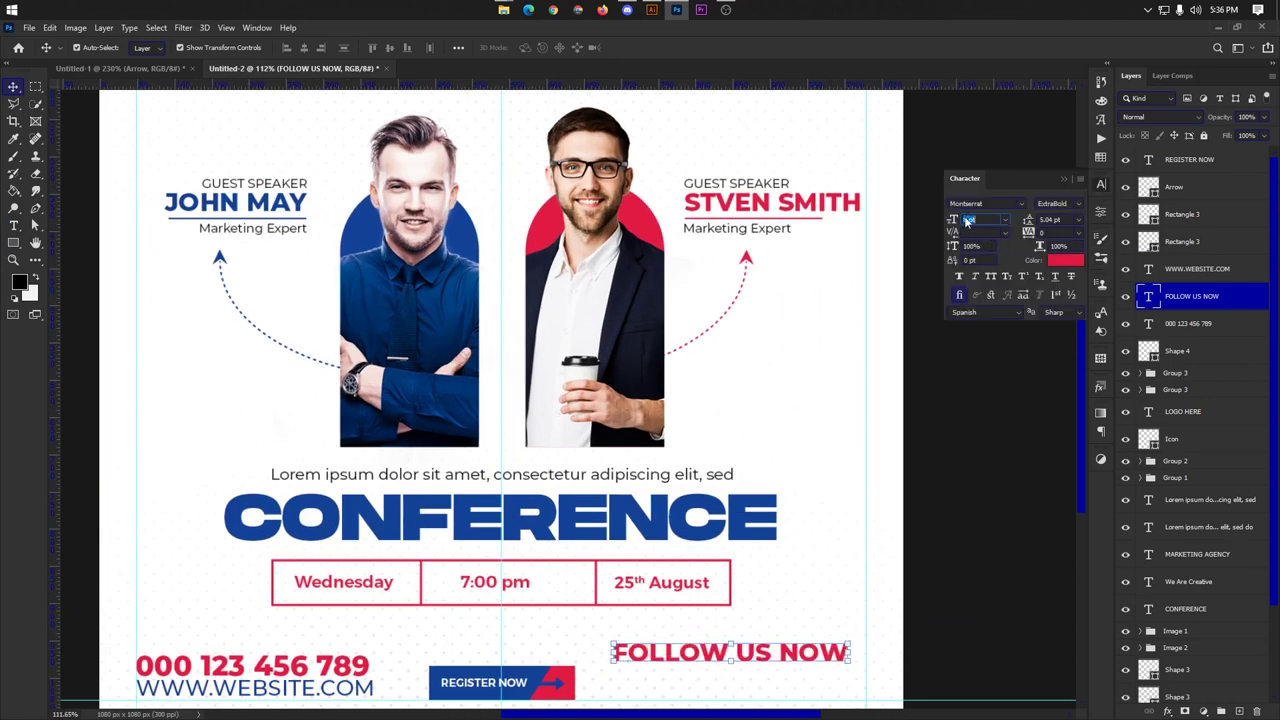
key("Down")
key("Down")
key("Return")
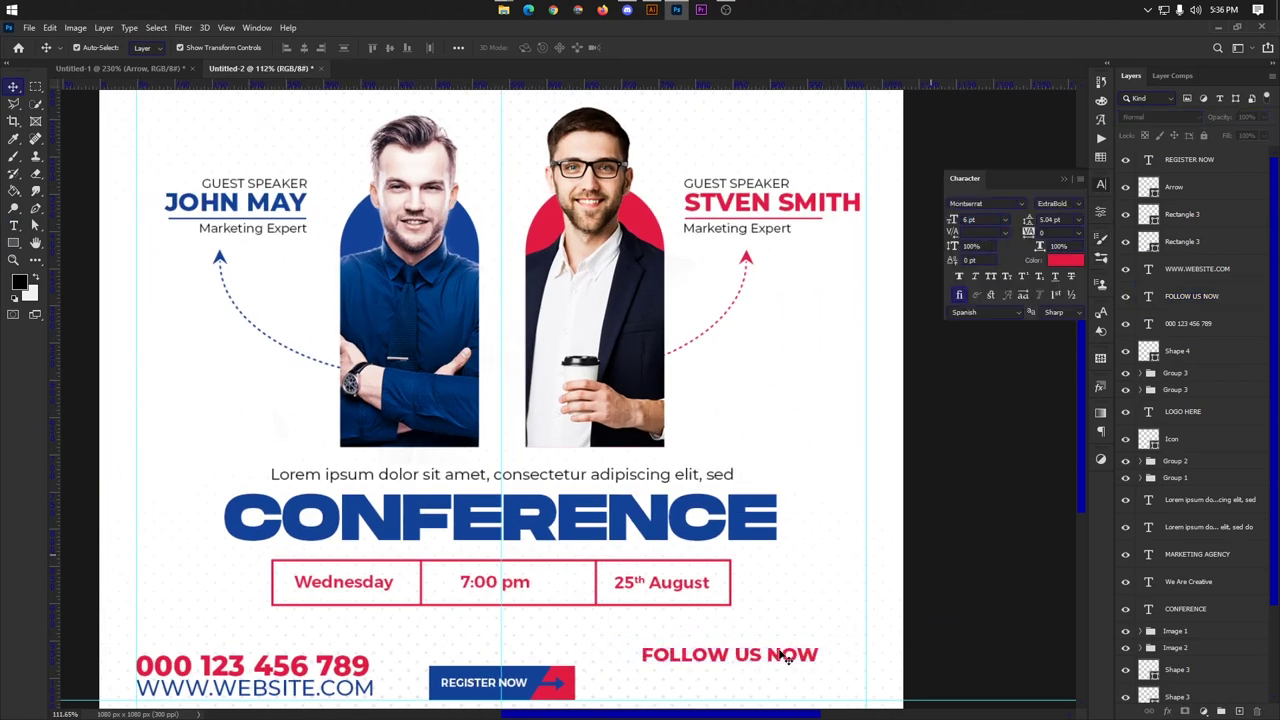
left_click_drag(780, 654, 823, 654)
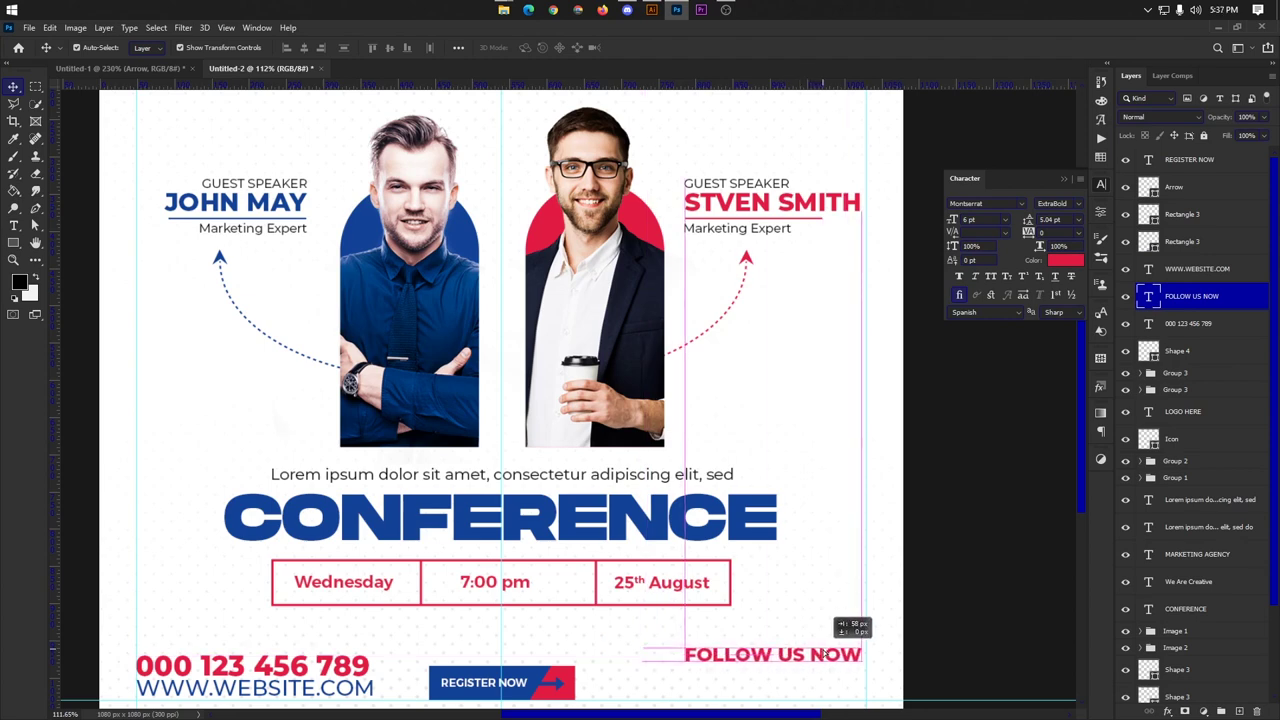
left_click_drag(823, 654, 826, 652)
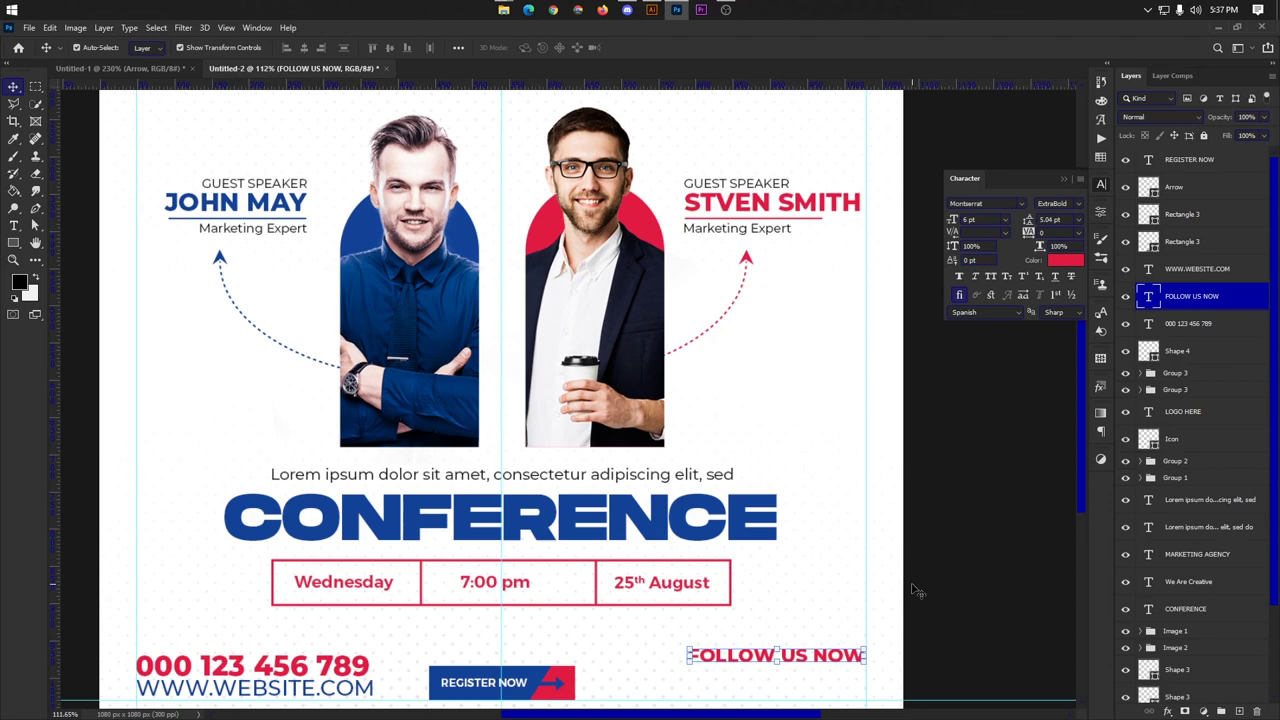
Set FOLLOW US NOW to Bebas Neue at 9 pt and settle it at the bottom right
left_click(1022, 204)
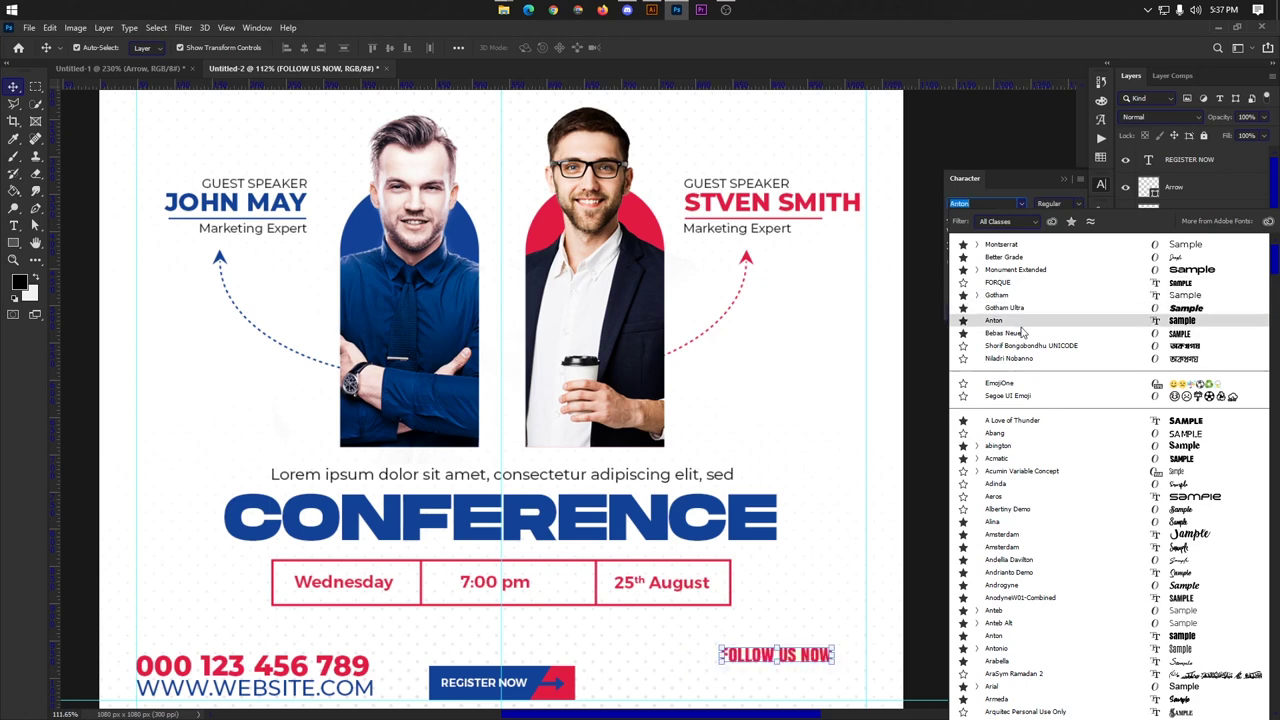
left_click(1022, 333)
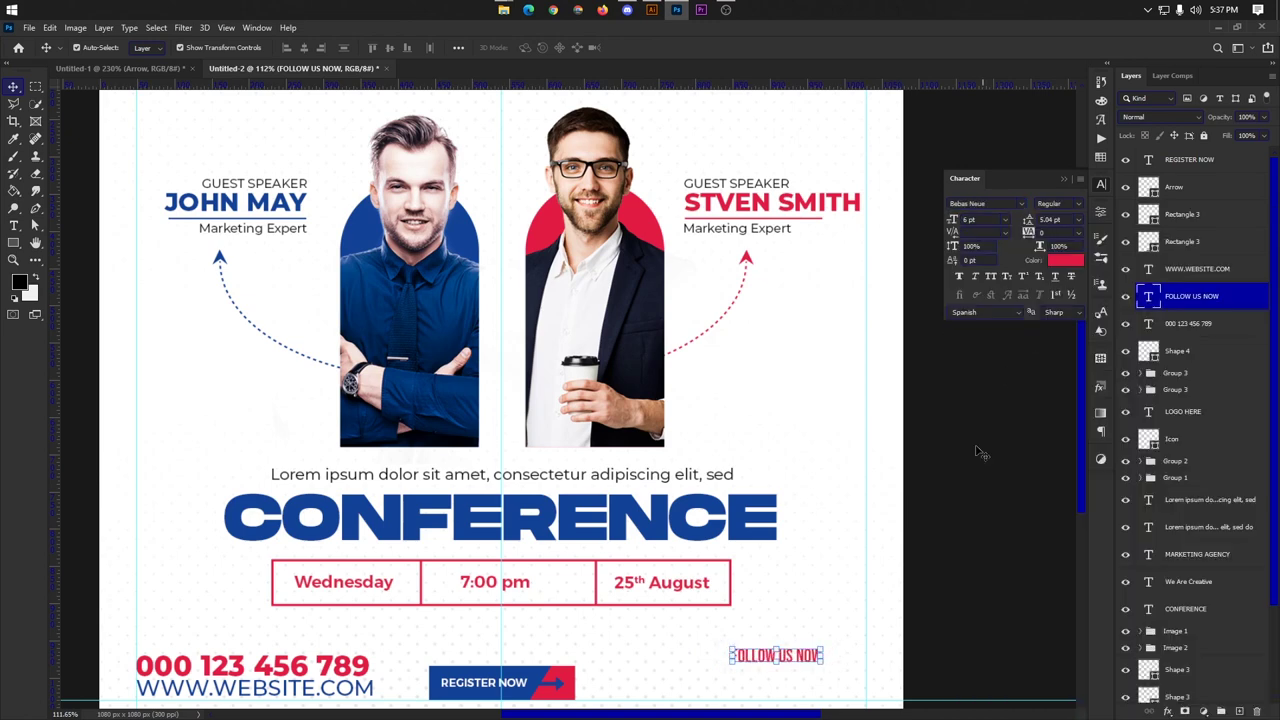
left_click(968, 219)
key("Up")
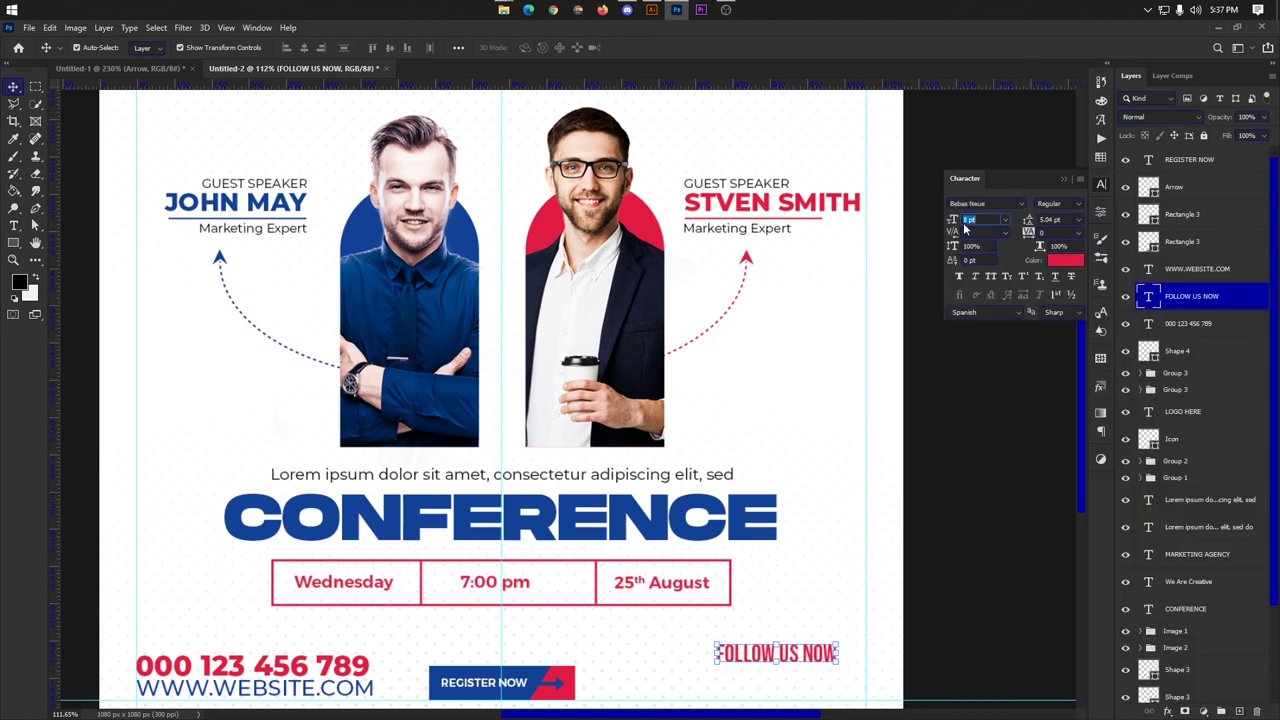
key("Up")
key("Up")
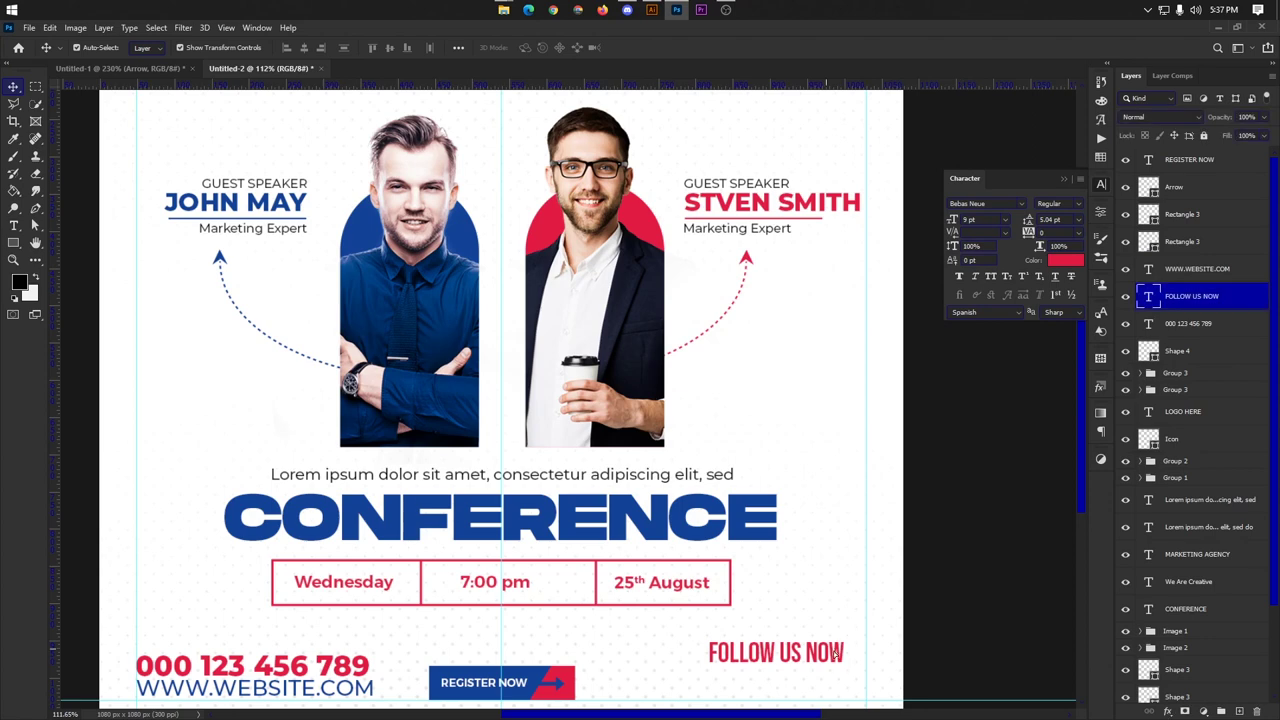
left_click_drag(832, 652, 853, 655)
left_click(975, 528)
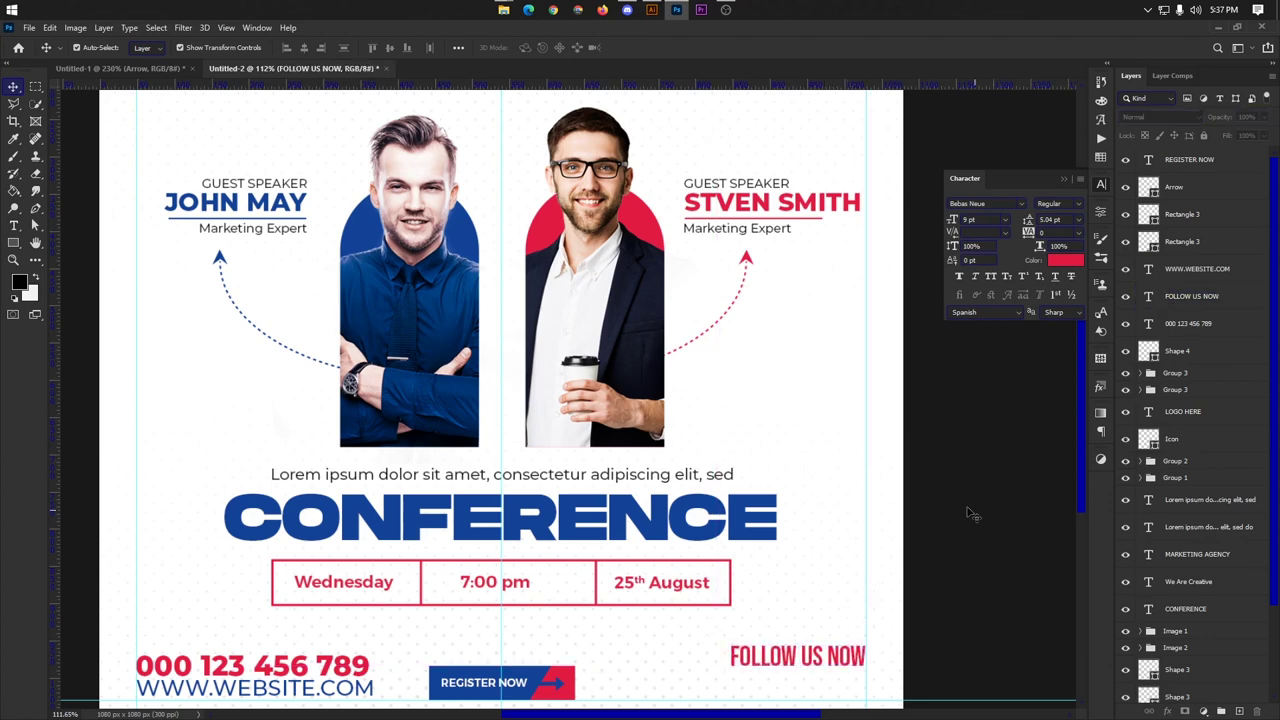
left_click(90, 68)
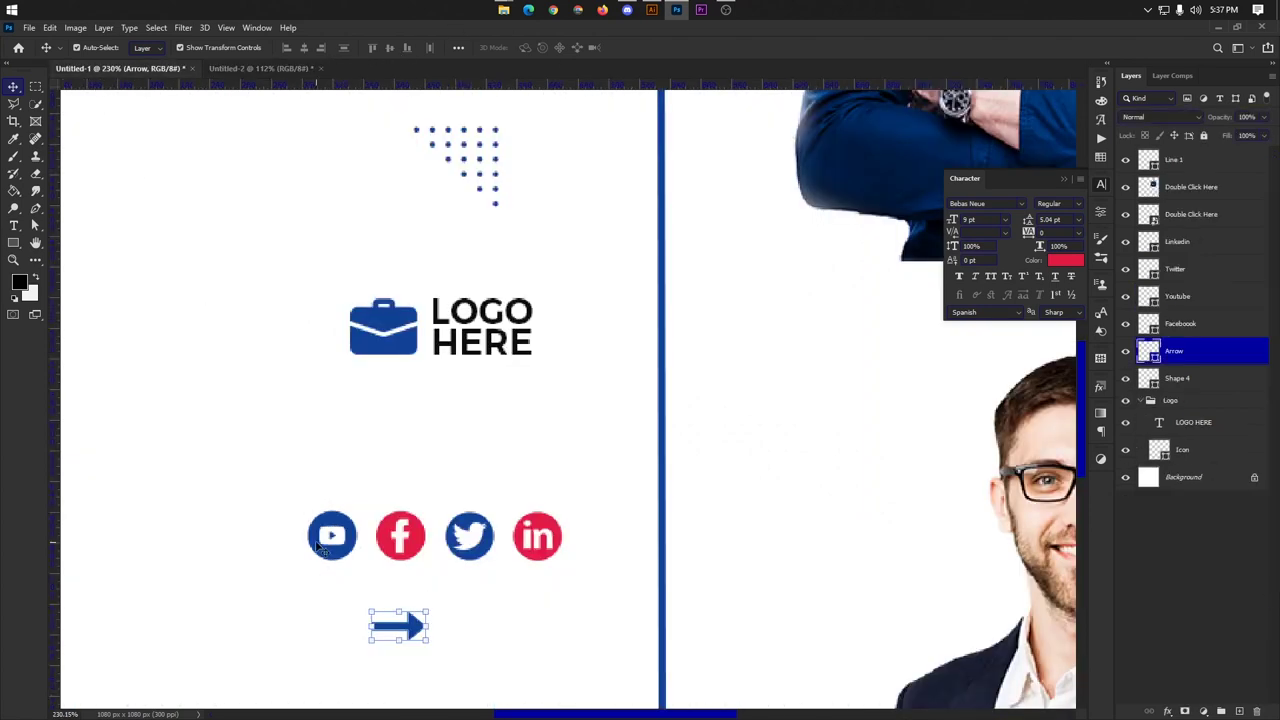
Copy the YouTube, Facebook, Twitter and LinkedIn icons from Untitled-1 into the flyer beneath FOLLOW US NOW
left_click(324, 546)
left_click_drag(265, 562, 586, 518)
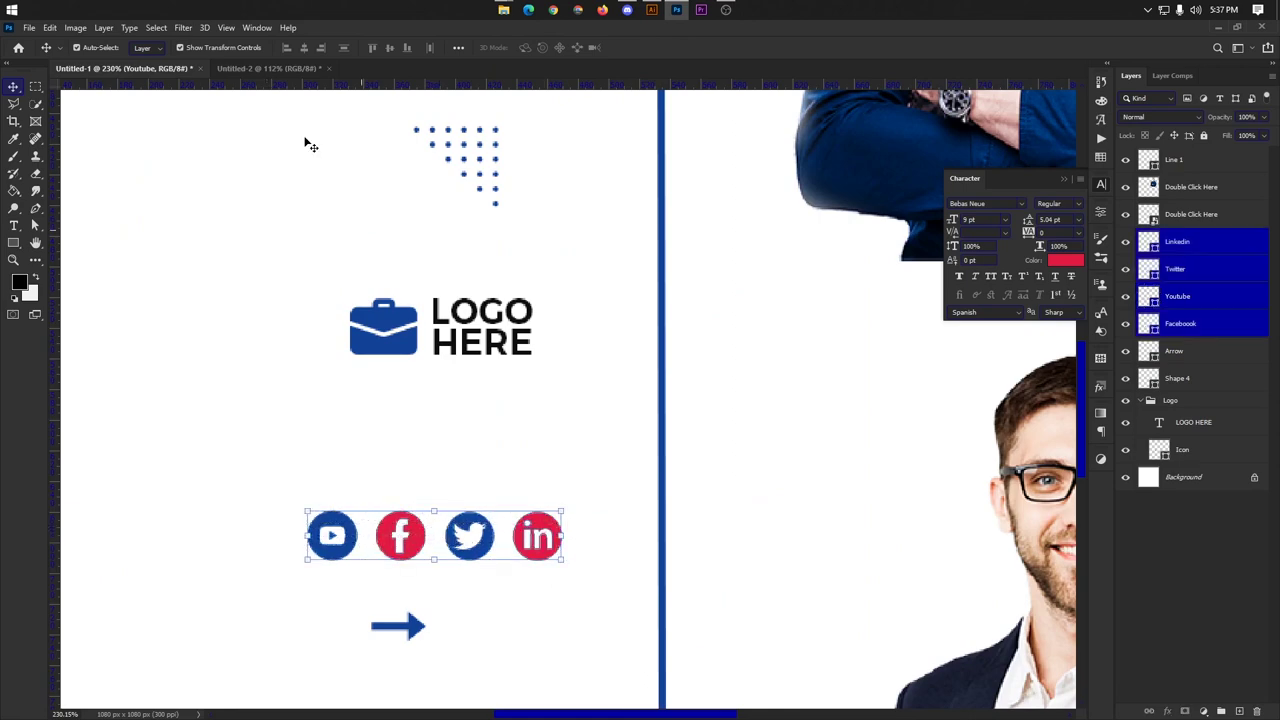
left_click_drag(306, 143, 688, 519)
left_click_drag(530, 401, 834, 690)
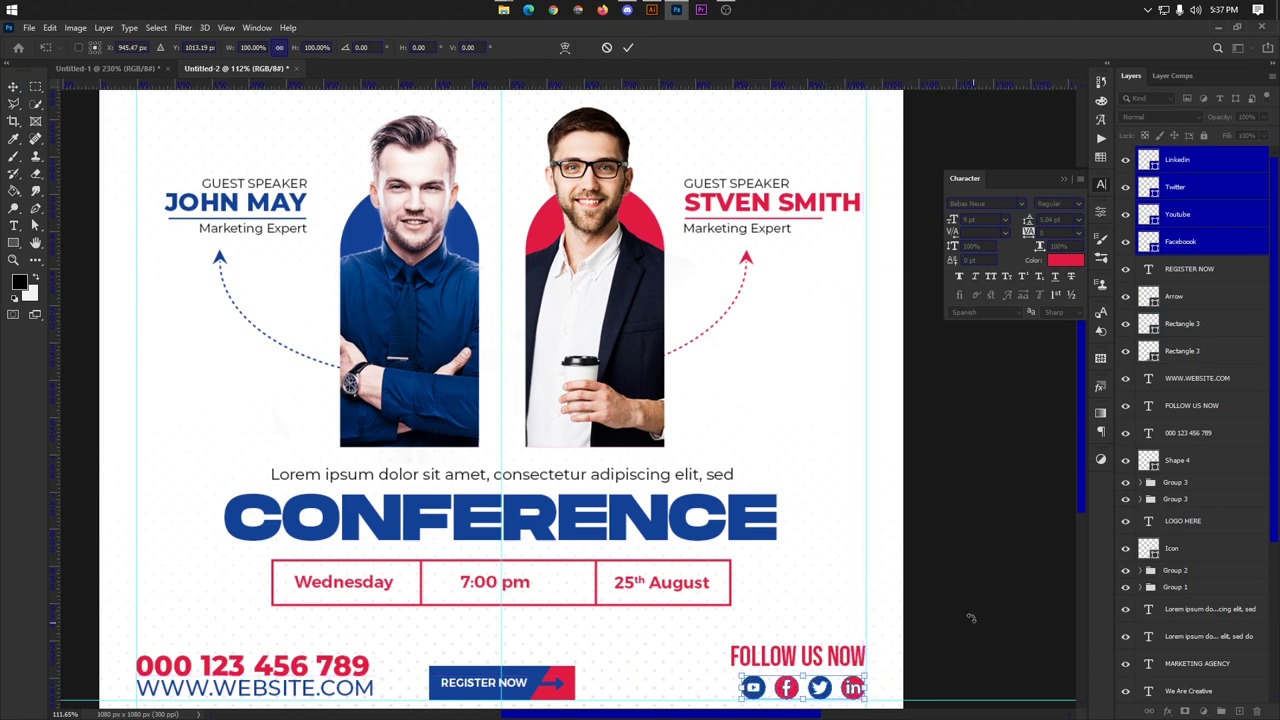
scroll(960, 600, "down", 3)
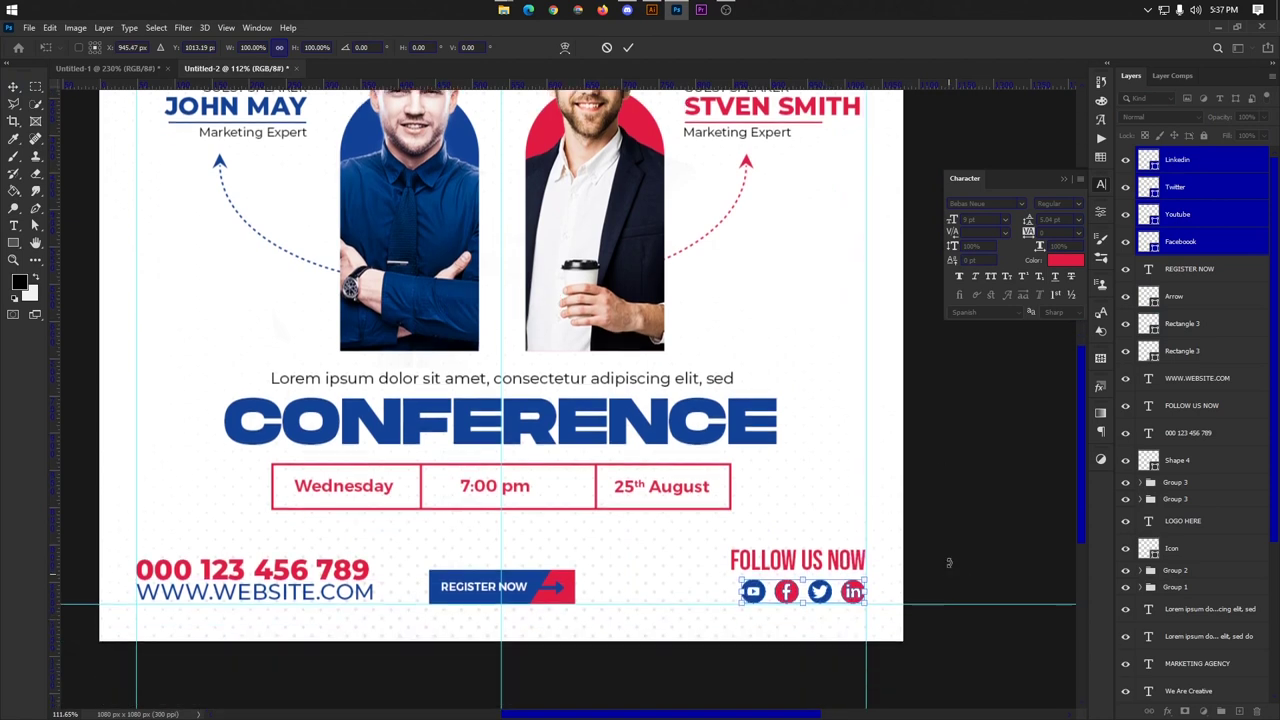
left_click(628, 47)
scroll(860, 560, "up", 3)
left_click_drag(862, 537, 864, 541)
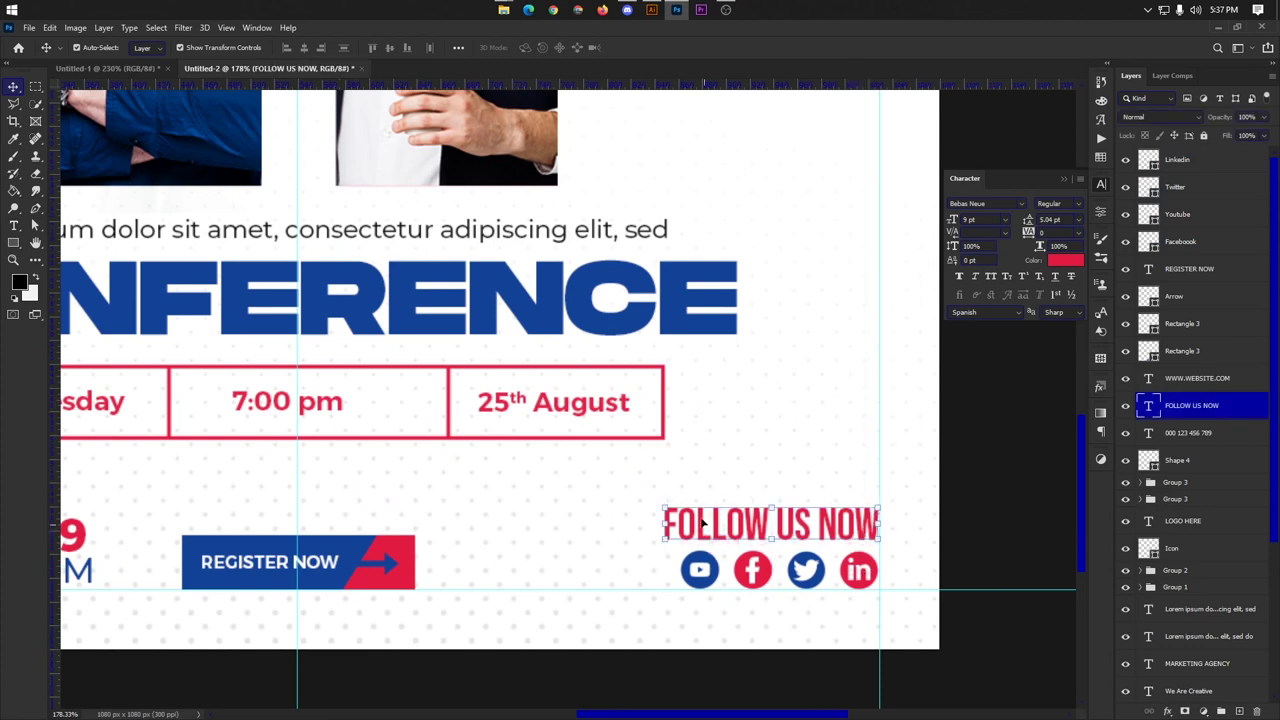
Scale FOLLOW US NOW to about 92% (8.28 pt) so it spans the icon row
left_click(969, 220)
scroll(705, 600, "left", 1)
left_click(984, 569)
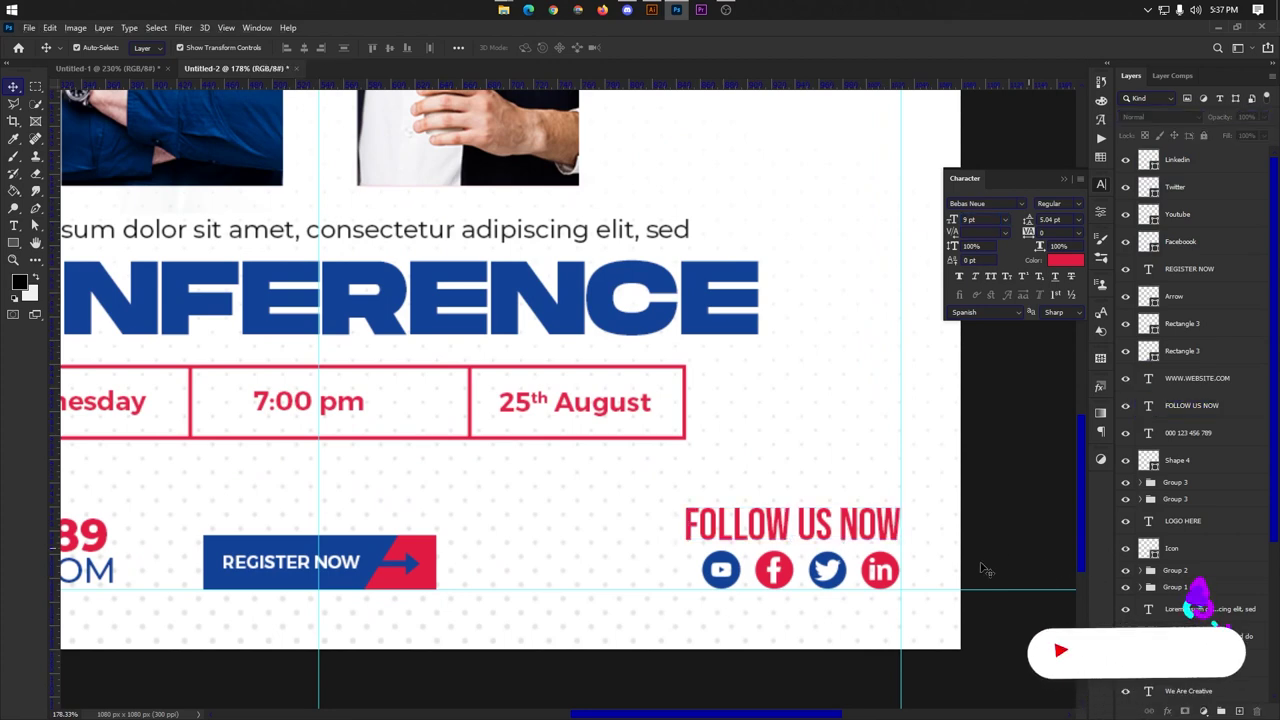
scroll(937, 580, "up", 3)
left_click(843, 517)
key("ctrl+t")
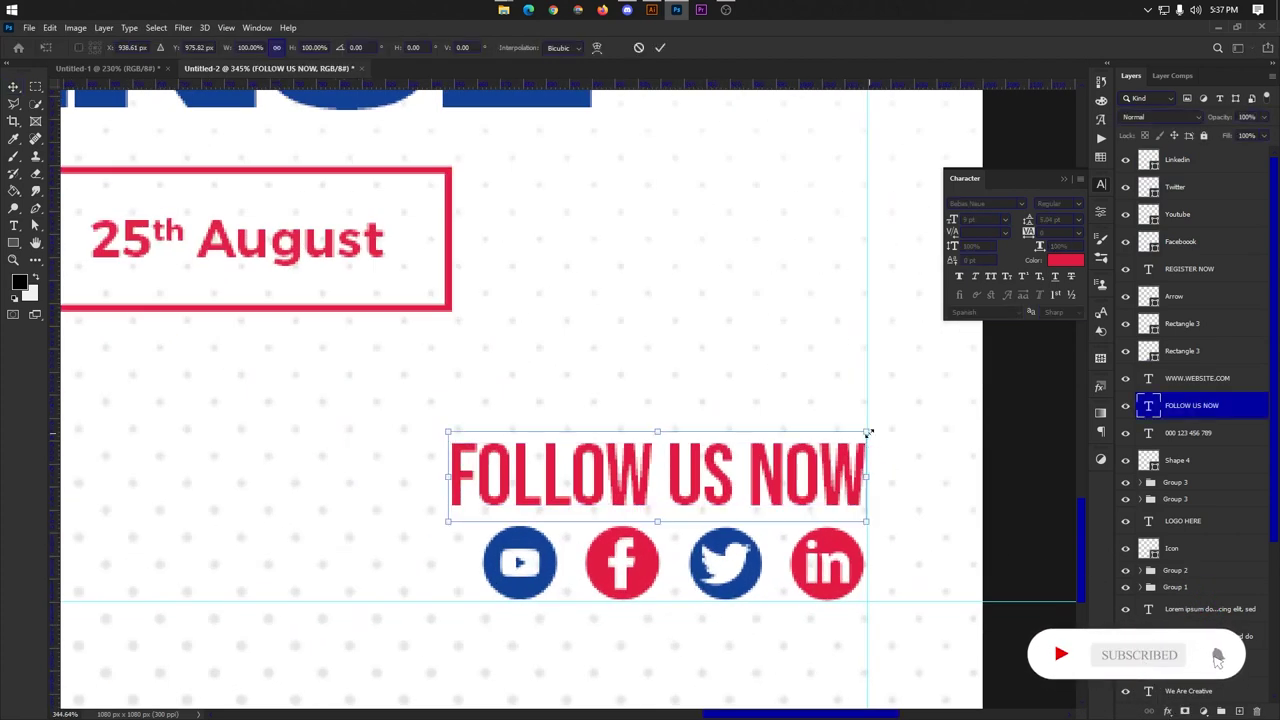
left_click_drag(867, 432, 828, 481)
left_click(659, 47)
scroll(943, 514, "down", 4)
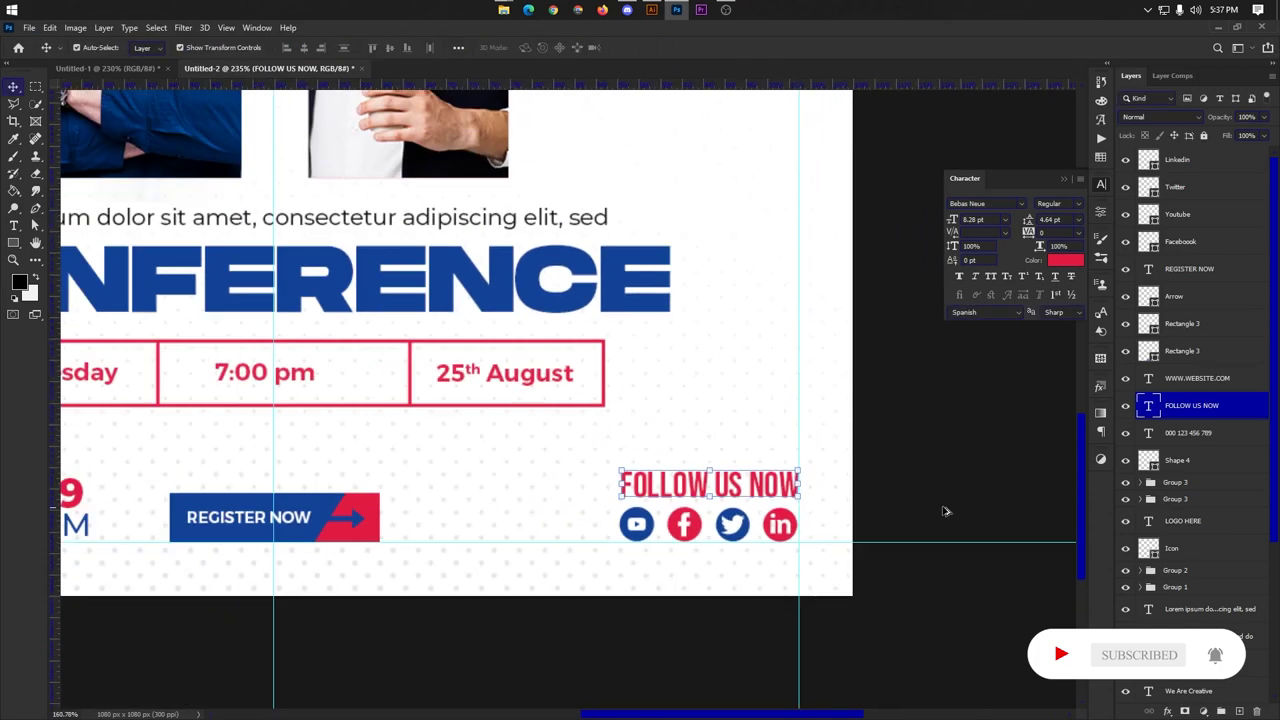
scroll(950, 512, "down", 2)
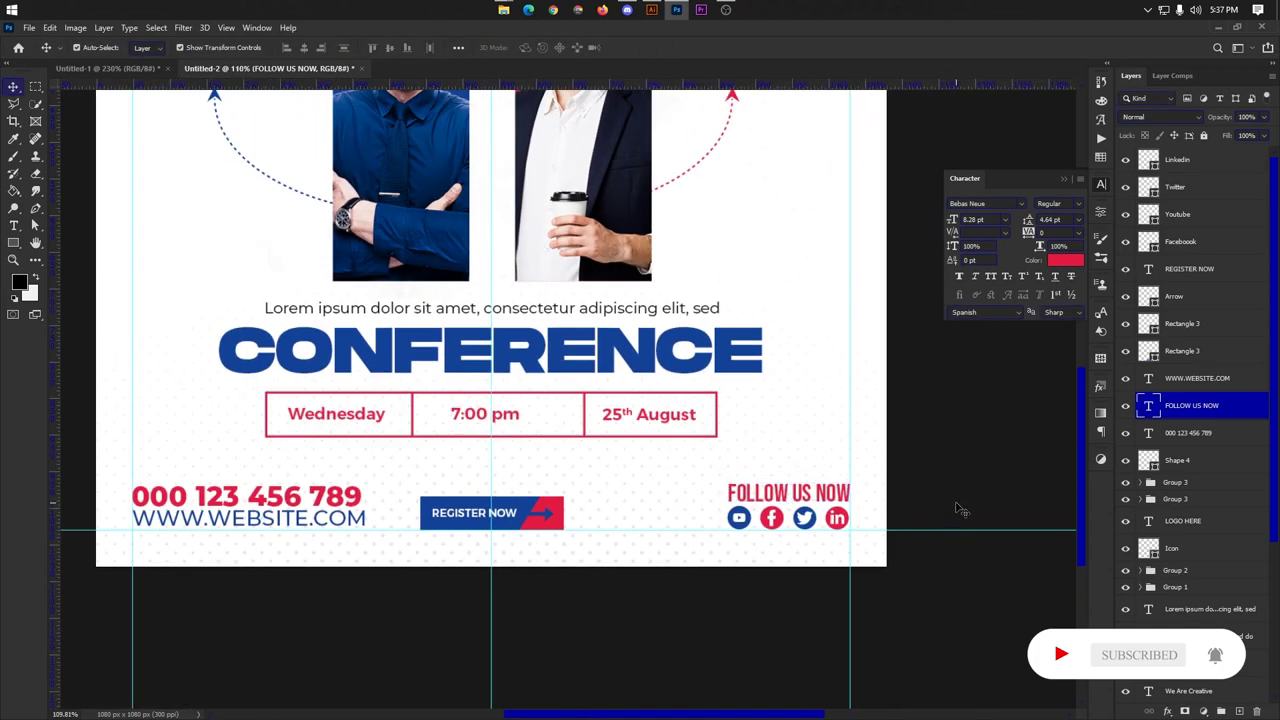
left_click(955, 510)
scroll(946, 534, "down", 2)
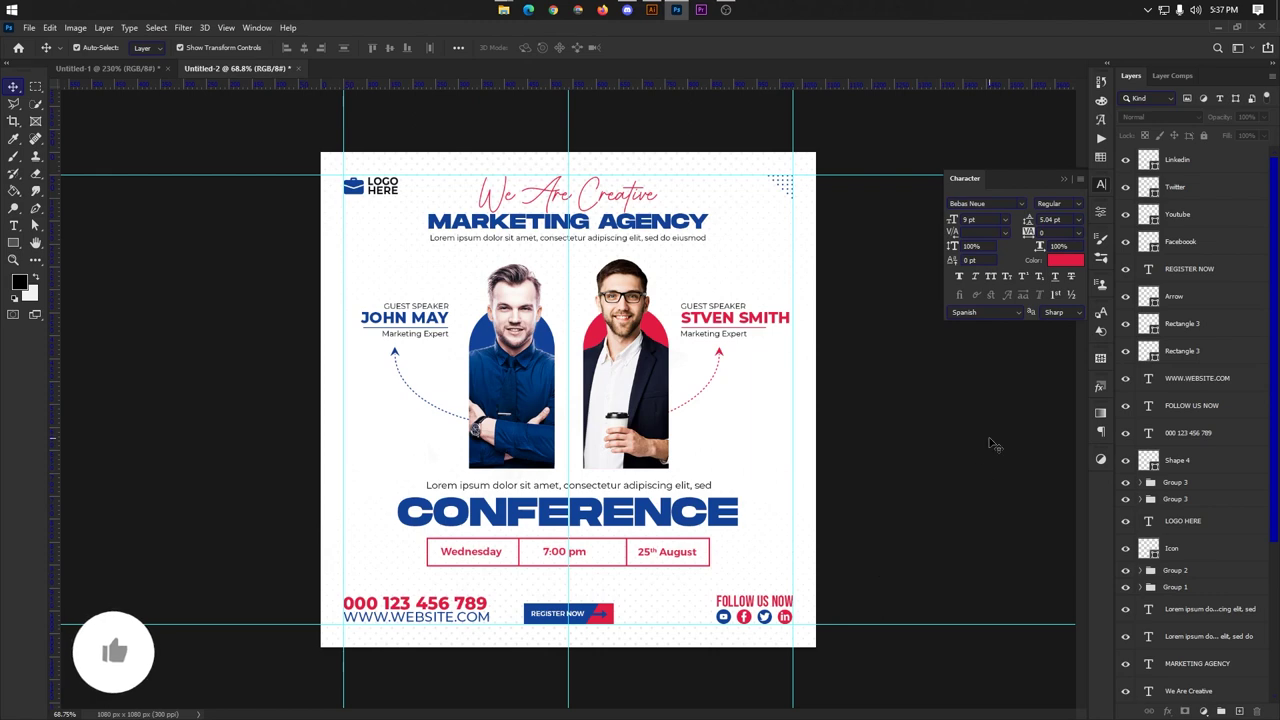
scroll(487, 568, "up", 2)
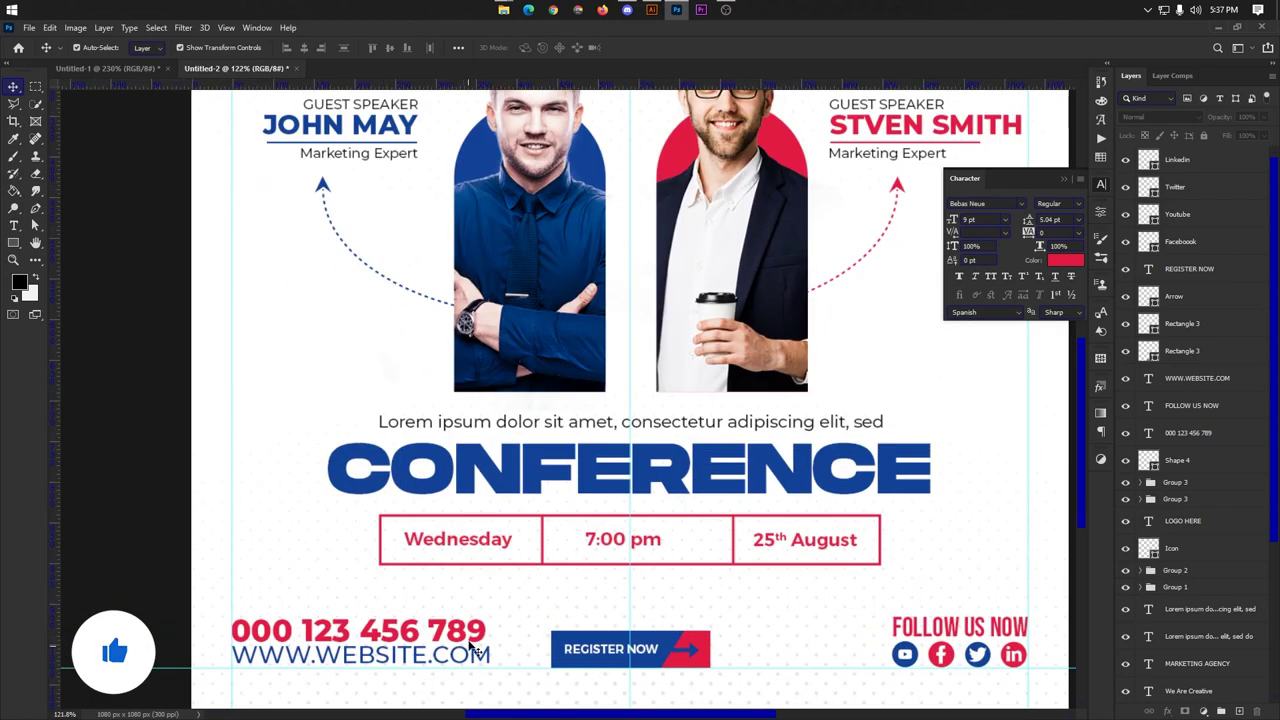
left_click(476, 636)
Scale the phone number and website lines together to about 87% and move them left and down
left_click(1192, 405, "ctrl")
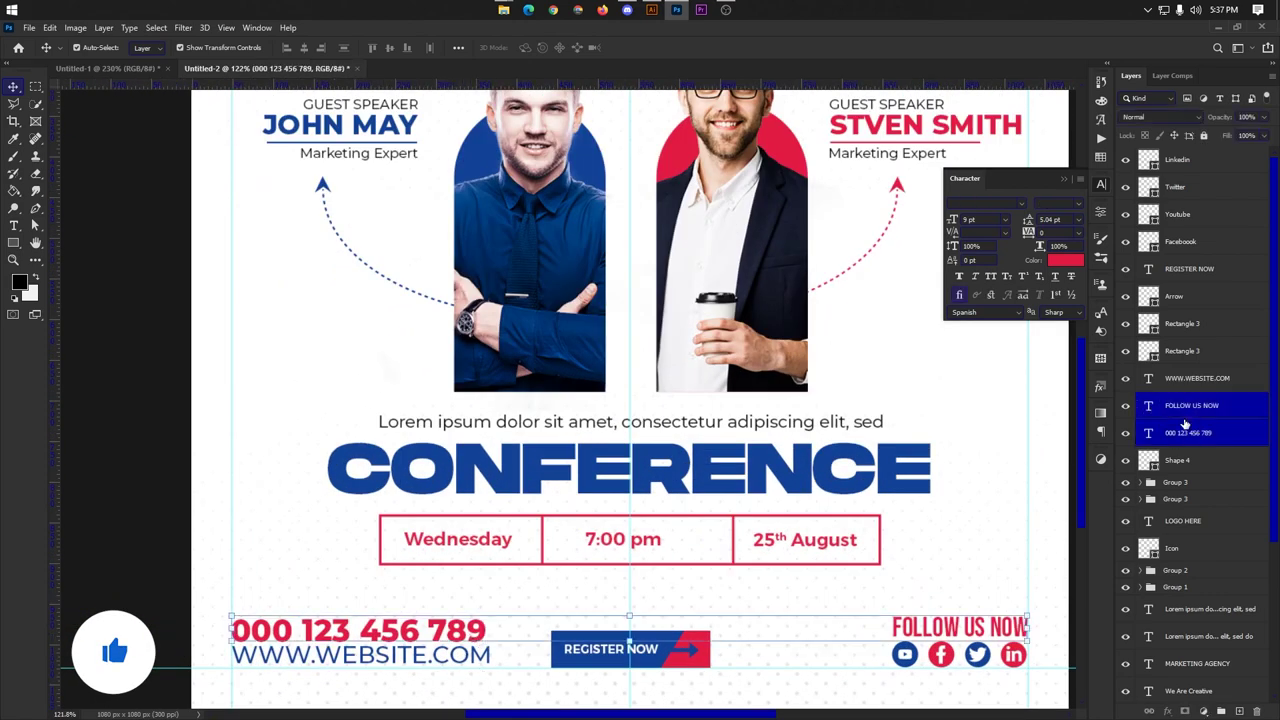
key("ctrl+t")
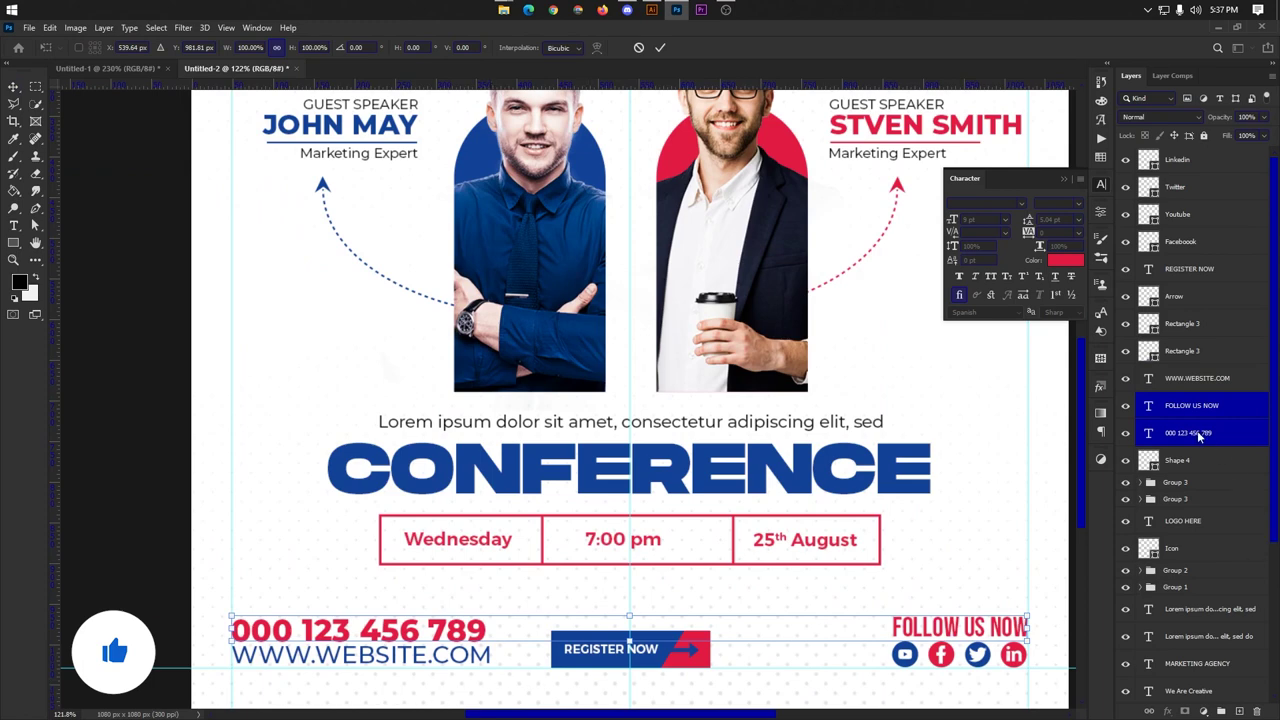
left_click(1199, 434)
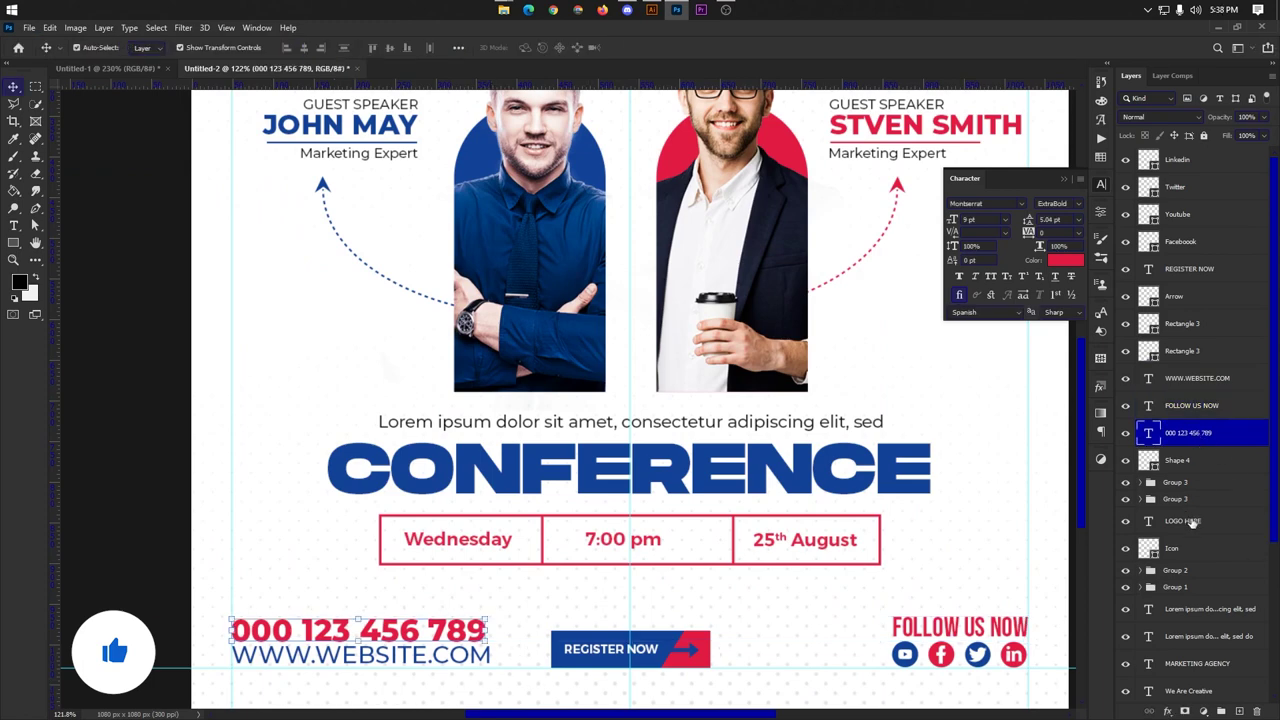
scroll(1192, 522, "down", 1)
left_click(1197, 350, "ctrl")
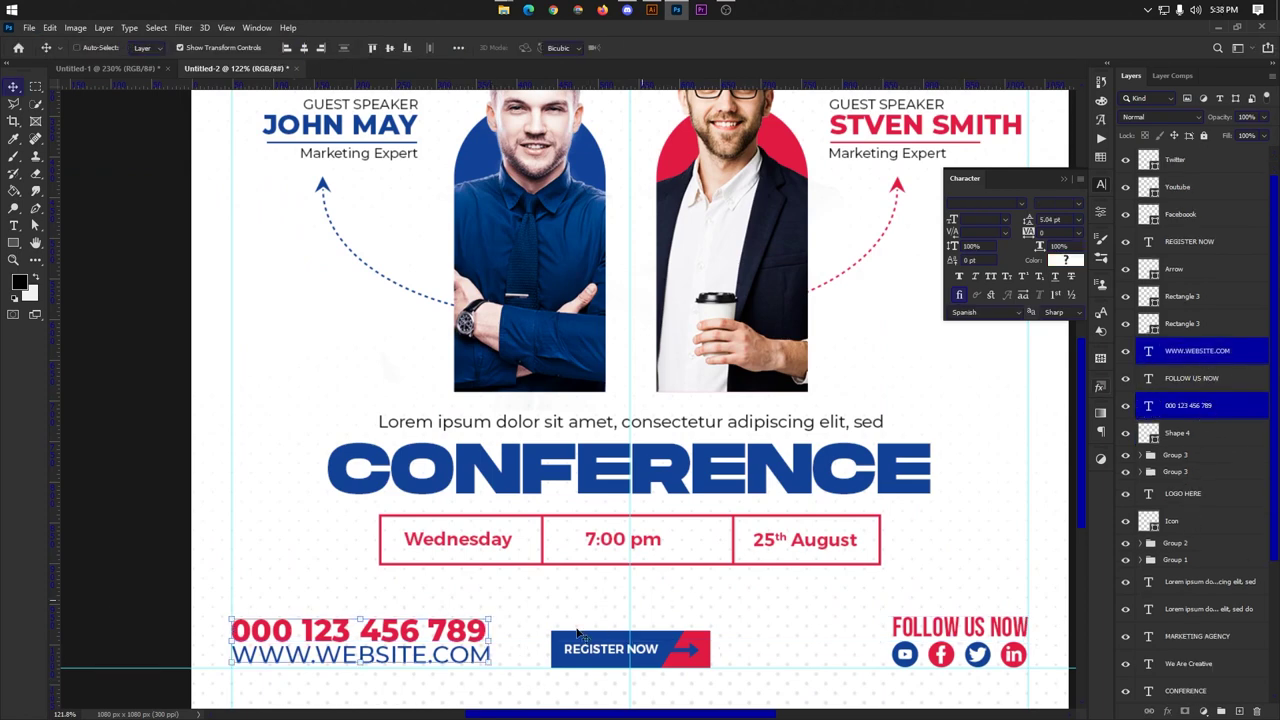
key("ctrl+t")
scroll(323, 523, "up", 3)
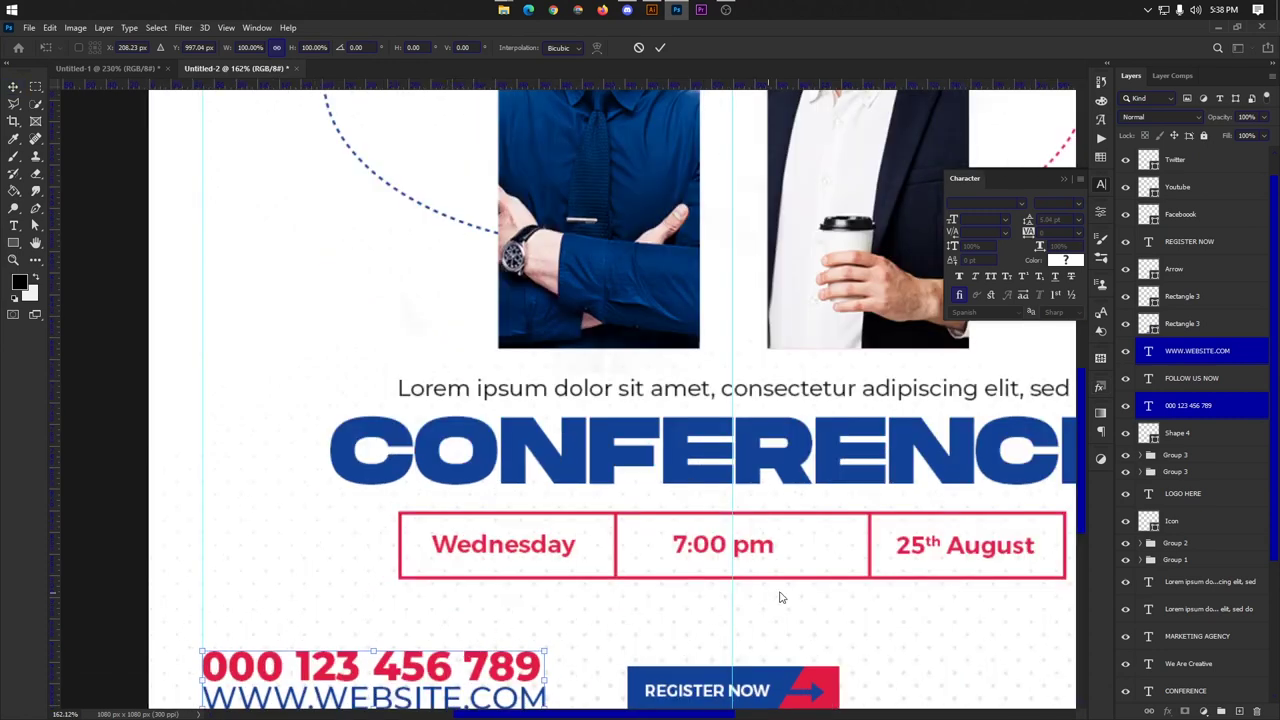
scroll(577, 497, "down", 1)
scroll(577, 497, "down", 3)
scroll(577, 497, "up", 2)
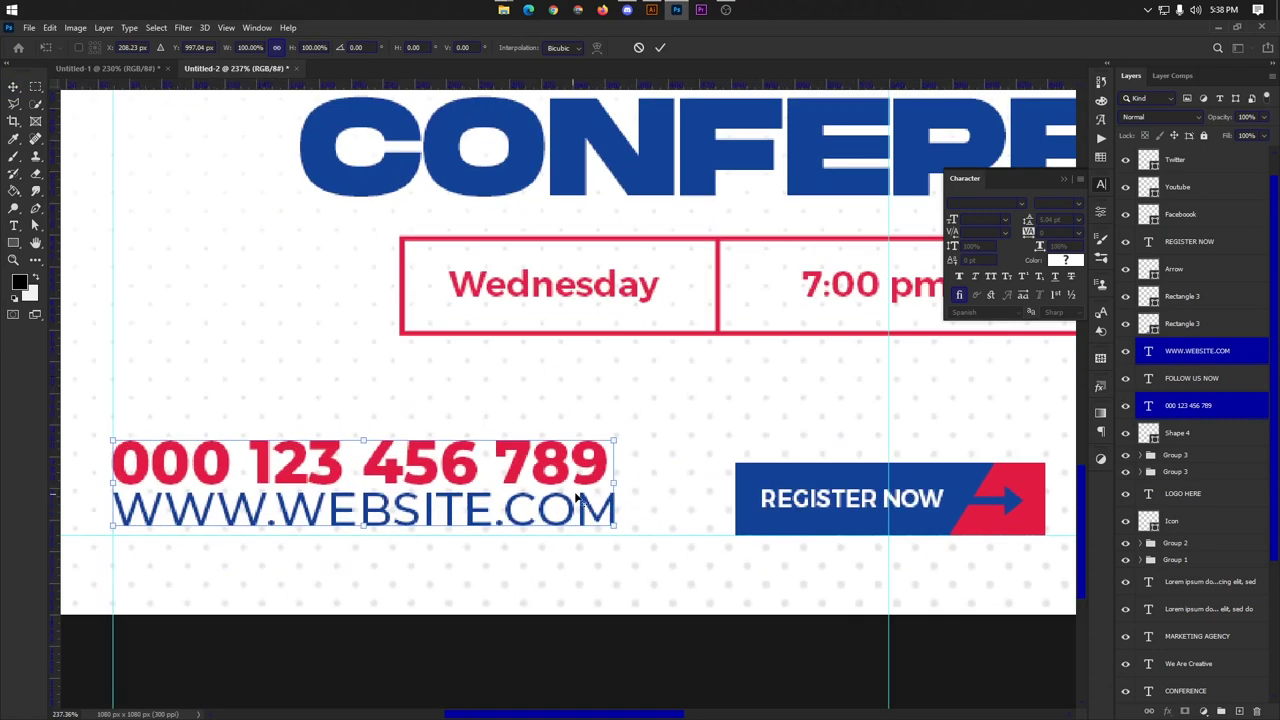
left_click_drag(605, 485, 604, 482)
left_click_drag(582, 485, 518, 505)
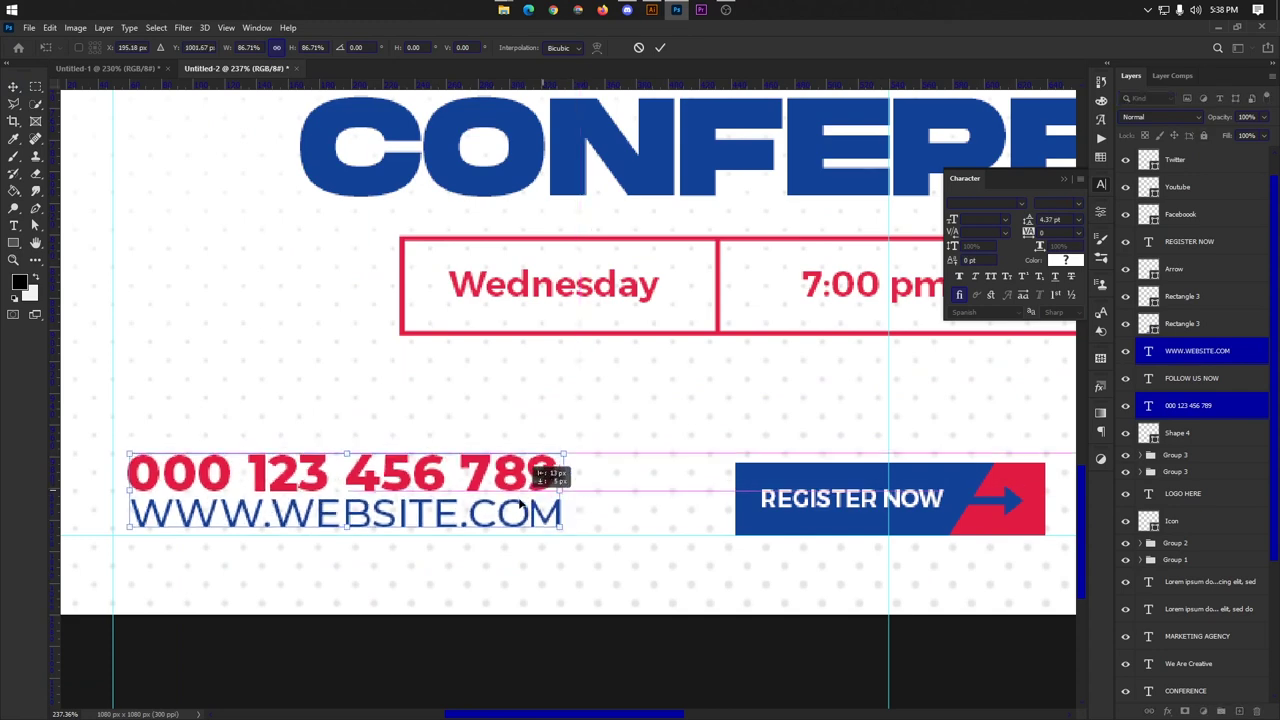
scroll(520, 508, "down", 4)
scroll(520, 508, "down", 2)
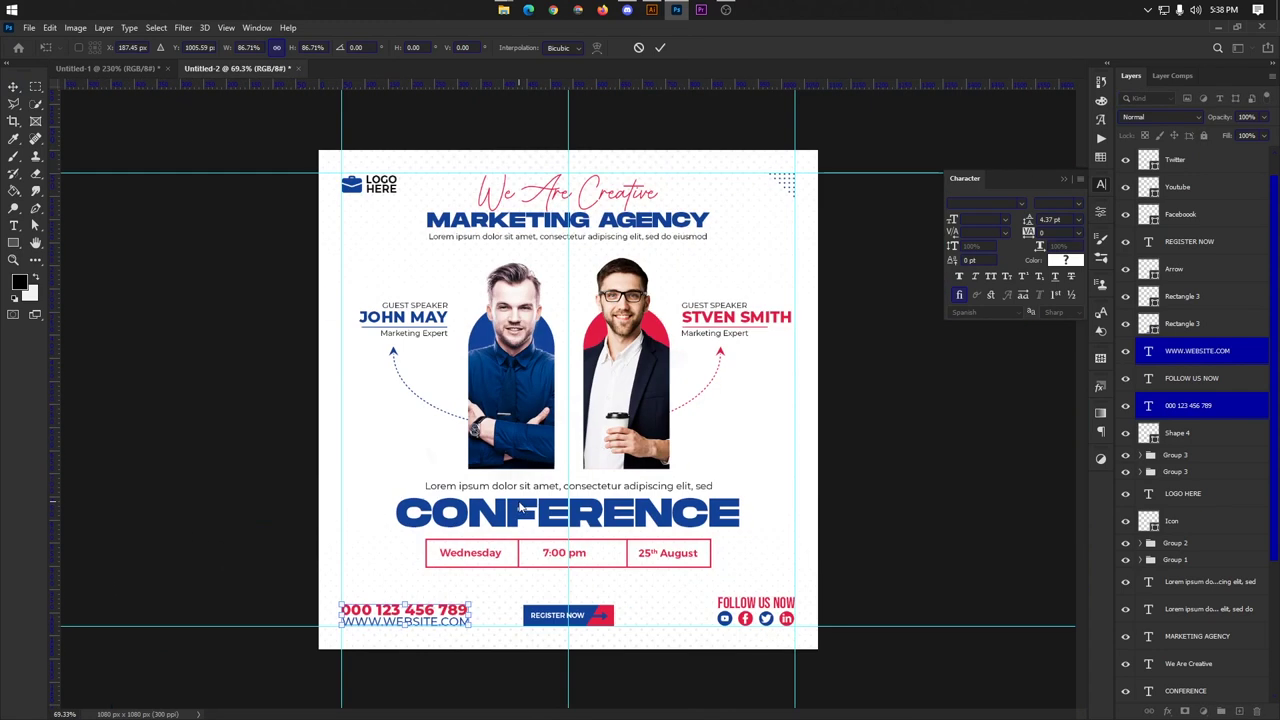
left_click(660, 47)
Close the Character panel and group REGISTER NOW, the arrow and Rectangle 3
left_click(868, 410)
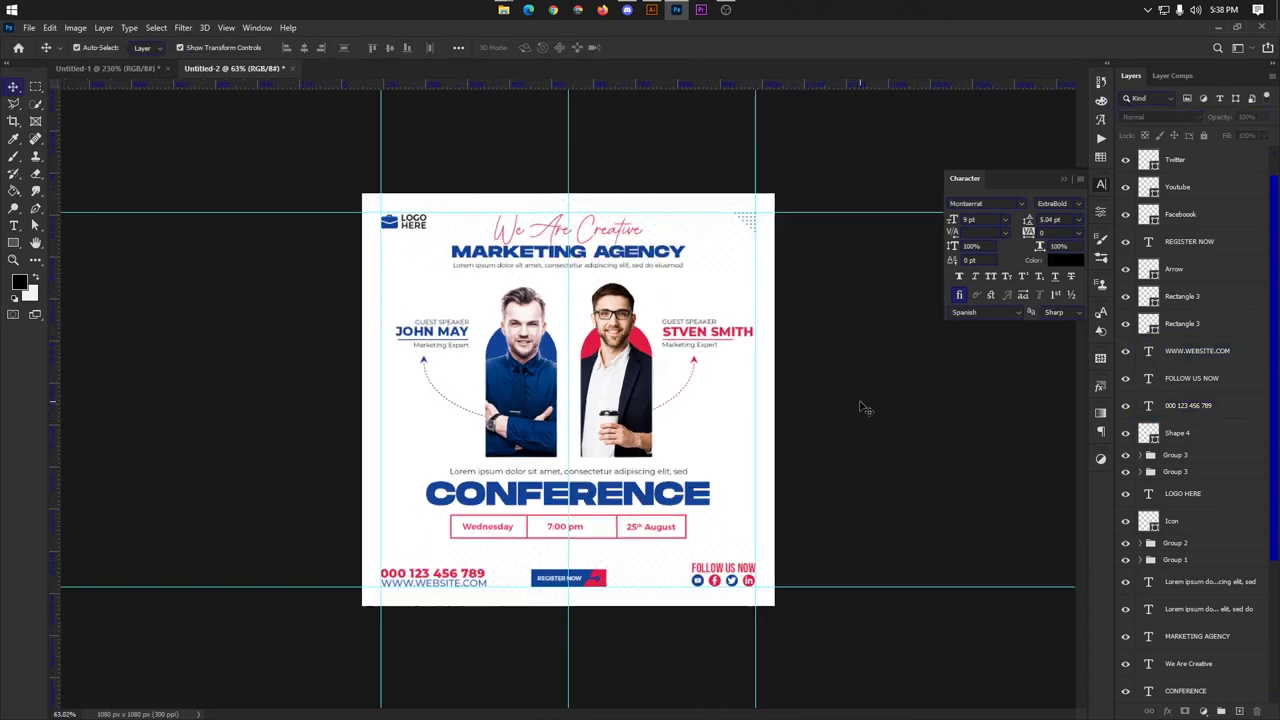
scroll(550, 598, "up", 1)
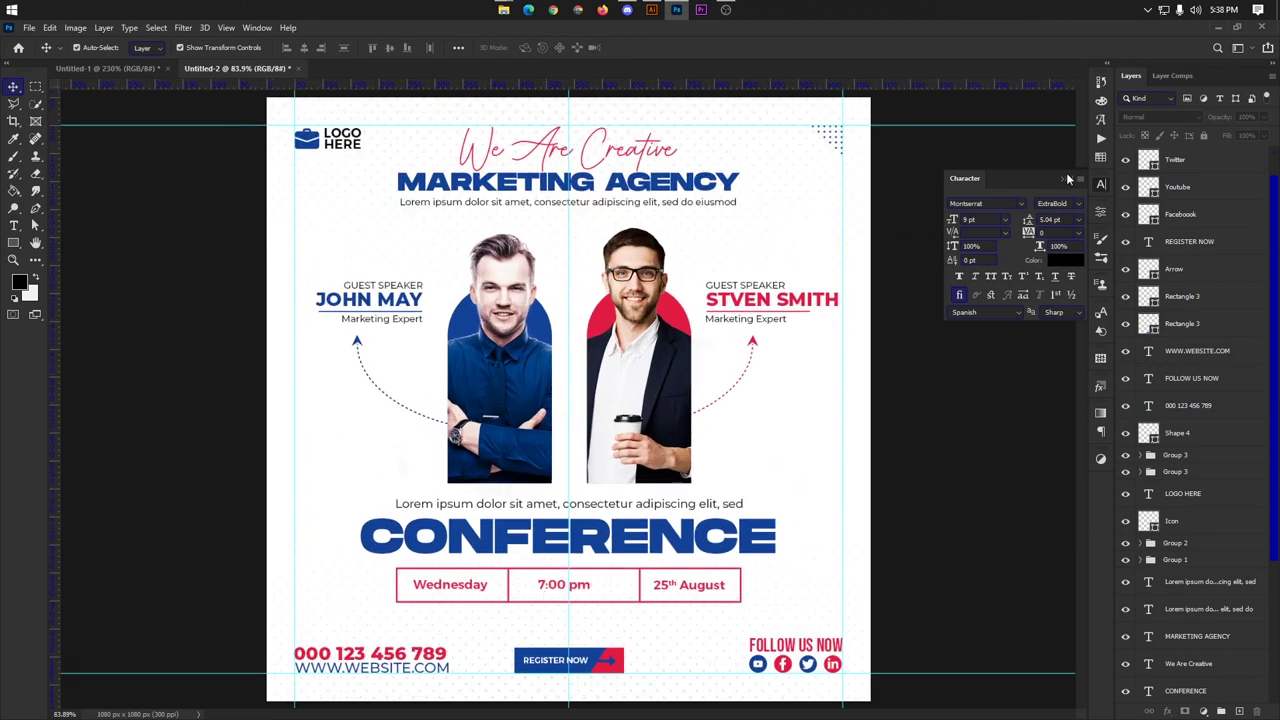
left_click(1066, 178)
scroll(923, 343, "down", 1)
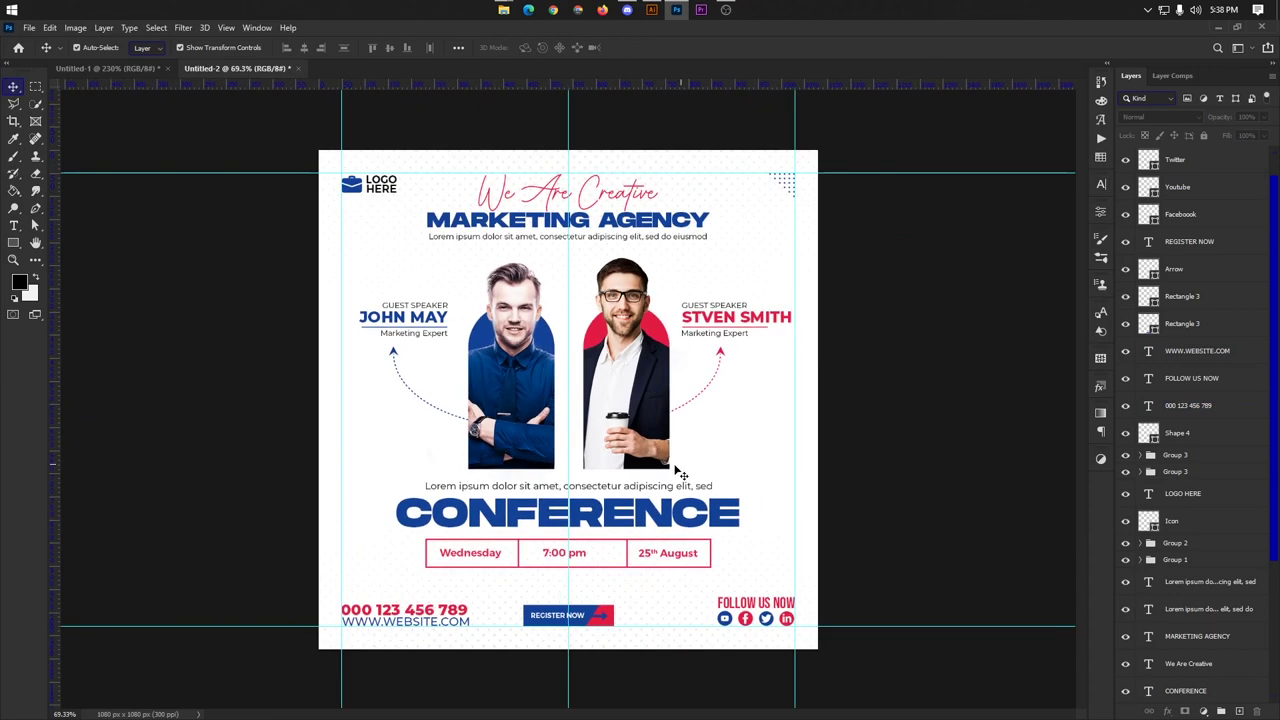
scroll(514, 680, "up", 1)
scroll(1148, 407, "up", 1)
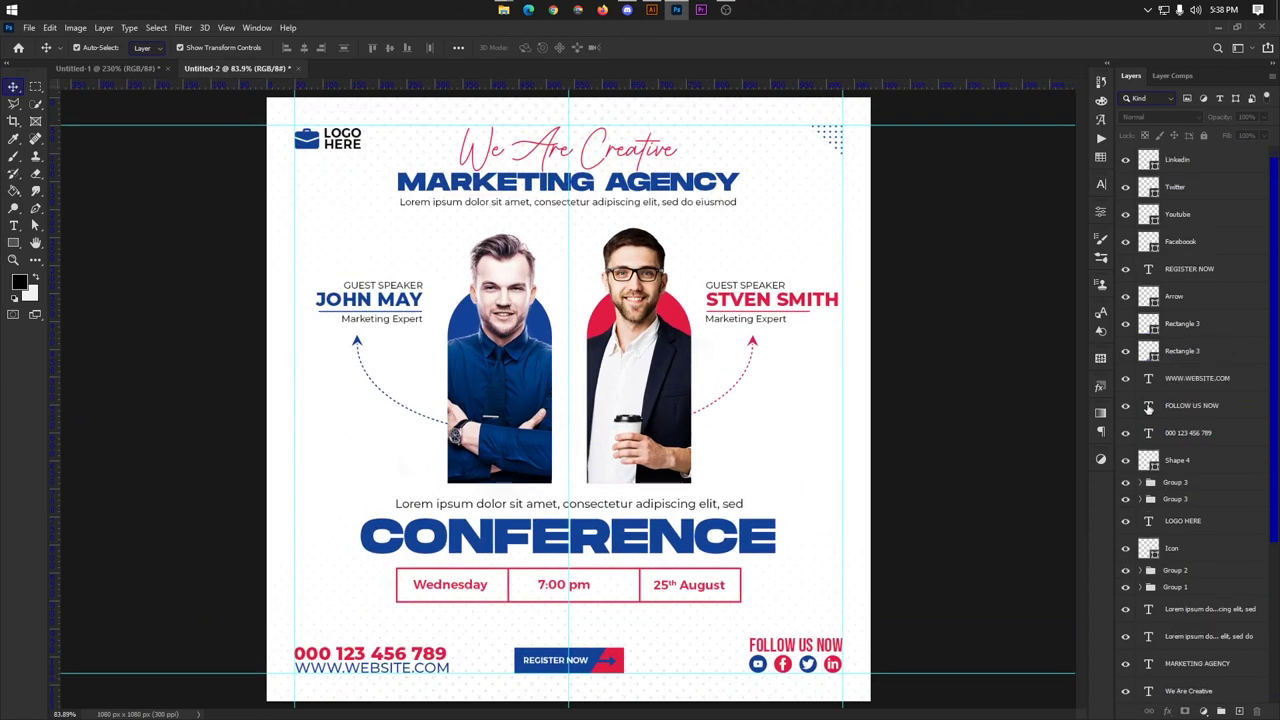
scroll(1184, 356, "down", 1)
left_click(1187, 250)
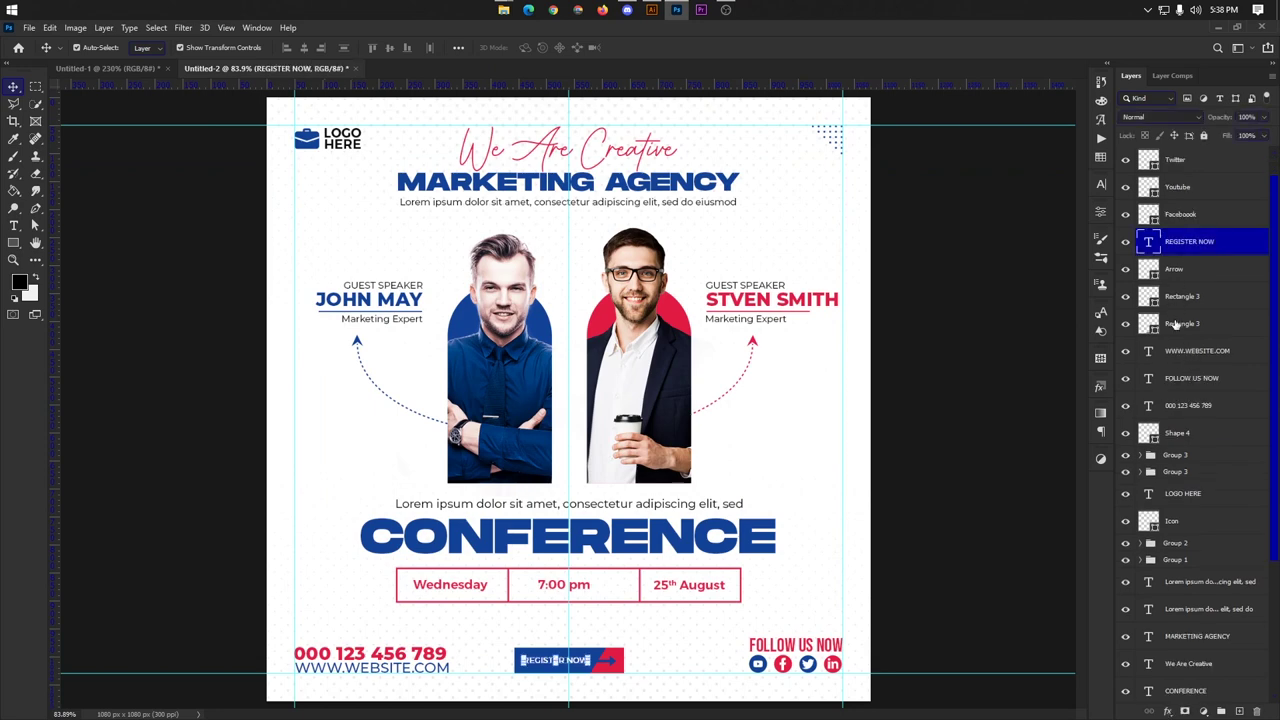
left_click(1182, 323, "shift")
key("ctrl+g")
Group the Facebook, Twitter and YouTube icons, then group the phone and website lines
left_click(1185, 214)
left_click(1183, 166, "shift")
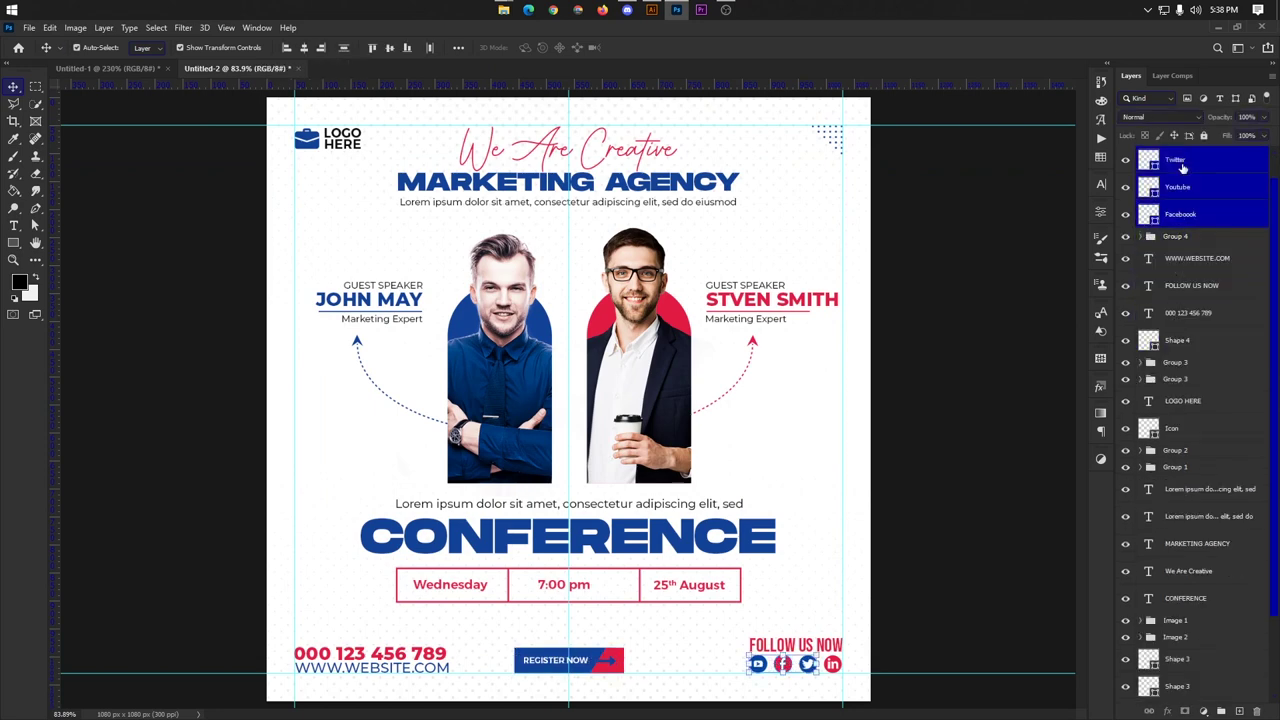
key("ctrl+g")
left_click(1192, 200)
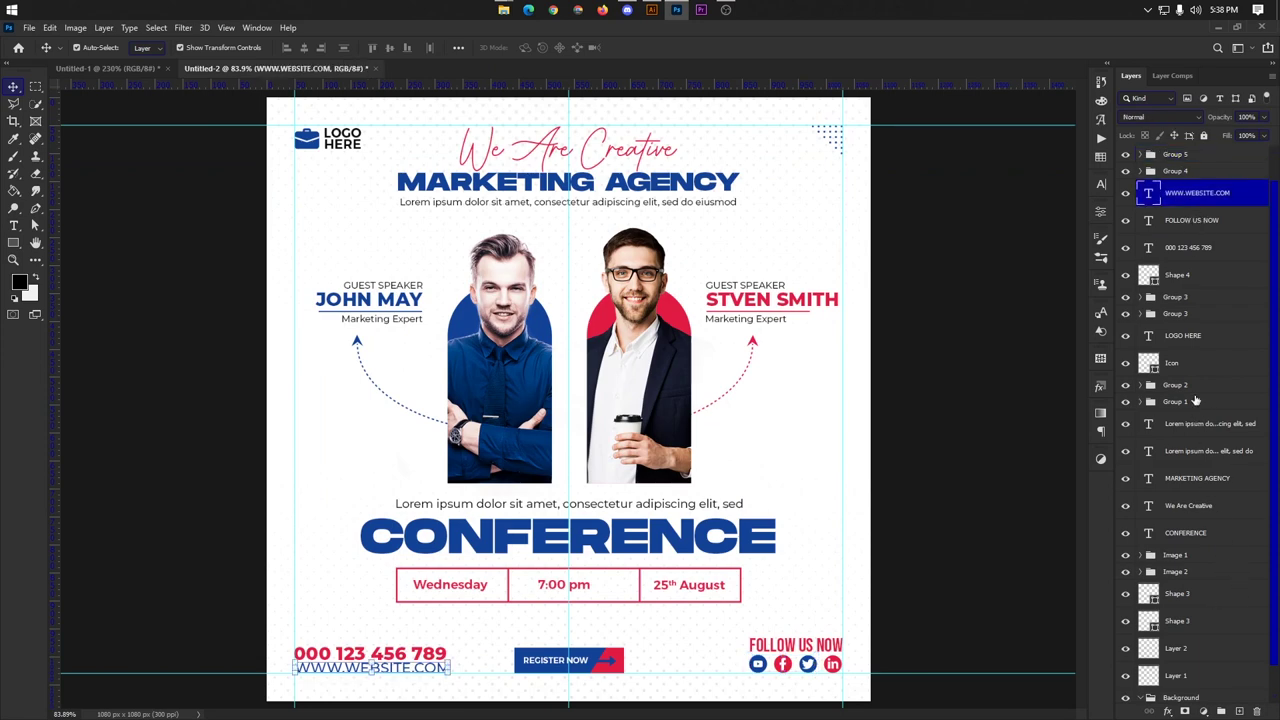
left_click(1193, 250, "shift")
key("ctrl+g")
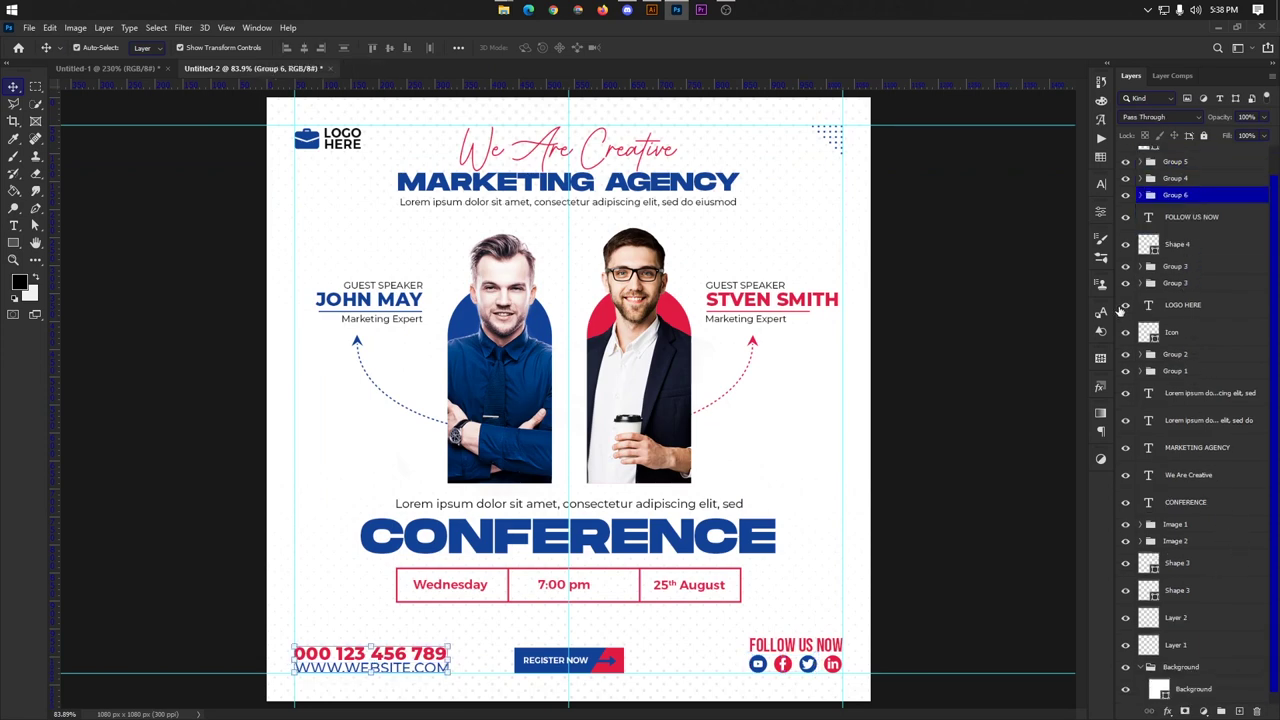
left_click(1197, 219)
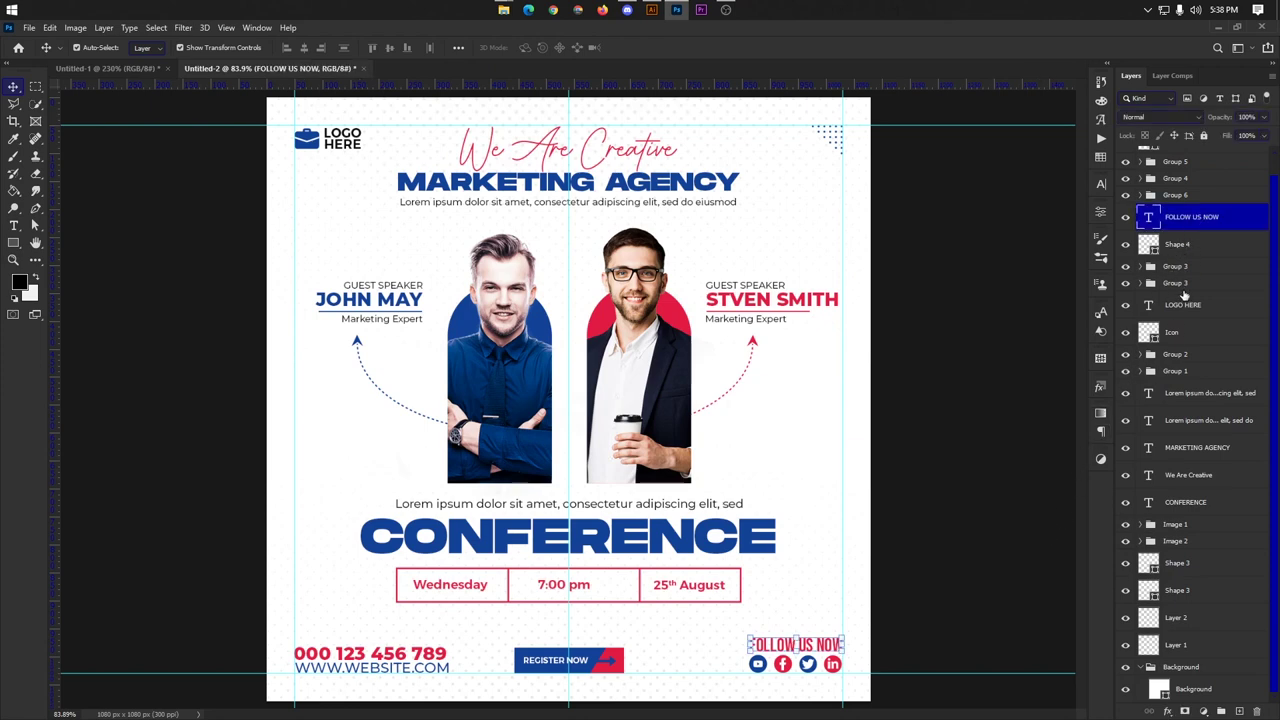
scroll(1183, 293, "up", 1)
left_click(1006, 414)
scroll(575, 686, "up", 2)
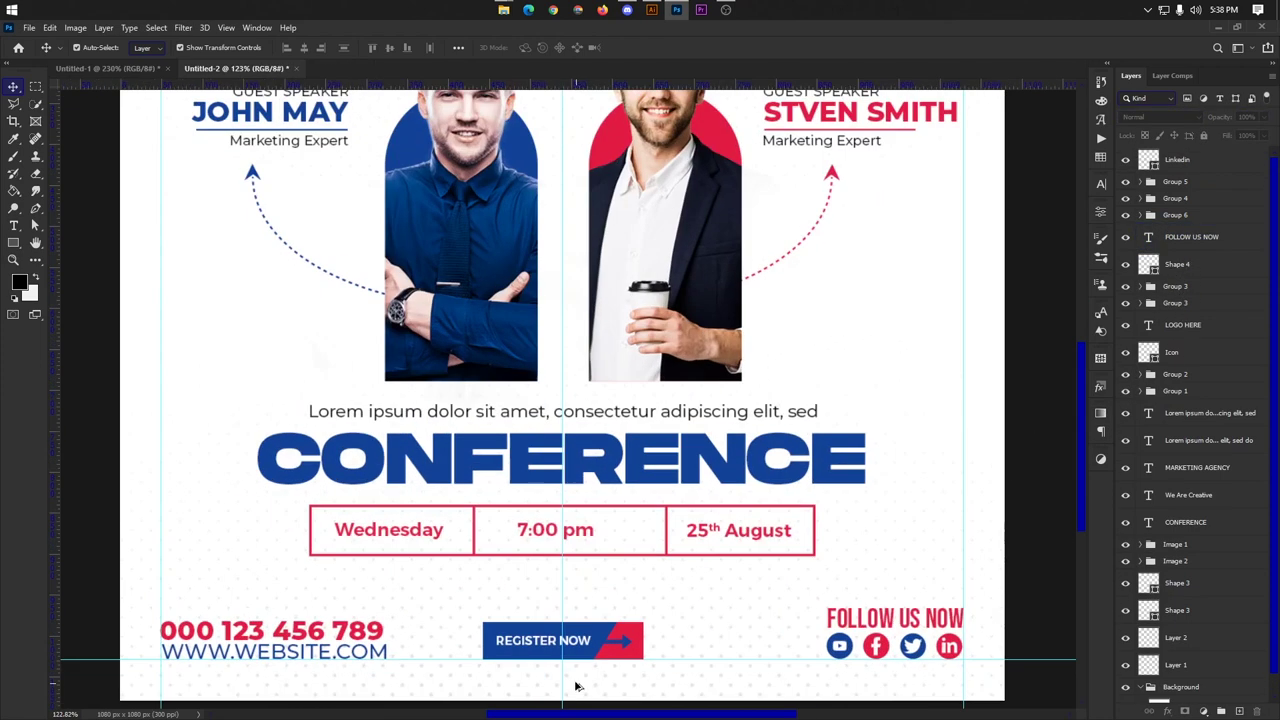
left_click(665, 448)
Nudge the CONFERENCE headline, both date-box groups and the Lorem ipsum line down two steps
scroll(1199, 502, "down", 1)
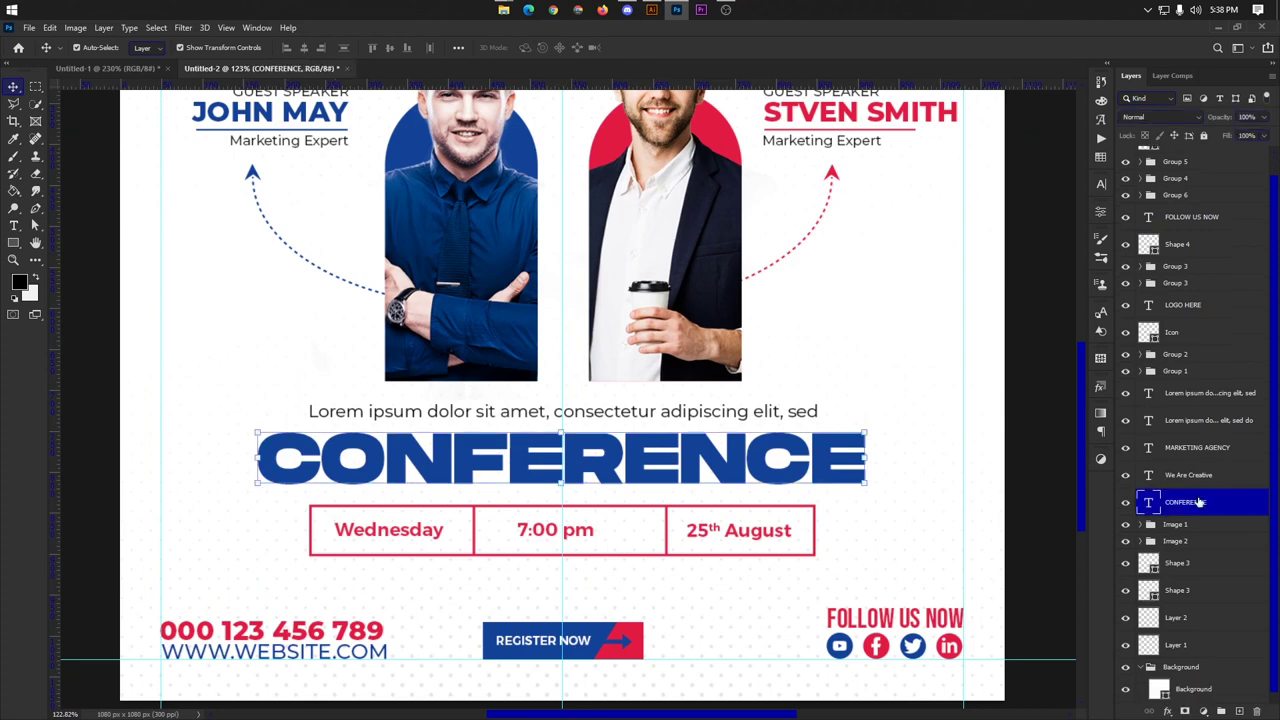
left_click(1190, 371, "ctrl")
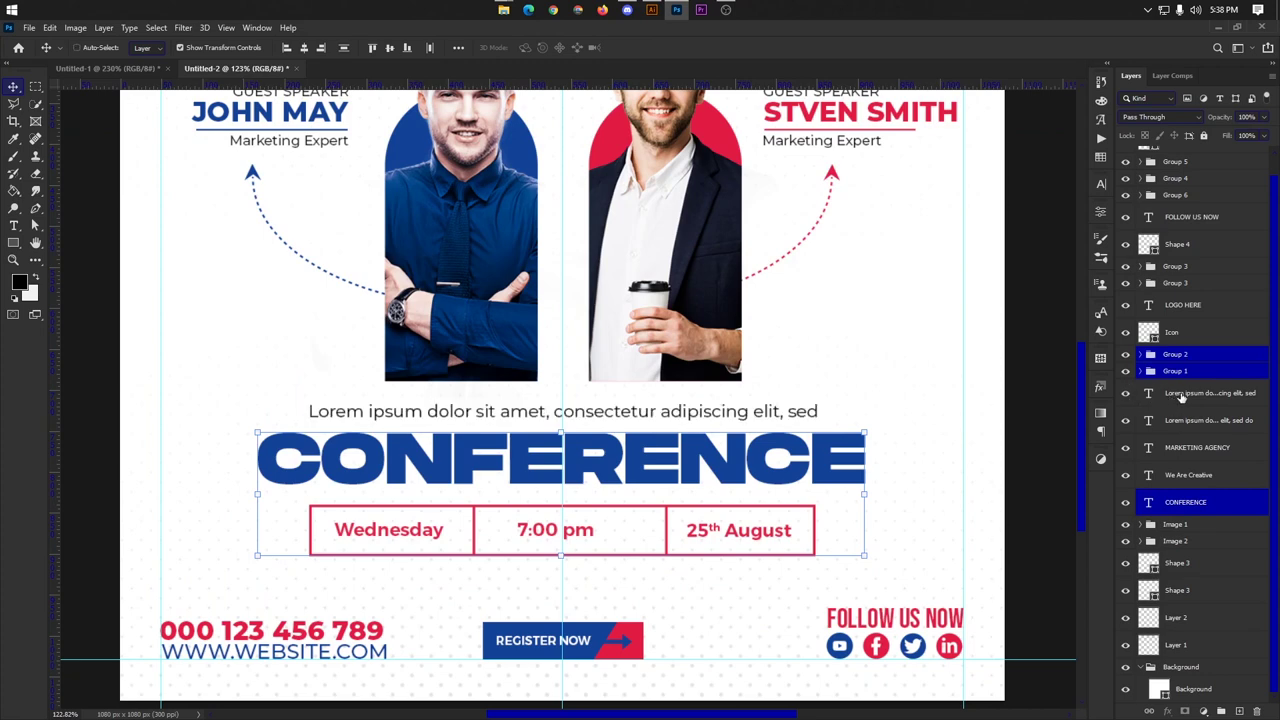
left_click(1182, 395, "ctrl")
key("Down")
key("Down")
key("Down")
key("Down")
key("Down")
key("Down")
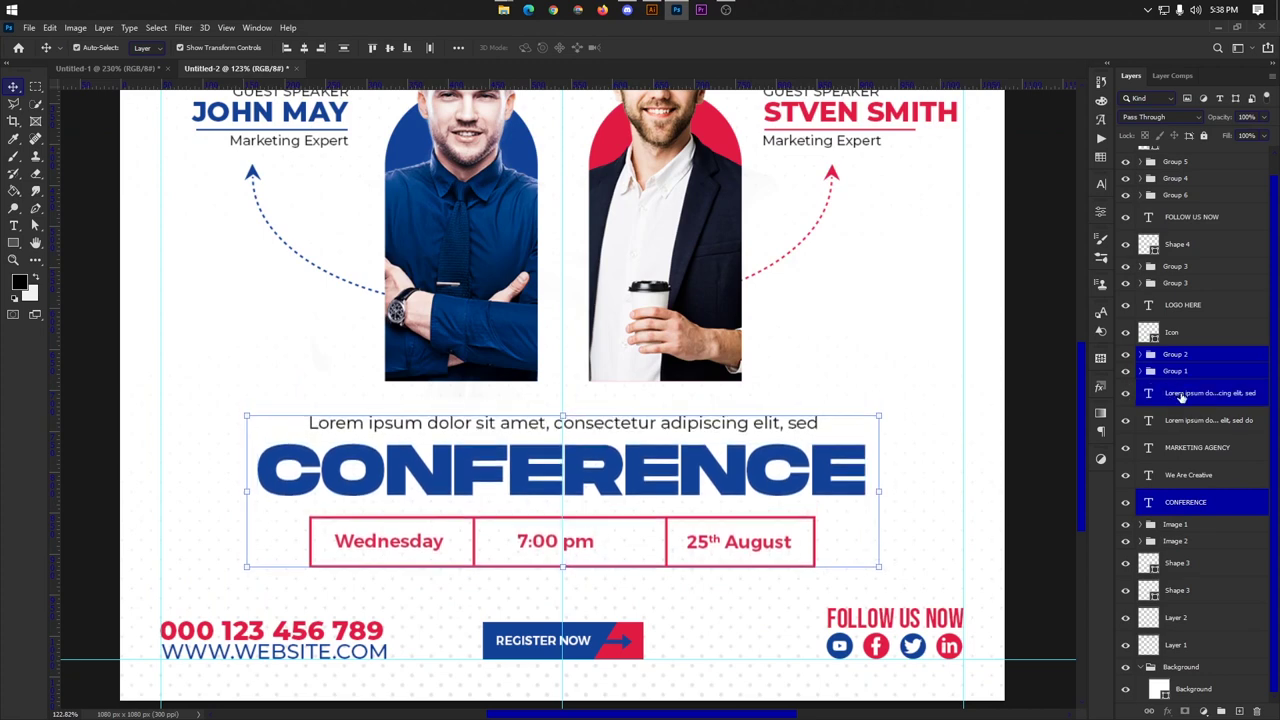
key("Down")
key("Down")
key("Down")
scroll(688, 480, "down", 2)
scroll(688, 480, "down", 2)
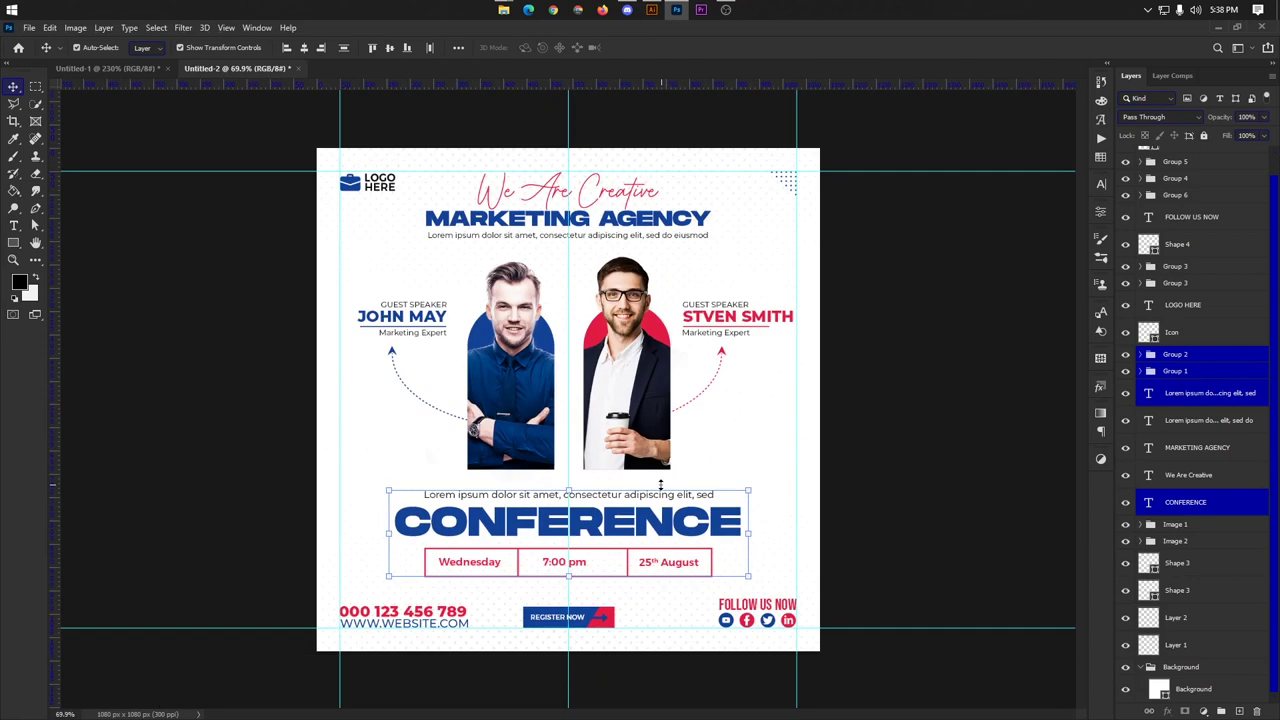
left_click(888, 378)
scroll(745, 407, "down", 1)
scroll(745, 407, "down", 1)
scroll(745, 407, "down", 1)
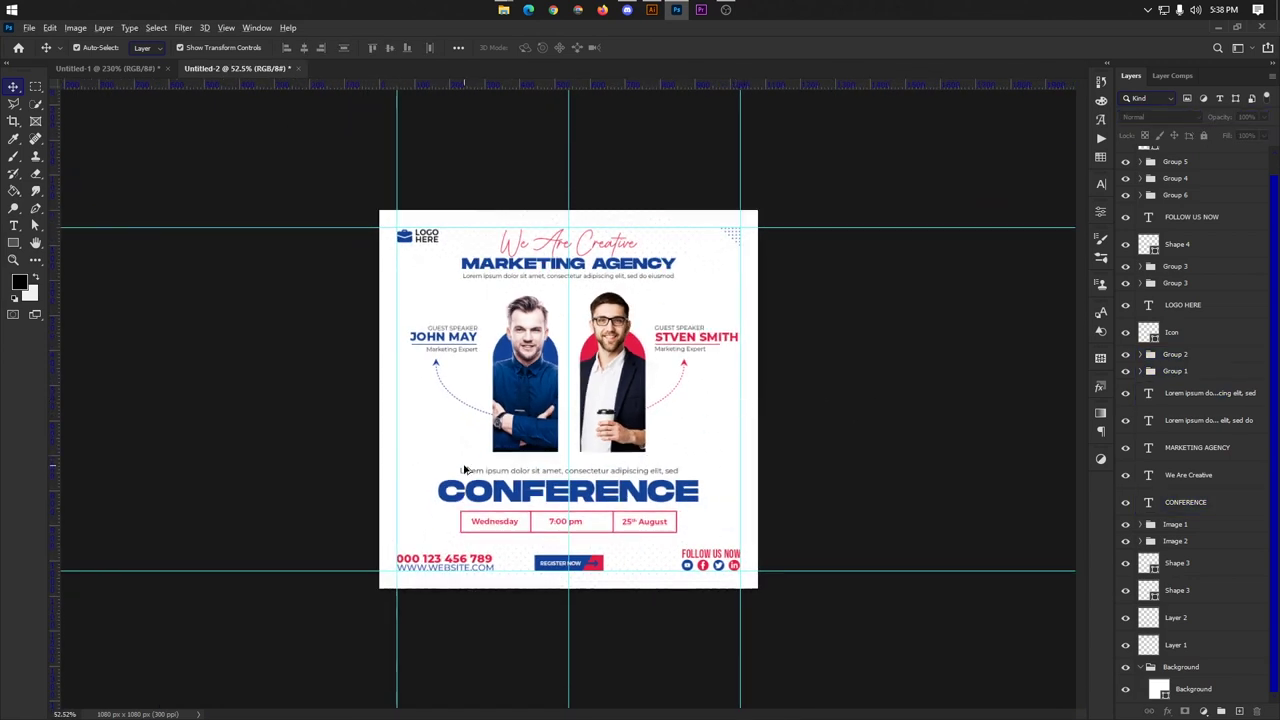
scroll(475, 470, "up", 2)
scroll(630, 597, "up", 3)
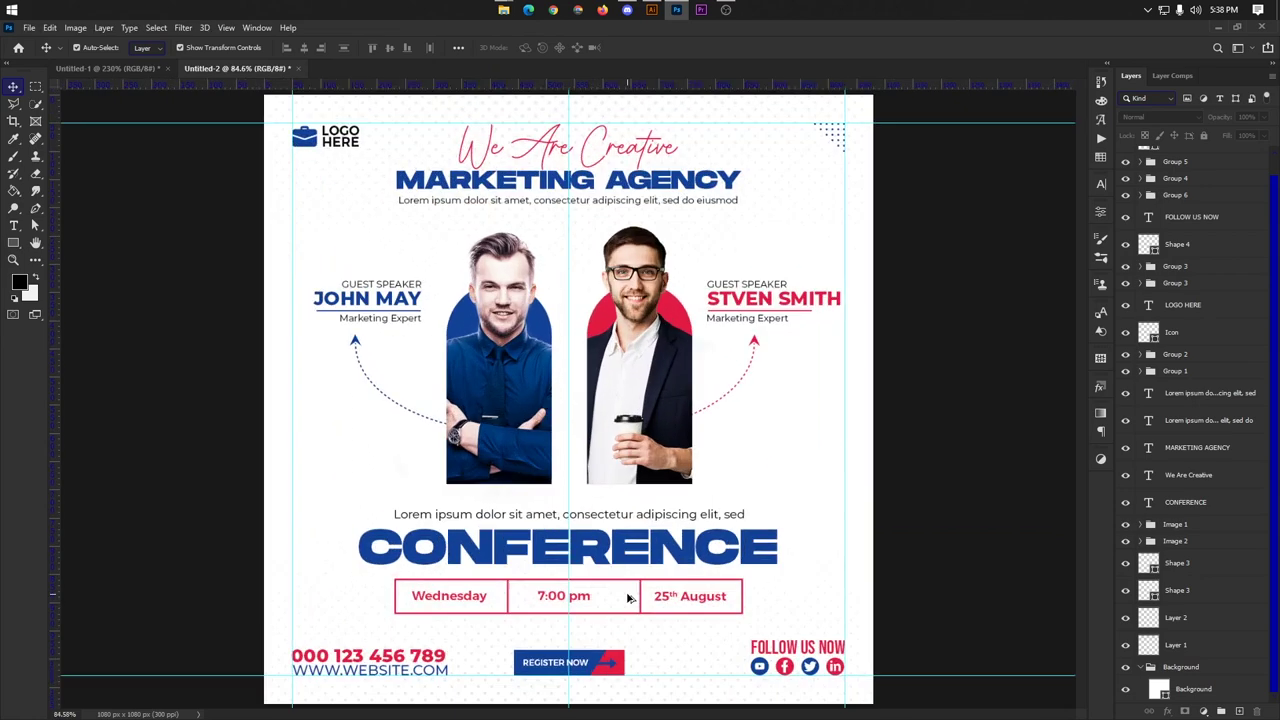
scroll(641, 570, "down", 1)
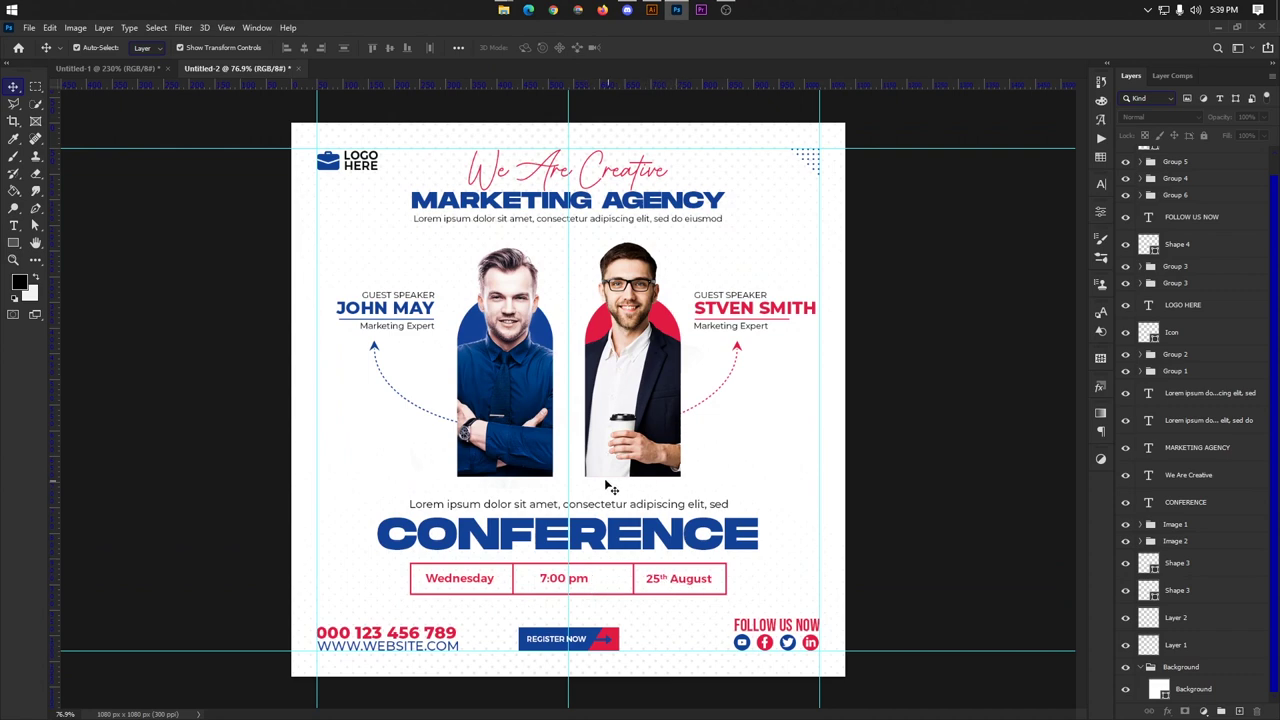
scroll(595, 485, "up", 1, "alt")
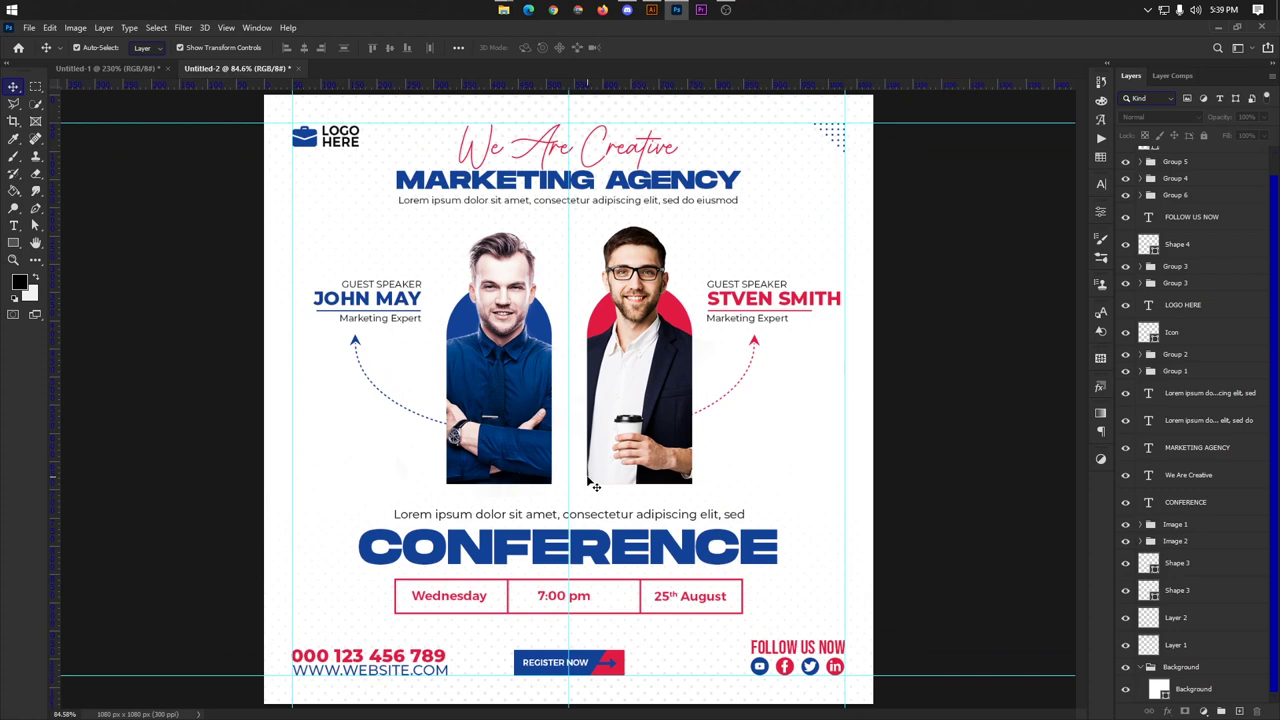
scroll(490, 330, "down", 2, "alt")
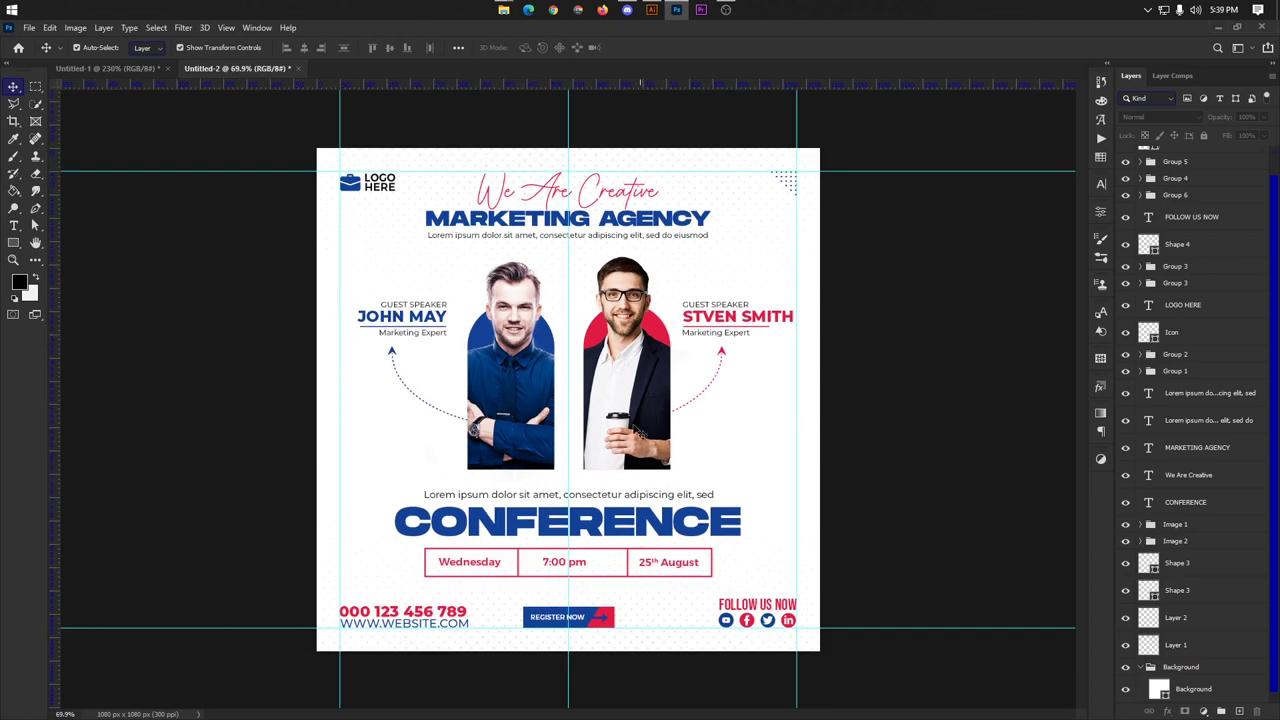
scroll(550, 474, "up", 2, "alt")
scroll(600, 396, "down", 1, "alt")
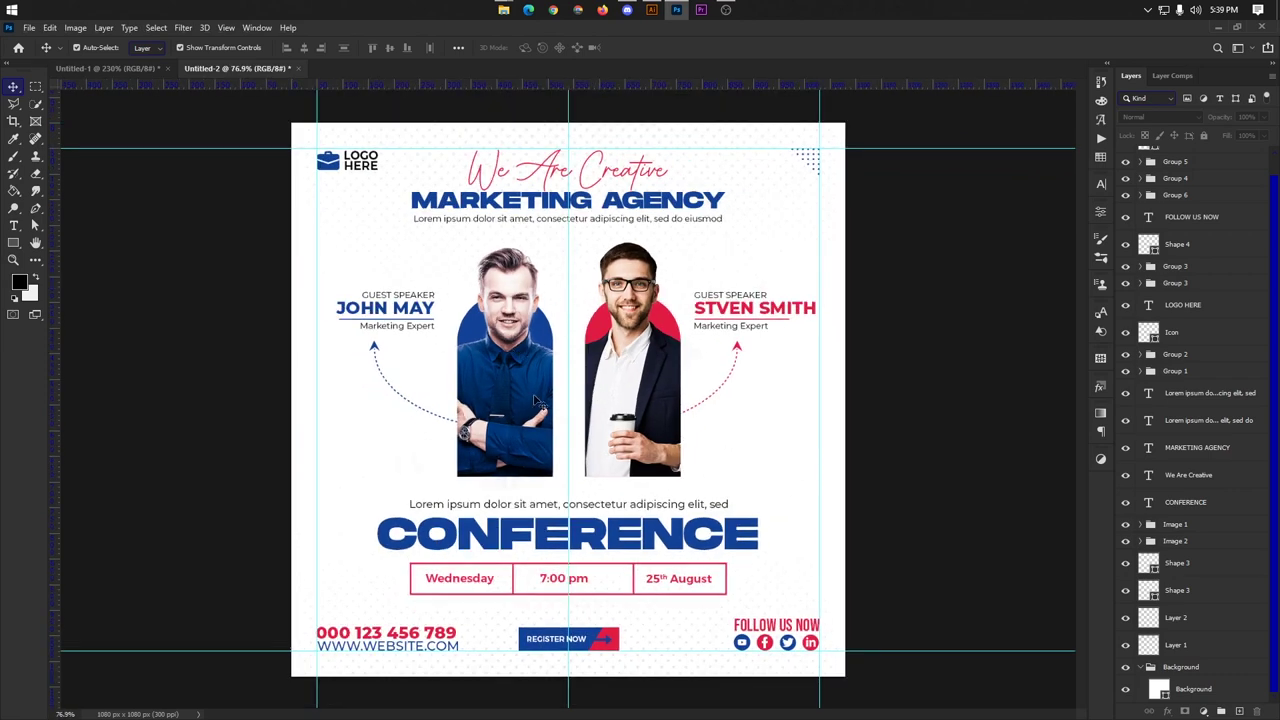
scroll(578, 482, "up", 1, "alt")
scroll(575, 482, "down", 1, "alt")
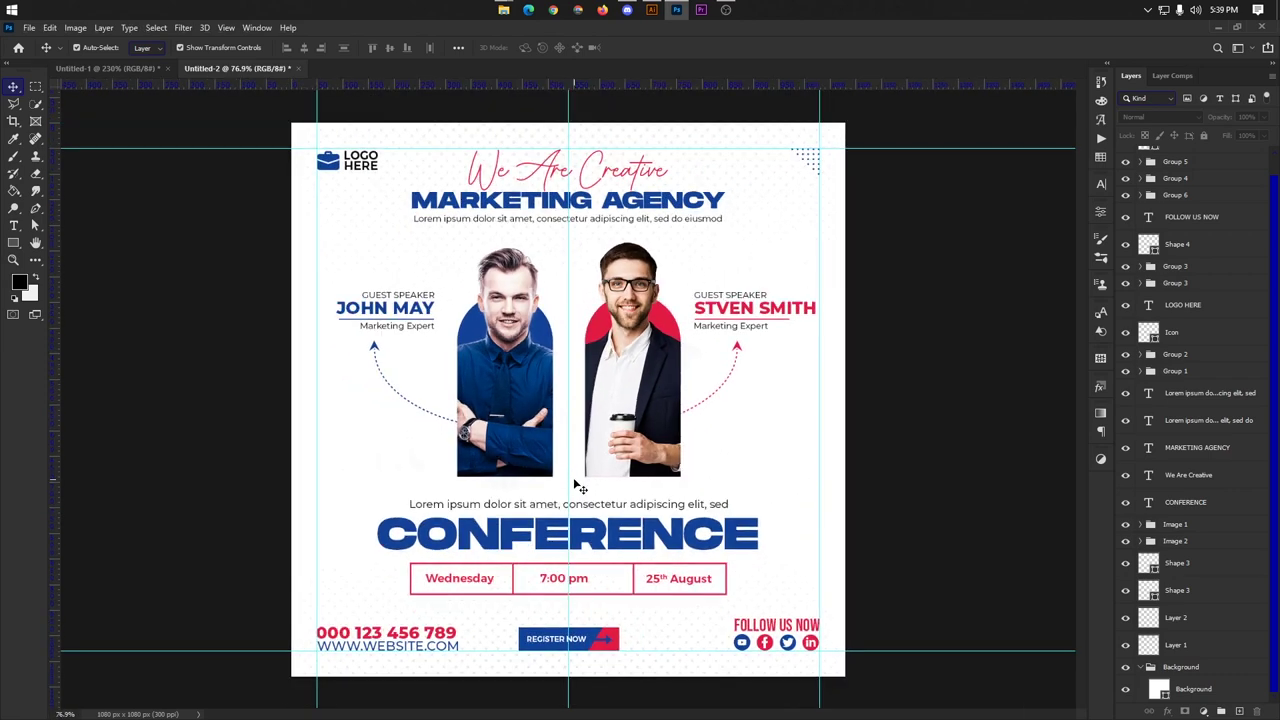